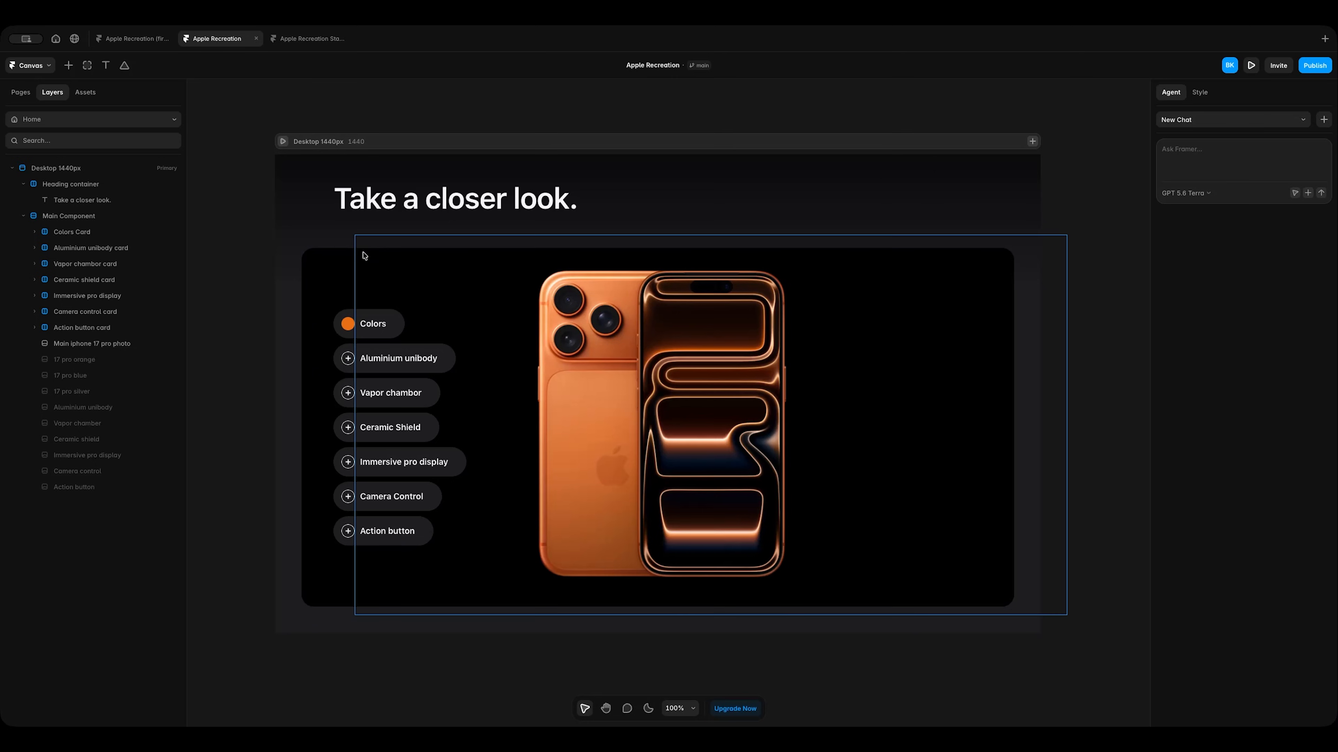
Create a component named Main Component from the Main Component stack.
{"action": "left_click", "coordinate": [363, 256]}
{"action": "left_click", "coordinate": [89, 216]}
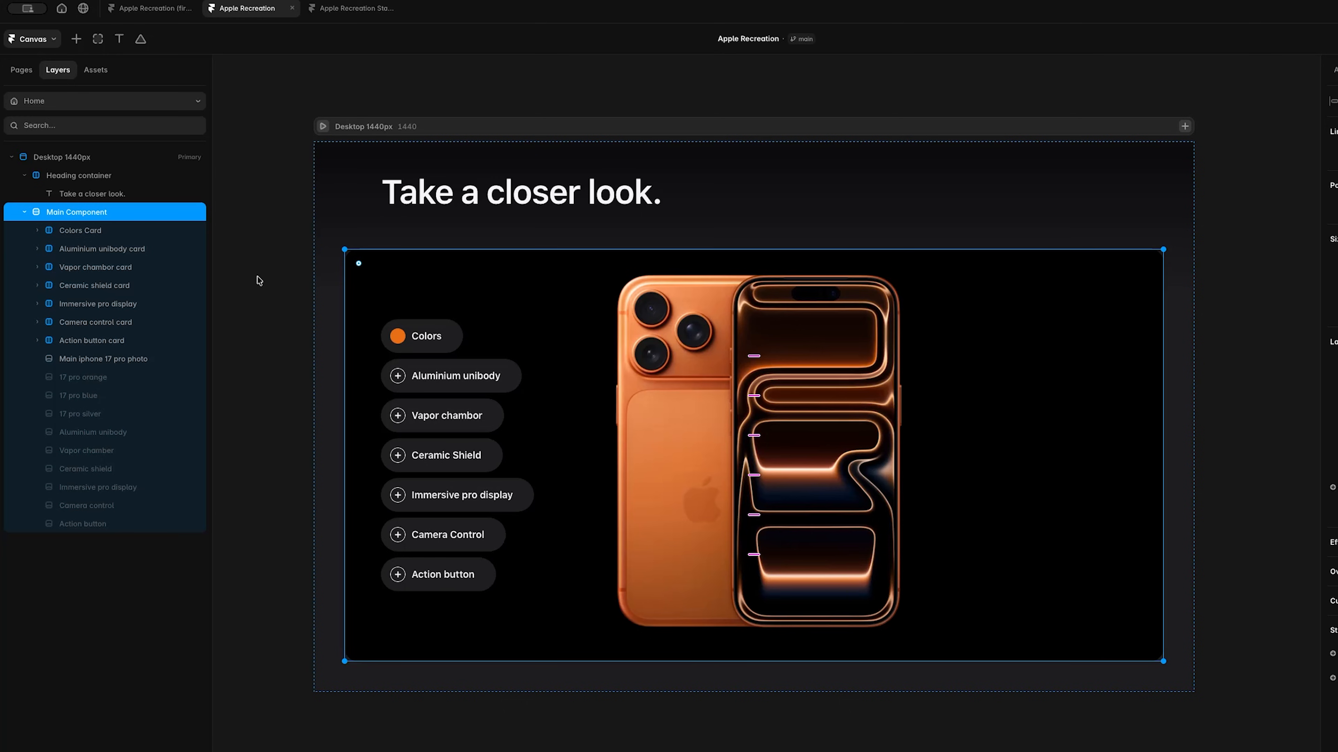
{"action": "right_click", "coordinate": [105, 212]}
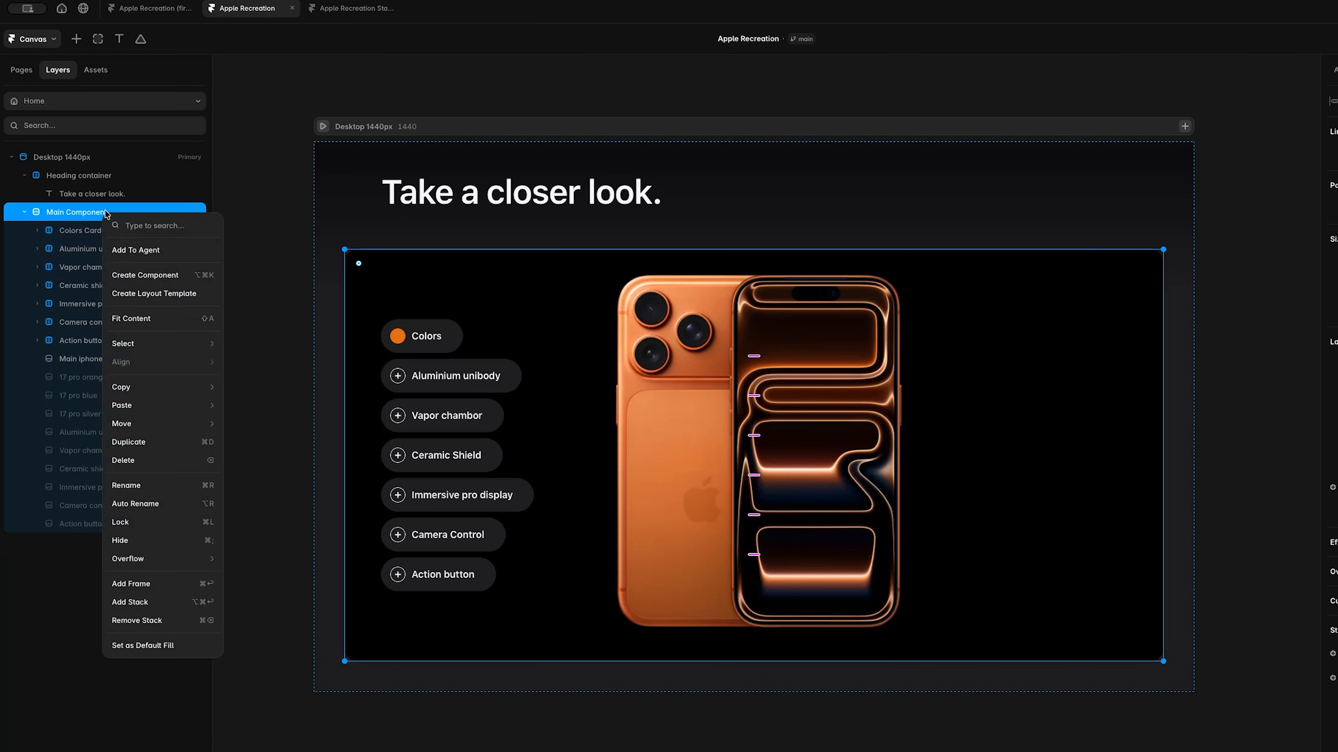
{"action": "left_click", "coordinate": [142, 279]}
{"action": "left_click", "coordinate": [796, 460]}
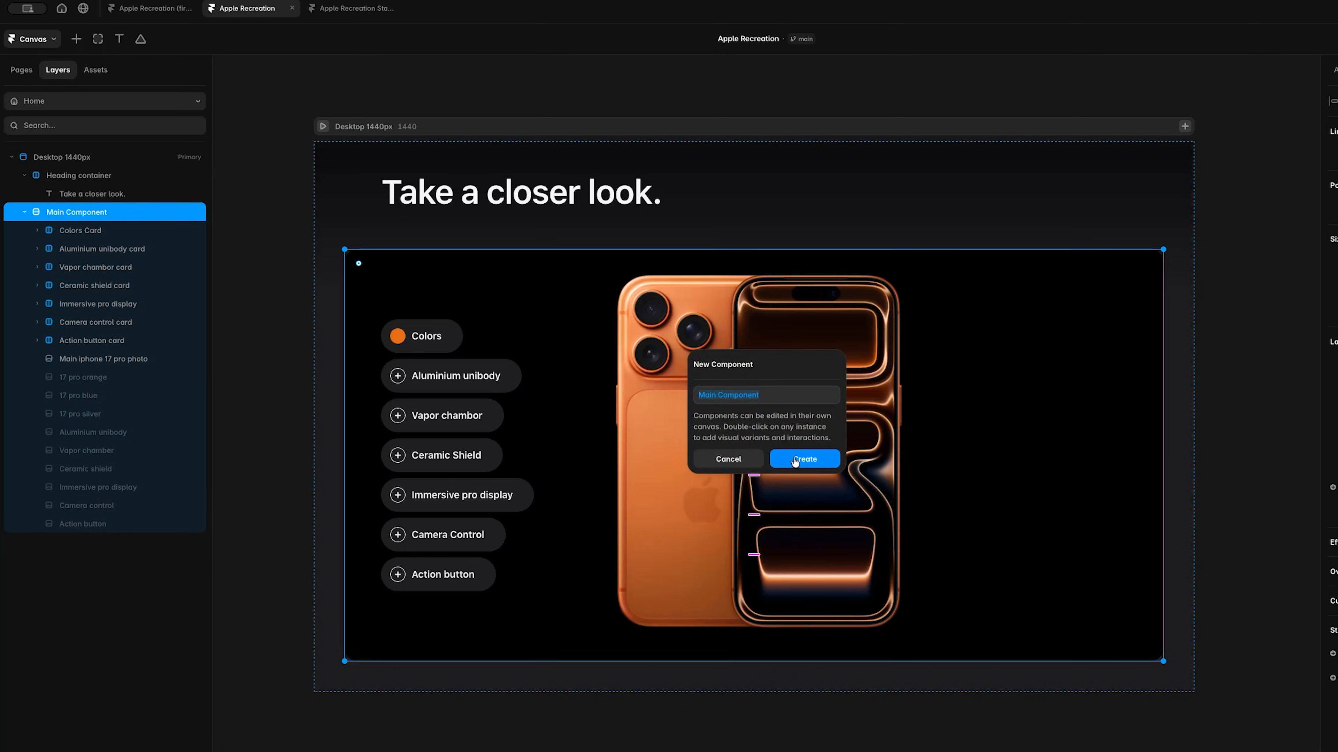
Add a second variant next to the primary variant of Main Component.
{"action": "scroll", "coordinate": [376, 149], "scroll_direction": "down", "scroll_amount": 5}
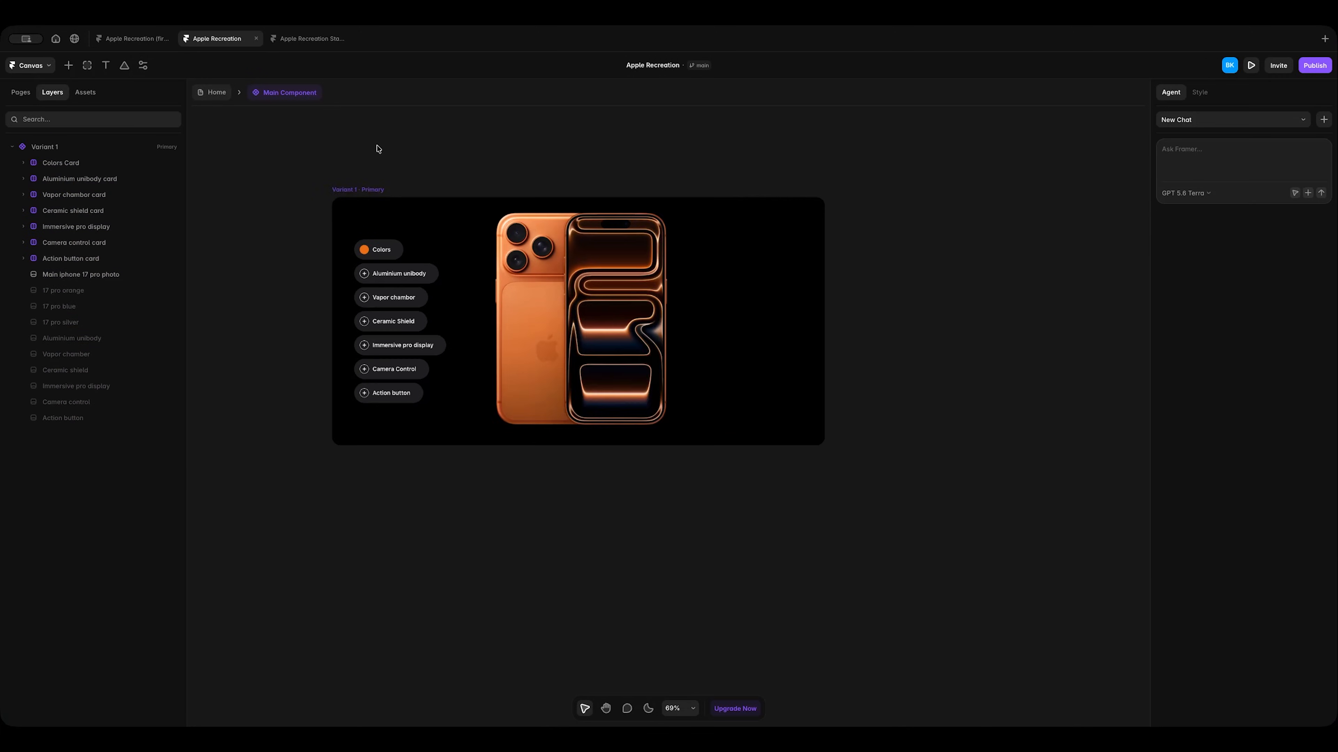
{"action": "scroll", "coordinate": [505, 154], "scroll_direction": "right", "scroll_amount": 3}
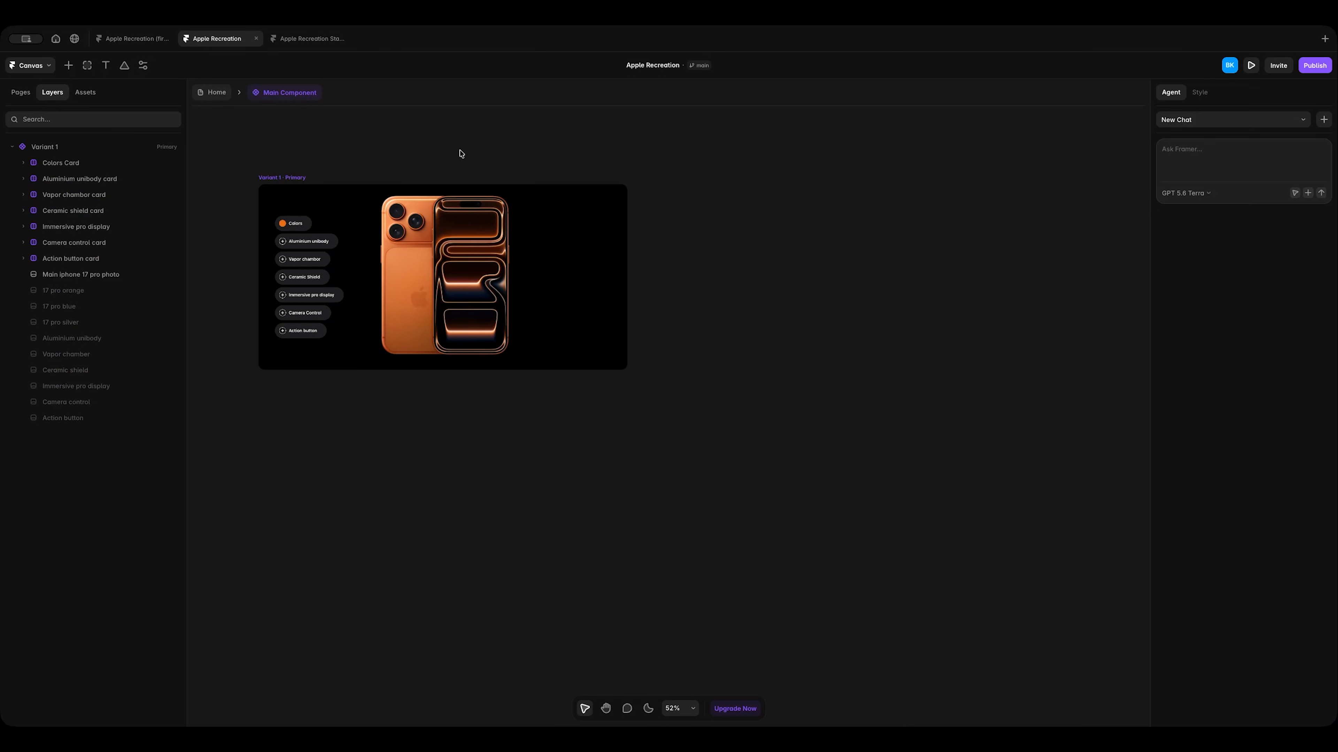
{"action": "left_click", "coordinate": [291, 177]}
{"action": "left_click", "coordinate": [794, 236]}
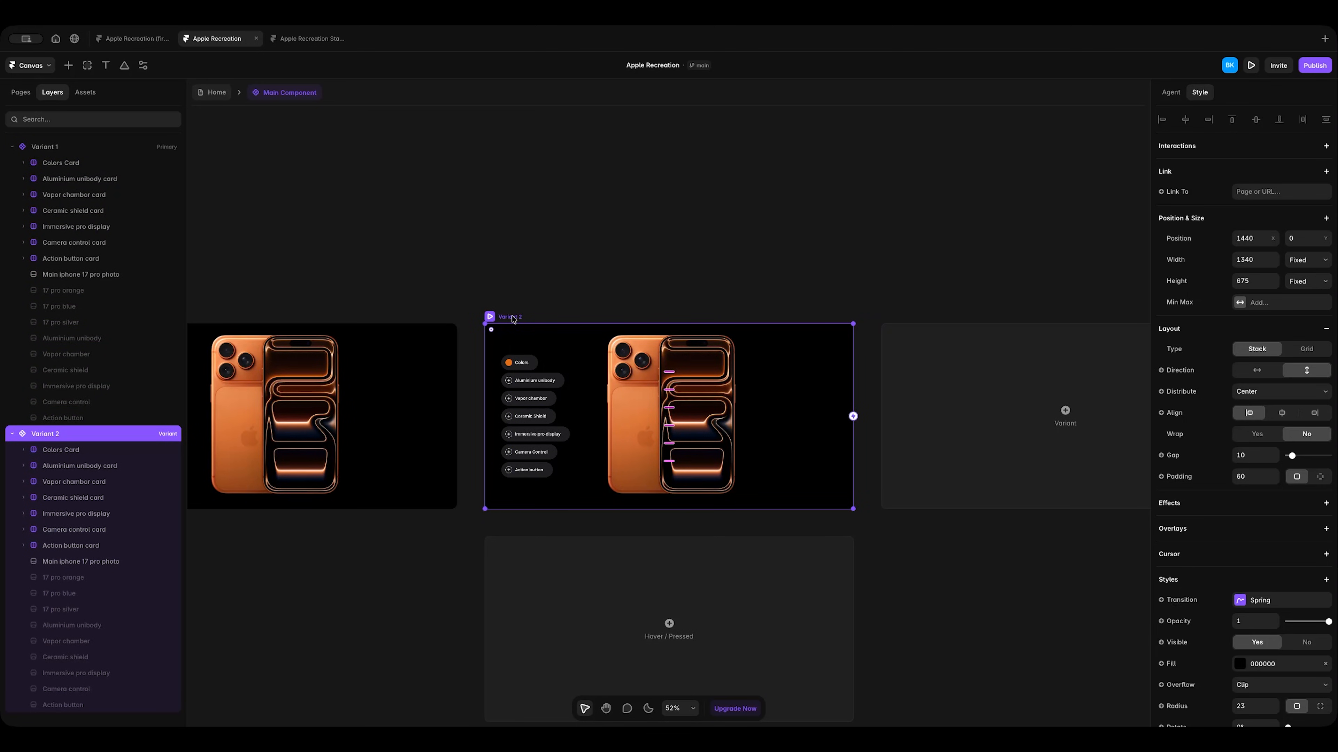
{"action": "scroll", "coordinate": [514, 318], "scroll_direction": "right", "scroll_amount": 2}
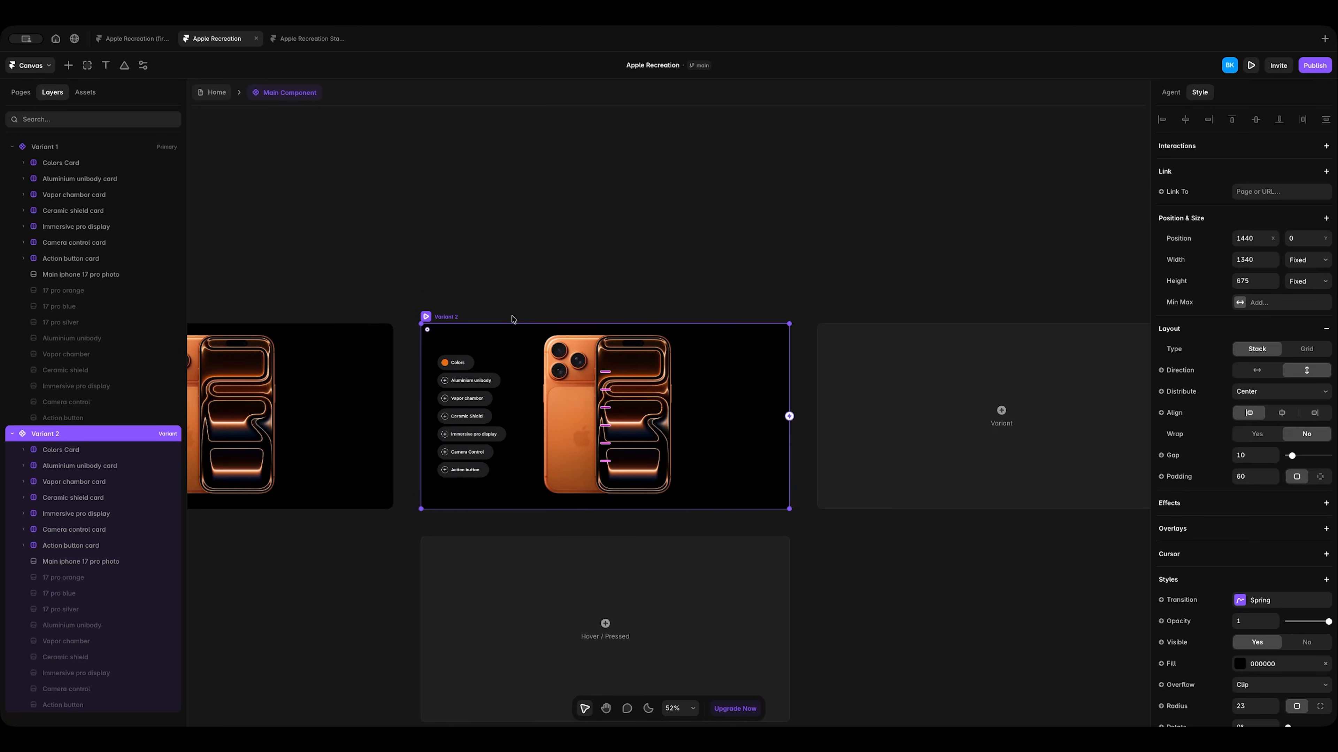
{"action": "key", "text": "super+0"}
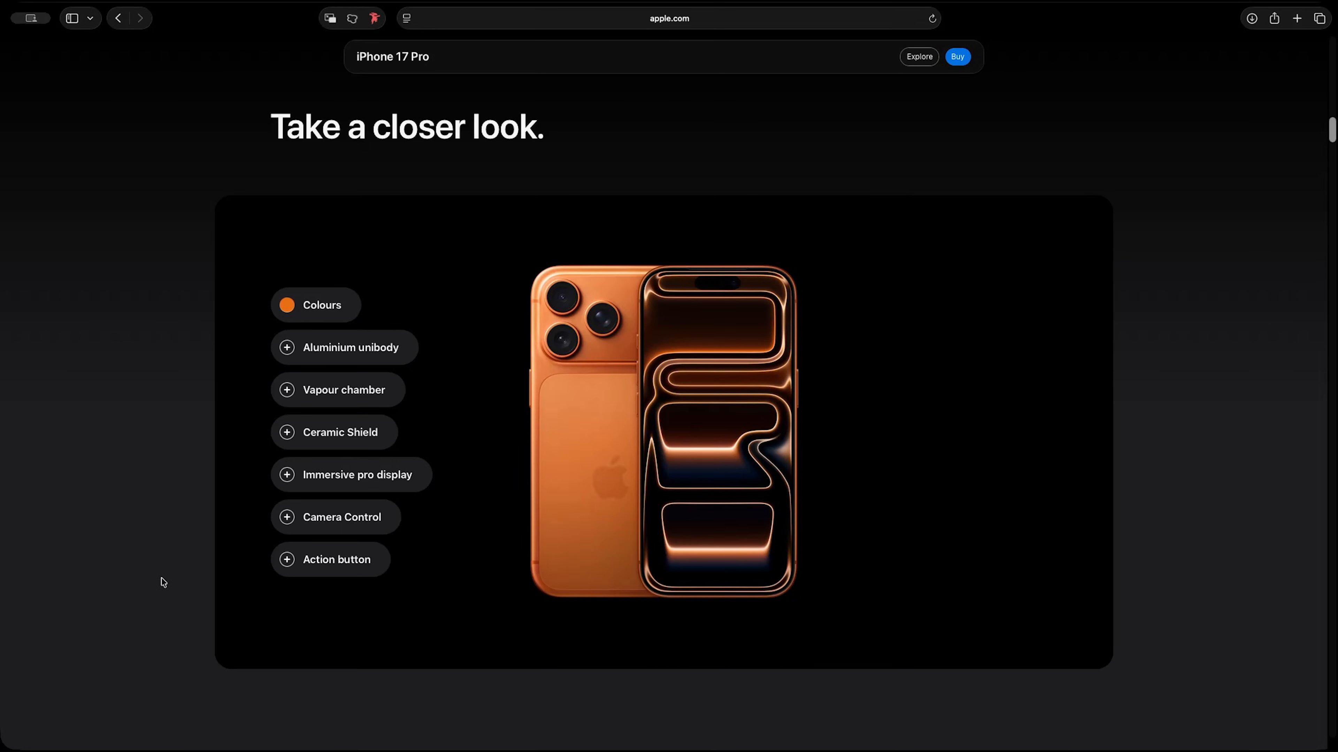
{"action": "left_click", "coordinate": [352, 305]}
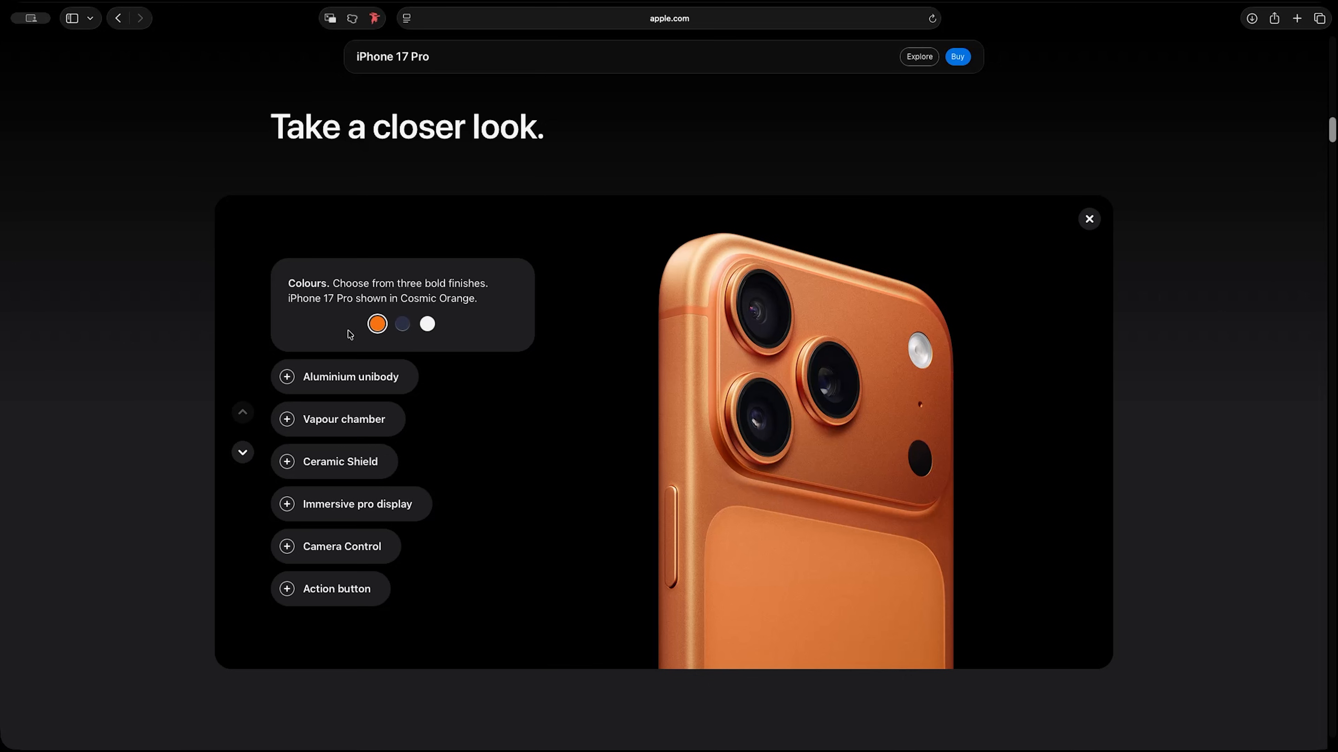
{"action": "left_click", "coordinate": [401, 324]}
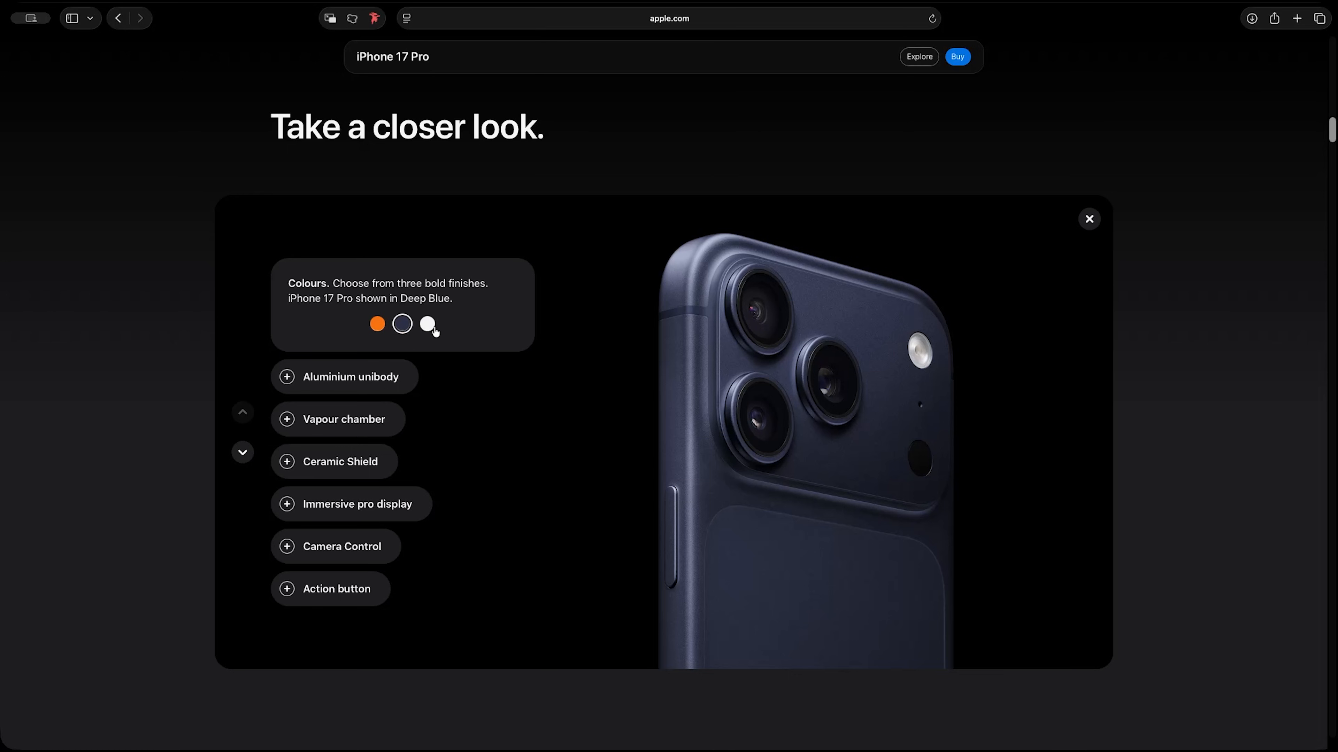
{"action": "left_click", "coordinate": [427, 324]}
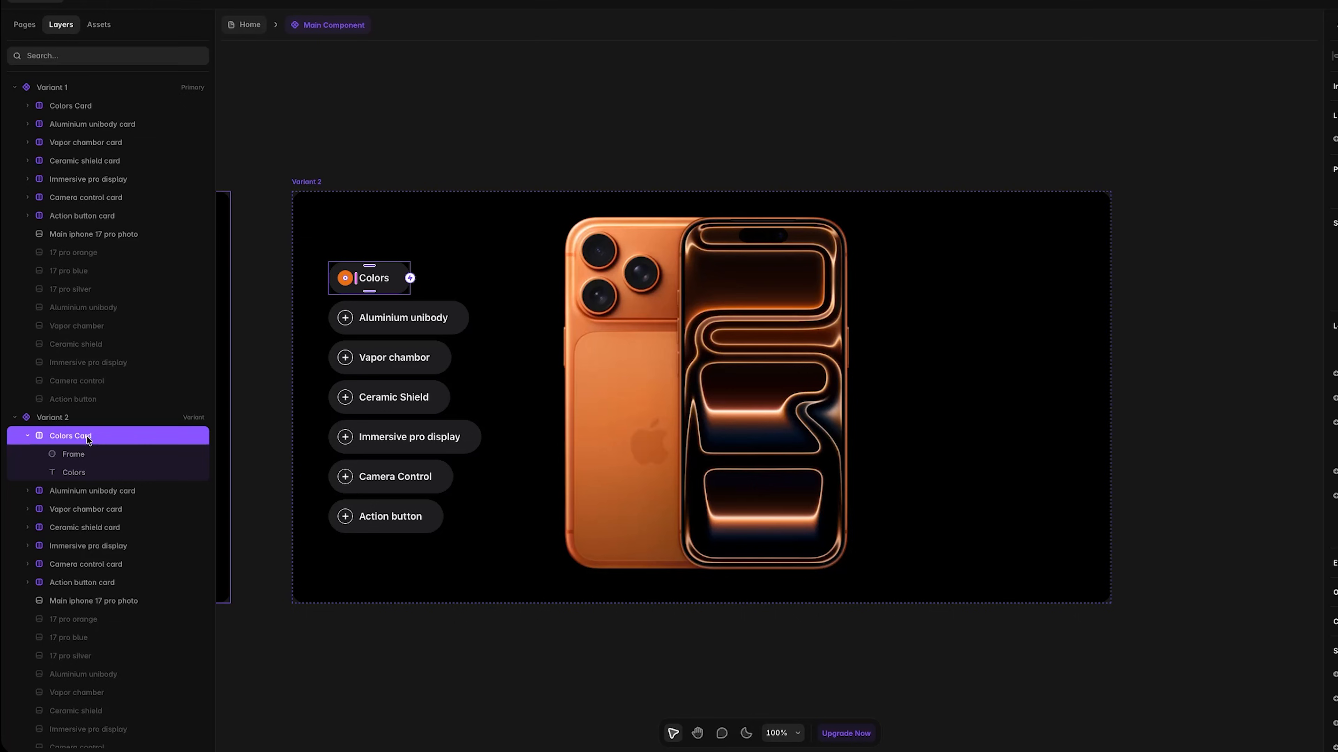
Duplicate the Colors Card in Variant 2 and delete the Frame and Colors layers inside the copy.
{"action": "key", "text": "ctrl+d"}
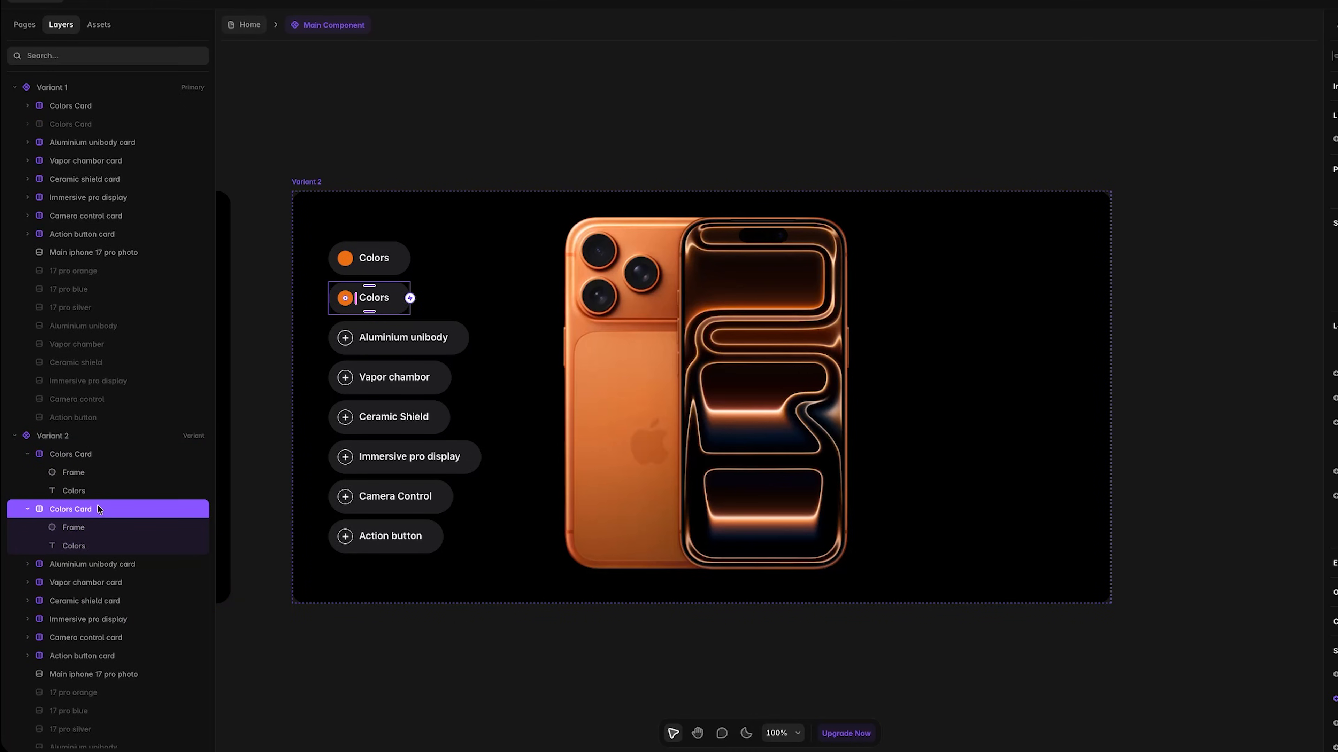
{"action": "left_click", "coordinate": [78, 527]}
{"action": "left_click", "coordinate": [82, 546], "text": "shift"}
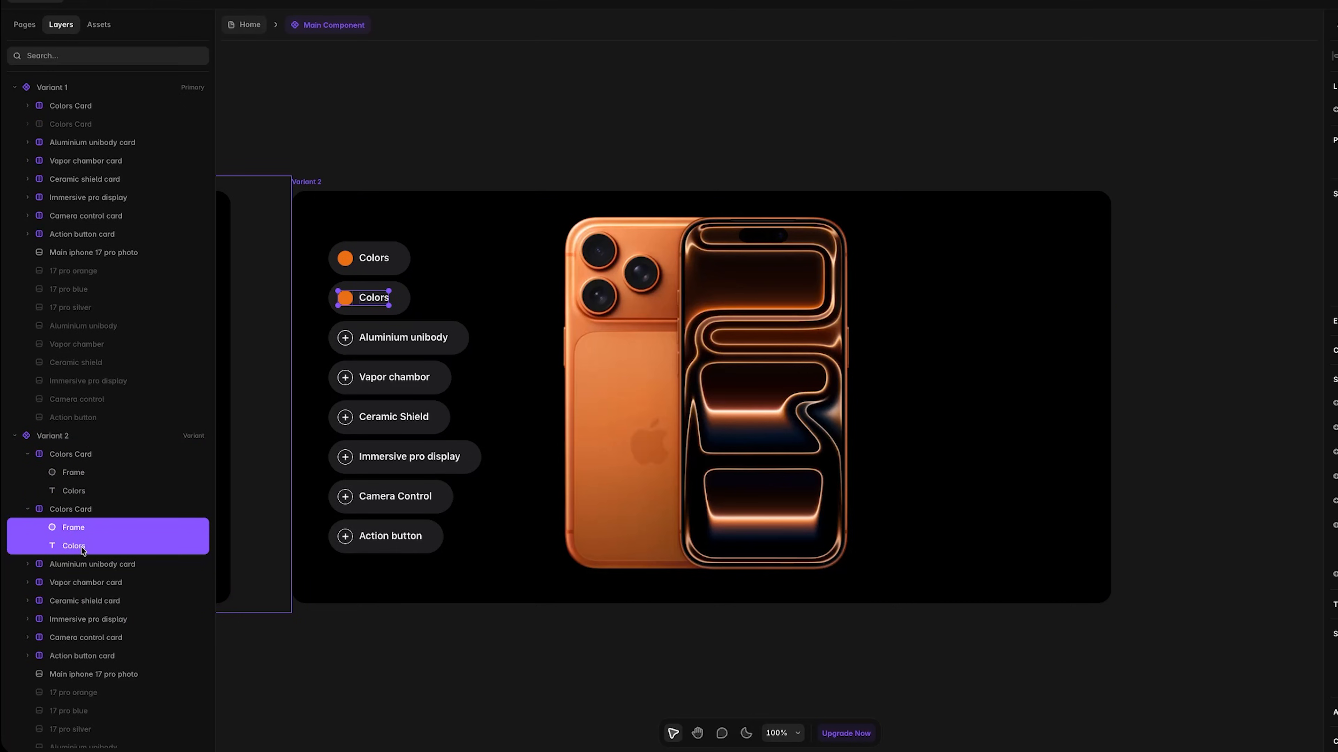
{"action": "key", "text": "Delete"}
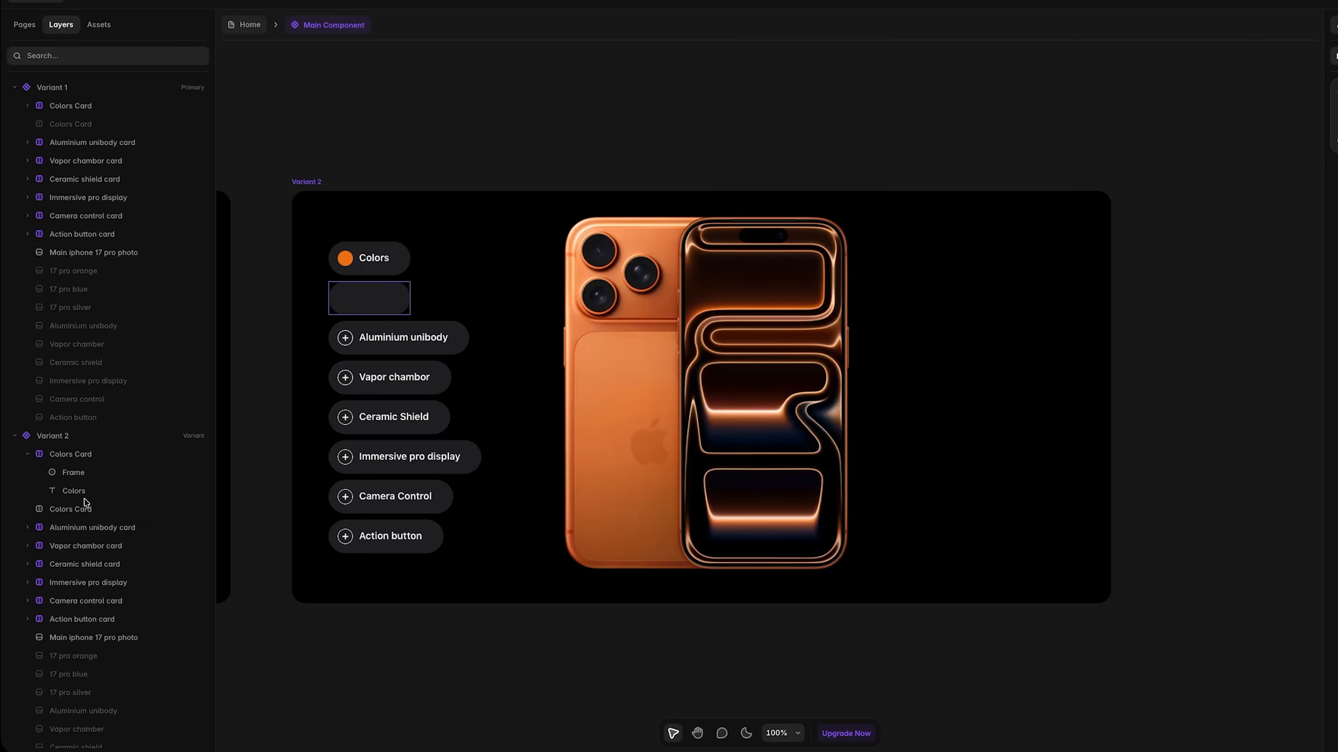
Nest the empty card copy inside Variant 2's Colors Card, make its position Absolute and set its left offset to 0.
{"action": "left_click", "coordinate": [80, 510]}
{"action": "left_click_drag", "start_coordinate": [80, 510], "coordinate": [92, 496]}
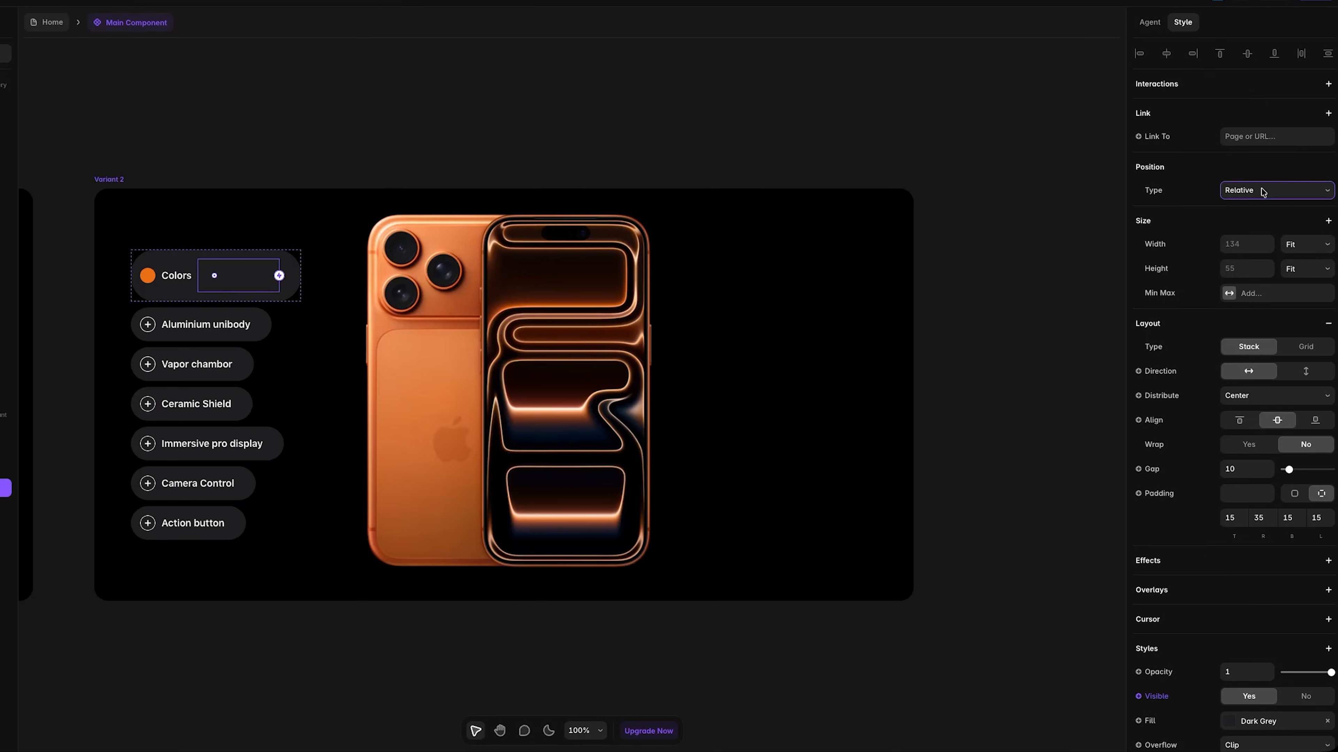
{"action": "left_click", "coordinate": [1262, 192]}
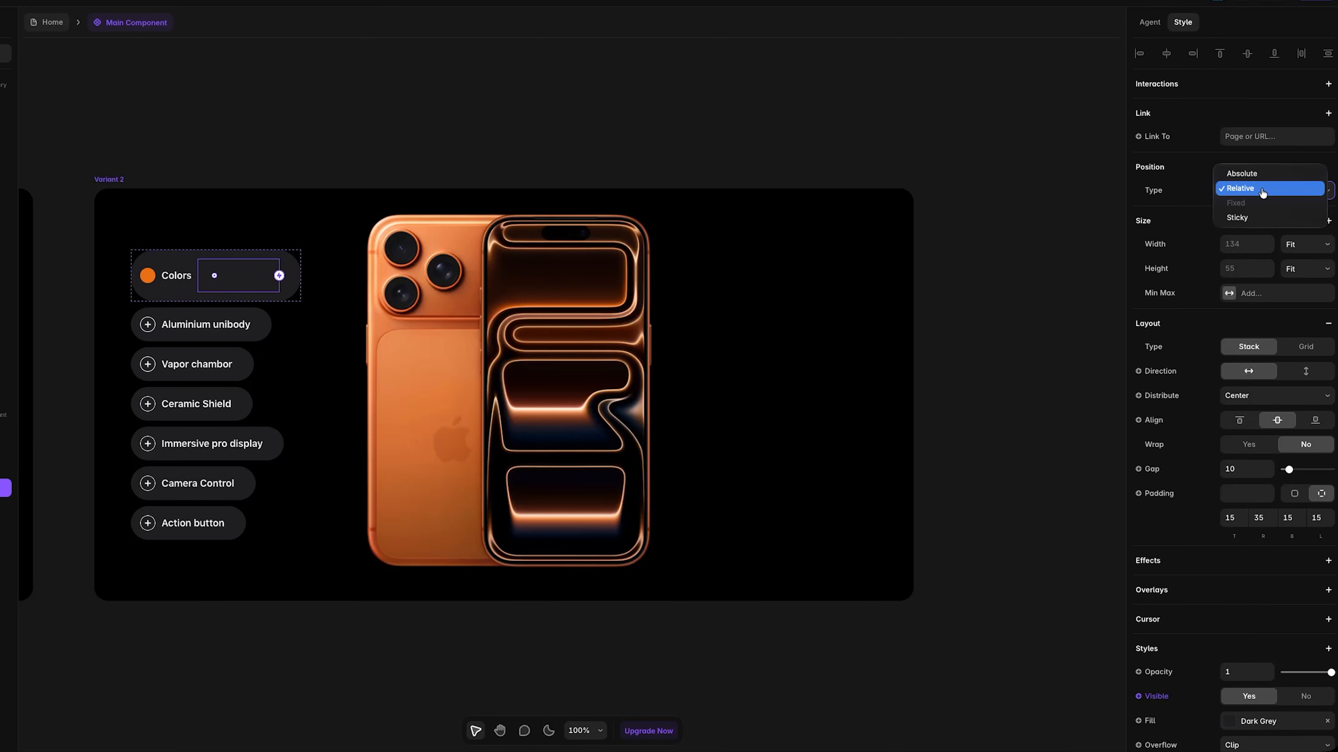
{"action": "left_click", "coordinate": [1258, 176]}
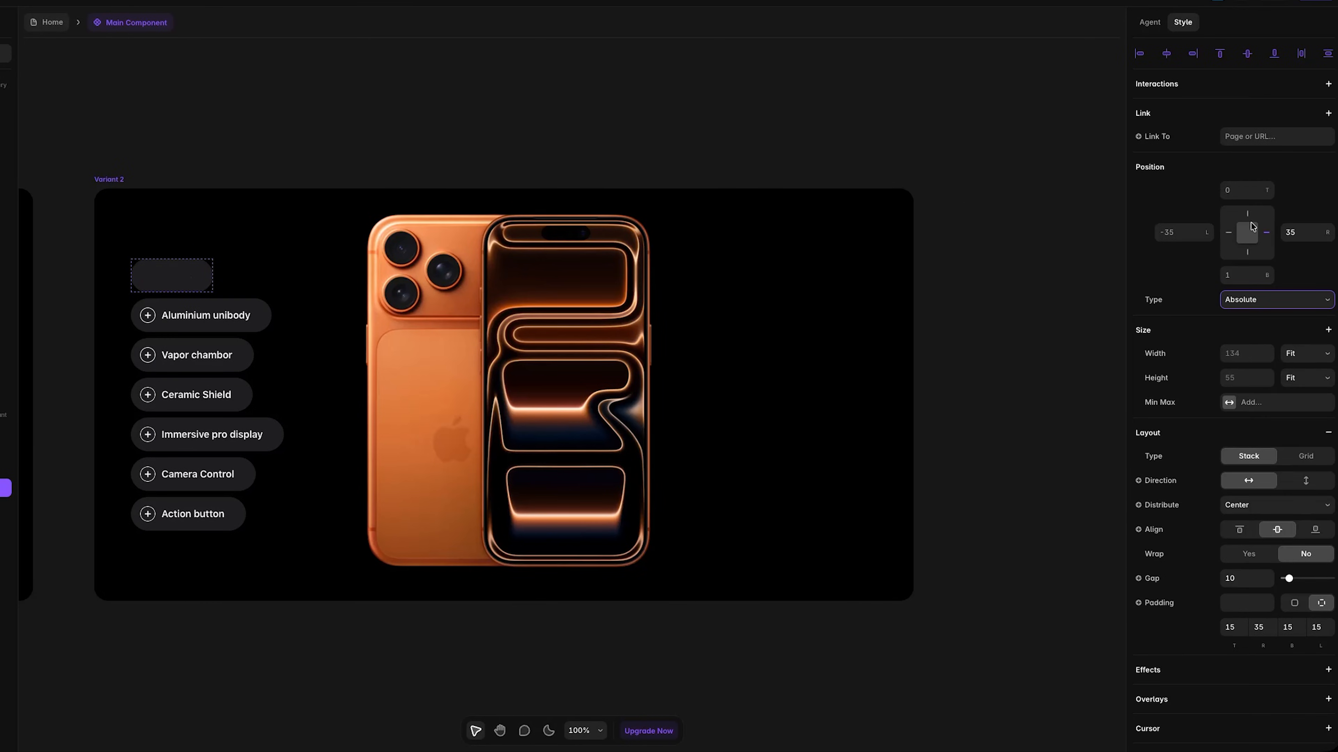
{"action": "left_click", "coordinate": [1179, 232]}
{"action": "type", "text": "0"}
{"action": "key", "text": "Return"}
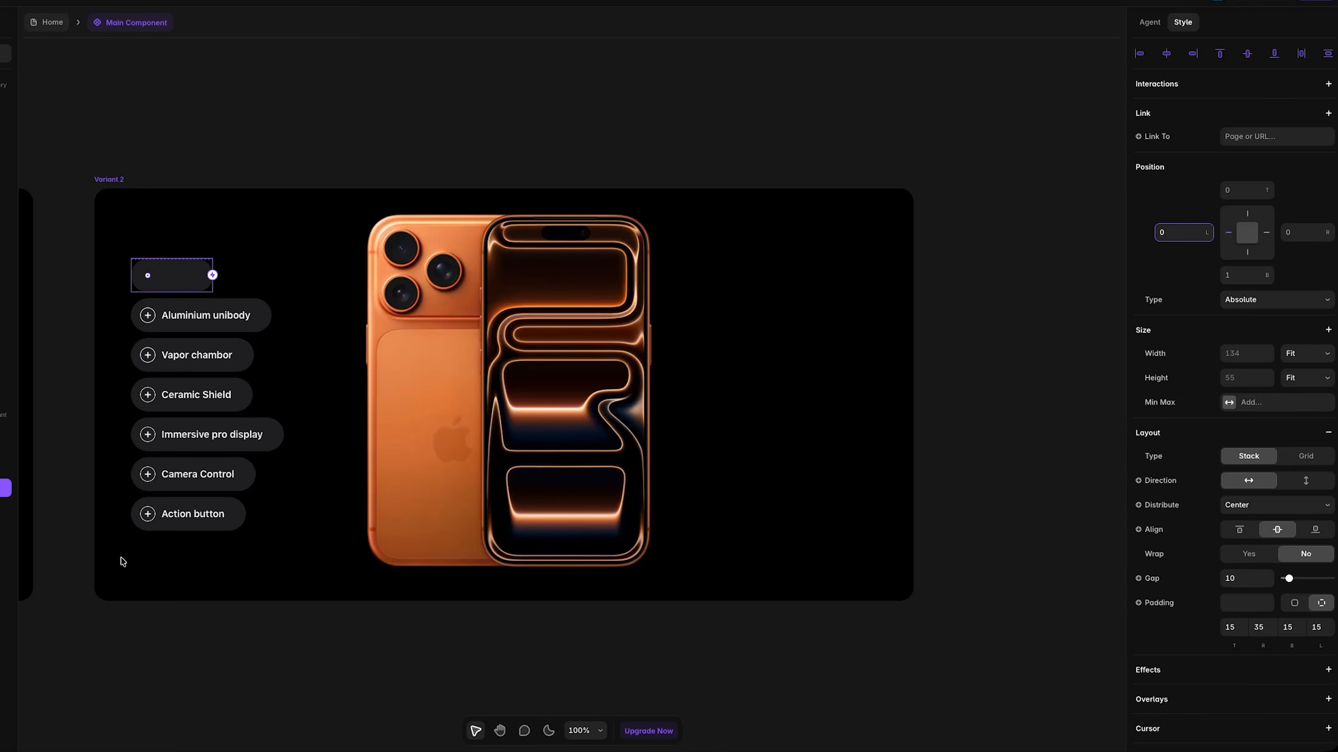
Lower the nested empty card's Z Index to 1 so that it sits behind the Colors label.
{"action": "scroll", "coordinate": [1206, 563], "scroll_direction": "down", "scroll_amount": 6}
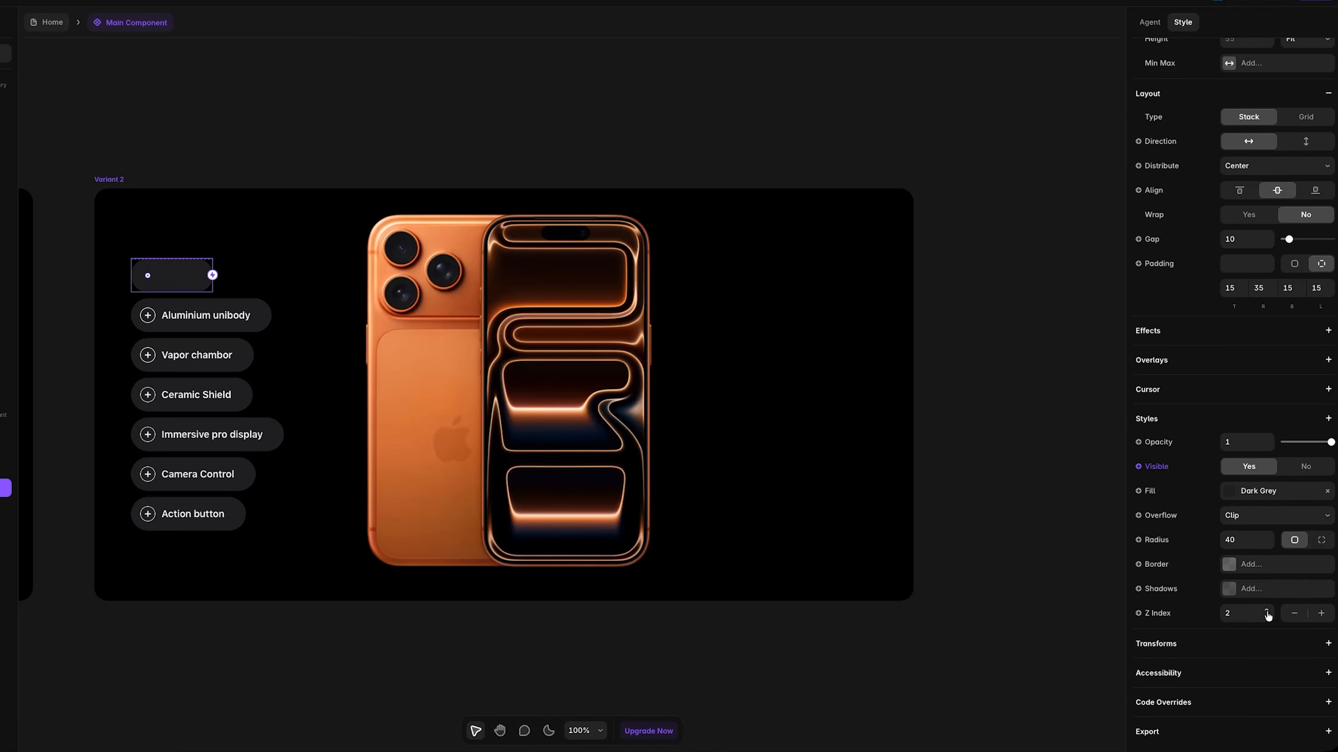
{"action": "left_click", "coordinate": [1266, 617]}
{"action": "left_click", "coordinate": [177, 114]}
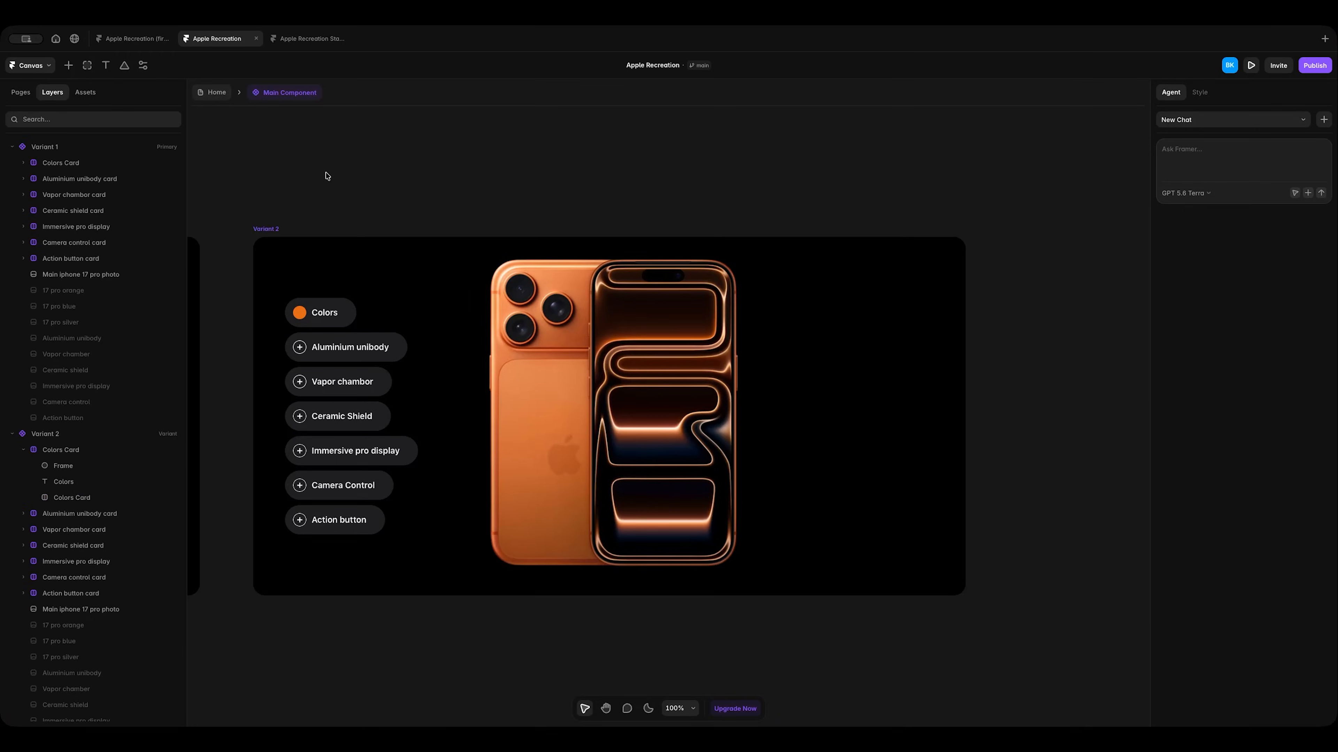
Make the nested Colors Card layer inside Variant 1's Colors Card visible.
{"action": "scroll", "coordinate": [319, 183], "scroll_direction": "left", "scroll_amount": 10}
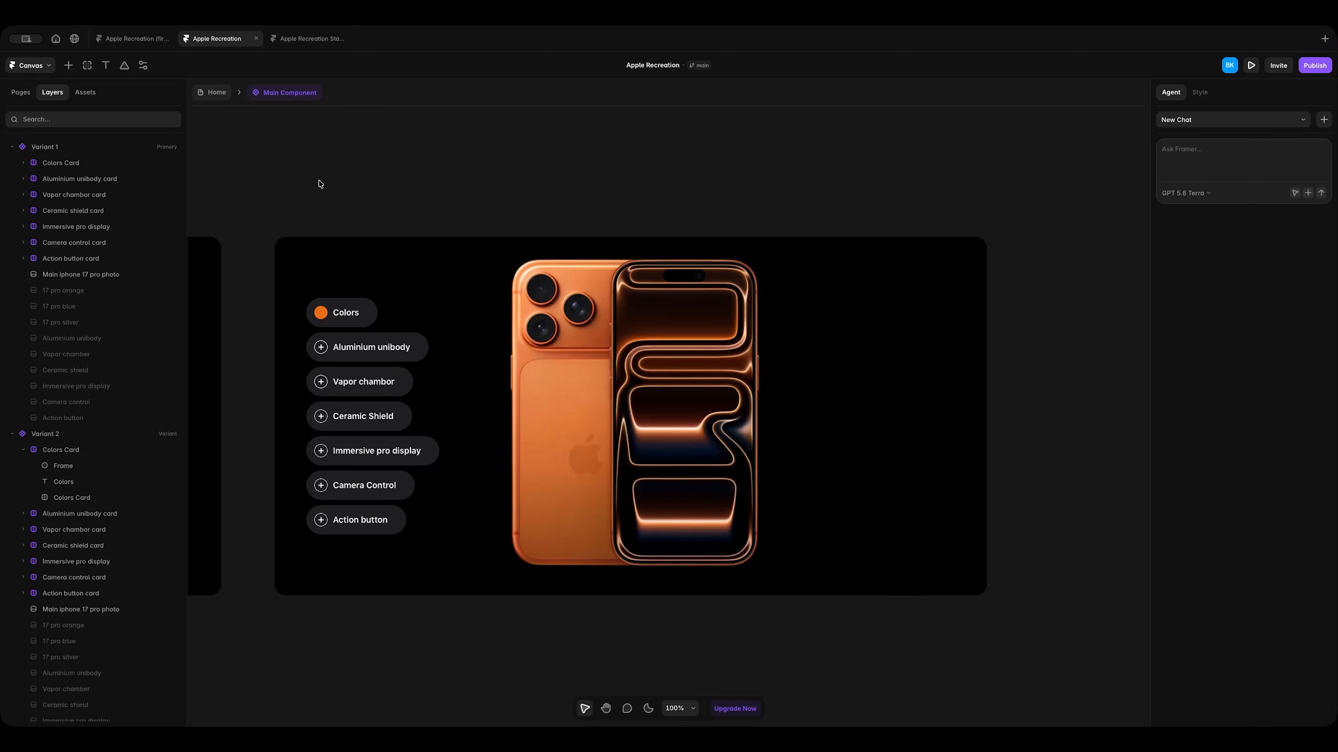
{"action": "scroll", "coordinate": [319, 183], "scroll_direction": "right", "scroll_amount": 7}
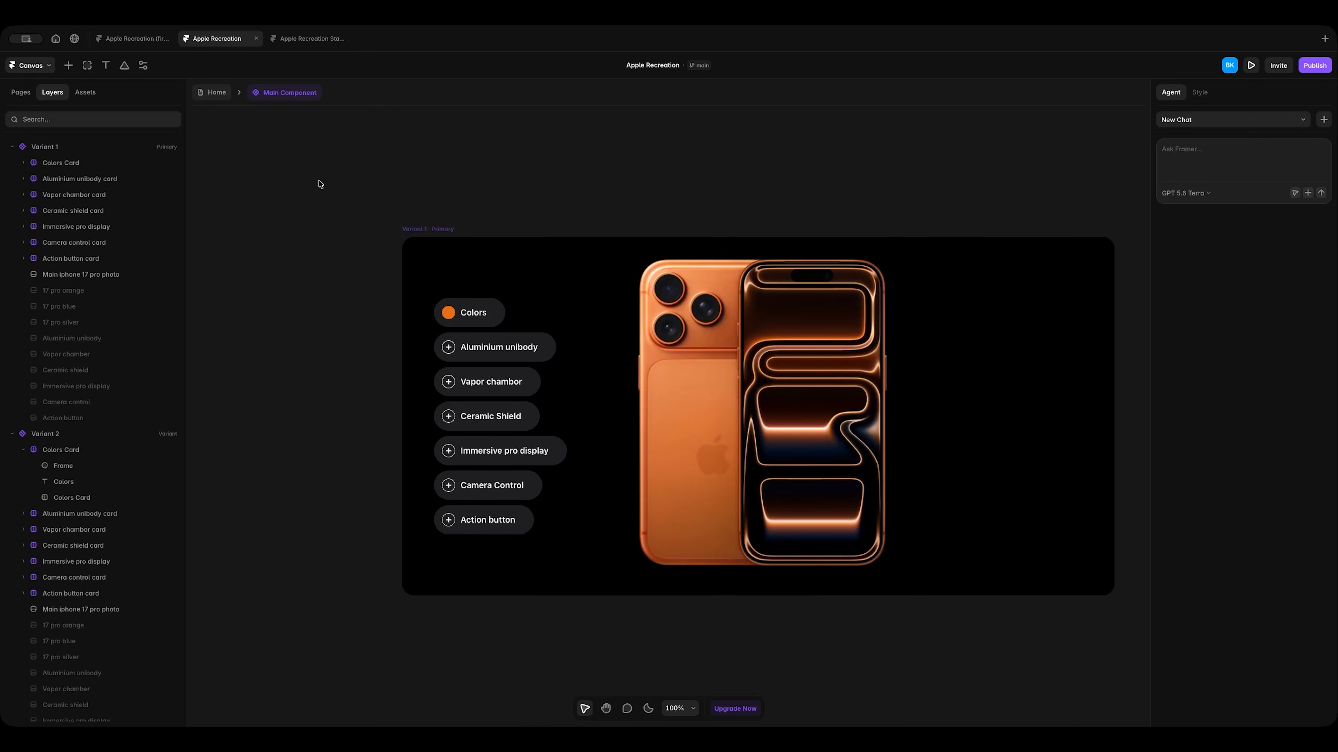
{"action": "left_click", "coordinate": [451, 302]}
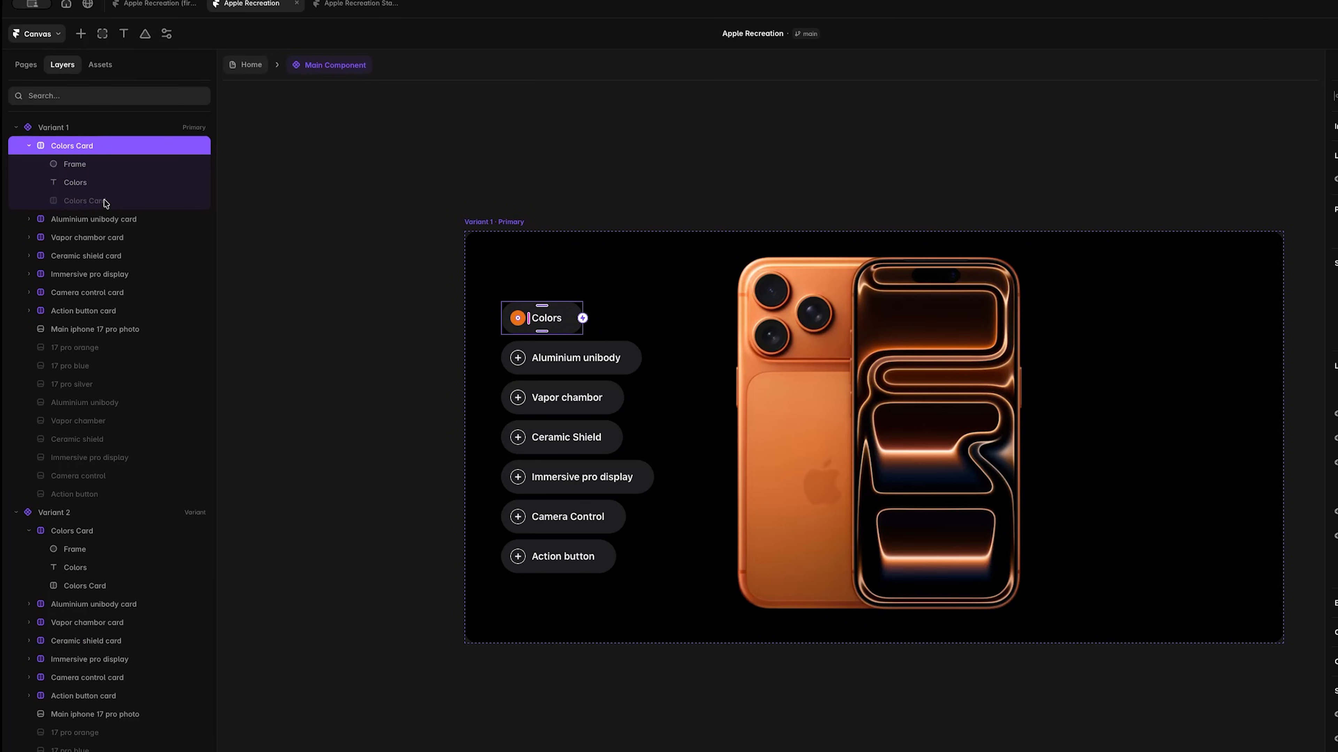
{"action": "left_click", "coordinate": [103, 200]}
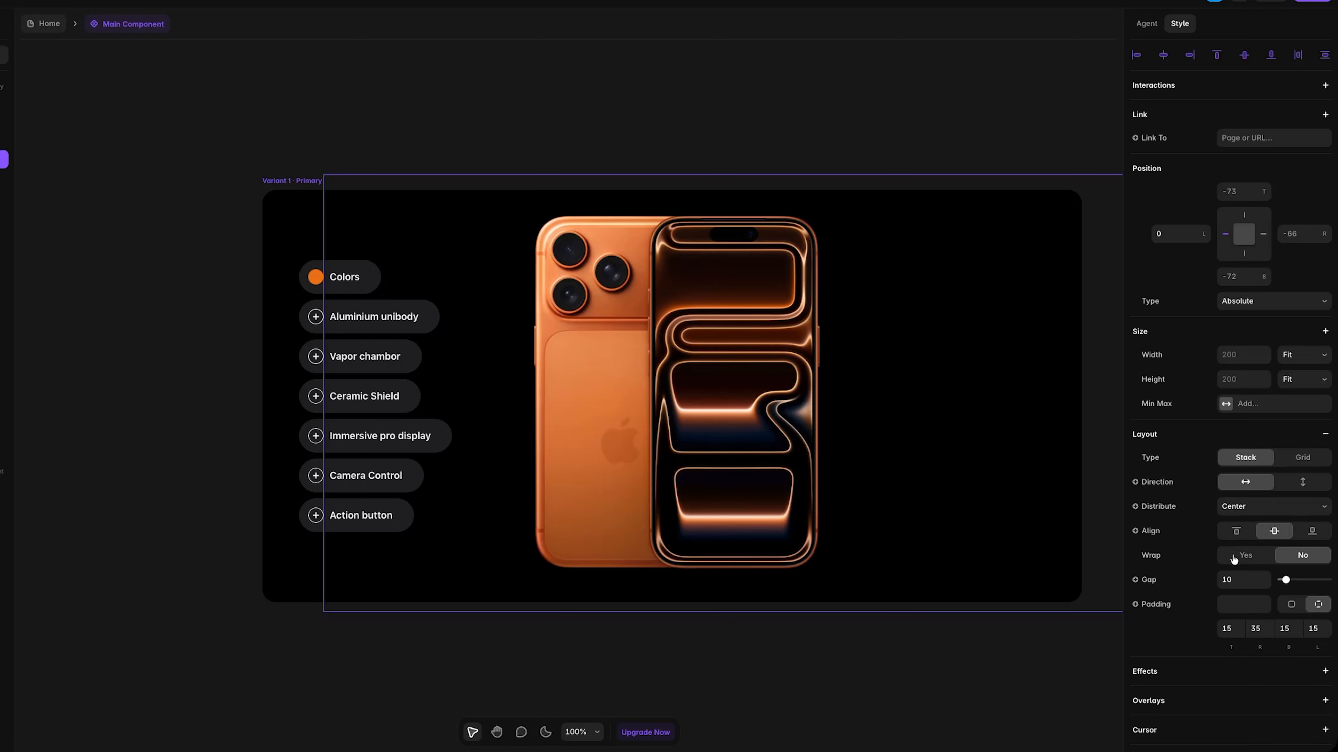
{"action": "scroll", "coordinate": [1209, 548], "scroll_direction": "down", "scroll_amount": 6}
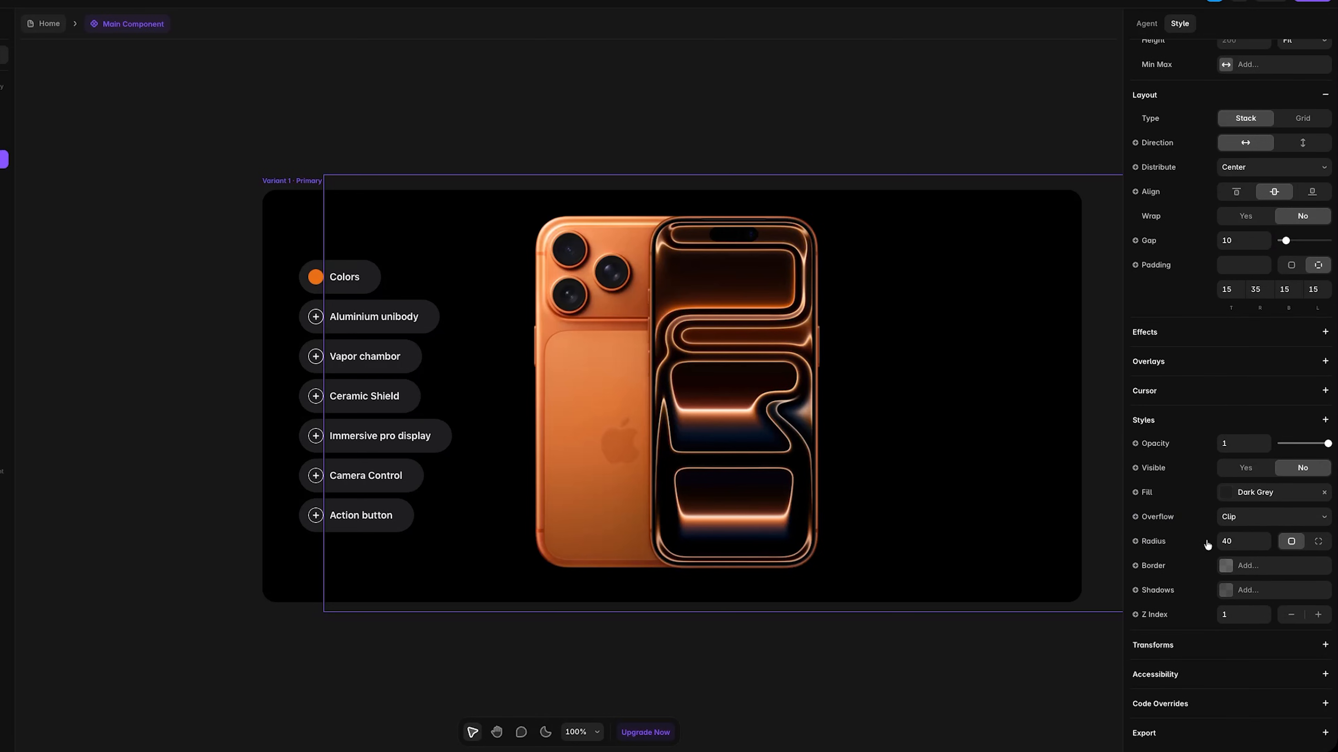
{"action": "left_click", "coordinate": [1239, 468]}
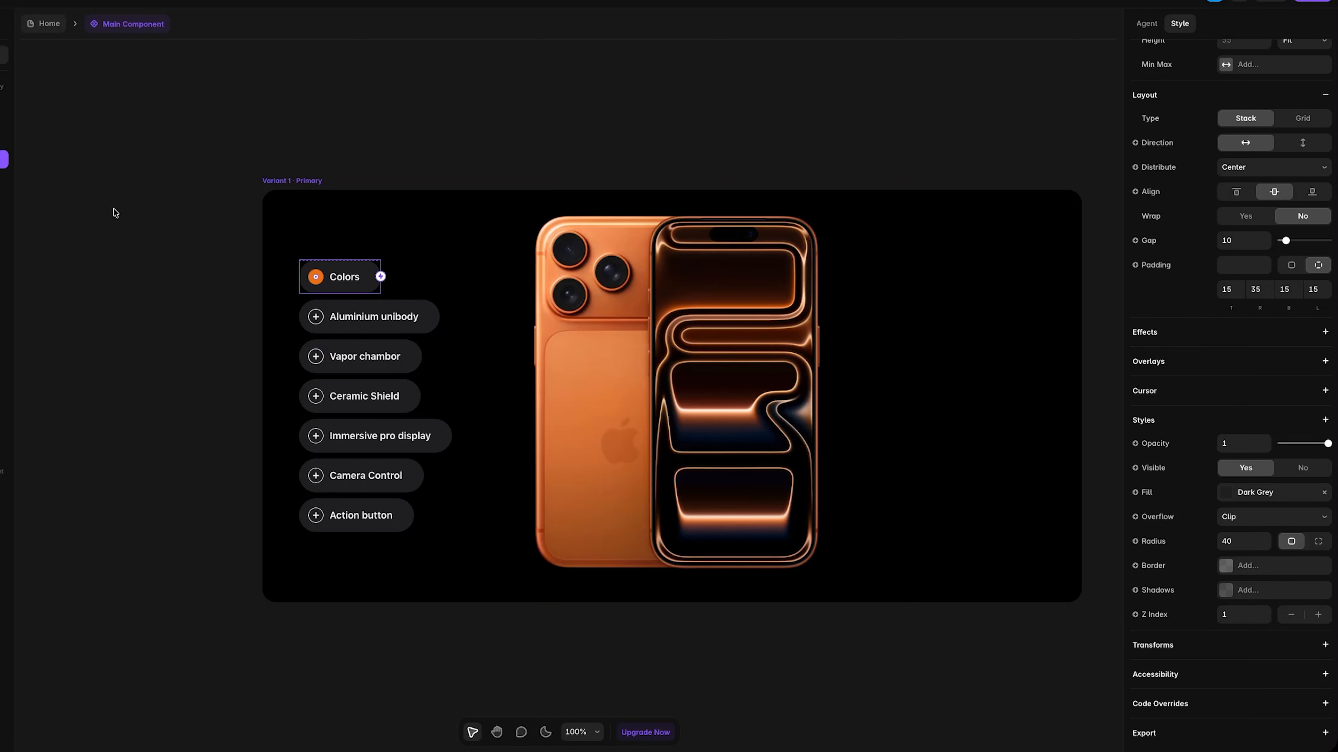
{"action": "left_click", "coordinate": [136, 238]}
Add an interaction from the nested Colors Card in Variant 1 that leads to Variant 2.
{"action": "key", "text": "super+minus"}
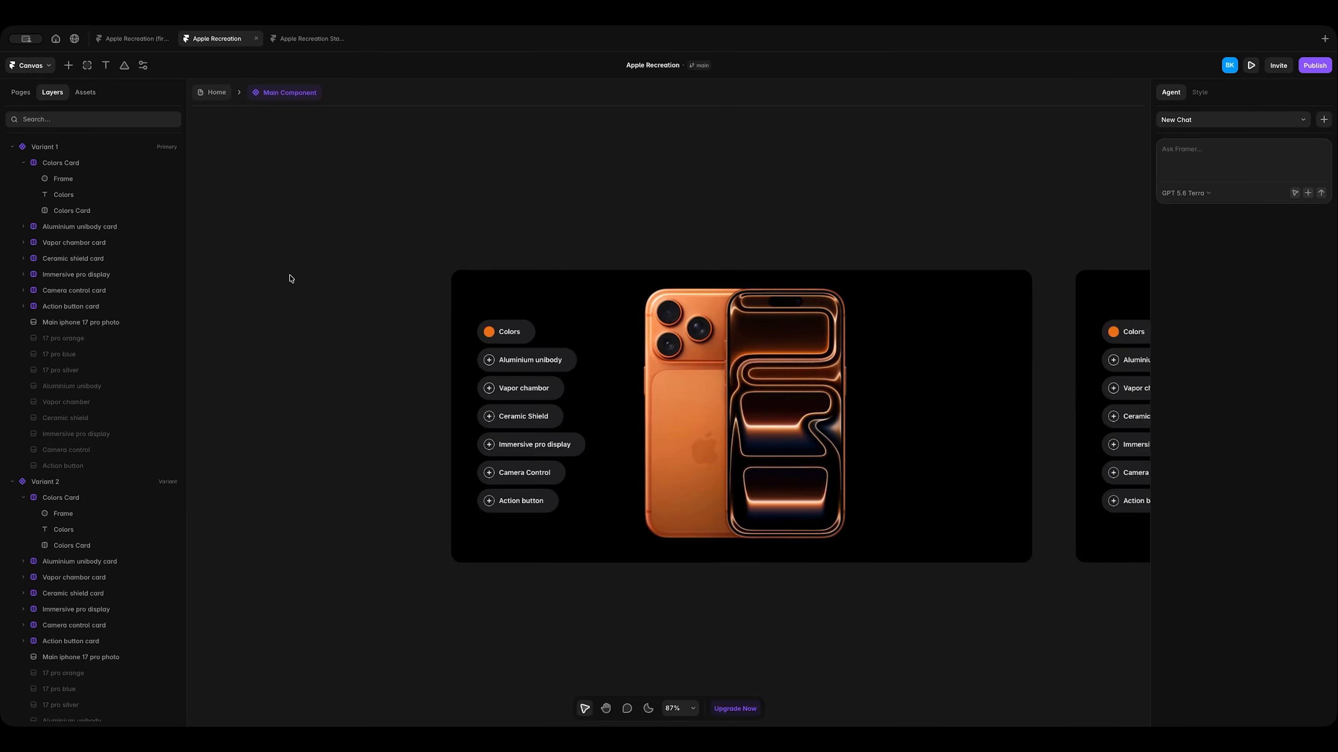
{"action": "scroll", "coordinate": [290, 279], "scroll_direction": "right", "scroll_amount": 3}
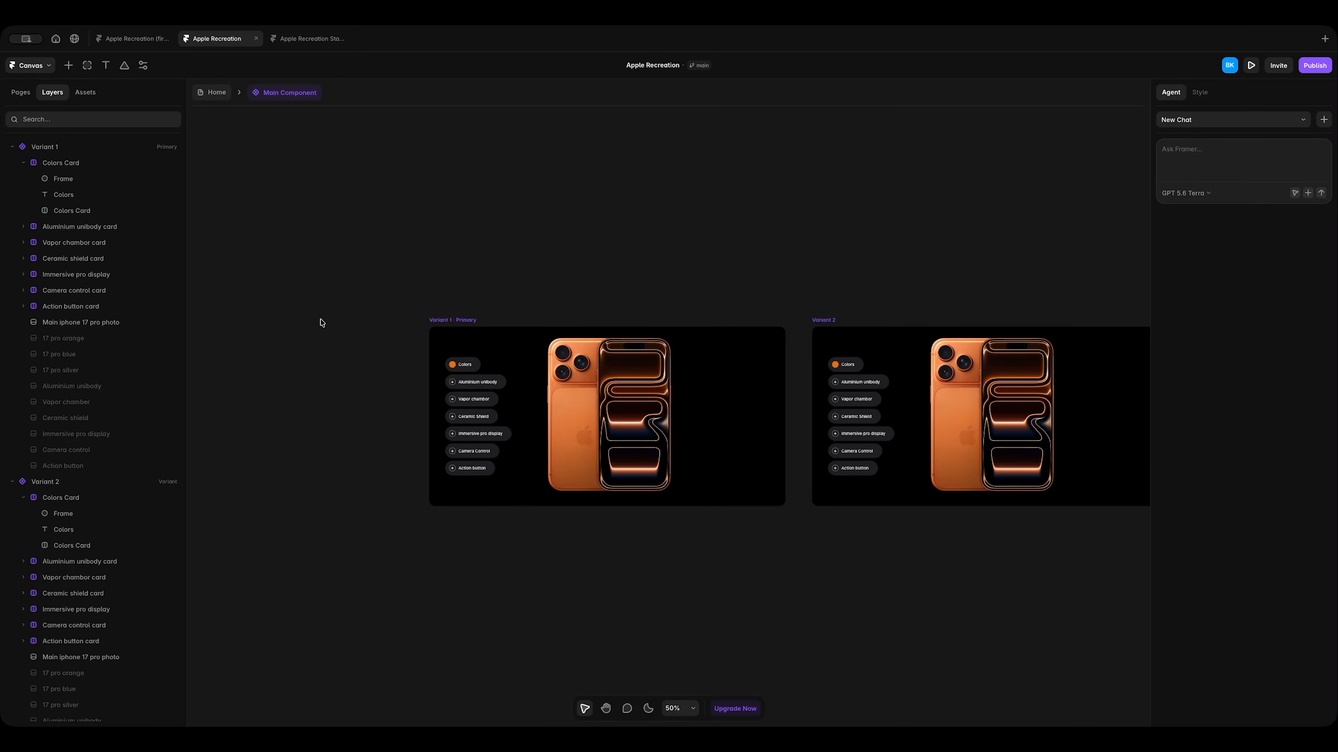
{"action": "left_click", "coordinate": [69, 210]}
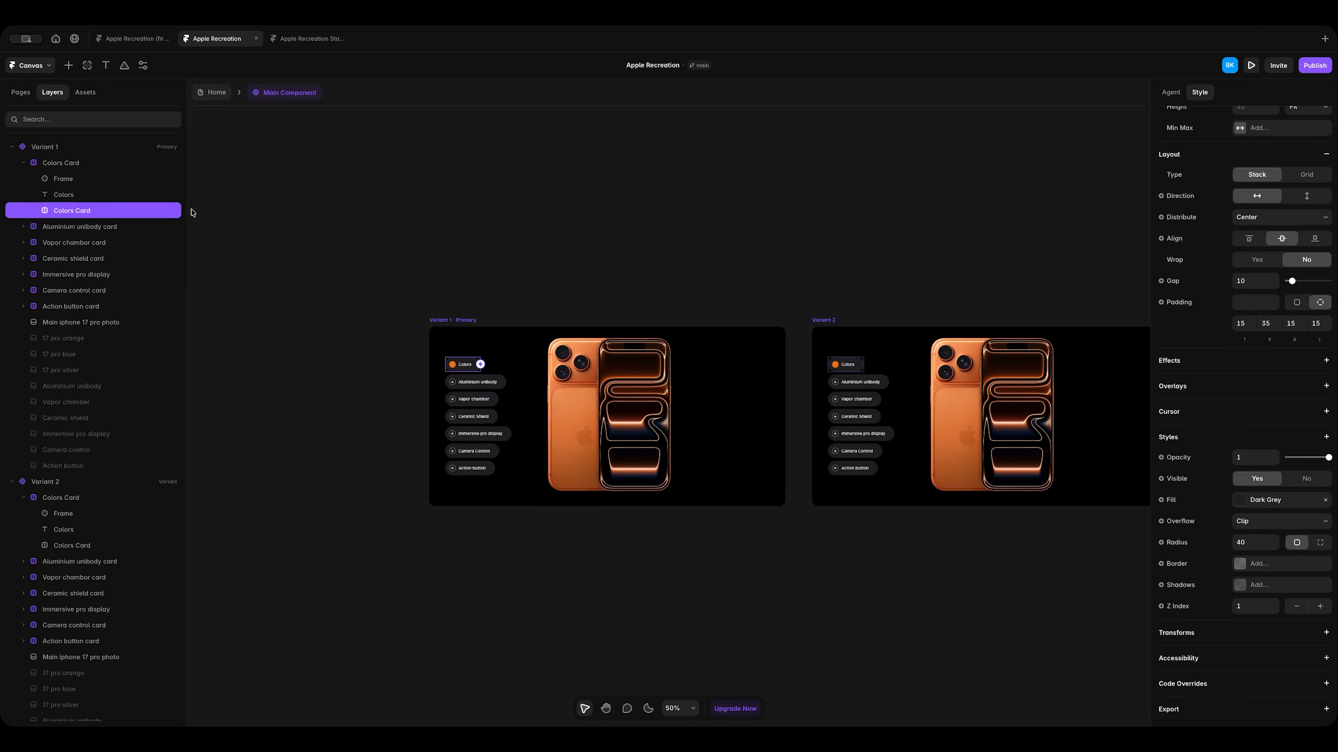
{"action": "left_click_drag", "start_coordinate": [480, 364], "coordinate": [839, 340]}
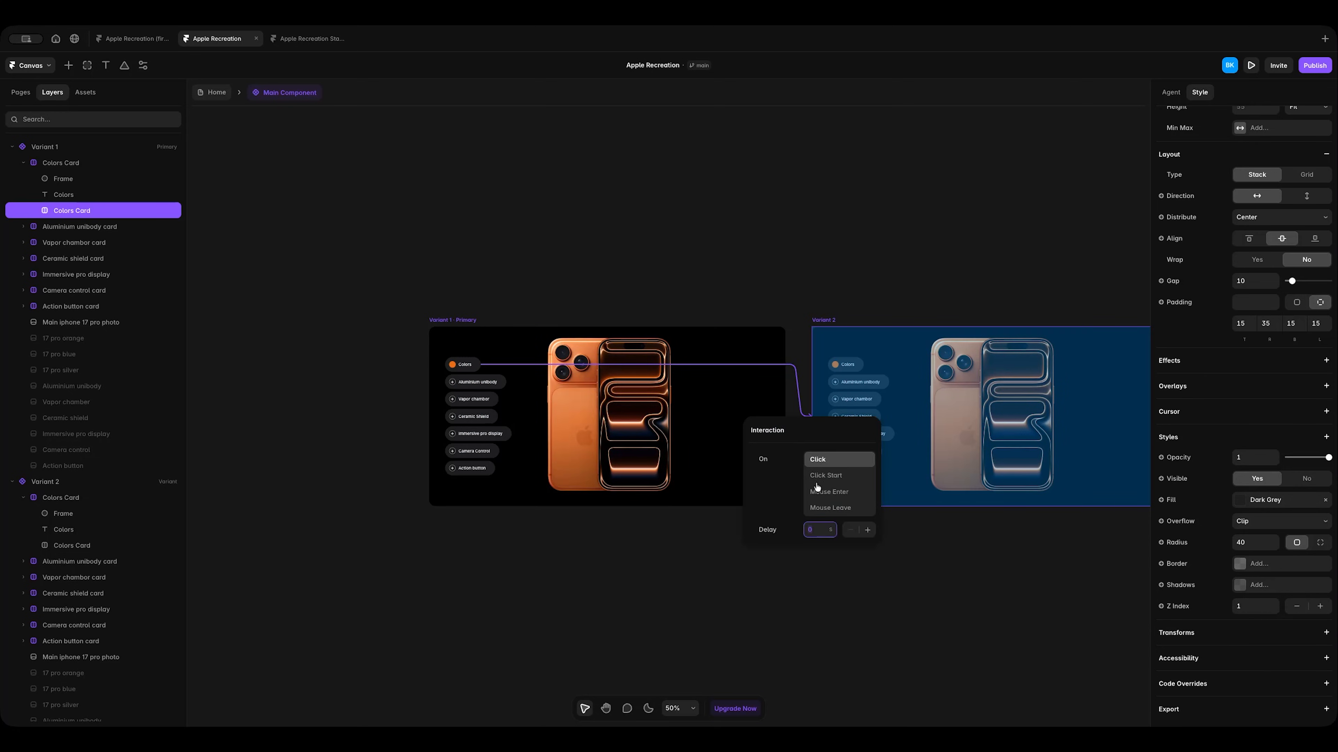
{"action": "left_click", "coordinate": [813, 507]}
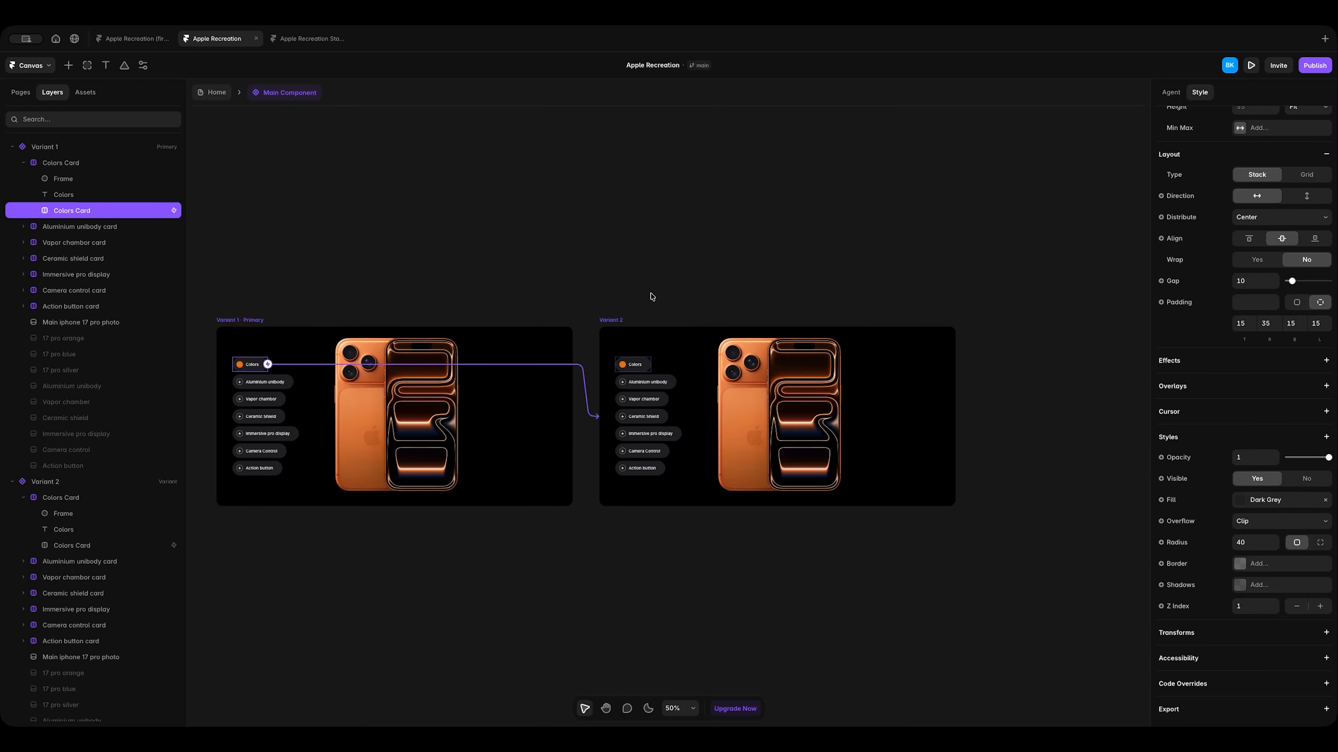
Hide the nested Colors Card layer in Variant 2.
{"action": "left_click", "coordinate": [614, 324]}
{"action": "key", "text": "shift+0"}
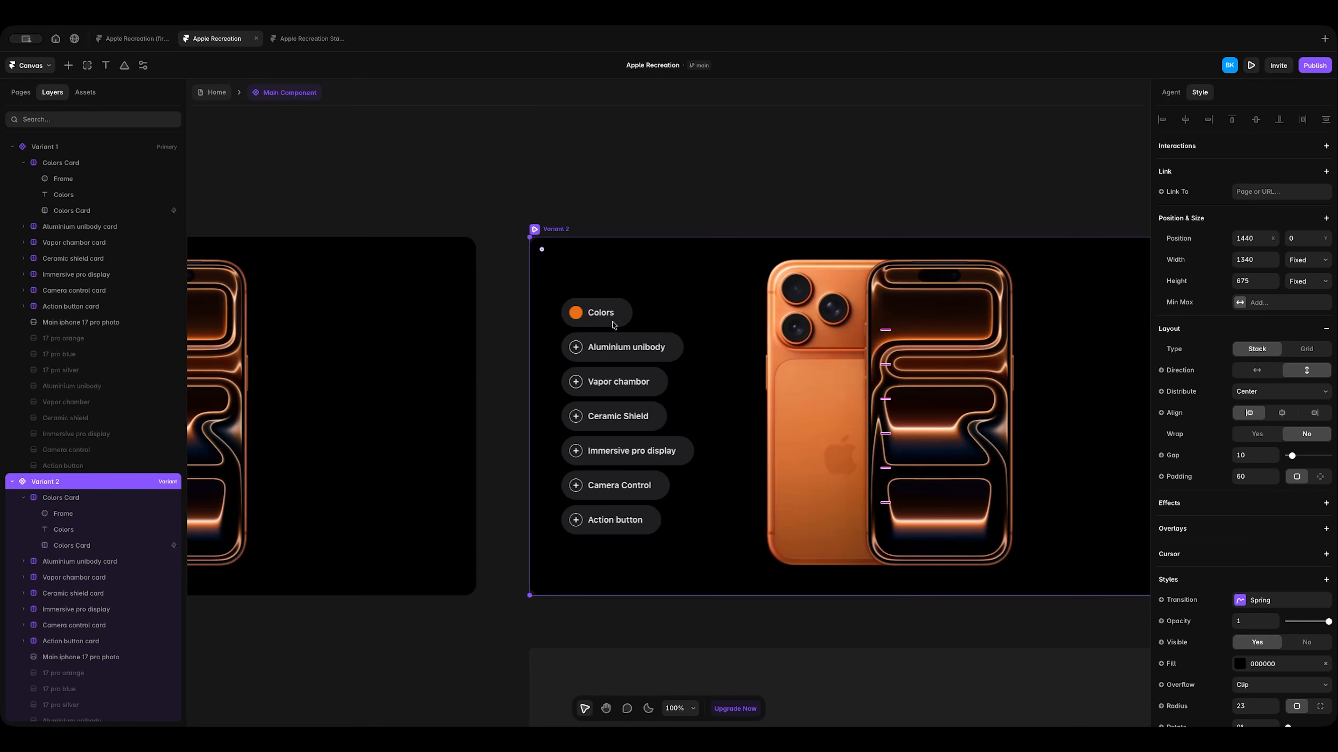
{"action": "left_click", "coordinate": [595, 312]}
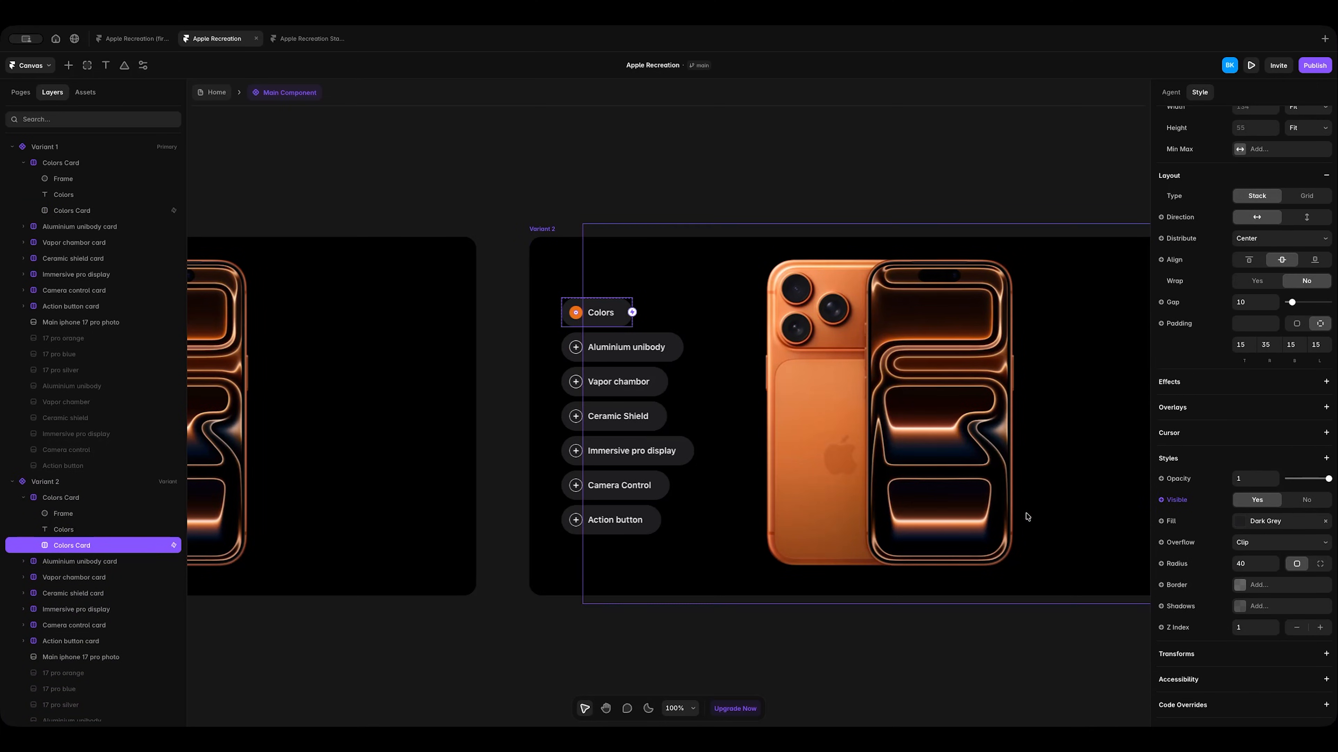
{"action": "left_click", "coordinate": [1309, 500]}
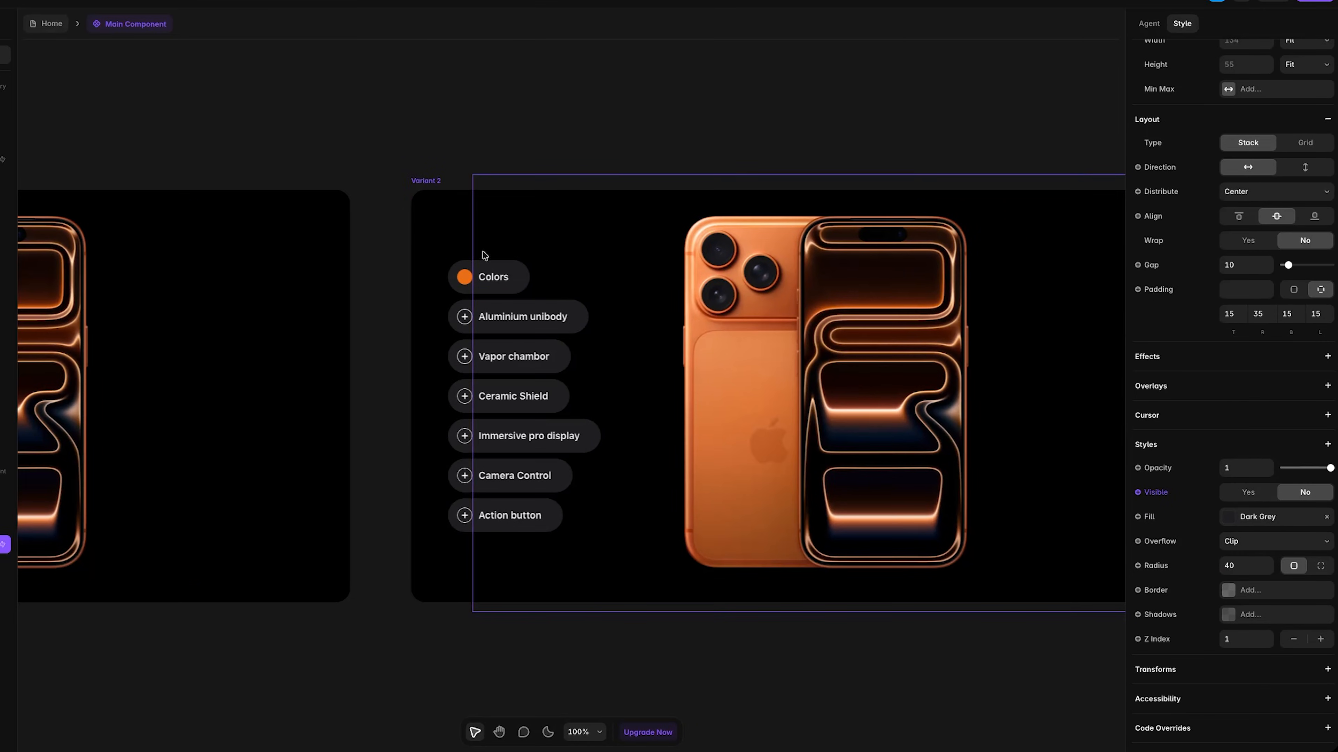
Duplicate the Colors text inside Variant 2's Colors Card and hide the original Colors text layer.
{"action": "left_click", "coordinate": [493, 277]}
{"action": "scroll", "coordinate": [532, 668], "scroll_direction": "right", "scroll_amount": 4}
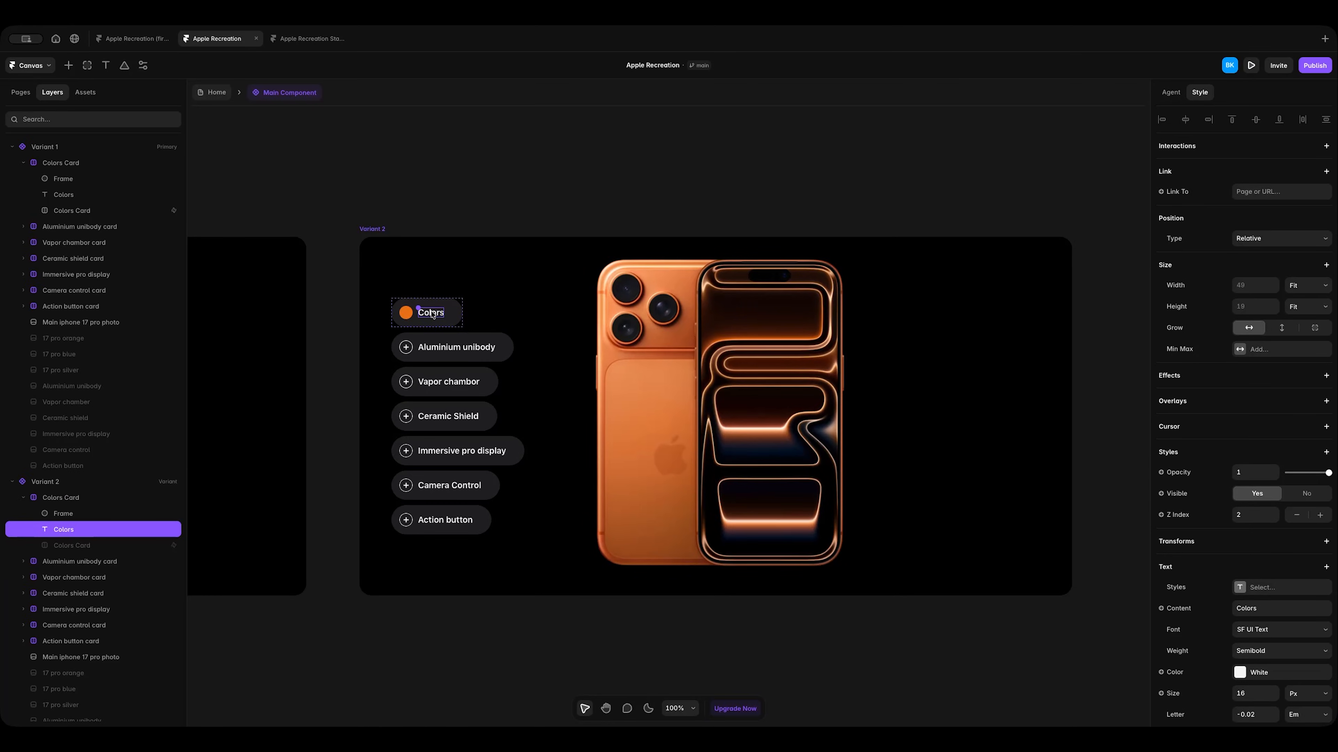
{"action": "key", "text": "ctrl+d"}
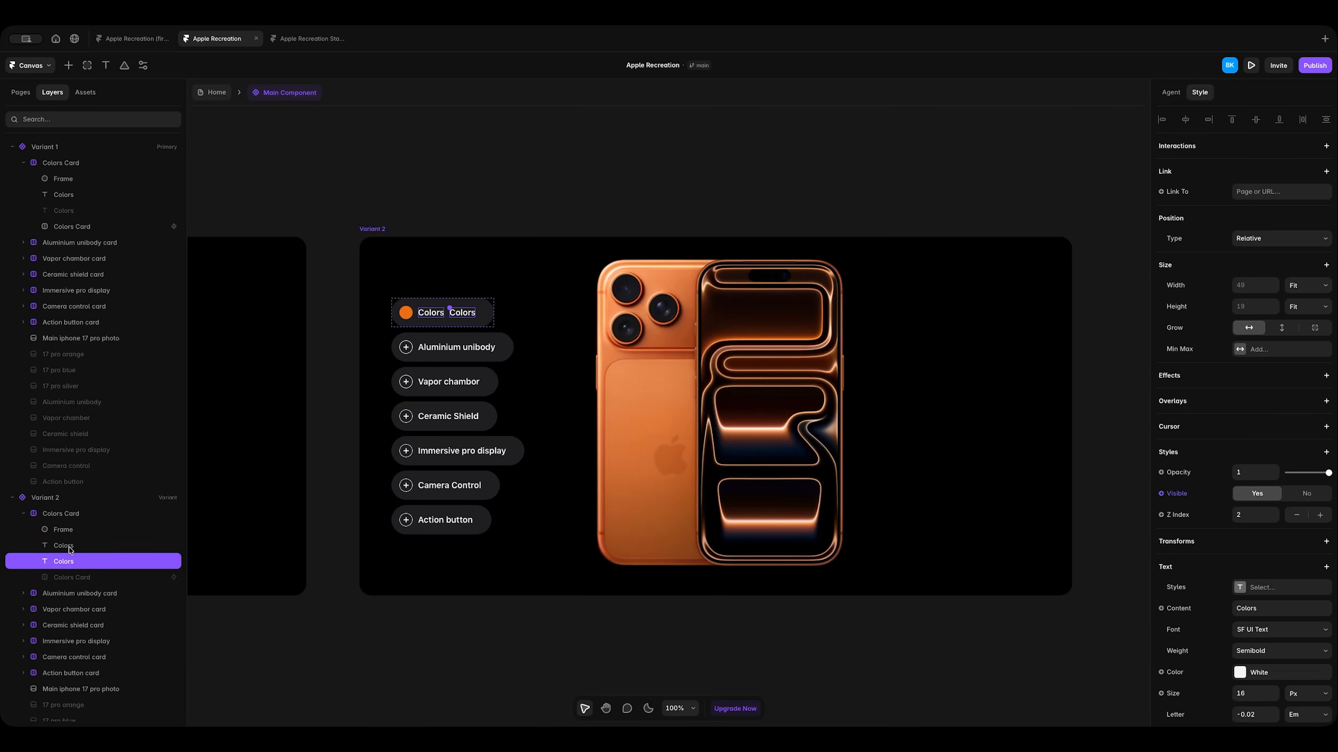
{"action": "left_click", "coordinate": [72, 546]}
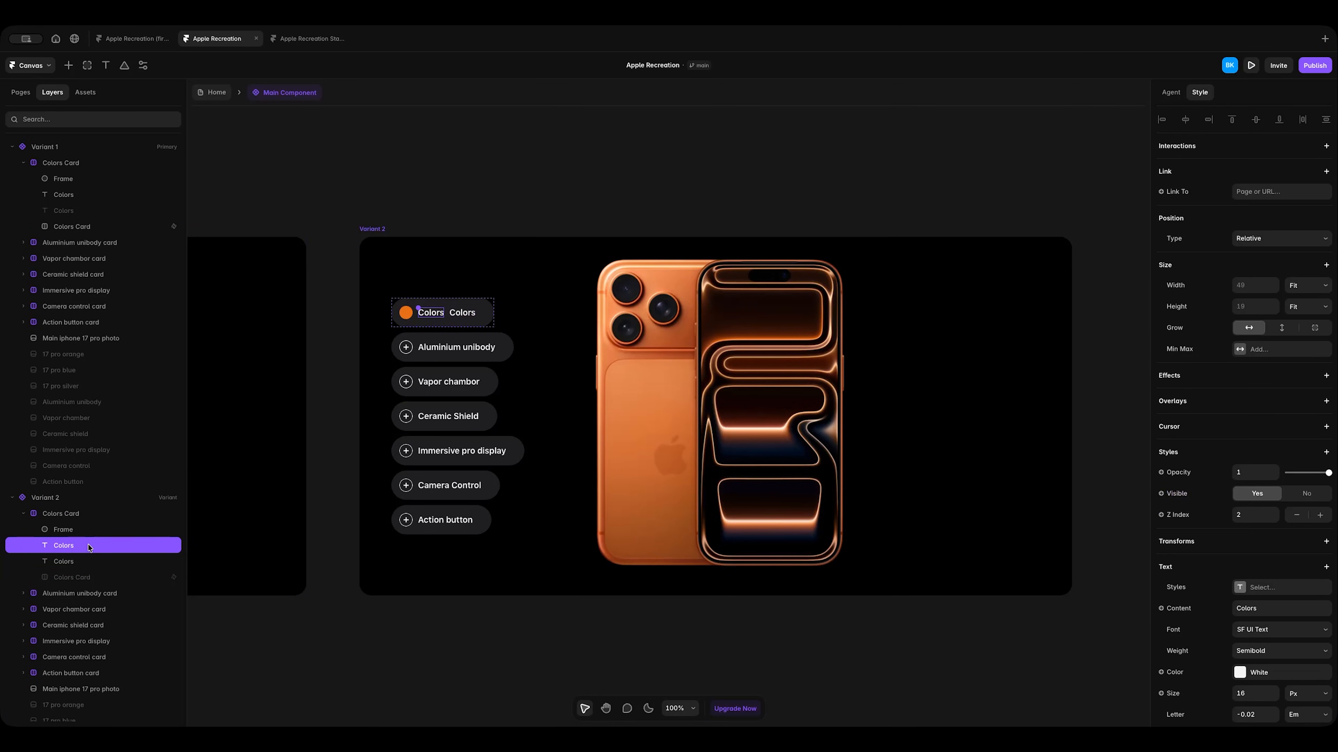
{"action": "left_click", "coordinate": [1317, 494]}
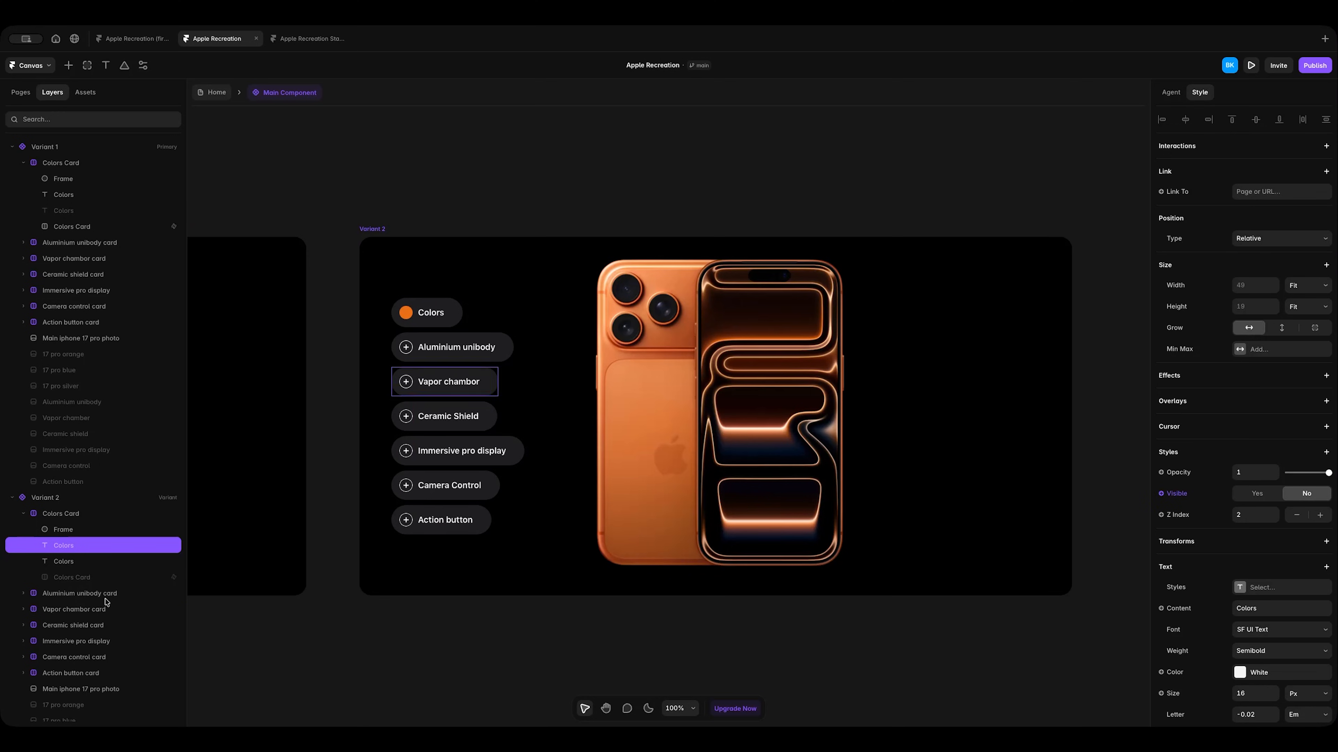
Change the duplicated text to "Colors. Choose from three bold finishes." with "iPhone 17 Pro shown in Cosmic Orange." on a second line.
{"action": "left_click", "coordinate": [74, 564]}
{"action": "double_click", "coordinate": [424, 311]}
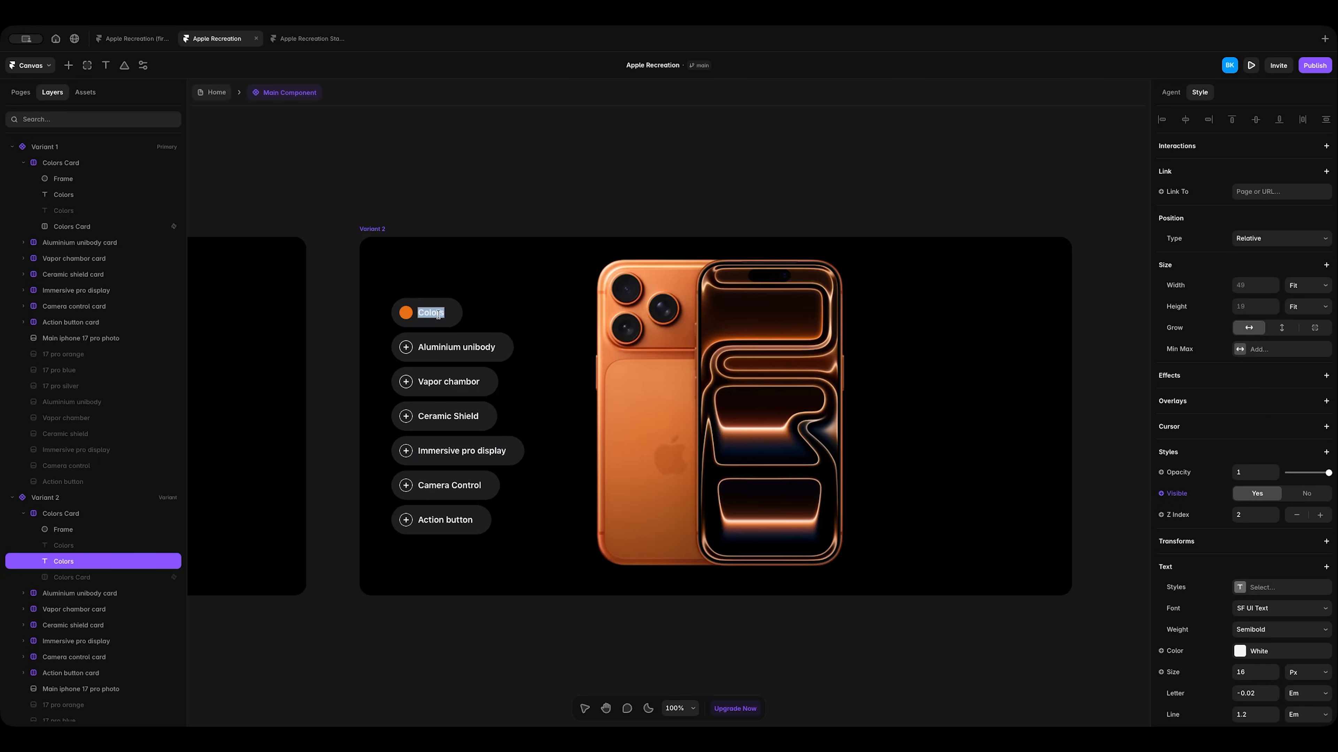
{"action": "type", "text": "Colors. Choose from three bold finishes. iPhone 17 Pro shown in Cosmic Orange."}
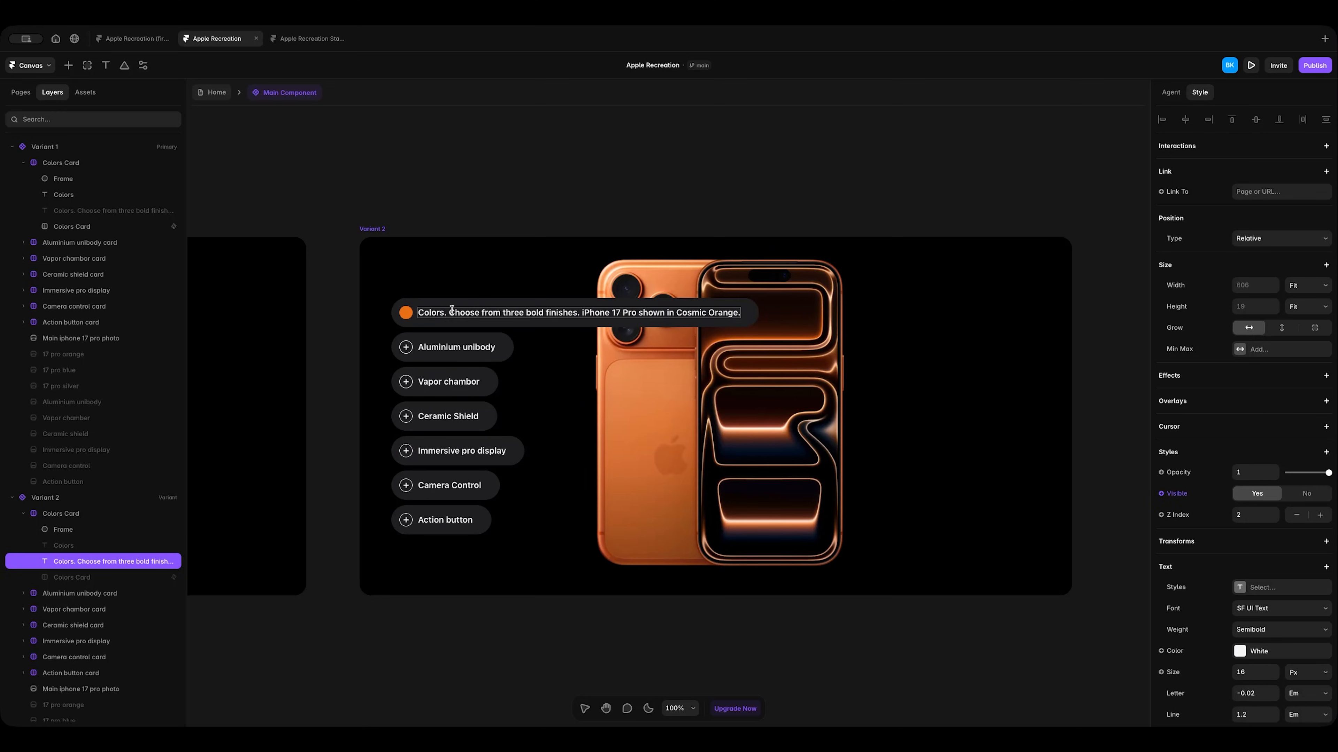
{"action": "key", "text": "Return"}
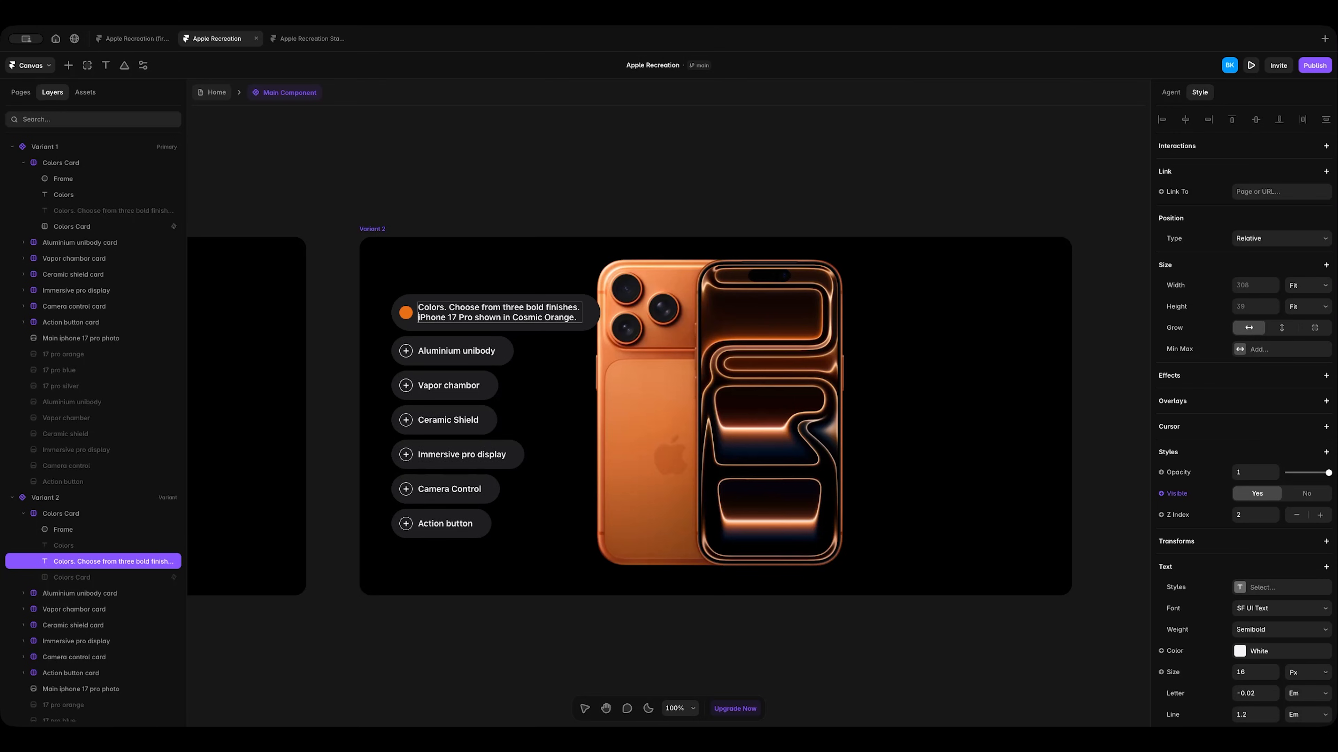
Set the description text after "Colors." to Regular weight.
{"action": "left_click_drag", "start_coordinate": [451, 310], "coordinate": [580, 319]}
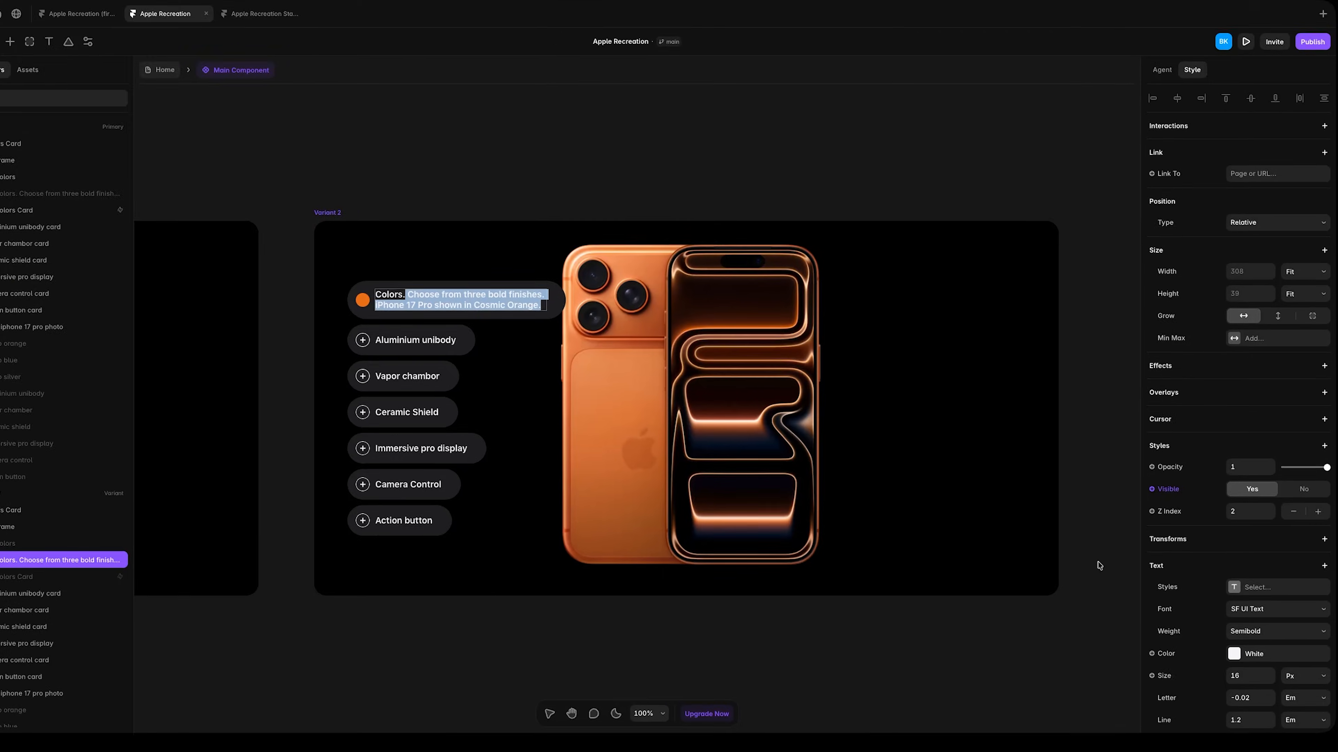
{"action": "left_click", "coordinate": [1253, 631]}
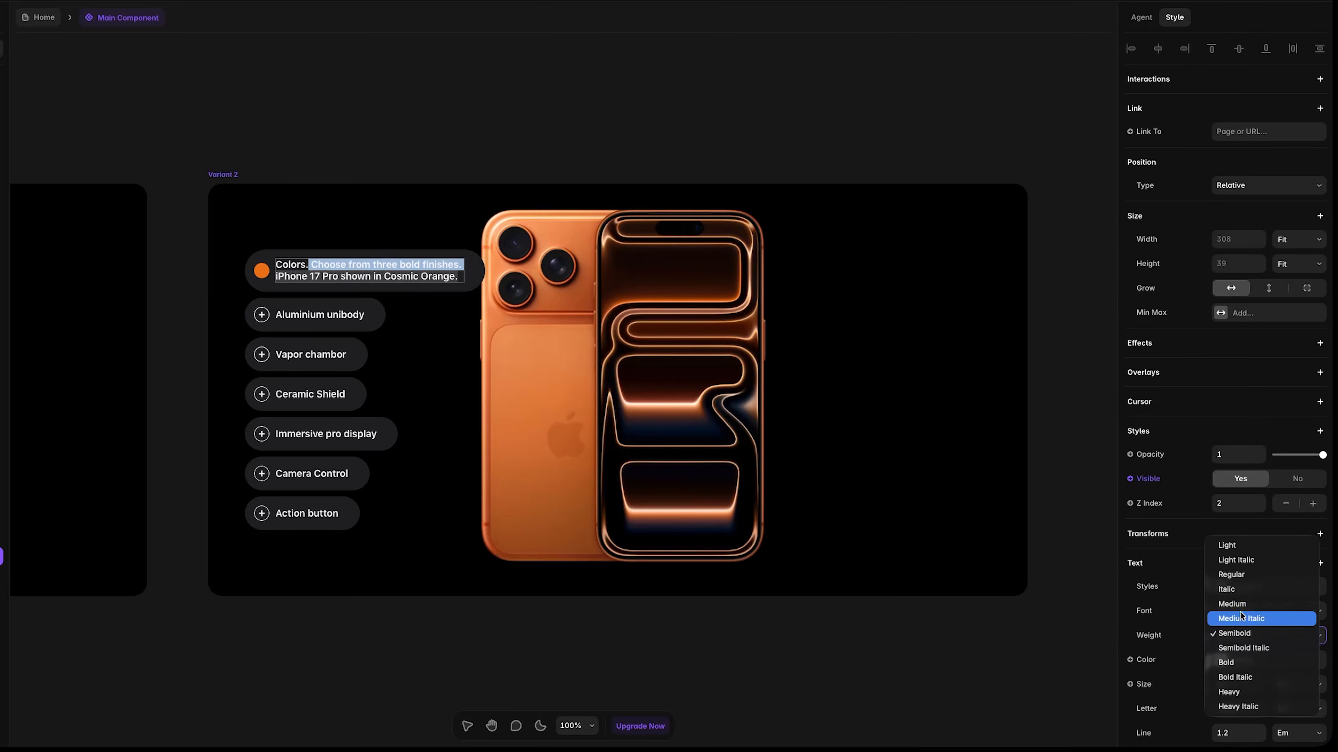
{"action": "left_click", "coordinate": [1239, 575]}
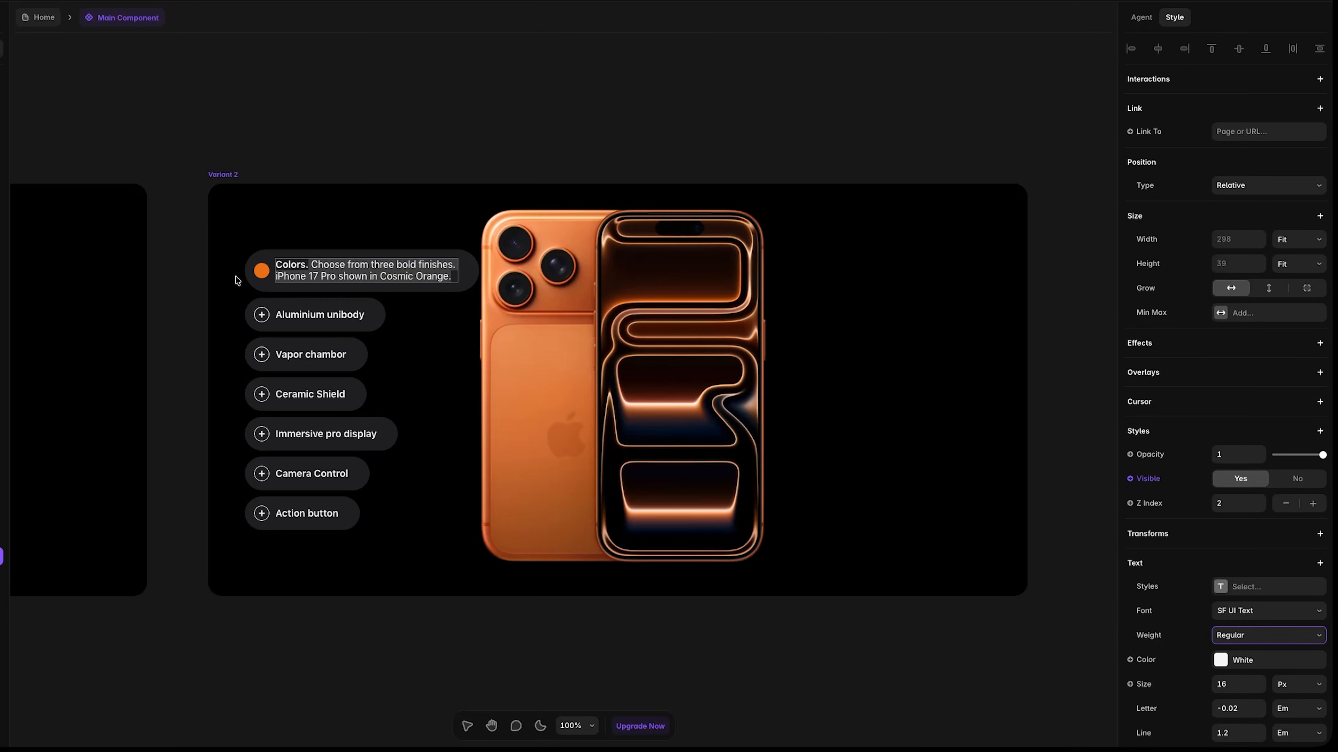
Set the padding of Variant 2's Colors Card to 30 on all sides.
{"action": "left_click", "coordinate": [254, 284]}
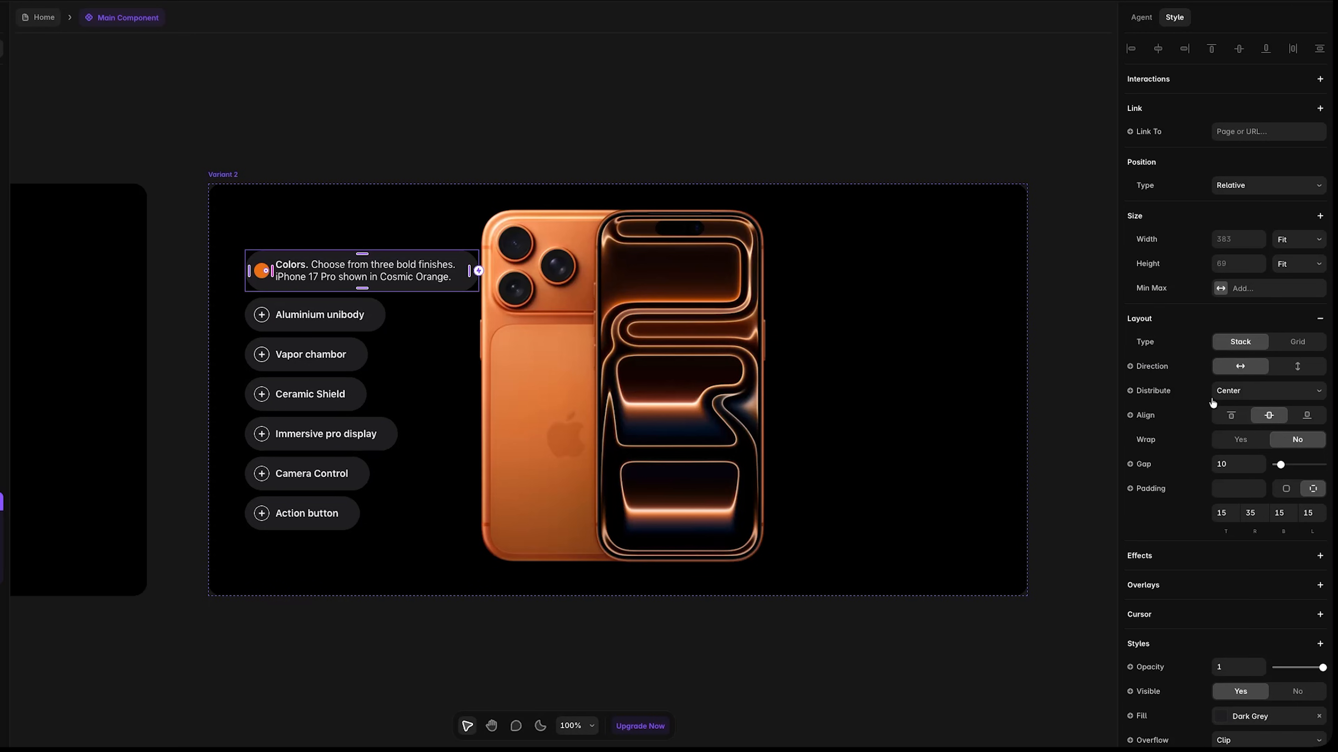
{"action": "left_click", "coordinate": [1233, 491]}
{"action": "type", "text": "30"}
{"action": "key", "text": "Return"}
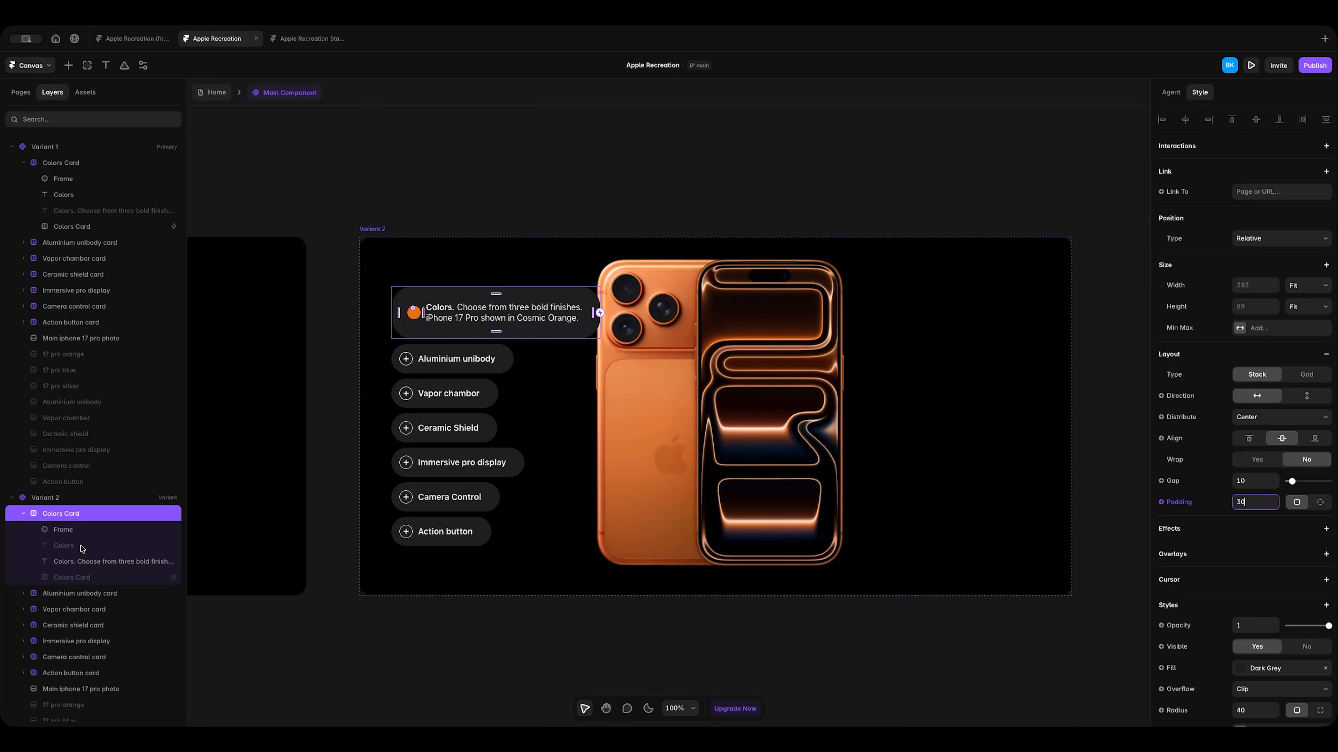
Move the description text ahead of the orange circle in Variant 2's Colors Card and set the card's stack direction to vertical.
{"action": "left_click", "coordinate": [82, 565]}
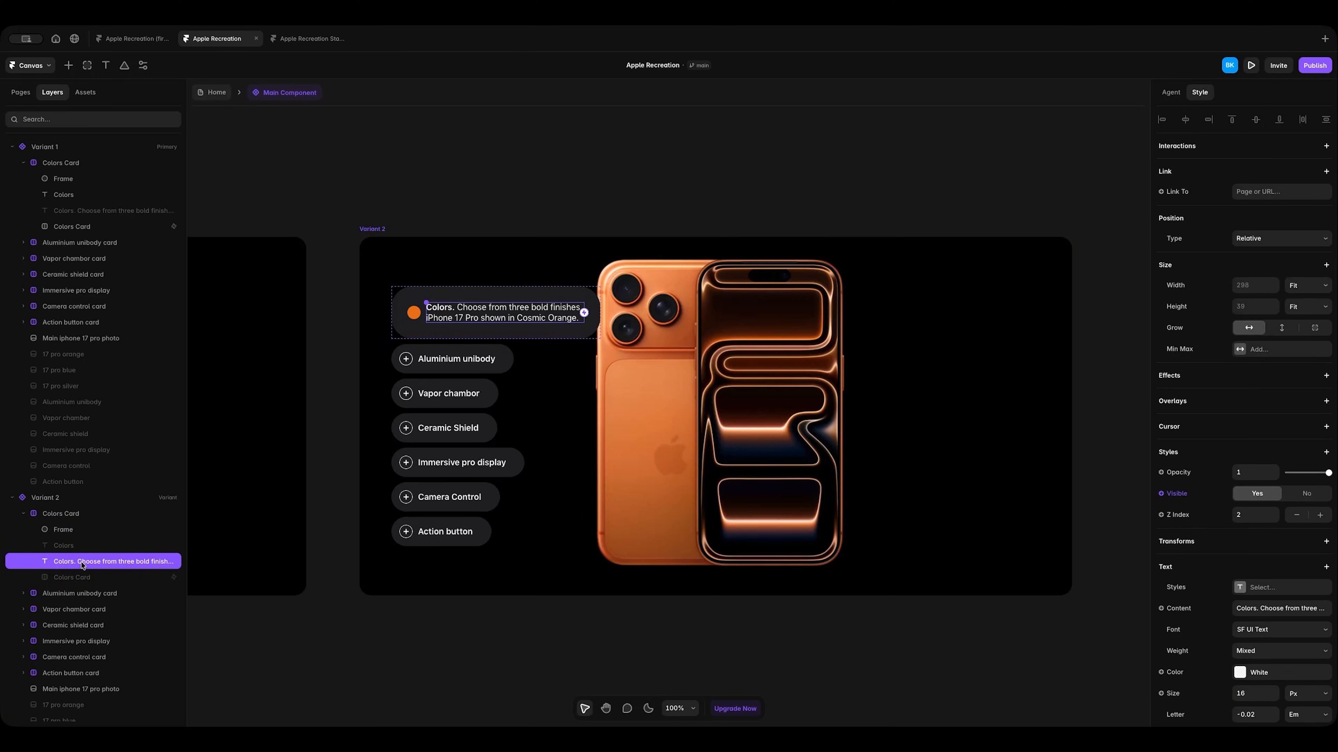
{"action": "left_click_drag", "start_coordinate": [83, 565], "coordinate": [96, 514]}
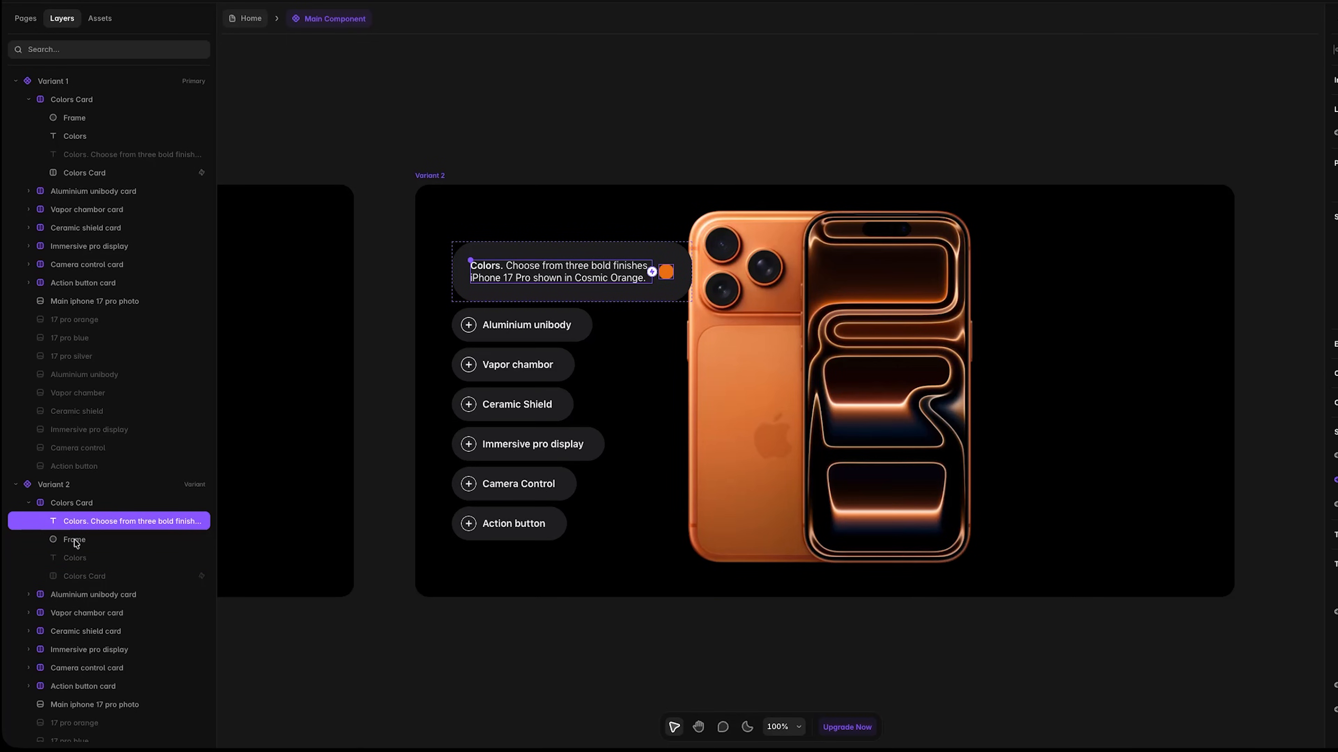
{"action": "left_click", "coordinate": [79, 539]}
{"action": "left_click", "coordinate": [81, 504]}
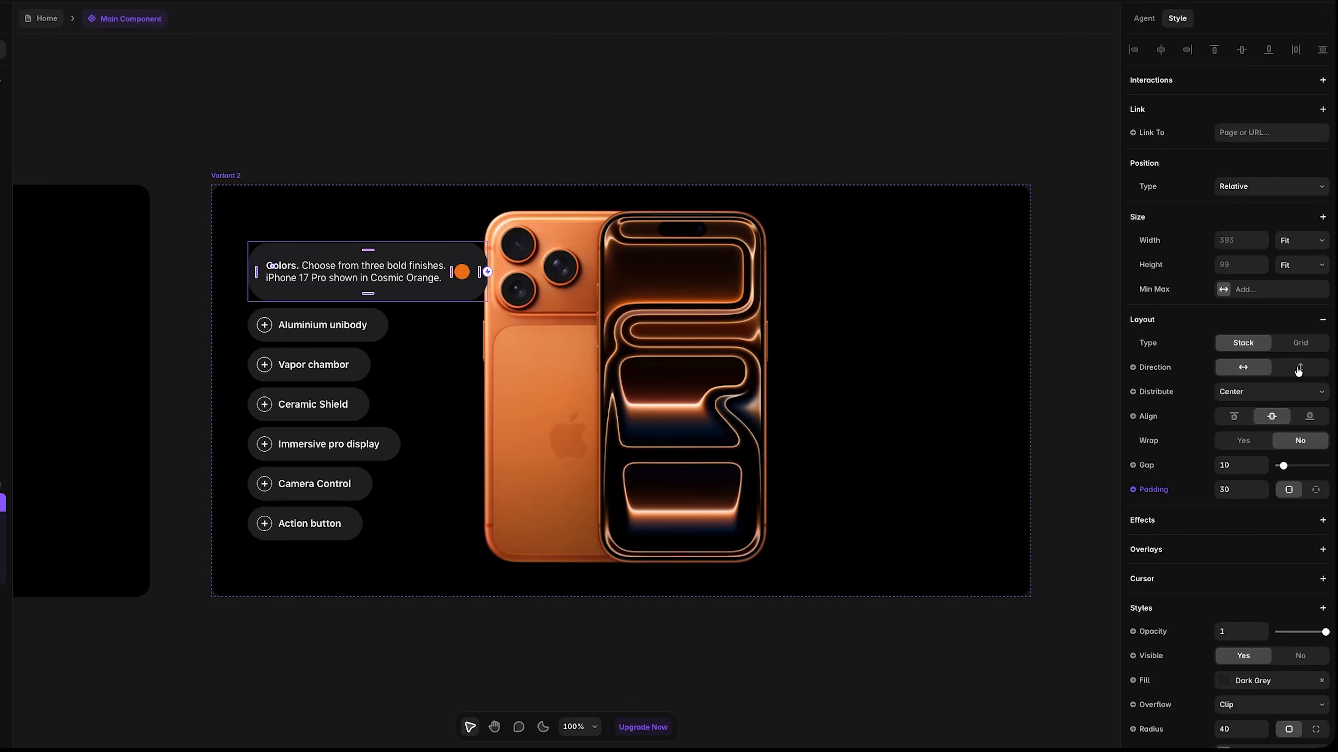
{"action": "left_click", "coordinate": [1299, 369]}
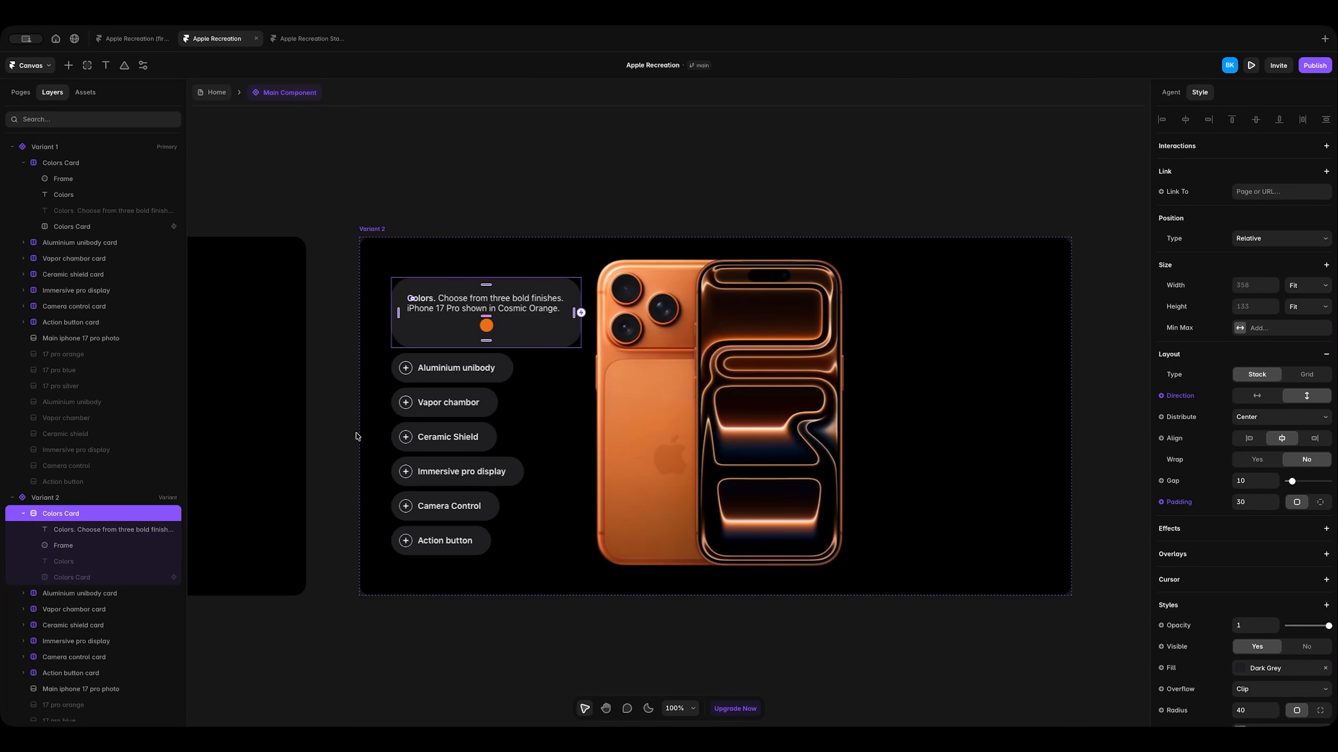
Wrap the orange circle in Variant 2's Colors Card in a horizontal, full-width stack named "Color options menu".
{"action": "scroll", "coordinate": [375, 417], "scroll_direction": "left", "scroll_amount": 15}
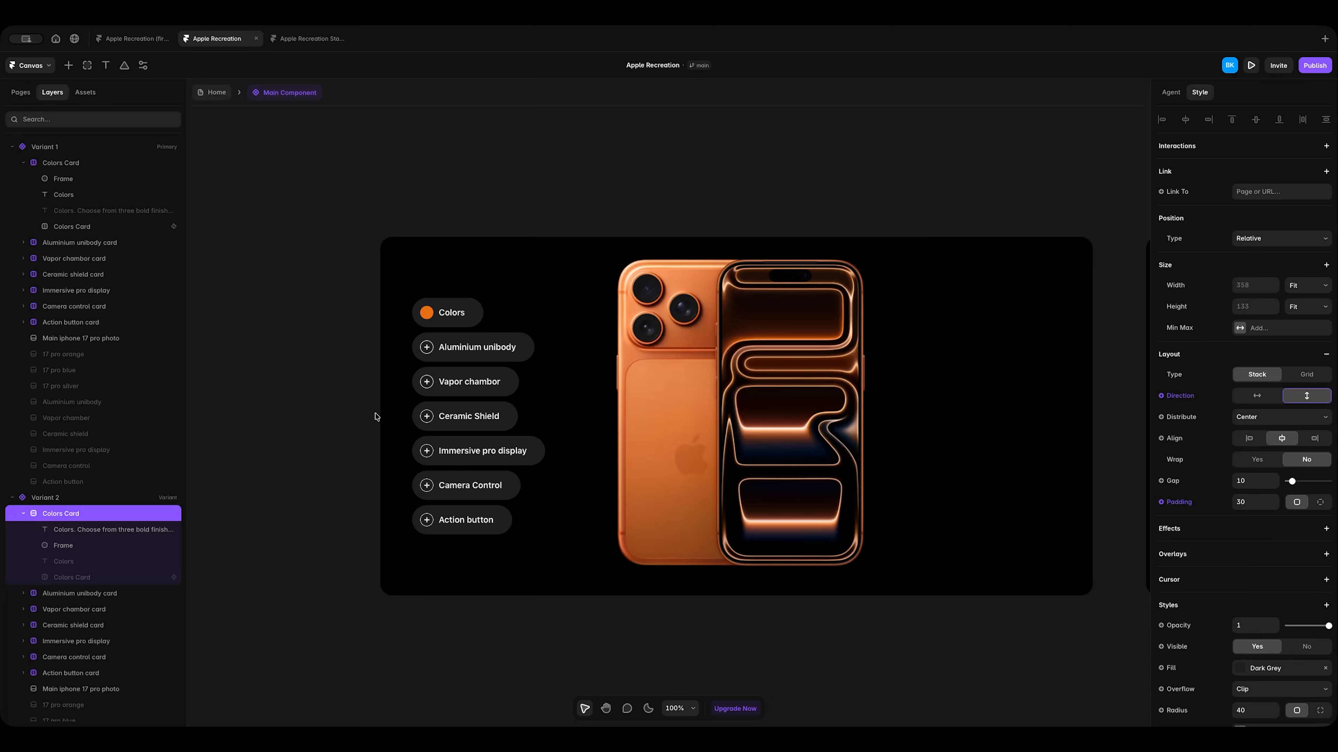
{"action": "scroll", "coordinate": [375, 417], "scroll_direction": "right", "scroll_amount": 17}
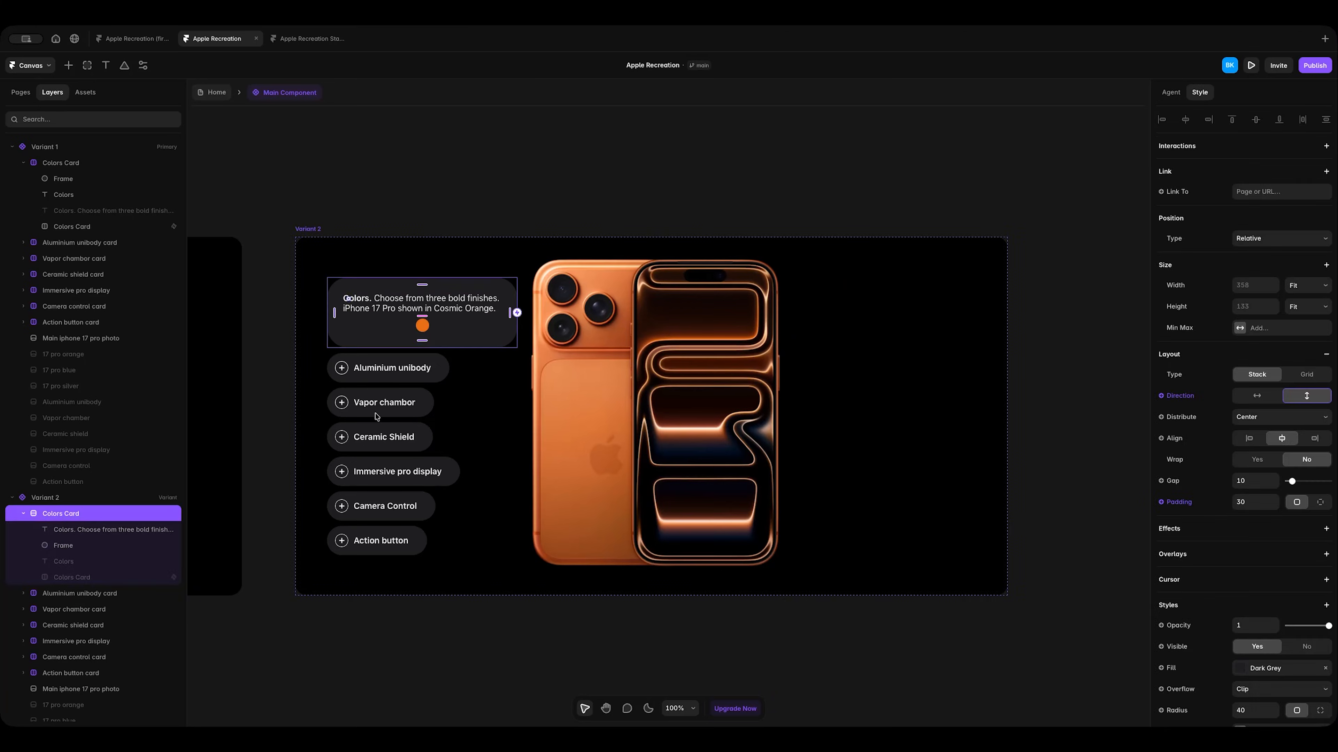
{"action": "left_click", "coordinate": [91, 547]}
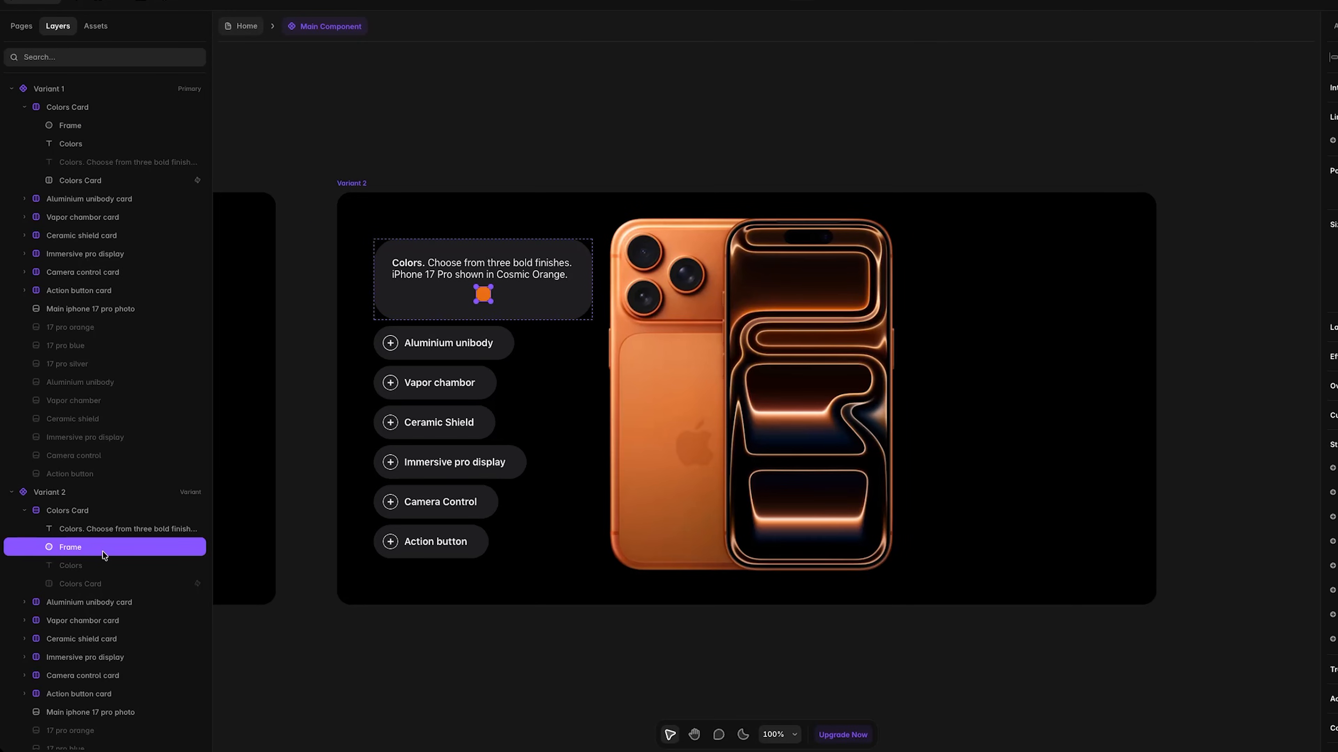
{"action": "right_click", "coordinate": [103, 552]}
{"action": "left_click", "coordinate": [140, 493]}
{"action": "left_click_drag", "start_coordinate": [74, 583], "coordinate": [95, 561]}
{"action": "type", "text": "Color select card"}
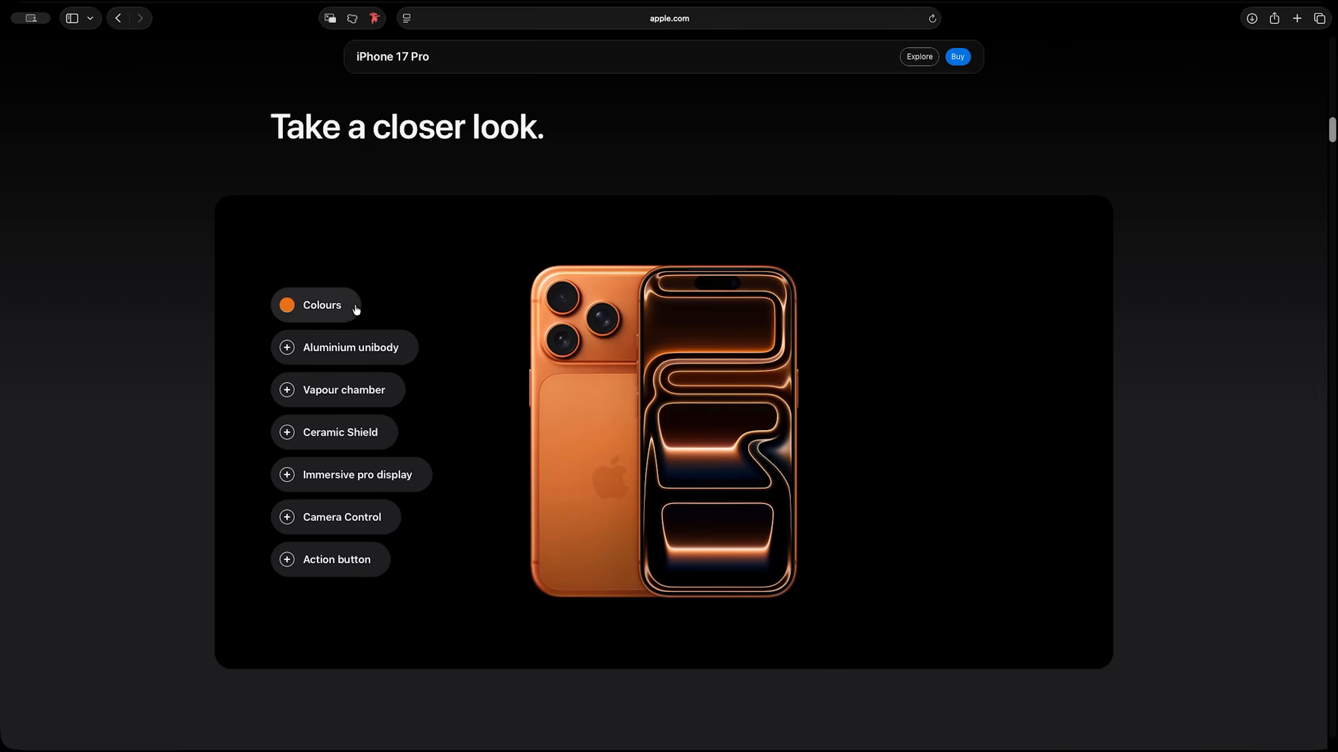
{"action": "left_click", "coordinate": [353, 307]}
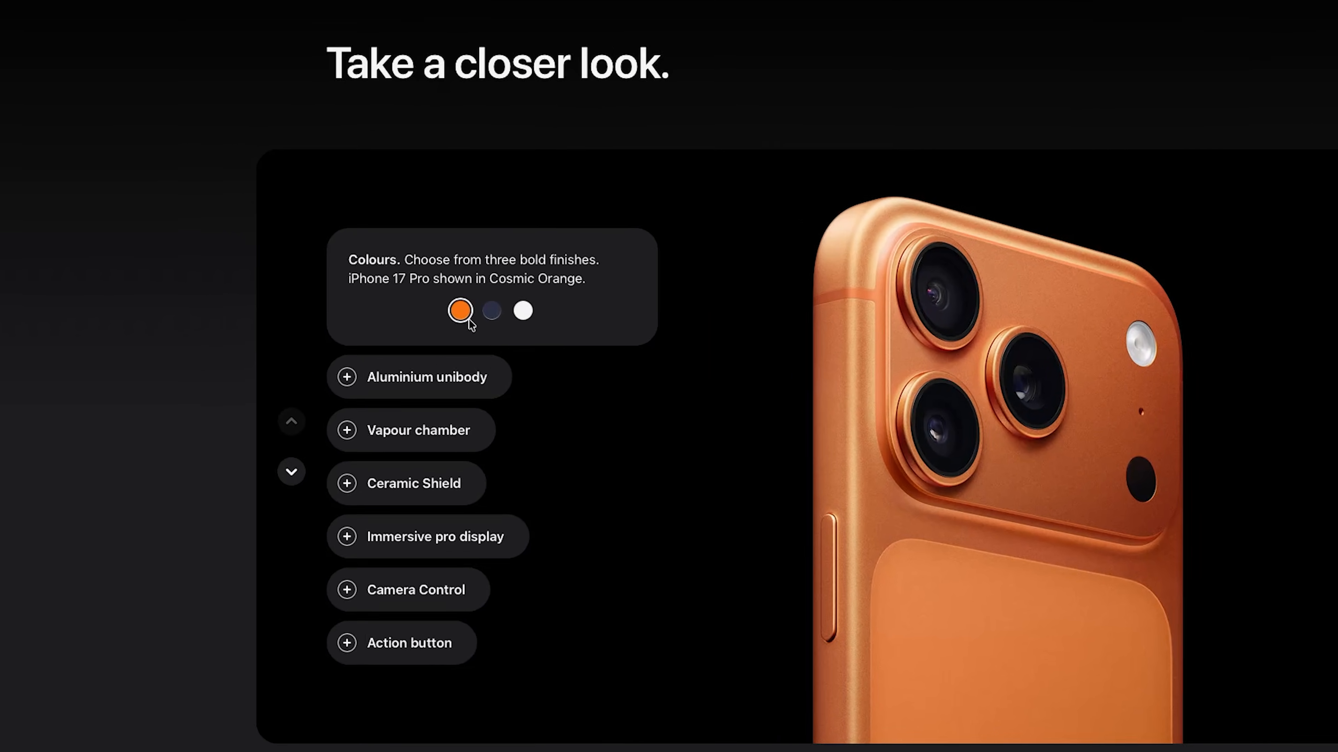
{"action": "left_click", "coordinate": [505, 310]}
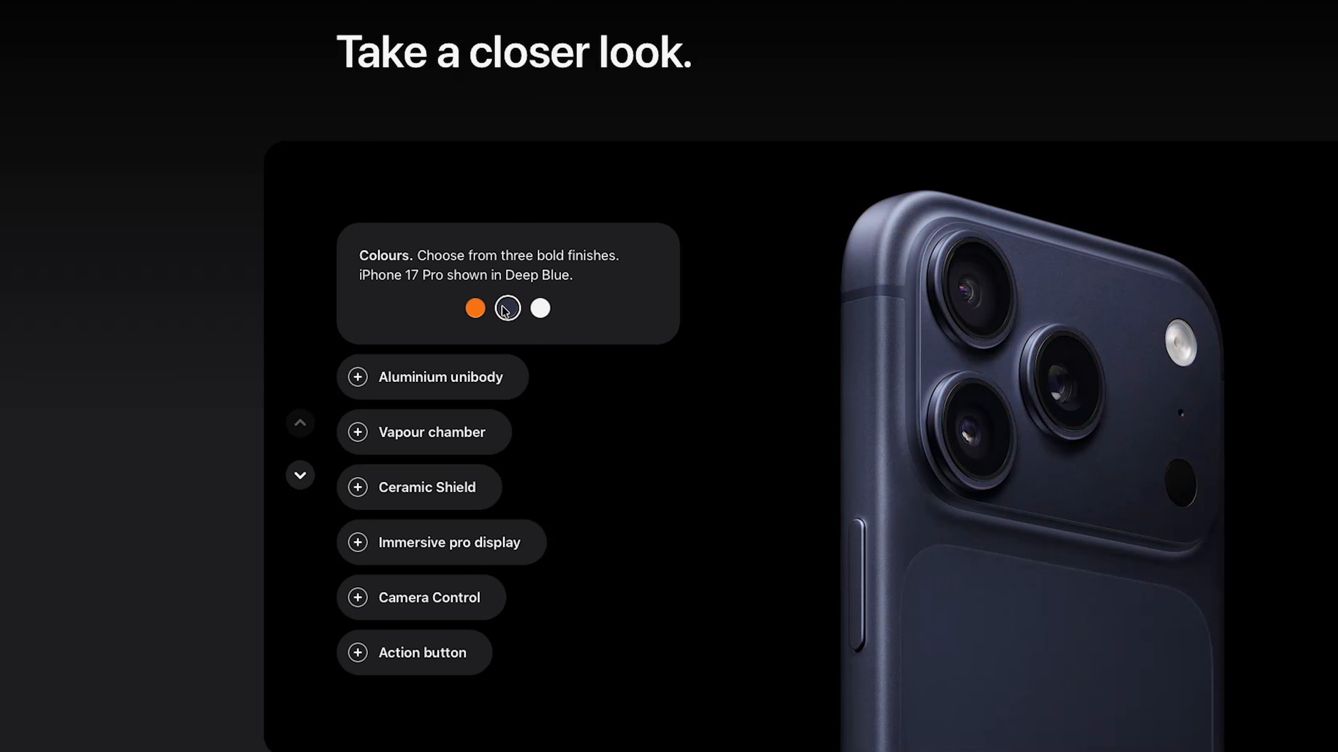
{"action": "left_click", "coordinate": [548, 315]}
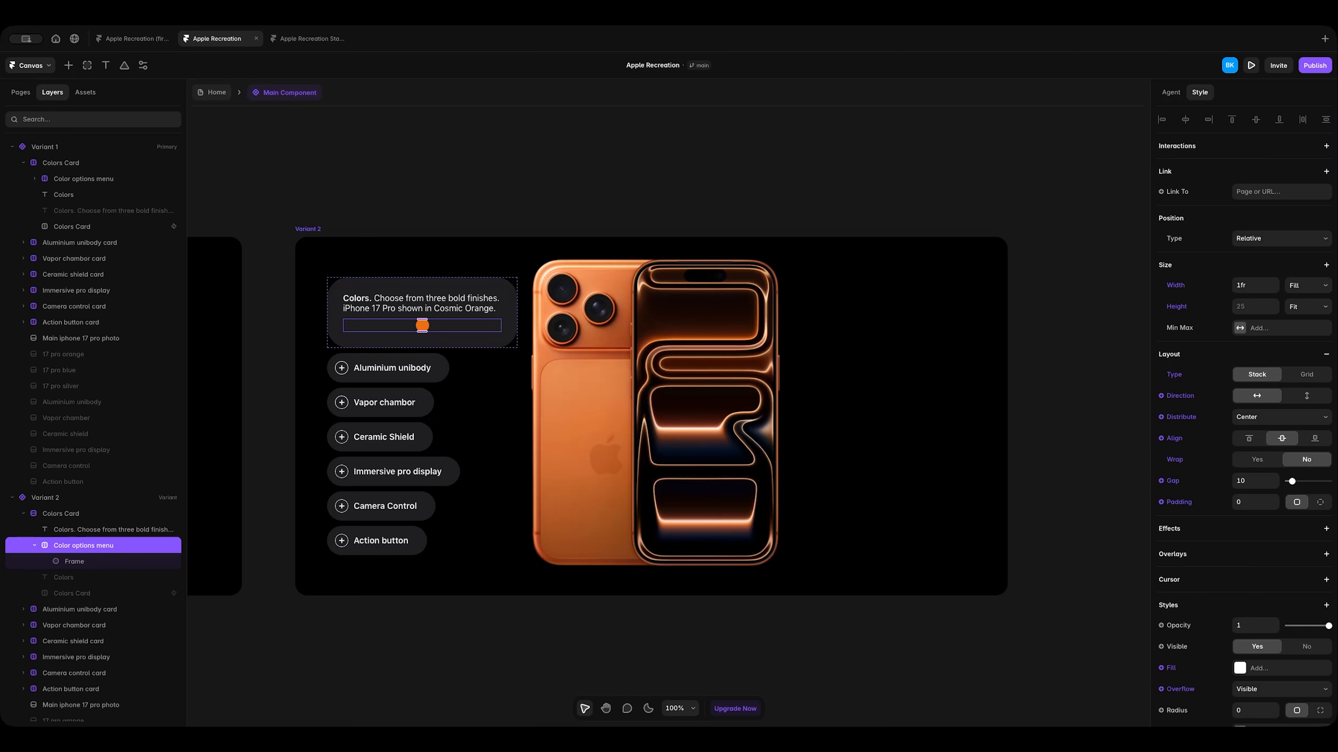
Duplicate the orange circle inside the Color options menu and wrap the copy in a new frame.
{"action": "left_click", "coordinate": [84, 567]}
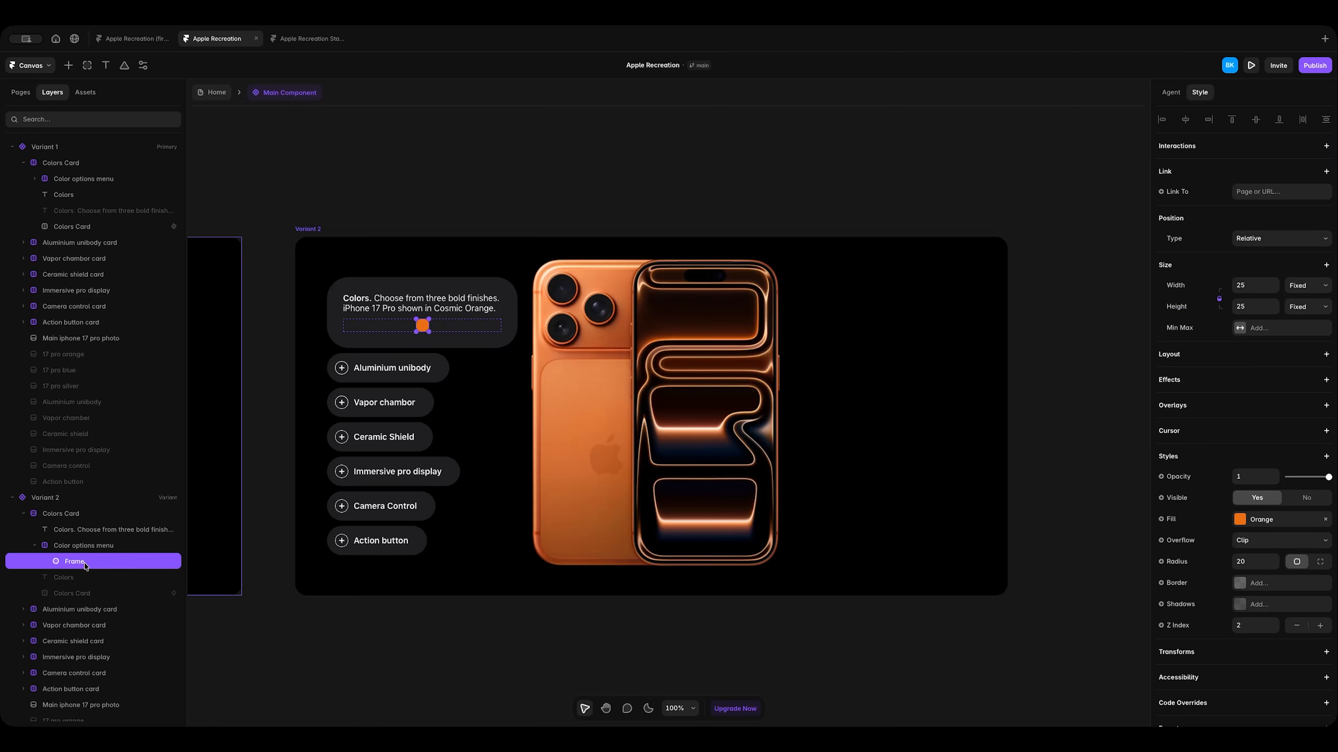
{"action": "key", "text": "super+d"}
{"action": "right_click", "coordinate": [90, 578]}
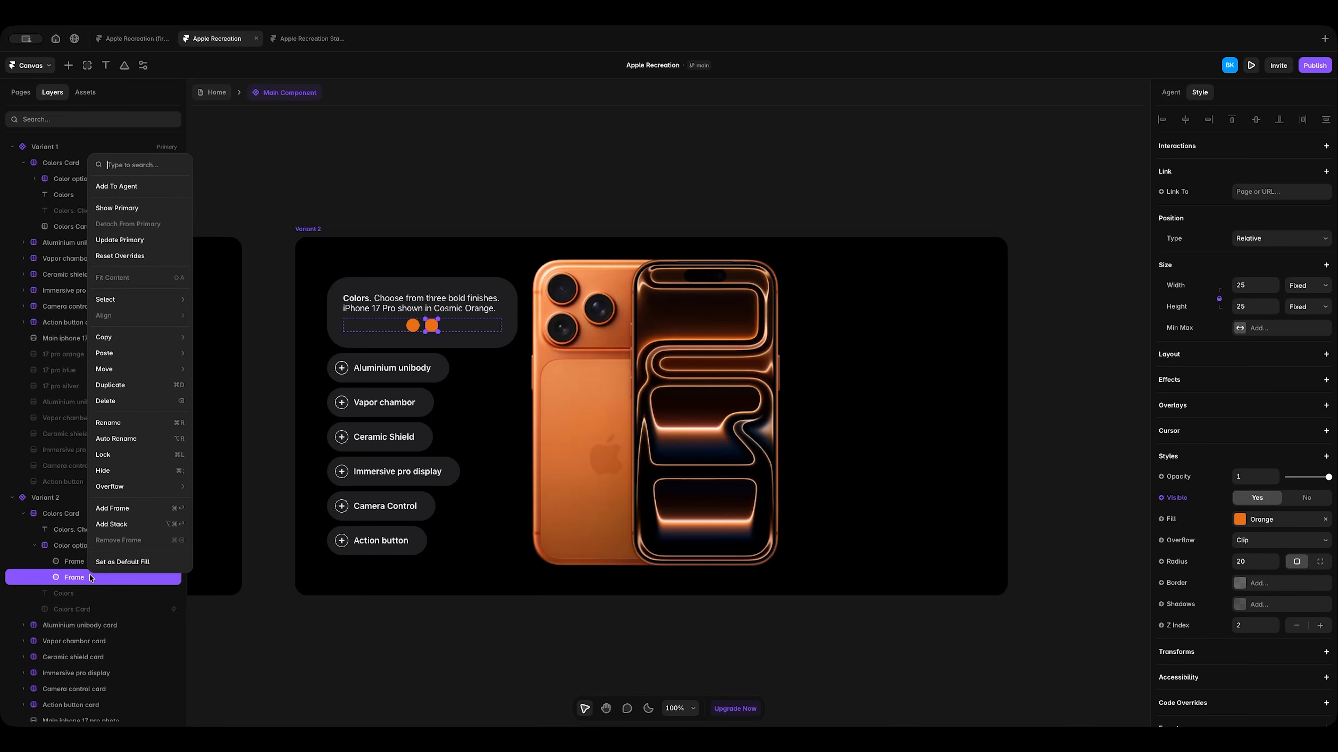
{"action": "left_click", "coordinate": [132, 510]}
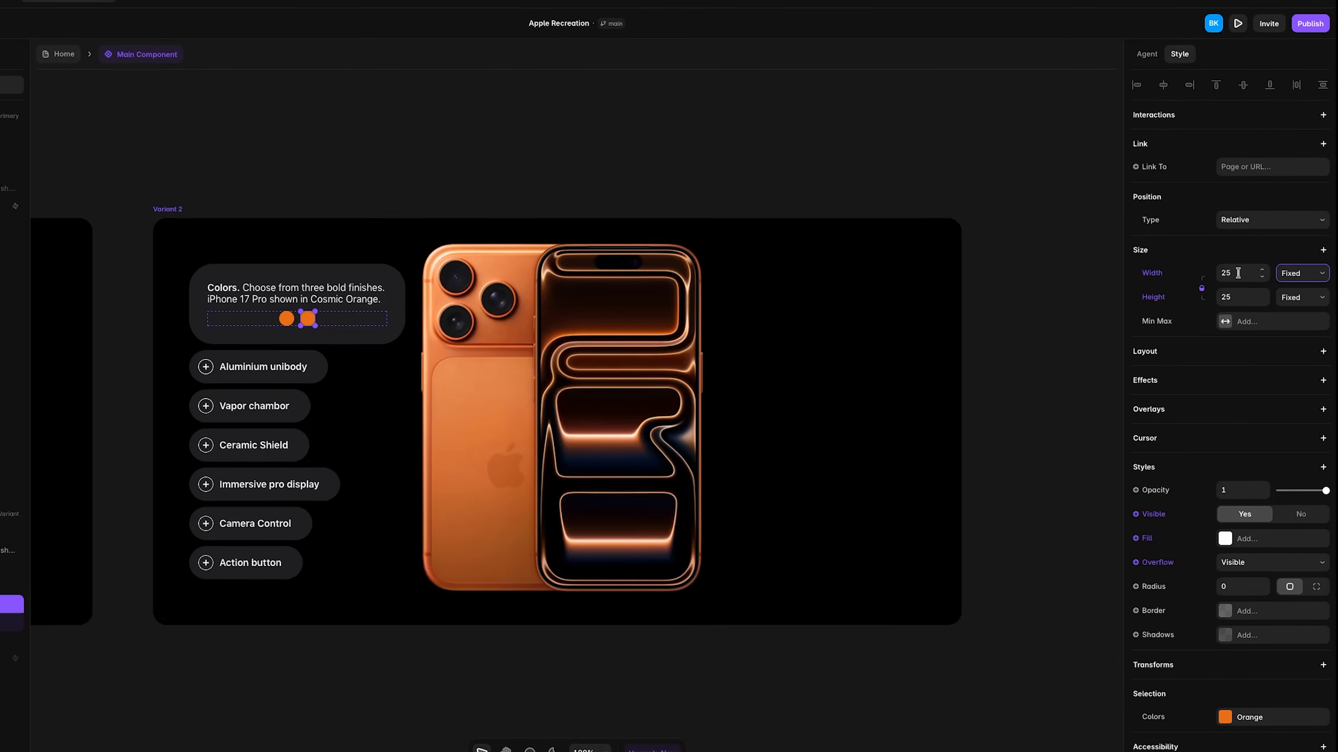
Set the wrapping frame's size to 33 by 33 and add a Stack layout to it.
{"action": "left_click", "coordinate": [1238, 273]}
{"action": "type", "text": "33"}
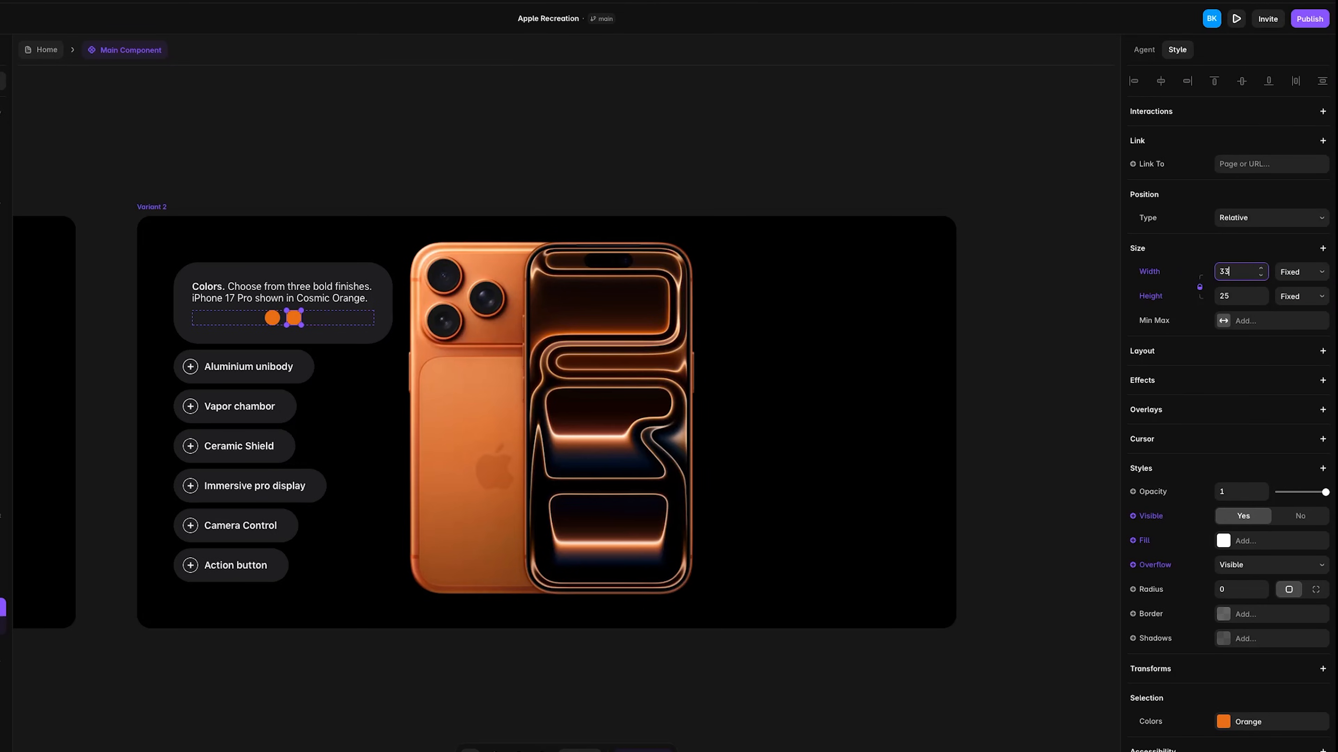
{"action": "key", "text": "Return"}
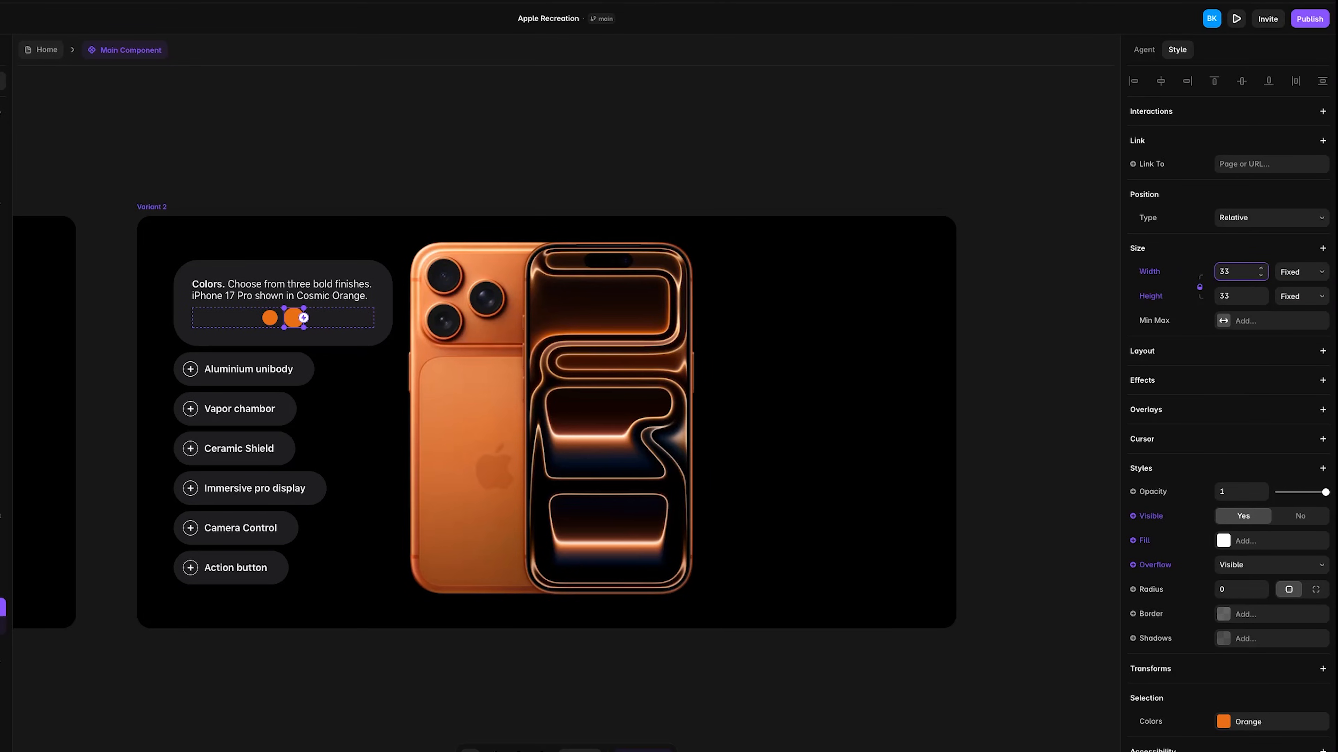
{"action": "key", "text": "Tab"}
{"action": "scroll", "coordinate": [1253, 305], "scroll_direction": "down", "scroll_amount": 1}
{"action": "left_click", "coordinate": [1295, 304]}
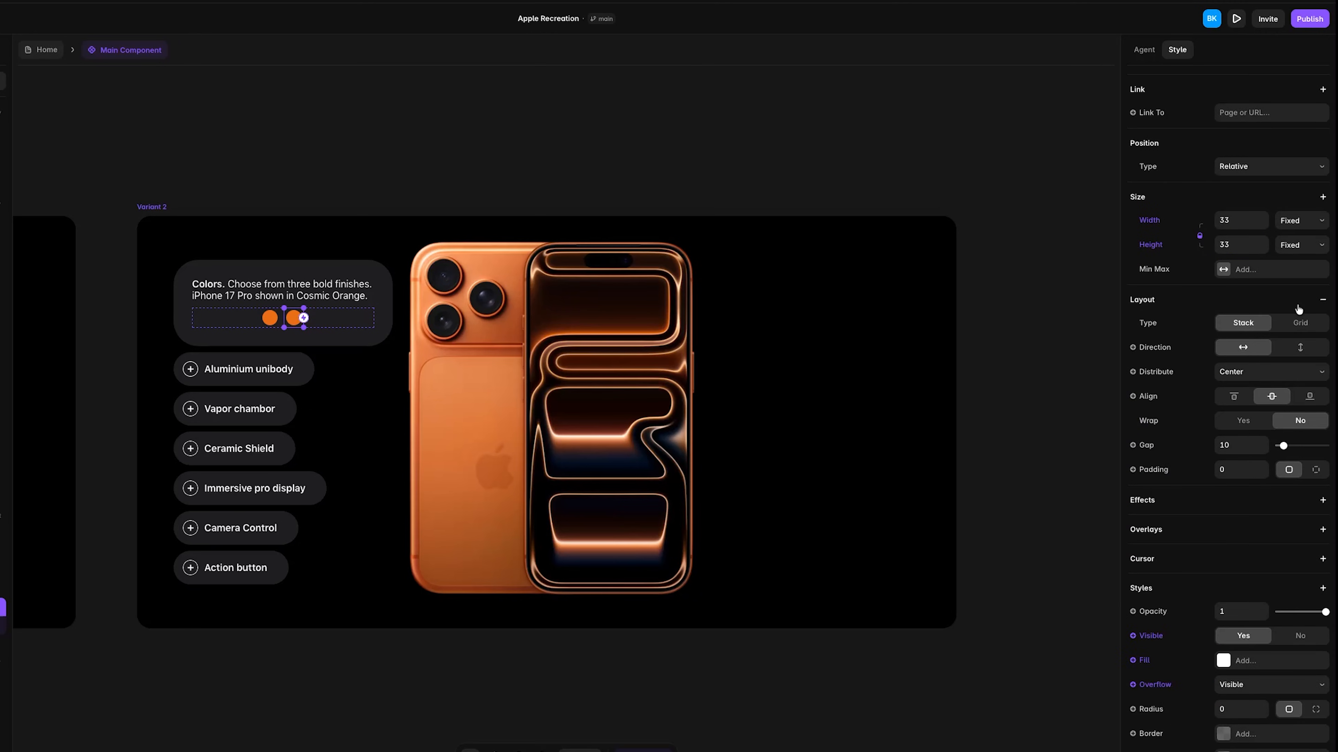
Give the frame around the second orange circle a solid White border and a corner radius of 16.5.
{"action": "scroll", "coordinate": [1246, 564], "scroll_direction": "down", "scroll_amount": 3}
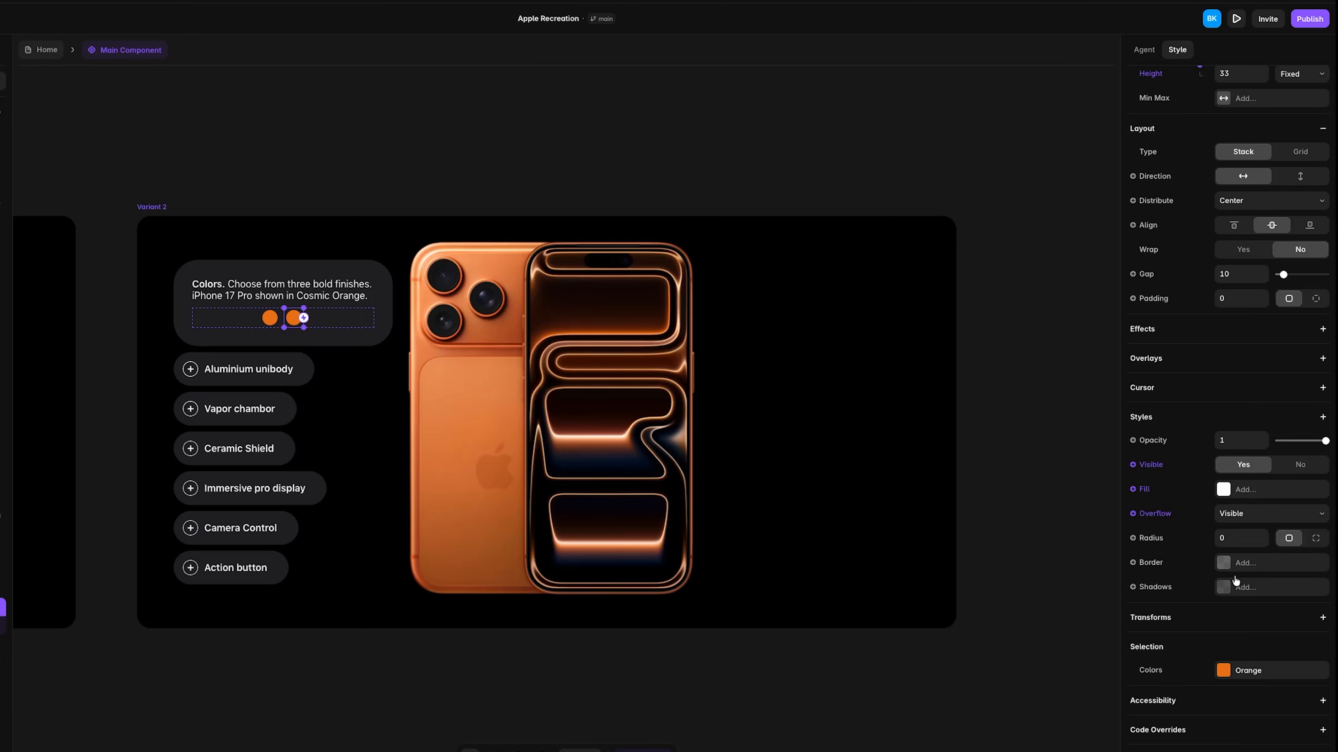
{"action": "left_click", "coordinate": [1222, 563]}
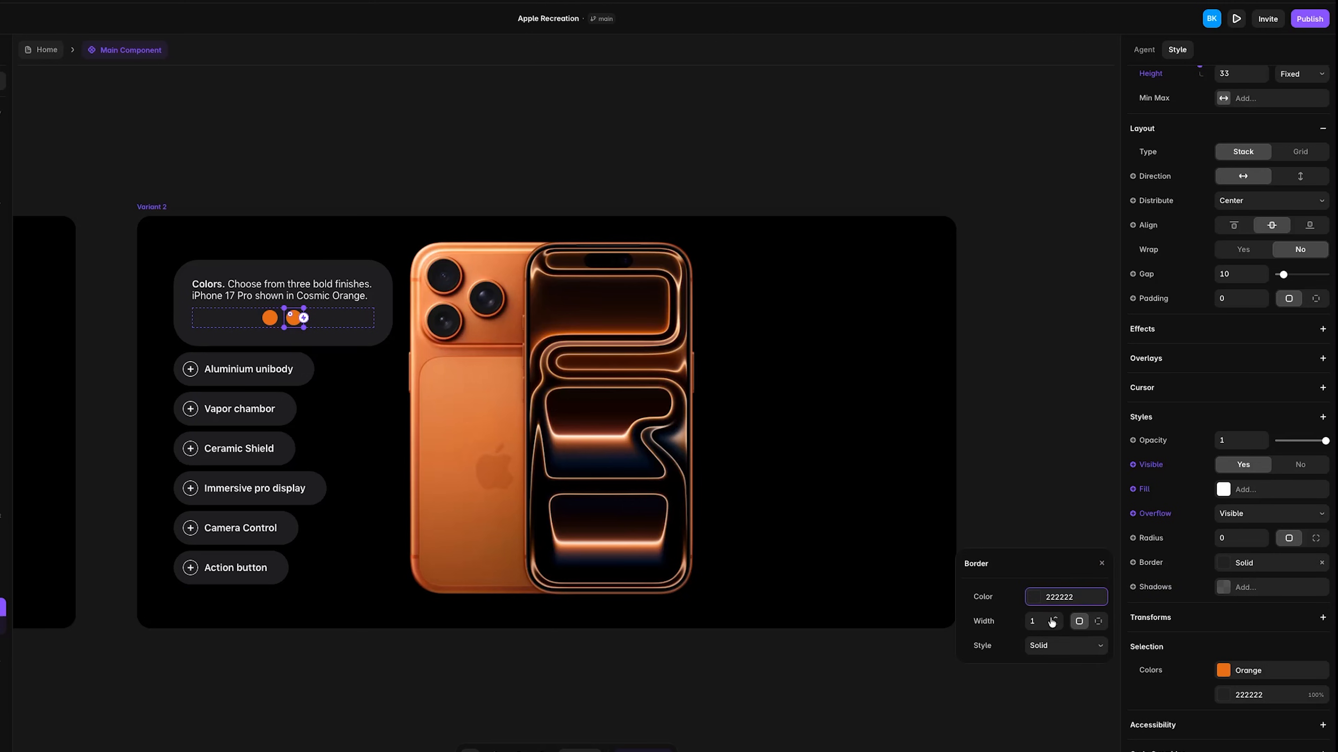
{"action": "left_click", "coordinate": [1032, 596]}
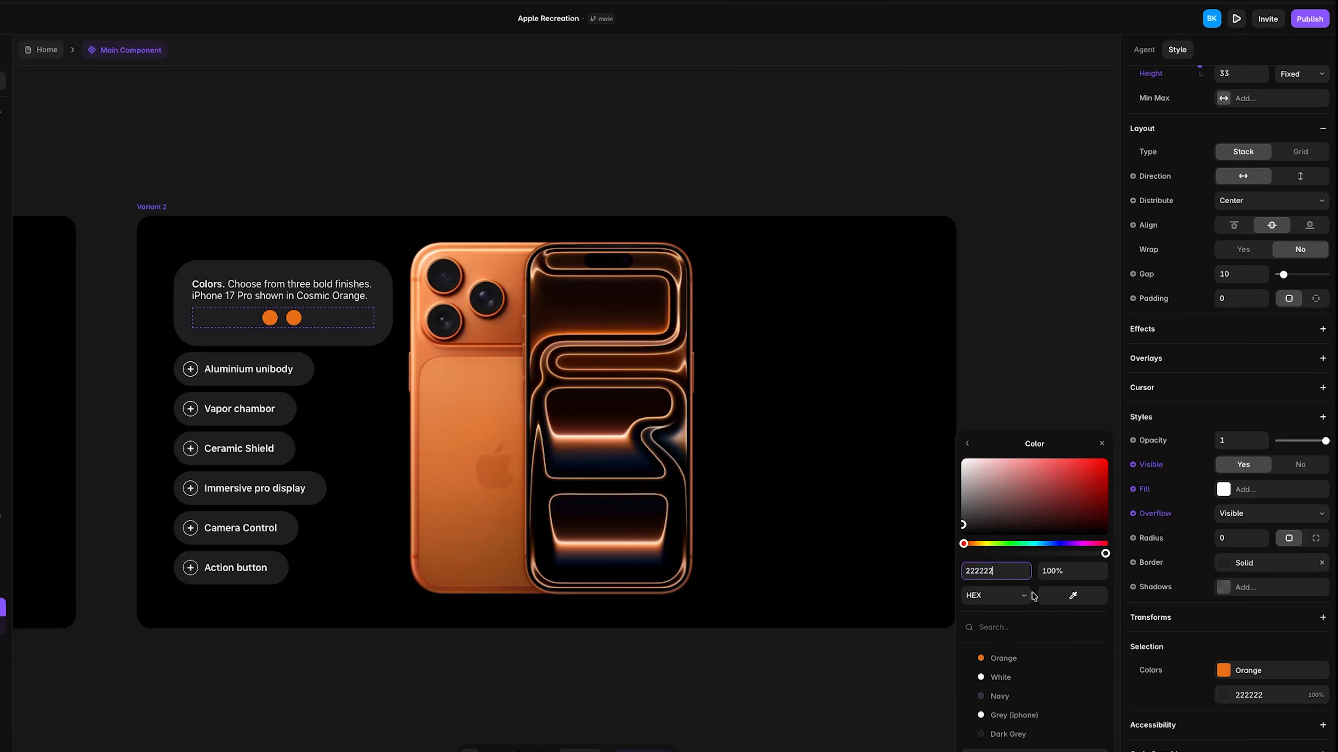
{"action": "left_click", "coordinate": [1019, 679]}
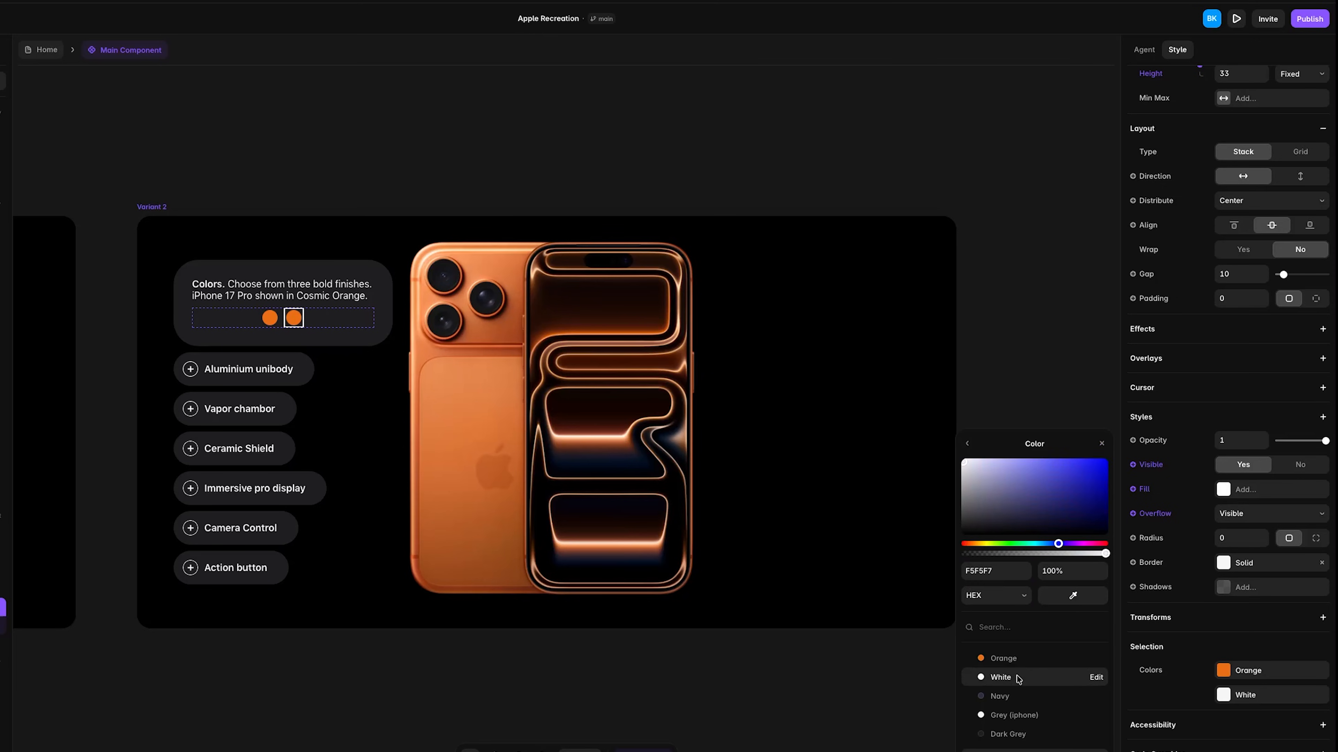
{"action": "left_click", "coordinate": [1235, 536]}
{"action": "type", "text": "16.5"}
{"action": "key", "text": "Return"}
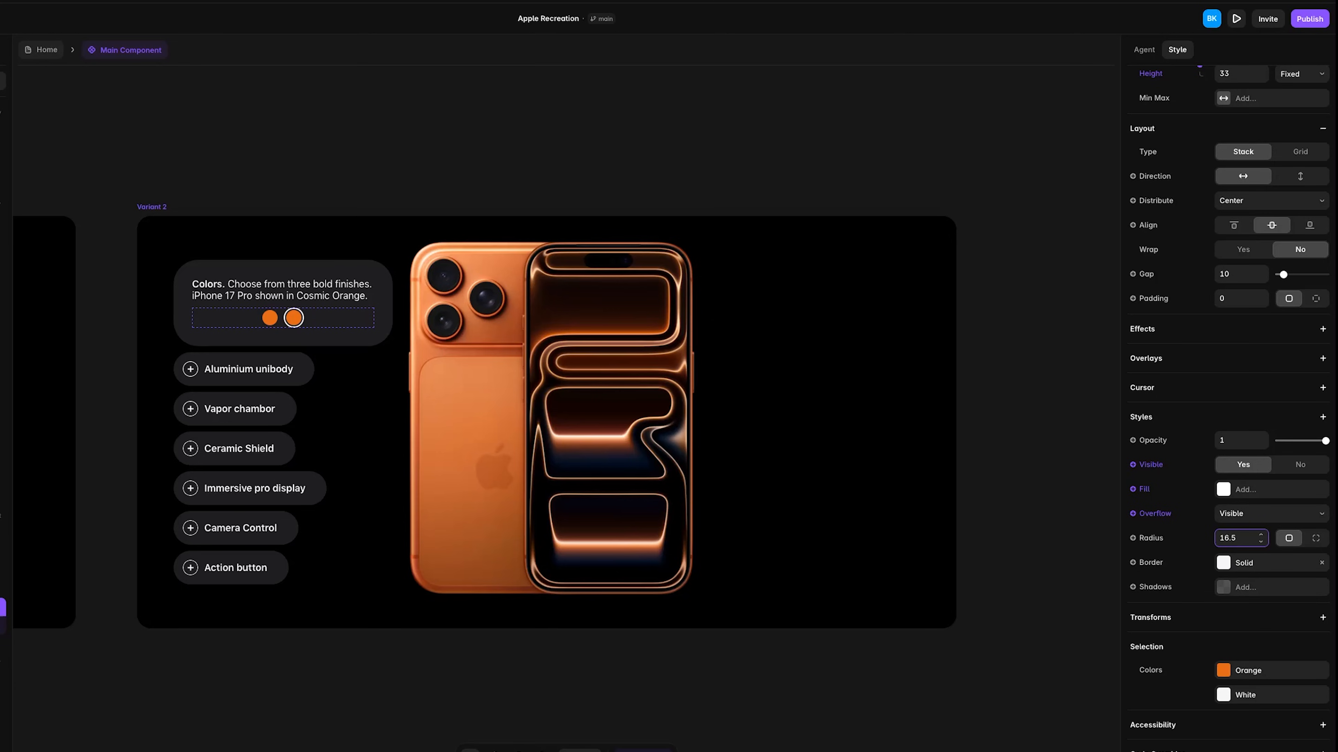
{"action": "left_click", "coordinate": [327, 691]}
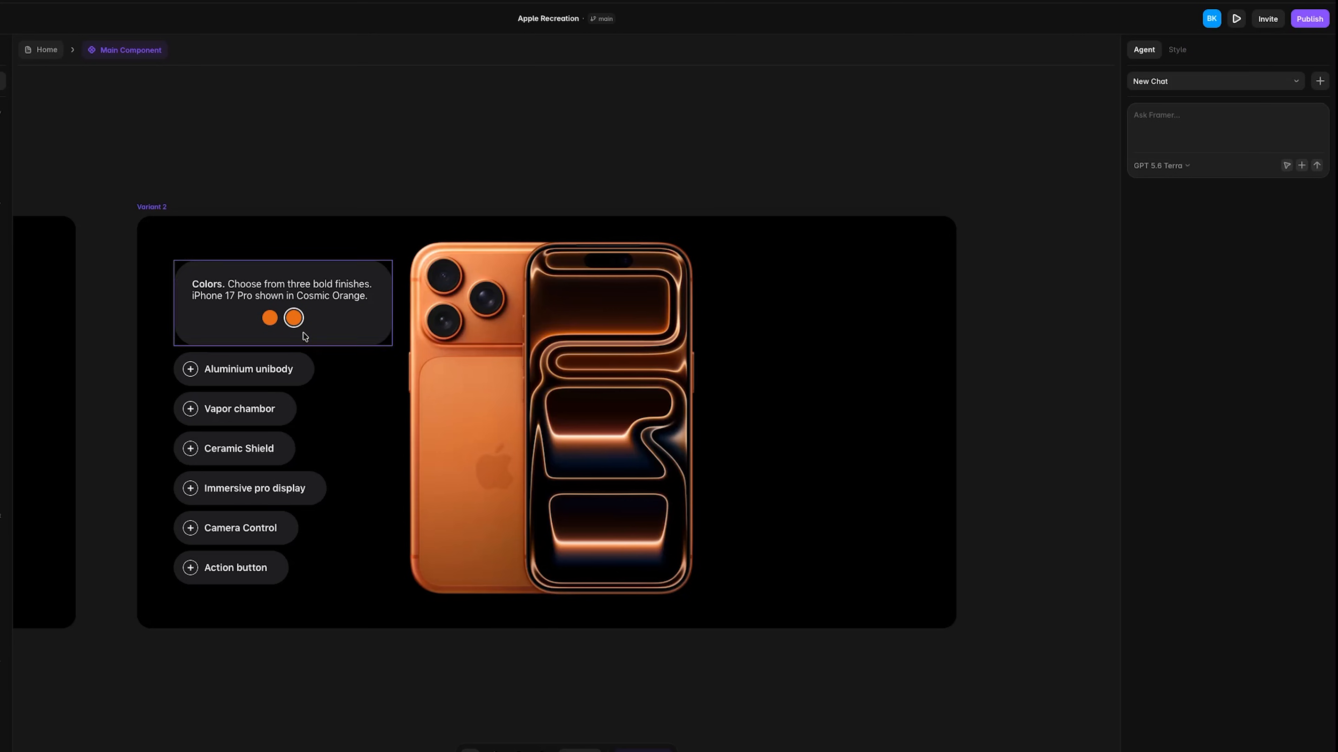
Rename the bordered orange swatch layer "Orange w border" and the plain orange circle layer "Orange wo border".
{"action": "left_click", "coordinate": [297, 324]}
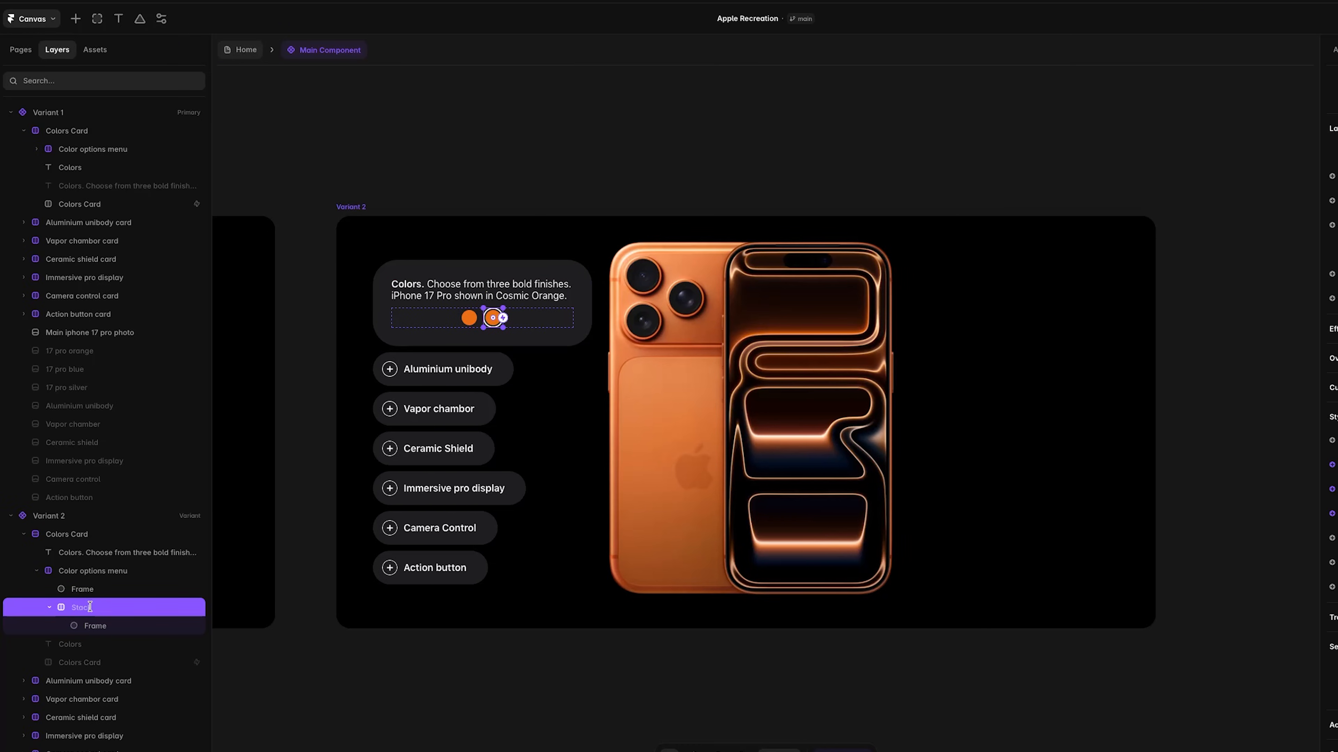
{"action": "type", "text": "Orange w border"}
{"action": "double_click", "coordinate": [121, 592]}
{"action": "type", "text": "Orange"}
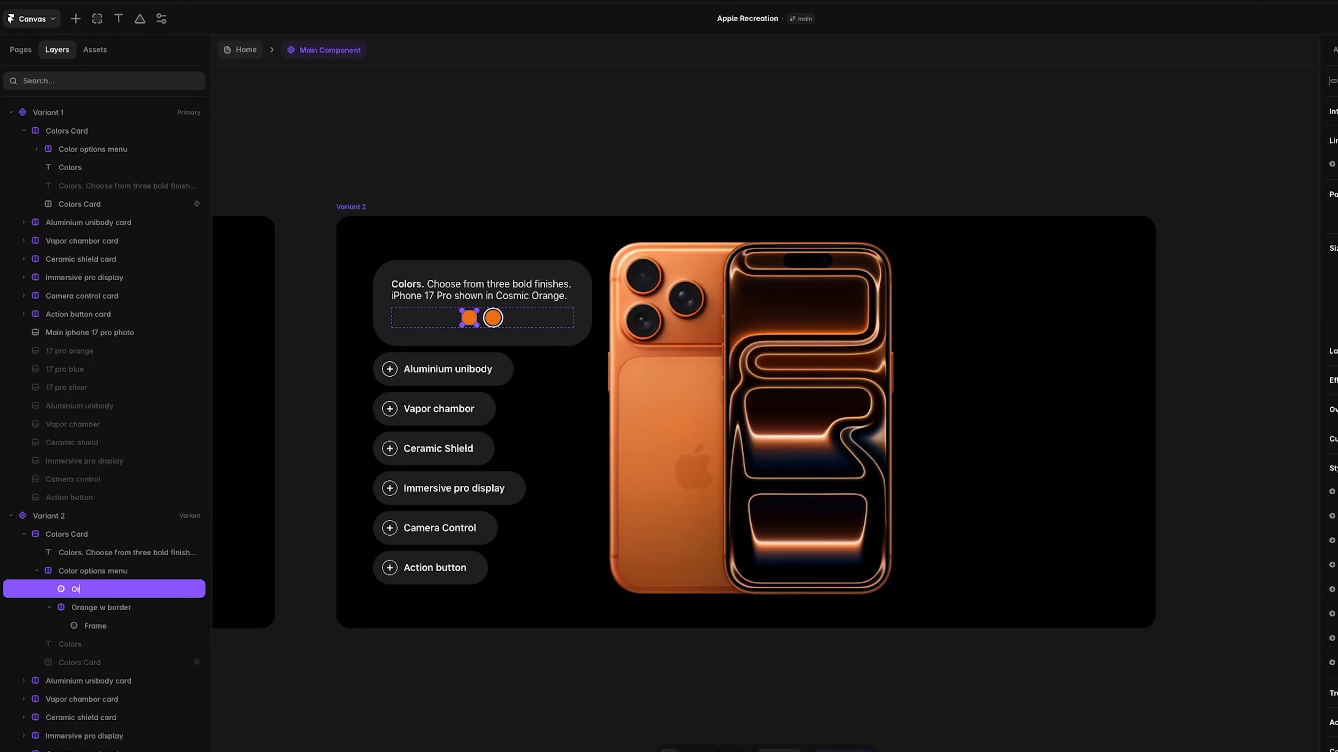
{"action": "type", "text": " wo bor"}
{"action": "key", "text": "BackSpace"}
{"action": "key", "text": "BackSpace"}
{"action": "type", "text": "border"}
{"action": "left_click", "coordinate": [49, 608]}
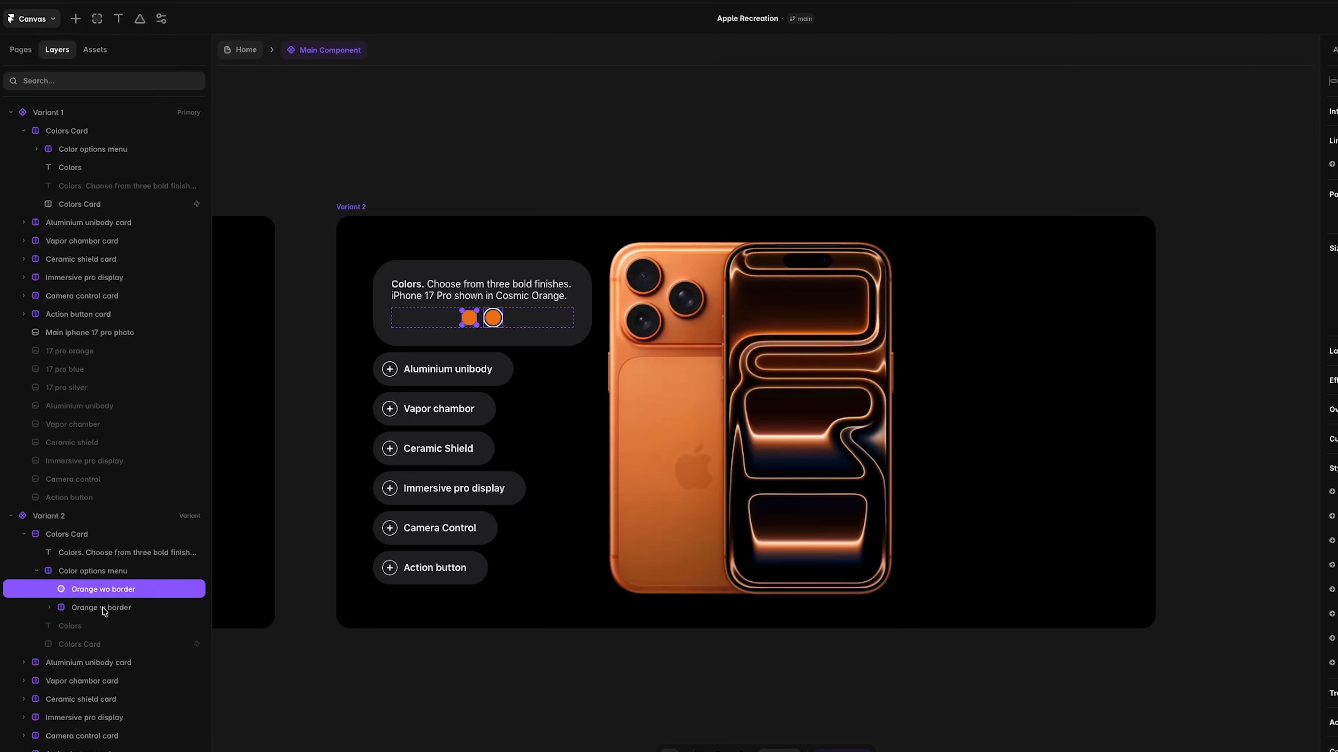
Duplicate the Orange w border swatch twice and fill the copies' inner circles with the Navy and Grey (iphone) color styles.
{"action": "left_click", "coordinate": [102, 607]}
{"action": "key", "text": "ctrl+d"}
{"action": "key", "text": "ctrl+d"}
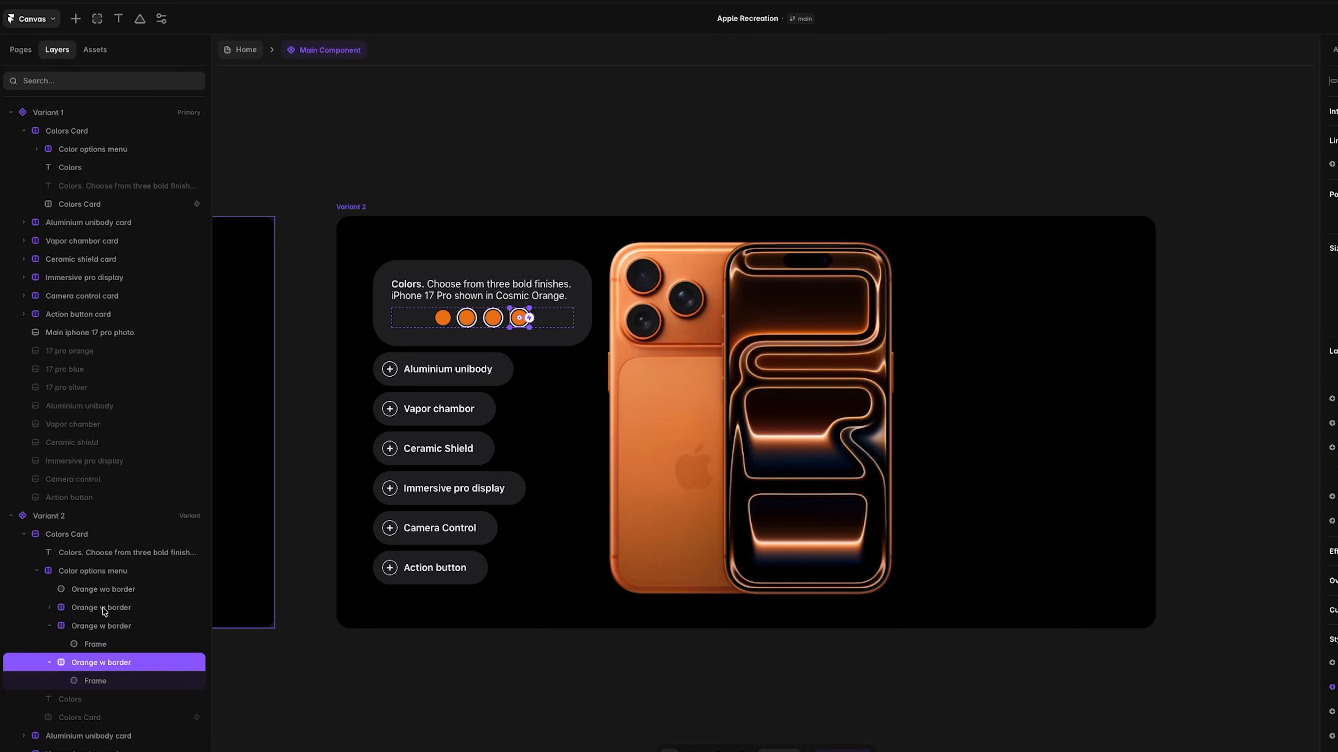
{"action": "left_click", "coordinate": [96, 626]}
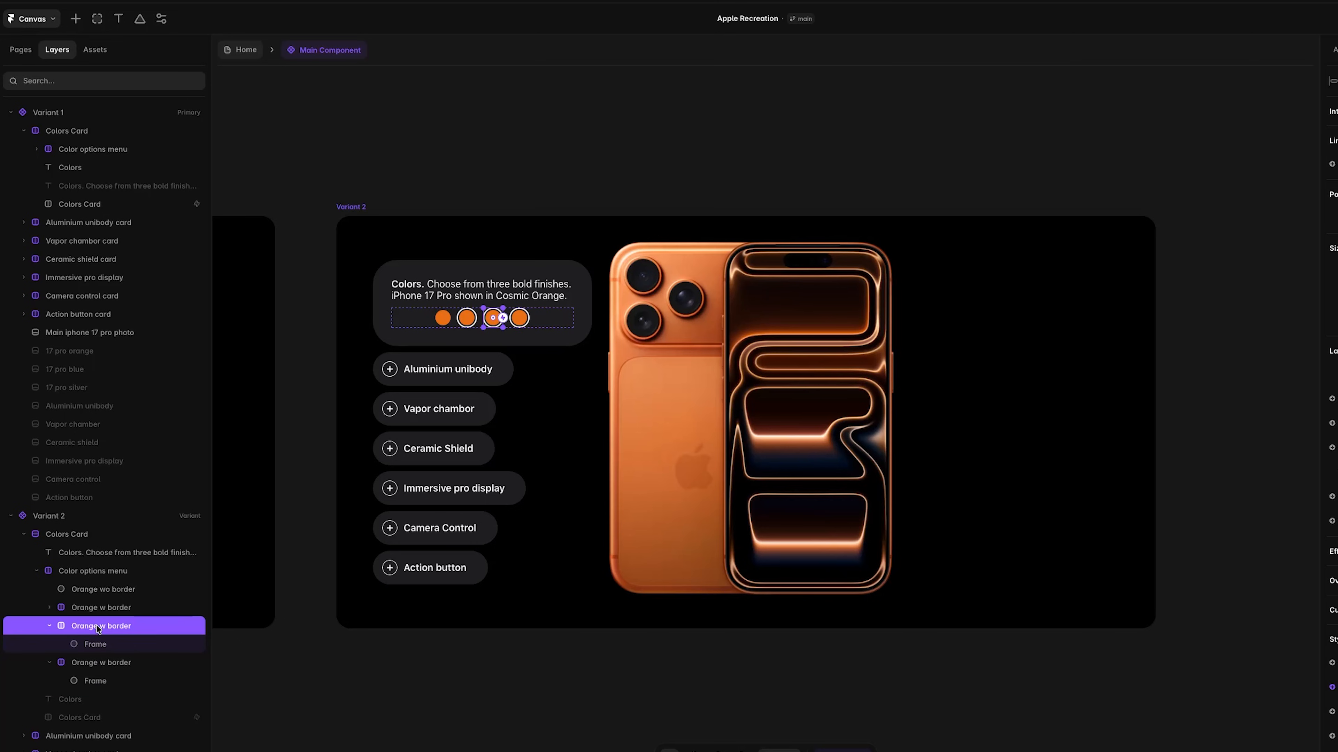
{"action": "left_click", "coordinate": [98, 644]}
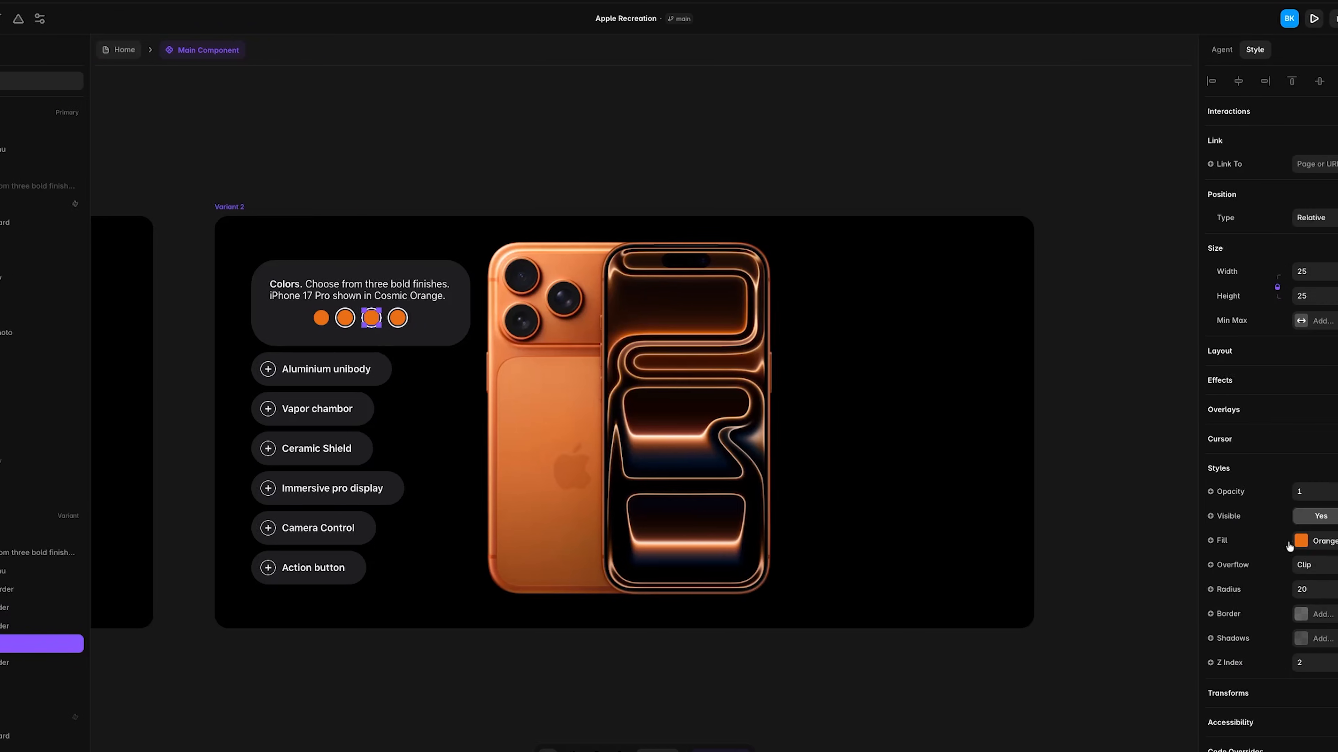
{"action": "left_click", "coordinate": [1220, 541]}
{"action": "left_click", "coordinate": [1012, 696]}
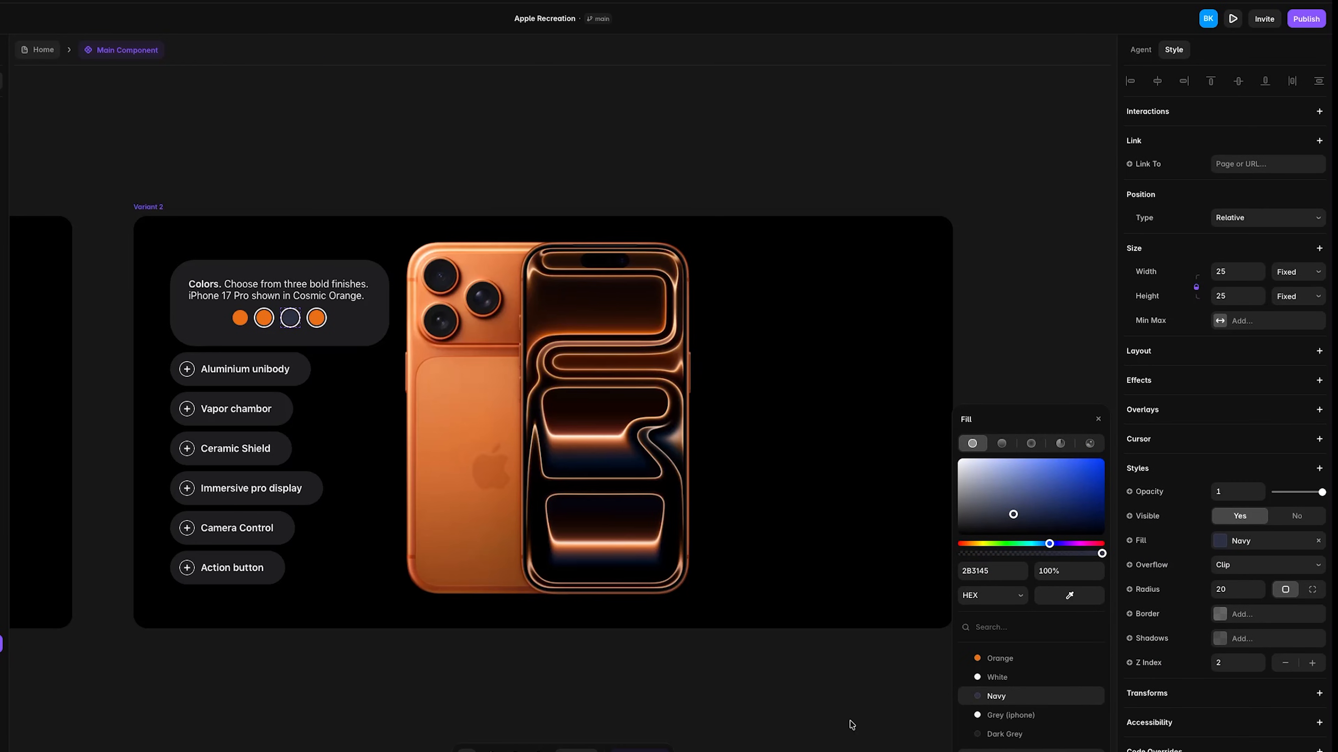
{"action": "left_click", "coordinate": [1, 681]}
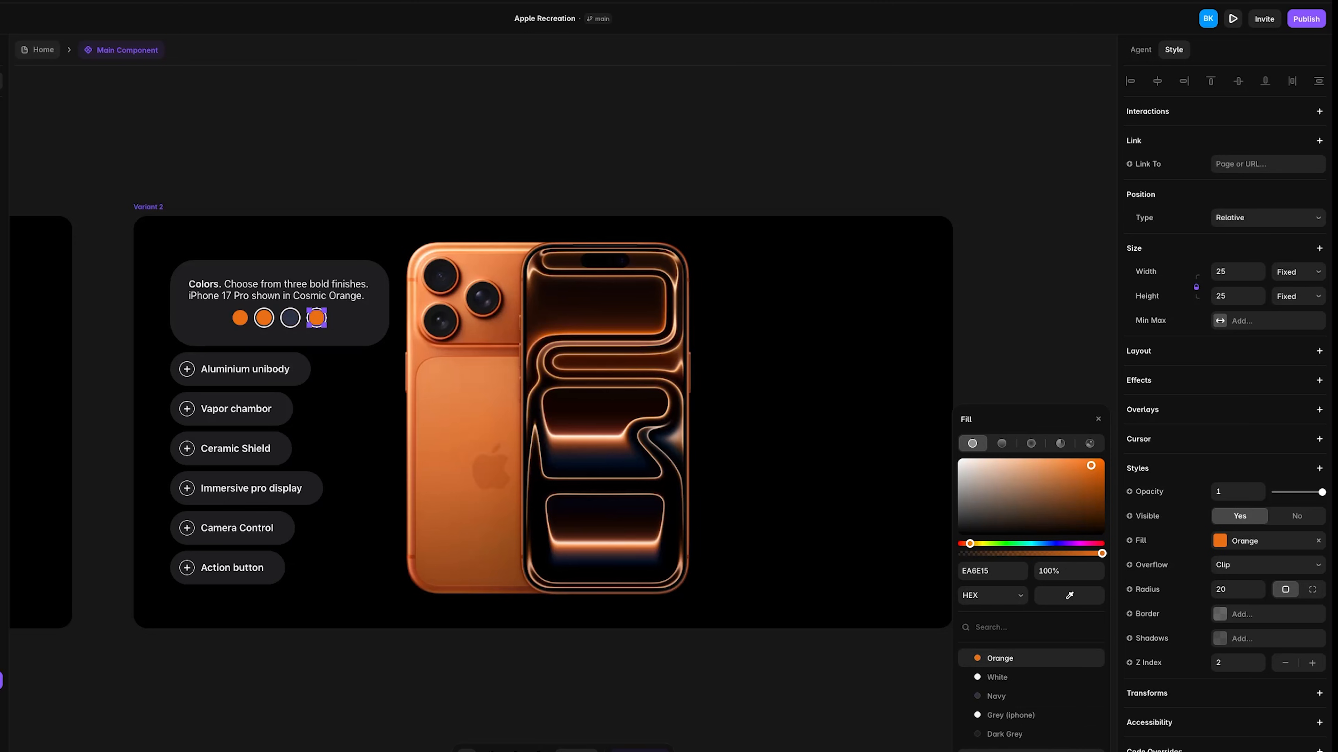
{"action": "left_click", "coordinate": [1014, 715]}
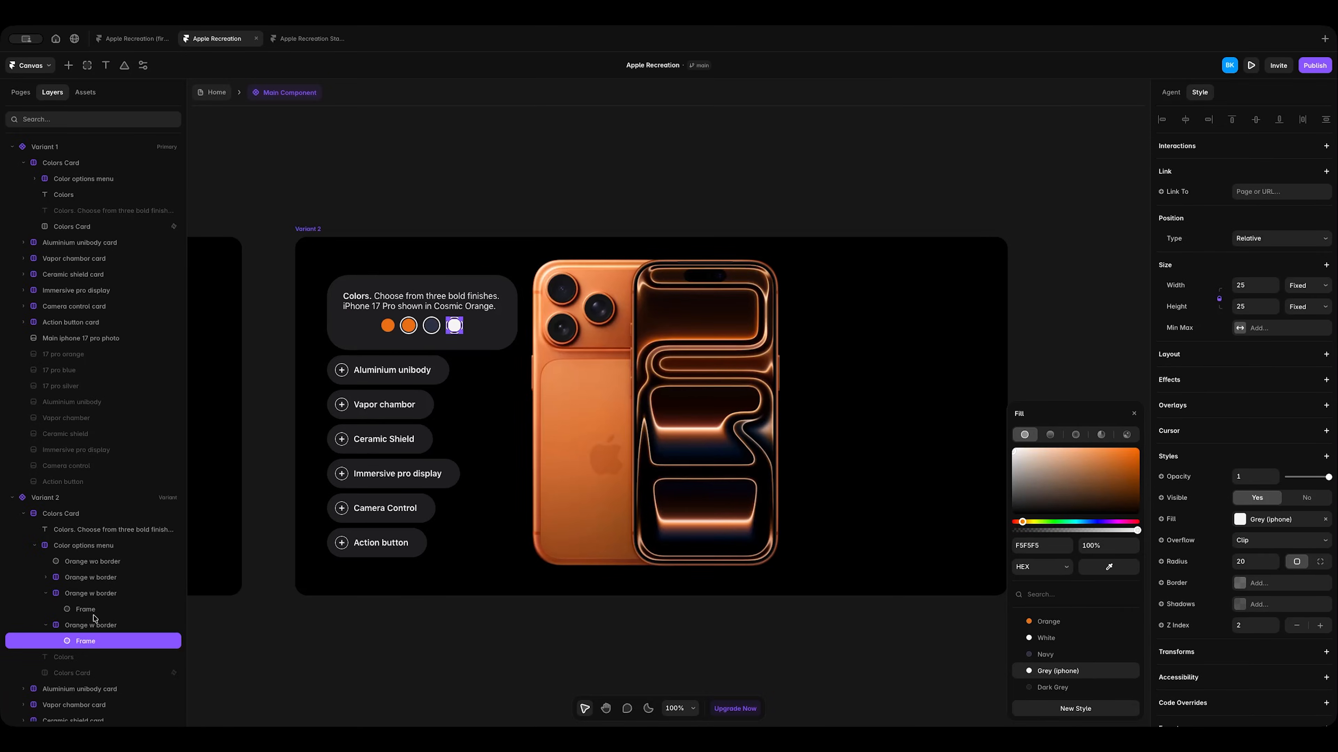
Duplicate the Orange wo border circle twice and fill the copies with the Navy and Silver (iphone) color styles.
{"action": "left_click", "coordinate": [92, 226]}
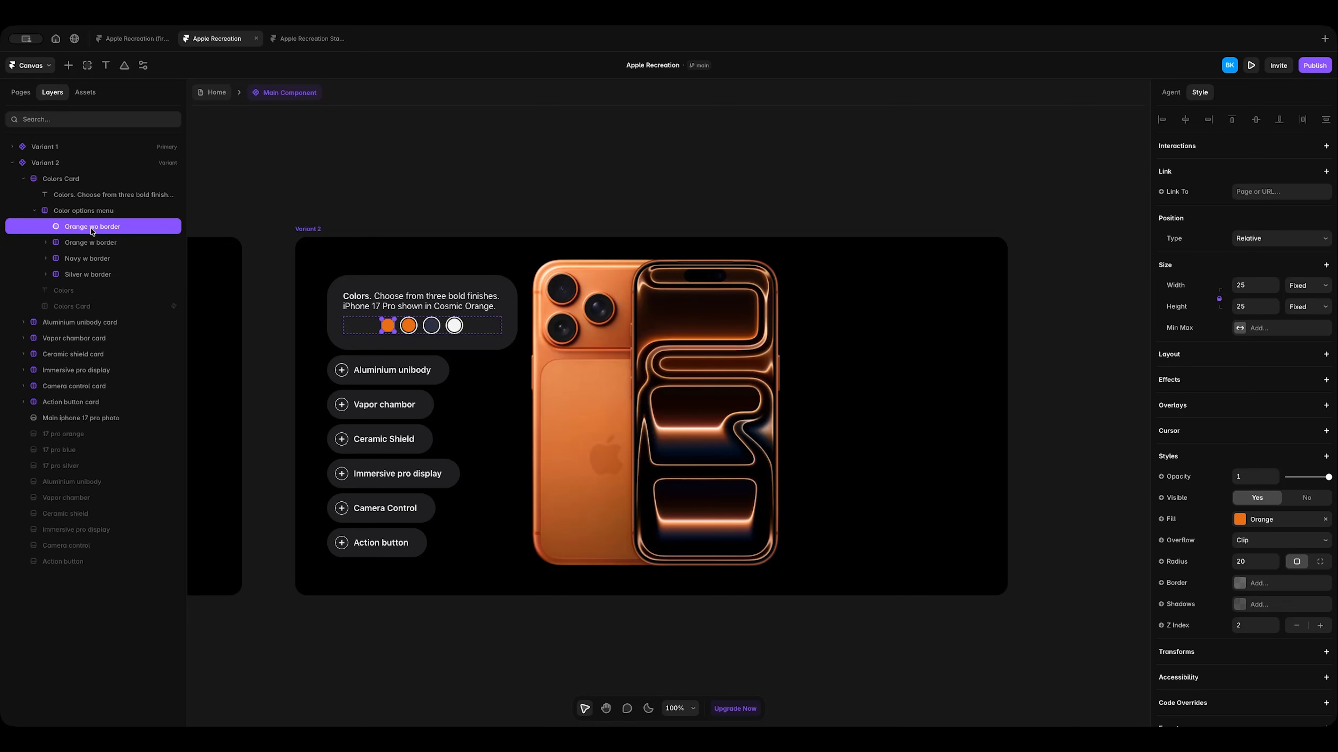
{"action": "key", "text": "ctrl+d"}
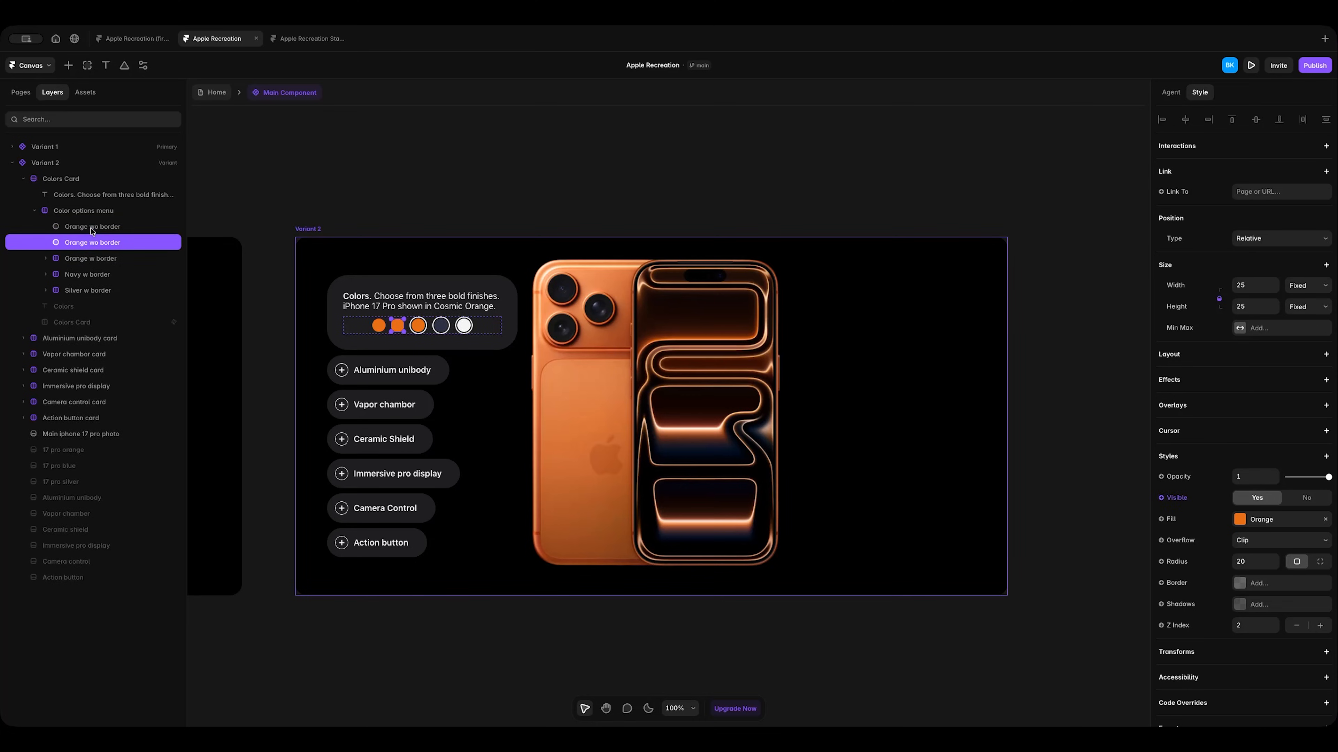
{"action": "key", "text": "ctrl+d"}
{"action": "left_click", "coordinate": [96, 244]}
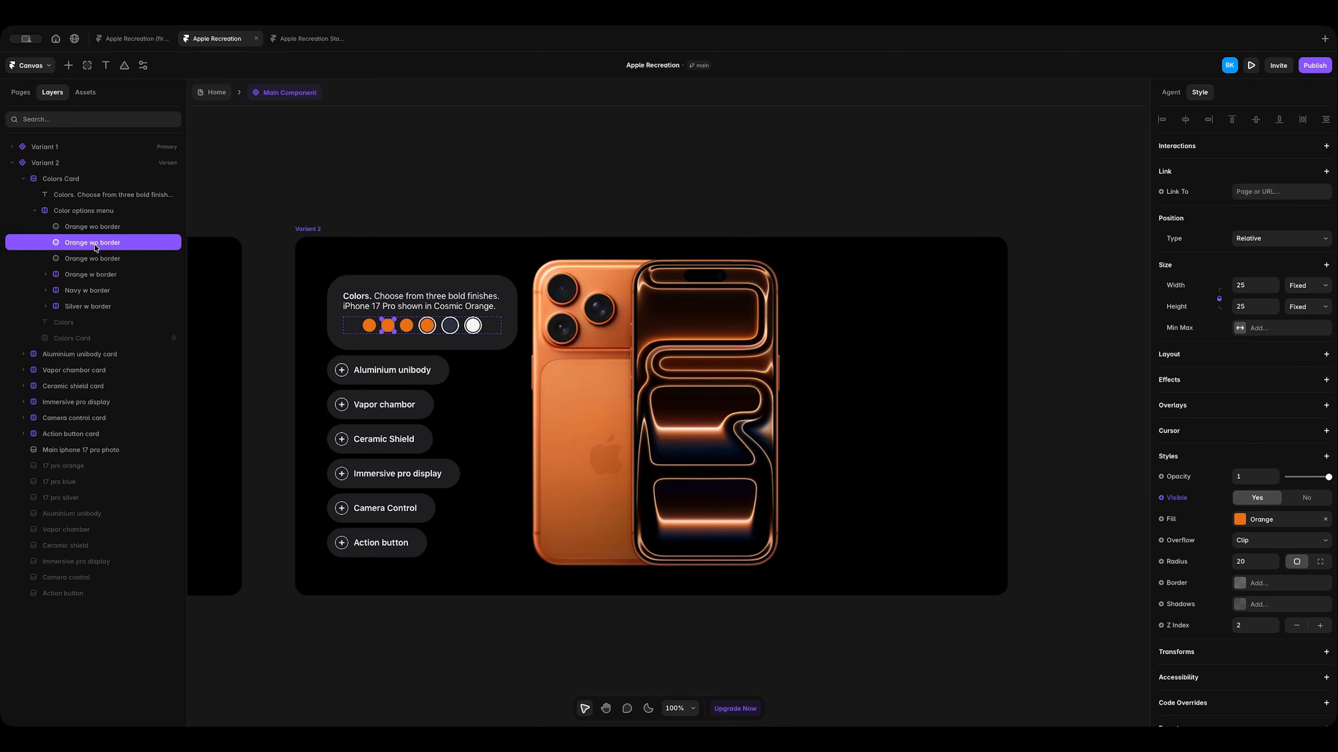
{"action": "left_click", "coordinate": [1240, 519]}
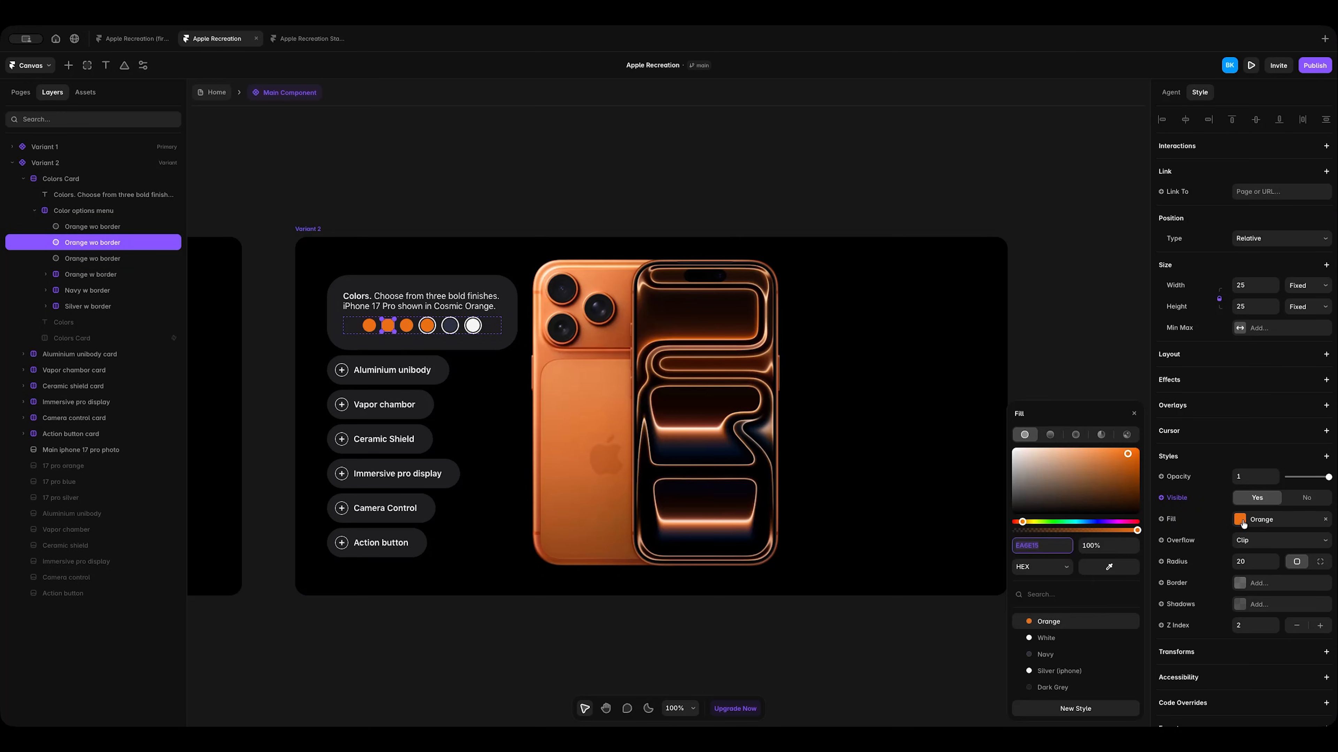
{"action": "left_click", "coordinate": [1045, 654]}
{"action": "left_click", "coordinate": [75, 258]}
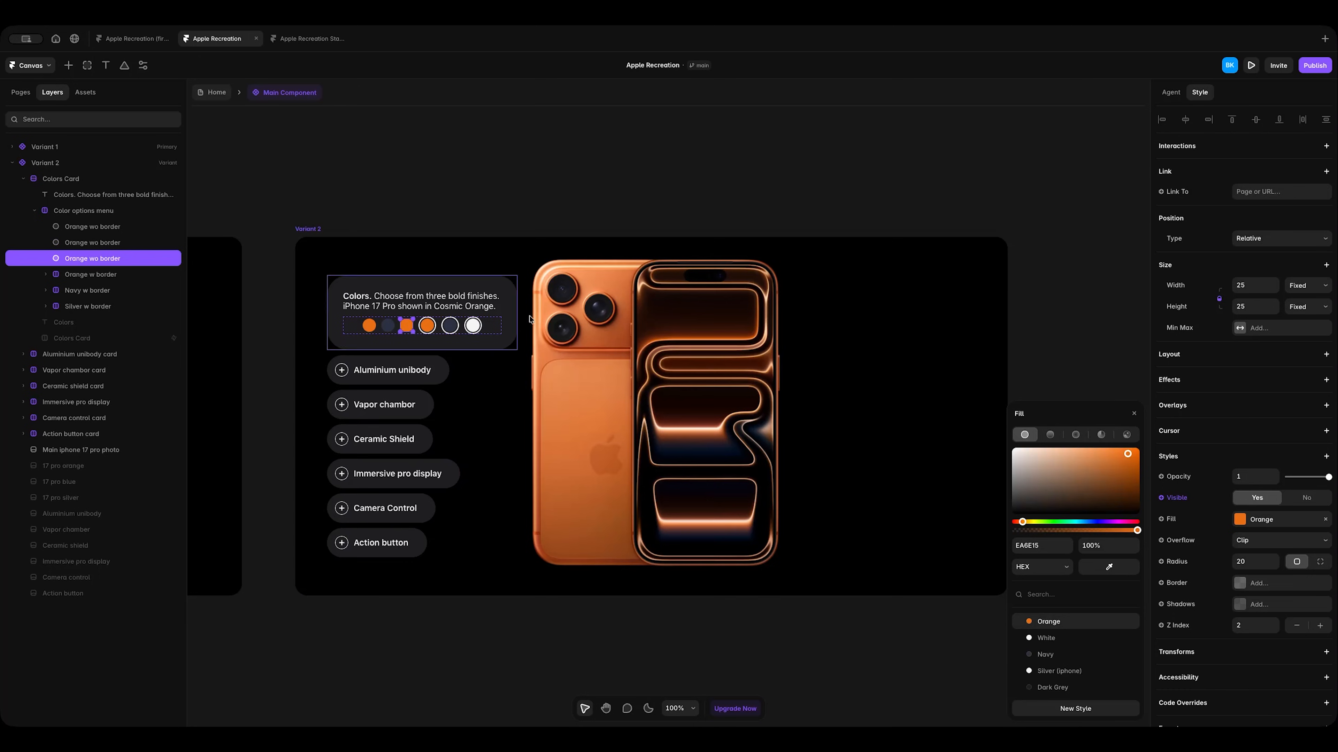
{"action": "left_click", "coordinate": [1048, 670]}
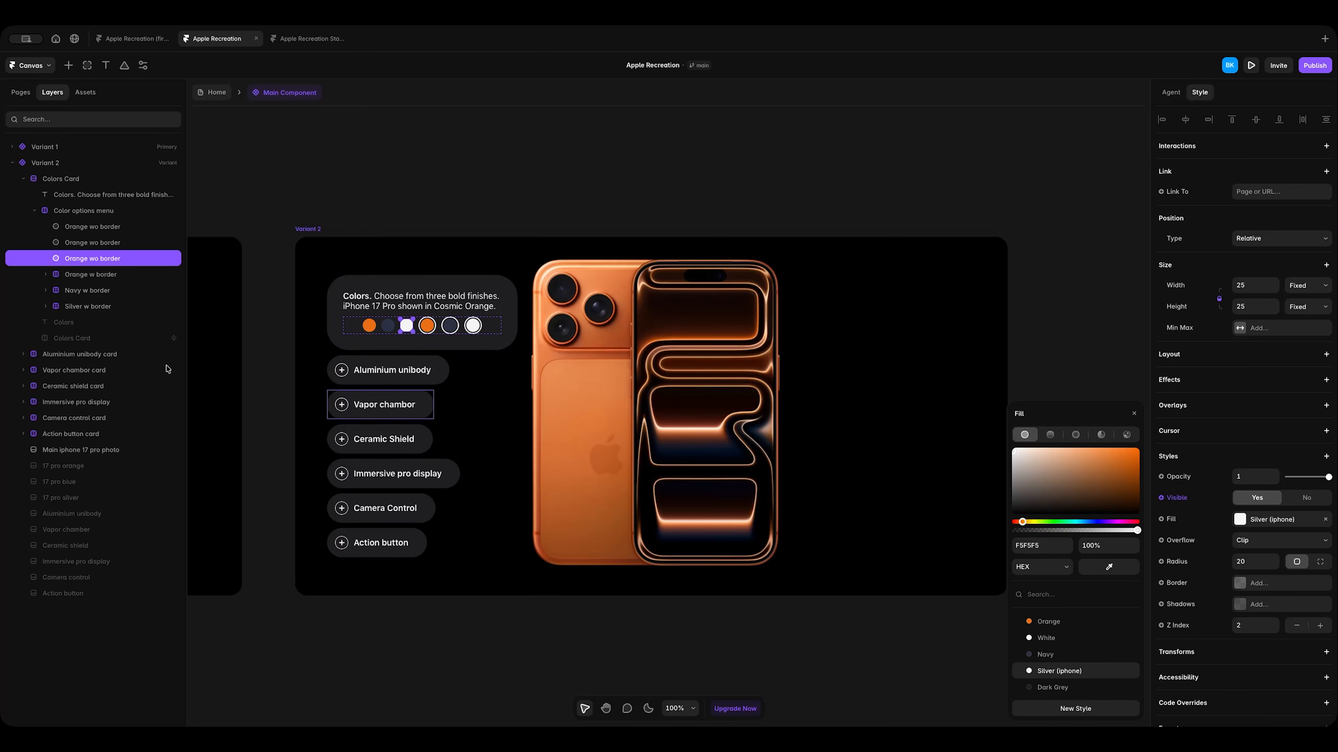
Rename the recolored borderless copies "Silver wo border" and "Navy wo border".
{"action": "left_click", "coordinate": [57, 310]}
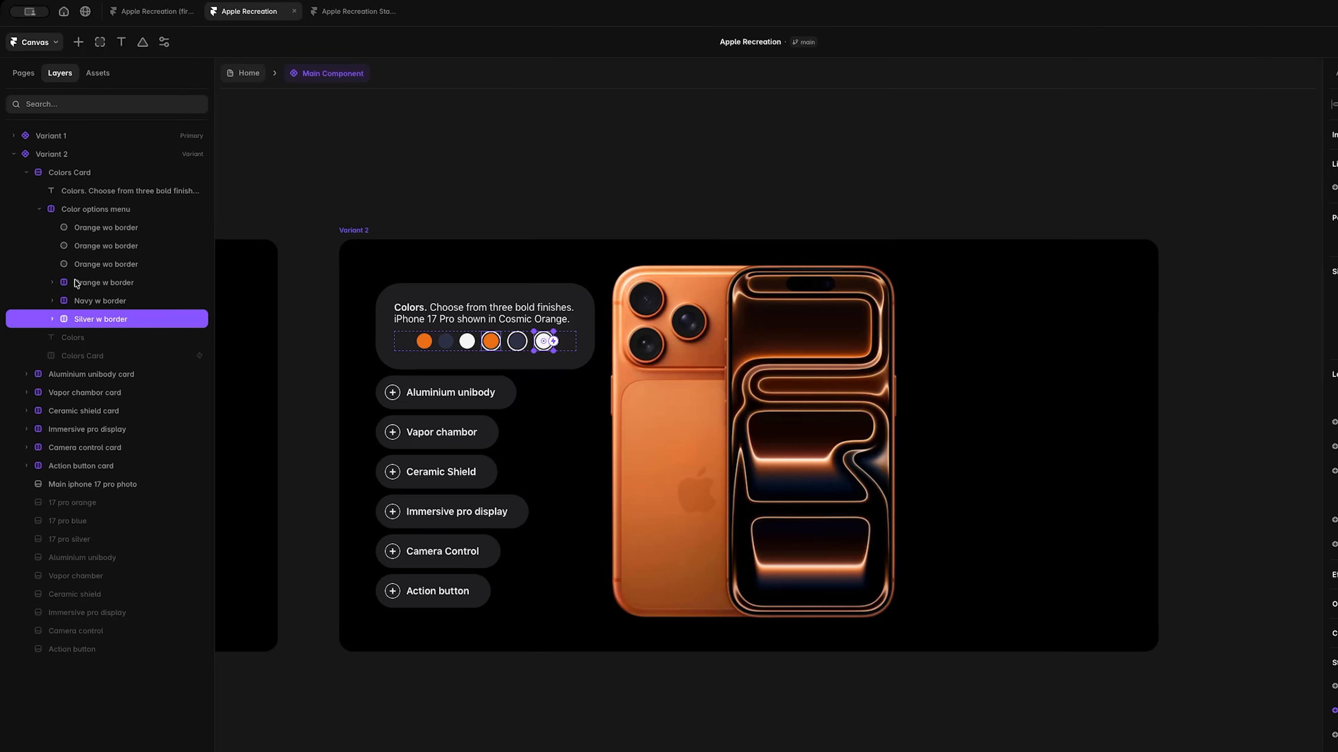
{"action": "double_click", "coordinate": [94, 264]}
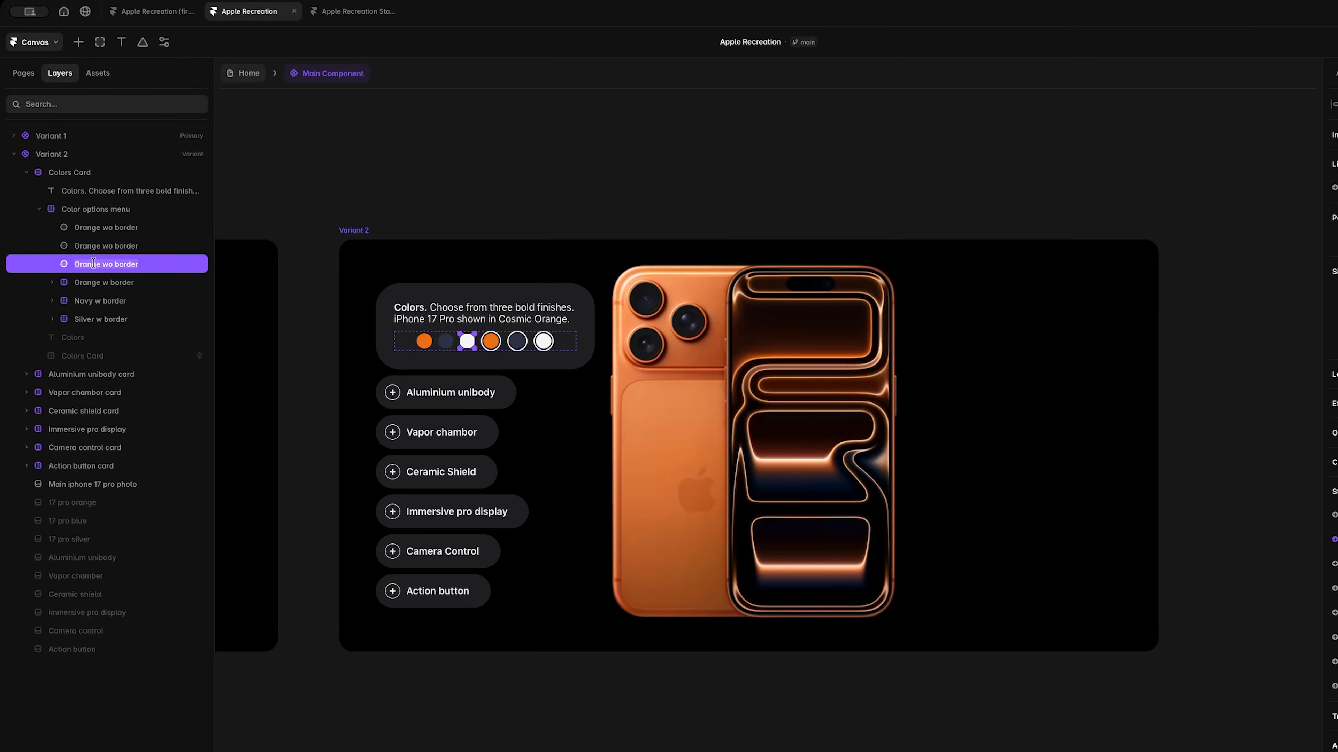
{"action": "double_click", "coordinate": [93, 264]}
{"action": "type", "text": "Silver"}
{"action": "double_click", "coordinate": [84, 246]}
{"action": "double_click", "coordinate": [84, 247]}
{"action": "type", "text": "aavy"}
Reorder the Color options menu layers so each bordered swatch directly follows the borderless swatch of the same color.
{"action": "left_click_drag", "start_coordinate": [110, 284], "coordinate": [106, 240]}
{"action": "left_click_drag", "start_coordinate": [117, 302], "coordinate": [116, 280]}
{"action": "left_click", "coordinate": [100, 245]}
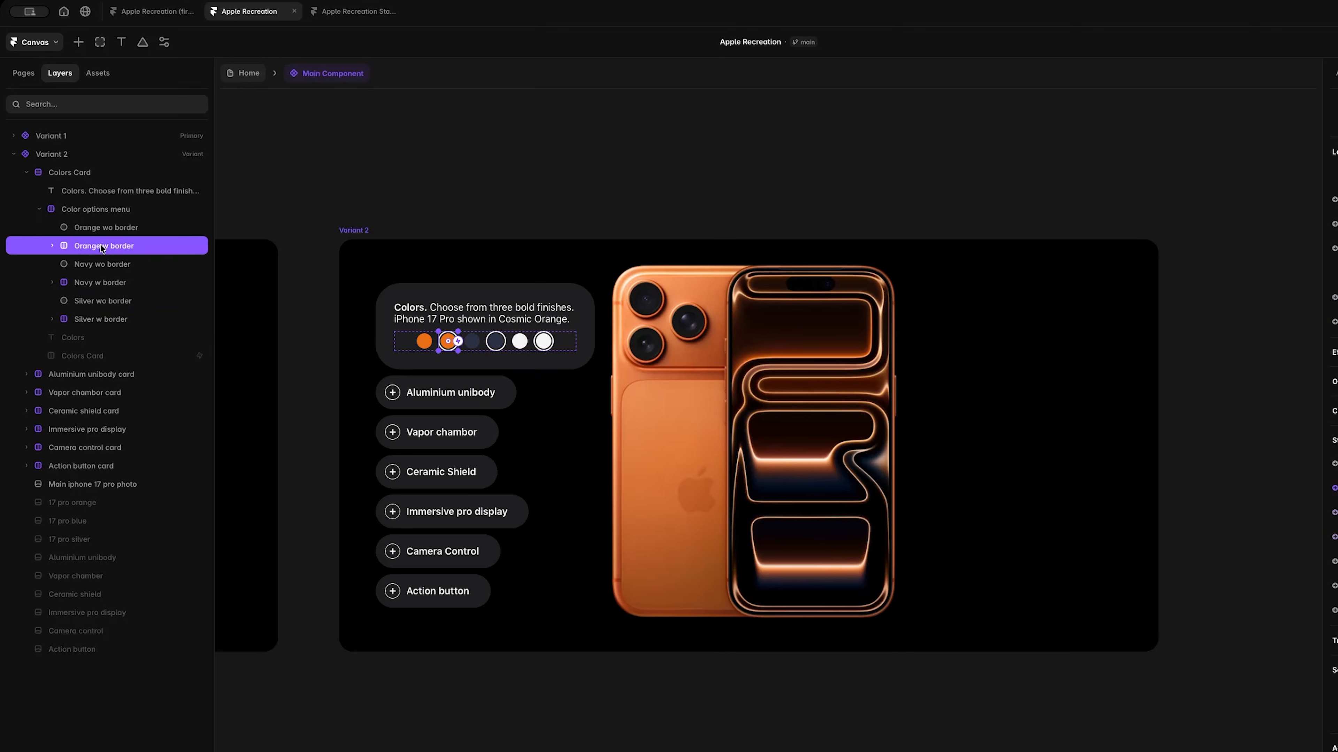
Hide the Orange wo border, Navy w border and Silver w border swatches in Variant 2.
{"action": "left_click", "coordinate": [99, 227]}
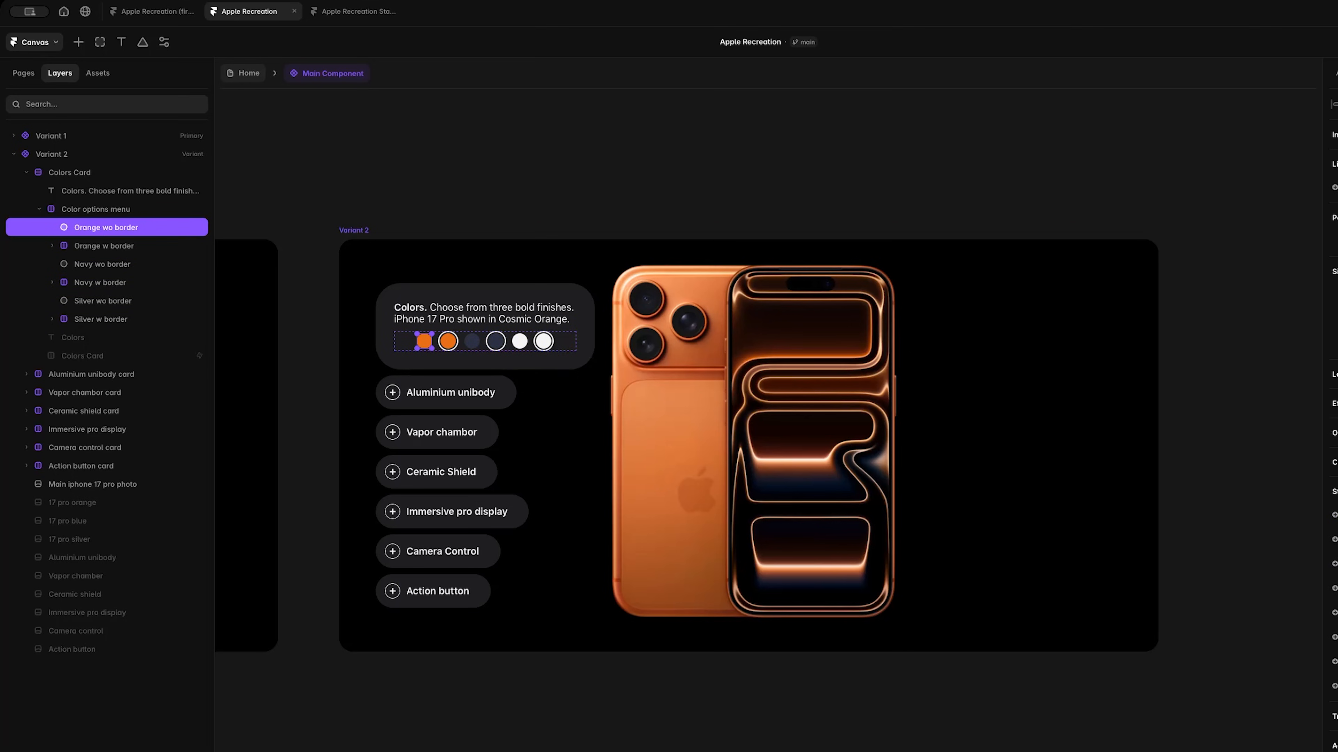
{"action": "left_click", "coordinate": [1336, 539]}
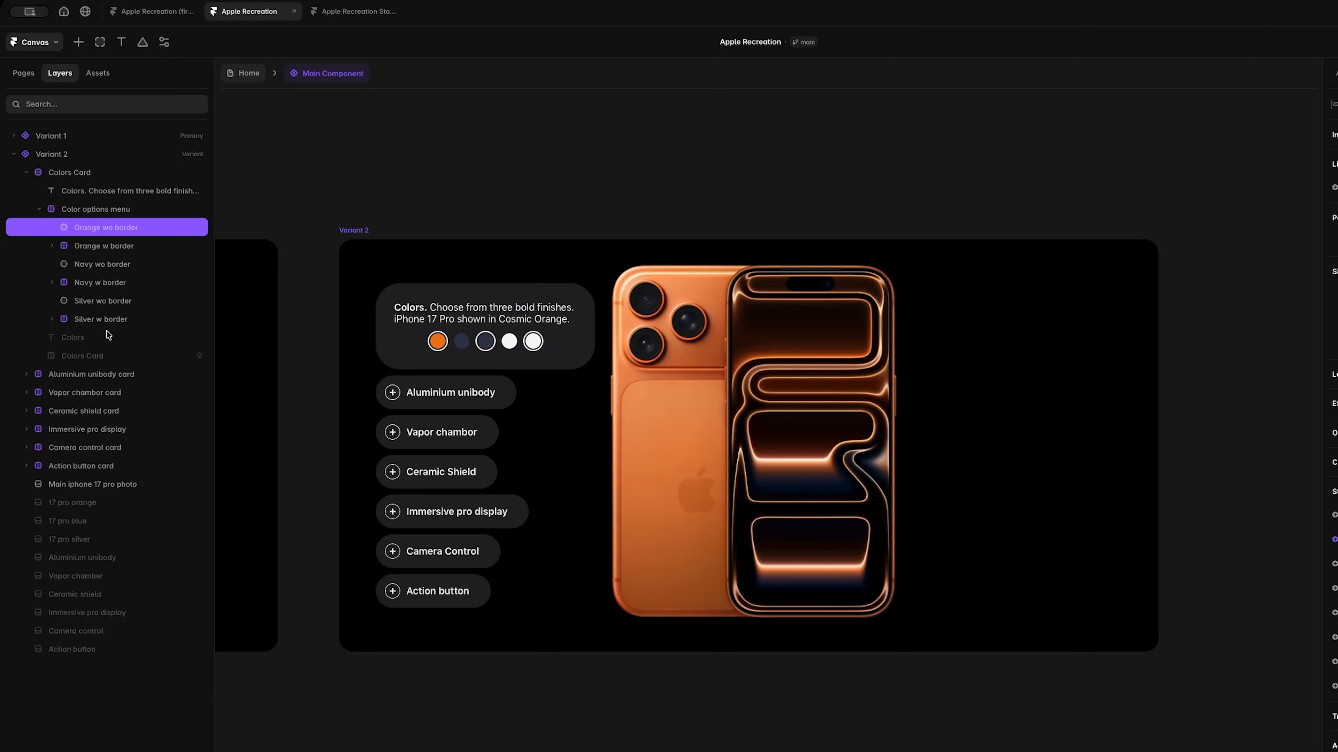
{"action": "left_click", "coordinate": [97, 283]}
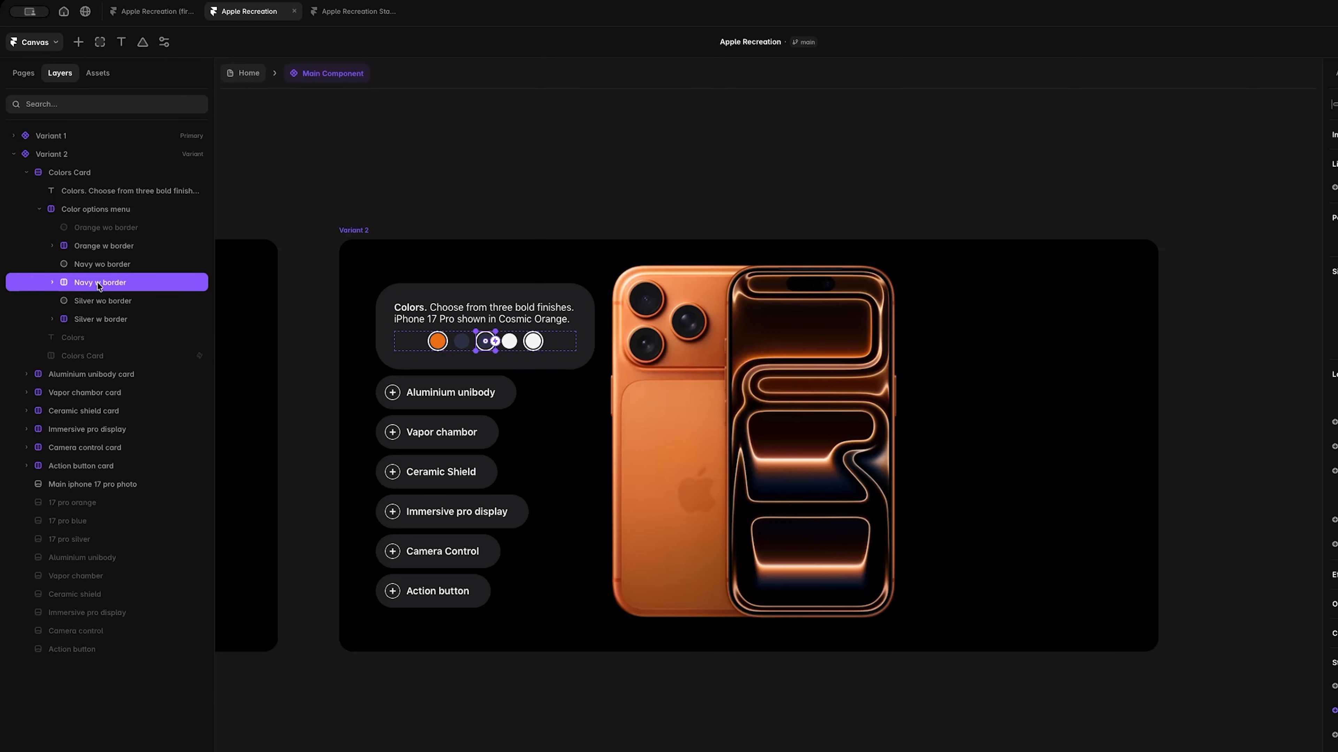
{"action": "left_click", "coordinate": [100, 318], "text": "shift"}
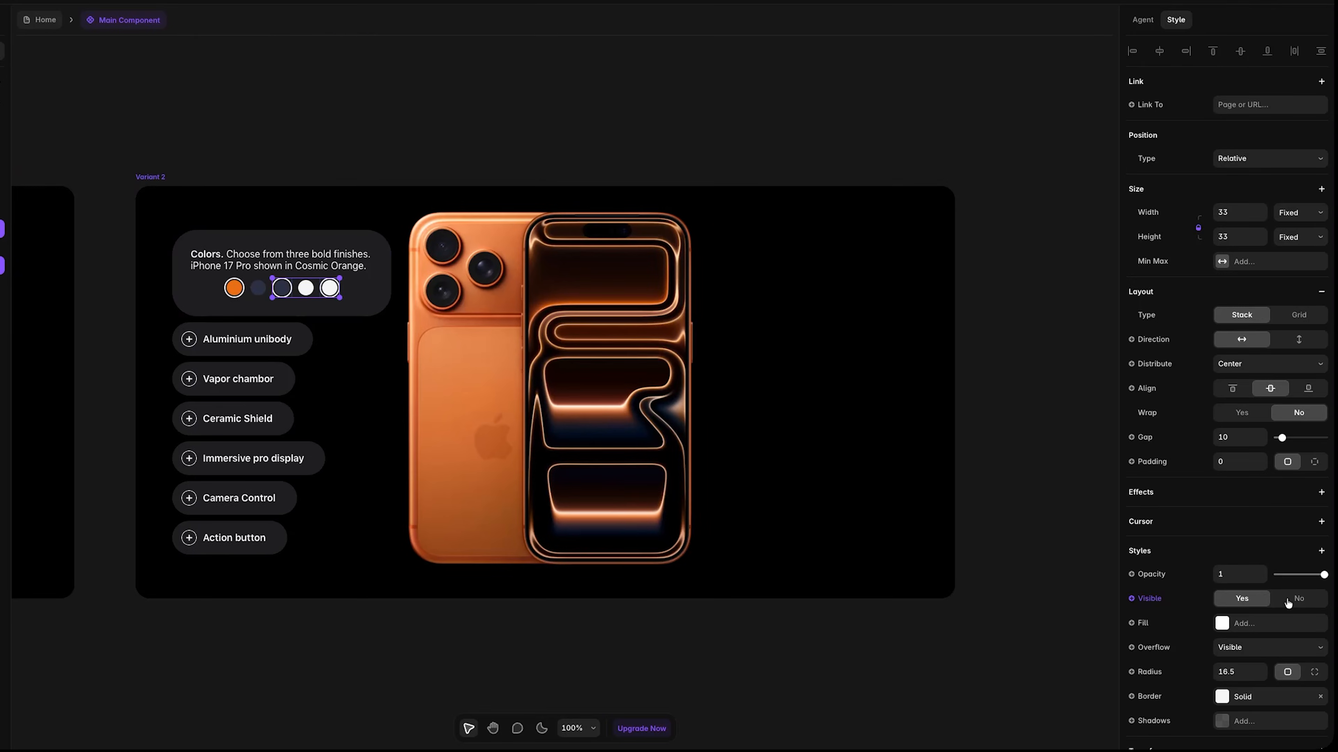
{"action": "left_click", "coordinate": [1298, 598]}
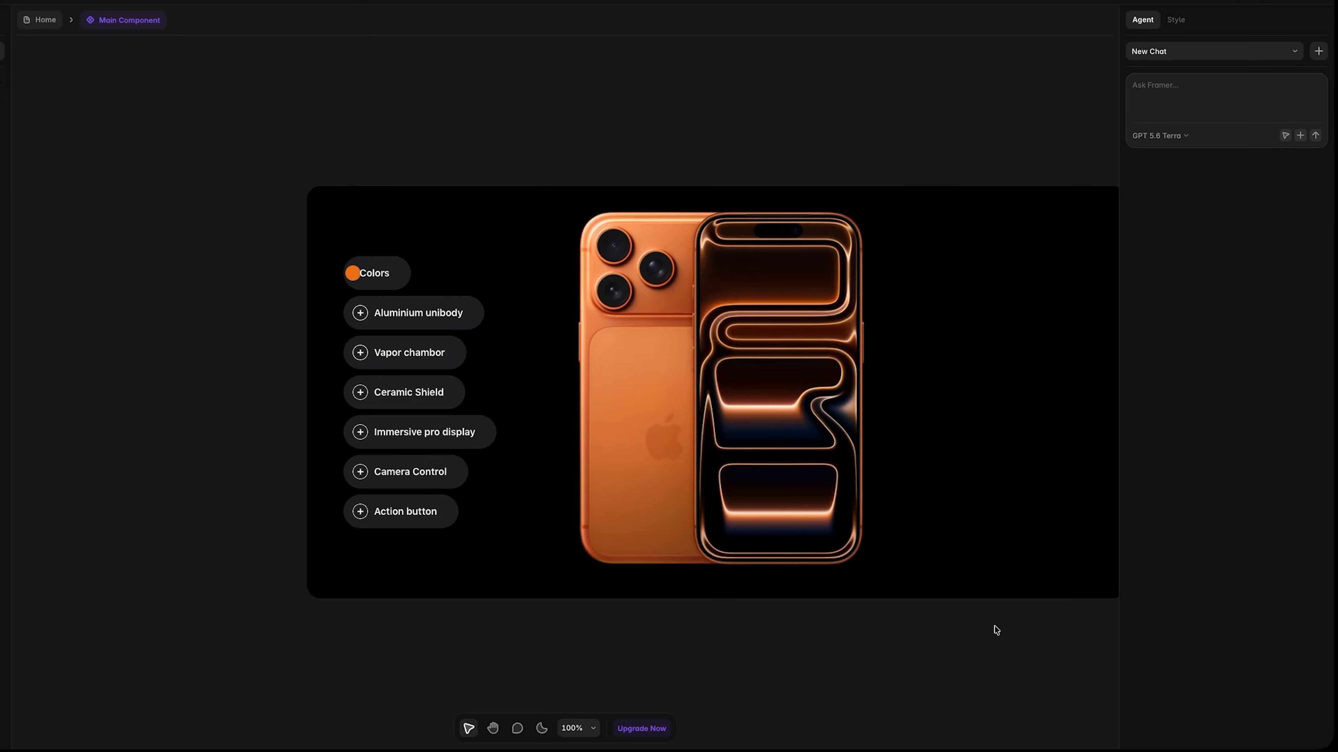
Set the width of the Color options menu in Variant 1's Colors Card to Fit.
{"action": "left_click", "coordinate": [377, 274], "text": "super"}
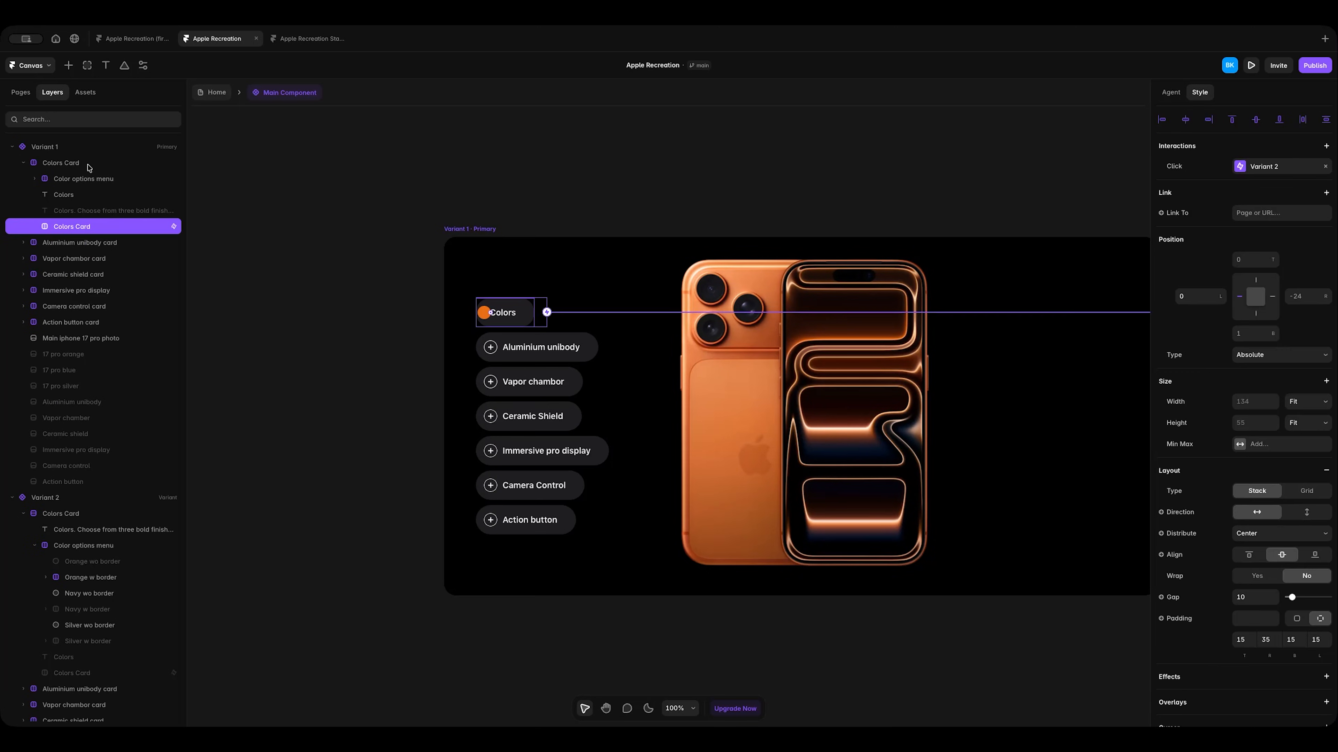
{"action": "left_click", "coordinate": [89, 168]}
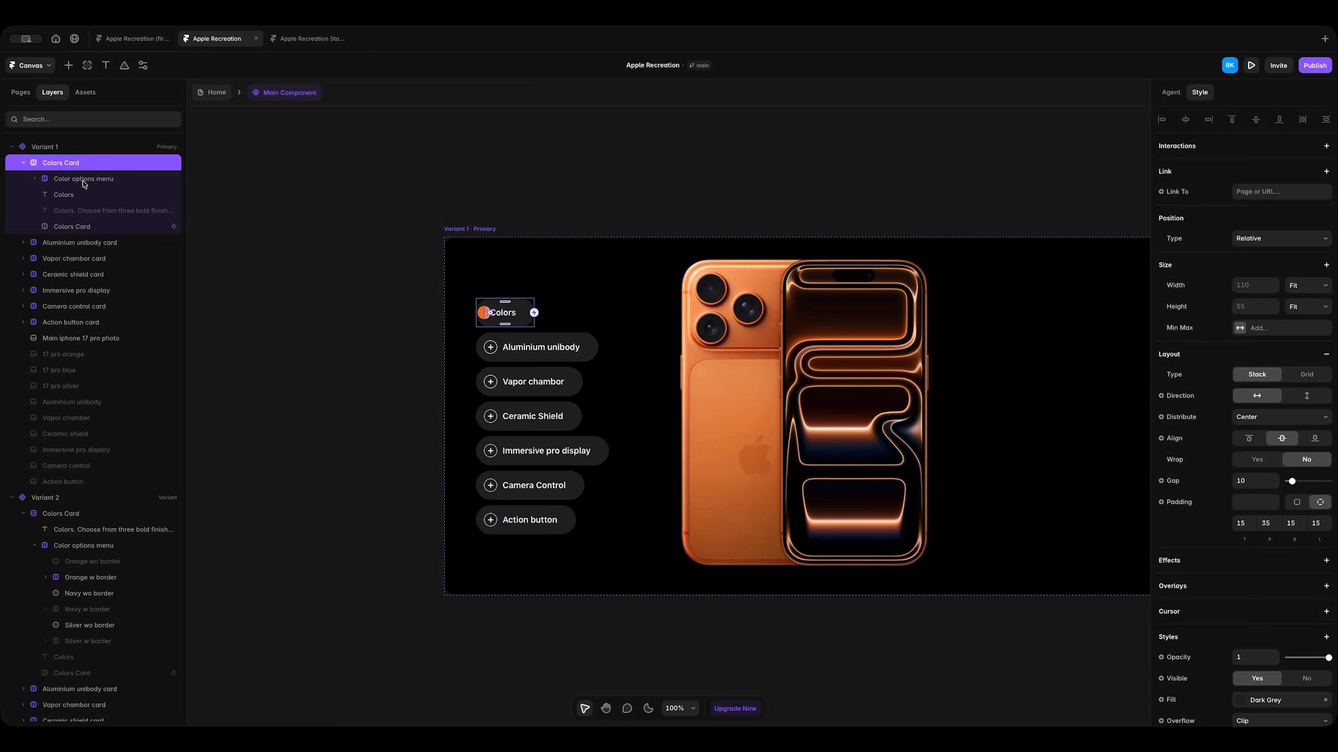
{"action": "left_click", "coordinate": [83, 179]}
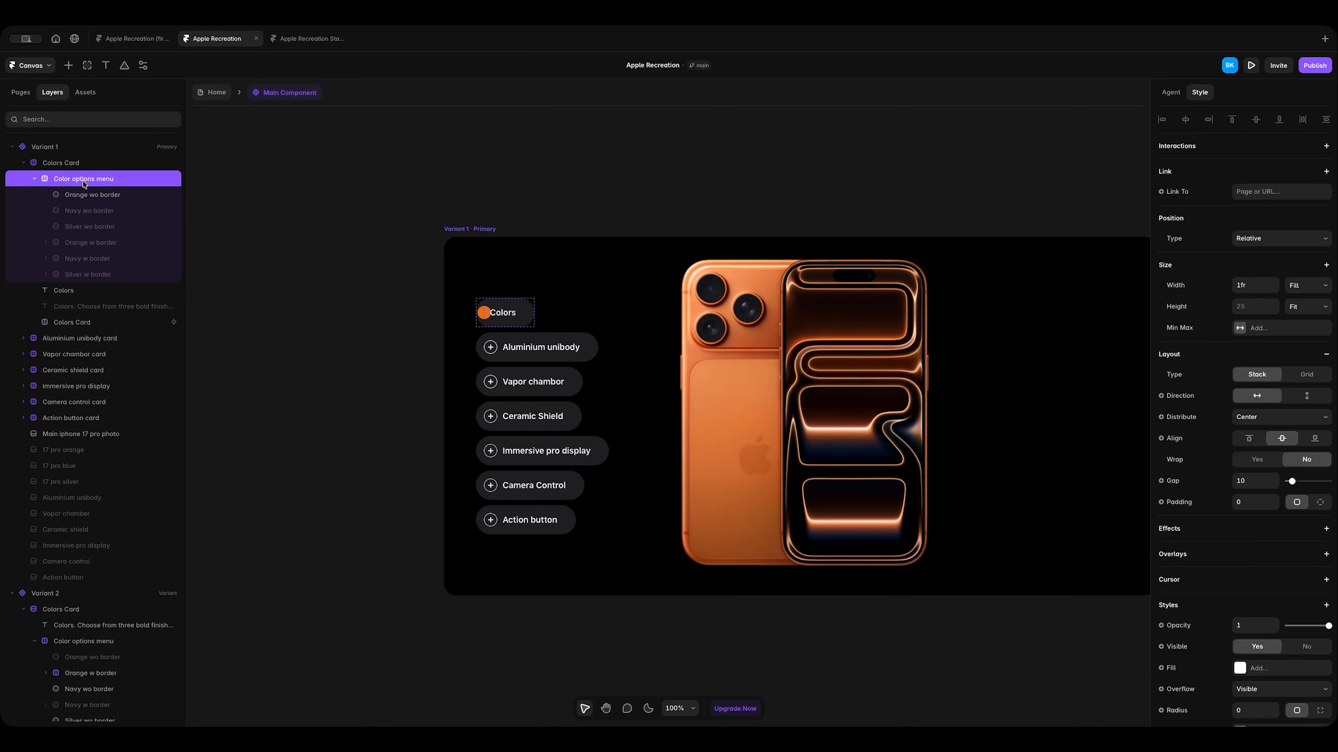
{"action": "left_click", "coordinate": [1306, 290]}
{"action": "left_click", "coordinate": [1305, 297]}
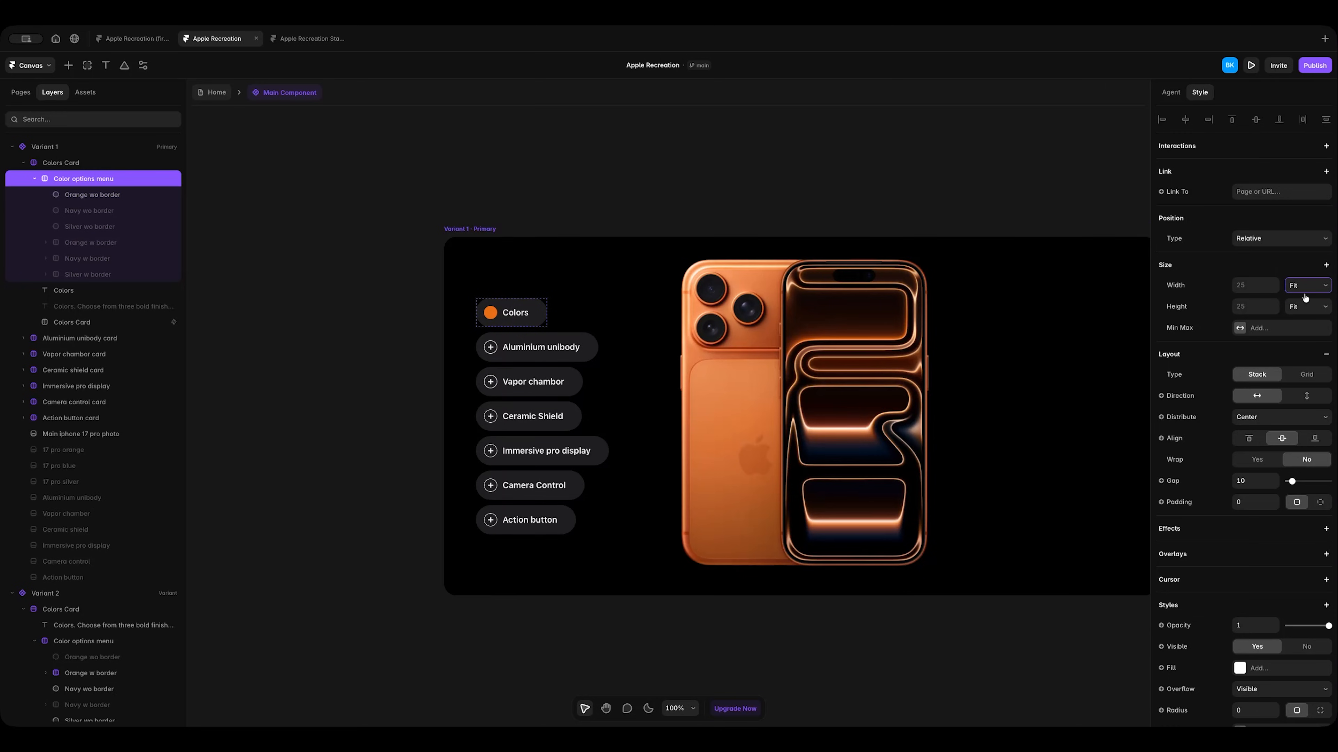
{"action": "left_click", "coordinate": [396, 320]}
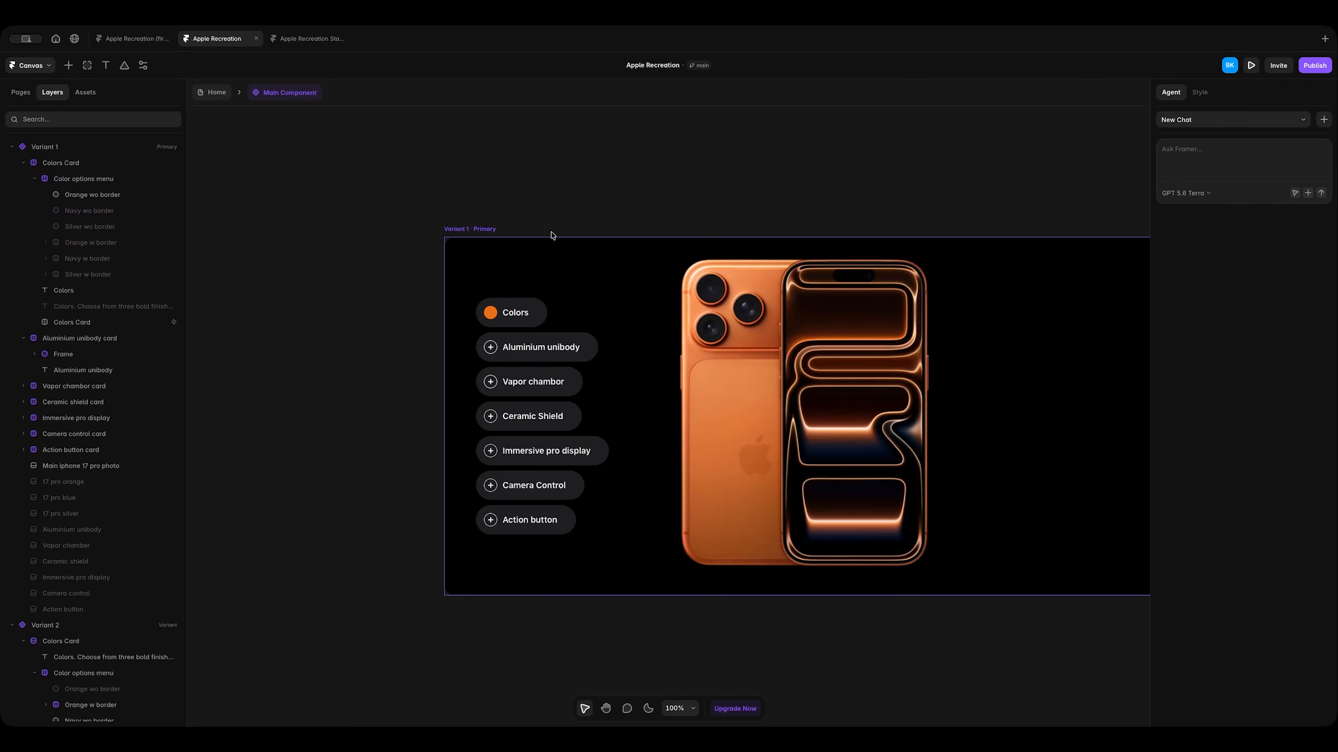
Try showing the 17 pro orange image in Variant 2, and hide it again.
{"action": "scroll", "coordinate": [551, 236], "scroll_direction": "right", "scroll_amount": 10}
{"action": "scroll", "coordinate": [551, 236], "scroll_direction": "right", "scroll_amount": 8}
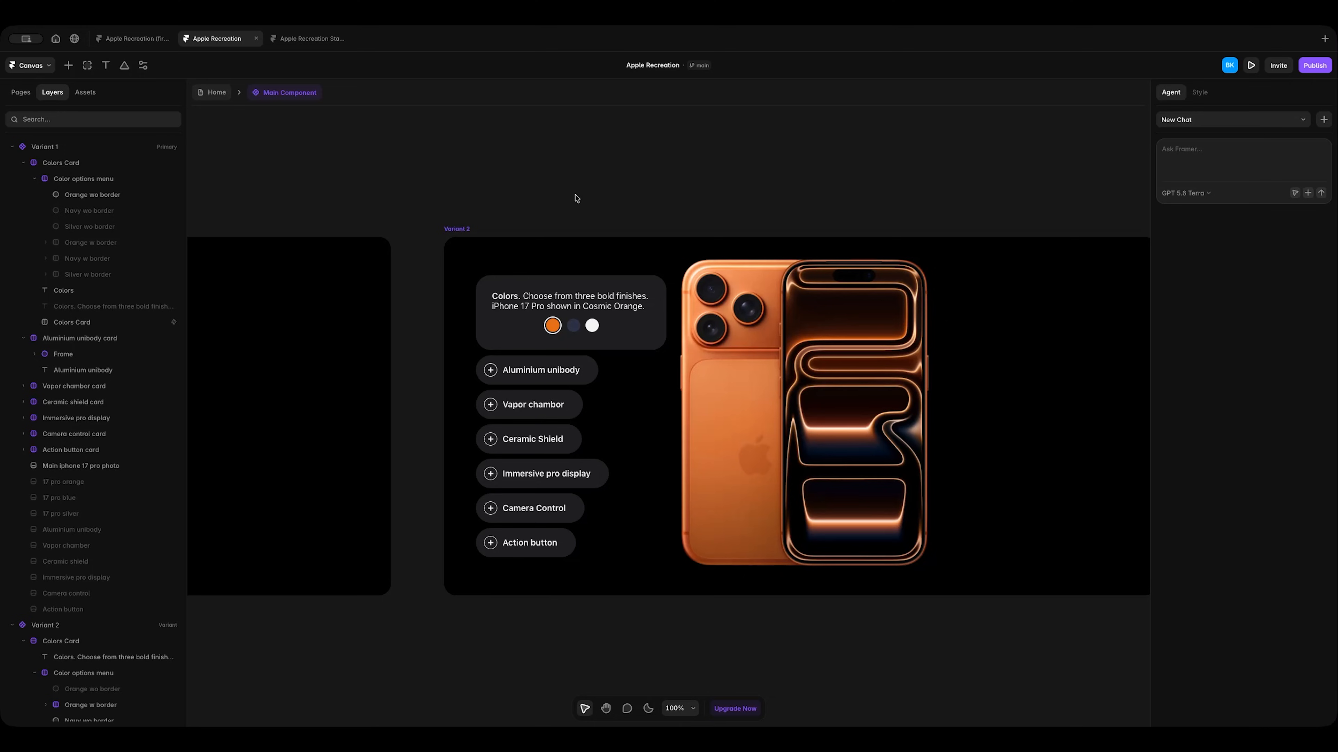
{"action": "scroll", "coordinate": [576, 198], "scroll_direction": "right", "scroll_amount": 5}
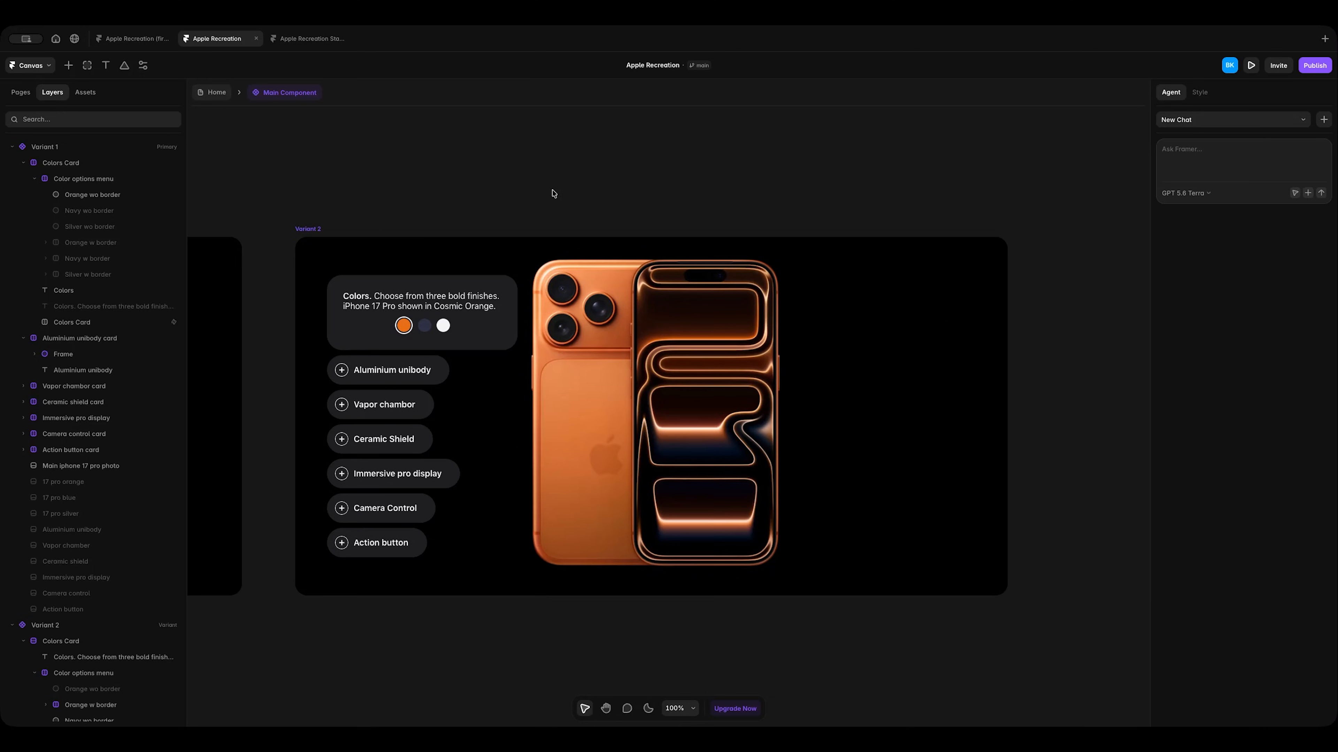
{"action": "left_click", "coordinate": [671, 417]}
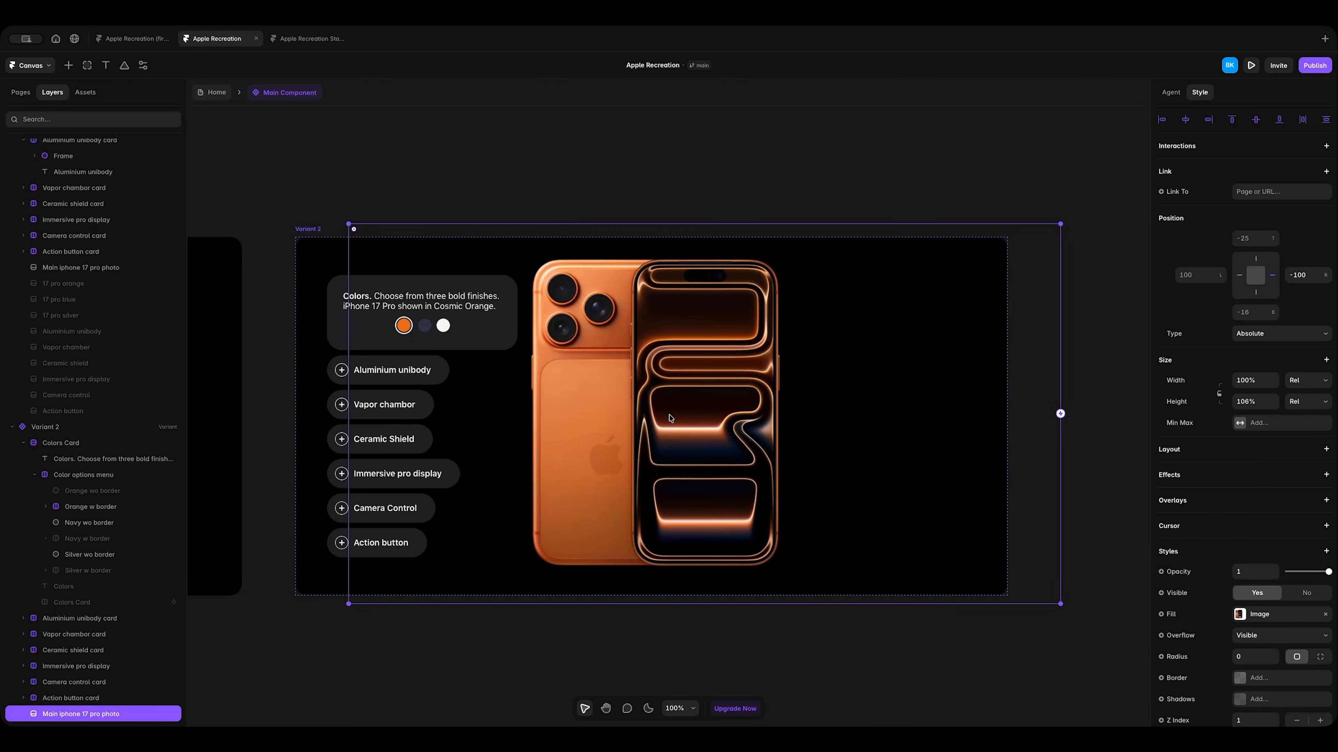
{"action": "scroll", "coordinate": [105, 538], "scroll_direction": "down", "scroll_amount": 3}
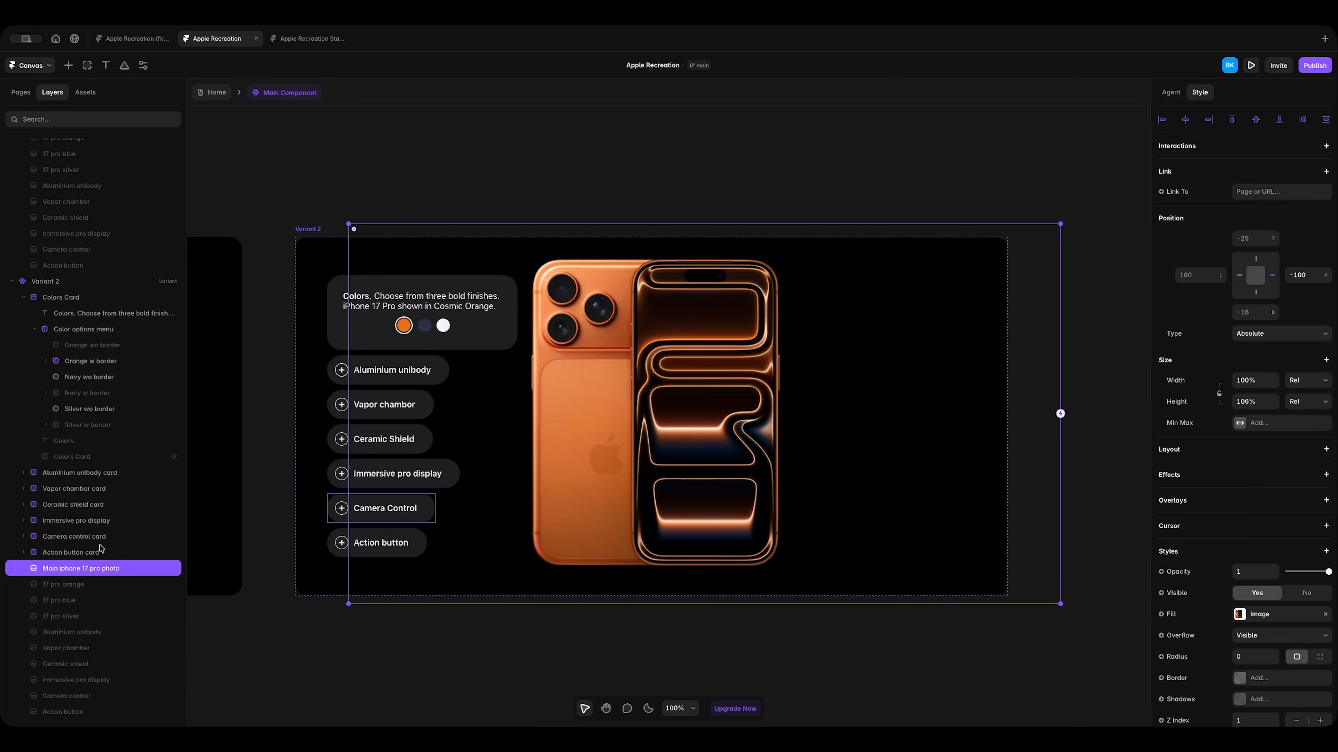
{"action": "left_click", "coordinate": [84, 585]}
{"action": "left_click", "coordinate": [1258, 594]}
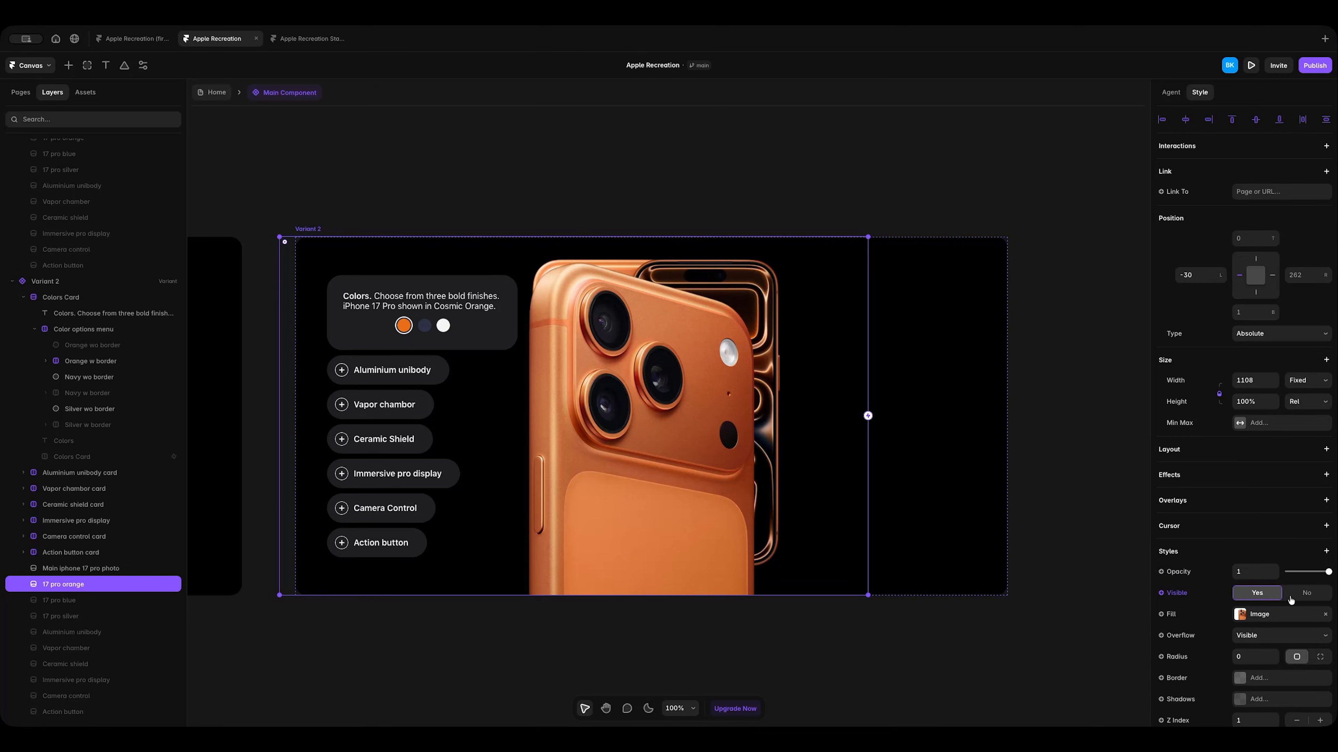
{"action": "left_click", "coordinate": [1305, 594]}
Preview the Main Component starting from Variant 1.
{"action": "scroll", "coordinate": [711, 600], "scroll_direction": "left", "scroll_amount": 10}
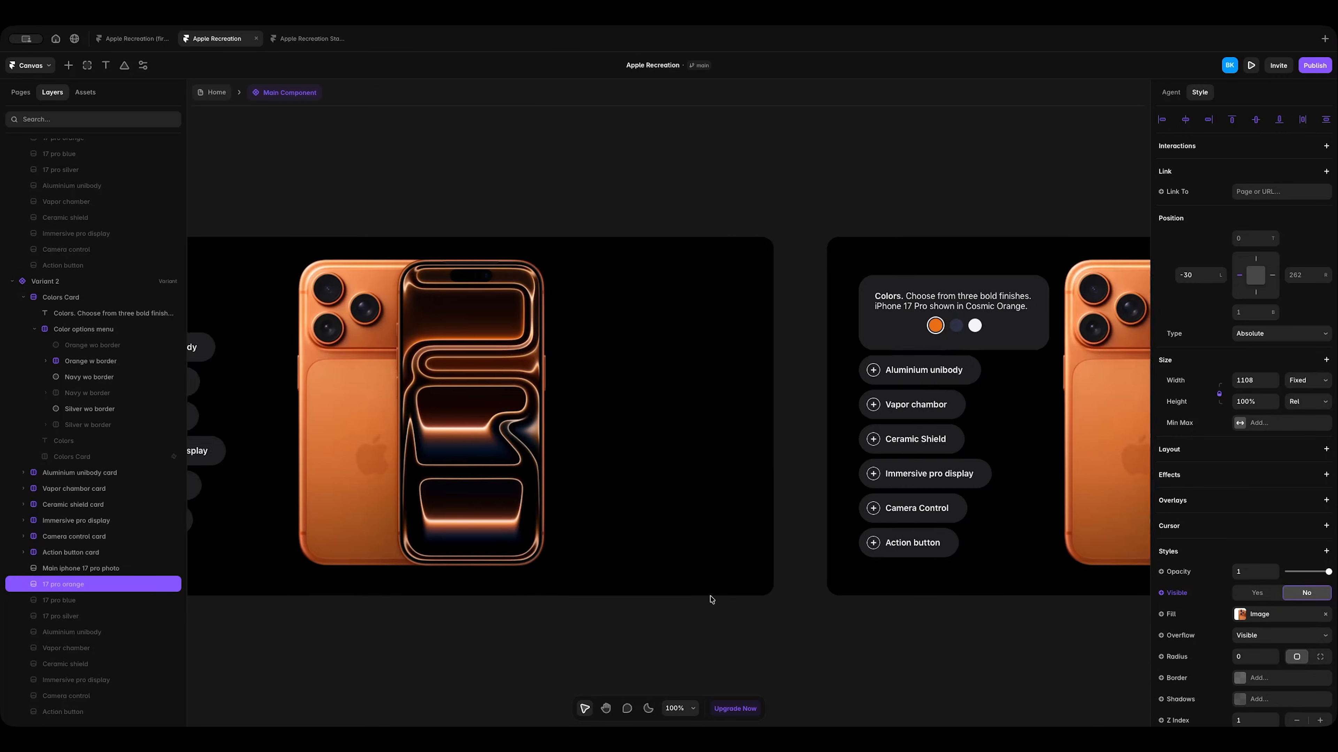
{"action": "scroll", "coordinate": [711, 600], "scroll_direction": "left", "scroll_amount": 4}
{"action": "left_click", "coordinate": [1251, 65]}
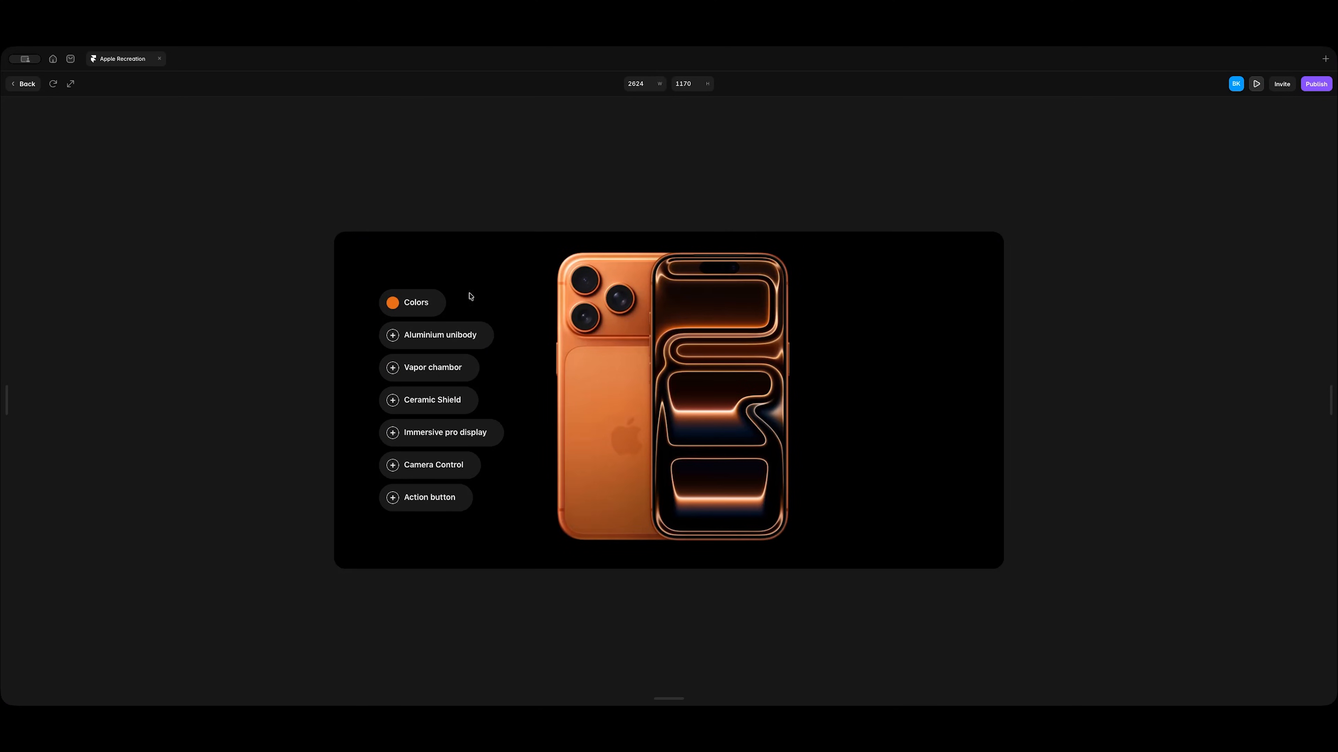
{"action": "left_click", "coordinate": [413, 313]}
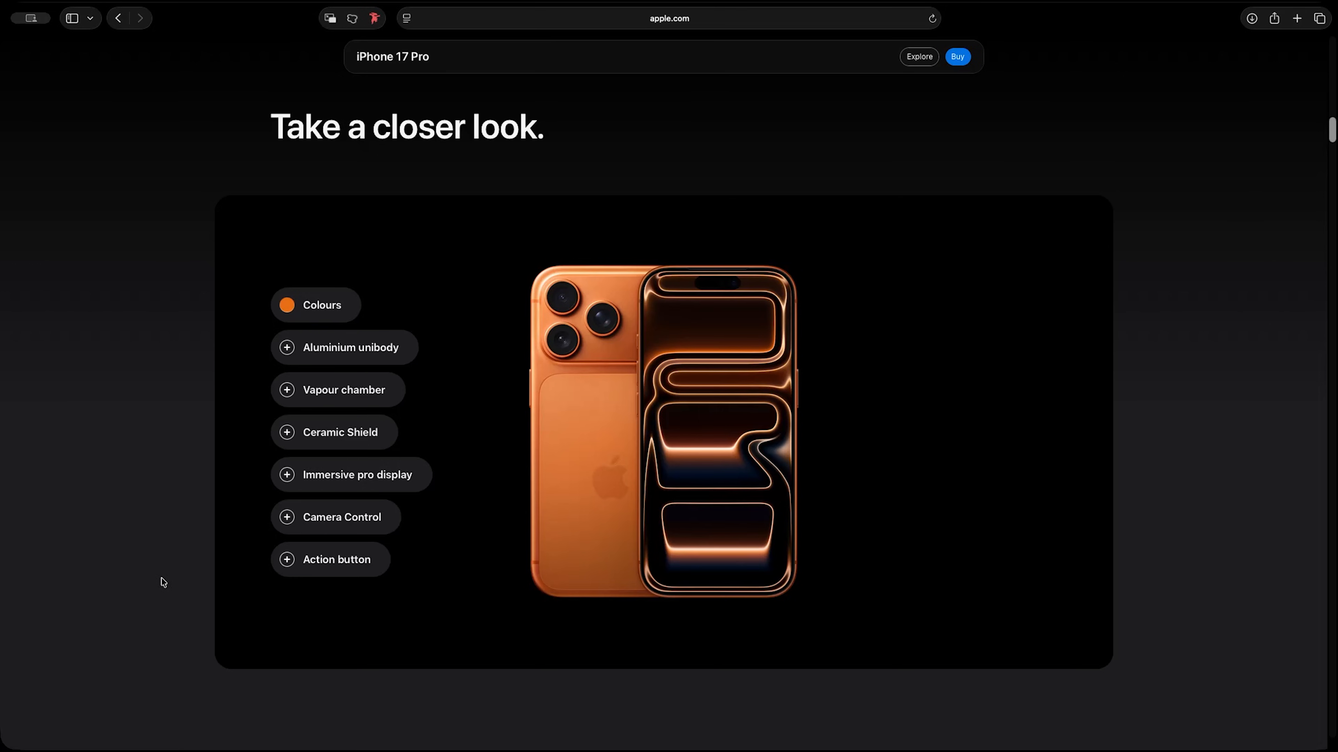
{"action": "left_click", "coordinate": [356, 309]}
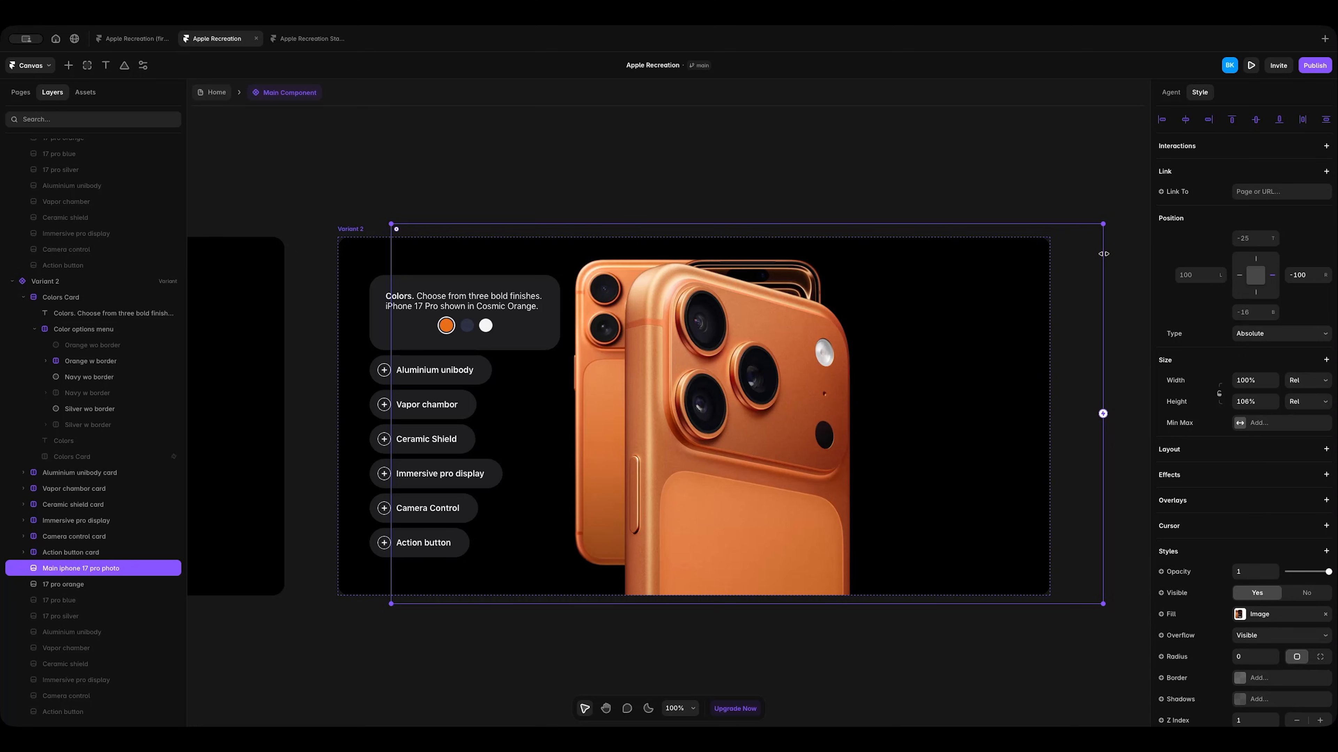
Enlarge Main iphone 17 pro photo in Variant 2 to 119% width and 126% height, and offset it -78 top and -289 right.
{"action": "left_click_drag", "start_coordinate": [1103, 224], "coordinate": [1170, 154]}
{"action": "key", "text": "shift+Down"}
{"action": "key", "text": "shift+Down"}
{"action": "key", "text": "shift+Down"}
{"action": "key", "text": "shift+Down"}
{"action": "key", "text": "shift+Down"}
{"action": "key", "text": "shift+Down"}
{"action": "key", "text": "shift+Down"}
{"action": "key", "text": "shift+Down"}
{"action": "key", "text": "shift+Down"}
{"action": "key", "text": "shift+Down"}
{"action": "key", "text": "shift+Up"}
{"action": "key", "text": "shift+Up"}
{"action": "key", "text": "shift+Left"}
{"action": "key", "text": "shift+Left"}
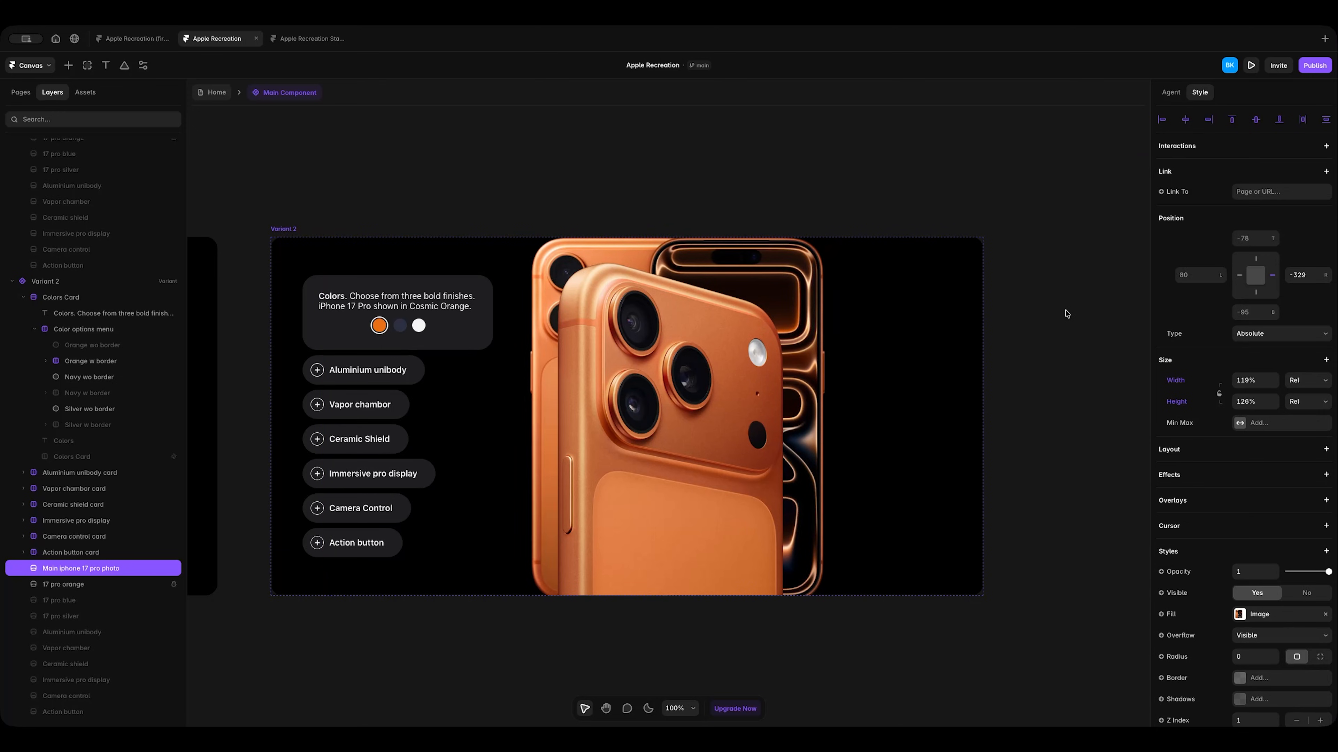
{"action": "key", "text": "shift+Left"}
{"action": "key", "text": "shift+Left"}
{"action": "key", "text": "shift+Left"}
{"action": "key", "text": "shift+Left"}
{"action": "key", "text": "shift+Left"}
{"action": "key", "text": "shift+Left"}
{"action": "key", "text": "shift+Right"}
{"action": "key", "text": "shift+Right"}
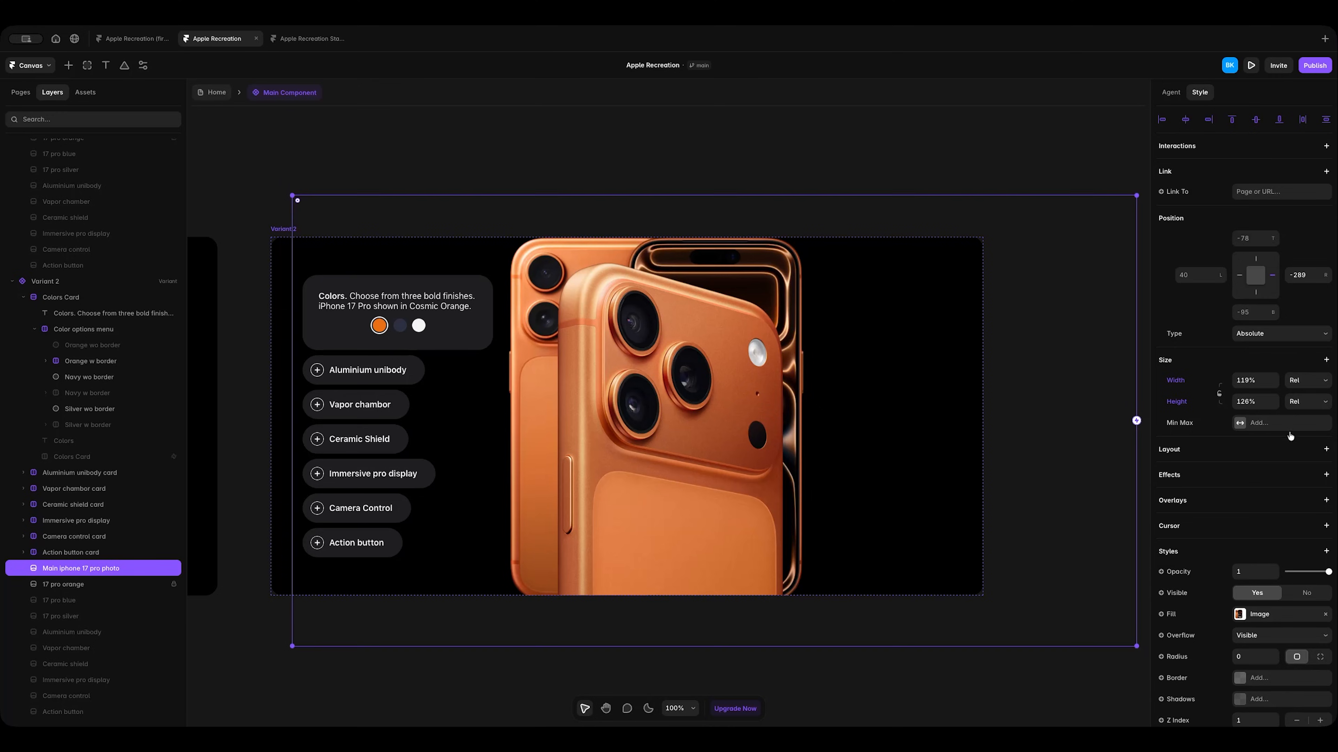
Set the opacity of Main iphone 17 pro photo in Variant 2 to 0 and preview the Colors card expanding.
{"action": "left_click_drag", "start_coordinate": [1329, 575], "coordinate": [1285, 575]}
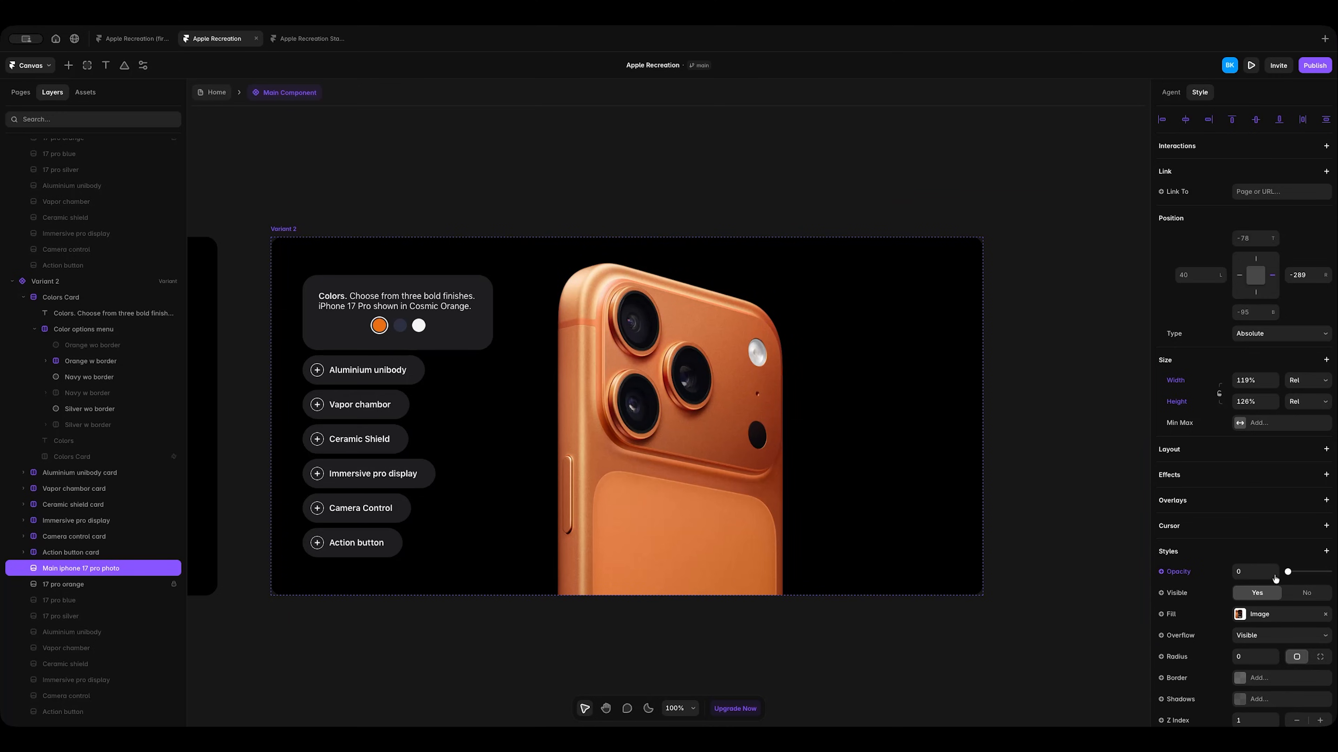
{"action": "left_click", "coordinate": [656, 124]}
{"action": "key", "text": "super+p"}
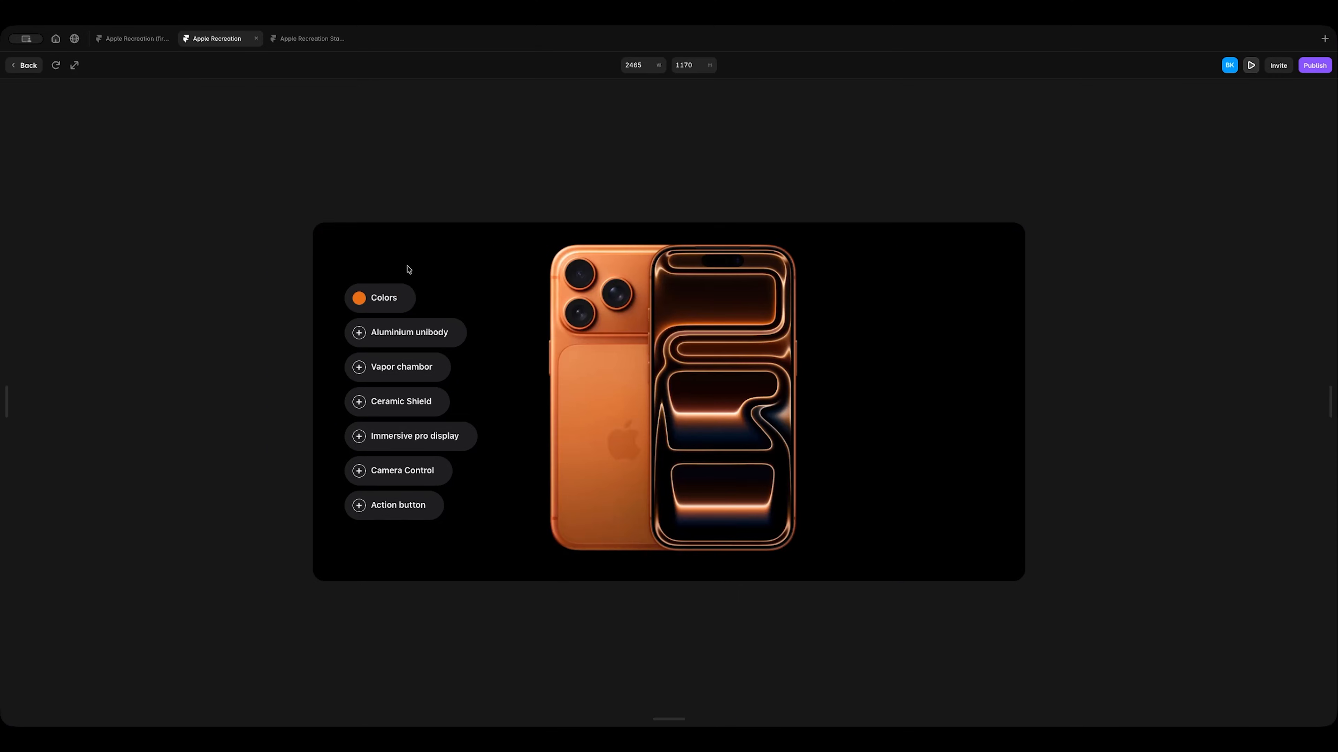
{"action": "left_click", "coordinate": [385, 299]}
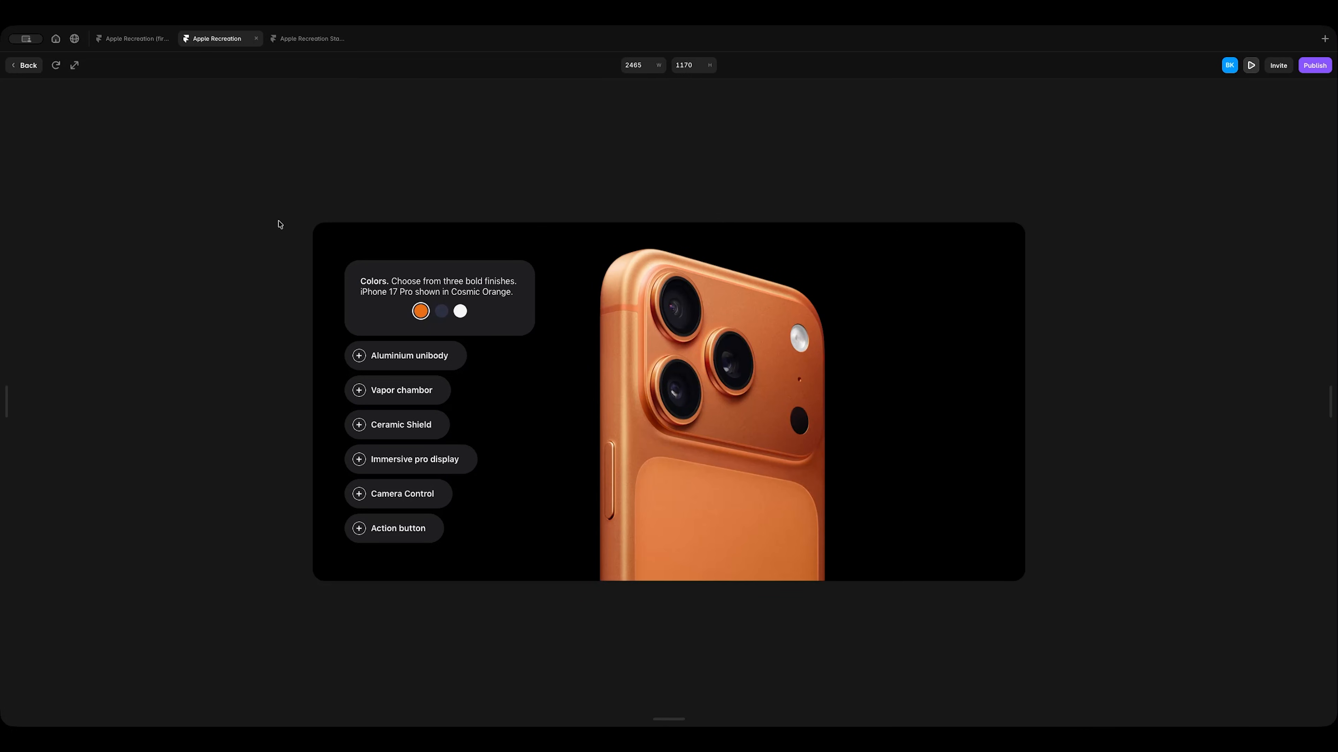
{"action": "left_click", "coordinate": [37, 66]}
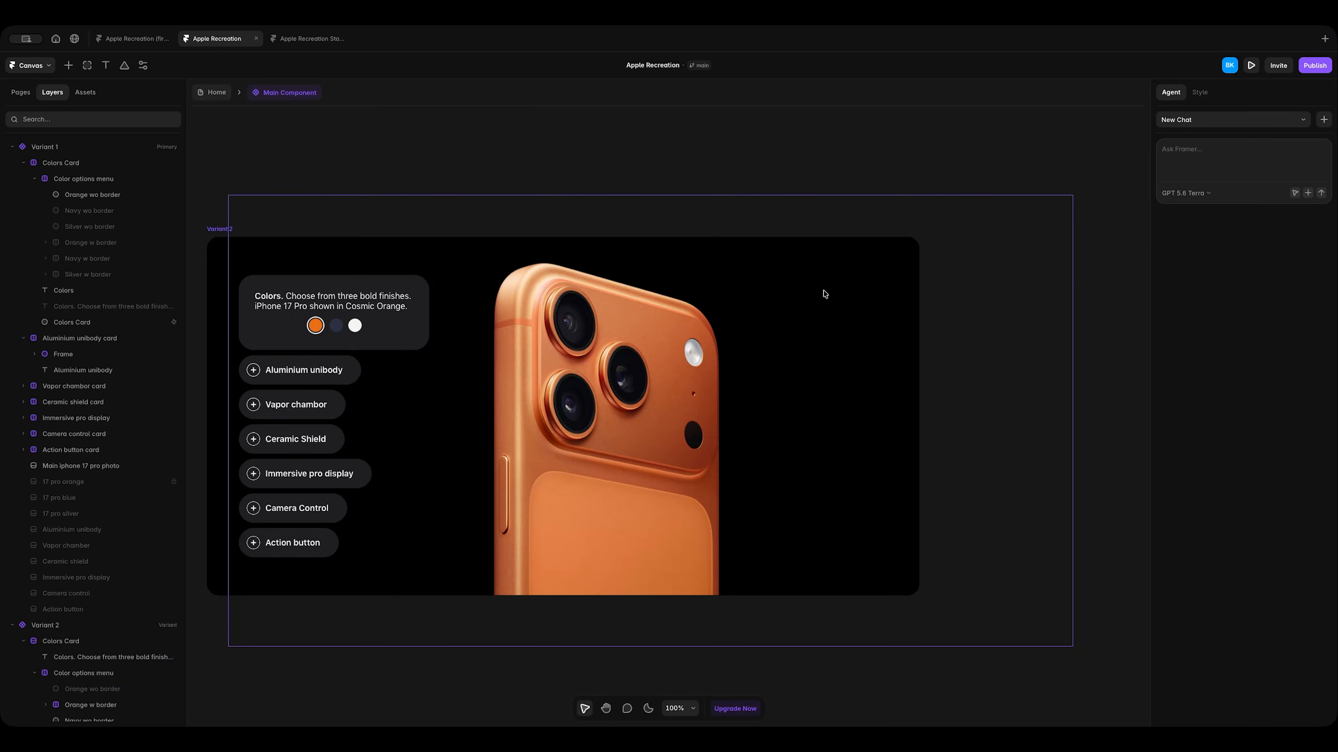
Draw a small frame above Variant 2, make its width and height equal, and lock its proportions.
{"action": "key", "text": "f"}
{"action": "left_click_drag", "start_coordinate": [668, 146], "coordinate": [687, 165]}
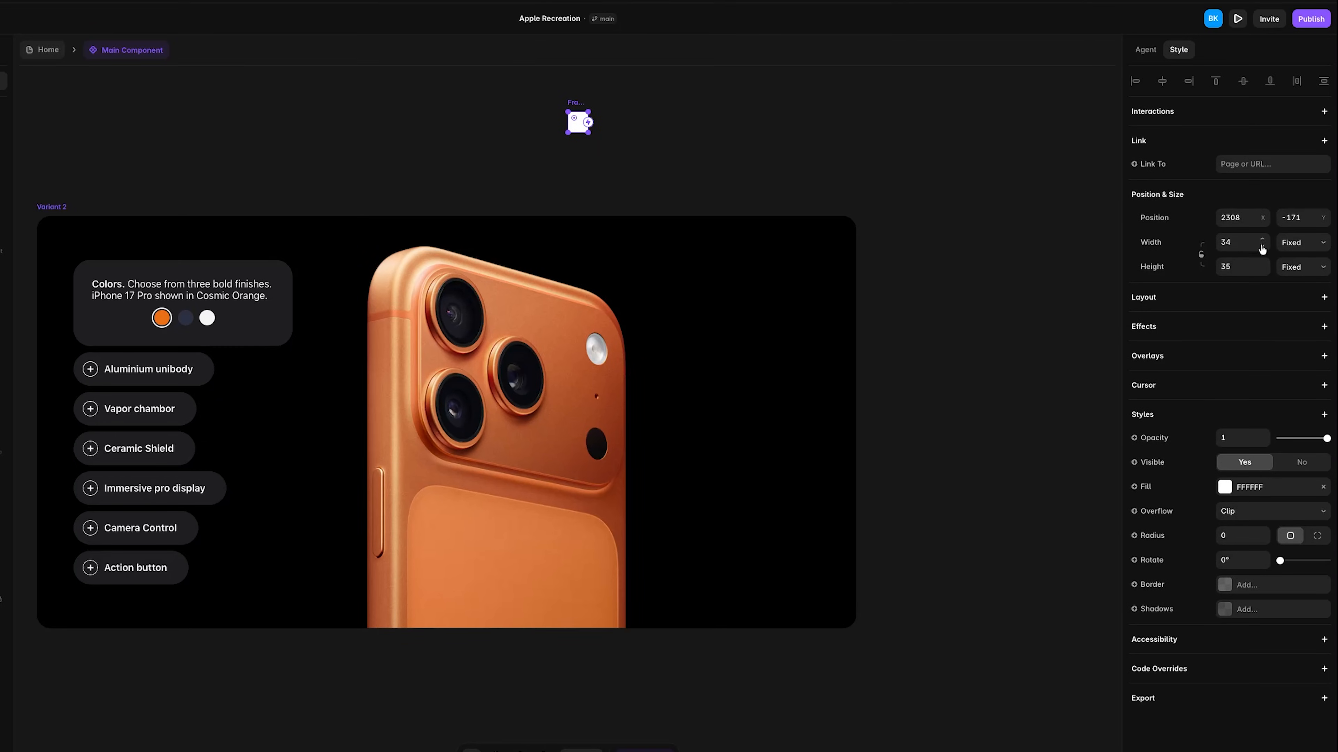
{"action": "left_click", "coordinate": [1259, 246]}
{"action": "left_click", "coordinate": [1259, 246]}
{"action": "left_click", "coordinate": [1260, 247]}
{"action": "left_click", "coordinate": [1260, 246]}
{"action": "left_click", "coordinate": [1261, 272]}
{"action": "left_click", "coordinate": [1260, 272]}
{"action": "left_click", "coordinate": [1260, 272]}
{"action": "left_click", "coordinate": [1260, 272]}
{"action": "left_click", "coordinate": [1261, 272]}
{"action": "left_click", "coordinate": [1200, 254]}
Set the small frame's size to 33 by 33, its corner radius to 18 and its fill to Dark Grey.
{"action": "left_click", "coordinate": [1231, 541]}
{"action": "type", "text": "15"}
{"action": "key", "text": "Return"}
{"action": "left_click", "coordinate": [1263, 239]}
{"action": "left_click", "coordinate": [1262, 239]}
{"action": "left_click", "coordinate": [1264, 240]}
{"action": "left_click", "coordinate": [1262, 533]}
{"action": "left_click", "coordinate": [1225, 487]}
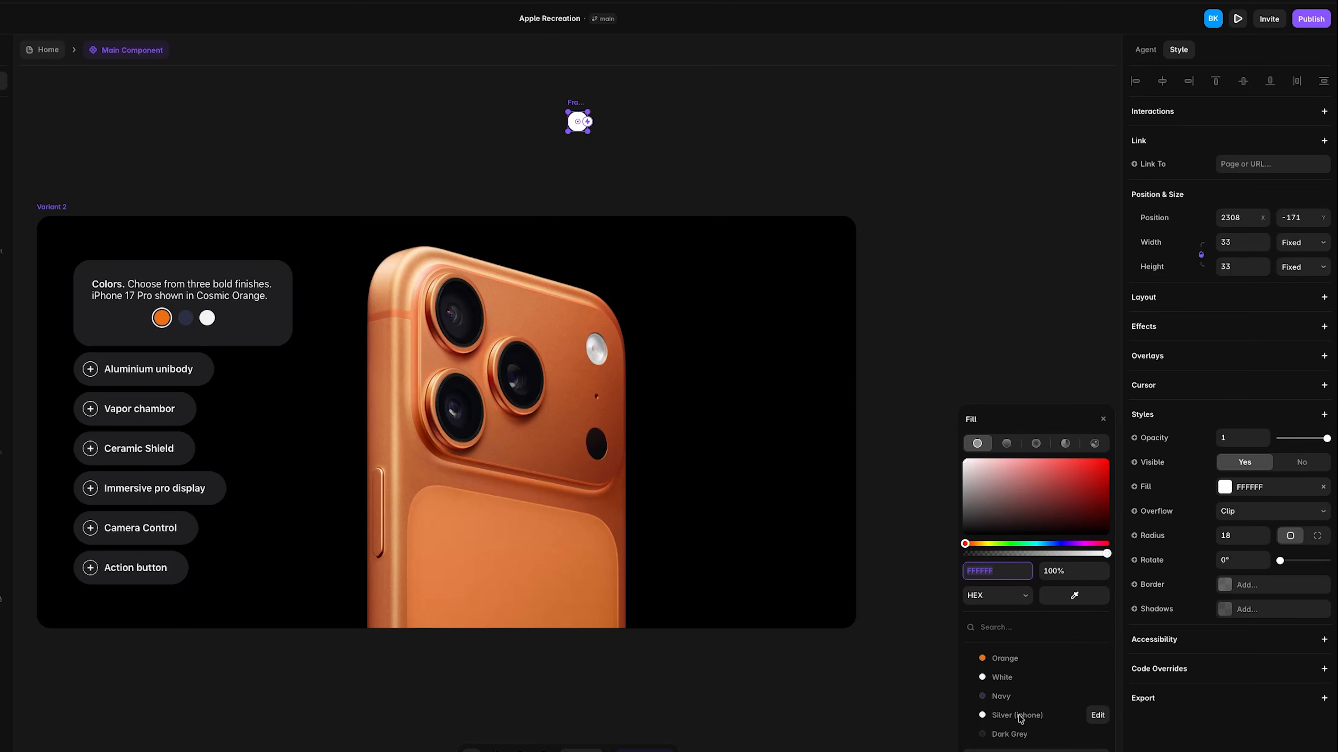
{"action": "left_click", "coordinate": [1017, 735]}
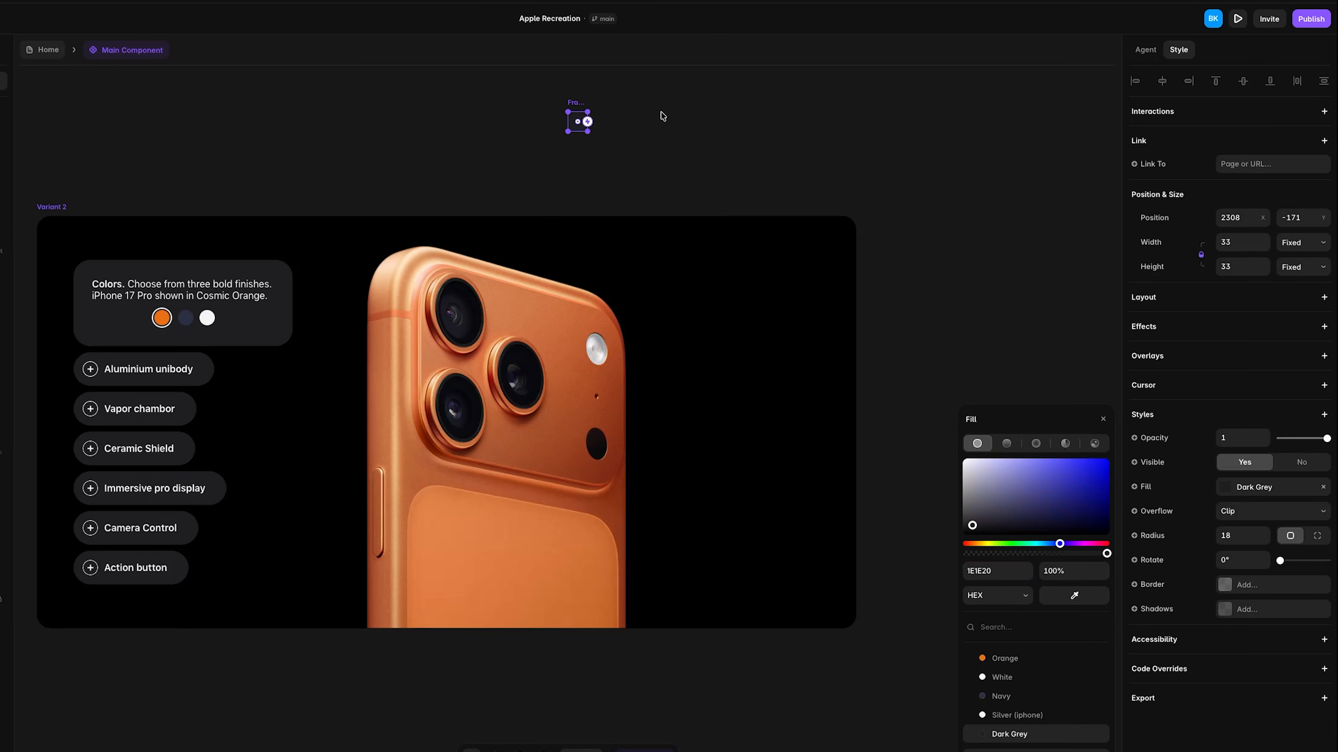
Move the dark grey circle into Variant 2 and set its position type to Absolute.
{"action": "left_click", "coordinate": [574, 113]}
{"action": "left_click_drag", "start_coordinate": [575, 108], "coordinate": [84, 588]}
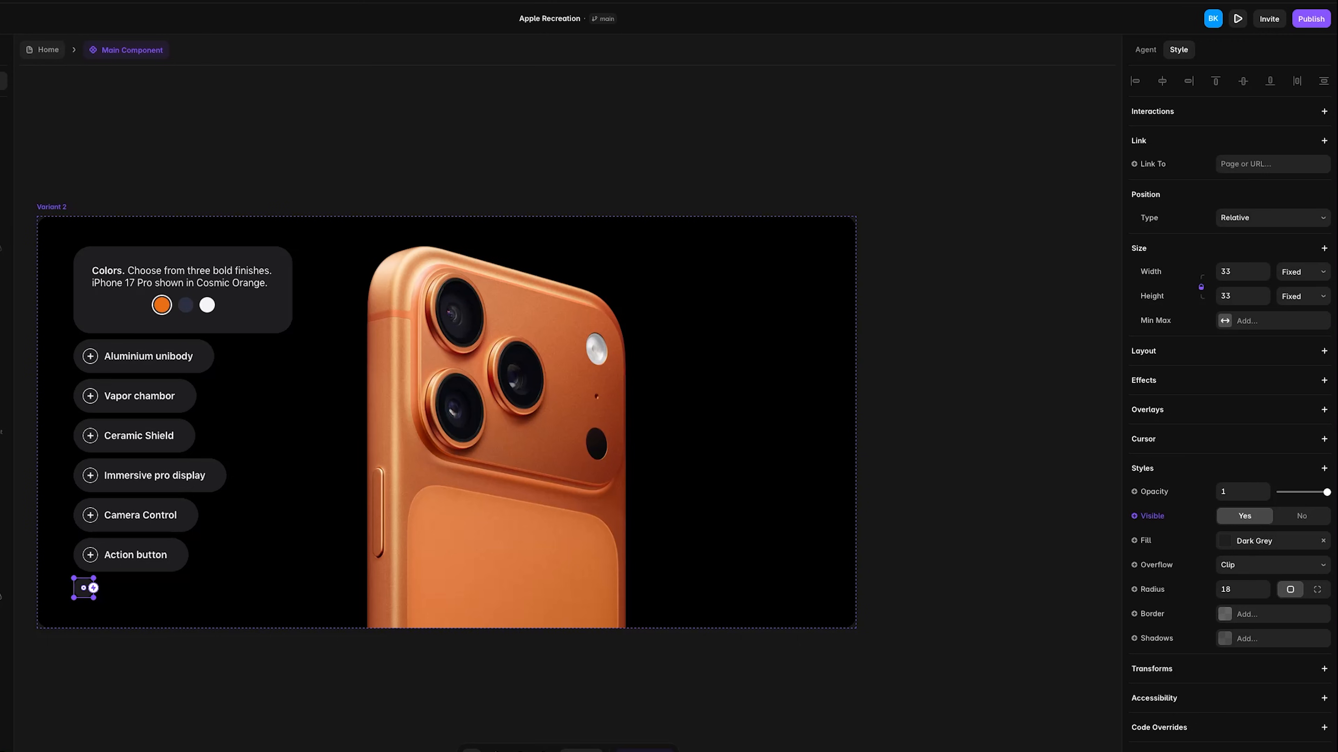
{"action": "left_click", "coordinate": [1247, 218]}
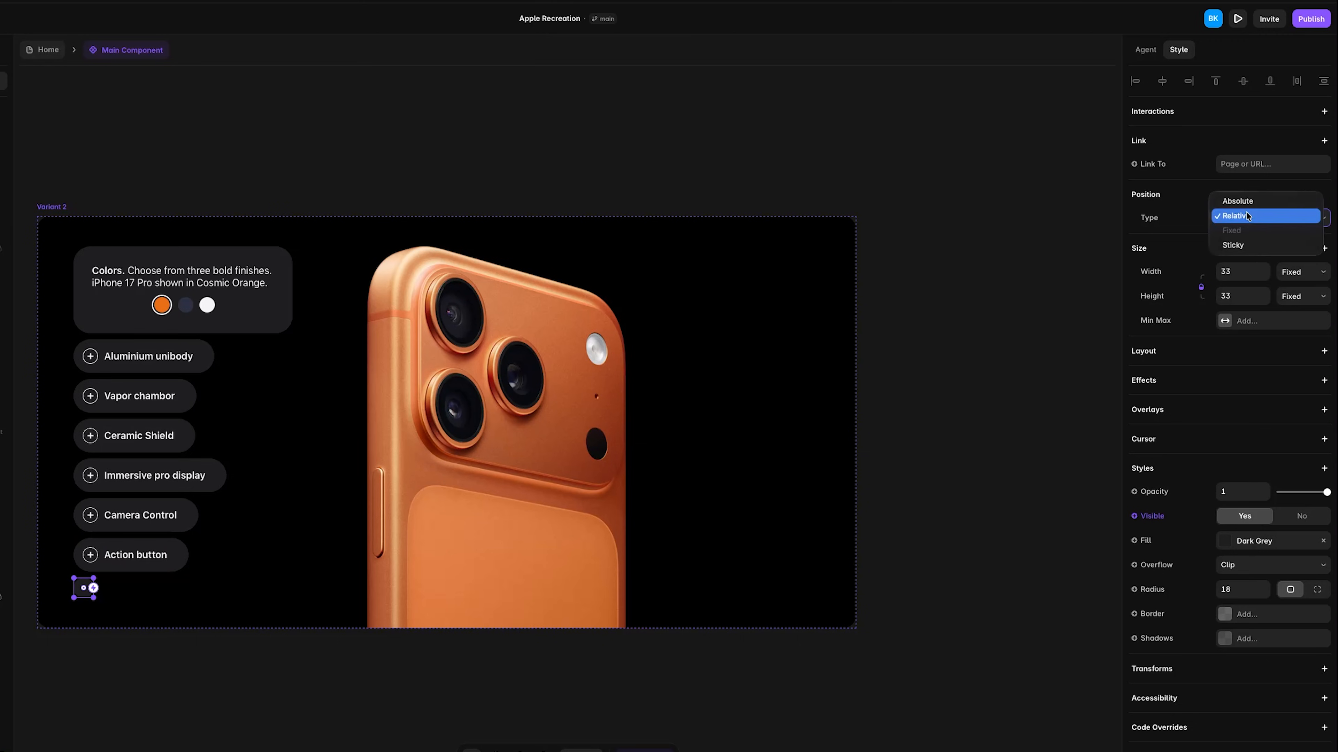
{"action": "left_click", "coordinate": [1246, 203]}
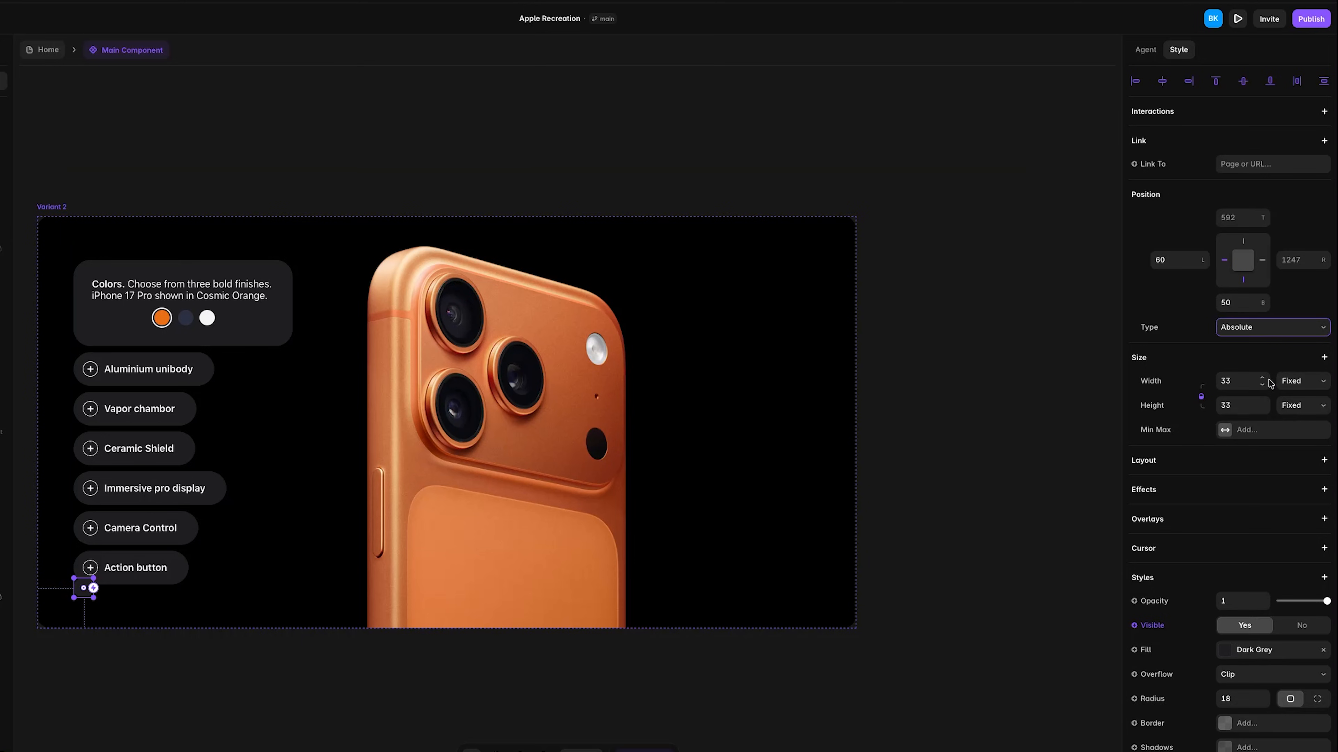
Size the circle 30 by 30 and place it in Variant 2's upper-right corner, 30 from the top and right edges.
{"action": "left_click", "coordinate": [1301, 254]}
{"action": "type", "text": "30"}
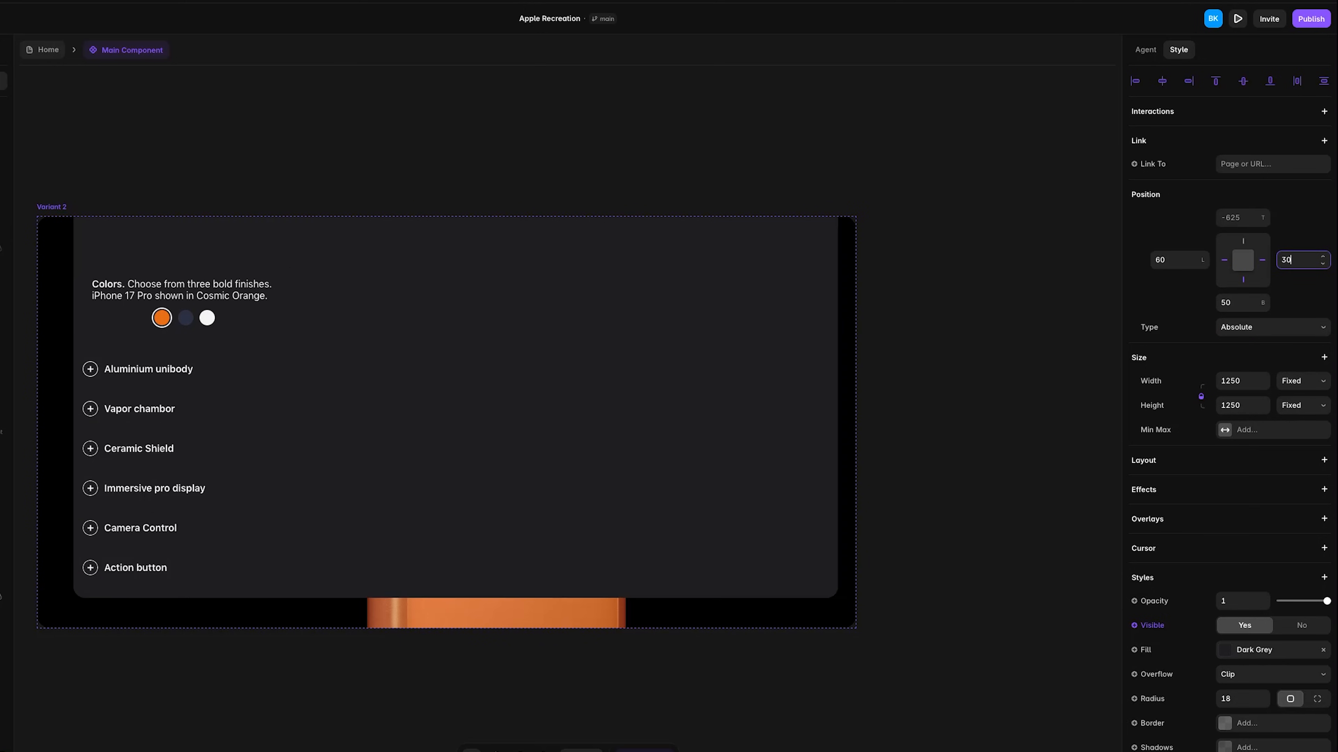
{"action": "left_click", "coordinate": [1237, 217]}
{"action": "type", "text": "30"}
{"action": "left_click", "coordinate": [1235, 405]}
{"action": "type", "text": "30"}
{"action": "left_click", "coordinate": [84, 242]}
{"action": "left_click_drag", "start_coordinate": [81, 247], "coordinate": [833, 246]}
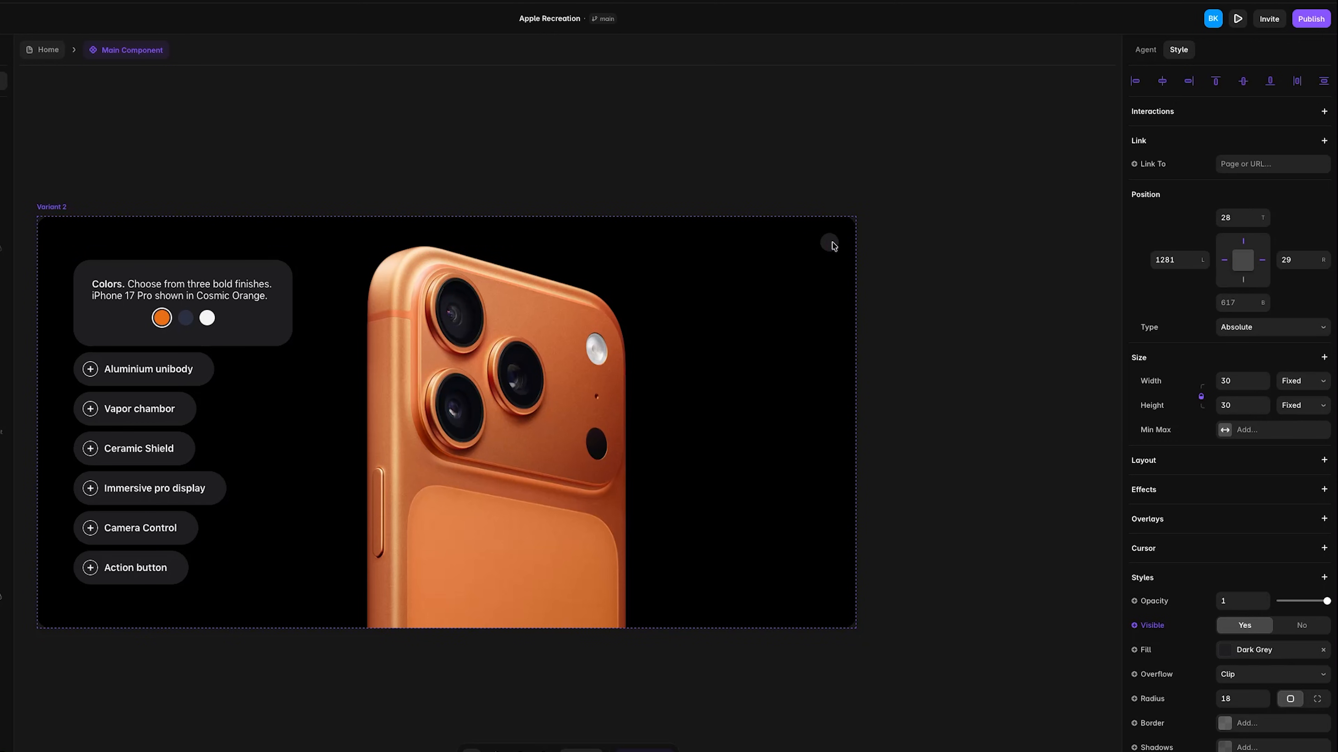
{"action": "left_click", "coordinate": [831, 241]}
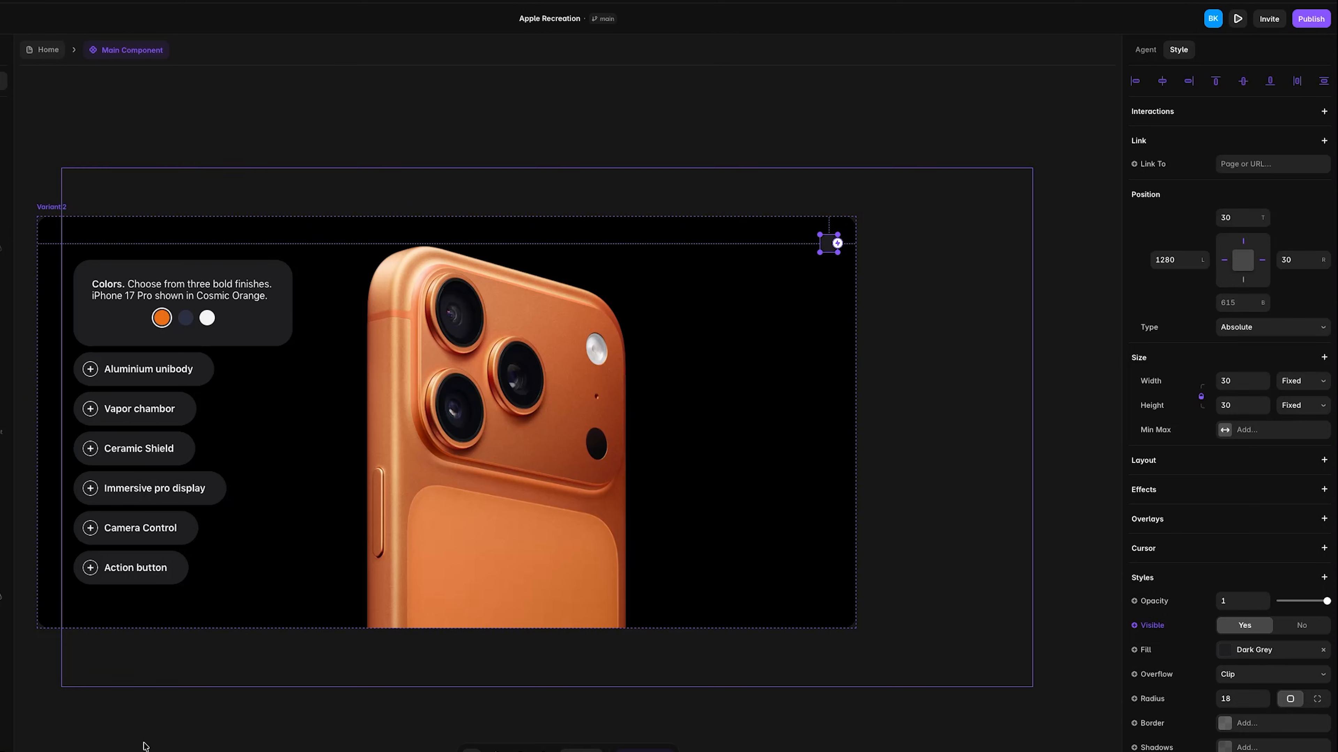
{"action": "left_click", "coordinate": [946, 246]}
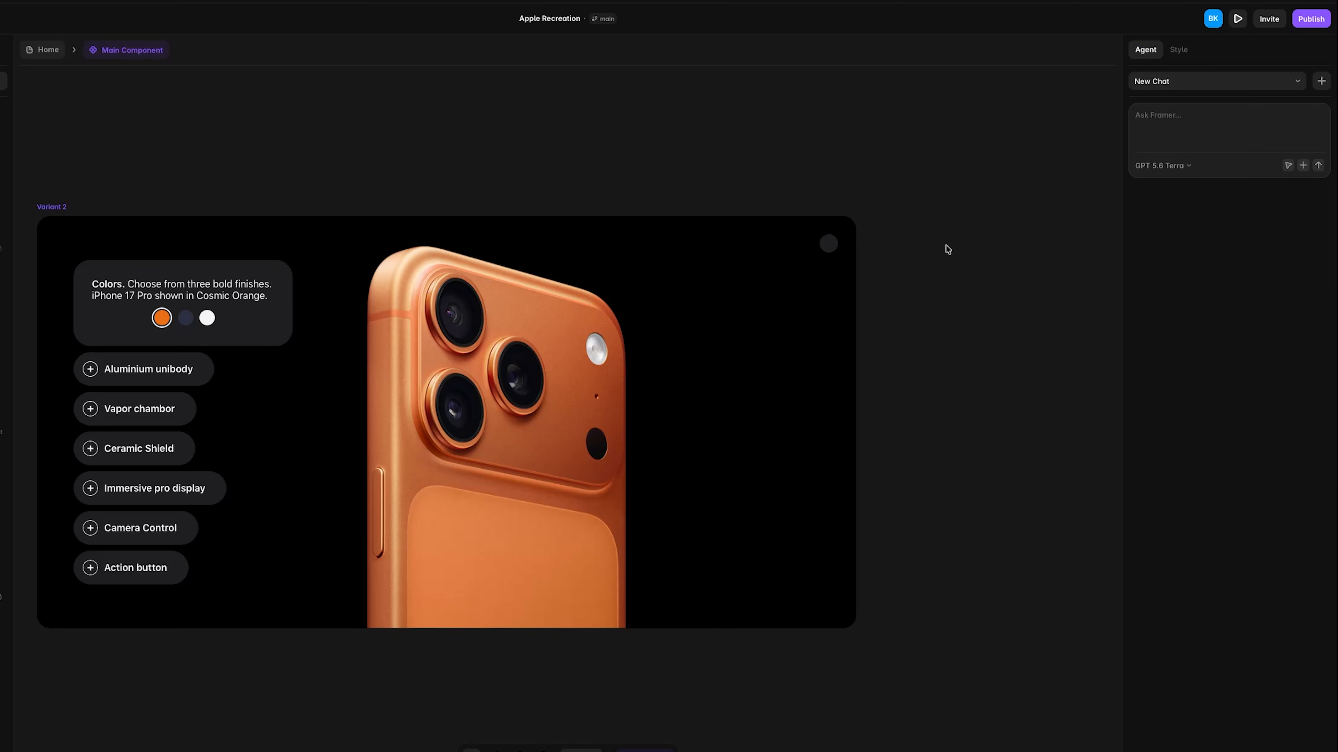
Enlarge the corner circle in Variant 2 to 35 by 35, offset 25 from the top and right edges.
{"action": "left_click", "coordinate": [829, 243]}
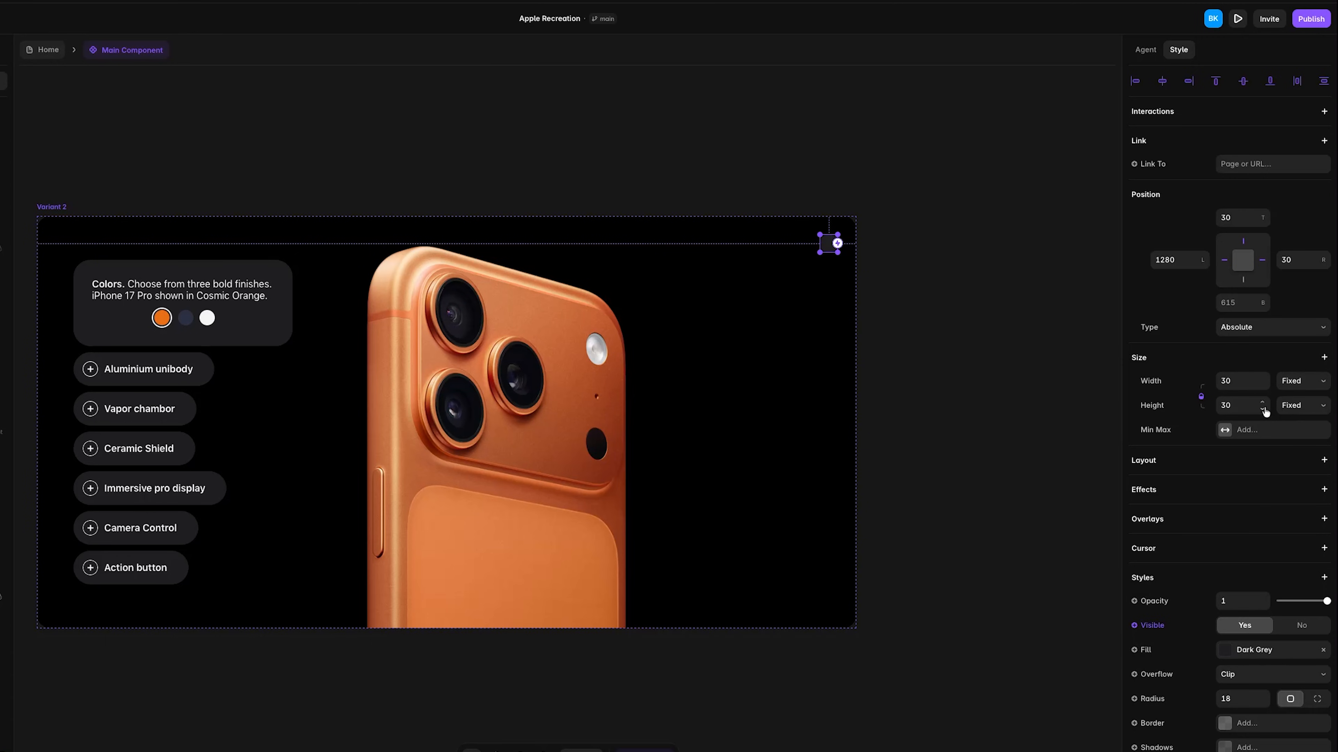
{"action": "left_click", "coordinate": [1260, 377]}
{"action": "left_click", "coordinate": [1260, 377]}
{"action": "left_click", "coordinate": [1261, 377]}
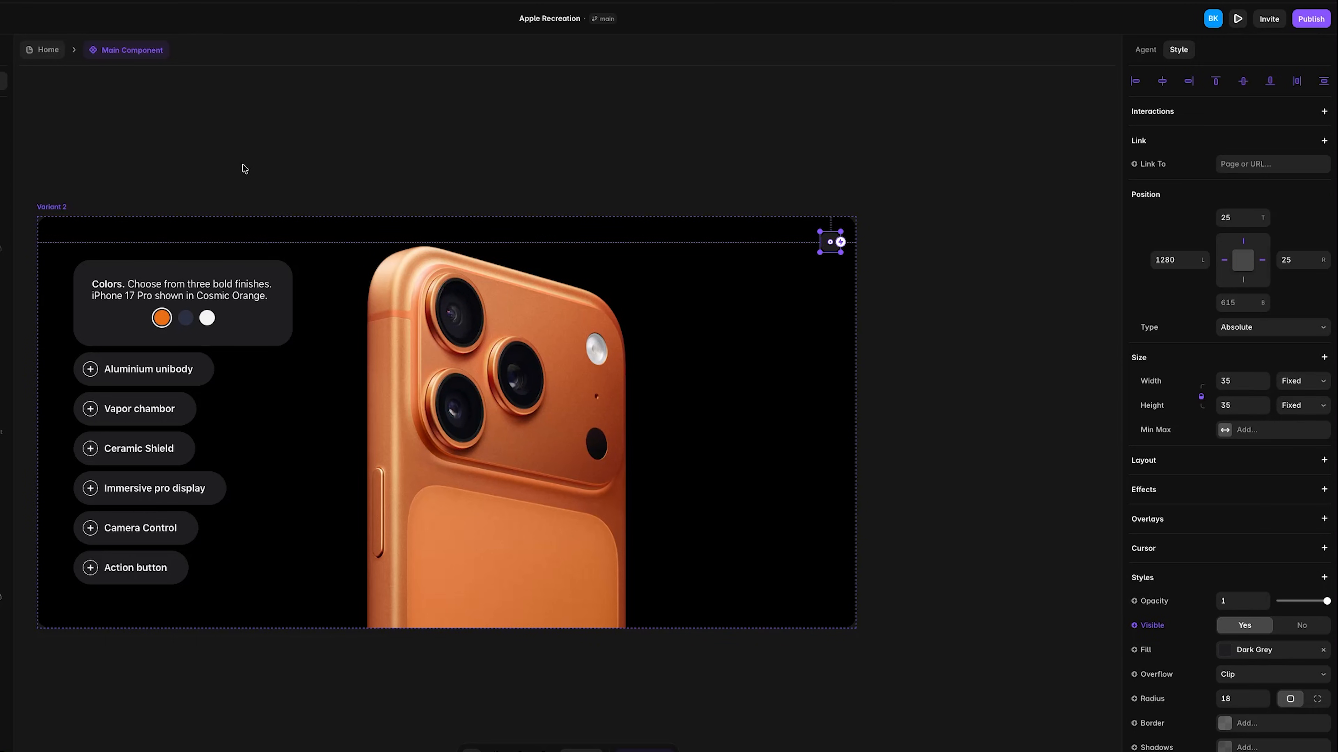
{"action": "left_click", "coordinate": [245, 170]}
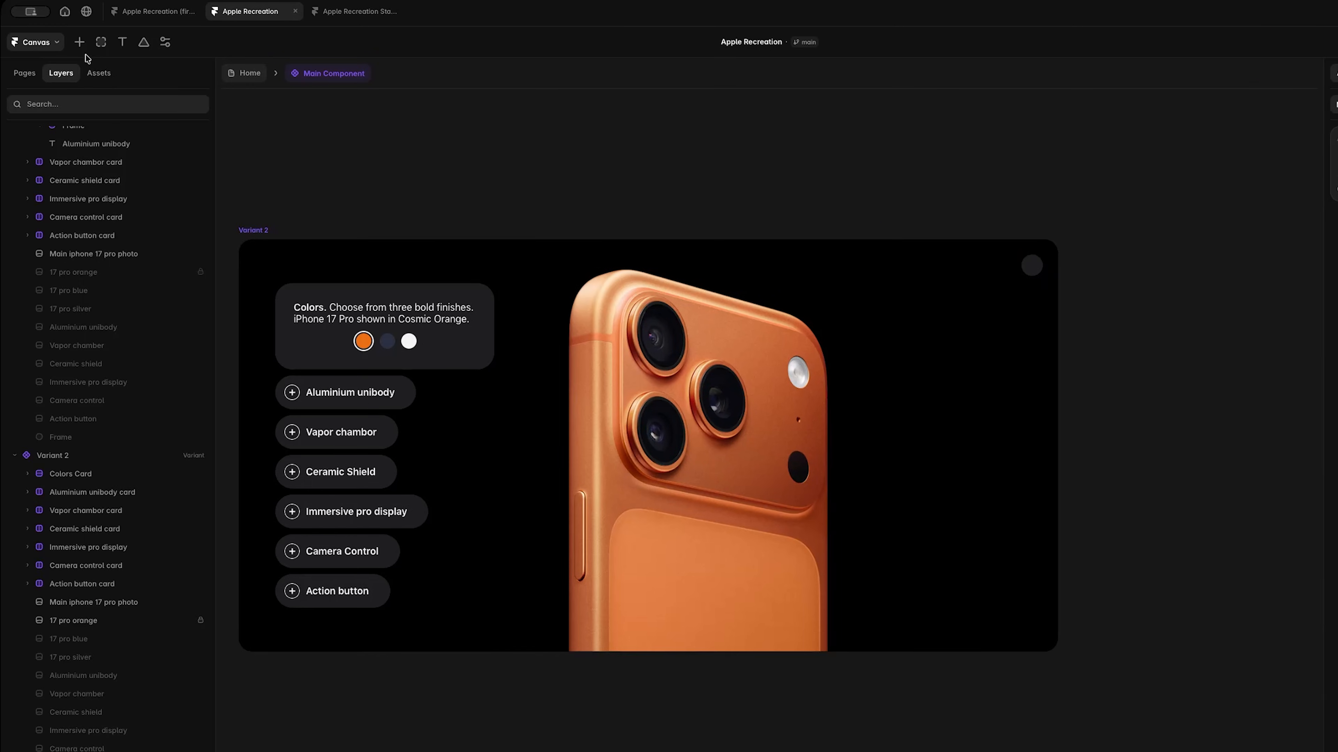
Insert an Iconic icon and change it to the Close icon.
{"action": "left_click", "coordinate": [79, 42]}
{"action": "mouse_move", "coordinate": [62, 124]}
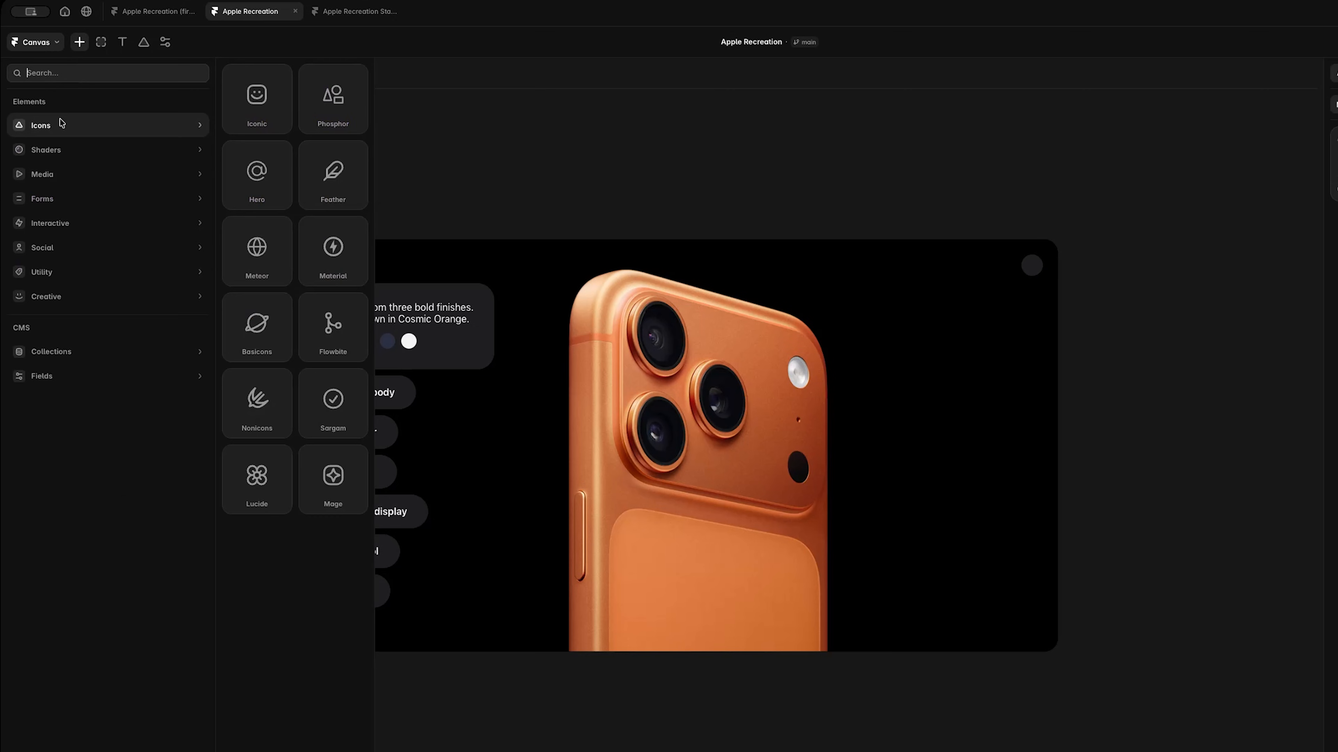
{"action": "left_click", "coordinate": [266, 115]}
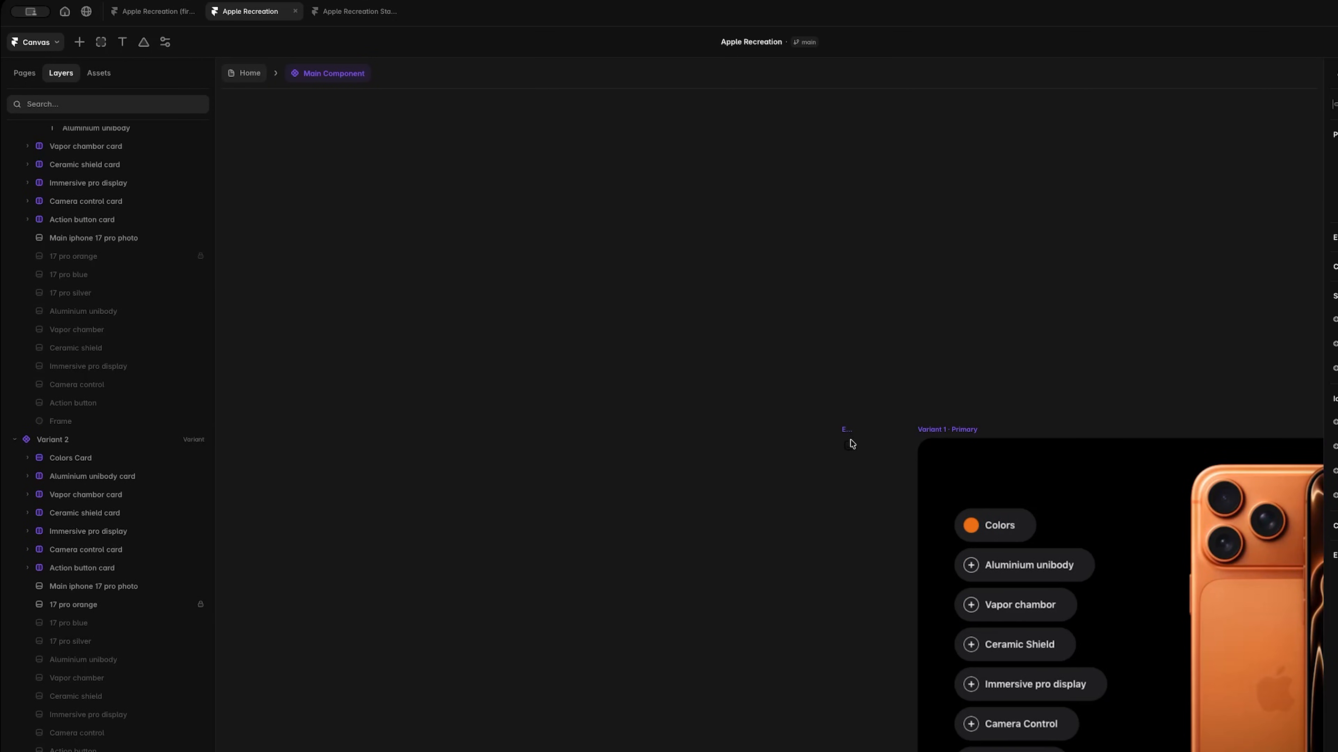
{"action": "left_click", "coordinate": [1237, 378]}
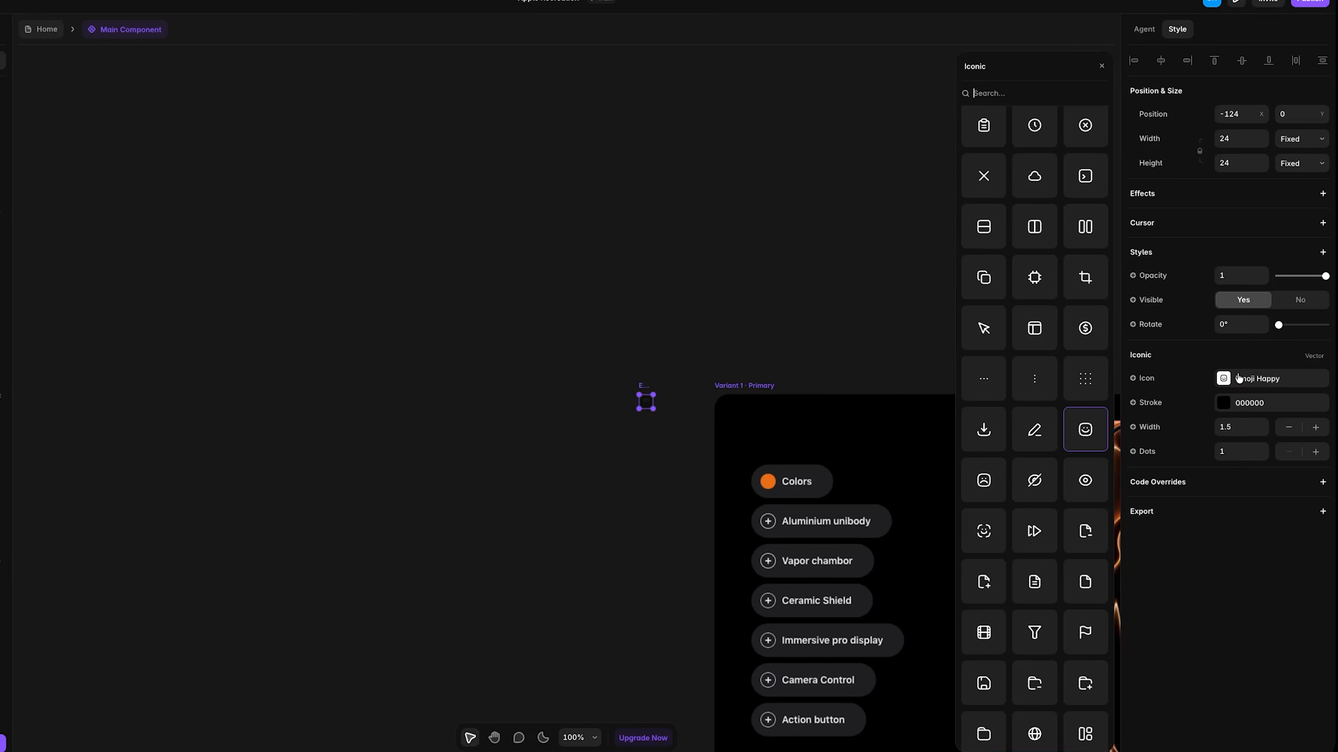
{"action": "left_click", "coordinate": [983, 176]}
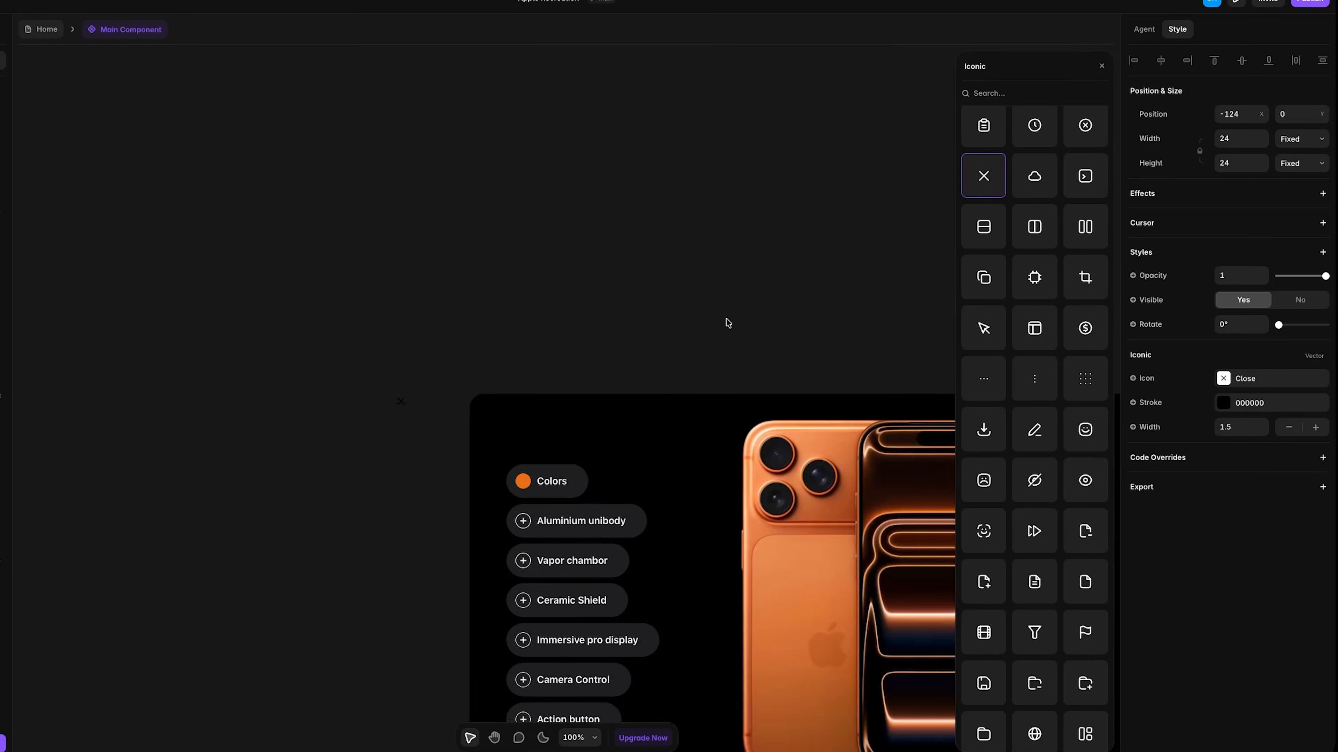
Cut the Close icon, give the corner circle in Variant 2 a centered stack layout, and paste the icon into it.
{"action": "scroll", "coordinate": [726, 318], "scroll_direction": "right", "scroll_amount": 4}
{"action": "left_click", "coordinate": [200, 360]}
{"action": "left_click", "coordinate": [181, 399]}
{"action": "key", "text": "super+x"}
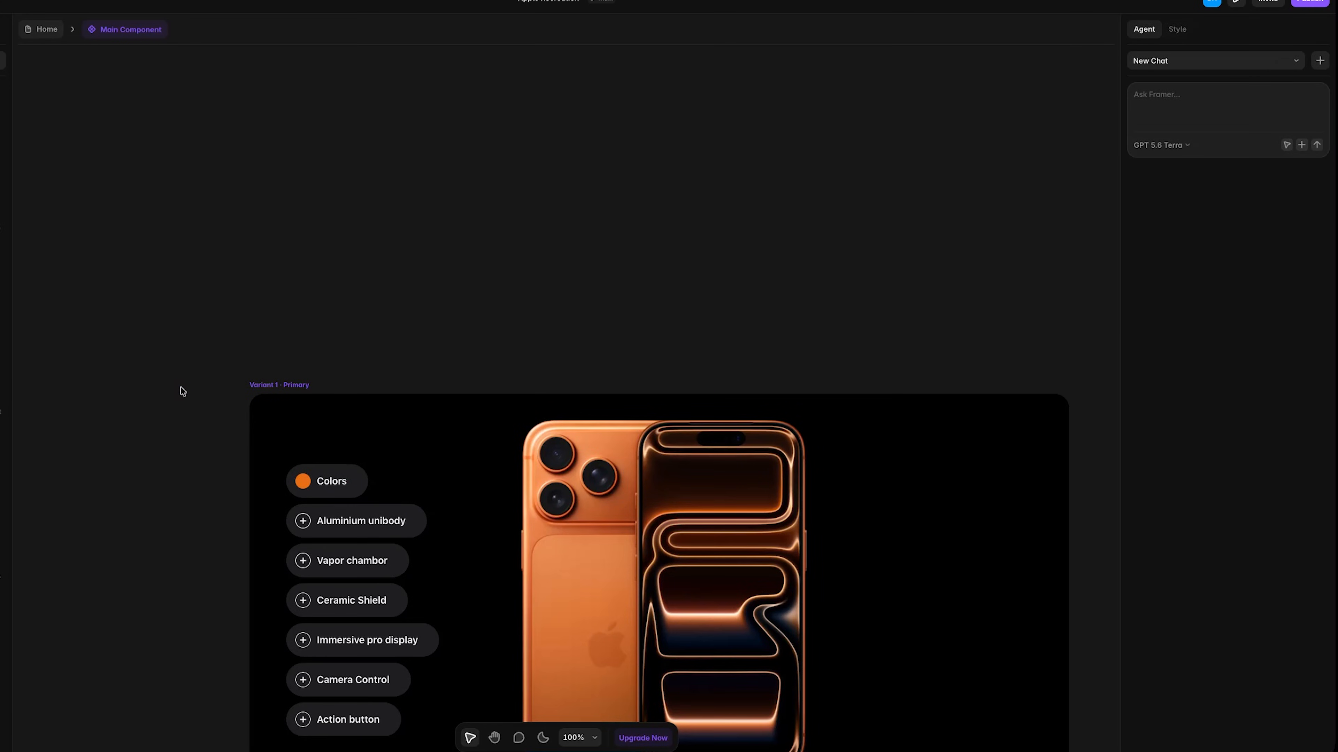
{"action": "scroll", "coordinate": [181, 389], "scroll_direction": "right", "scroll_amount": 10}
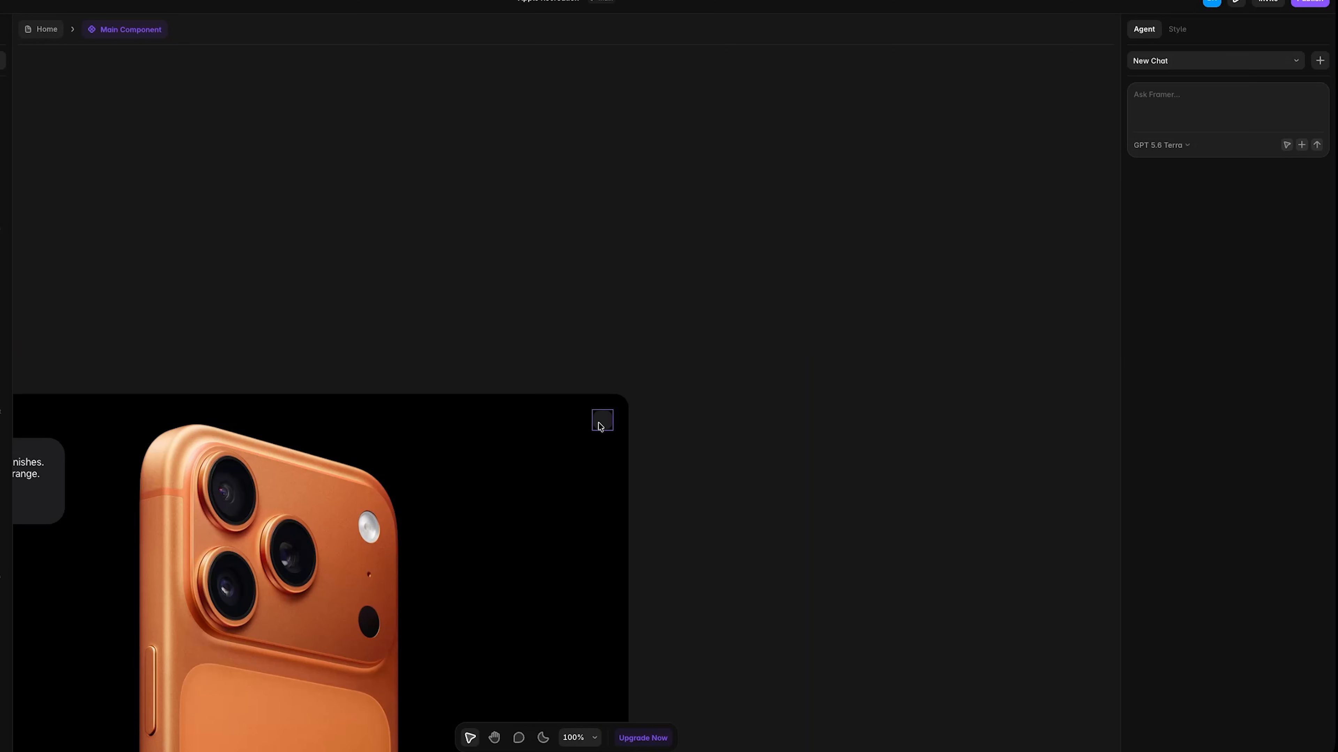
{"action": "left_click", "coordinate": [600, 425]}
{"action": "left_click", "coordinate": [1192, 450]}
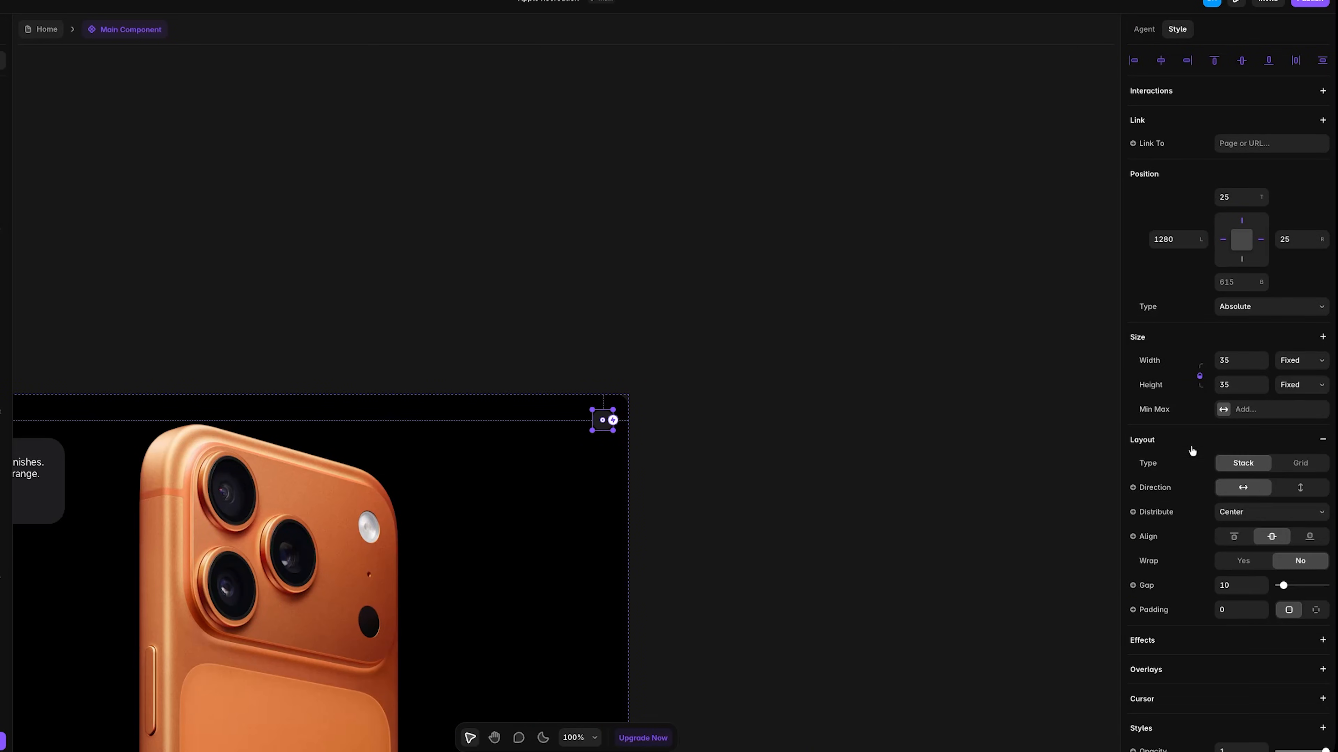
{"action": "key", "text": "super+z"}
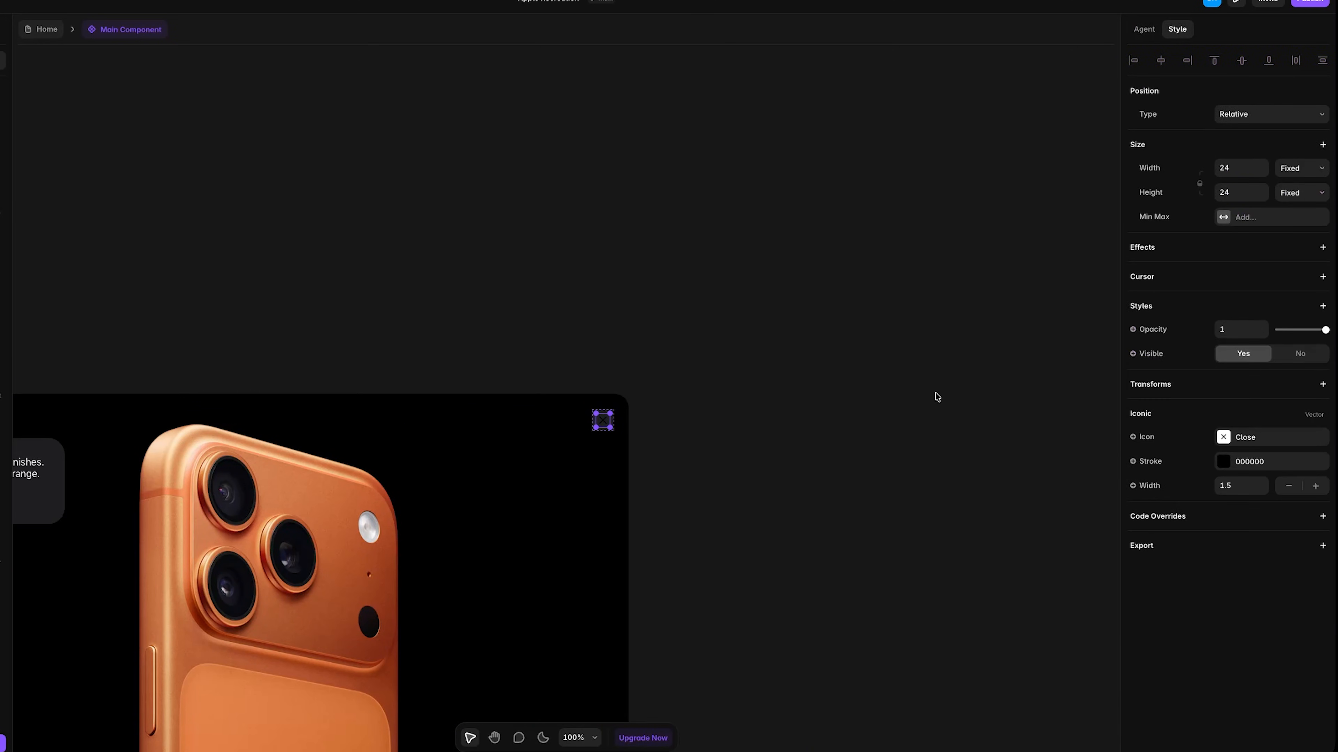
Set the Close icon's stroke to the White color style.
{"action": "left_click", "coordinate": [1223, 463]}
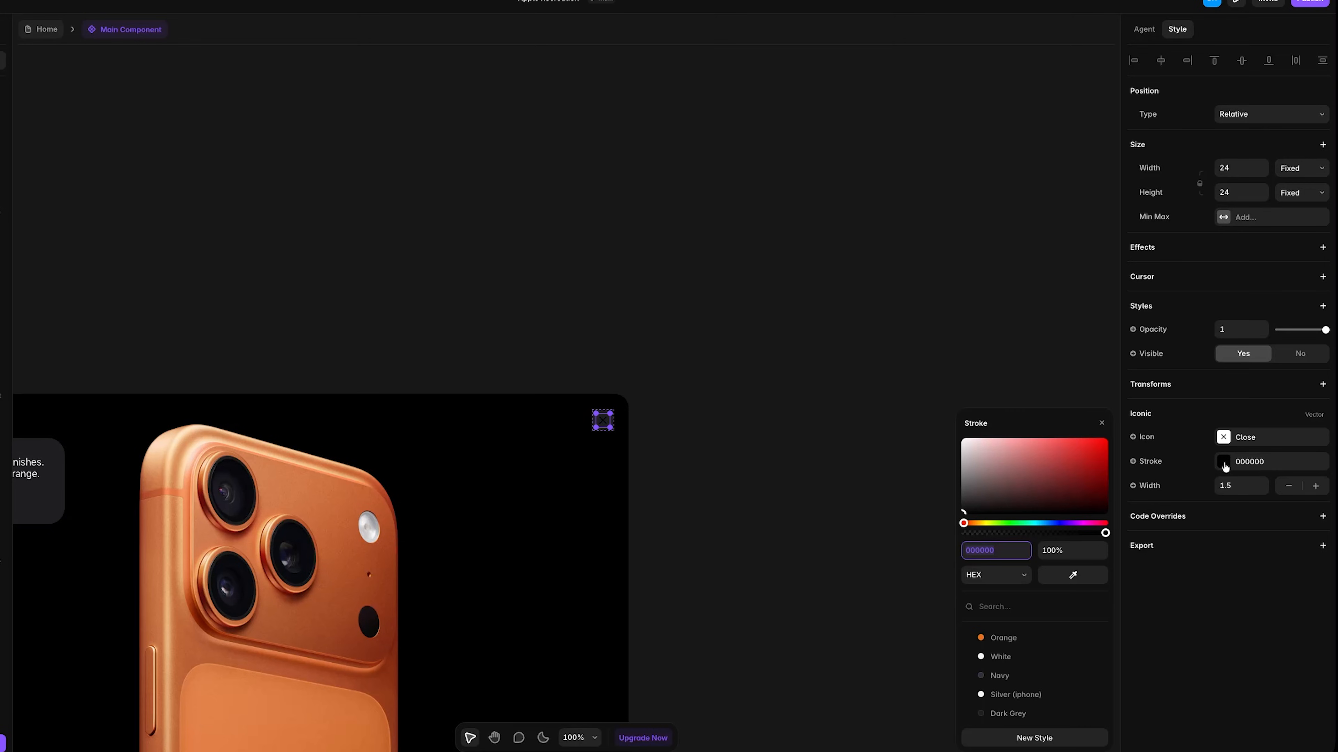
{"action": "left_click", "coordinate": [1000, 657]}
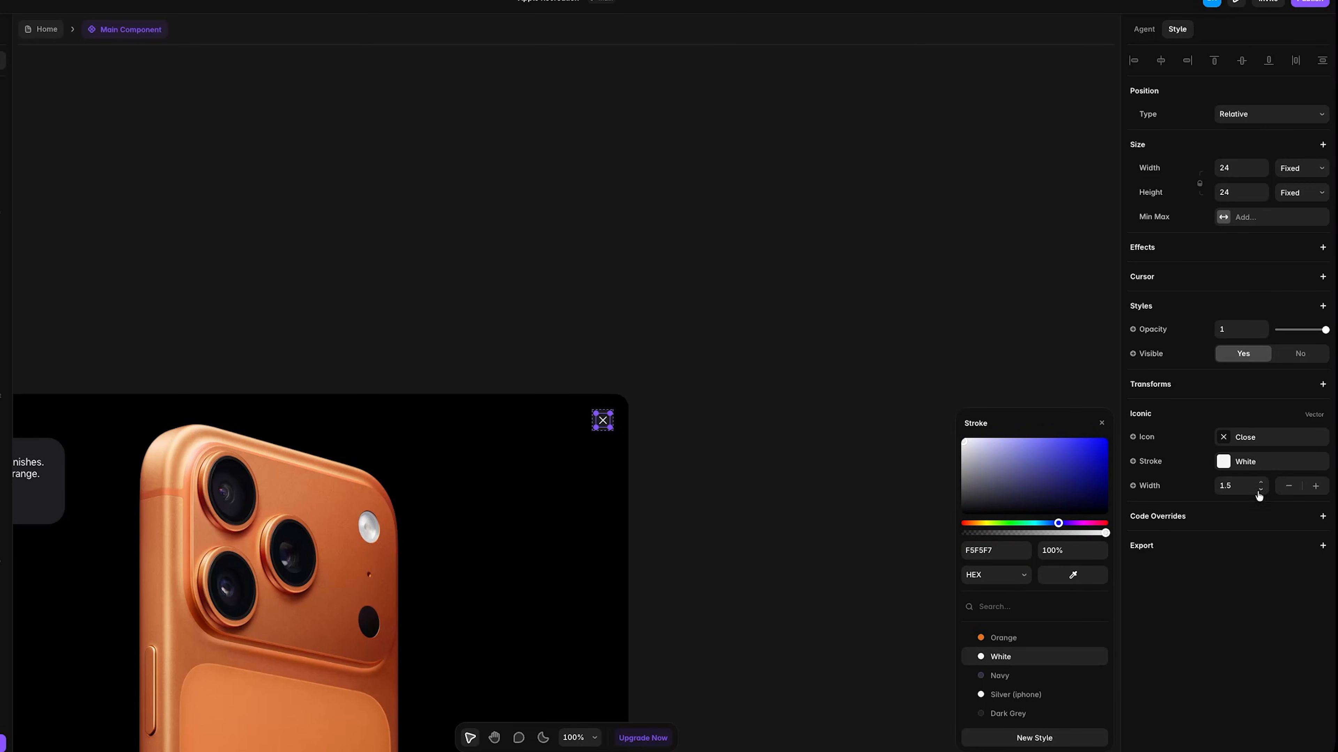
{"action": "left_click", "coordinate": [703, 345]}
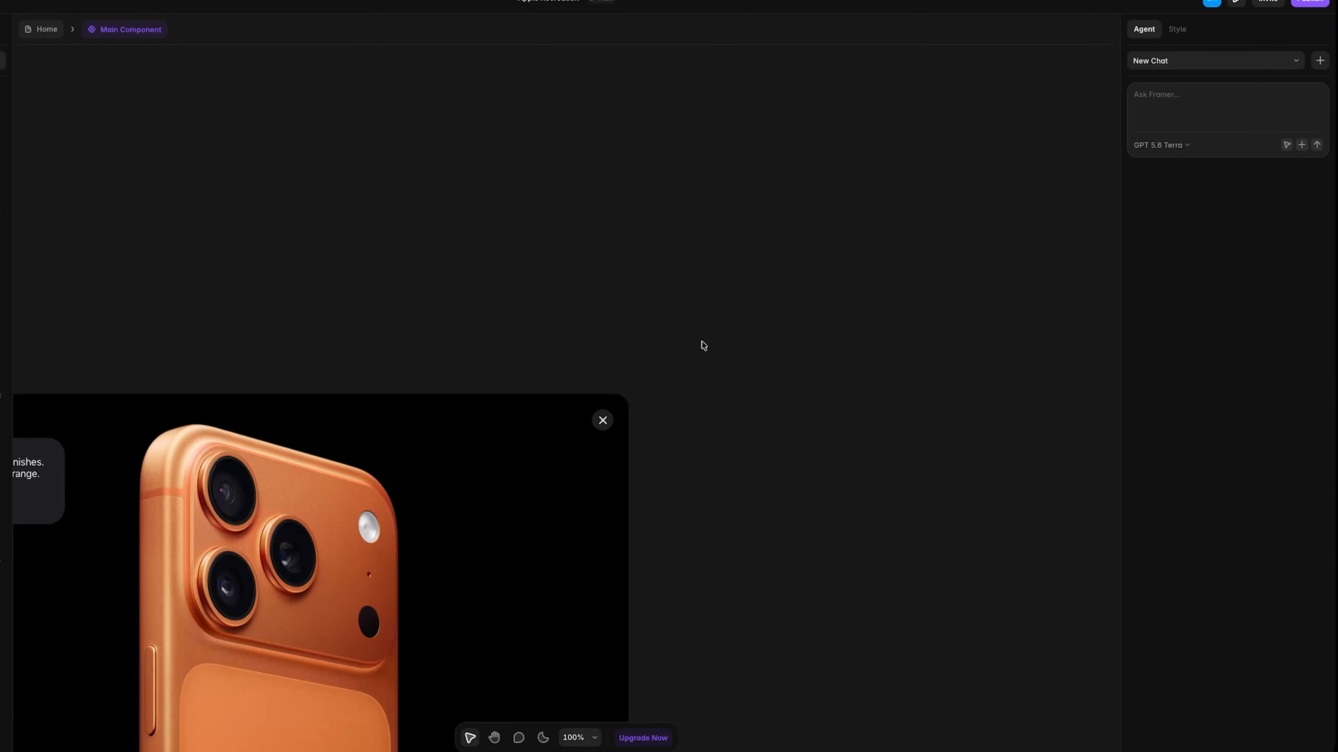
Rename the stack holding the Close icon in Variant 2 as Close button.
{"action": "scroll", "coordinate": [706, 349], "scroll_direction": "left", "scroll_amount": 10}
{"action": "scroll", "coordinate": [706, 349], "scroll_direction": "down", "scroll_amount": 3}
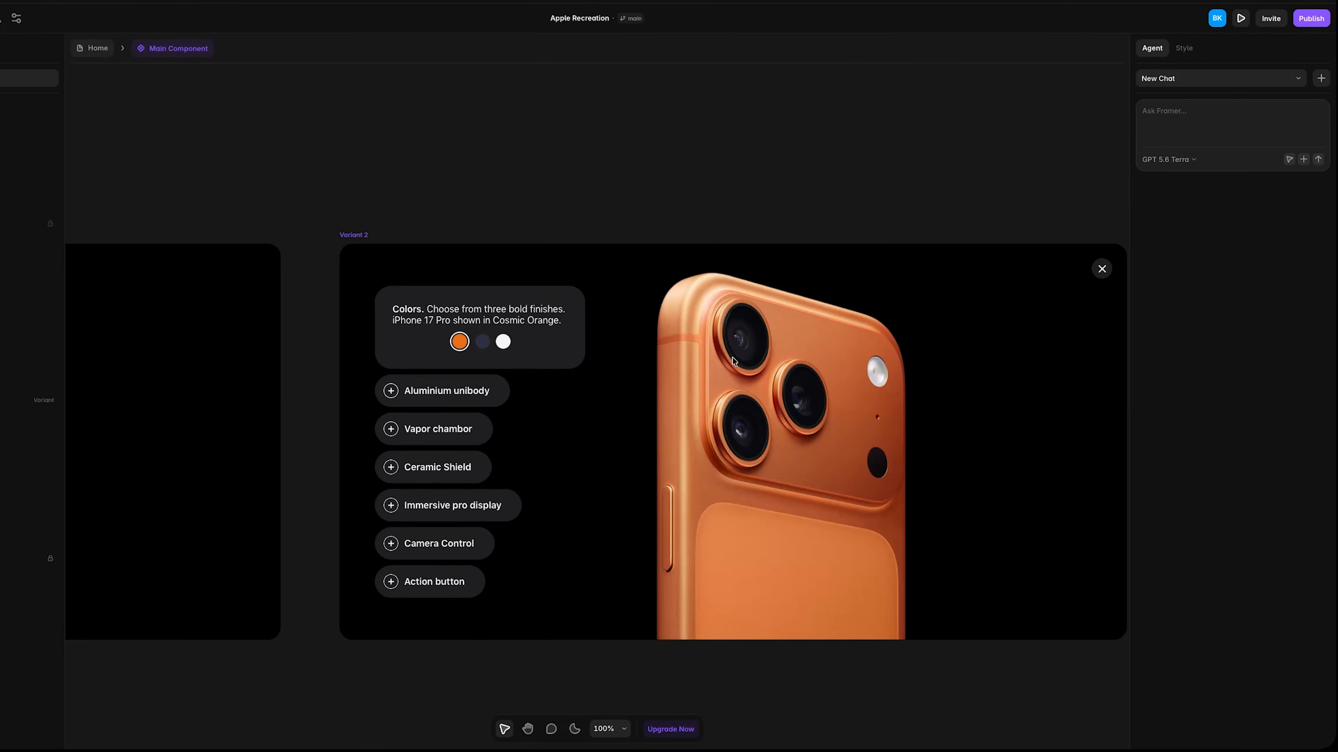
{"action": "left_click", "coordinate": [1054, 291]}
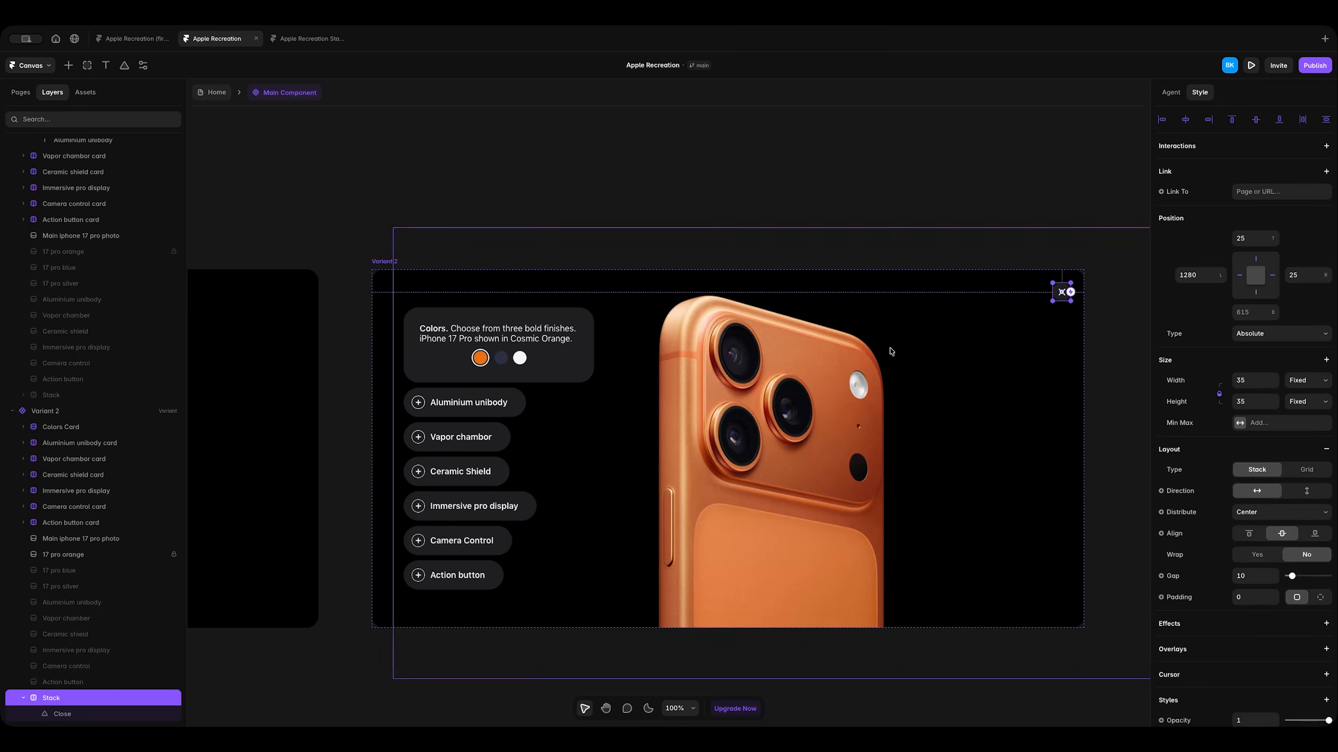
{"action": "double_click", "coordinate": [87, 696]}
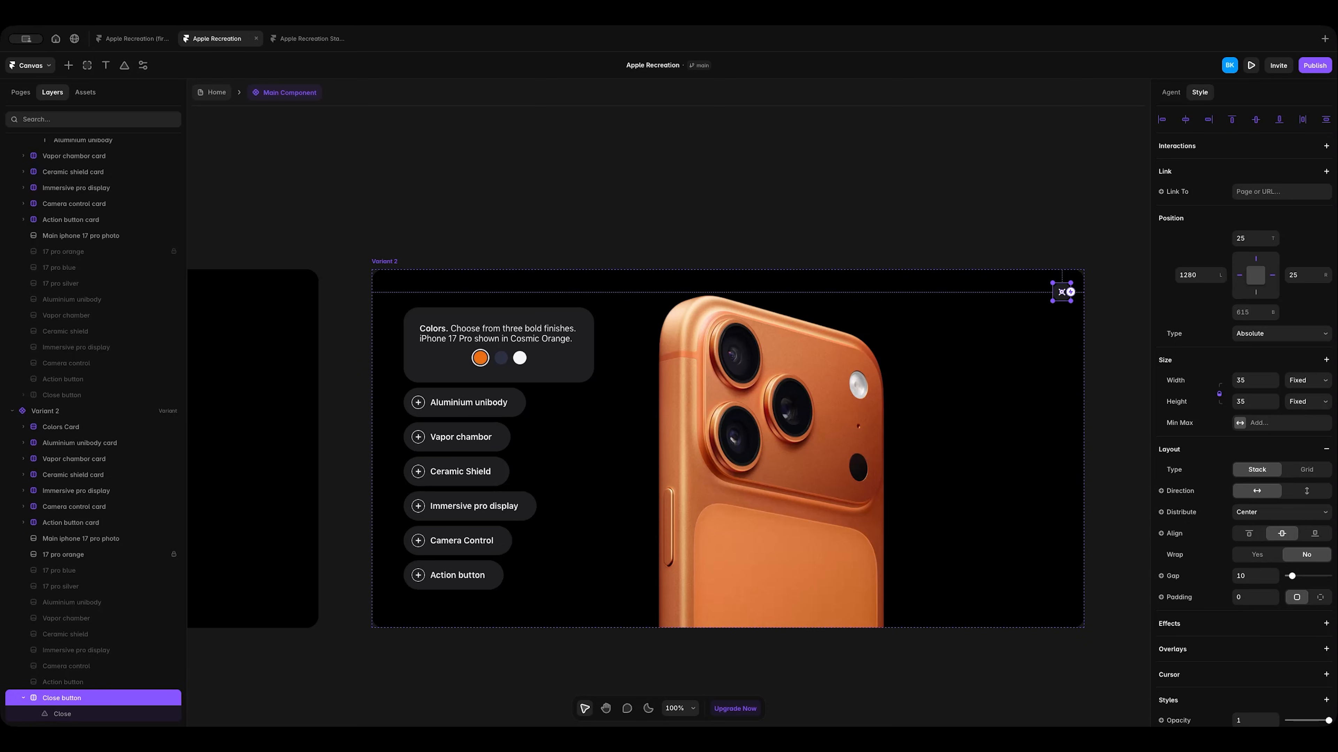
Give the Close button in Variant 2 a click transition that sets the component to Variant 1.
{"action": "scroll", "coordinate": [935, 215], "scroll_direction": "right", "scroll_amount": 5}
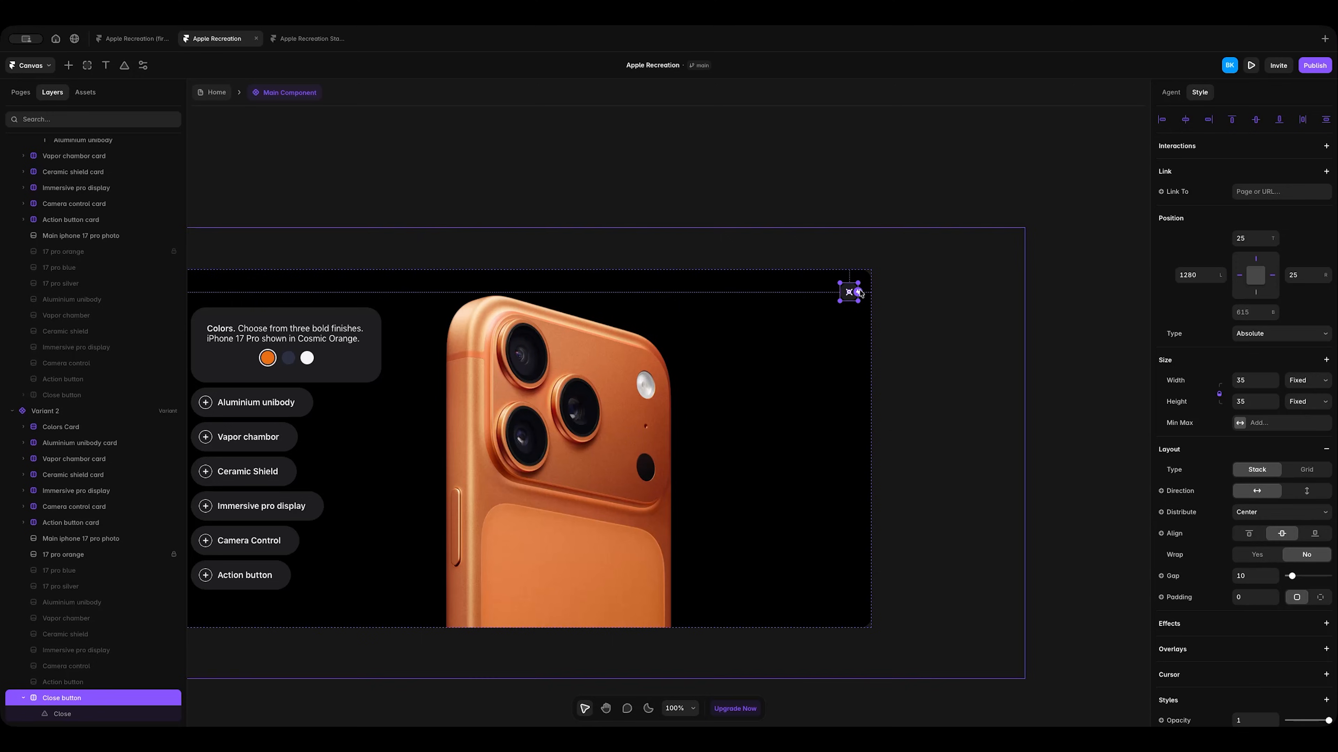
{"action": "scroll", "coordinate": [858, 293], "scroll_direction": "down", "scroll_amount": 5}
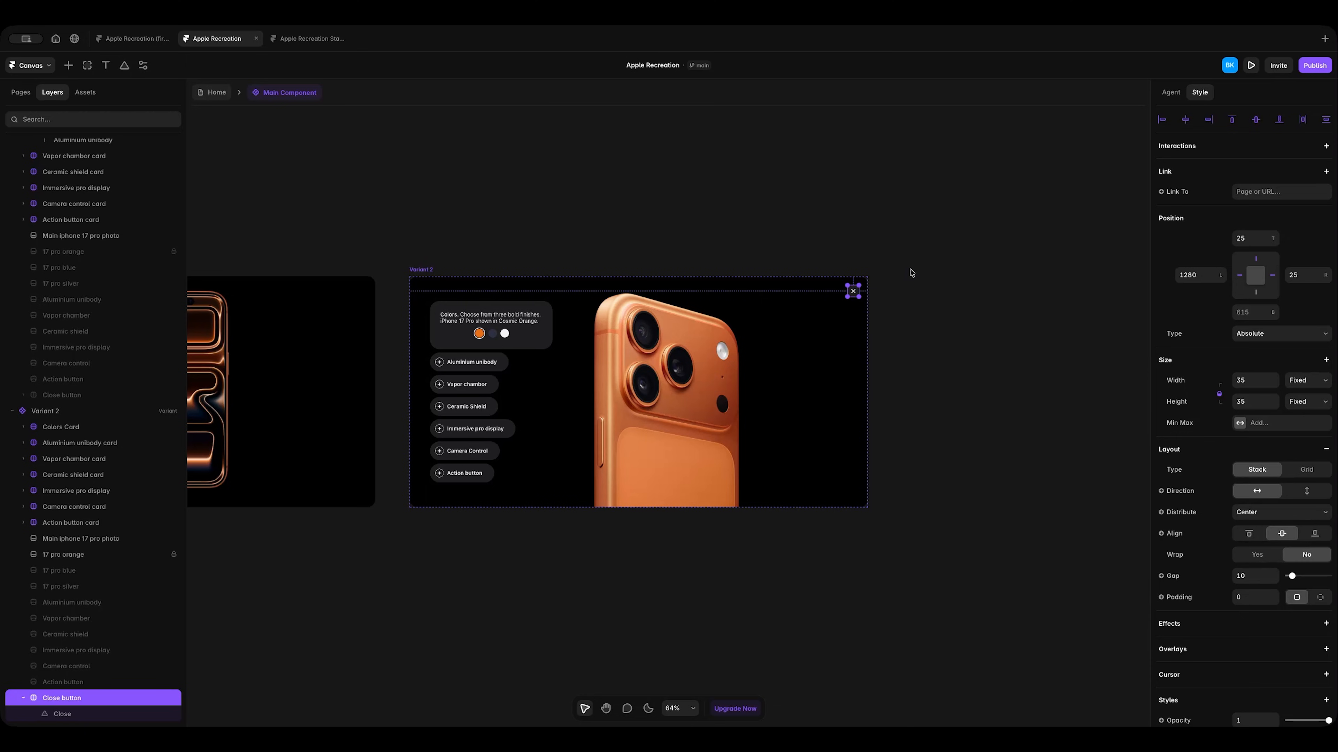
{"action": "left_click", "coordinate": [1314, 146]}
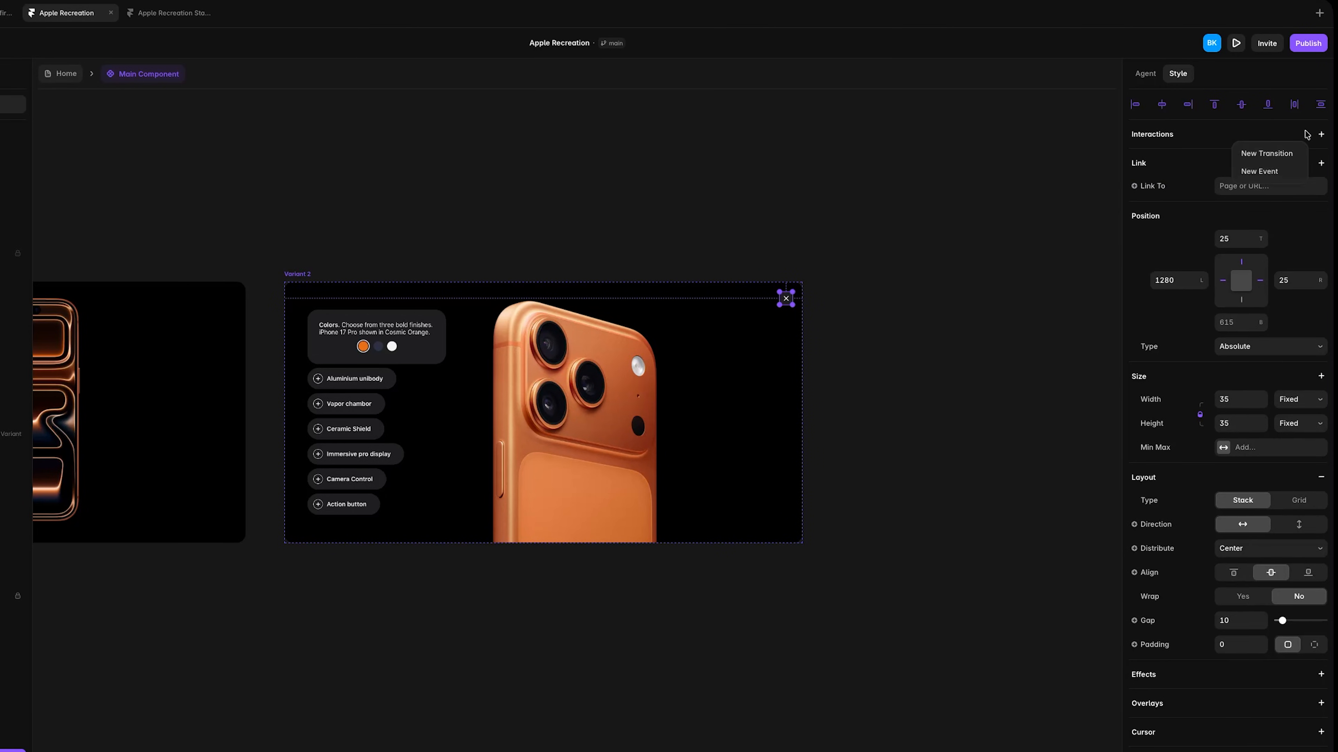
{"action": "left_click", "coordinate": [1267, 153]}
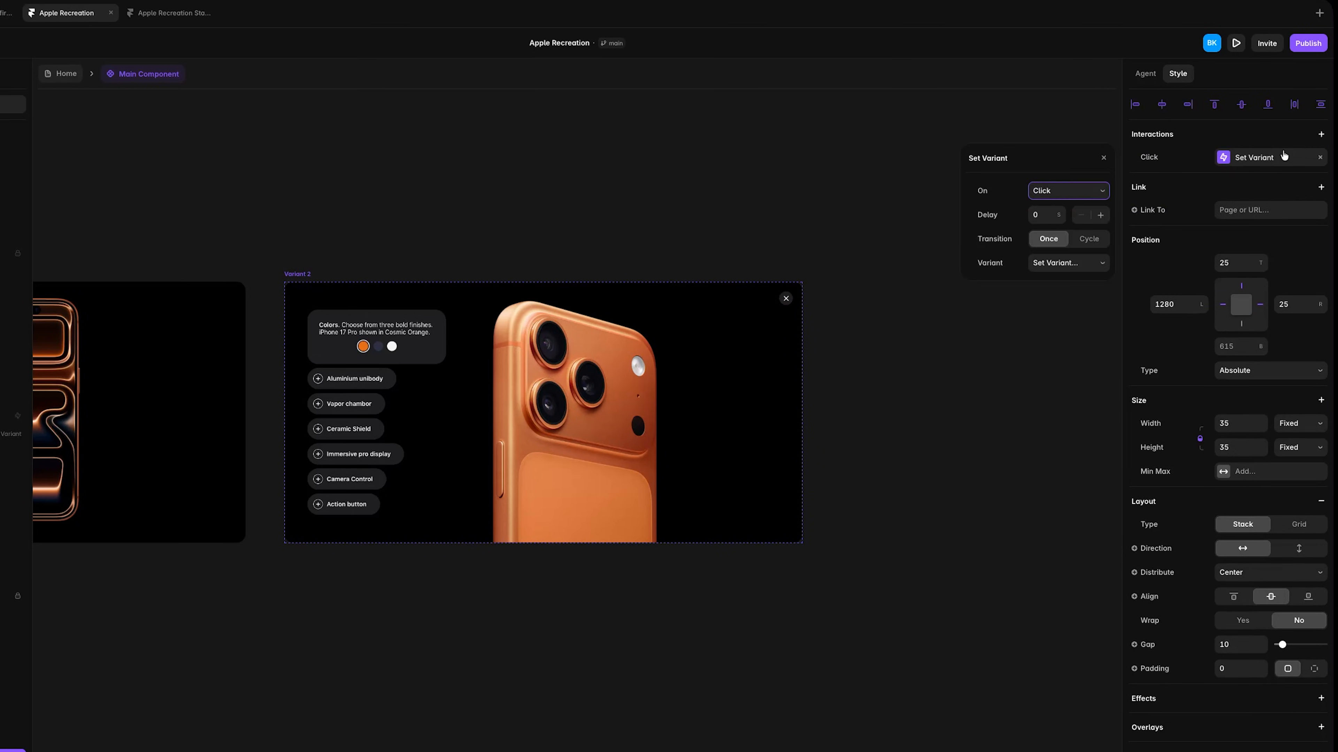
{"action": "left_click", "coordinate": [1059, 264]}
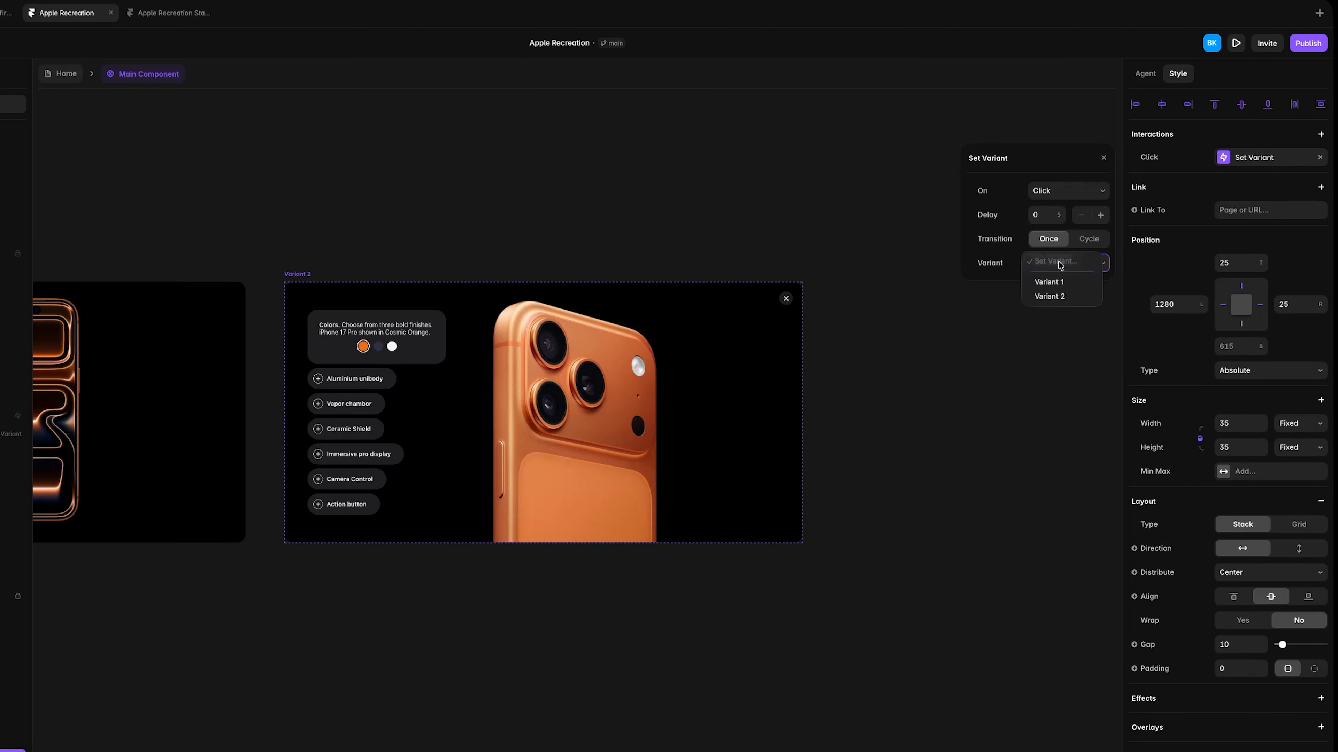
{"action": "left_click", "coordinate": [1057, 282]}
{"action": "scroll", "coordinate": [997, 342], "scroll_direction": "left", "scroll_amount": 6}
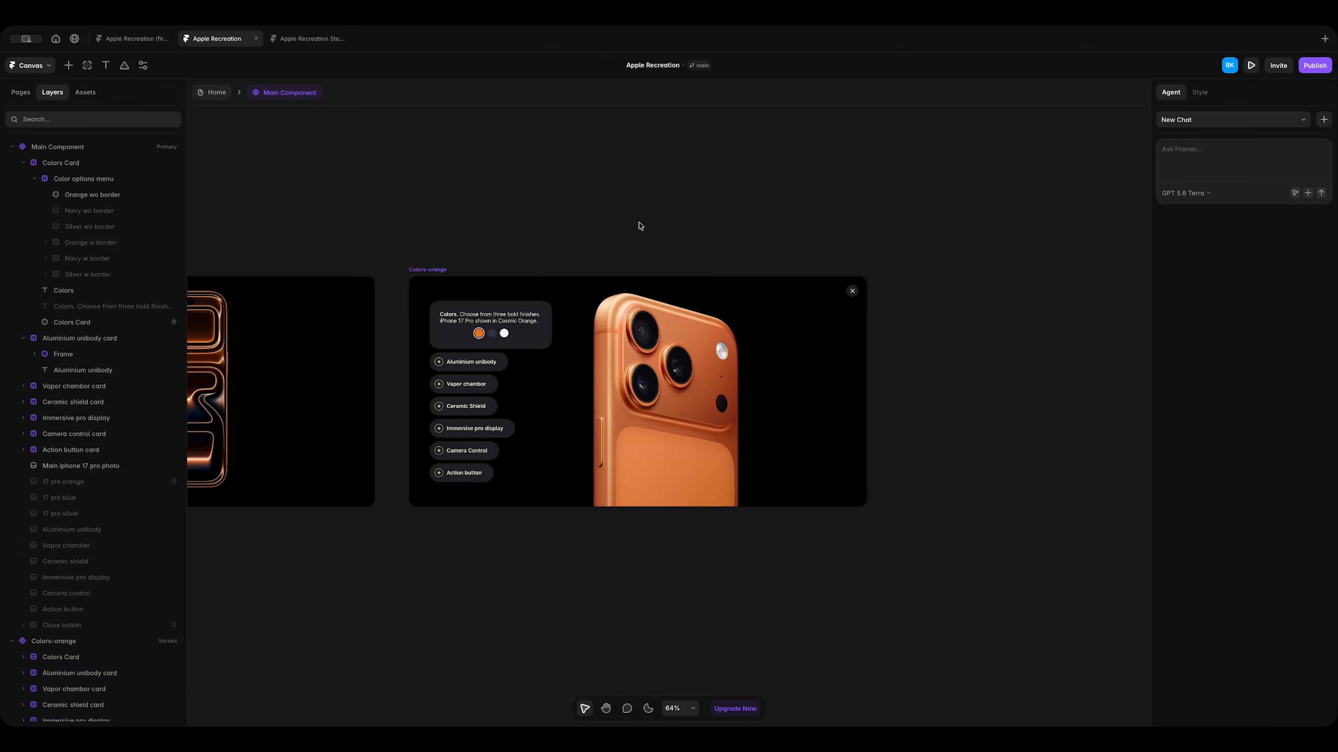
Add a new variant based on Colors-orange and rename it Colors-navy.
{"action": "scroll", "coordinate": [641, 225], "scroll_direction": "right", "scroll_amount": 5}
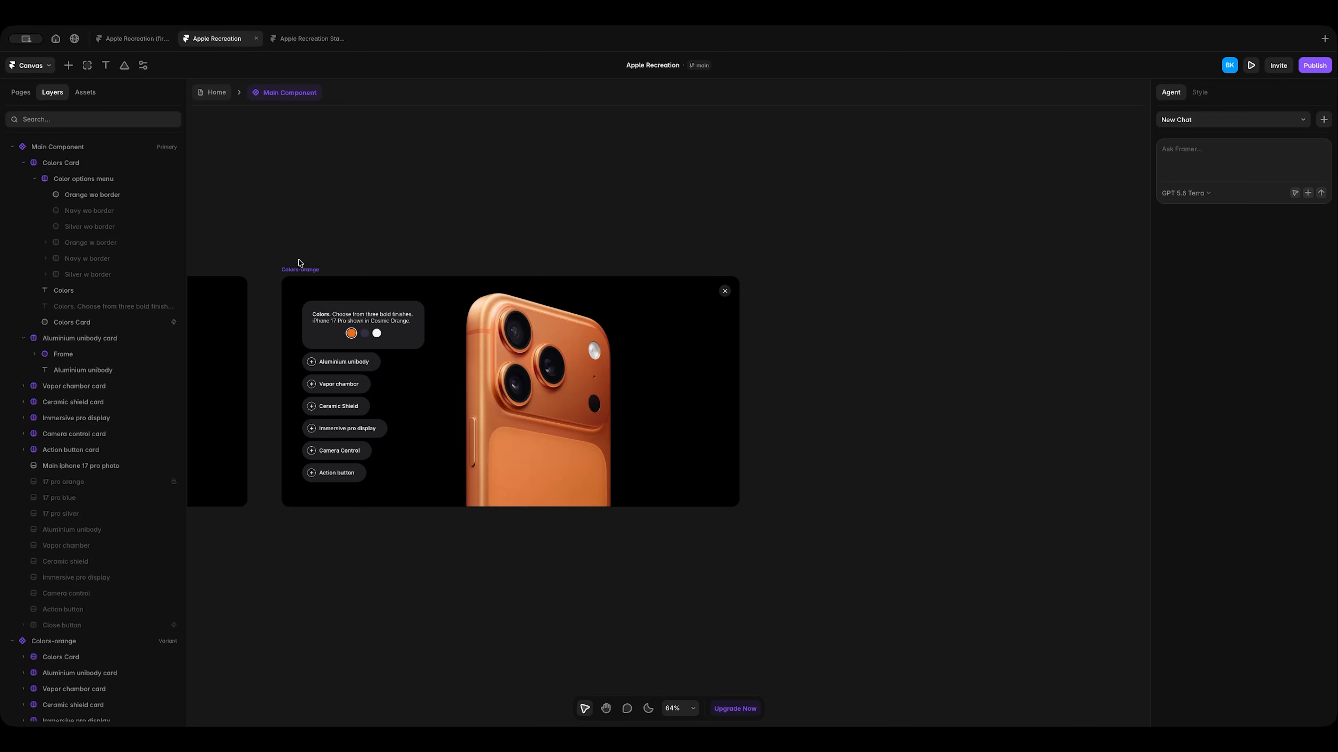
{"action": "left_click", "coordinate": [293, 269]}
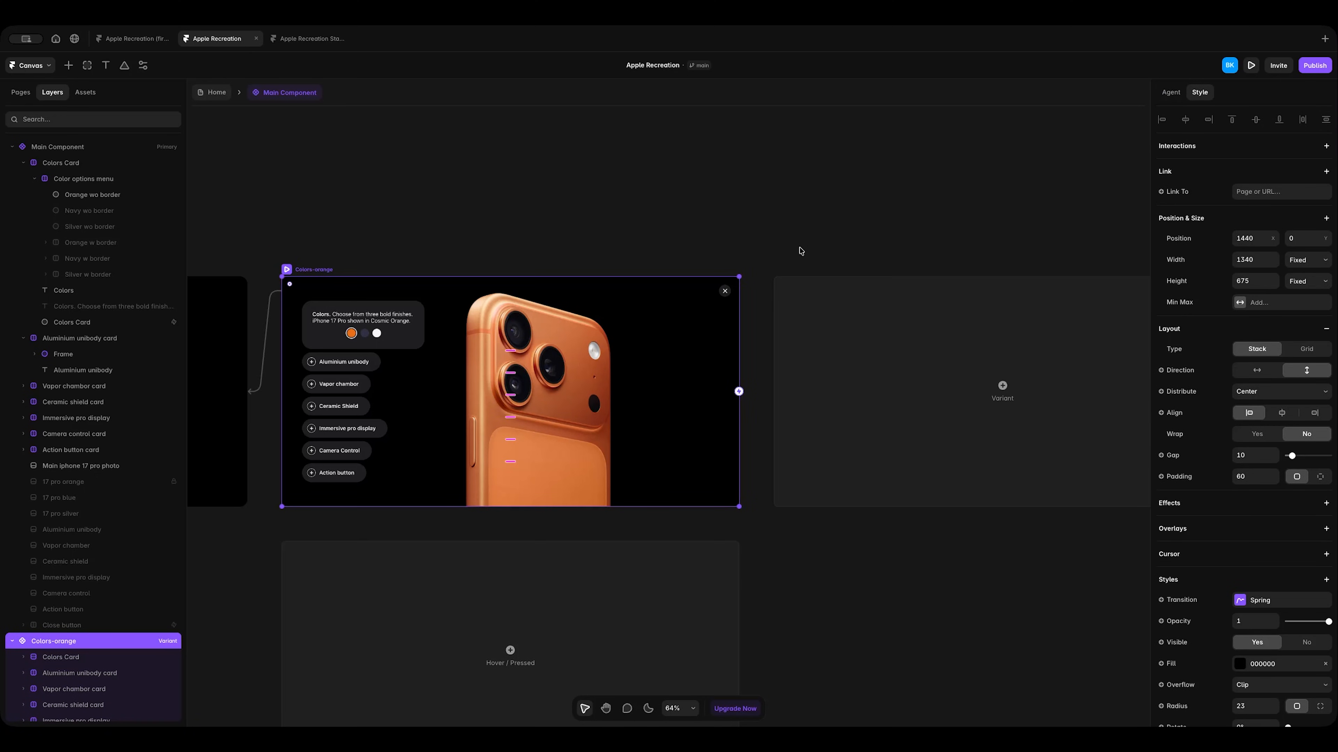
{"action": "scroll", "coordinate": [798, 251], "scroll_direction": "right", "scroll_amount": 3}
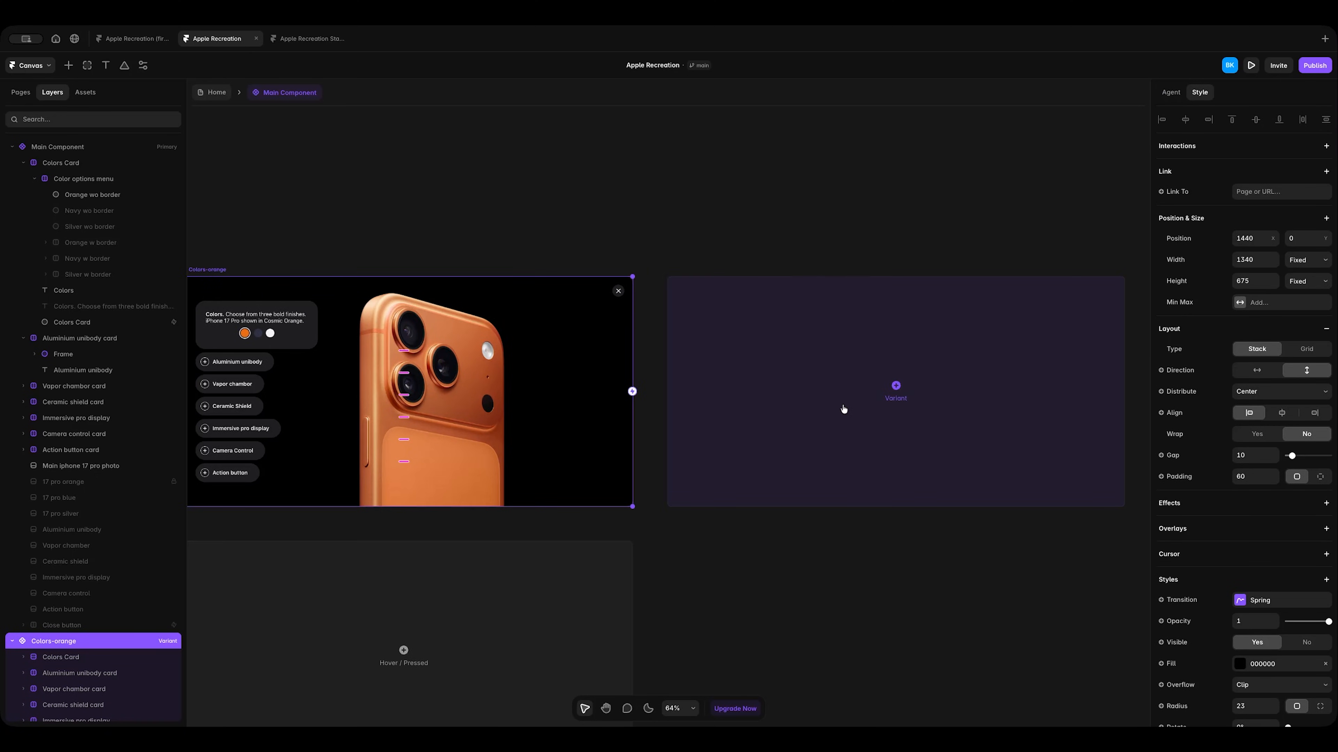
{"action": "left_click", "coordinate": [843, 409]}
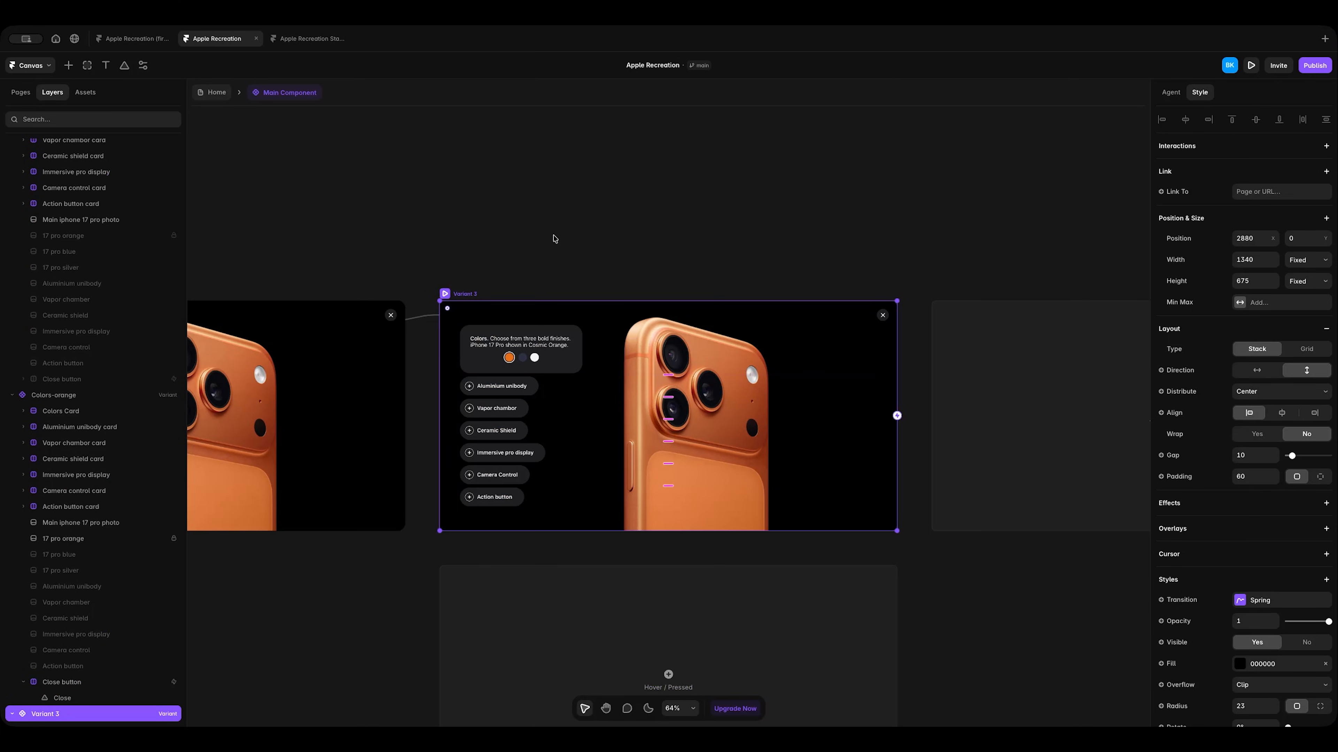
{"action": "double_click", "coordinate": [465, 294]}
{"action": "type", "text": "dnavy"}
{"action": "key", "text": "Return"}
Hide the Navy wo border and Orange w border swatches in the Colors-navy variant.
{"action": "scroll", "coordinate": [597, 266], "scroll_direction": "right", "scroll_amount": 2}
{"action": "key", "text": "shift+2"}
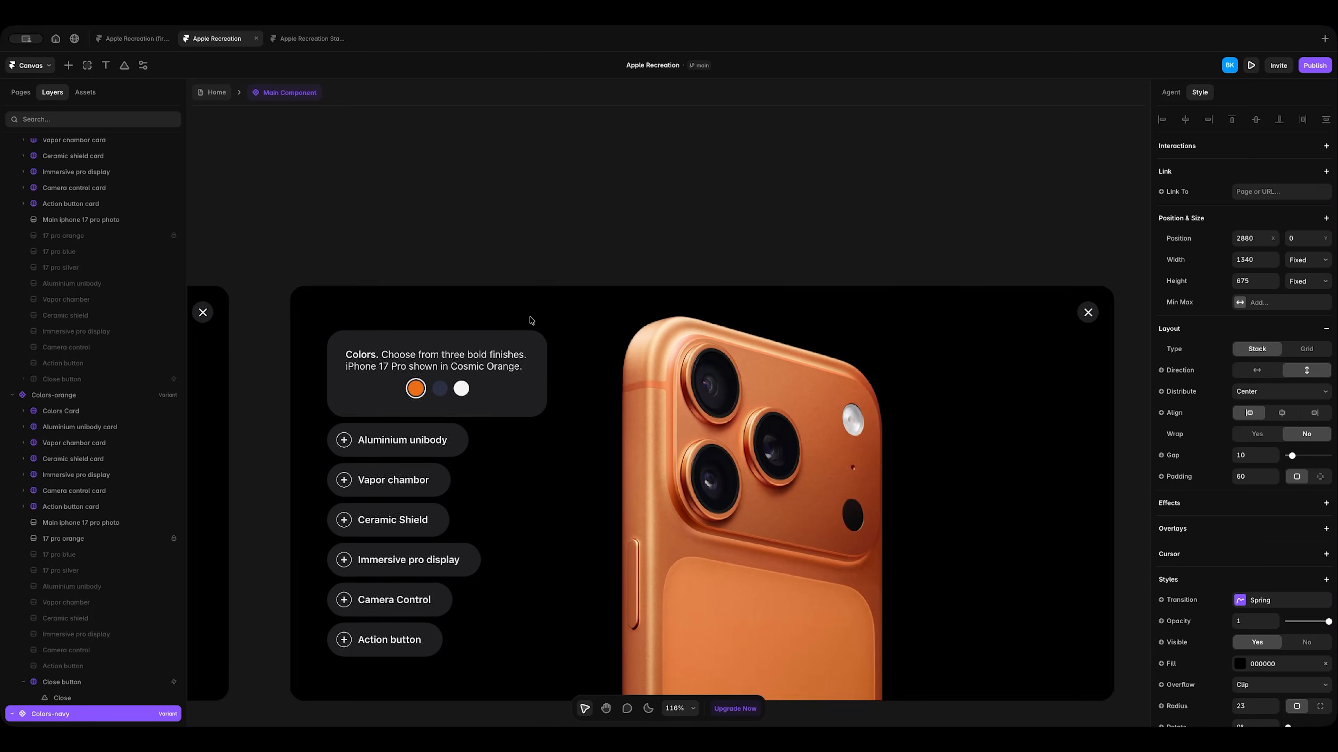
{"action": "left_click", "coordinate": [442, 270]}
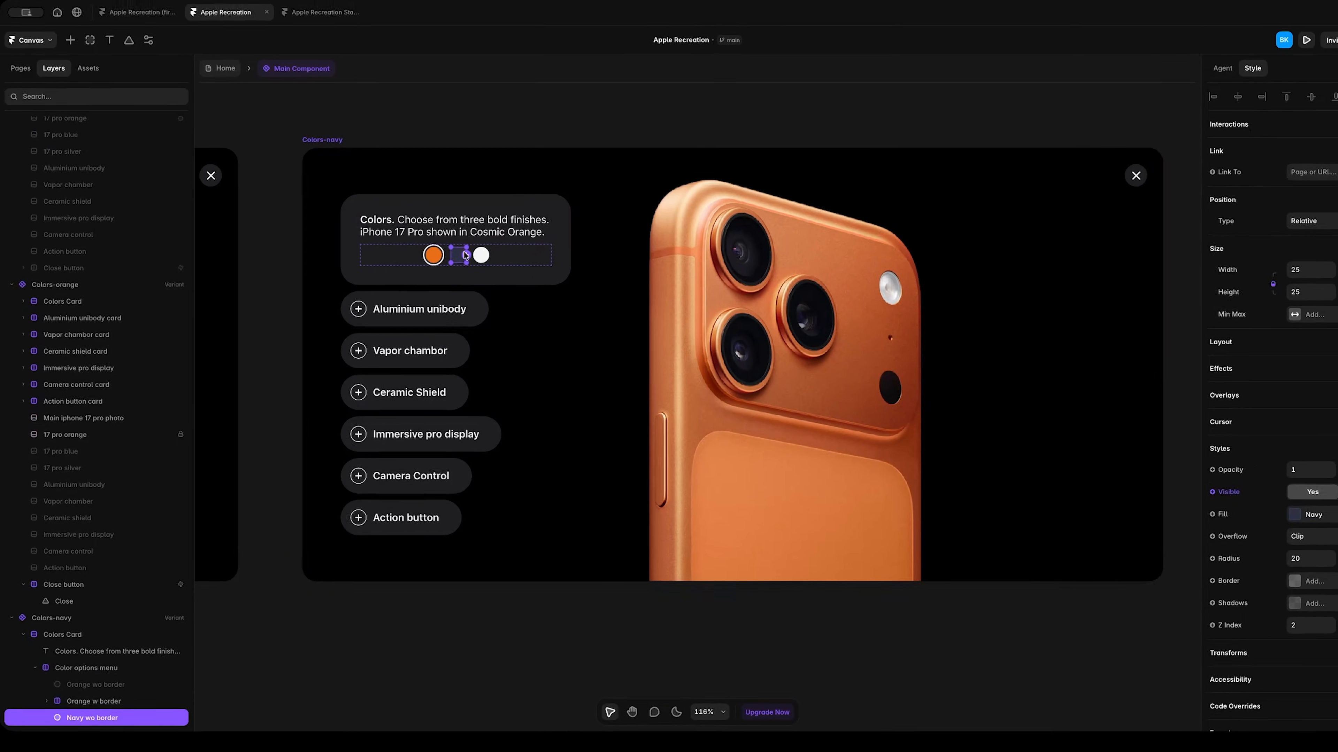
{"action": "scroll", "coordinate": [105, 580], "scroll_direction": "down", "scroll_amount": 7}
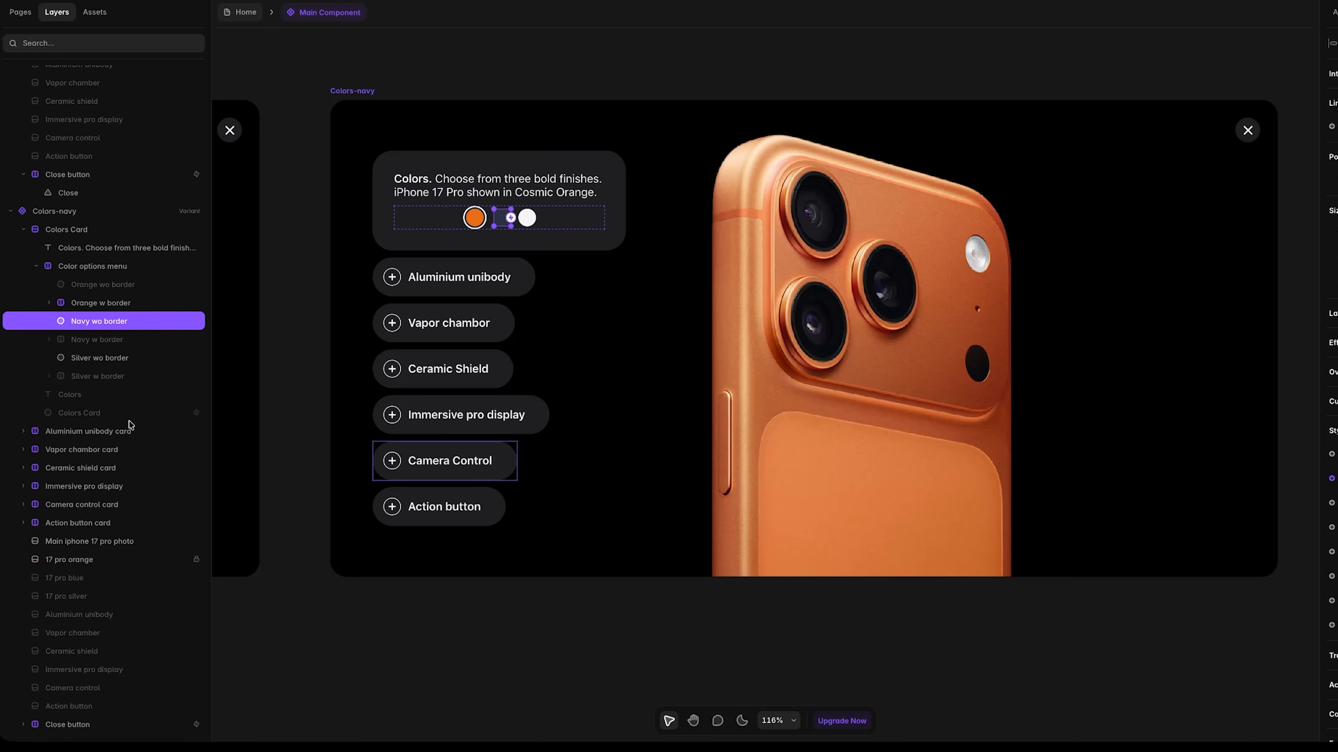
{"action": "left_click", "coordinate": [105, 302], "text": "shift"}
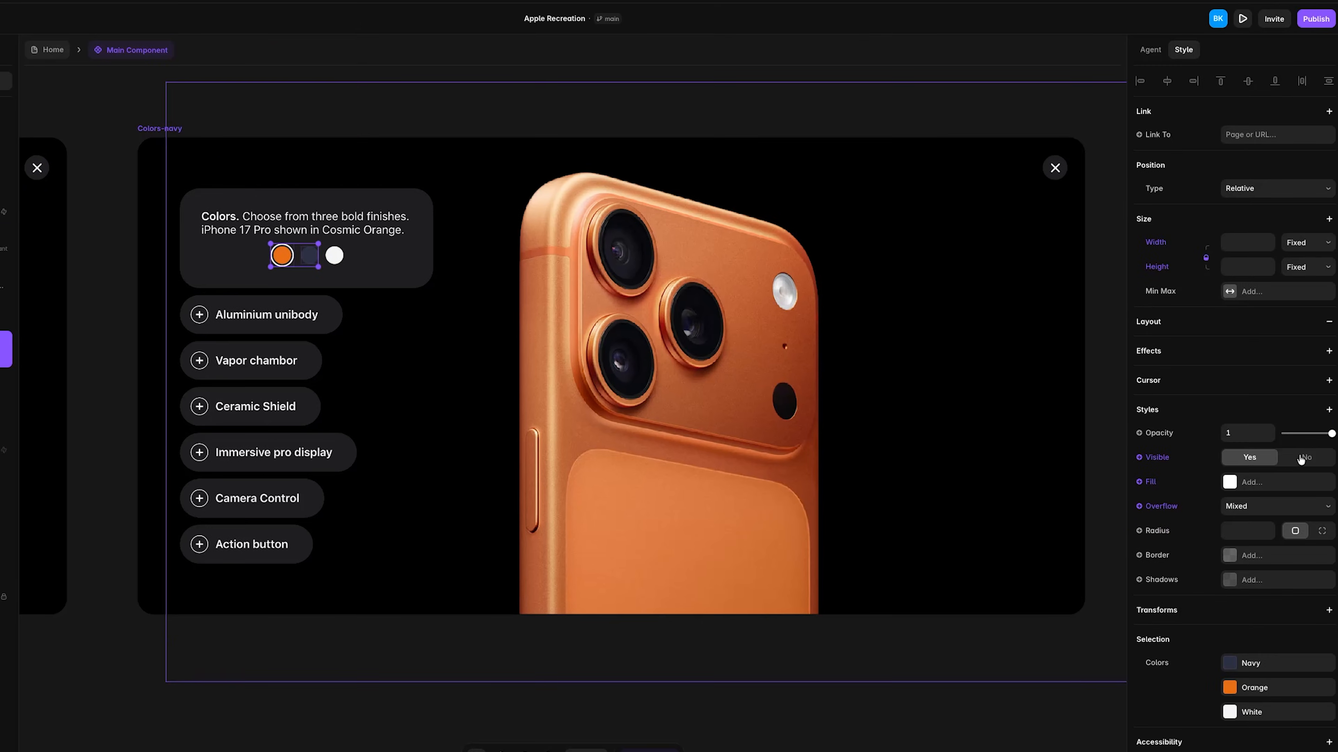
{"action": "left_click", "coordinate": [1308, 458]}
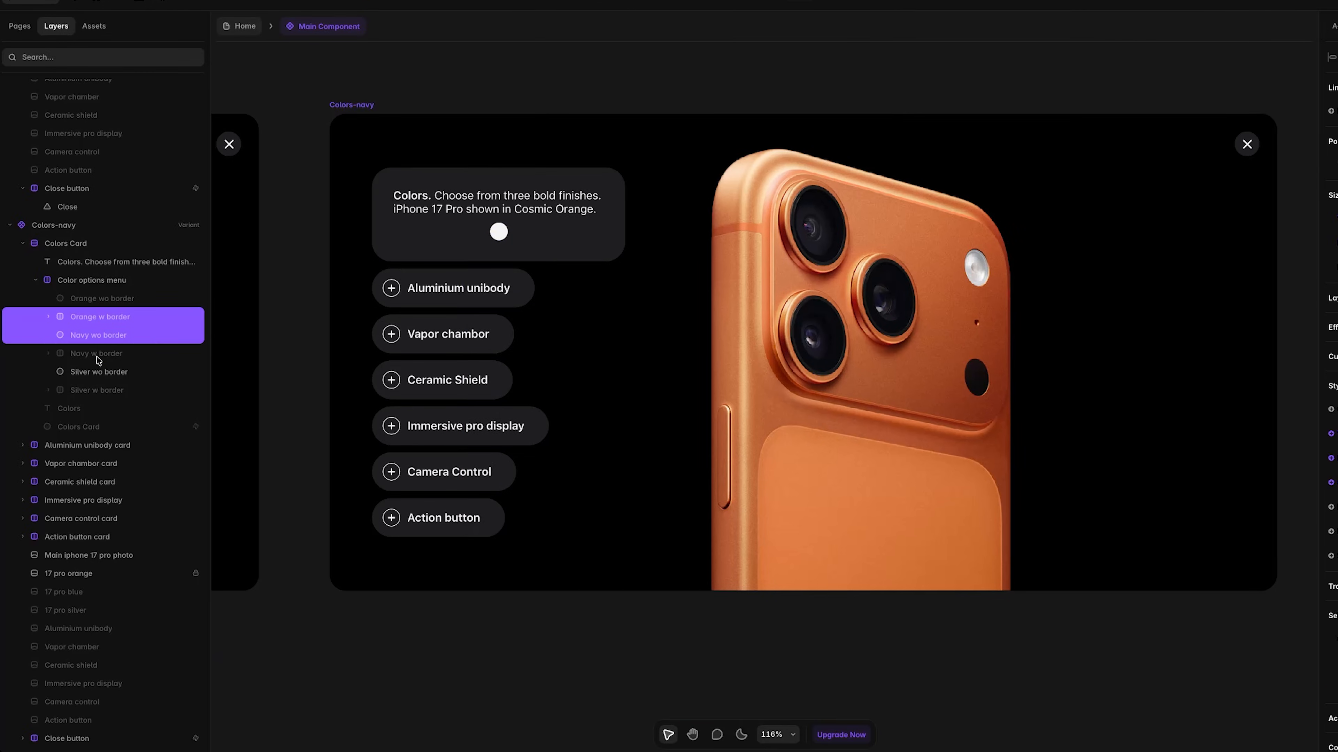
Make the Navy w border and Orange wo border swatches visible in the Colors-navy variant.
{"action": "left_click", "coordinate": [96, 357]}
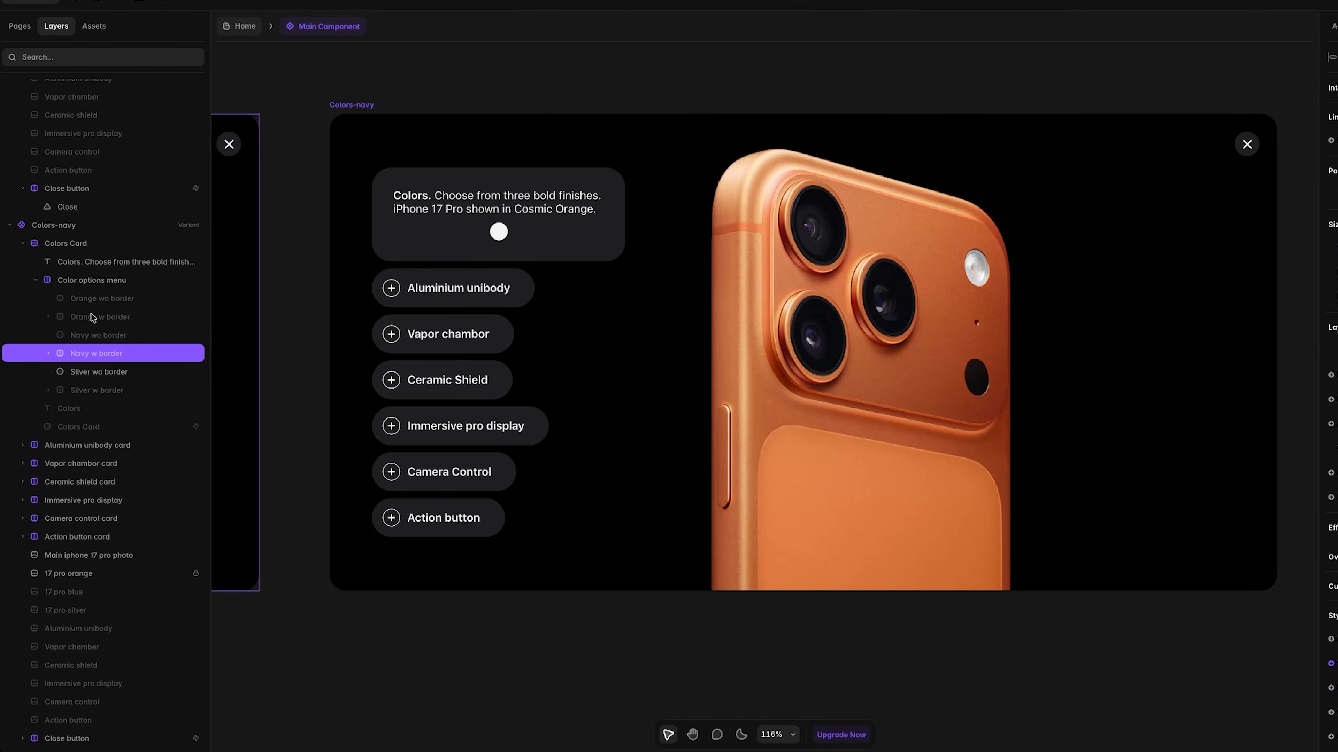
{"action": "left_click", "coordinate": [91, 299], "text": "shift"}
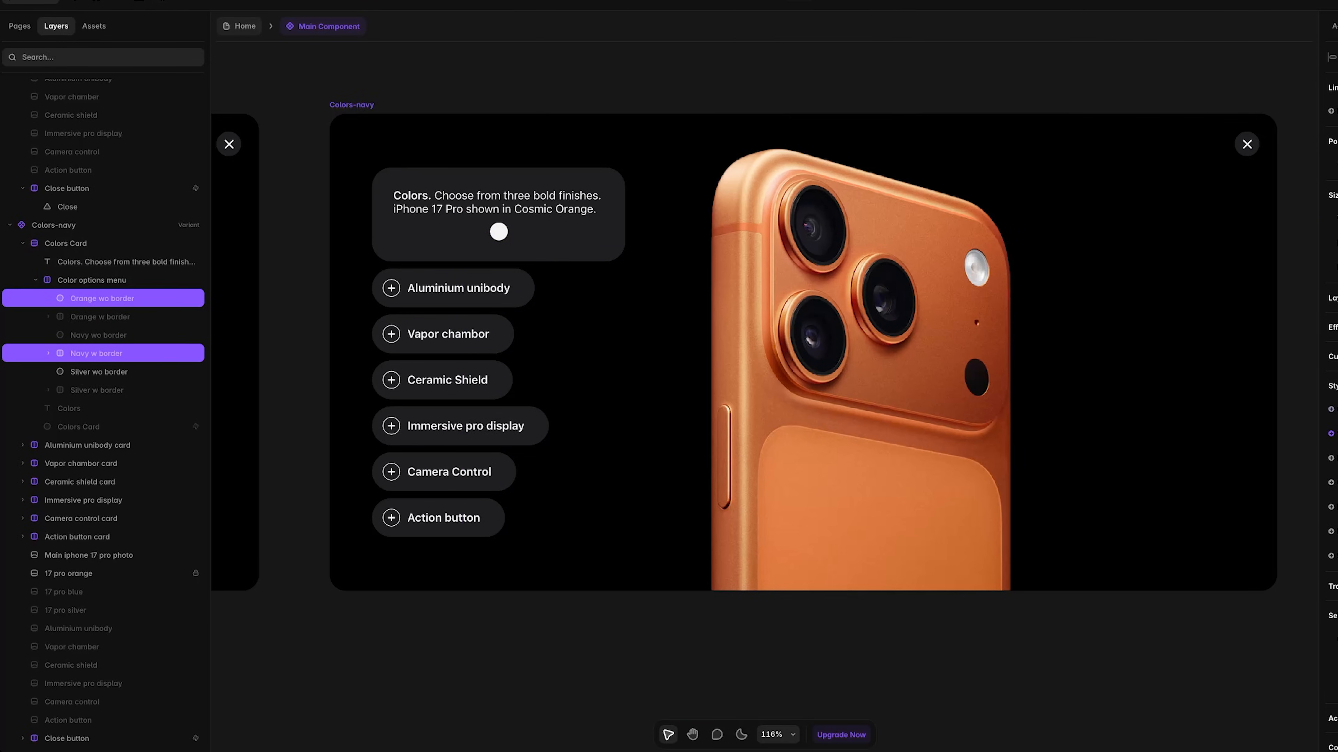
{"action": "left_click", "coordinate": [1257, 448]}
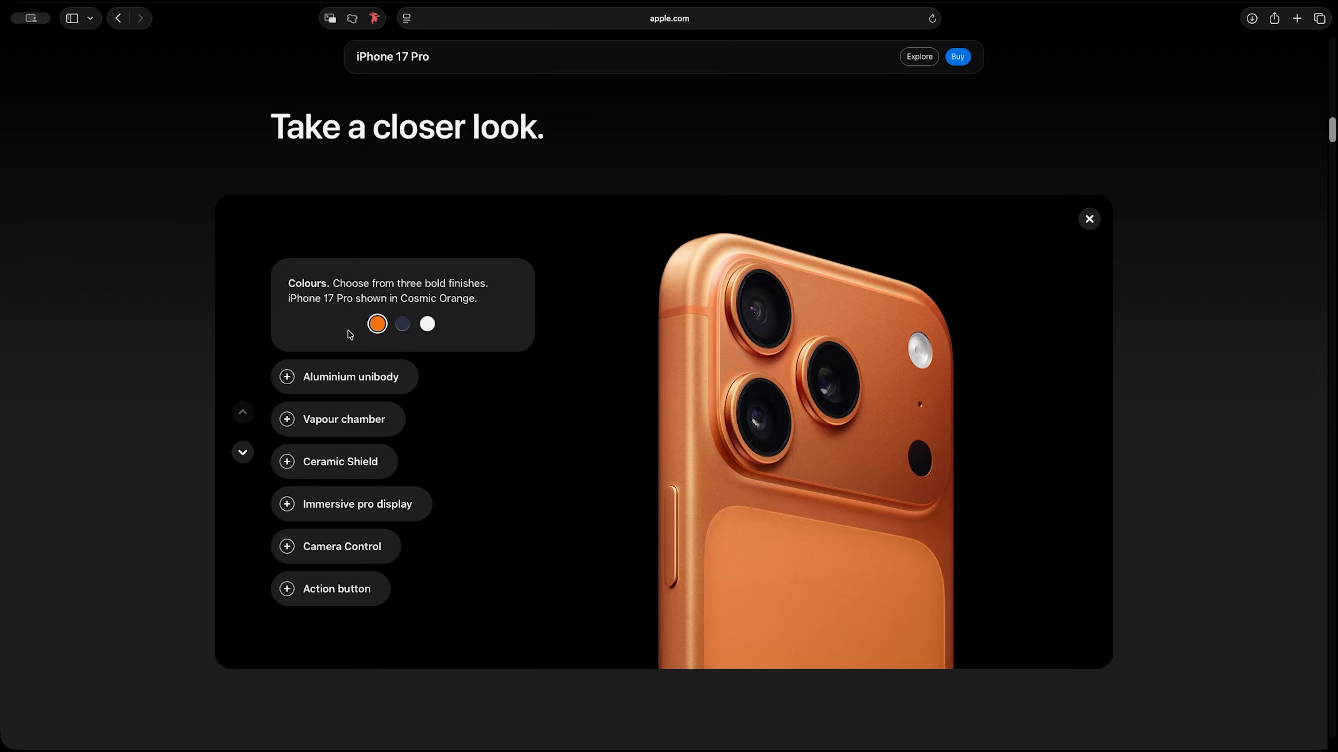
{"action": "left_click", "coordinate": [401, 324]}
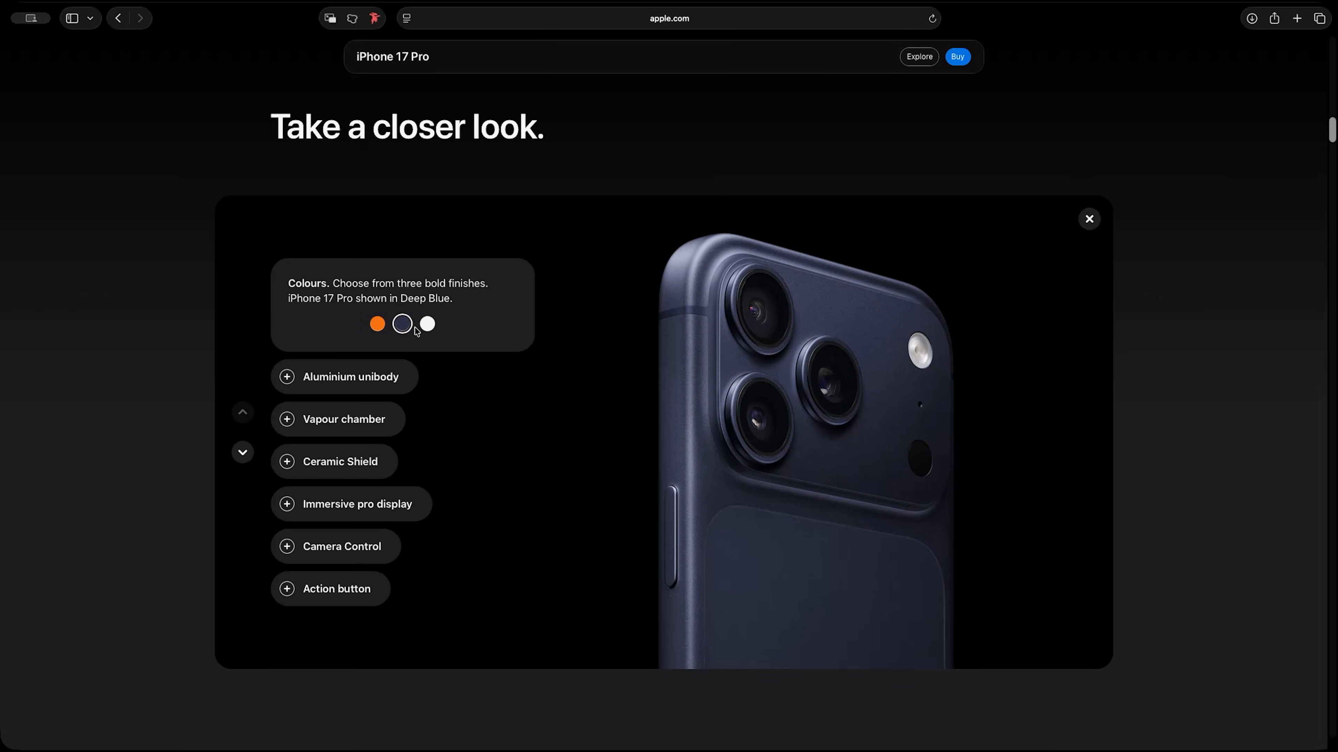
{"action": "left_click", "coordinate": [428, 324]}
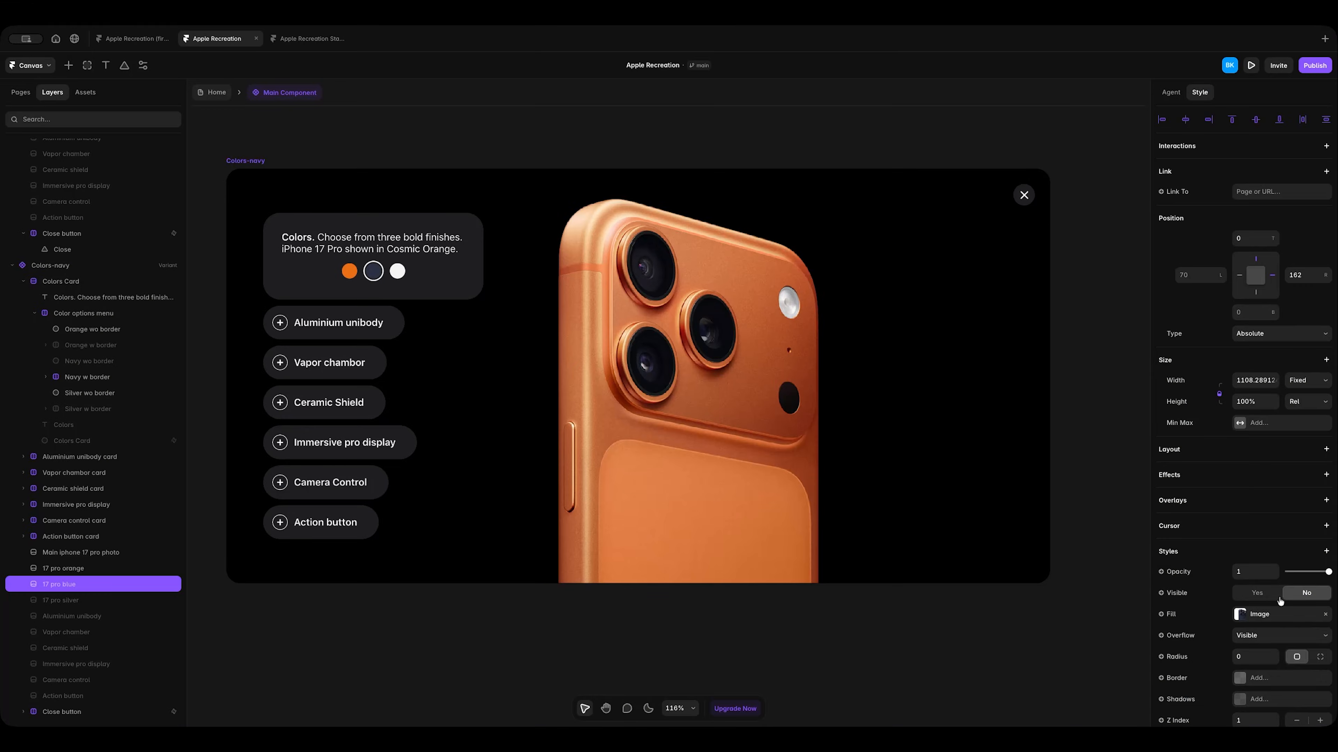
In Framer's Colors-navy variant, make the 17 pro blue image visible and set the 17 pro orange image's opacity to 0.
{"action": "left_click", "coordinate": [1257, 594]}
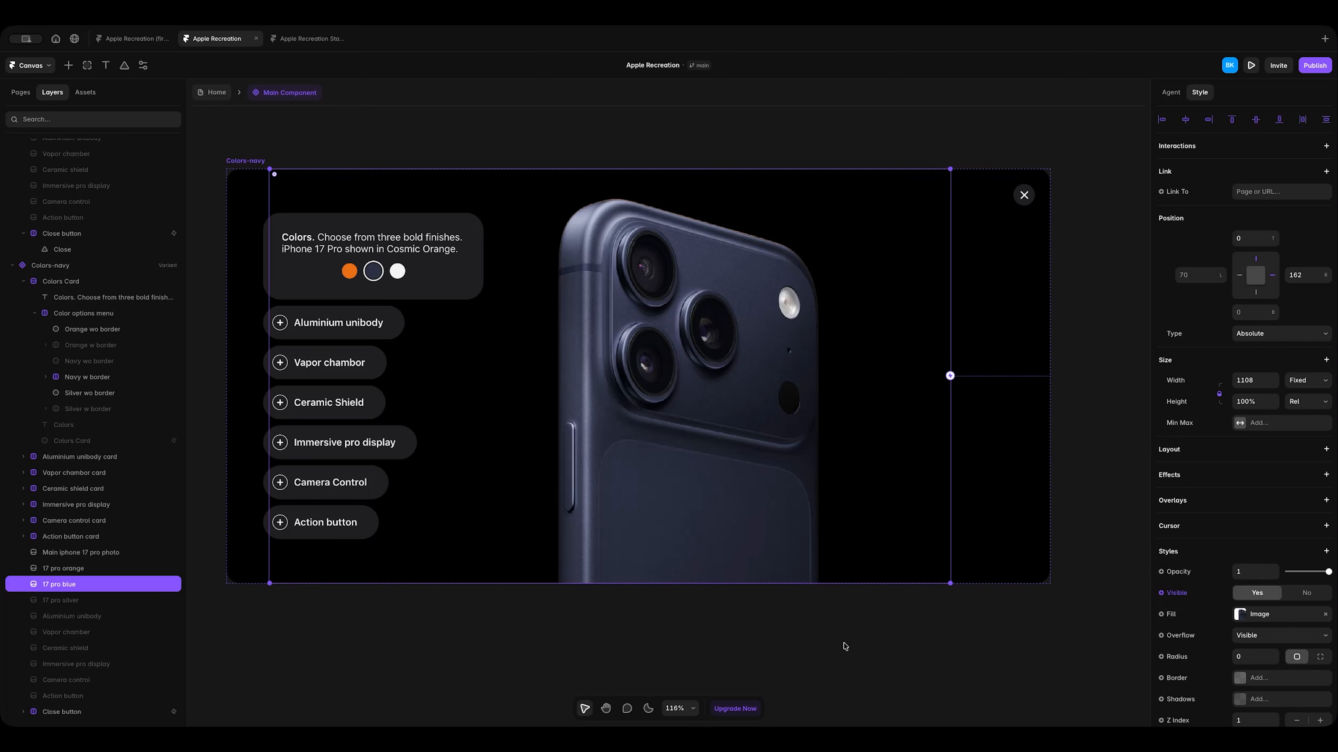
{"action": "left_click", "coordinate": [78, 568]}
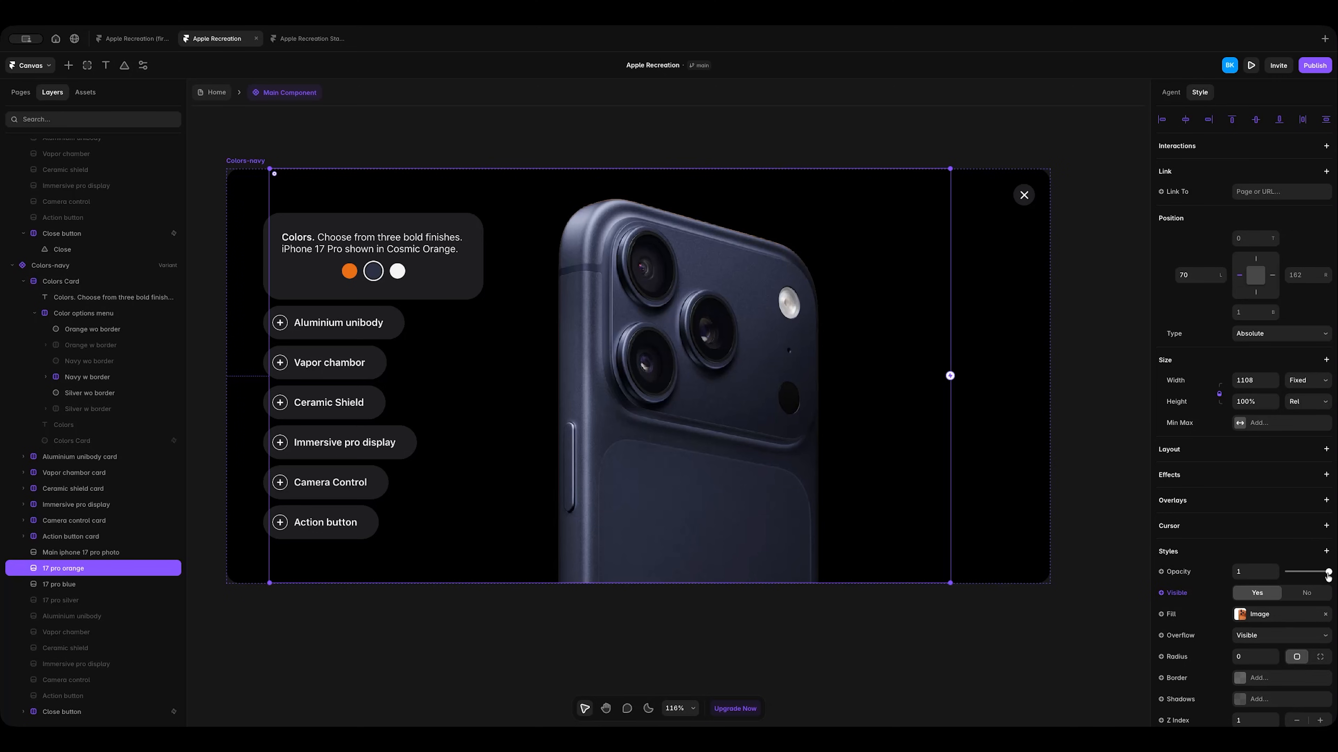
{"action": "left_click_drag", "start_coordinate": [1329, 573], "coordinate": [1287, 573]}
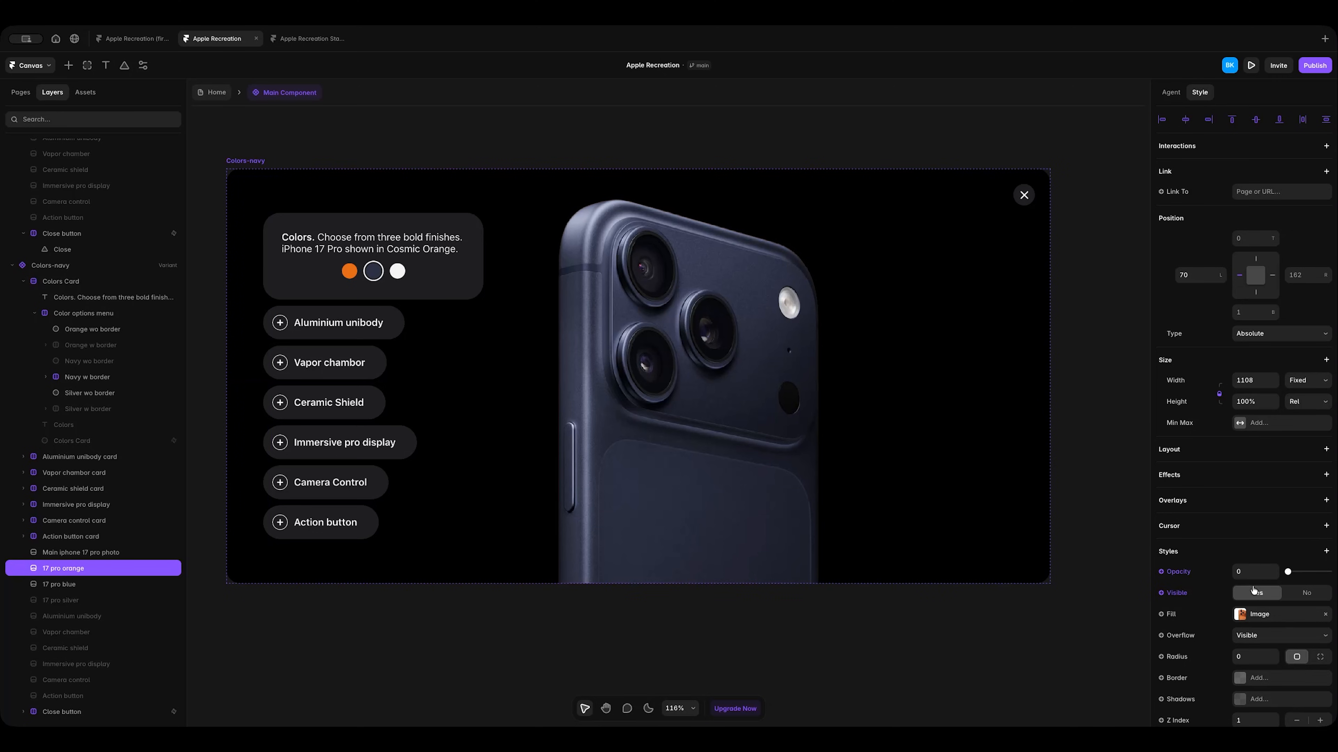
{"action": "left_click", "coordinate": [472, 637]}
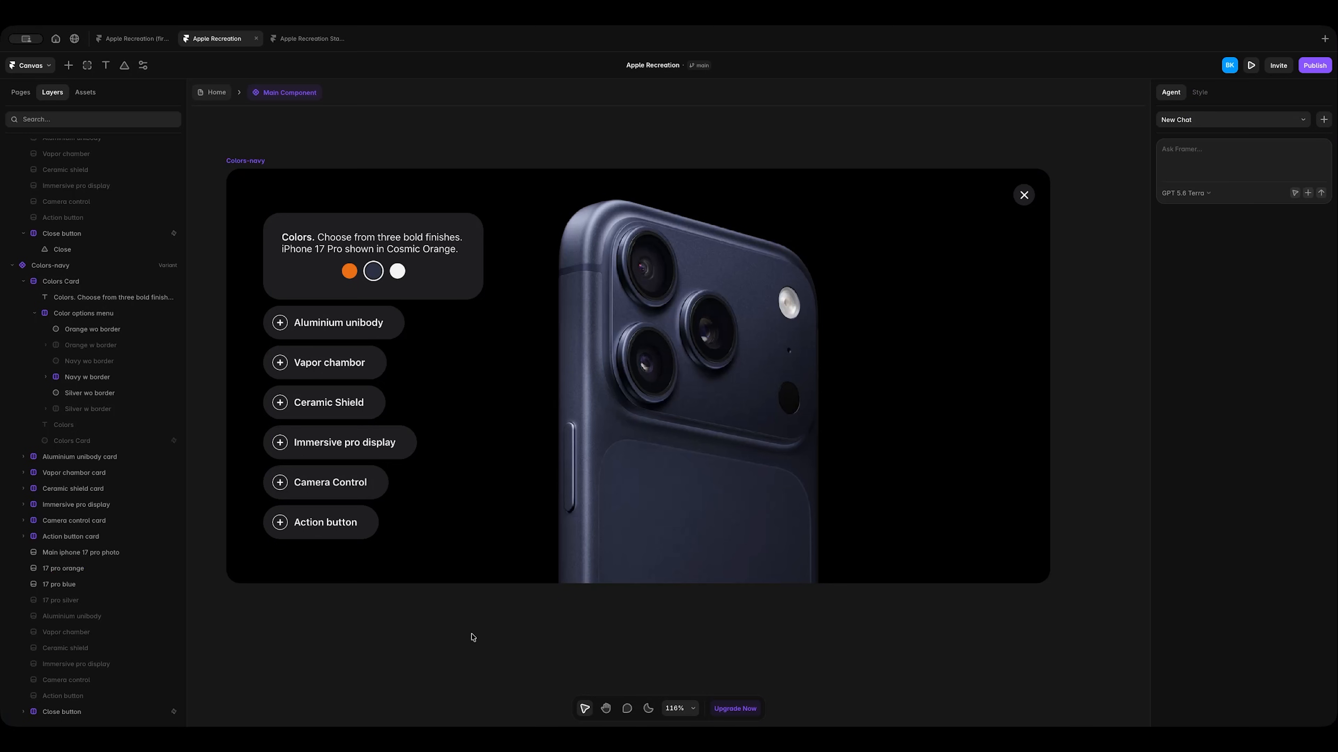
Connect the Orange wo border swatch in Colors-navy to the Colors-orange variant with a click interaction.
{"action": "left_click", "coordinate": [349, 271]}
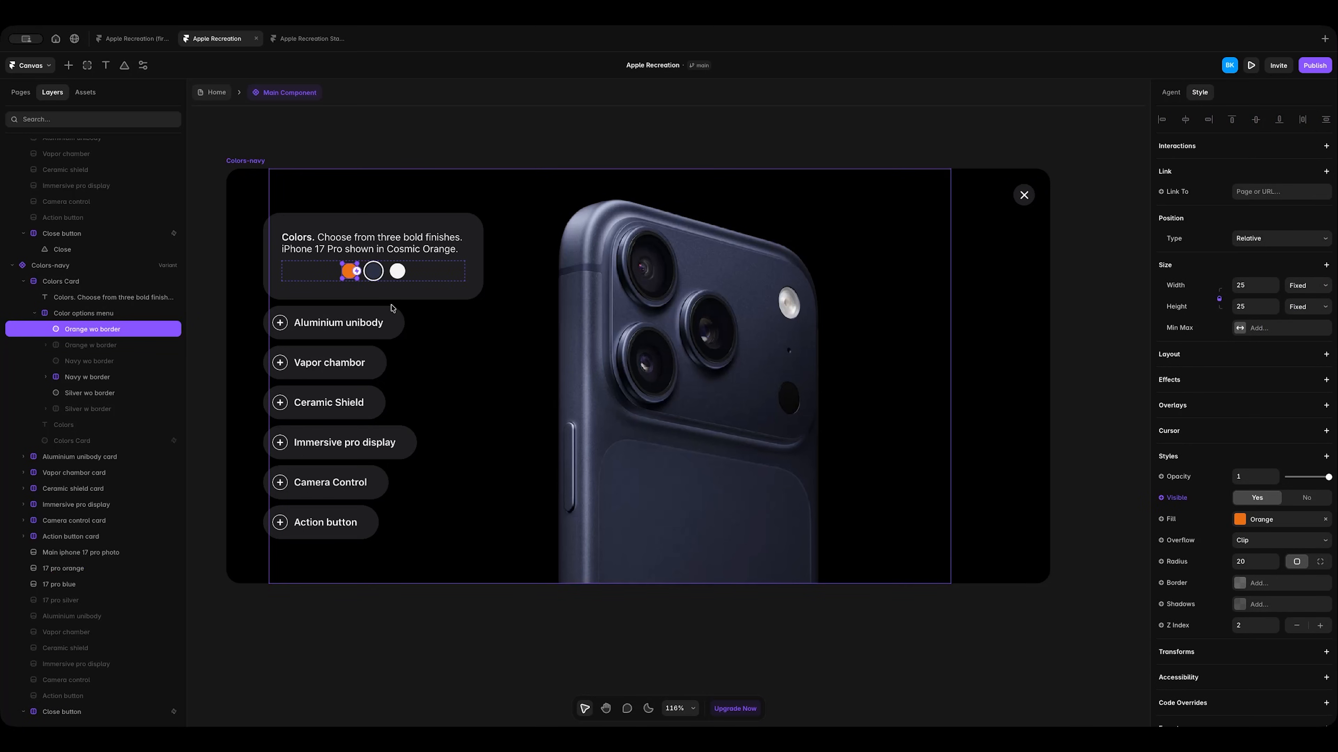
{"action": "scroll", "coordinate": [392, 309], "scroll_direction": "left", "scroll_amount": 3}
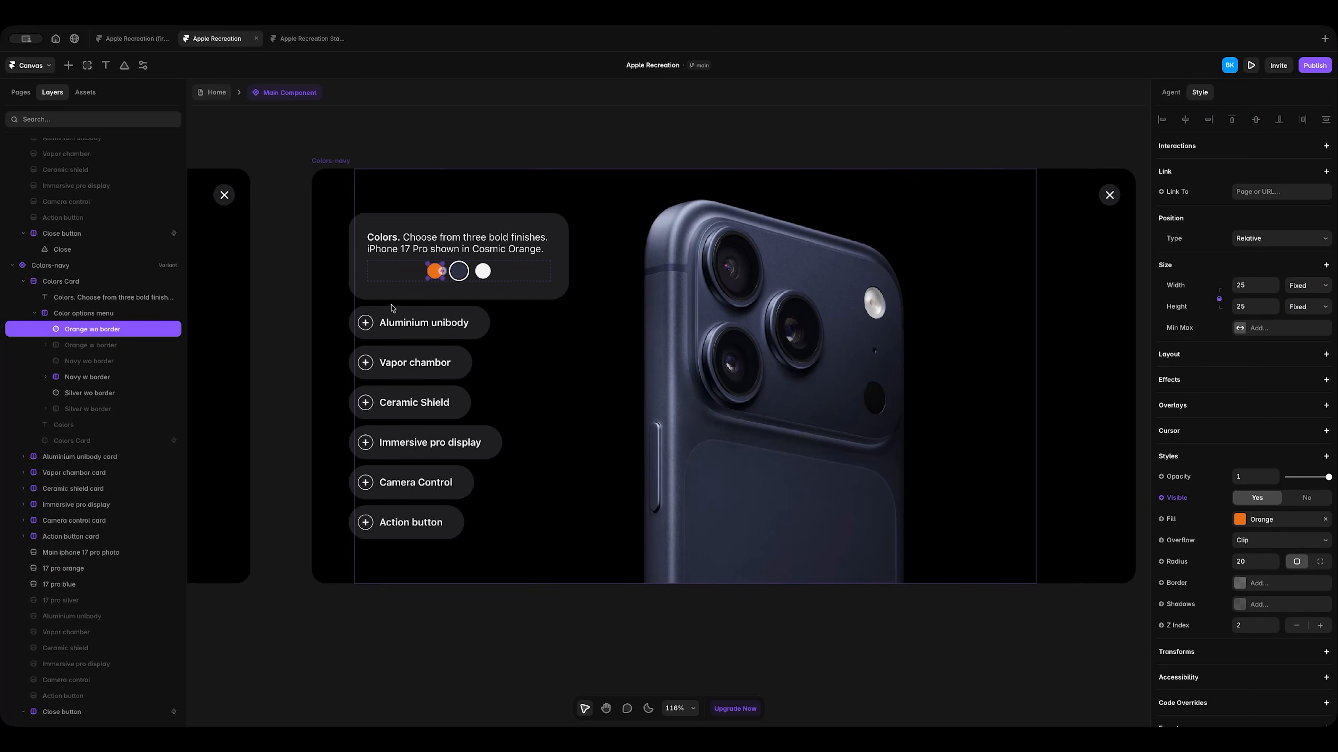
{"action": "scroll", "coordinate": [392, 309], "scroll_direction": "left", "scroll_amount": 3}
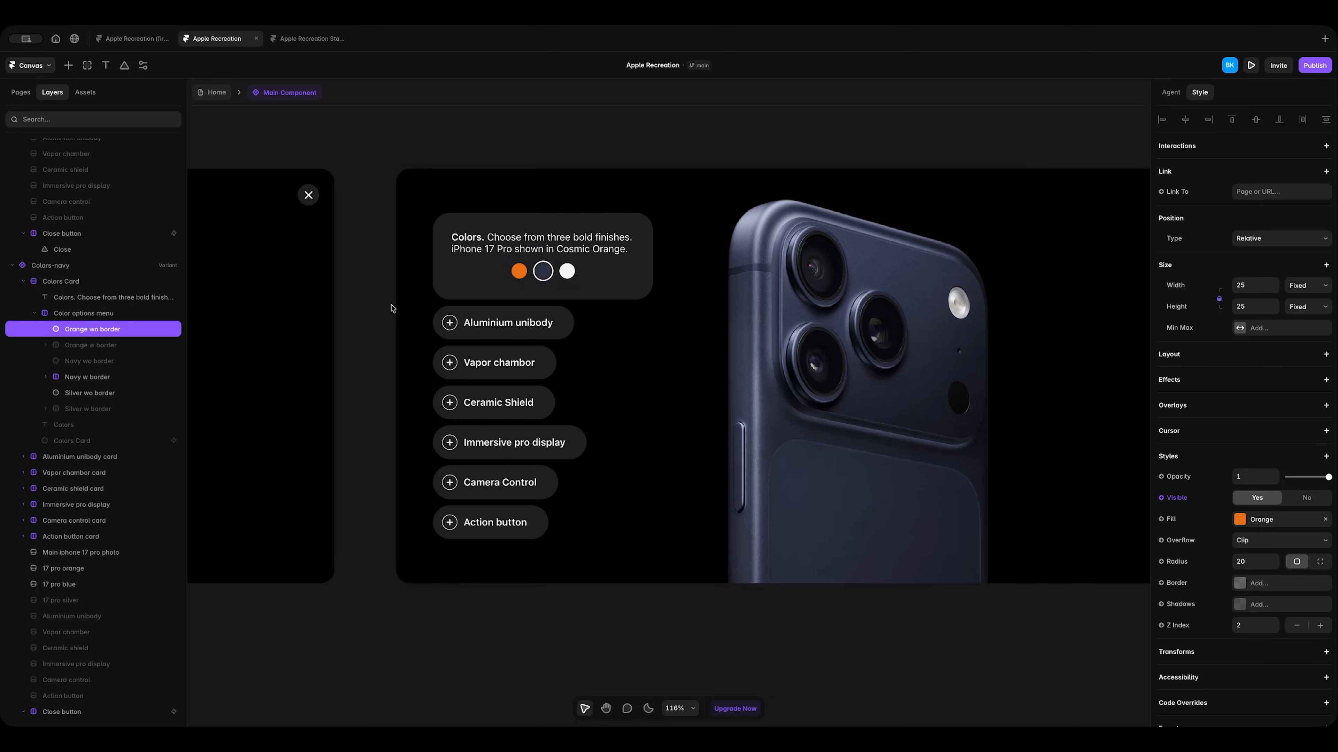
{"action": "left_click_drag", "start_coordinate": [528, 274], "coordinate": [338, 376]}
{"action": "left_click", "coordinate": [376, 449]}
Connect the Navy wo border swatch in Colors-orange to the Colors-navy variant with a click interaction.
{"action": "scroll", "coordinate": [377, 449], "scroll_direction": "left", "scroll_amount": 20}
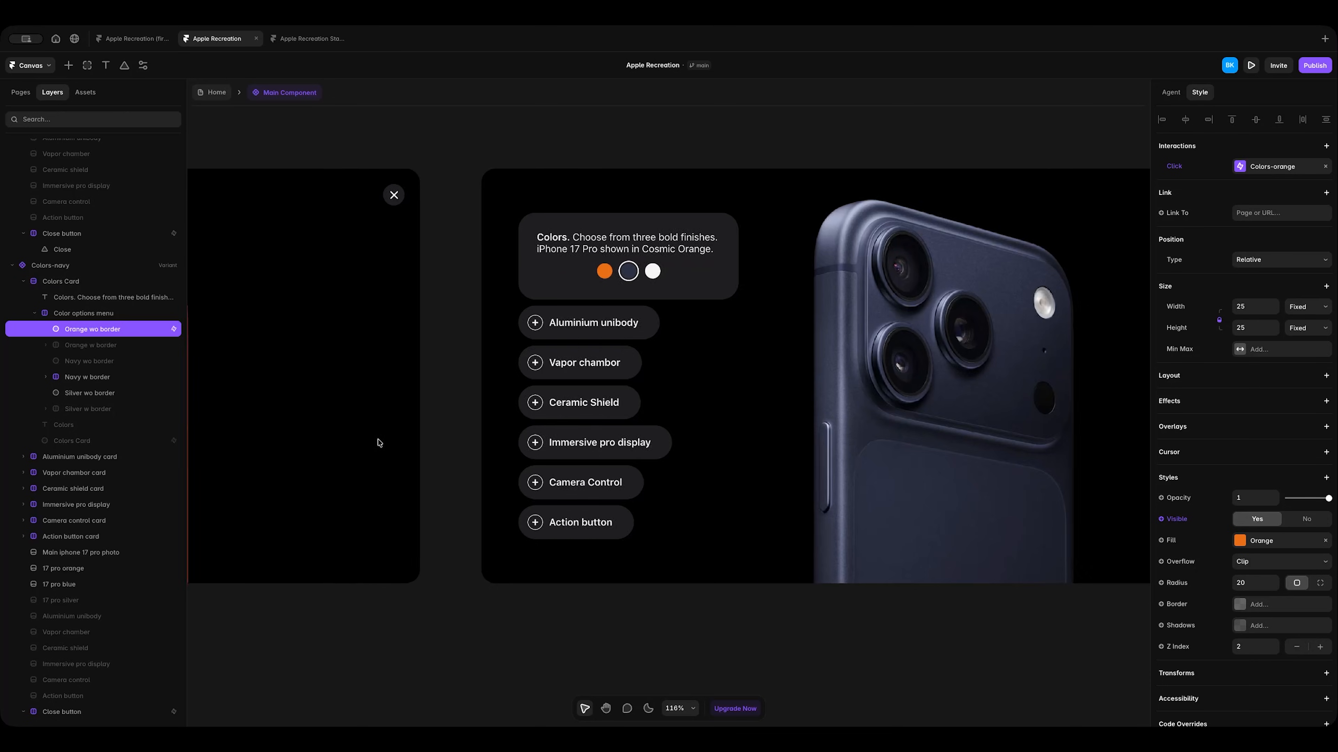
{"action": "left_click", "coordinate": [345, 271]}
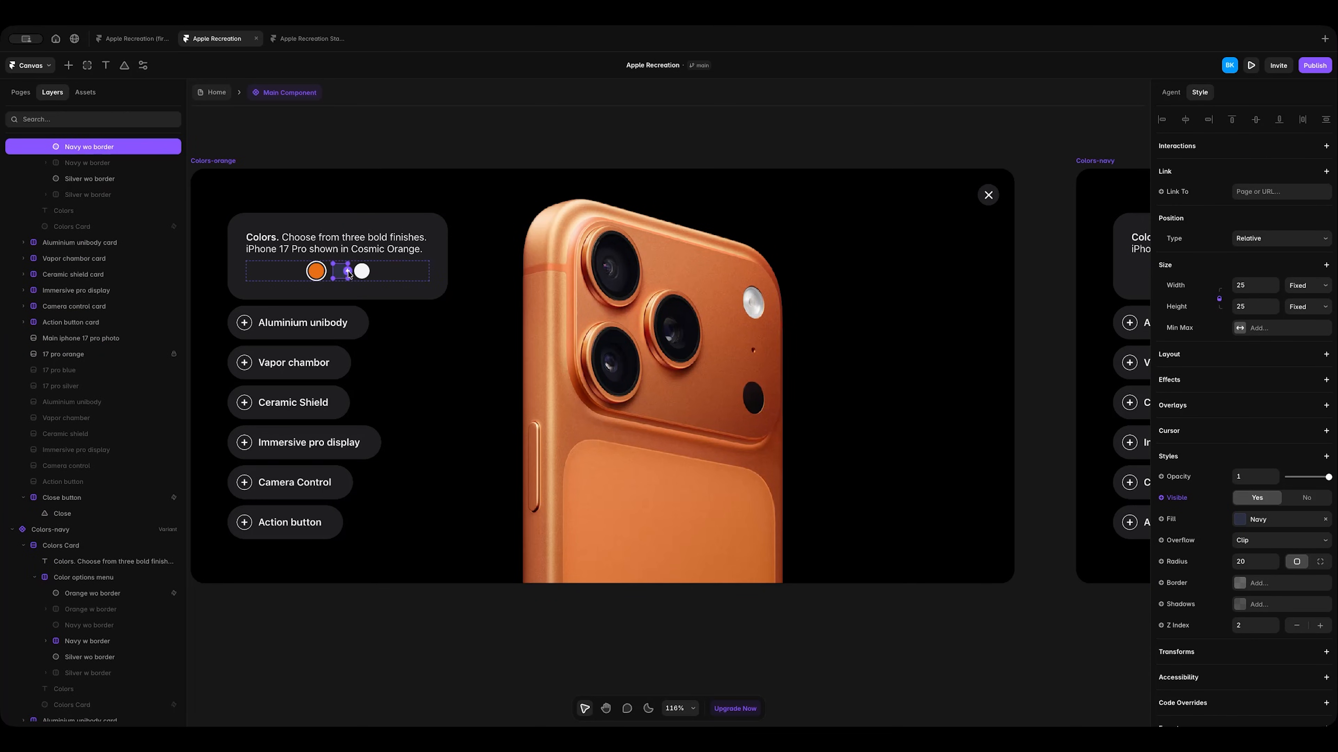
{"action": "left_click_drag", "start_coordinate": [345, 271], "coordinate": [1079, 295]}
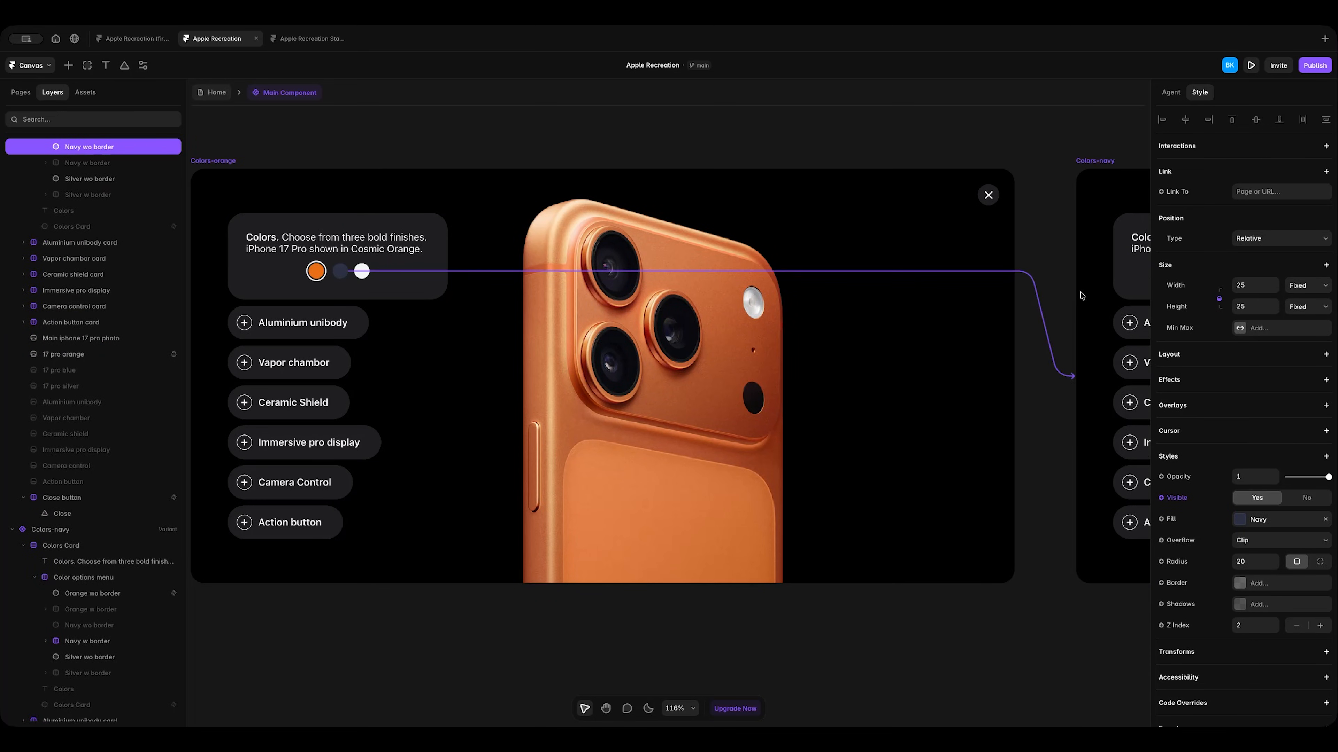
{"action": "left_click", "coordinate": [1078, 419]}
{"action": "left_click", "coordinate": [920, 137]}
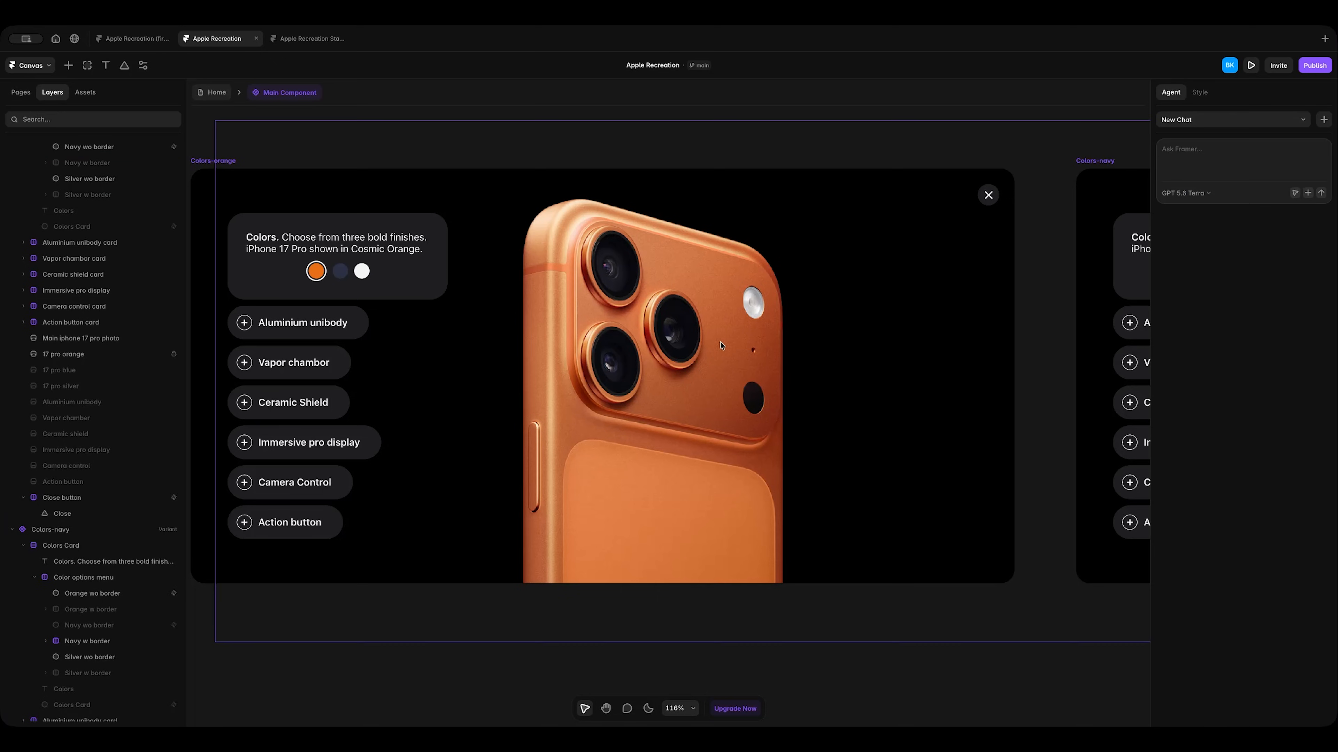
Make the 17 pro blue image visible in the Colors-orange variant and set its opacity to 0.
{"action": "left_click", "coordinate": [588, 284]}
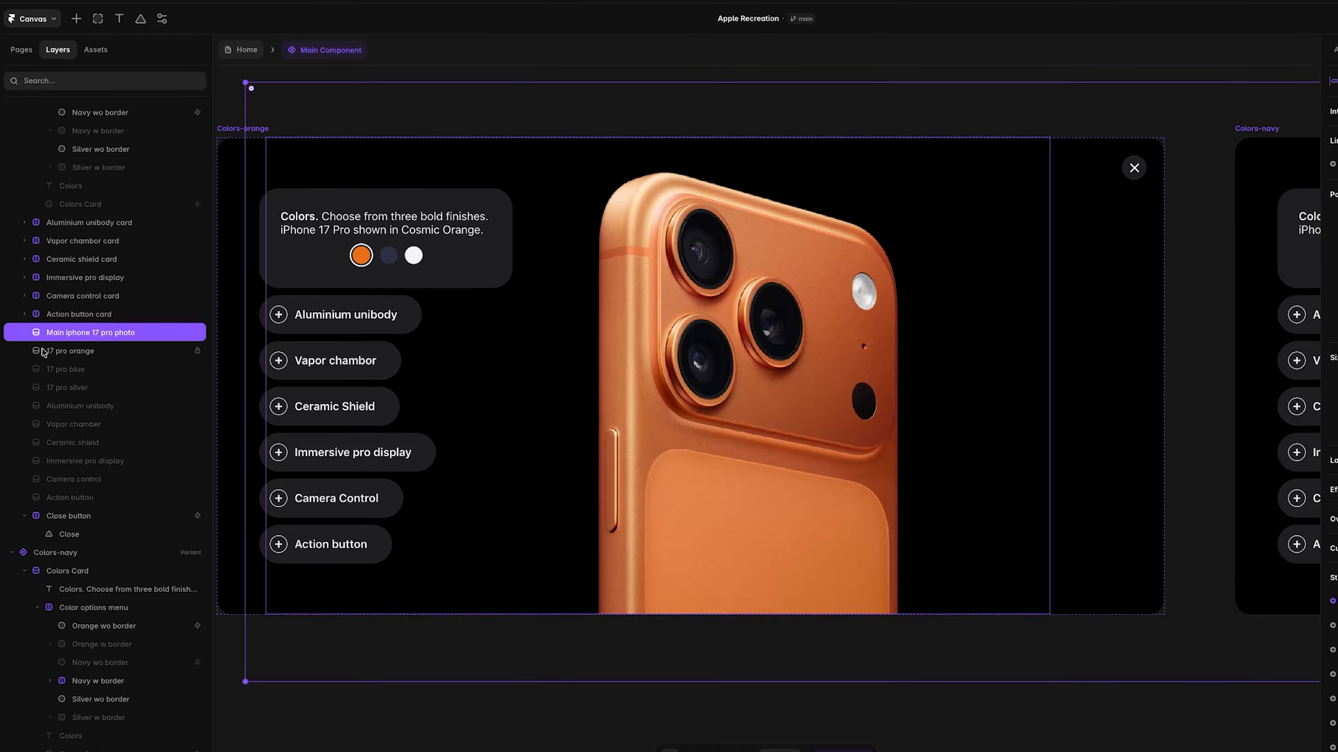
{"action": "left_click", "coordinate": [73, 371]}
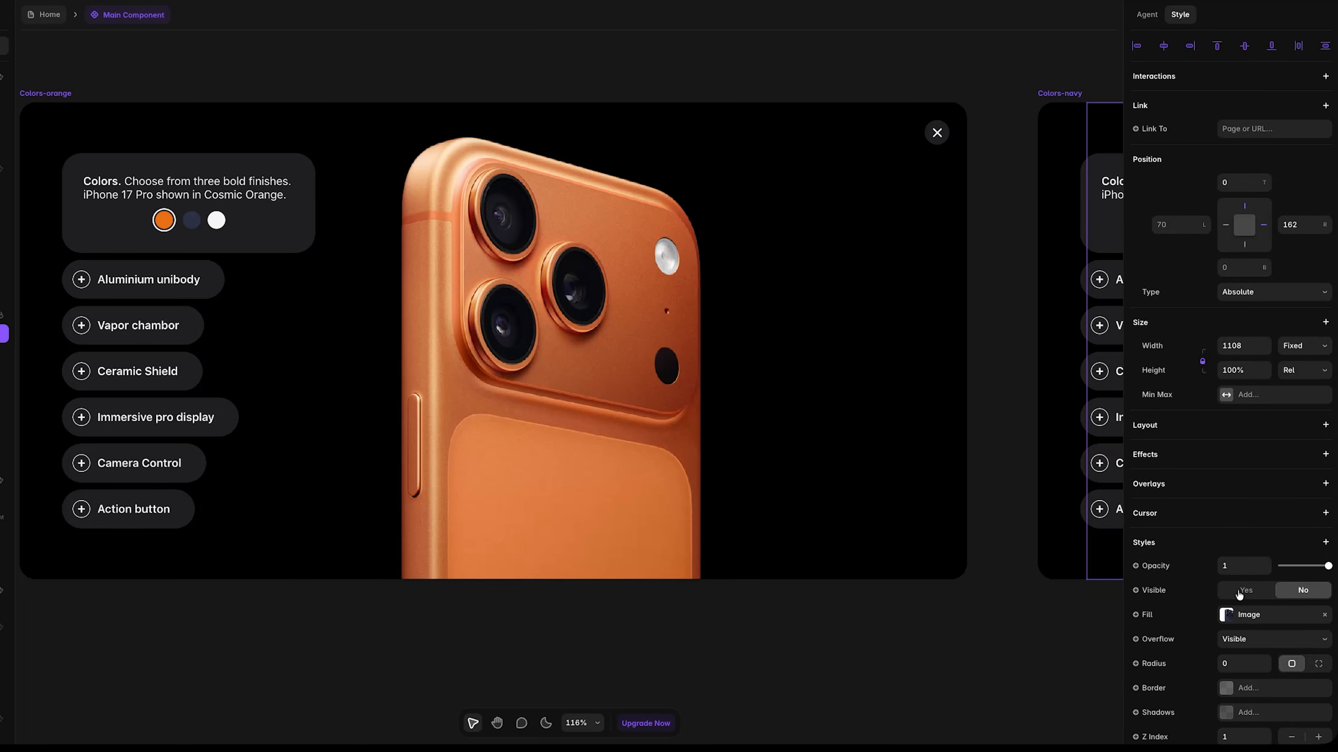
{"action": "left_click", "coordinate": [1240, 591]}
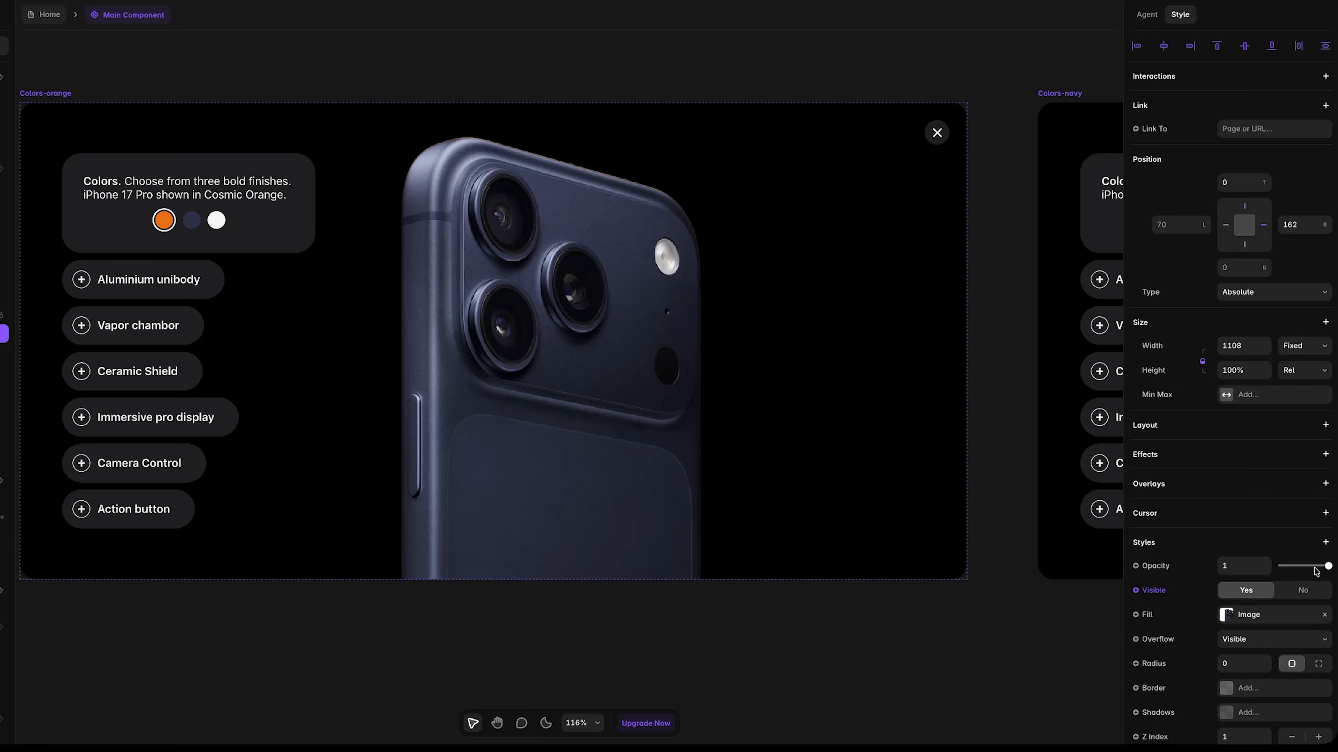
{"action": "left_click_drag", "start_coordinate": [1327, 570], "coordinate": [1280, 568]}
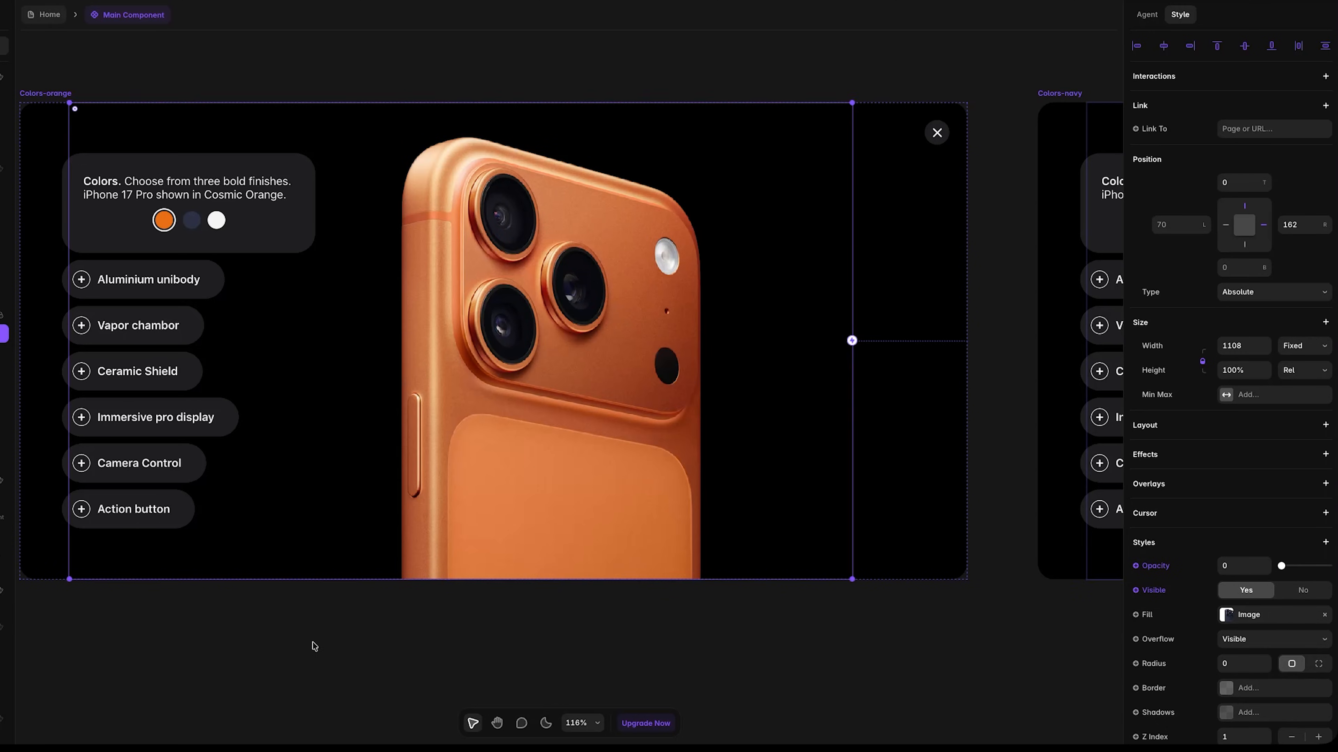
Preview the Colors-orange variant and test switching between the navy and orange swatches, plus the close button.
{"action": "left_click", "coordinate": [314, 644]}
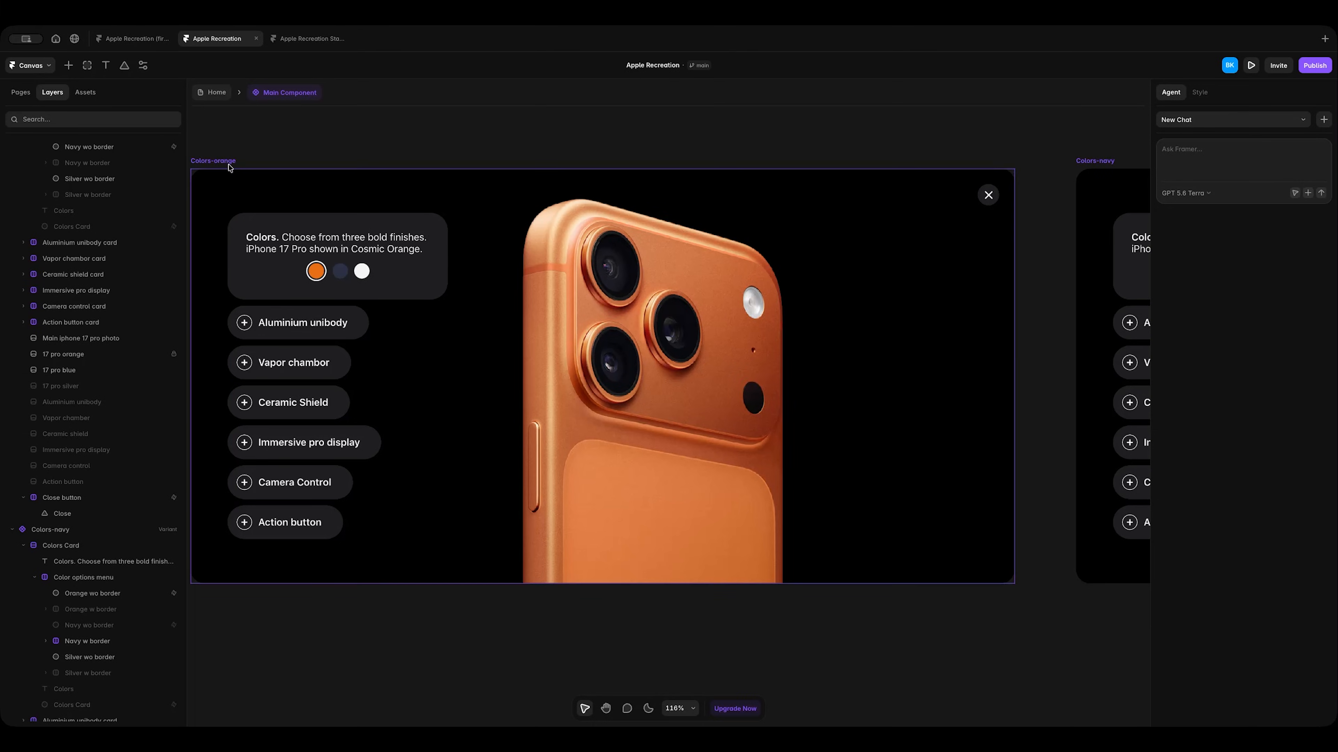
{"action": "left_click", "coordinate": [107, 121]}
{"action": "left_click", "coordinate": [196, 160]}
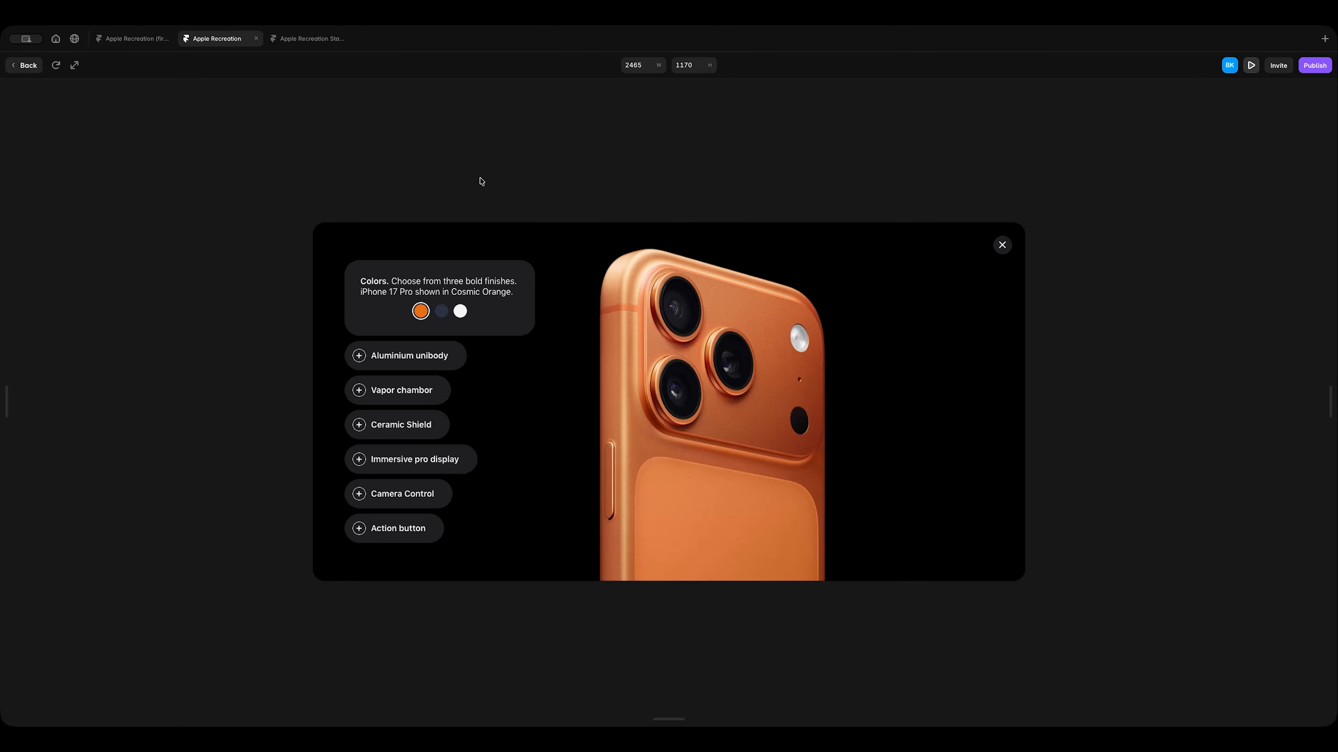
{"action": "left_click", "coordinate": [442, 311]}
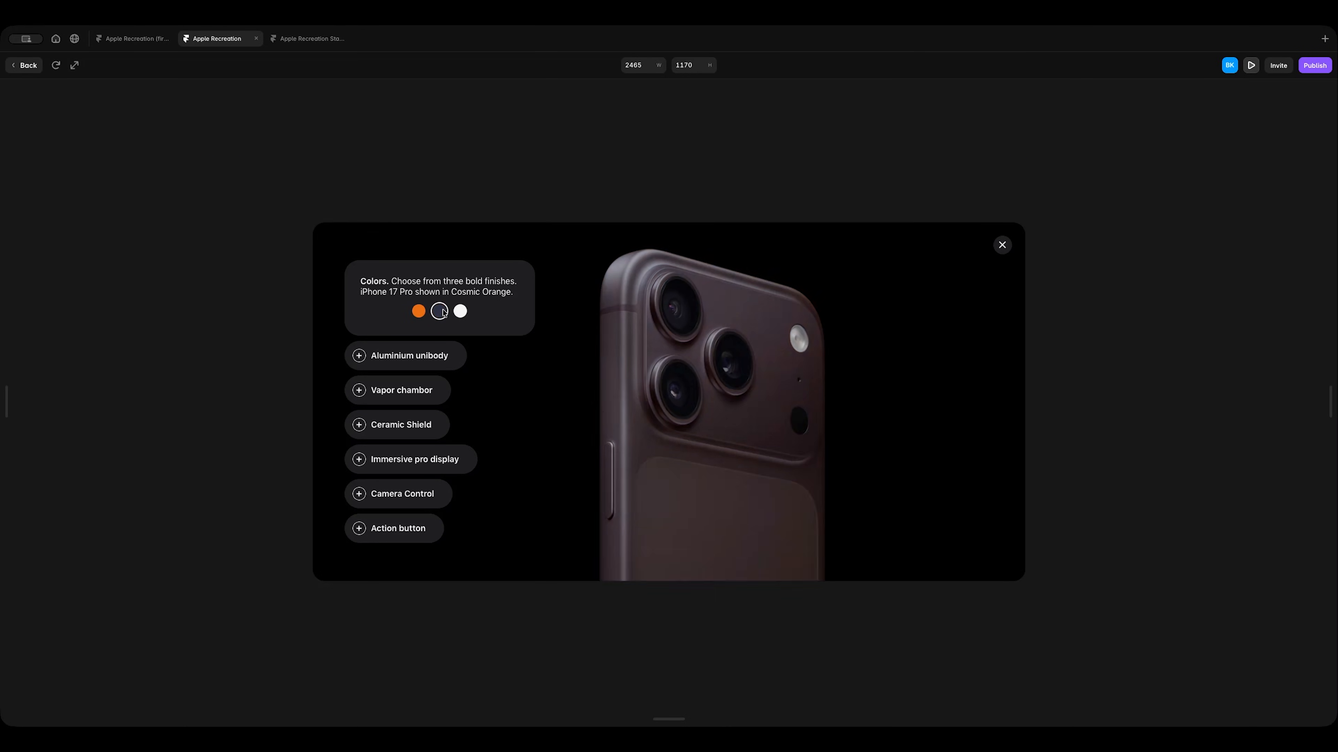
{"action": "left_click", "coordinate": [420, 311]}
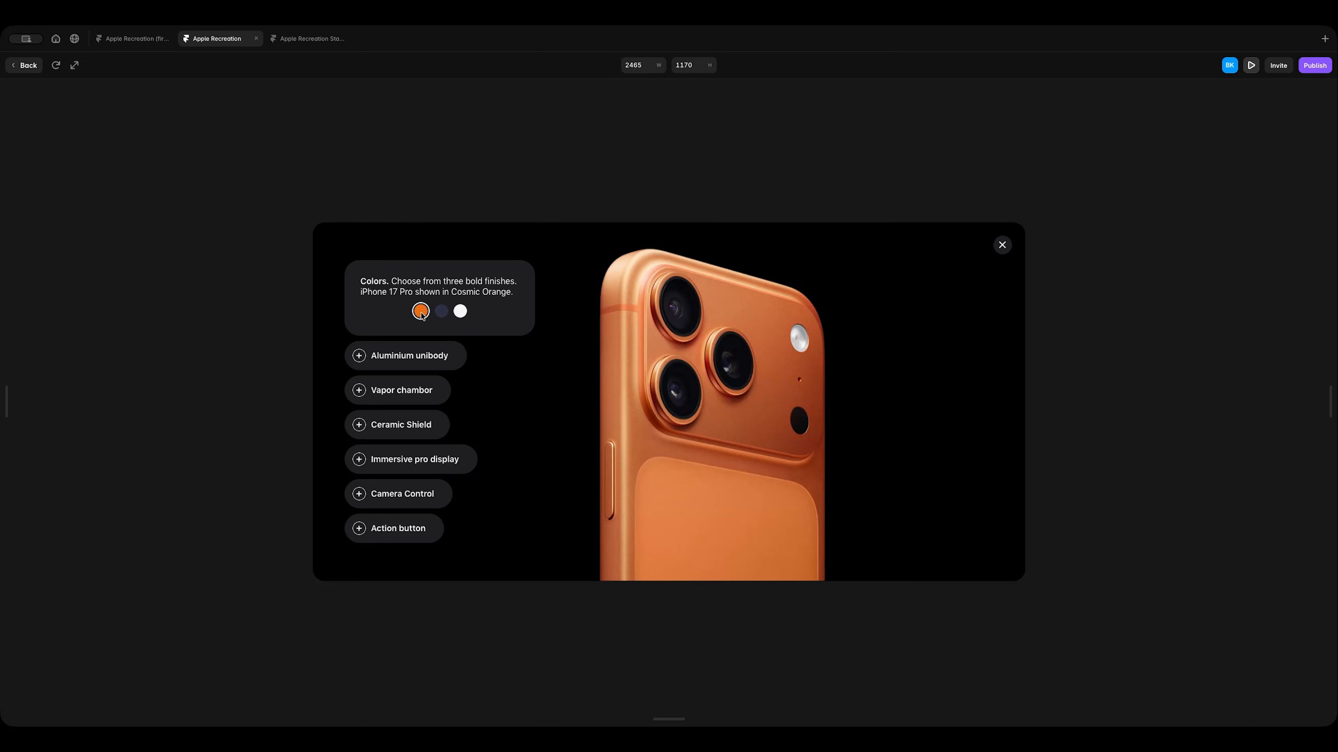
{"action": "left_click", "coordinate": [441, 314]}
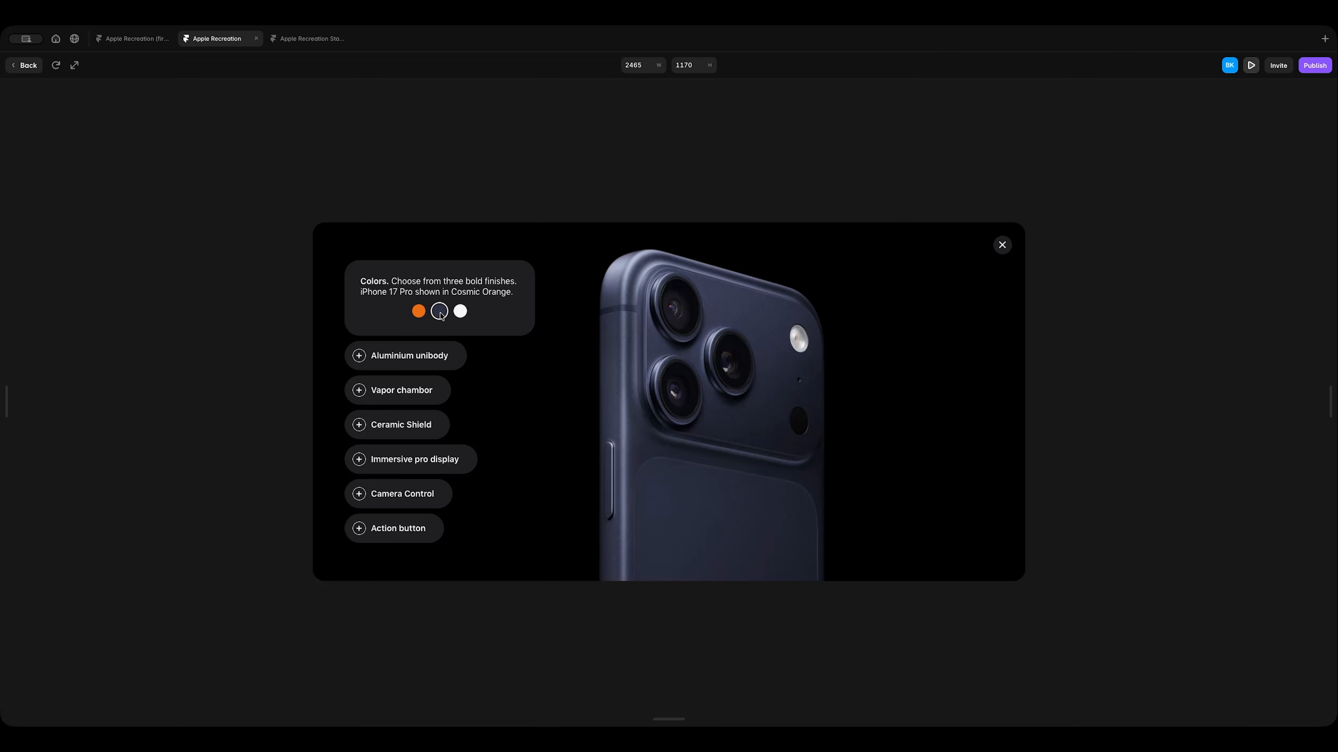
{"action": "left_click", "coordinate": [421, 313]}
{"action": "left_click", "coordinate": [440, 313]}
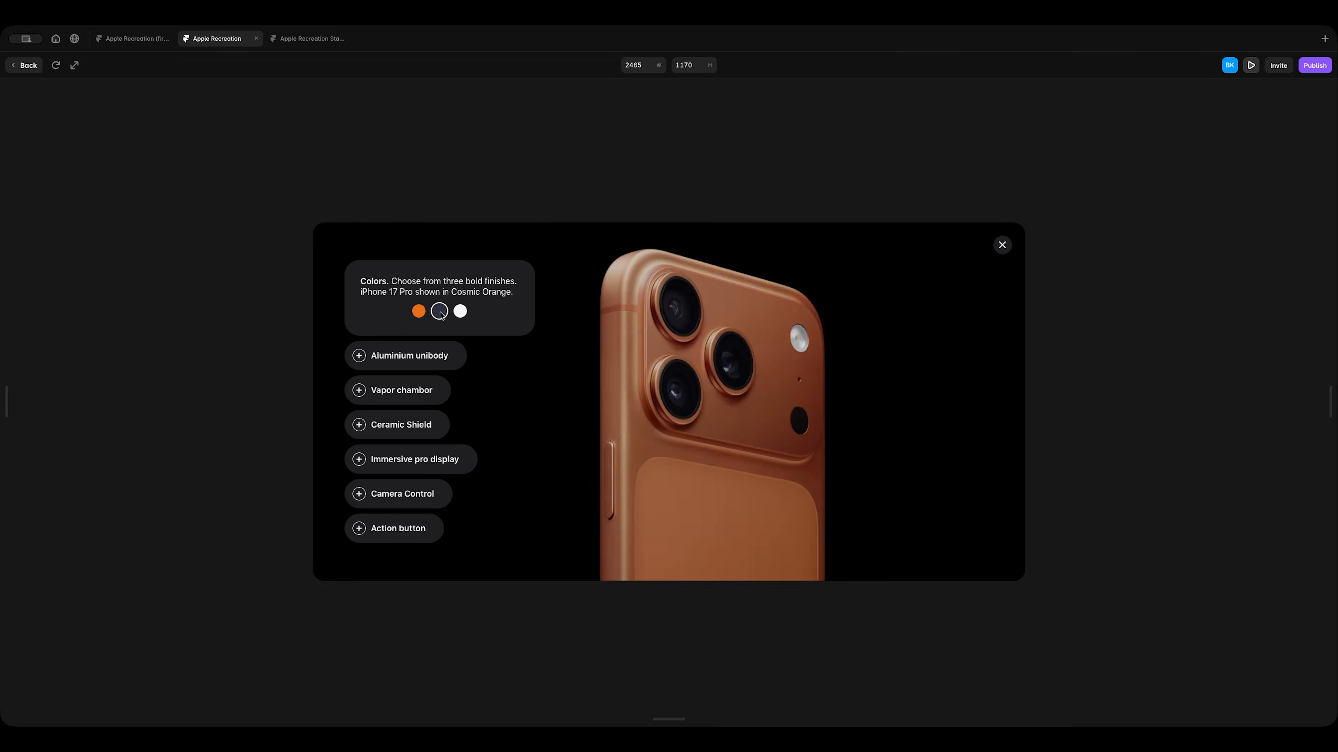
{"action": "left_click", "coordinate": [420, 312]}
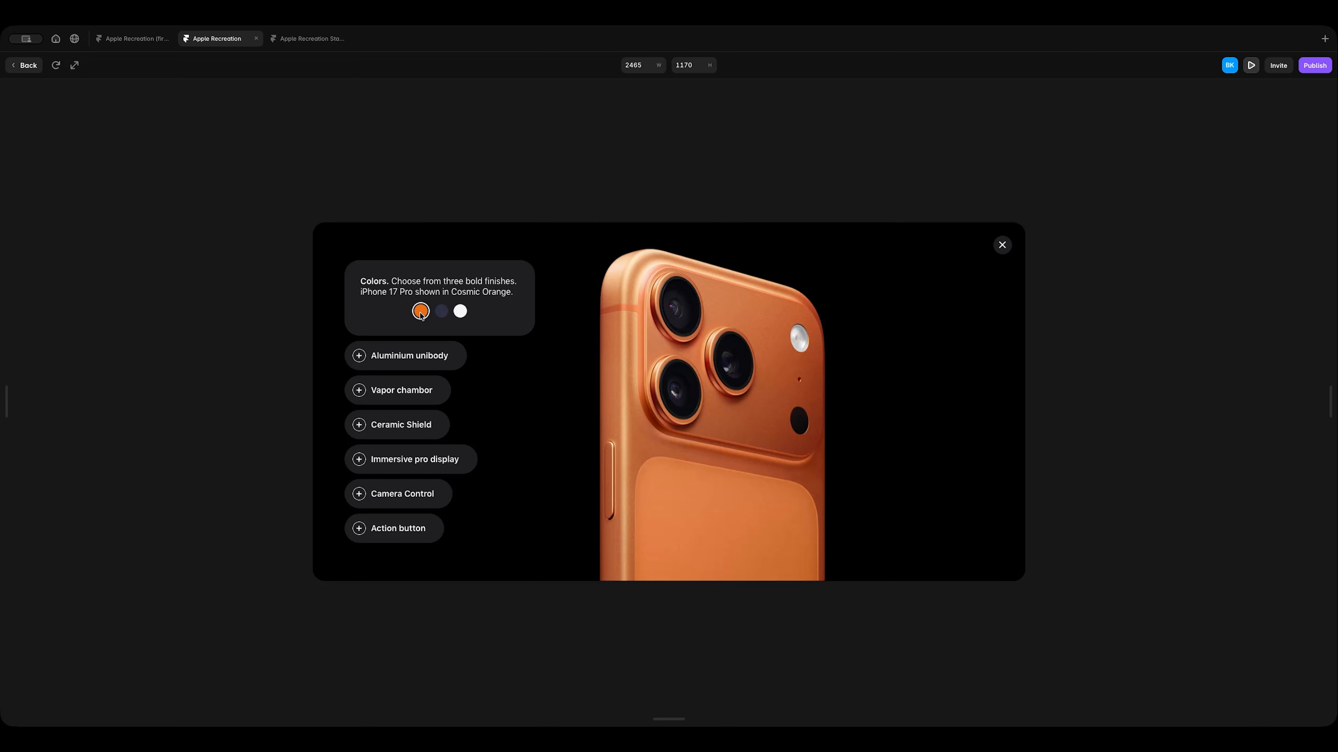
{"action": "left_click", "coordinate": [1002, 246]}
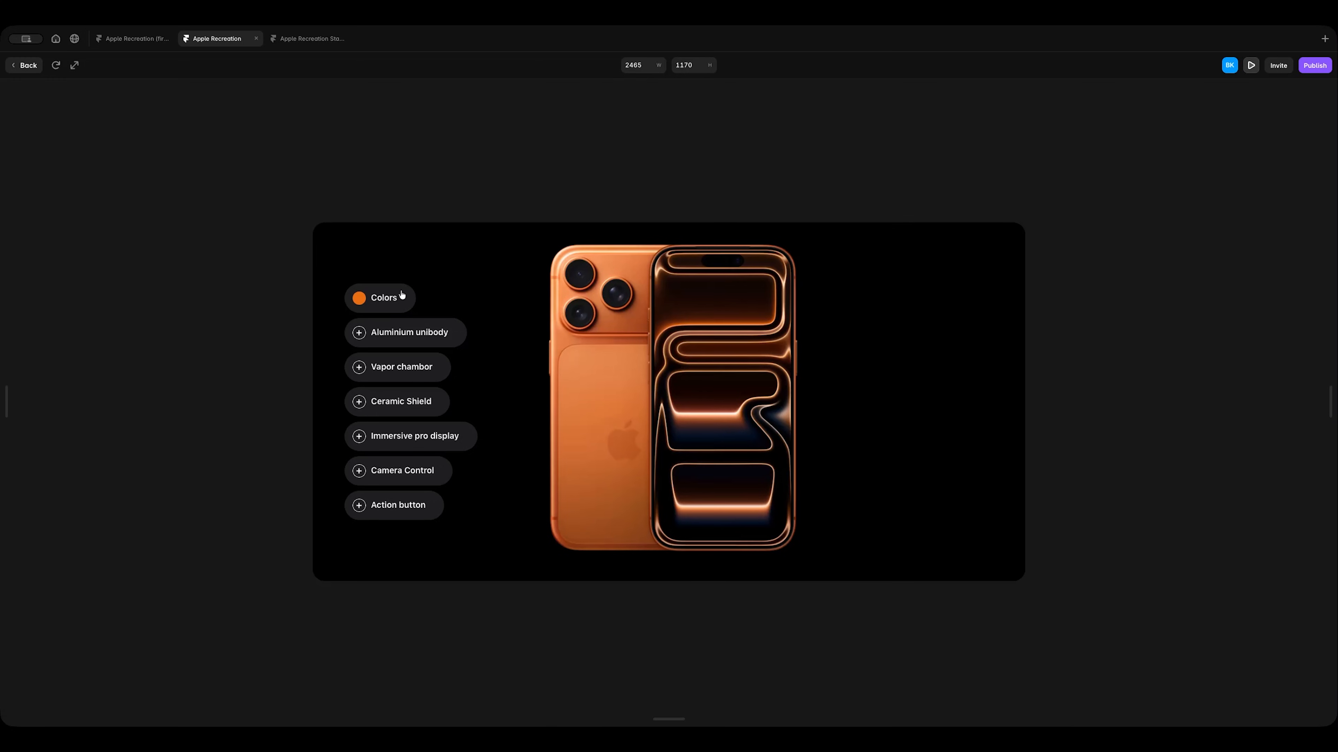
Test the expandable Colors card in the preview with its navy, silver and orange swatches and close button, and return to the canvas.
{"action": "left_click", "coordinate": [394, 299]}
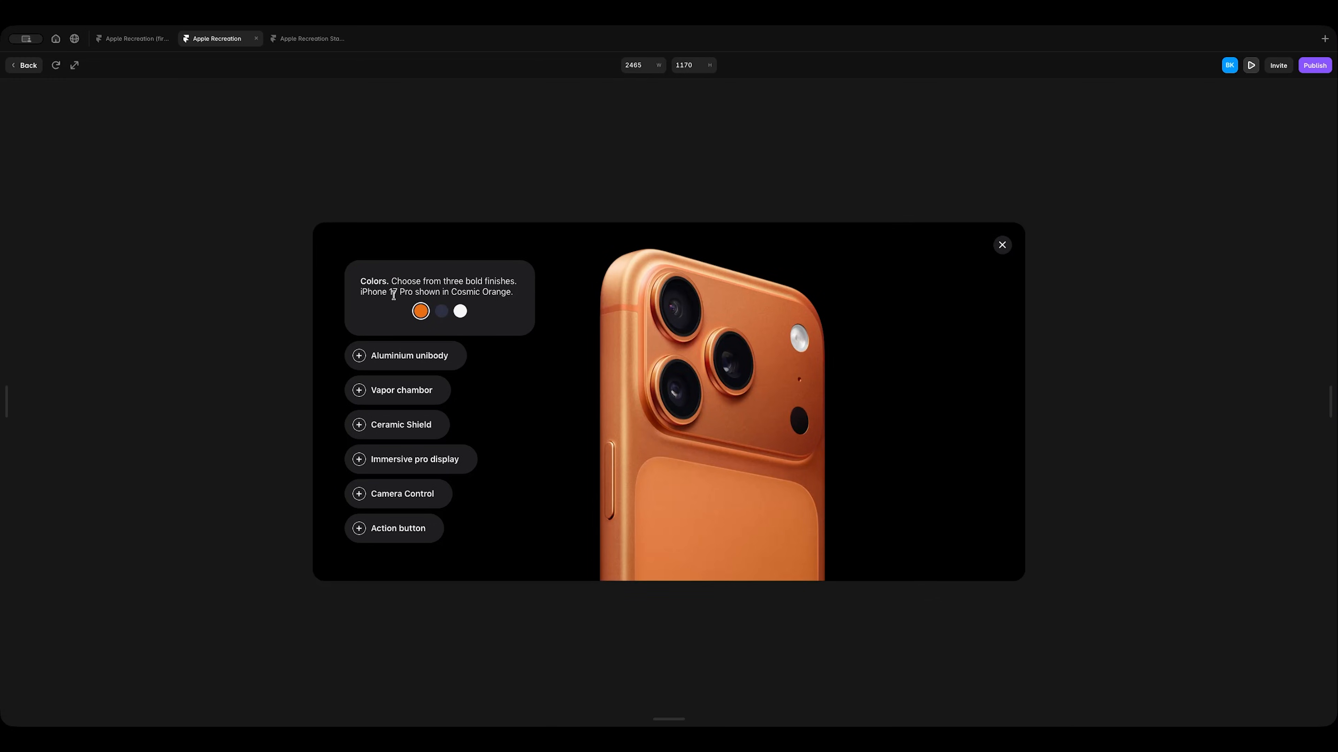
{"action": "left_click", "coordinate": [442, 314]}
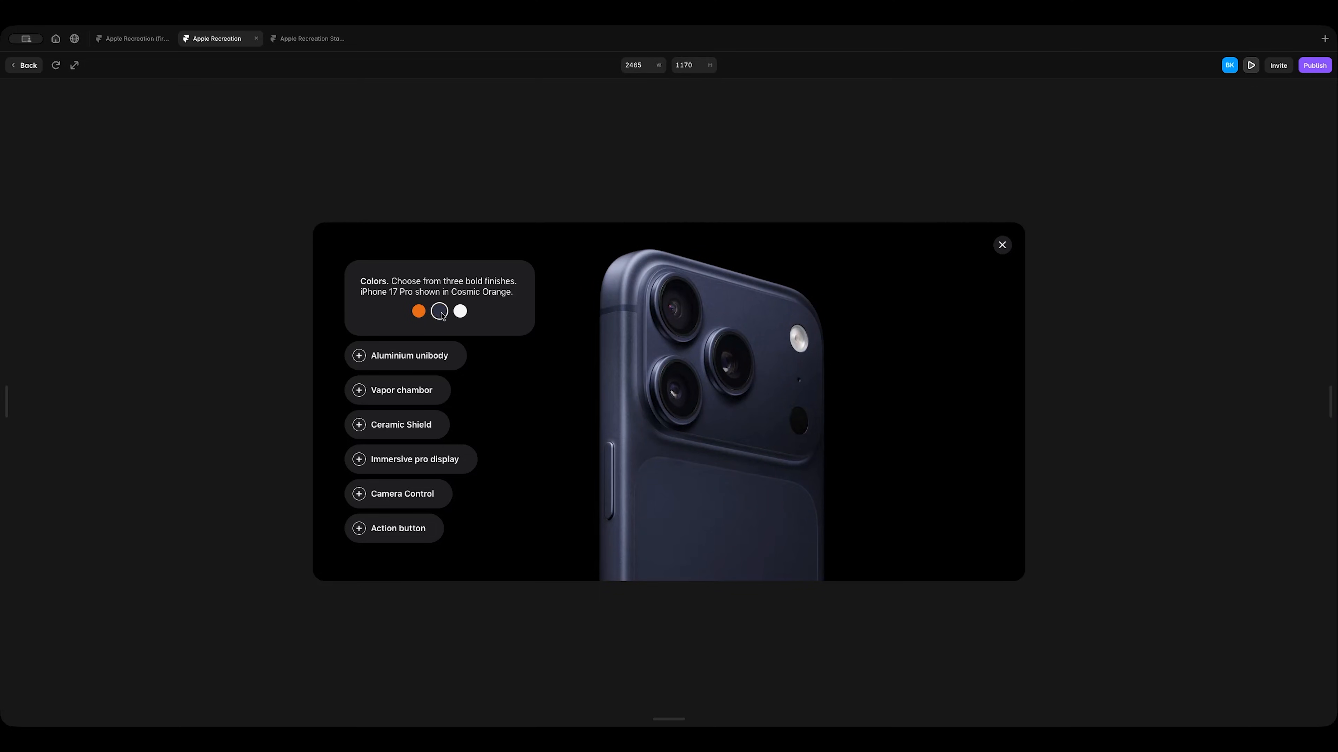
{"action": "left_click", "coordinate": [461, 313]}
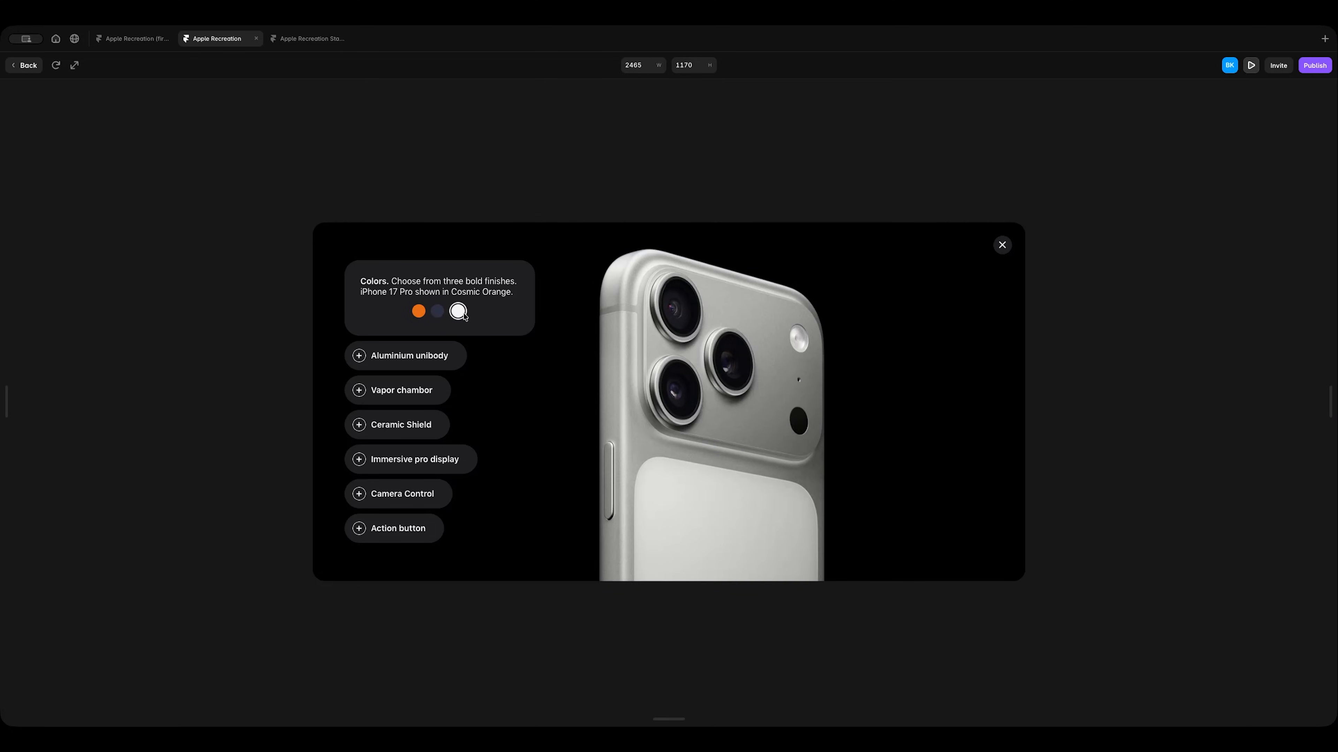
{"action": "left_click", "coordinate": [442, 313]}
{"action": "left_click", "coordinate": [419, 311]}
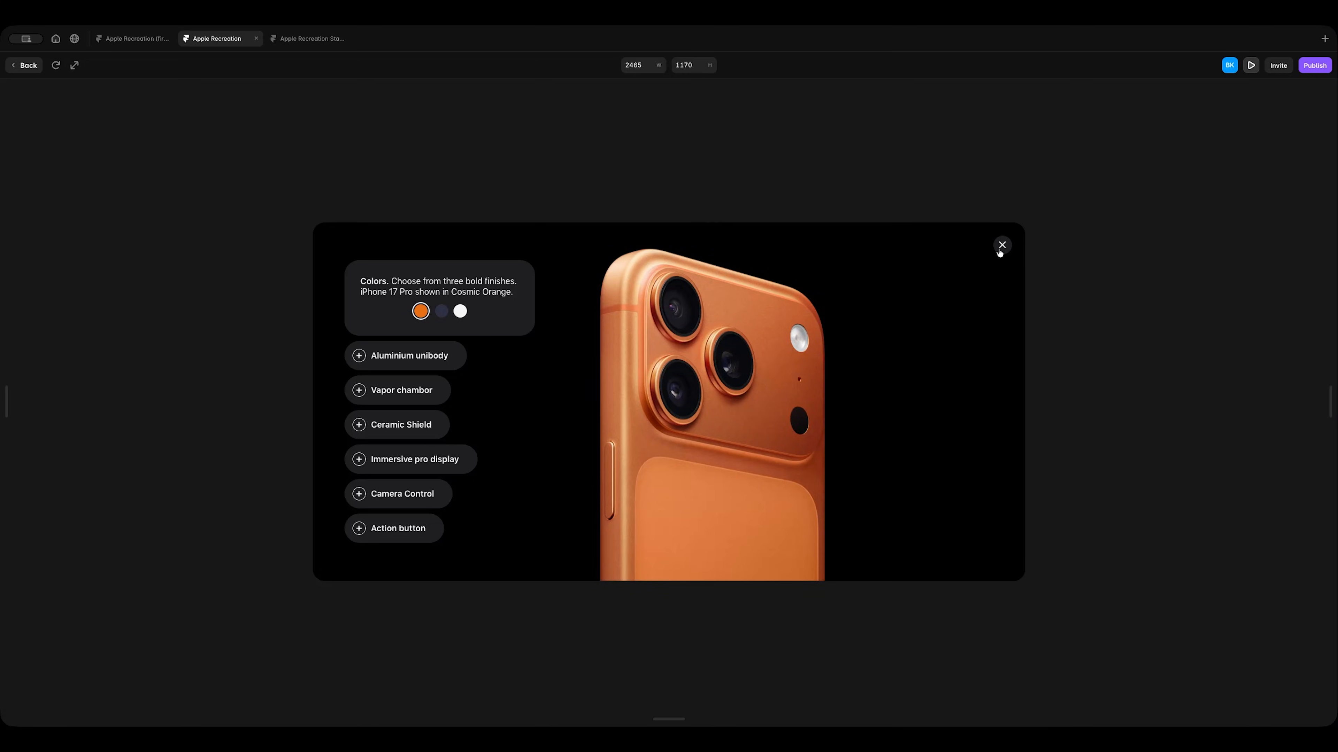
{"action": "left_click", "coordinate": [1002, 247]}
{"action": "left_click", "coordinate": [391, 298]}
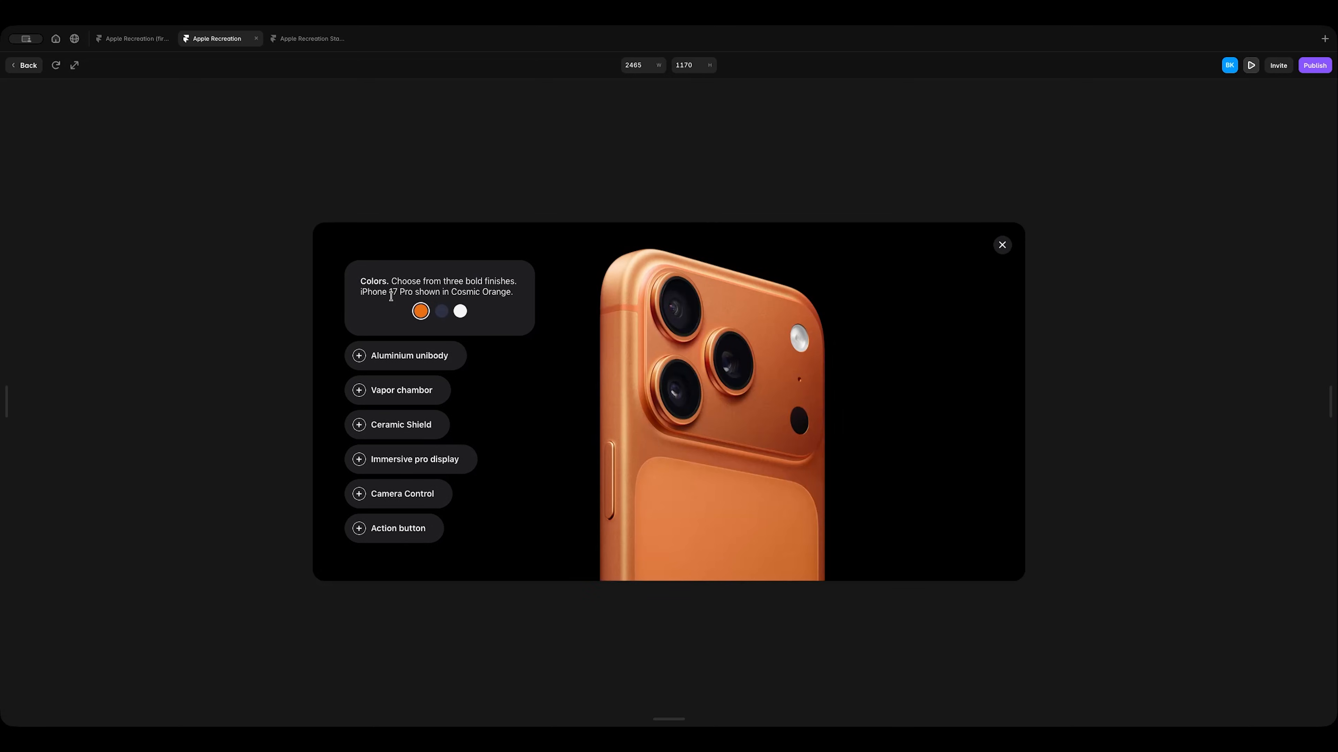
{"action": "left_click", "coordinate": [440, 312]}
{"action": "left_click", "coordinate": [460, 311]}
{"action": "left_click", "coordinate": [420, 312]}
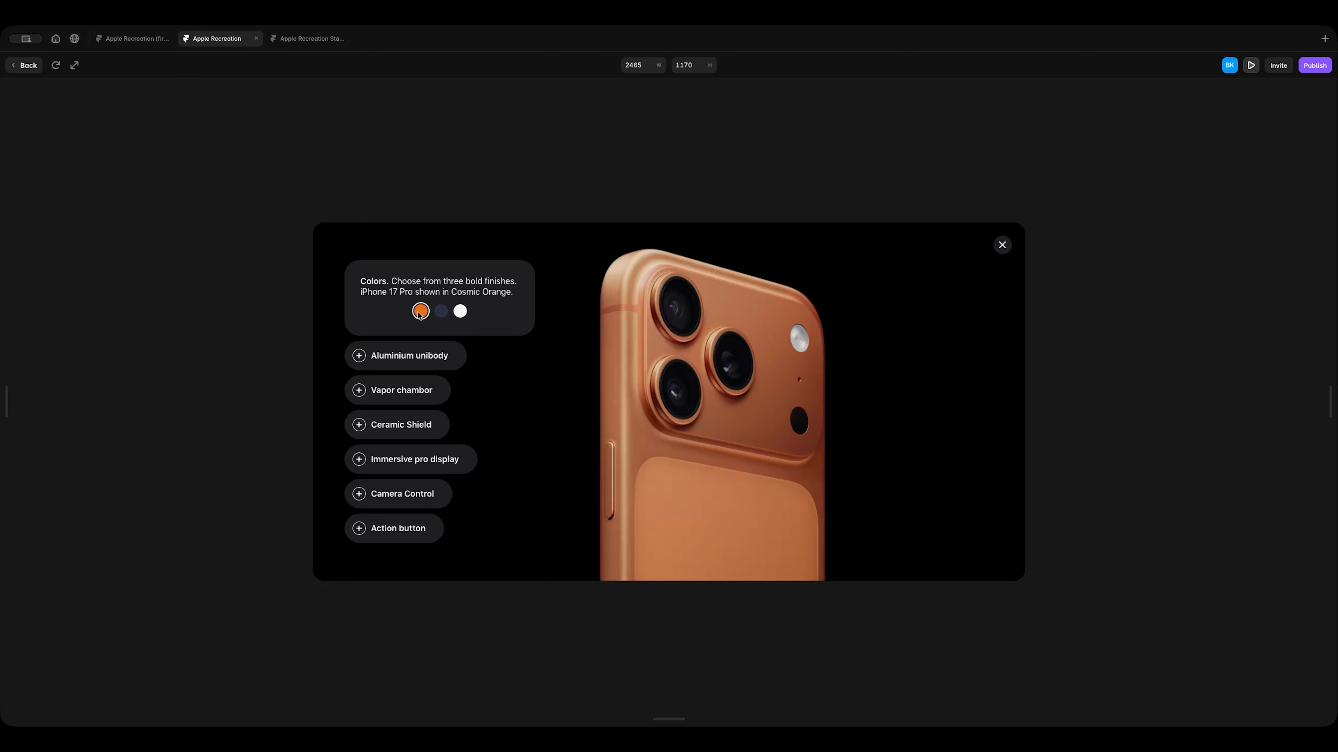
{"action": "left_click", "coordinate": [1002, 246]}
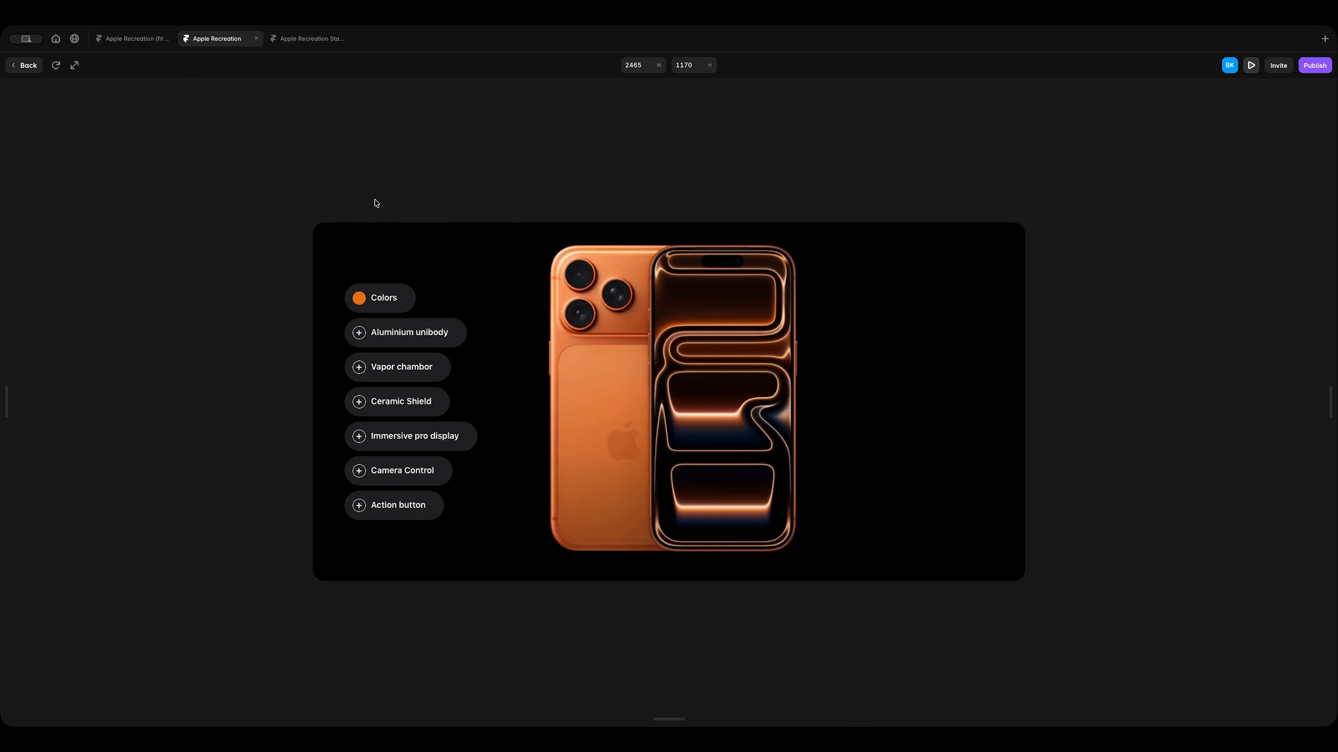
{"action": "left_click", "coordinate": [34, 73]}
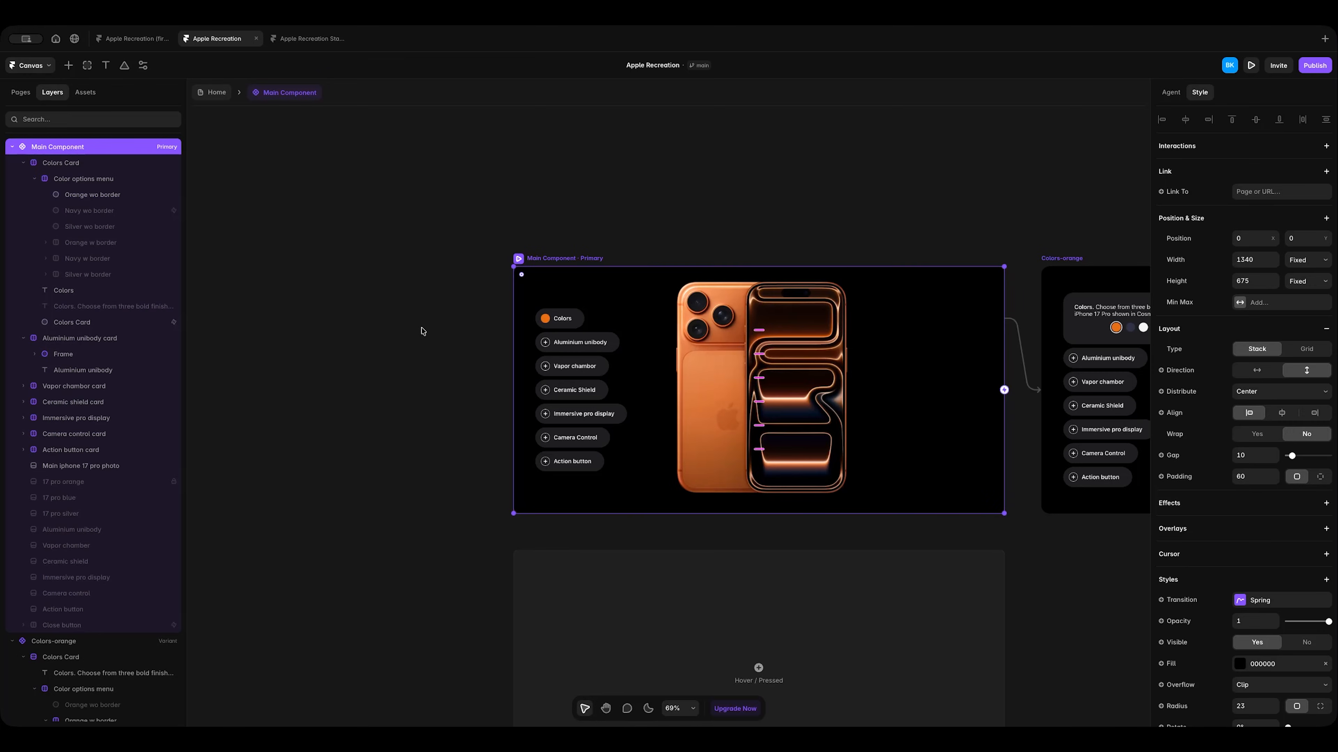
{"action": "scroll", "coordinate": [421, 331], "scroll_direction": "right", "scroll_amount": 2}
{"action": "scroll", "coordinate": [421, 330], "scroll_direction": "right", "scroll_amount": 1}
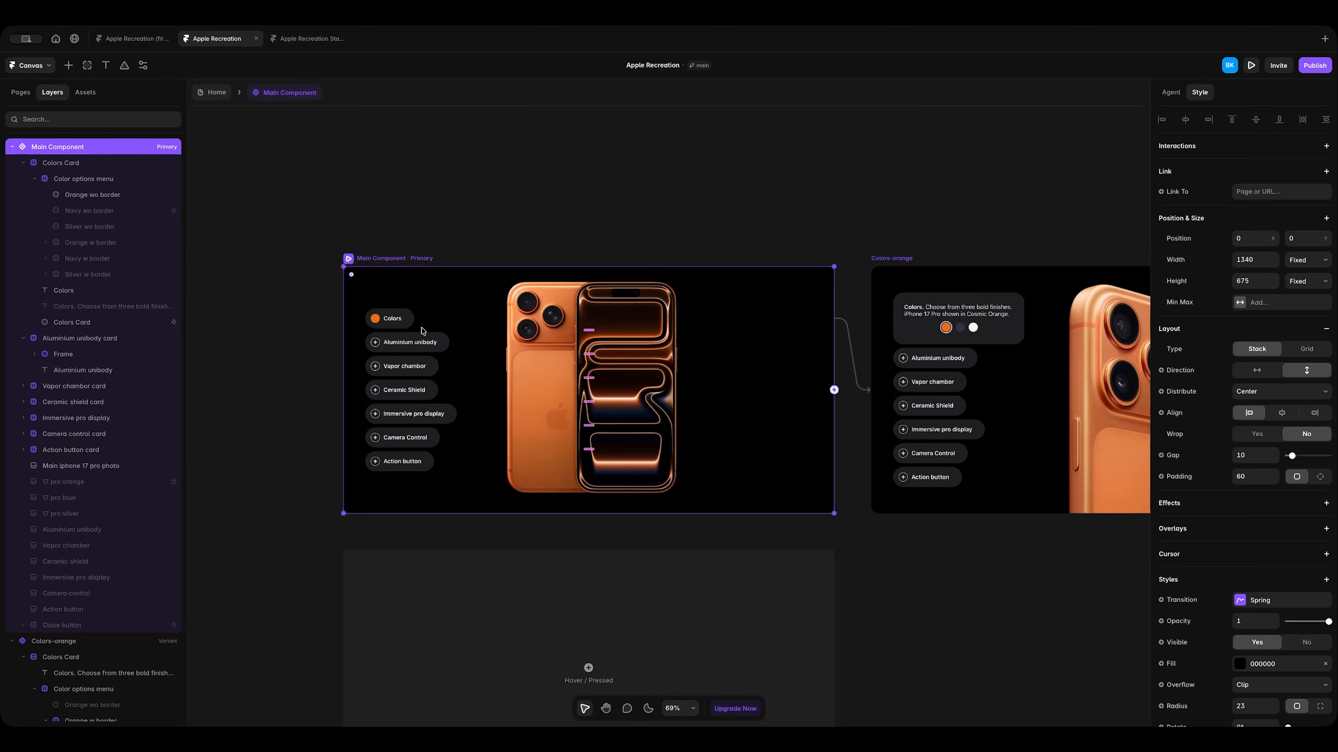
{"action": "scroll", "coordinate": [422, 331], "scroll_direction": "down", "scroll_amount": 3}
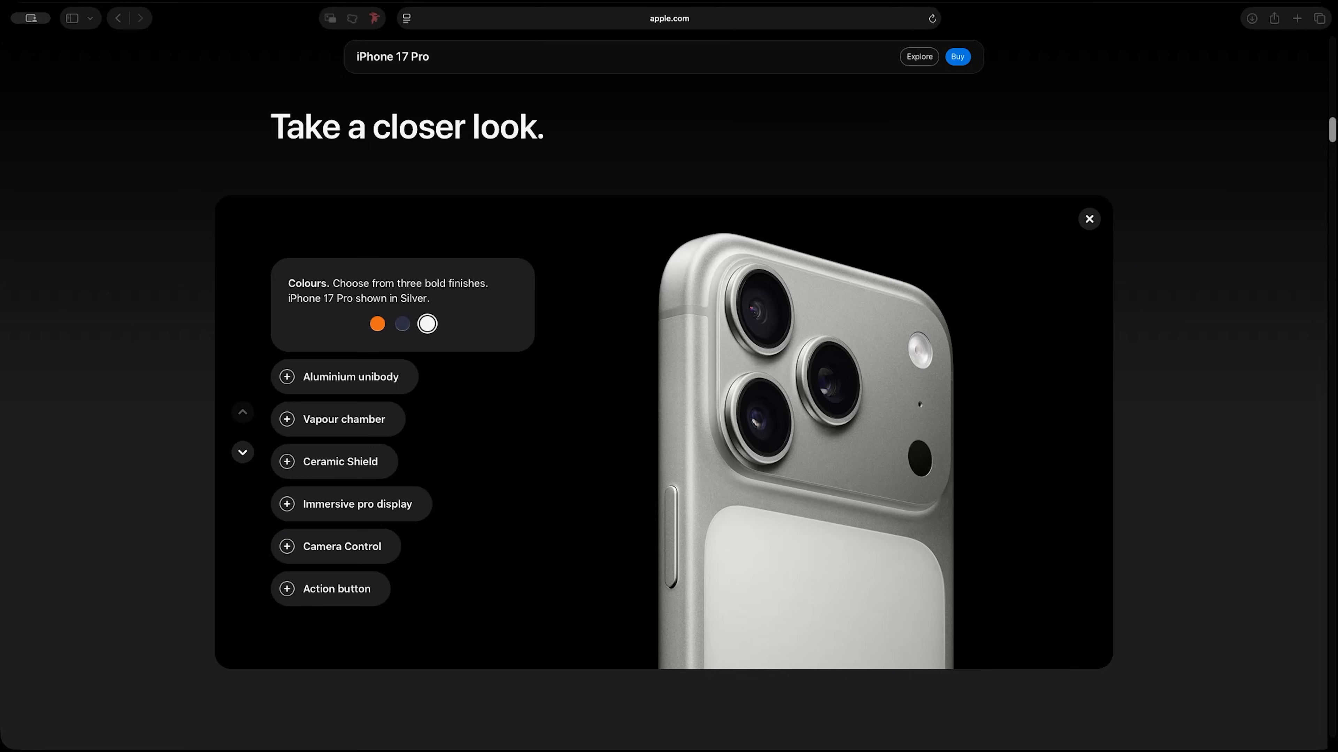
{"action": "left_click", "coordinate": [243, 454]}
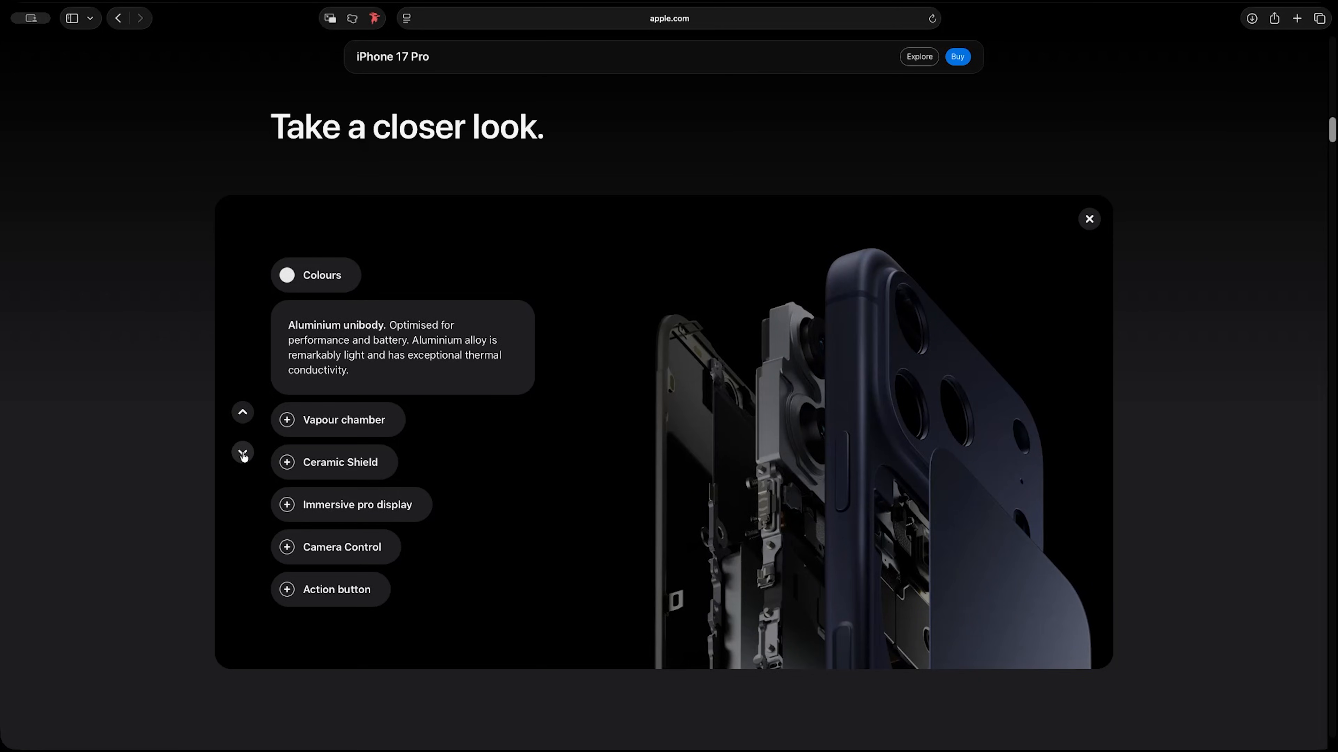
{"action": "left_click", "coordinate": [243, 453]}
{"action": "left_click", "coordinate": [243, 453]}
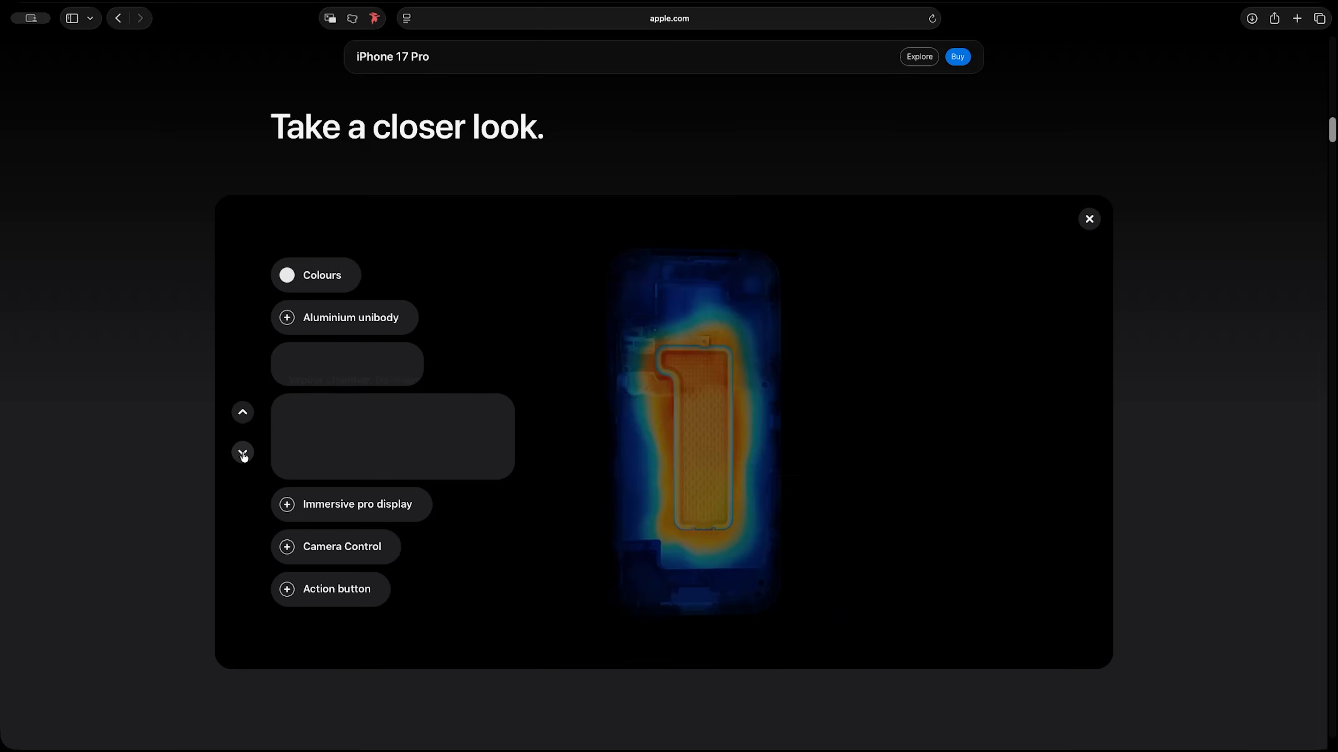
{"action": "left_click", "coordinate": [243, 421]}
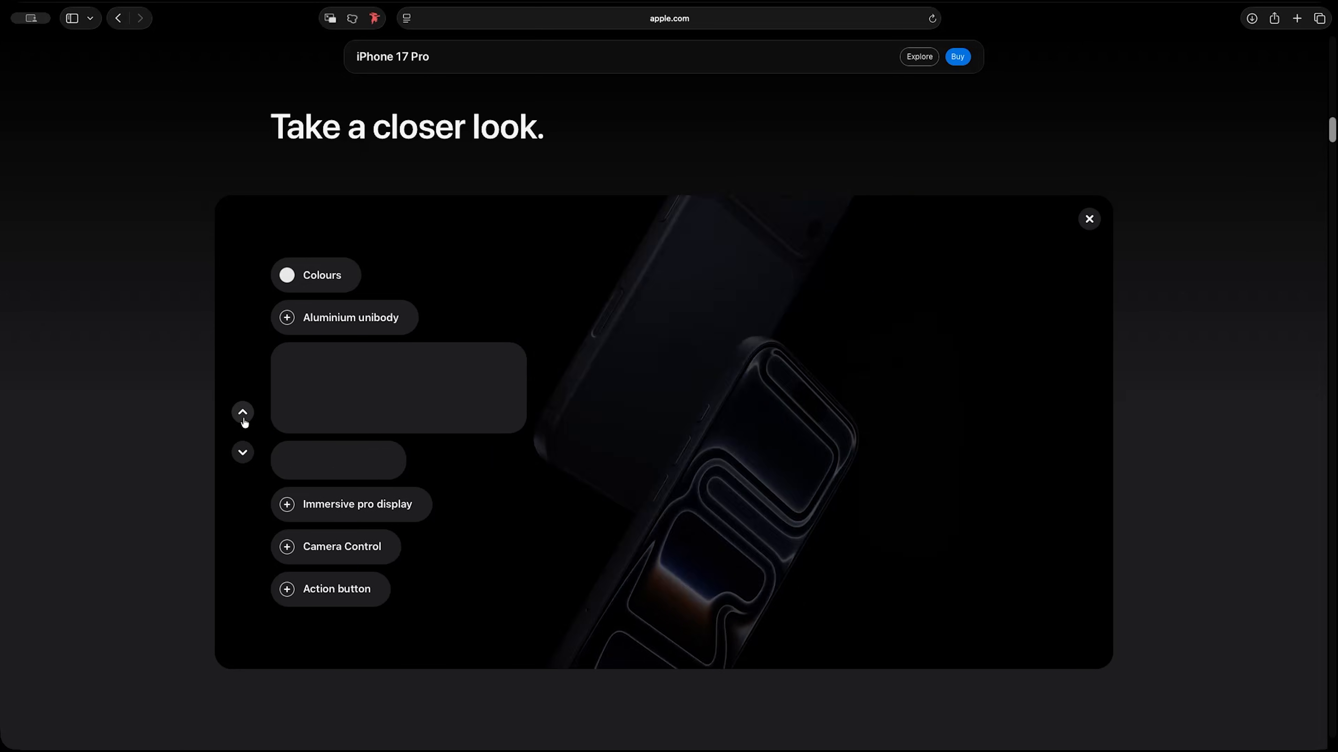
{"action": "left_click", "coordinate": [243, 420]}
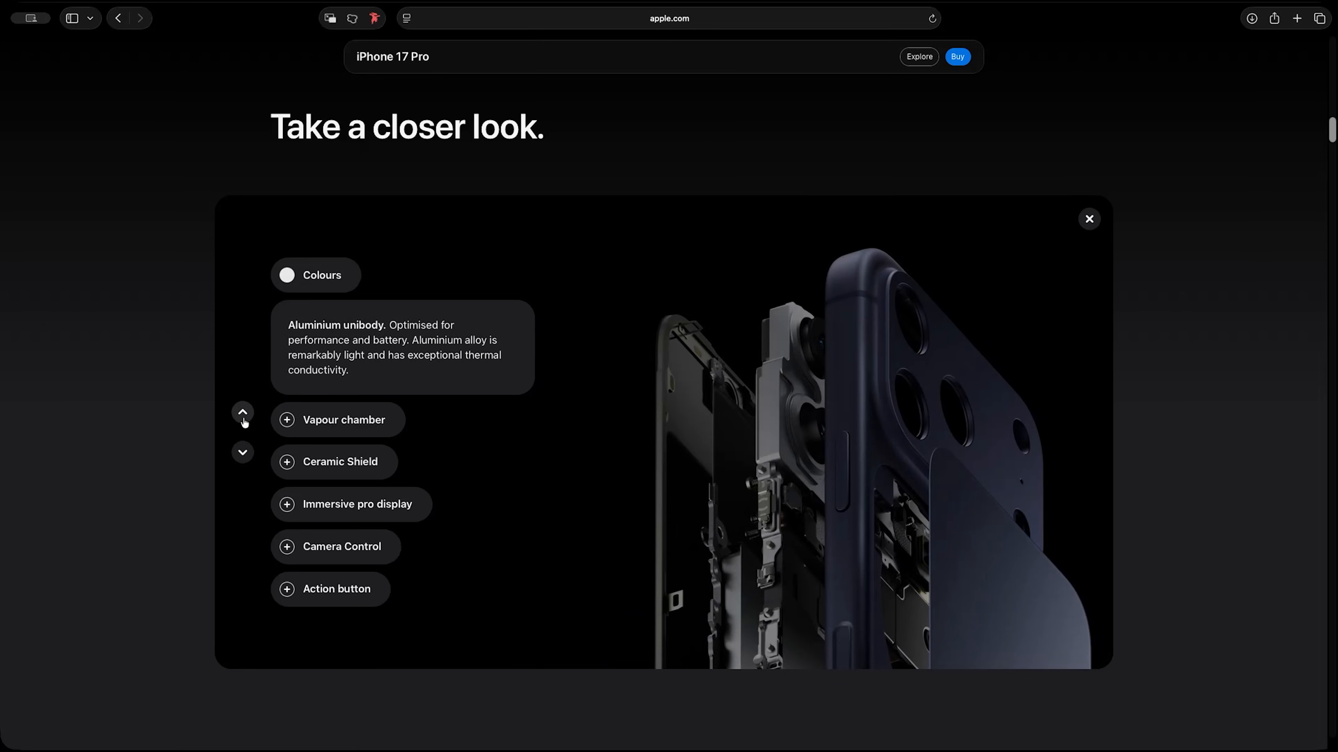
{"action": "left_click", "coordinate": [244, 421]}
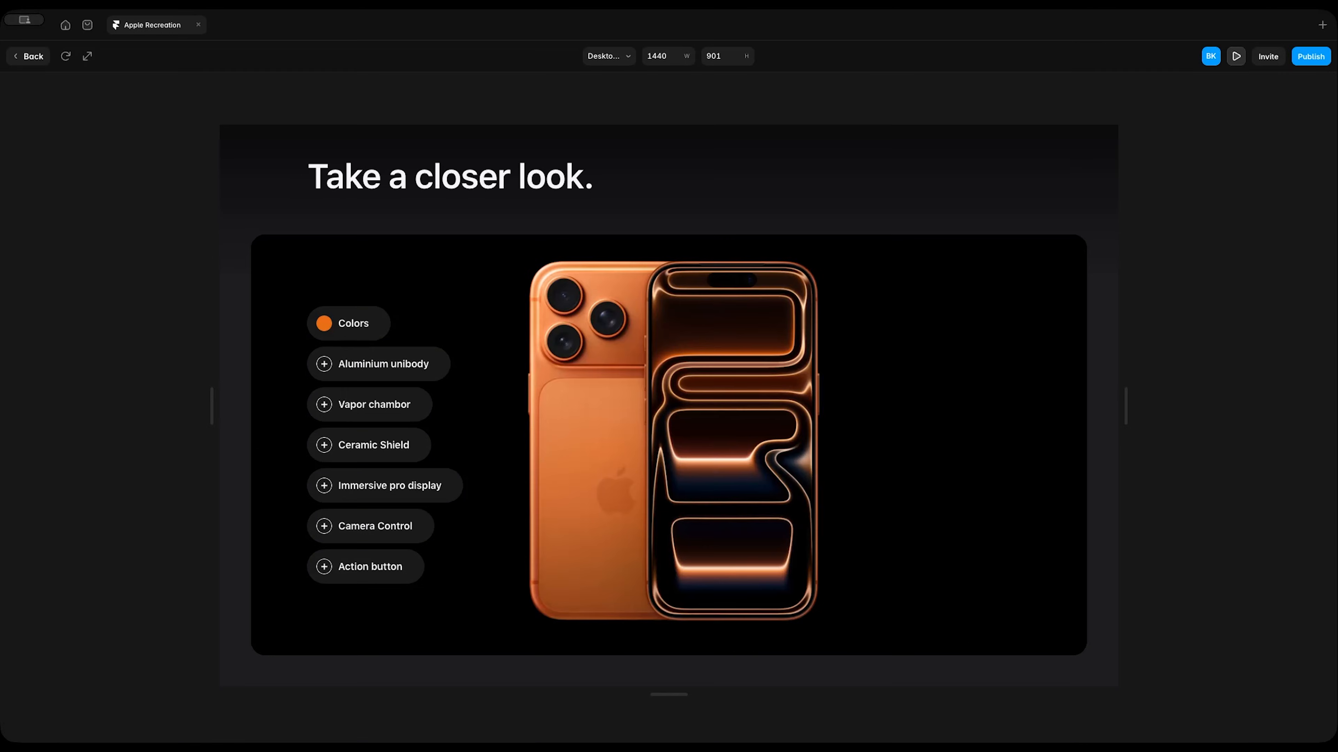
In the Framer preview of the recreated section, expand Colors and step forward to Immersive pro display and back through the feature cards.
{"action": "left_click", "coordinate": [351, 331]}
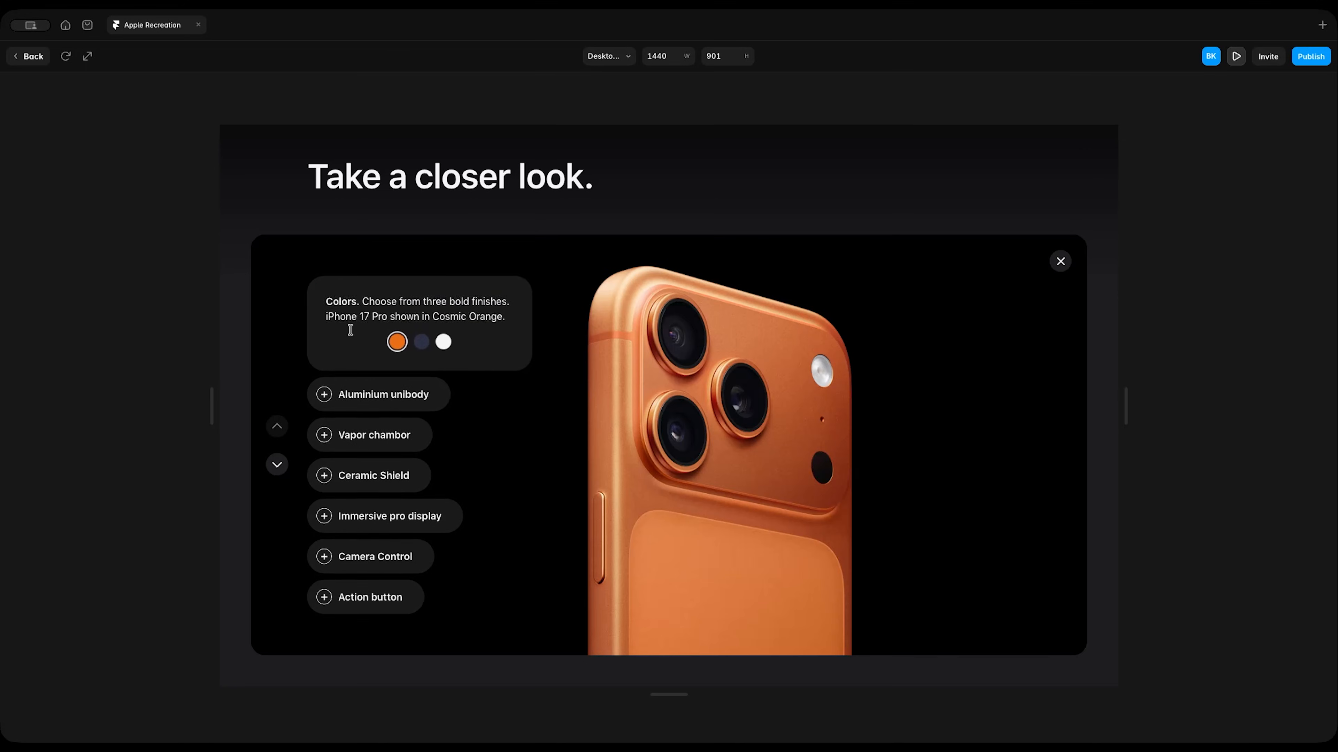
{"action": "left_click", "coordinate": [276, 465]}
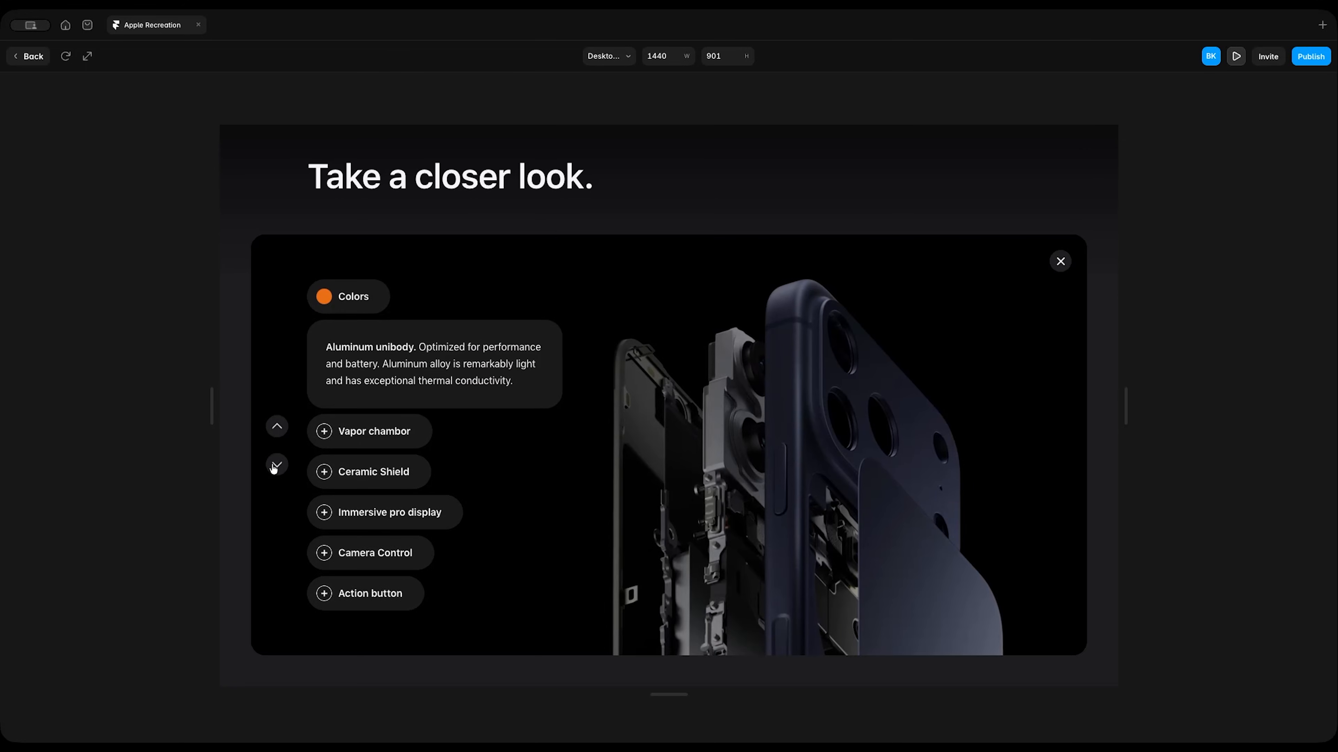
{"action": "left_click", "coordinate": [275, 466]}
{"action": "left_click", "coordinate": [275, 466]}
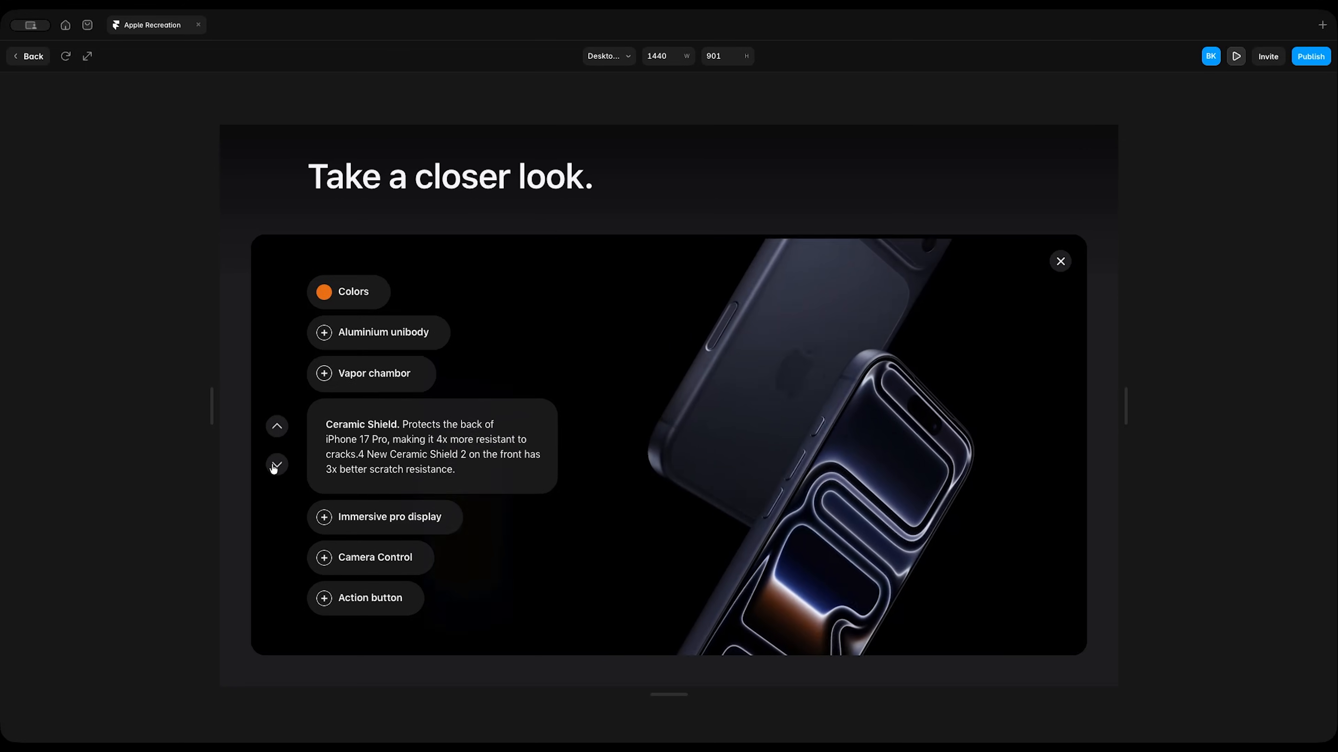
{"action": "left_click", "coordinate": [275, 466]}
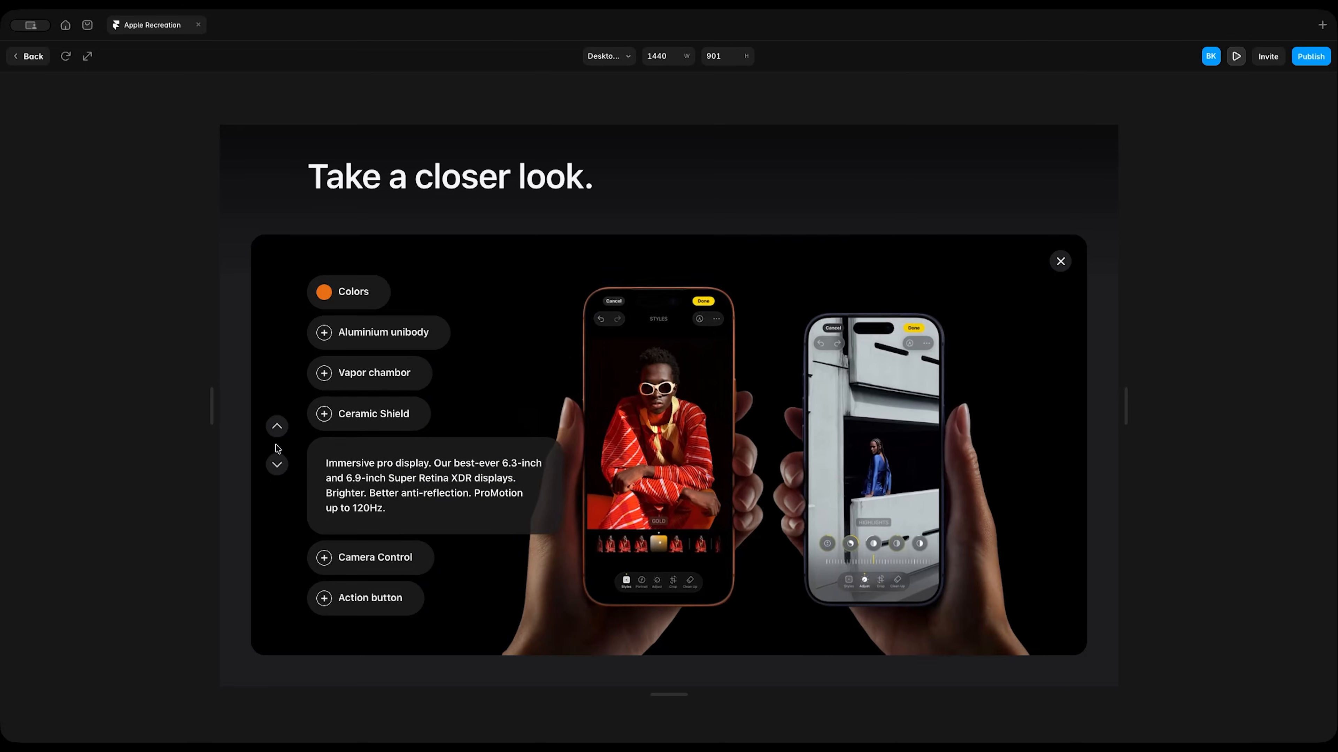
{"action": "left_click", "coordinate": [279, 432]}
{"action": "left_click", "coordinate": [279, 432]}
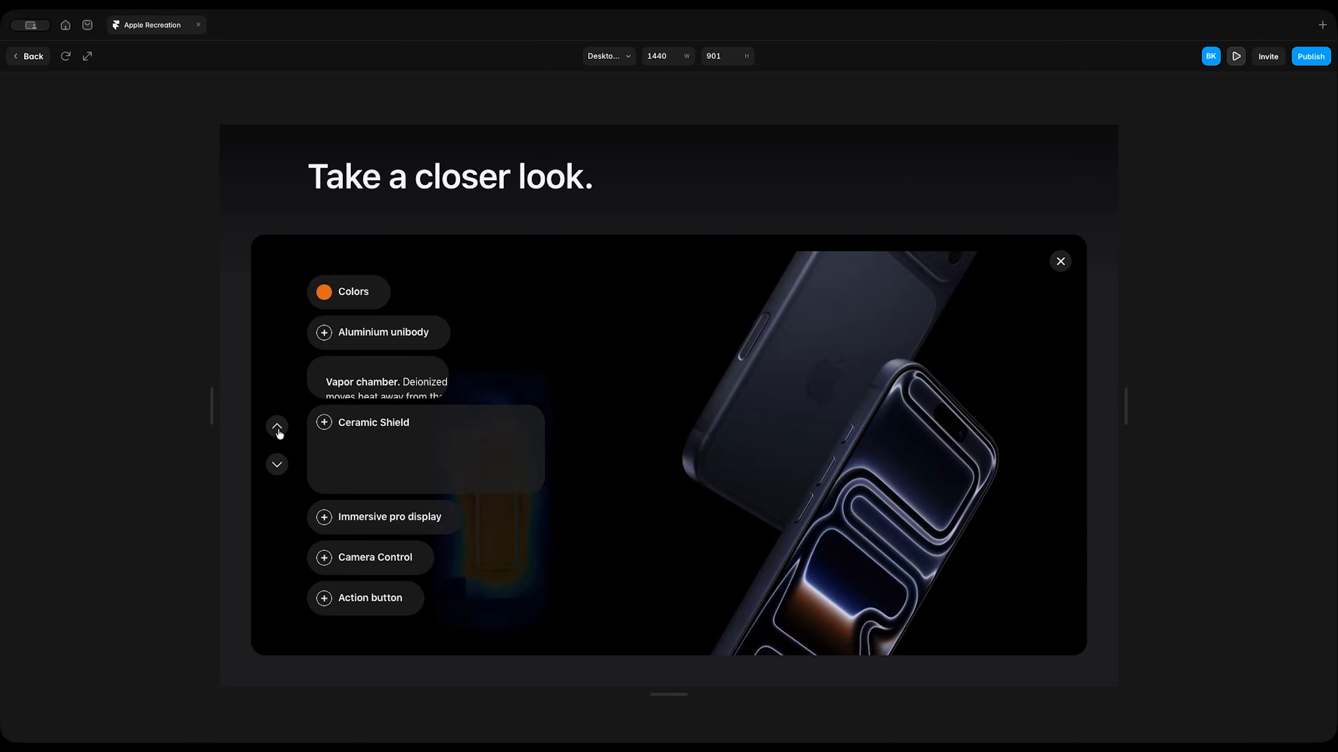
{"action": "left_click", "coordinate": [279, 432]}
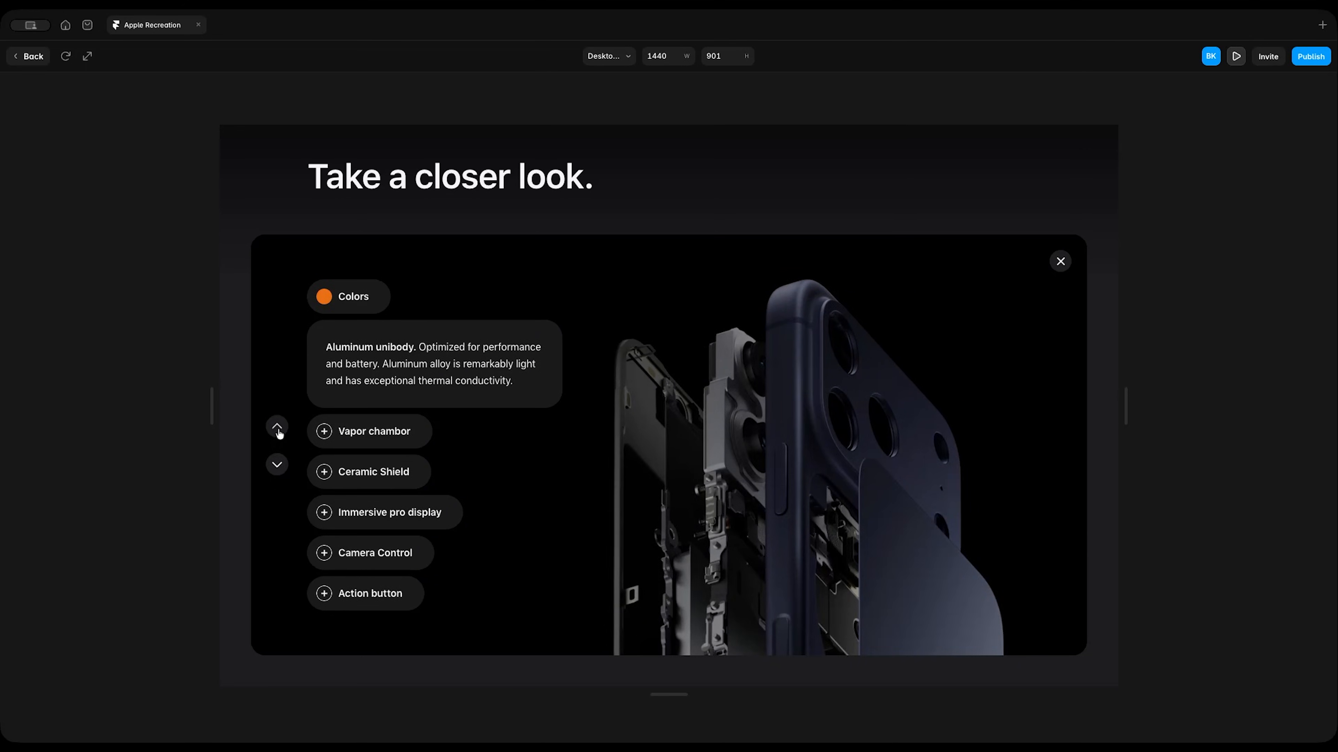
{"action": "left_click", "coordinate": [279, 432]}
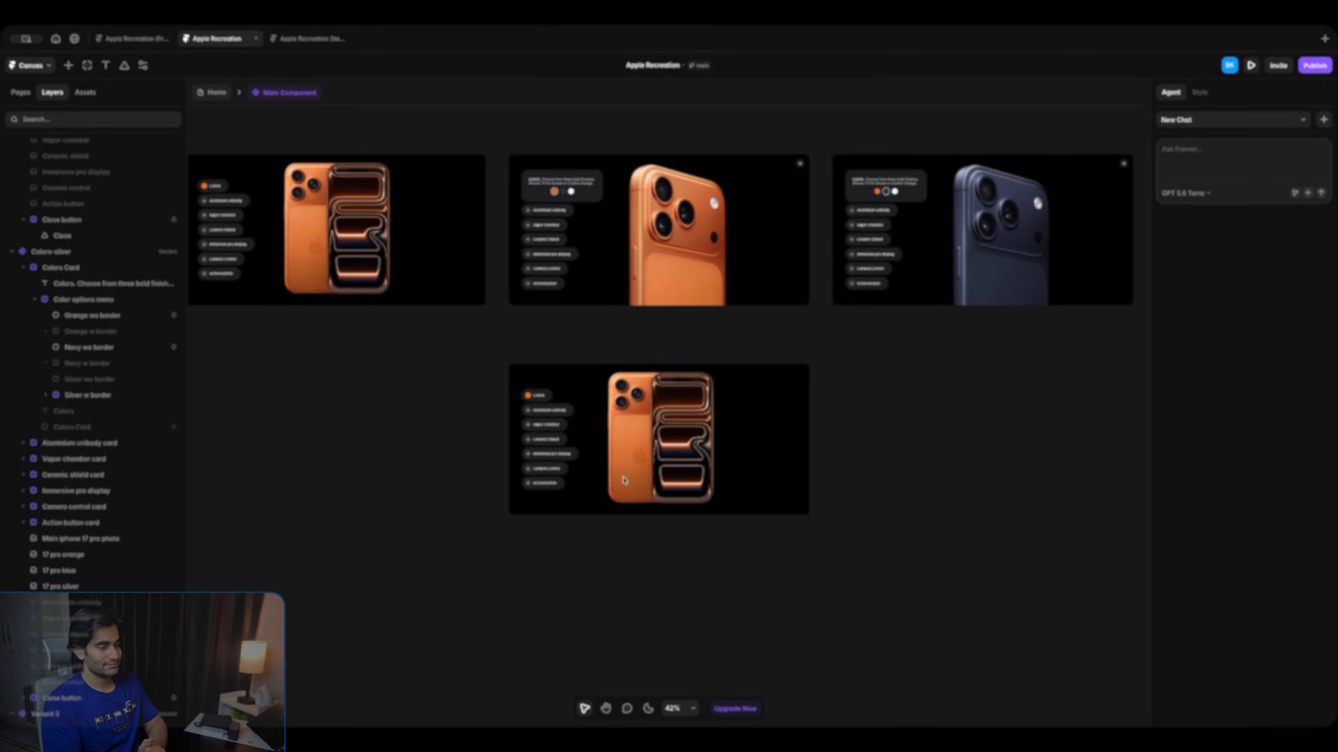
Rename the Variant 5 variant of the Main Component as Aluminum unibody expanded.
{"action": "scroll", "coordinate": [624, 480], "scroll_direction": "up", "scroll_amount": 5}
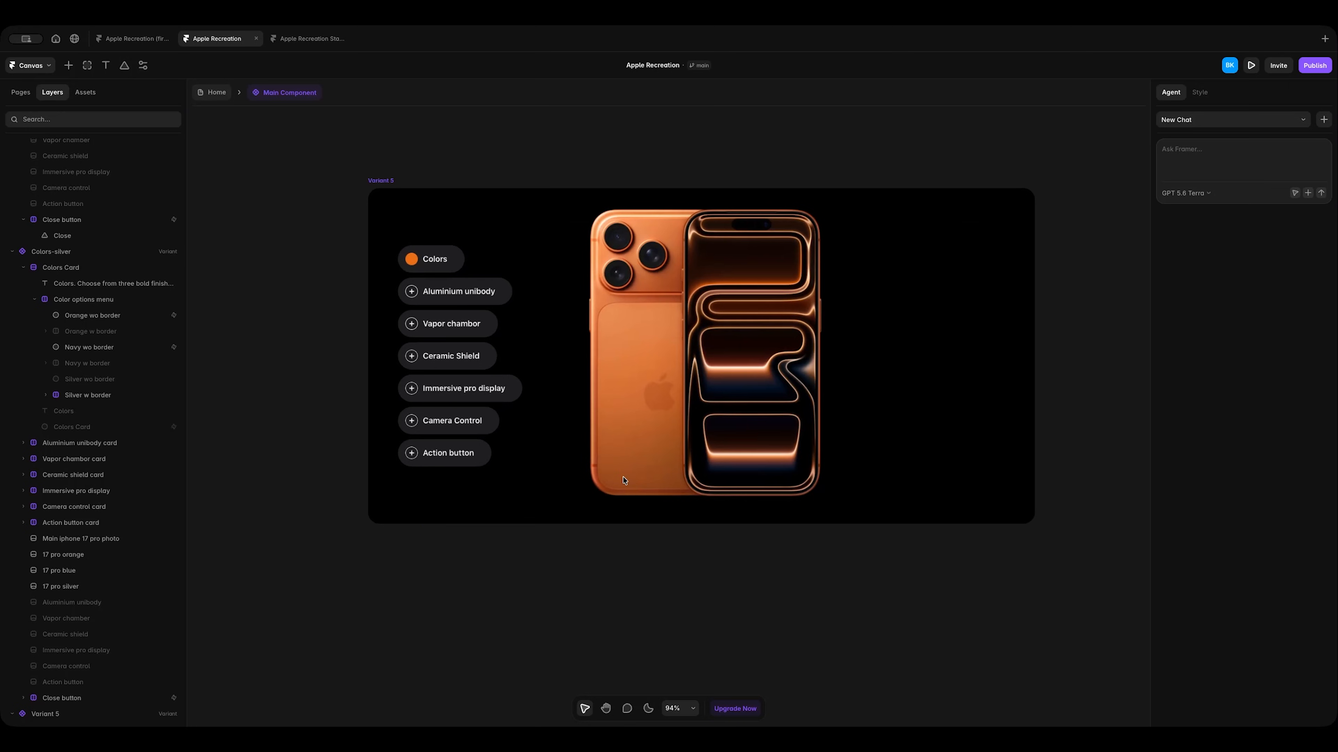
{"action": "left_click", "coordinate": [442, 281]}
{"action": "scroll", "coordinate": [107, 528], "scroll_direction": "down", "scroll_amount": 5}
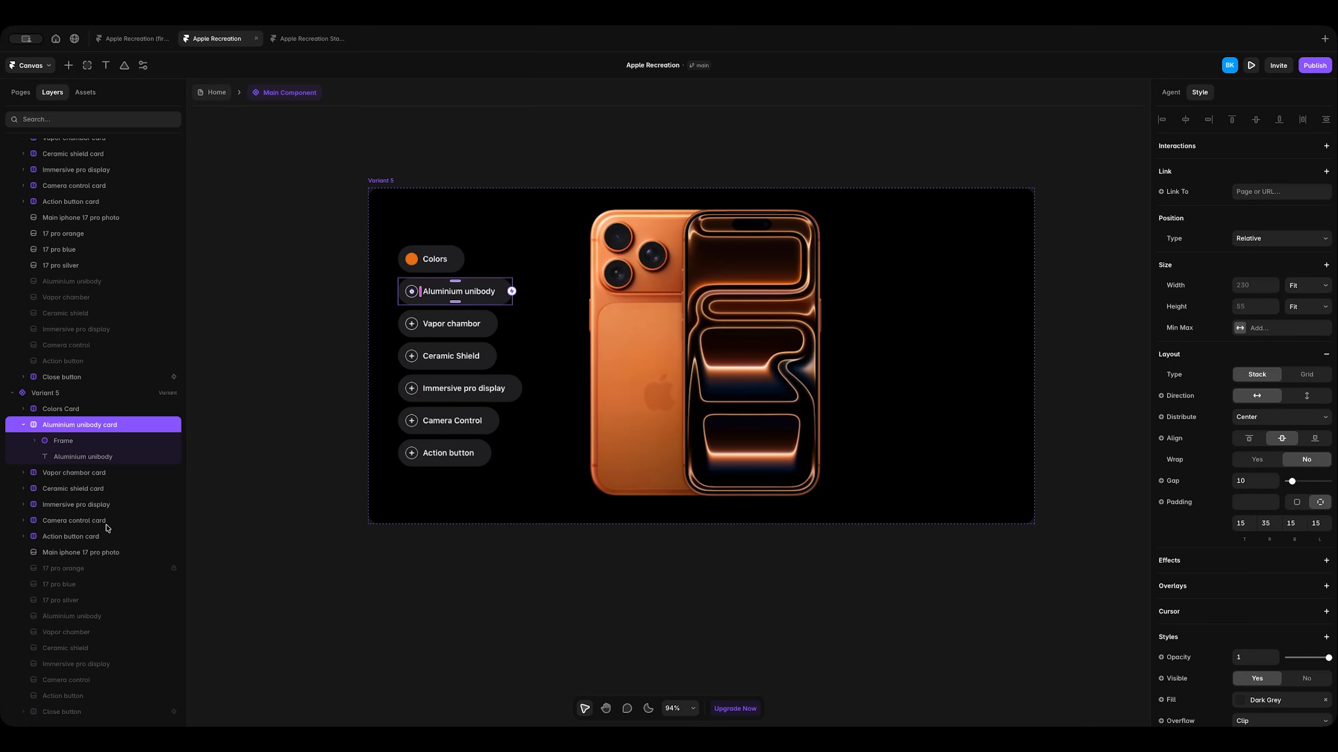
{"action": "left_click", "coordinate": [382, 181]}
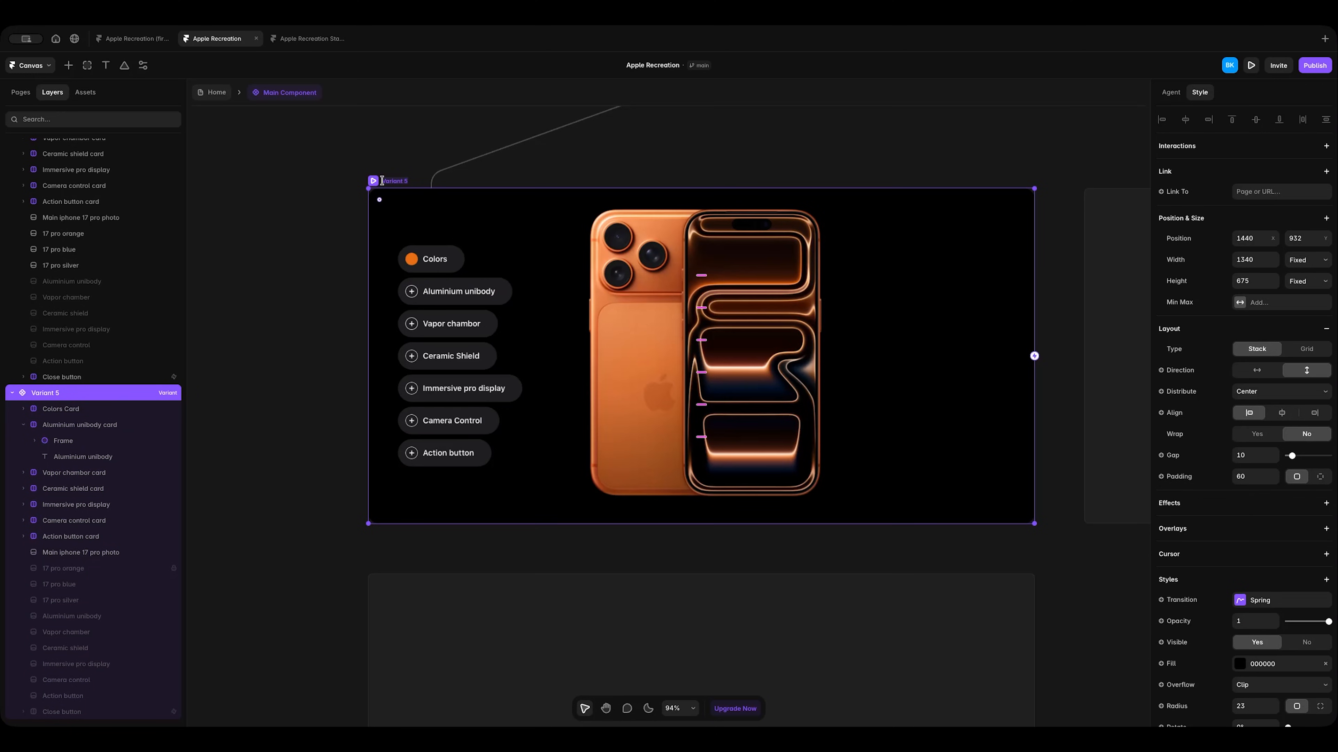
{"action": "double_click", "coordinate": [391, 181]}
{"action": "type", "text": "Aluminum unibody expanded"}
{"action": "key", "text": "Return"}
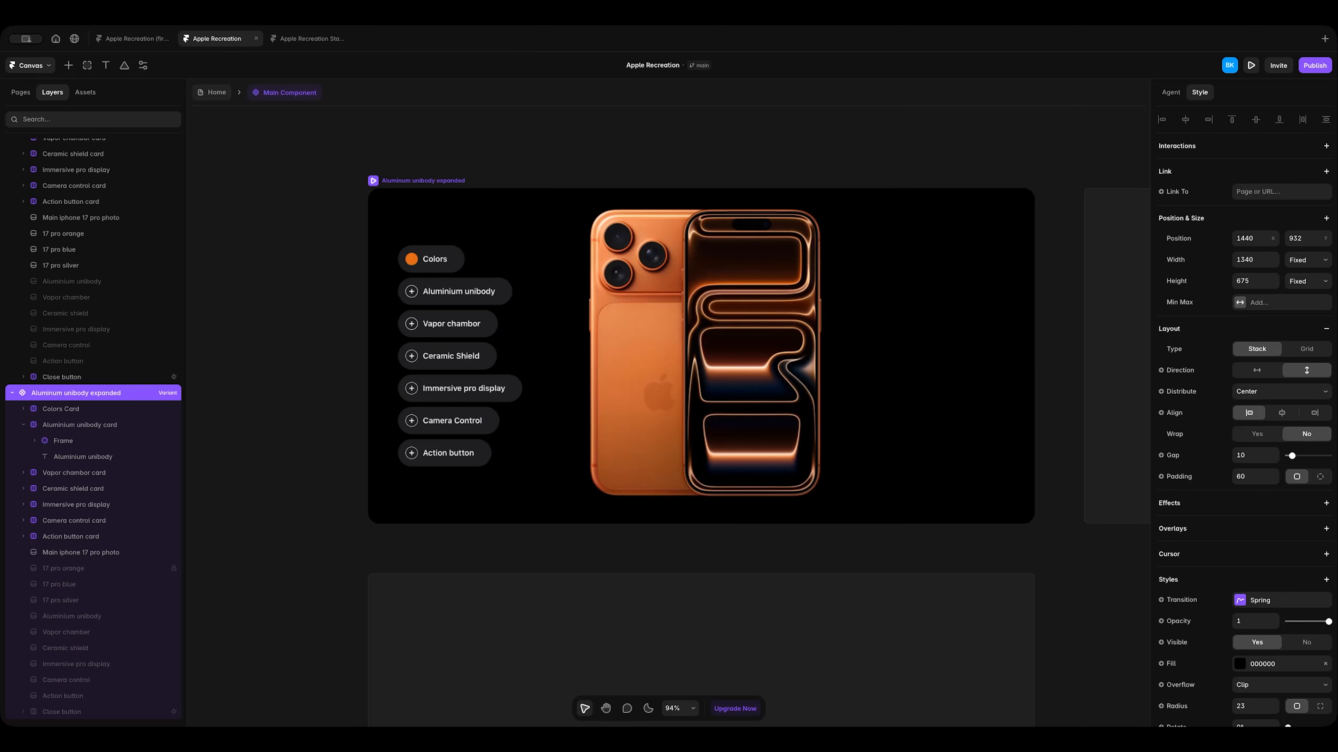
In the expanded variant's Aluminium unibody card, duplicate the title text and hide the original title and the plus-sign frame.
{"action": "left_click", "coordinate": [444, 284]}
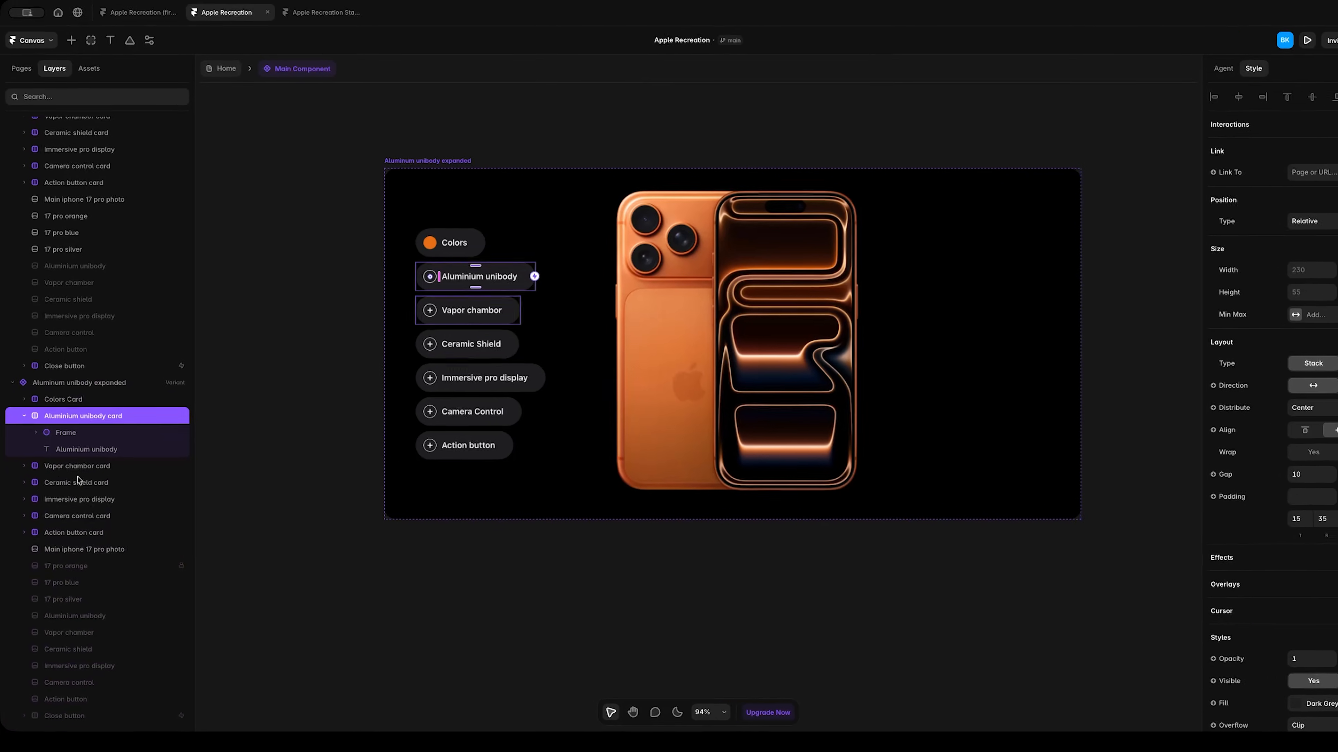
{"action": "left_click", "coordinate": [66, 434]}
{"action": "left_click", "coordinate": [89, 450]}
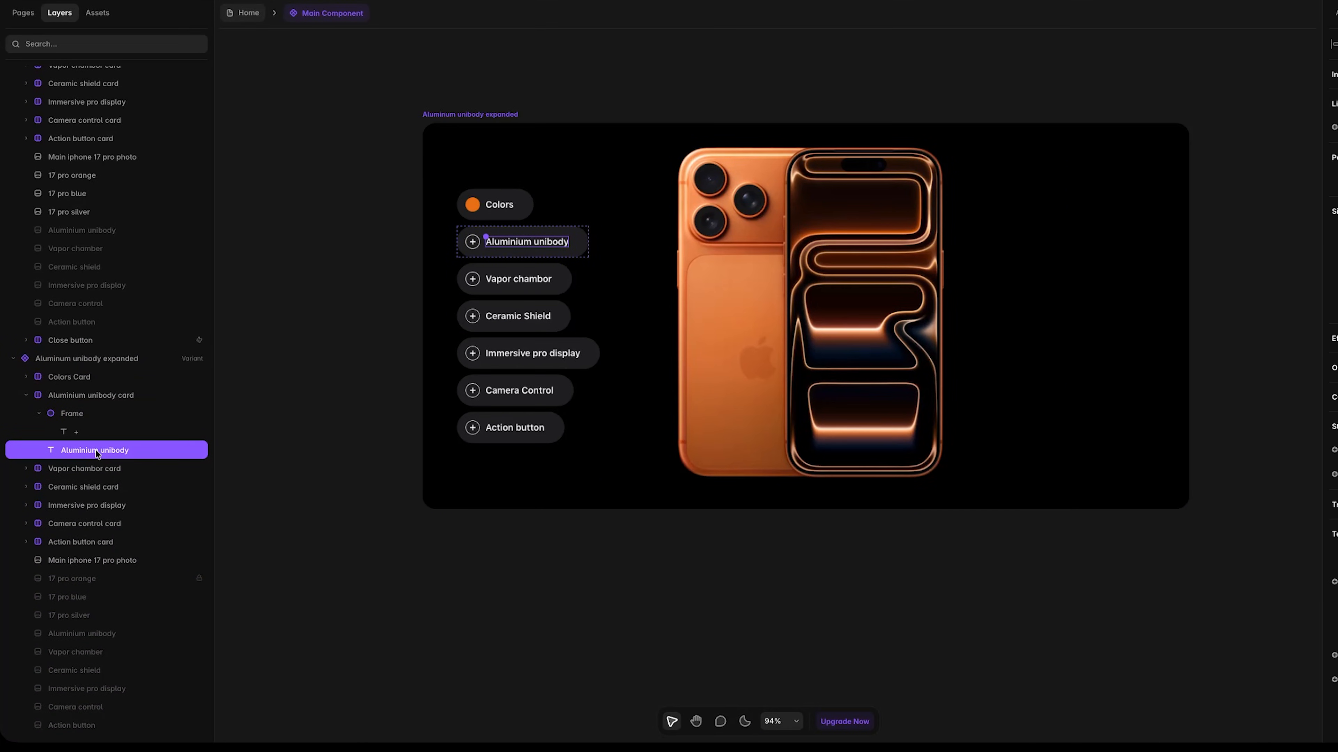
{"action": "key", "text": "ctrl+d"}
{"action": "left_click", "coordinate": [96, 450]}
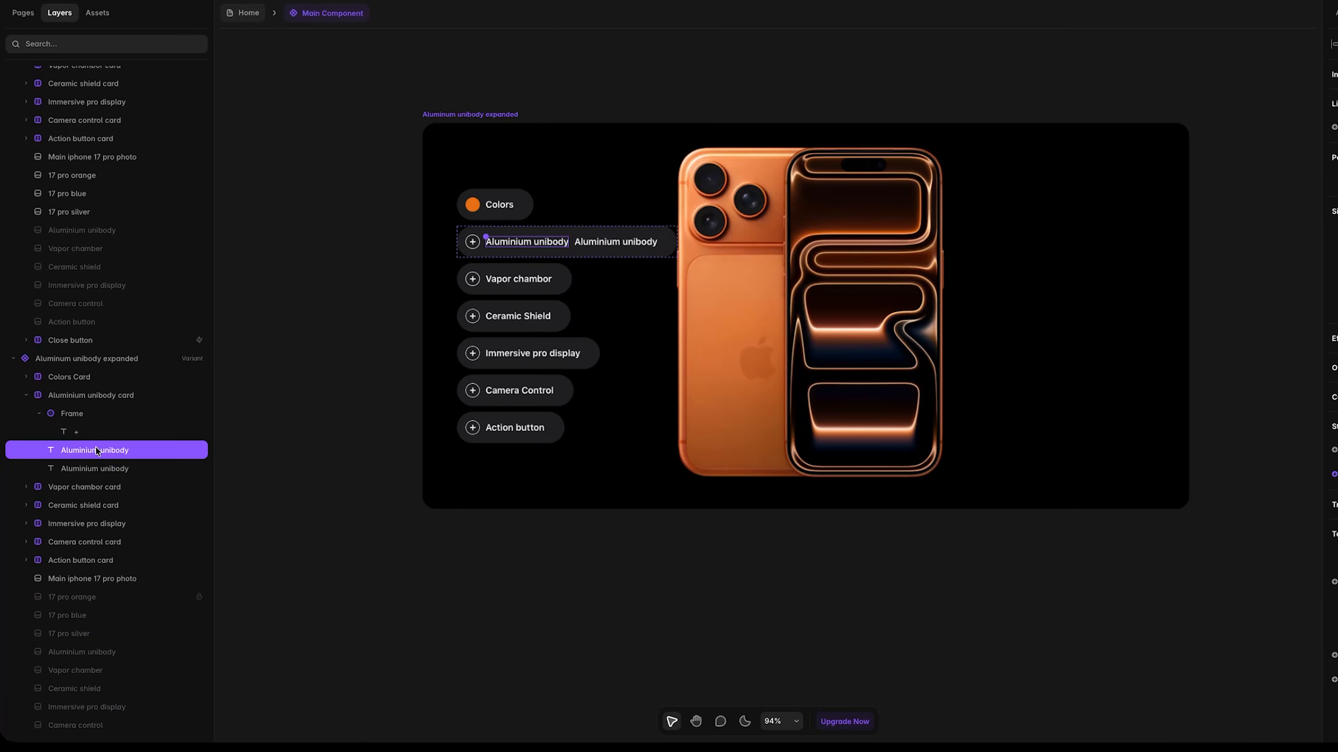
{"action": "left_click", "coordinate": [85, 415], "text": "shift"}
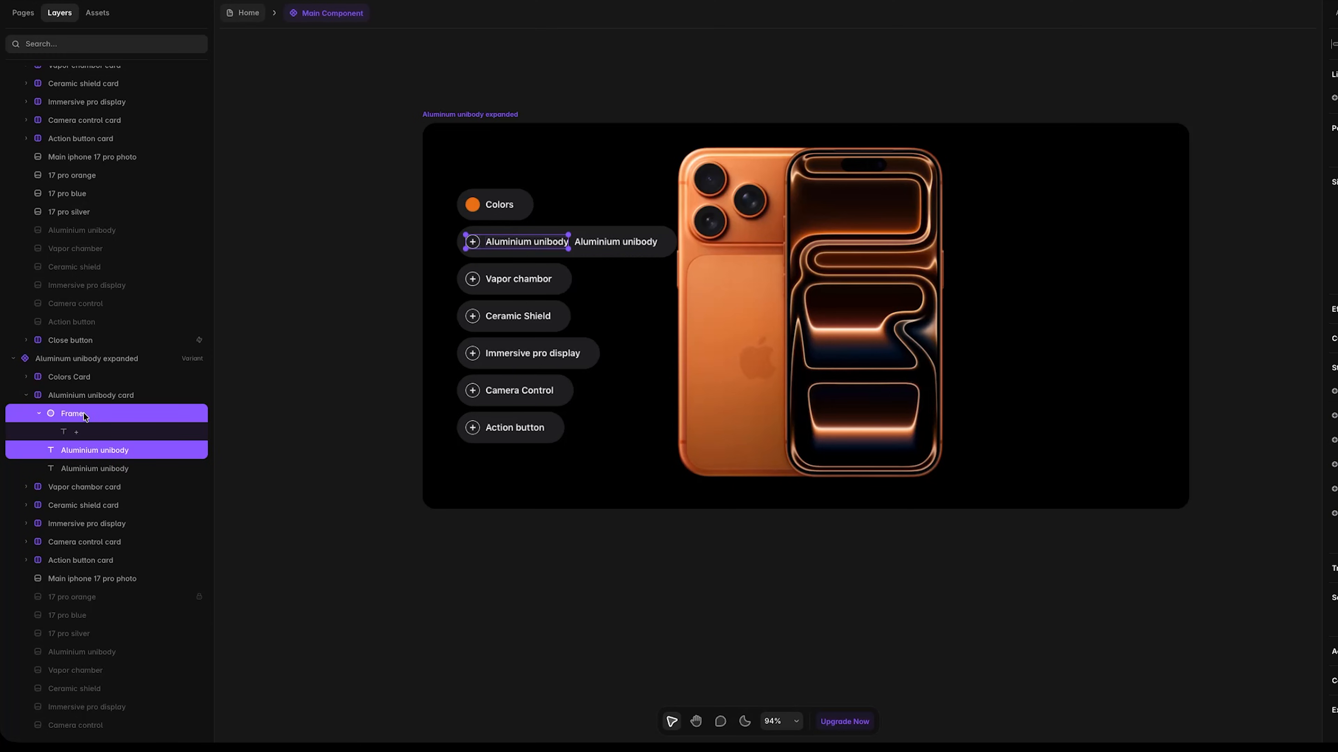
{"action": "left_click", "coordinate": [1301, 417]}
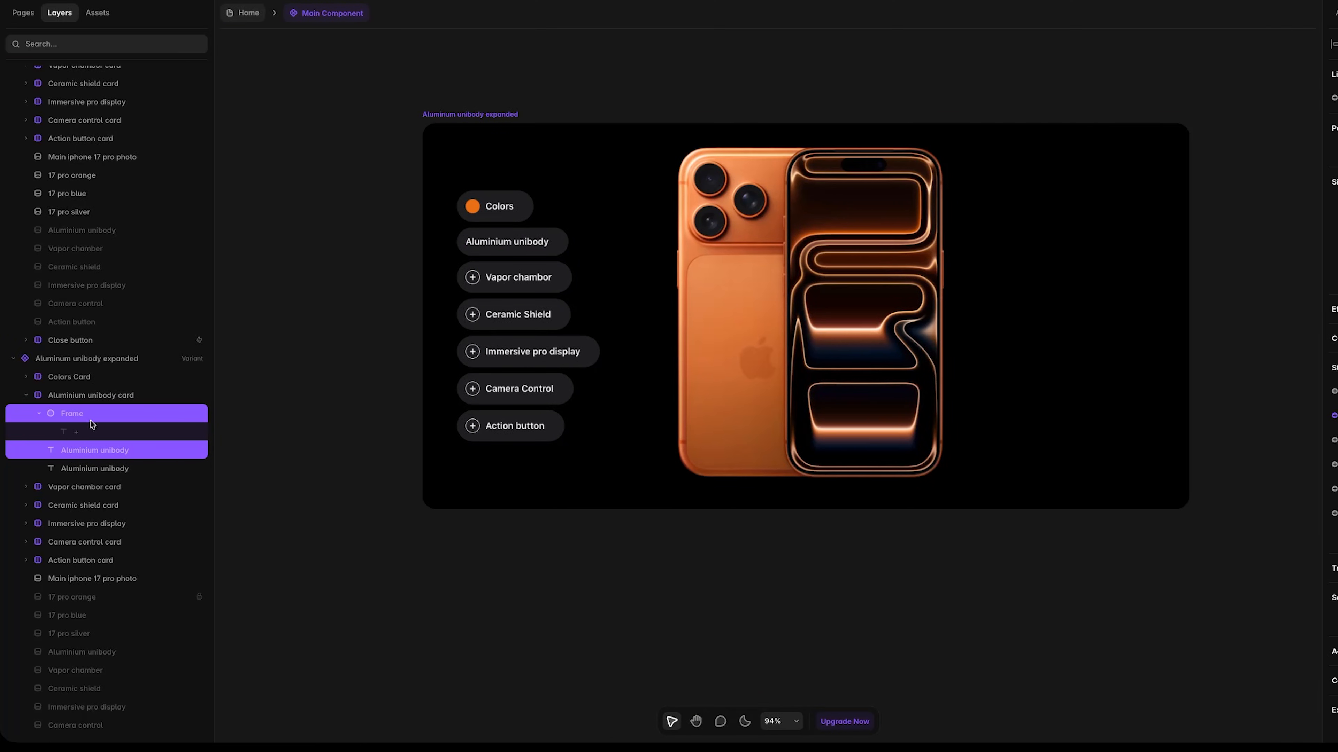
Set the Aluminium unibody card's padding to 30 on all sides in the expanded variant.
{"action": "left_click", "coordinate": [99, 392]}
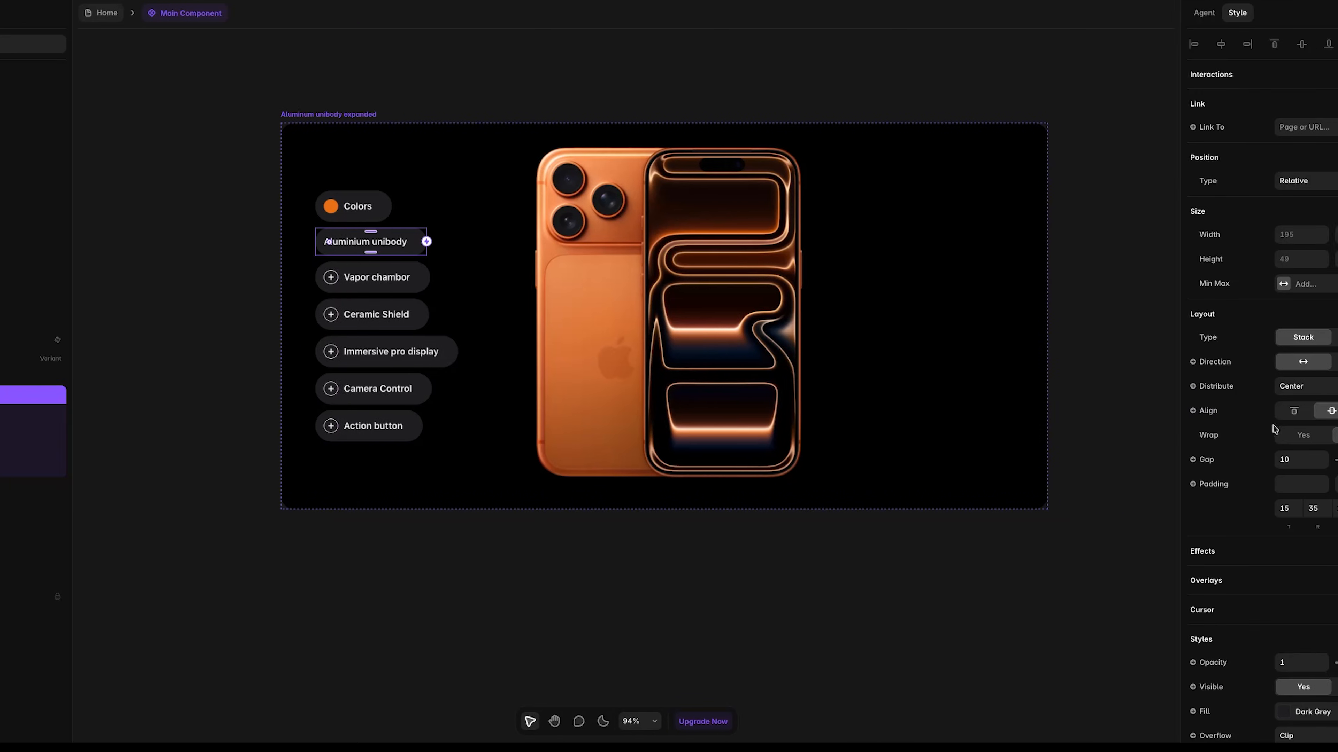
{"action": "left_click", "coordinate": [1297, 485]}
{"action": "type", "text": "30"}
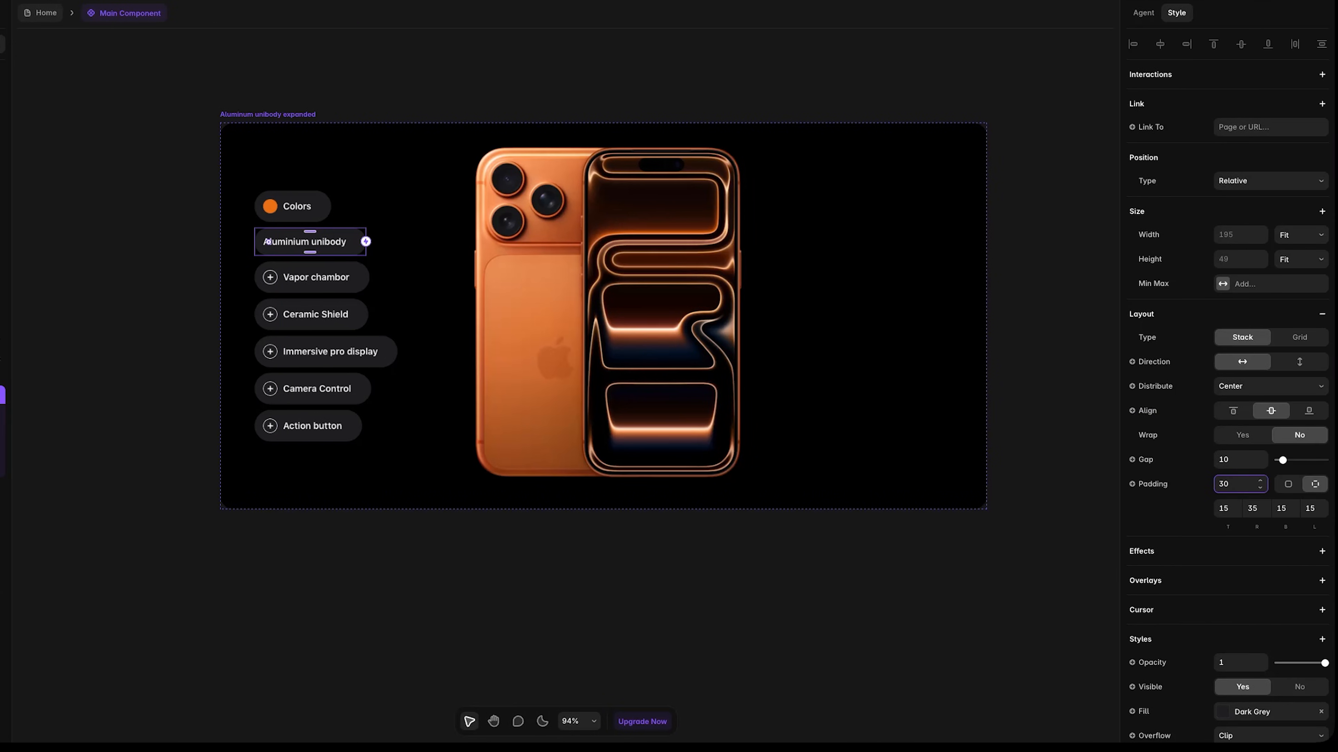
{"action": "key", "text": "Return"}
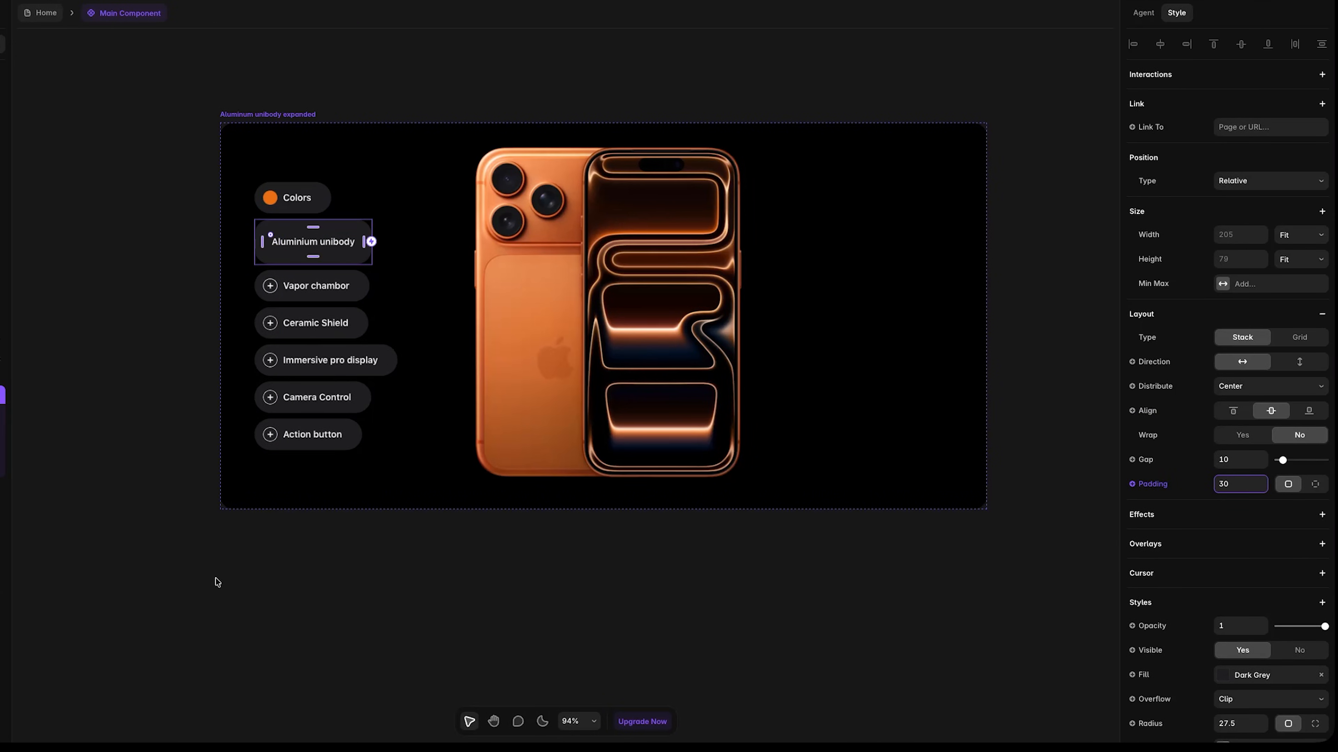
Set the duplicate text to "Aluminum unibody. Optimized for performance and battery. Aluminum alloy is remarkably light and has exceptional thermal conductivity.", broken into three lines.
{"action": "double_click", "coordinate": [310, 247]}
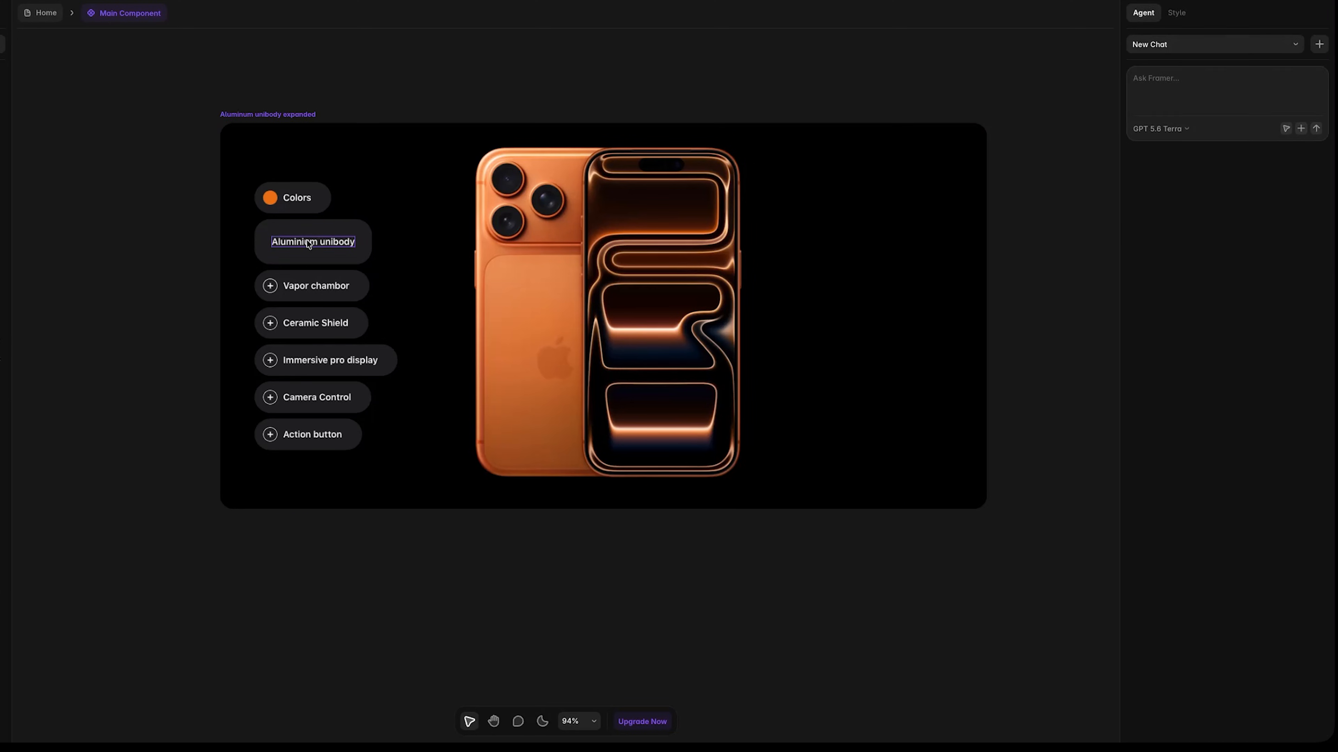
{"action": "left_click", "coordinate": [1260, 582]}
{"action": "type", "text": "Aluminum unibody. Optimized for performance and battery. Aluminum alloy is remarkably light and has exceptional thermal conductivity."}
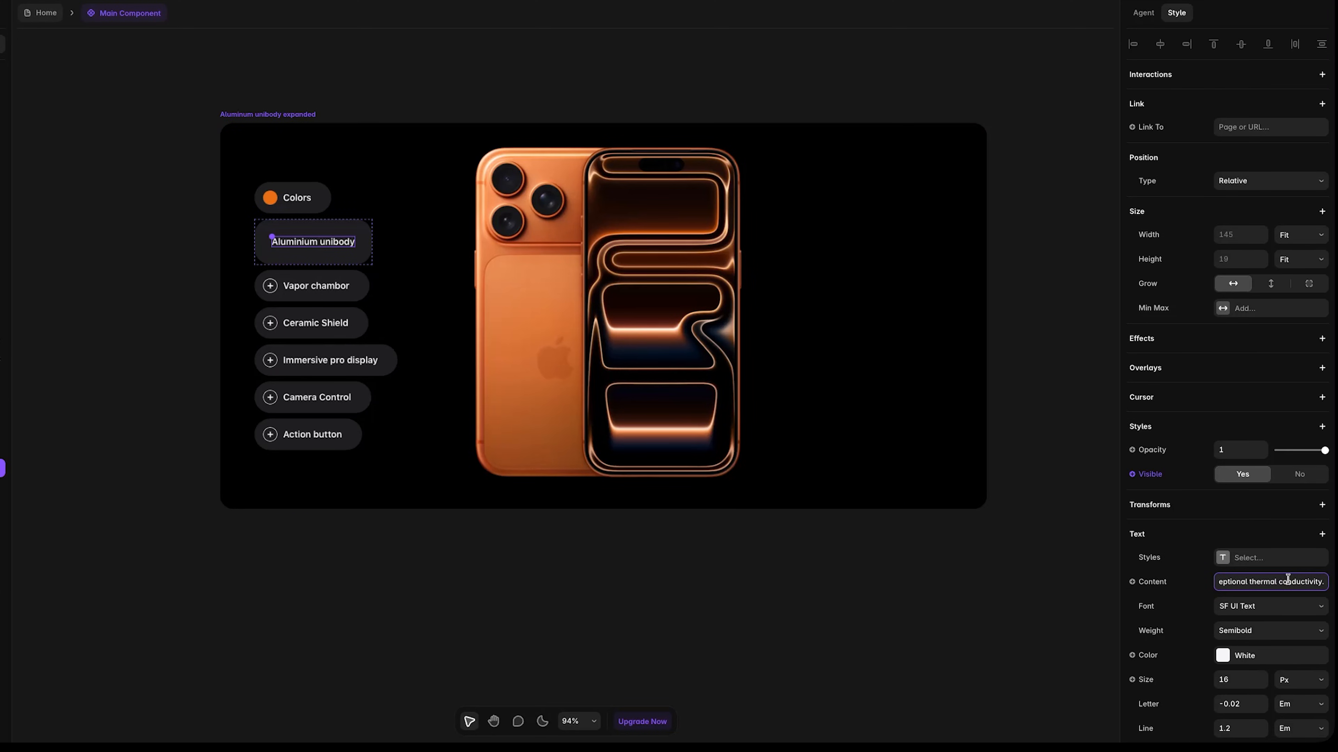
{"action": "key", "text": "Return"}
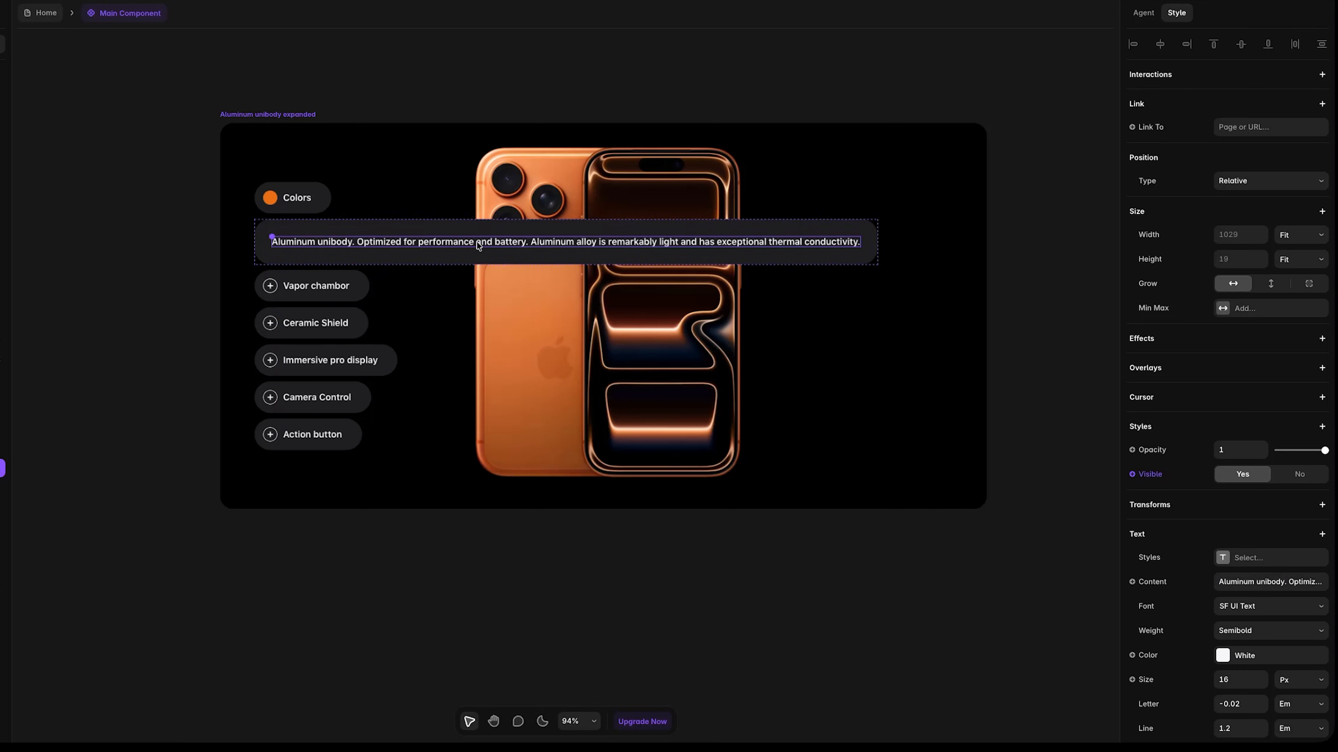
{"action": "double_click", "coordinate": [476, 244]}
{"action": "key", "text": "Return"}
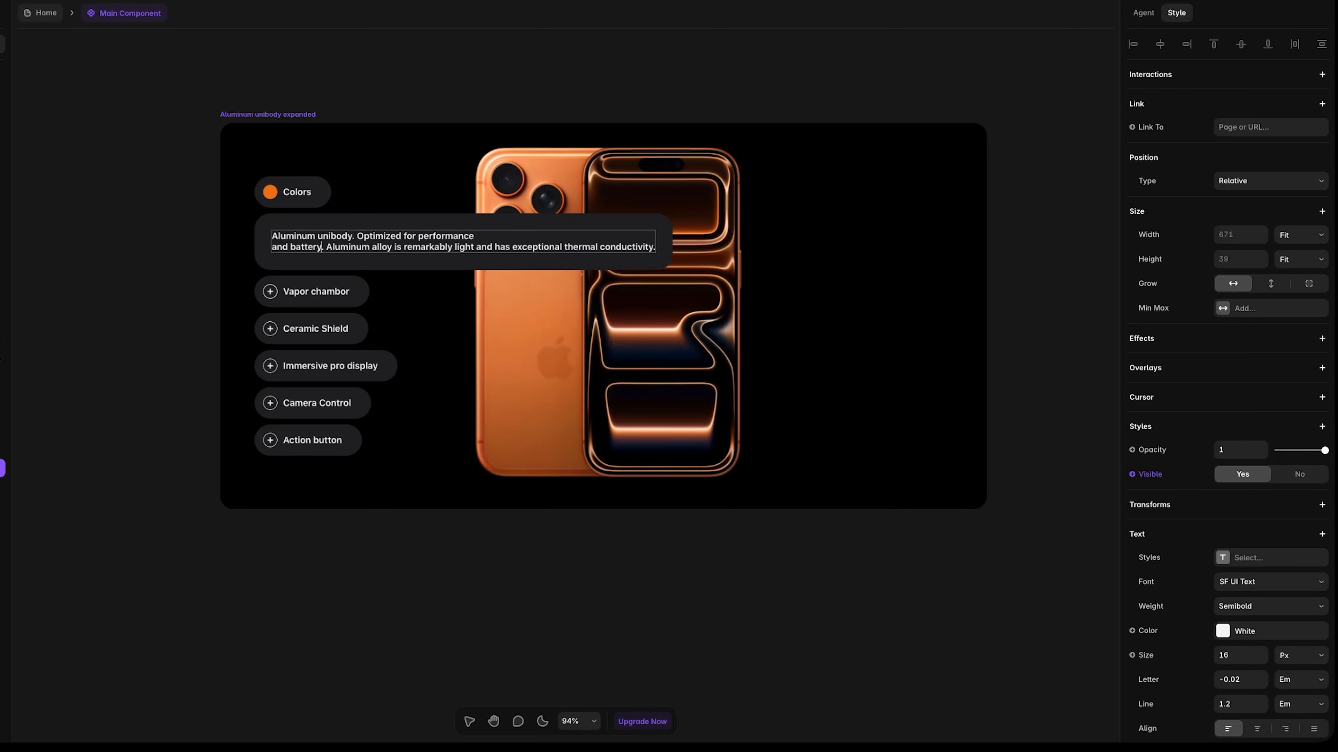
{"action": "key", "text": "Return"}
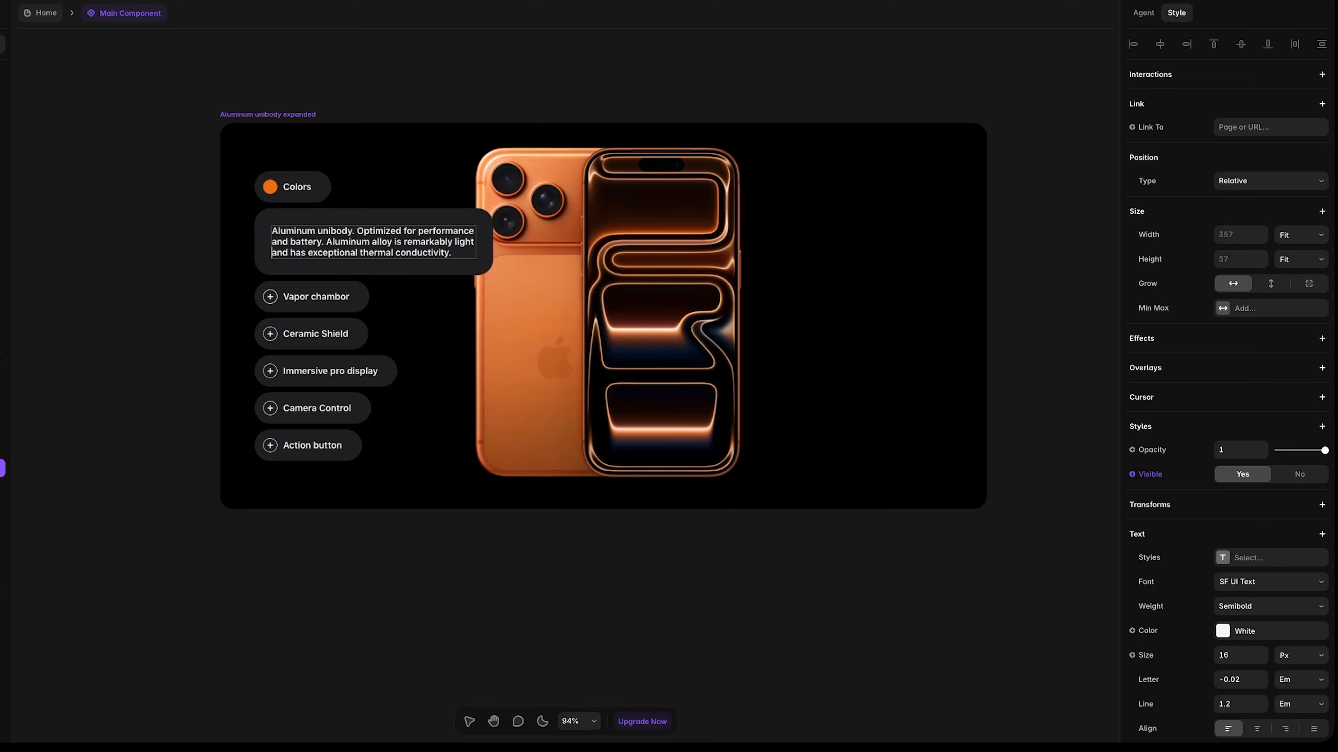
Give the description following "Aluminum unibody." a lighter font weight than the semibold title.
{"action": "left_click_drag", "start_coordinate": [357, 231], "coordinate": [448, 254]}
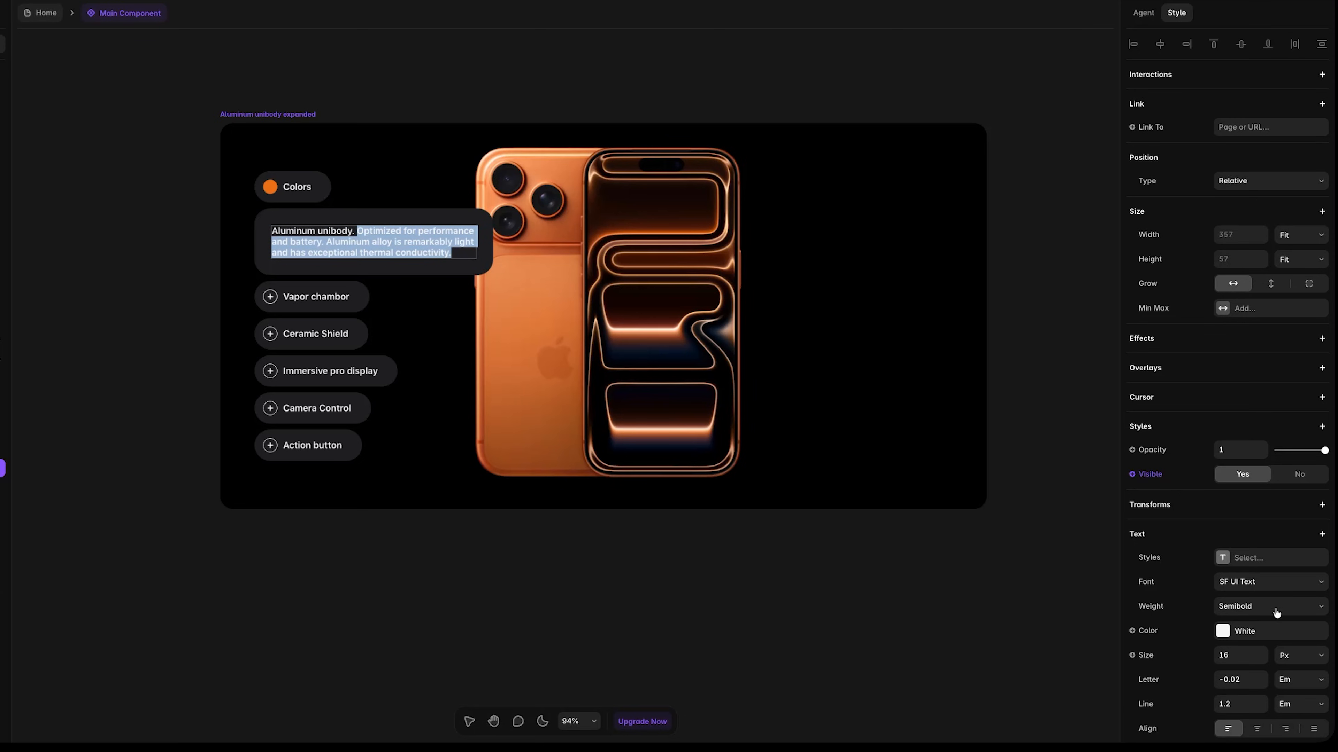
{"action": "left_click", "coordinate": [1264, 611]}
{"action": "left_click", "coordinate": [1252, 545]}
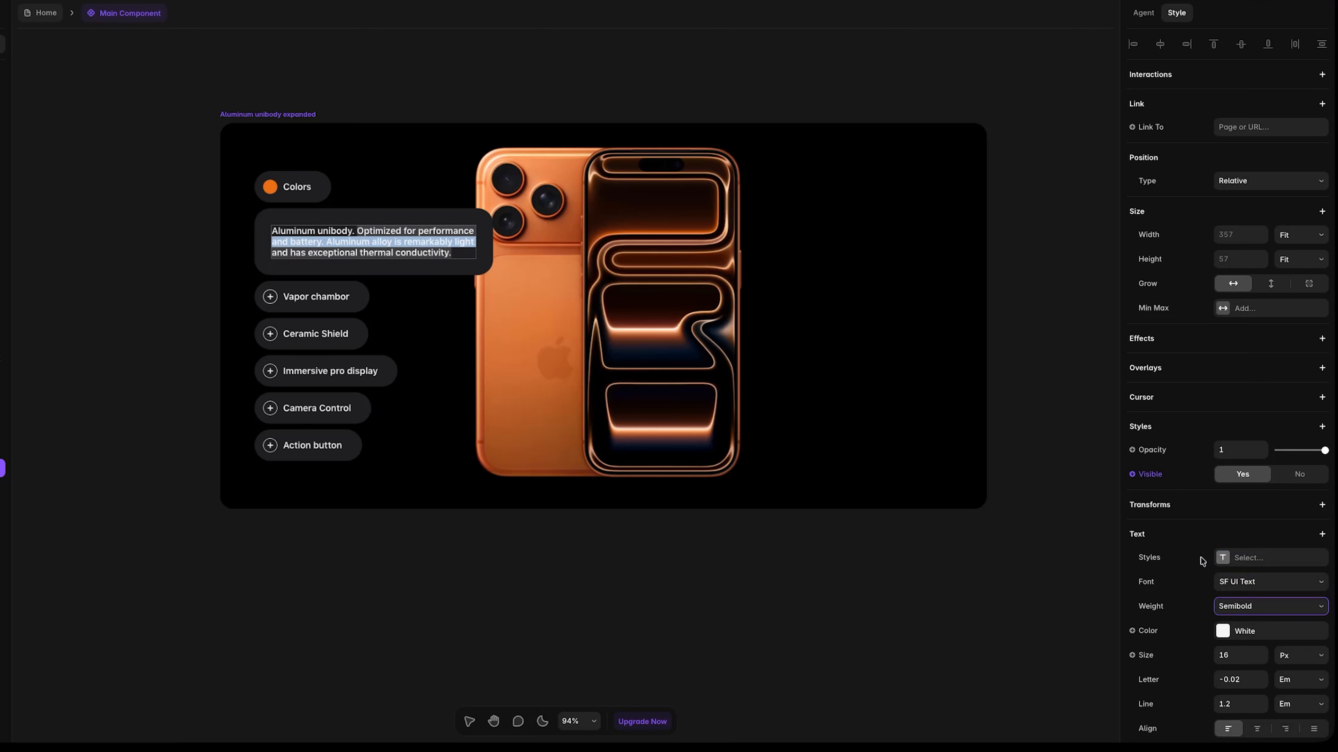
{"action": "left_click", "coordinate": [148, 403]}
{"action": "left_click", "coordinate": [147, 402]}
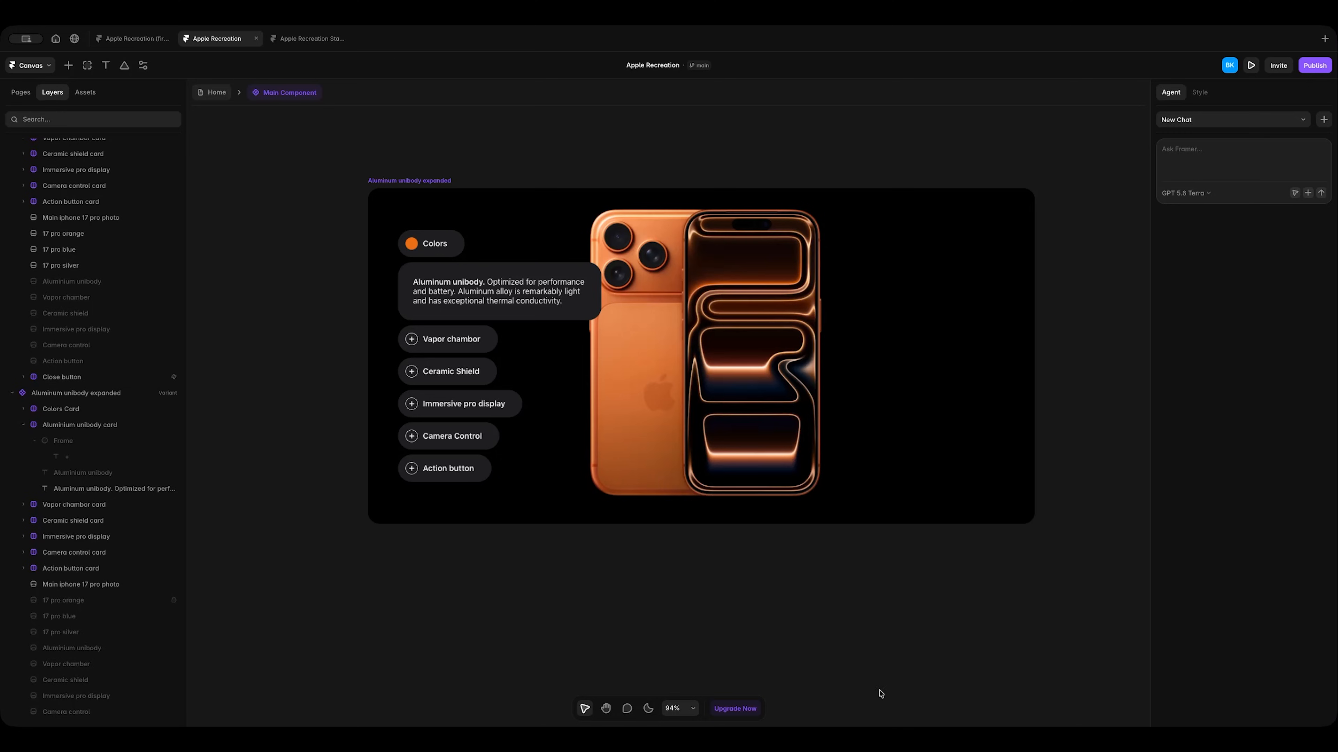
Enlarge the variant's main iPhone 17 Pro photo to 117% width and 124% height, offset -258 from the right.
{"action": "left_click", "coordinate": [706, 396]}
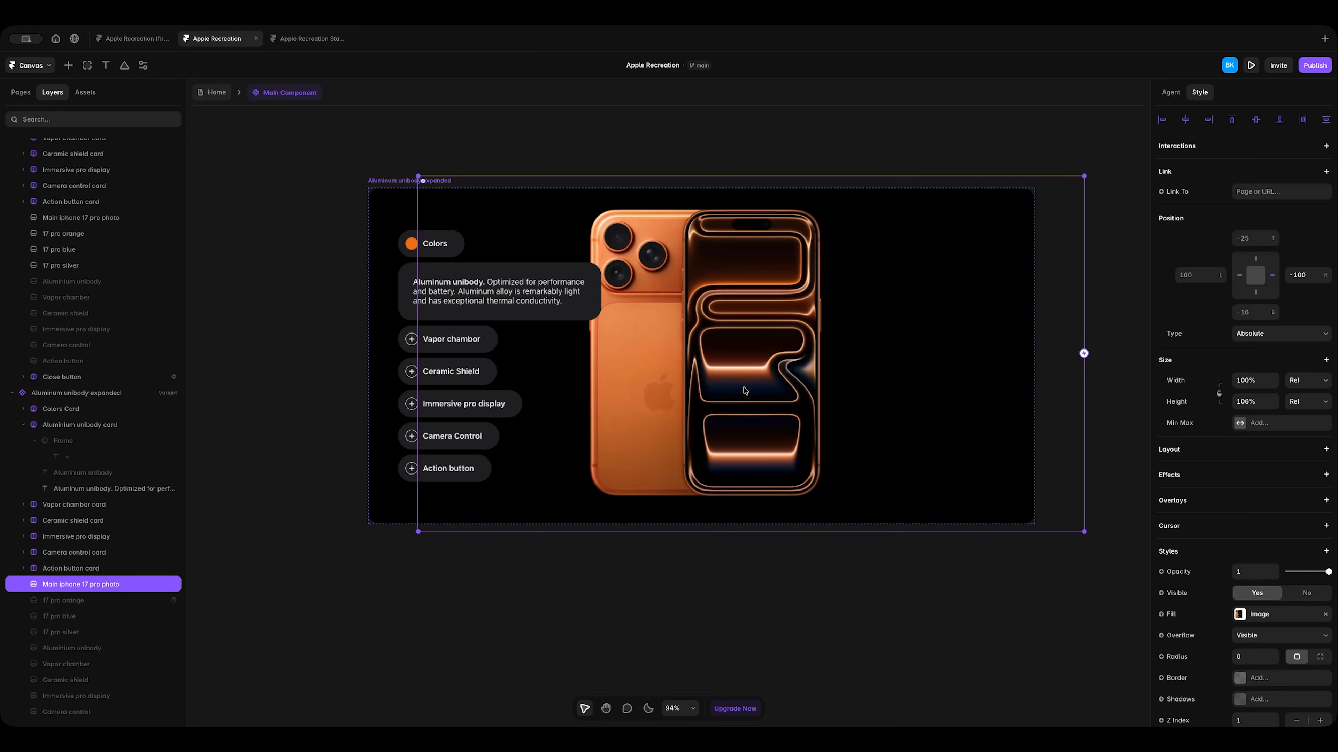
{"action": "left_click_drag", "start_coordinate": [1084, 176], "coordinate": [1185, 123]}
{"action": "key", "text": "shift+Left"}
{"action": "key", "text": "shift+Left"}
{"action": "key", "text": "shift+Left"}
{"action": "key", "text": "shift+Left"}
{"action": "key", "text": "shift+Left"}
{"action": "key", "text": "shift+Left"}
{"action": "key", "text": "shift+Left"}
{"action": "key", "text": "shift+Down"}
{"action": "key", "text": "shift+Down"}
{"action": "key", "text": "shift+Down"}
{"action": "key", "text": "shift+Down"}
{"action": "key", "text": "shift+Down"}
{"action": "key", "text": "shift+Down"}
{"action": "key", "text": "shift+Down"}
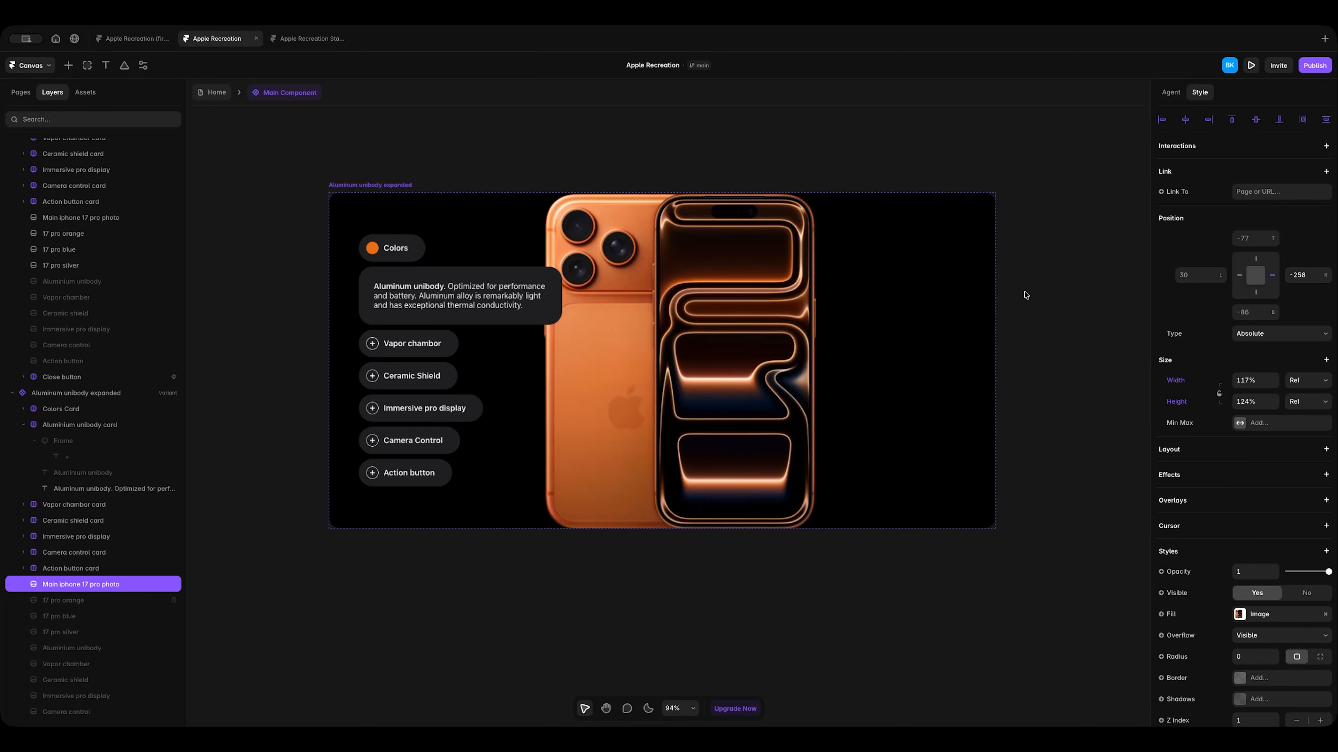
Set the main iPhone 17 Pro photo's opacity to 0 and make the Aluminium unibody image visible in the expanded variant.
{"action": "left_click", "coordinate": [1307, 593]}
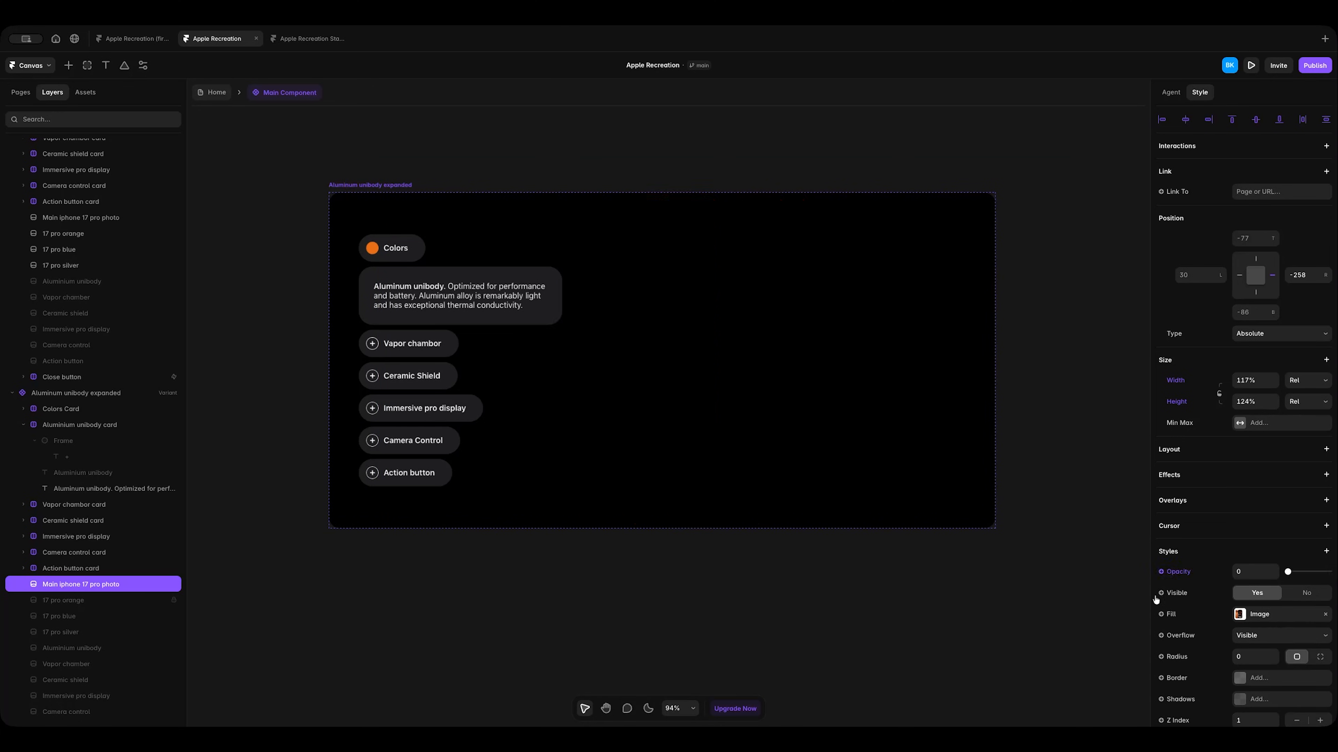
{"action": "scroll", "coordinate": [84, 605], "scroll_direction": "down", "scroll_amount": 1}
{"action": "left_click", "coordinate": [74, 618]}
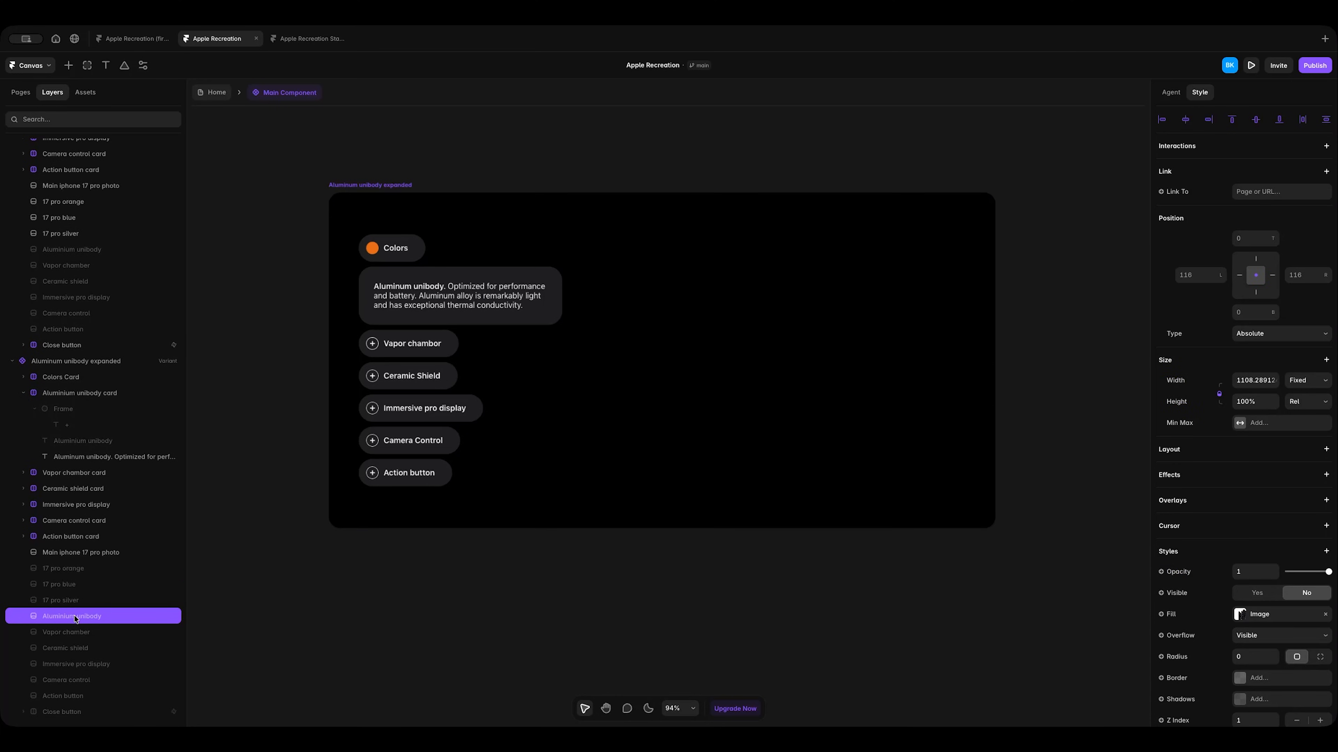
{"action": "left_click", "coordinate": [1256, 599]}
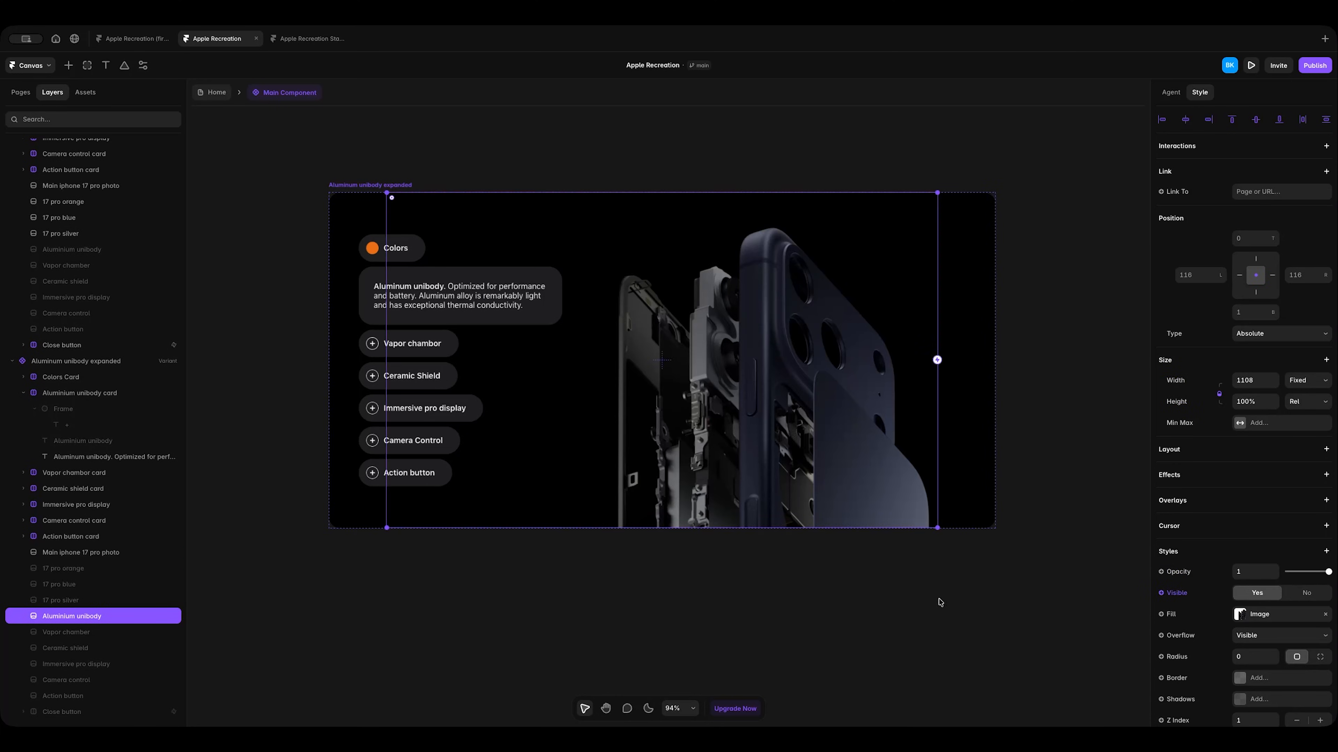
{"action": "left_click", "coordinate": [961, 597]}
Make the close button visible in the Aluminum unibody expanded variant.
{"action": "left_click", "coordinate": [76, 714]}
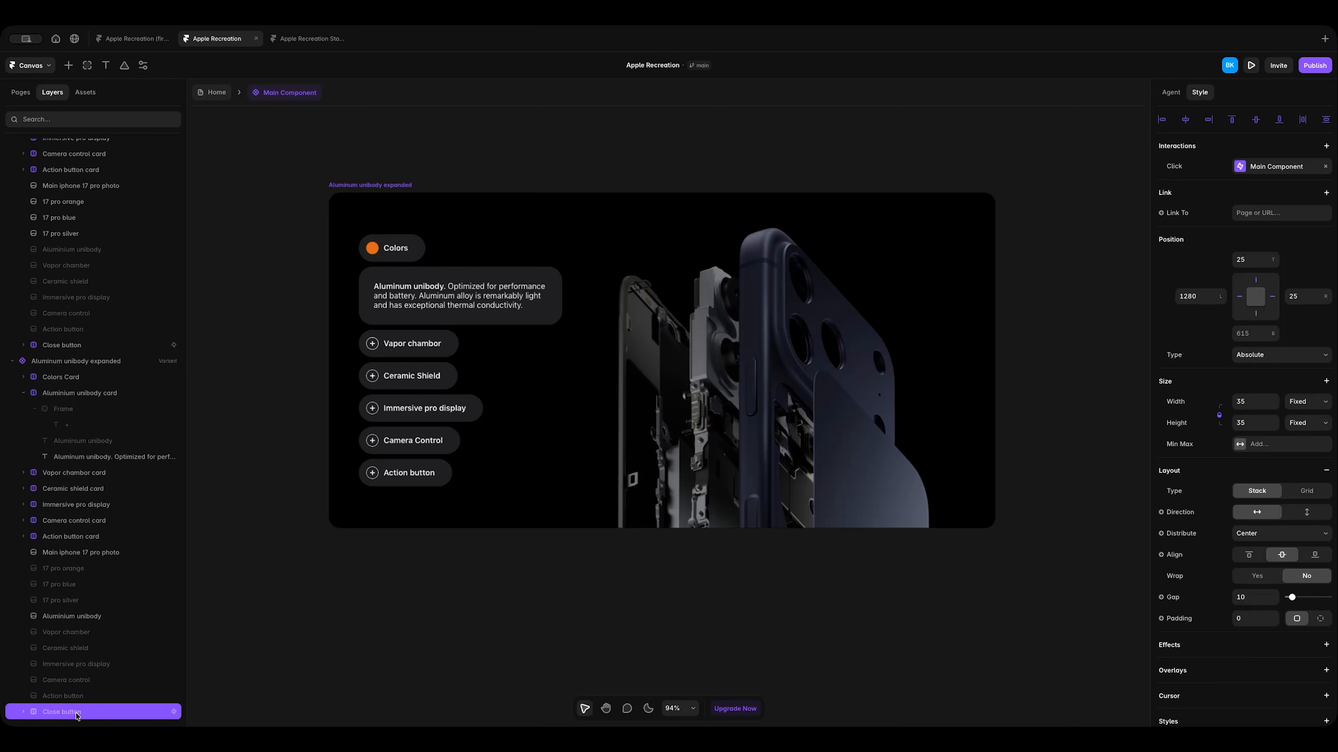
{"action": "scroll", "coordinate": [1245, 557], "scroll_direction": "down", "scroll_amount": 6}
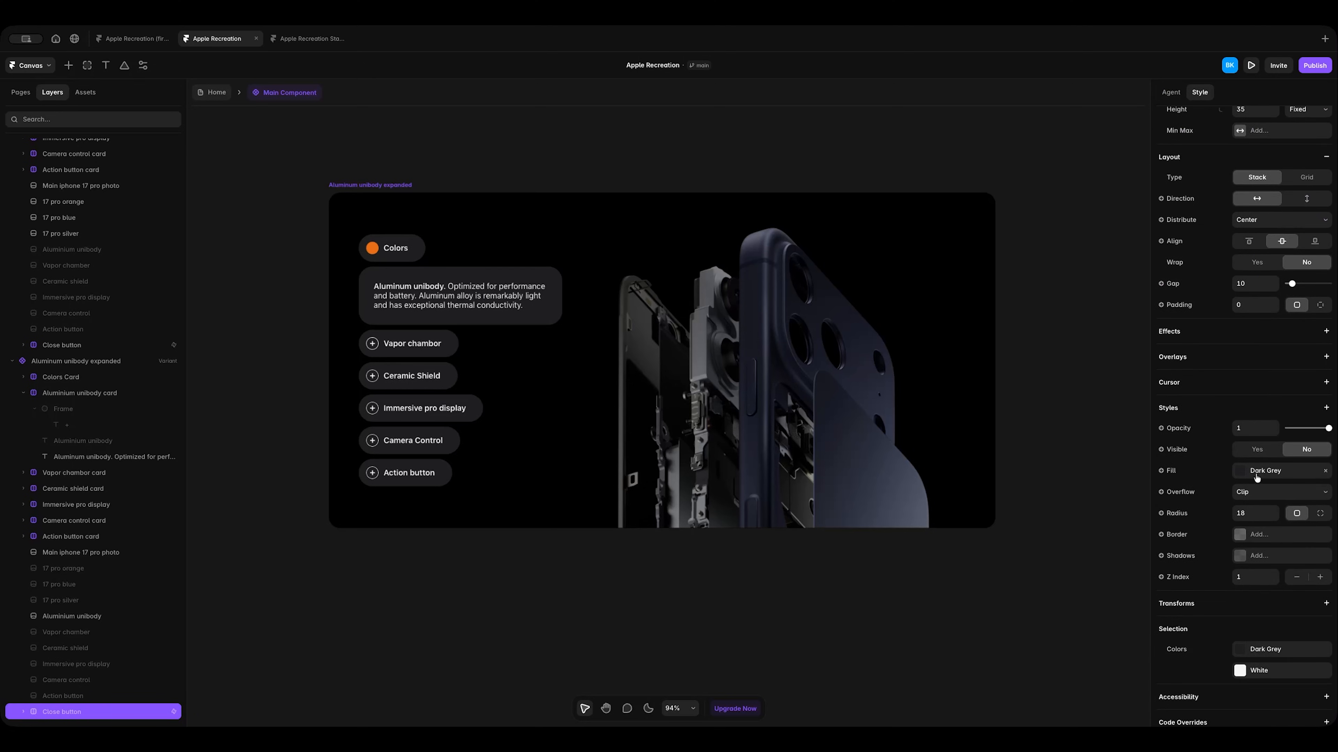
{"action": "left_click", "coordinate": [1257, 449]}
{"action": "left_click", "coordinate": [582, 576]}
Connect the Aluminium unibody card in the primary variant to the Aluminum unibody expanded variant.
{"action": "scroll", "coordinate": [583, 575], "scroll_direction": "down", "scroll_amount": 3}
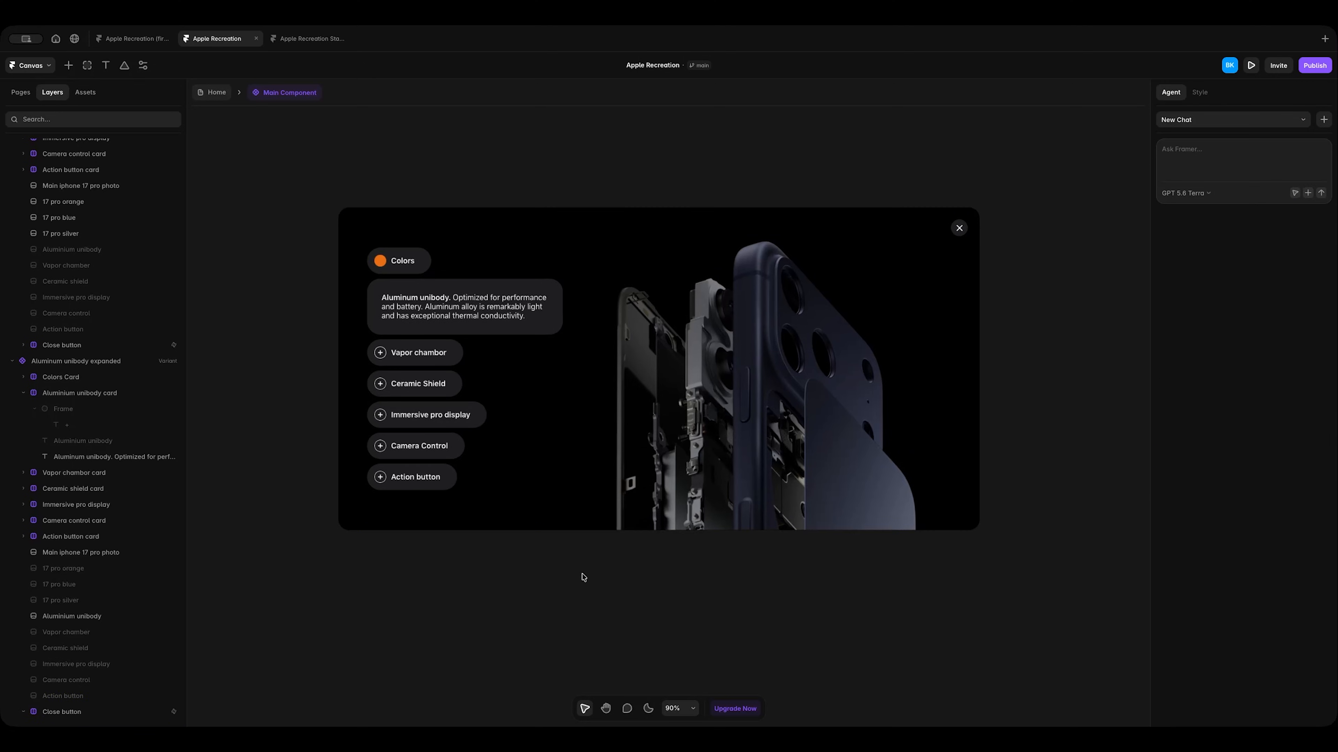
{"action": "scroll", "coordinate": [582, 577], "scroll_direction": "down", "scroll_amount": 2}
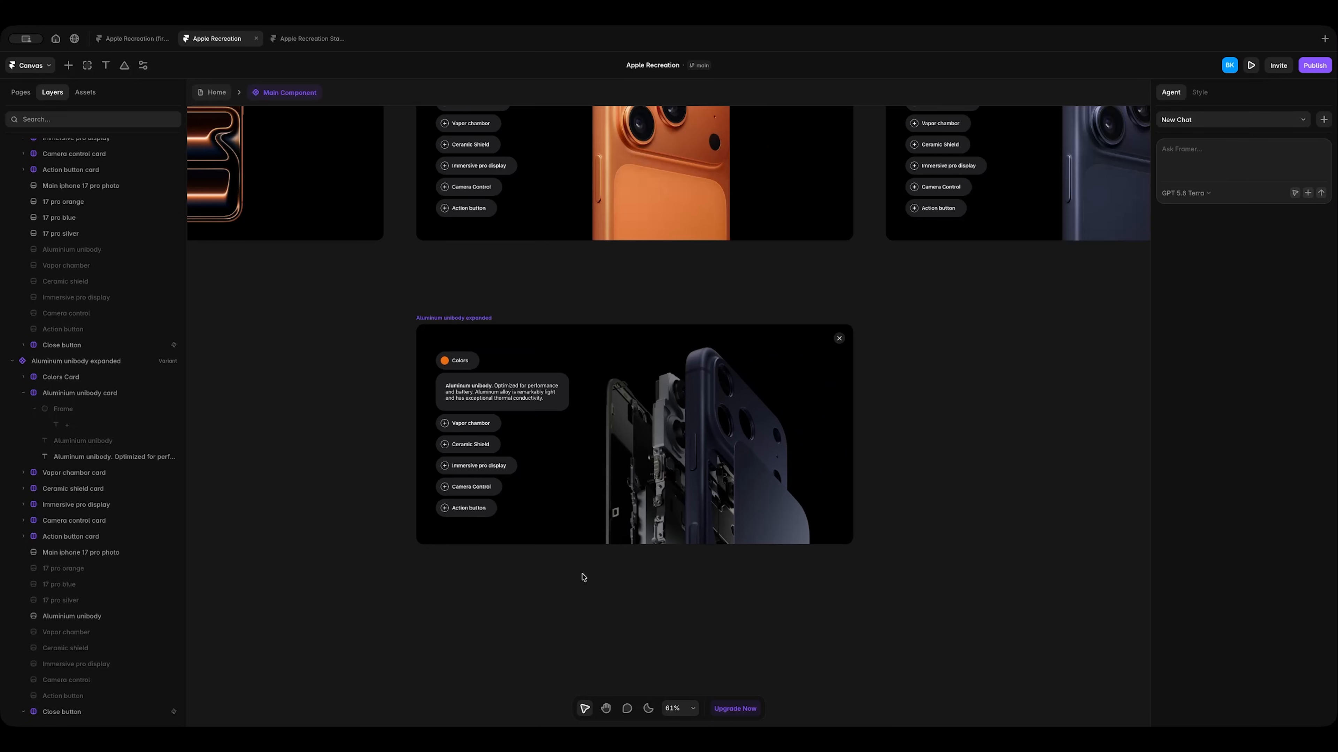
{"action": "scroll", "coordinate": [583, 577], "scroll_direction": "up", "scroll_amount": 5}
{"action": "scroll", "coordinate": [583, 576], "scroll_direction": "left", "scroll_amount": 4}
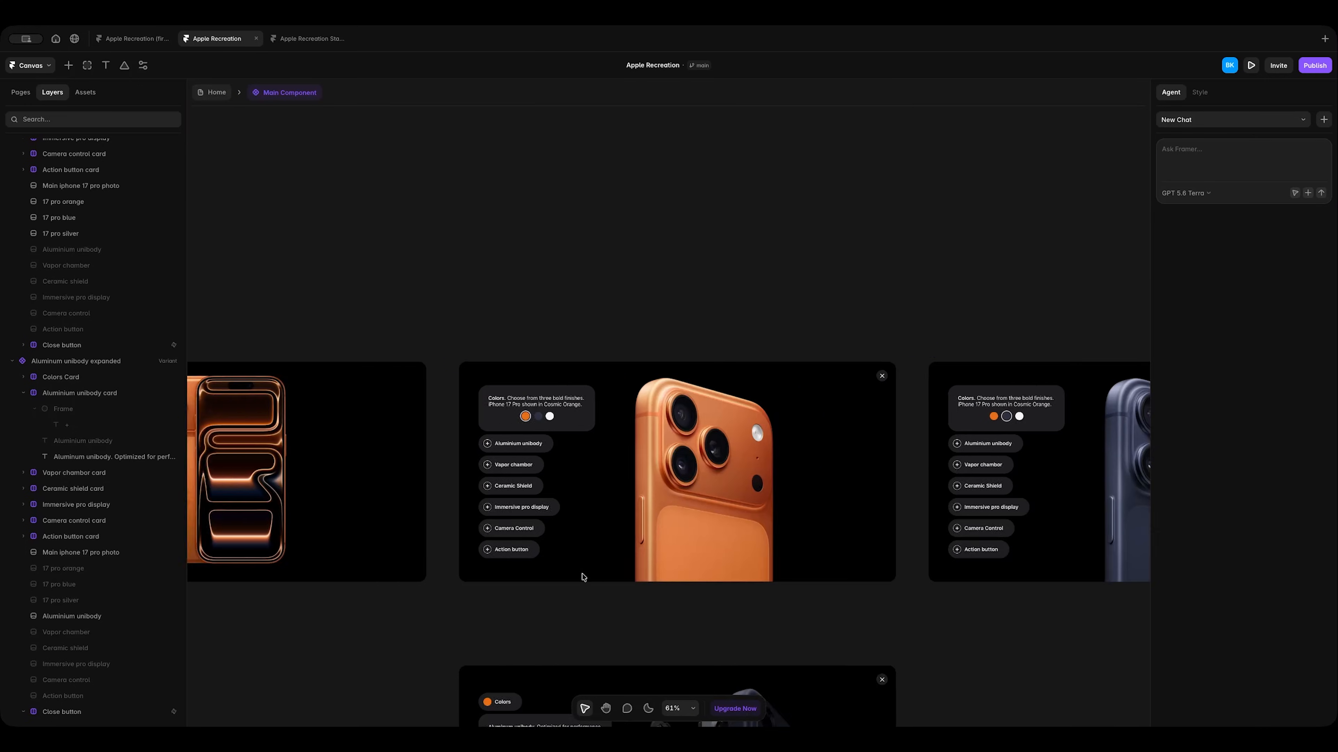
{"action": "scroll", "coordinate": [583, 577], "scroll_direction": "down", "scroll_amount": 1}
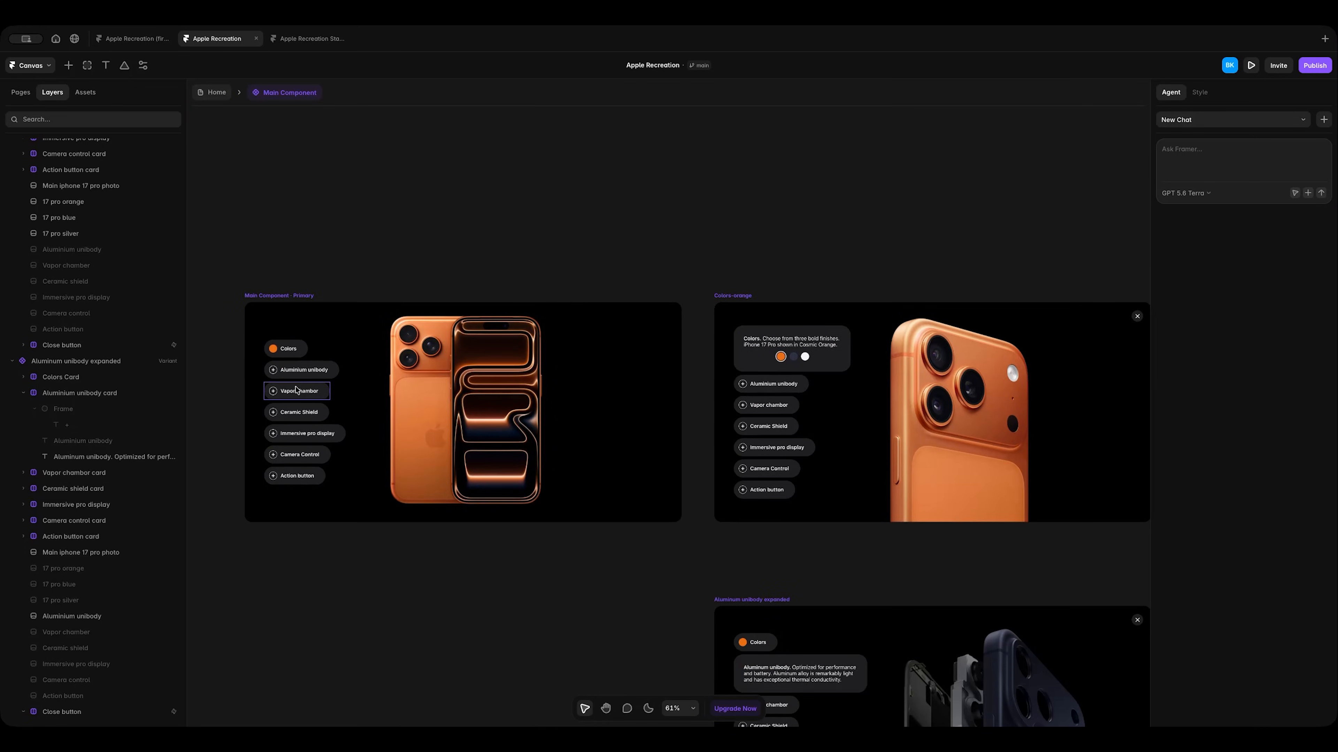
{"action": "left_click", "coordinate": [311, 368]}
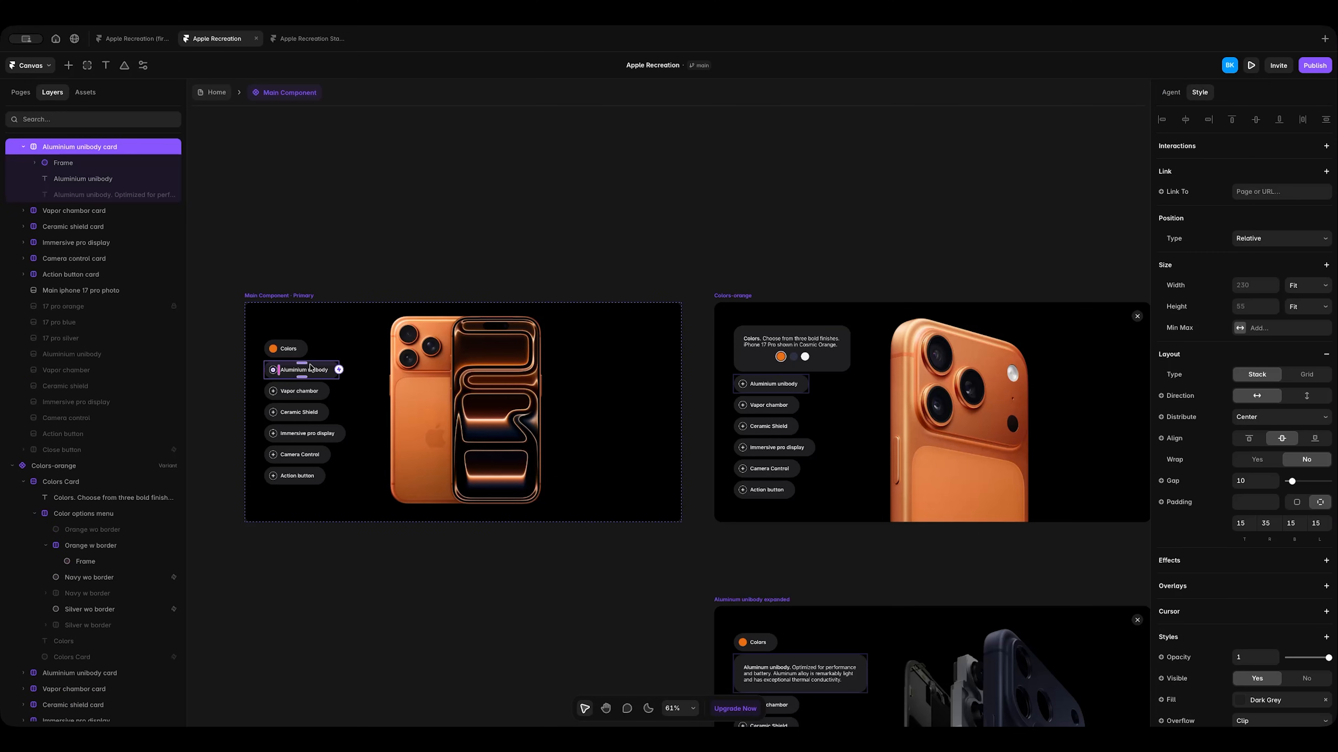
{"action": "left_click_drag", "start_coordinate": [338, 369], "coordinate": [719, 618]}
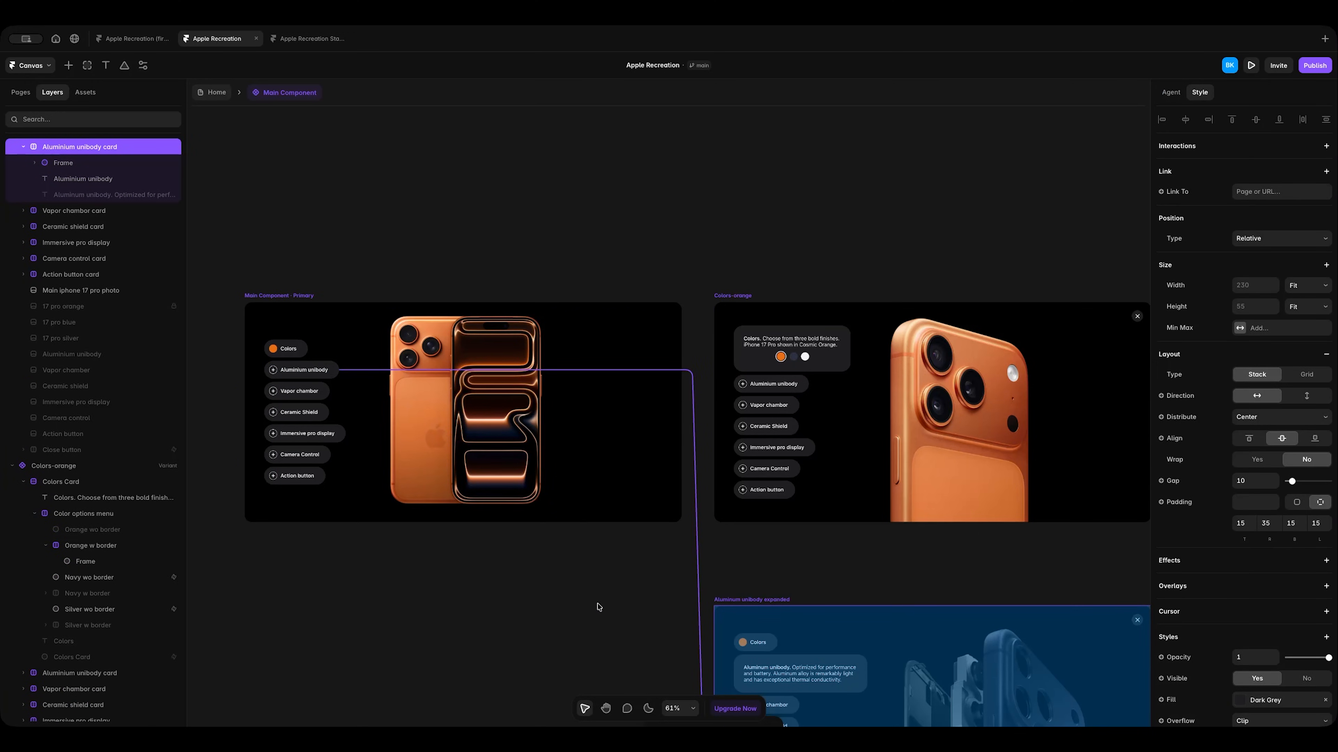
Preview the primary variant, test expanding the Aluminium unibody card and its close button, and expand the Colors card.
{"action": "left_click", "coordinate": [266, 298]}
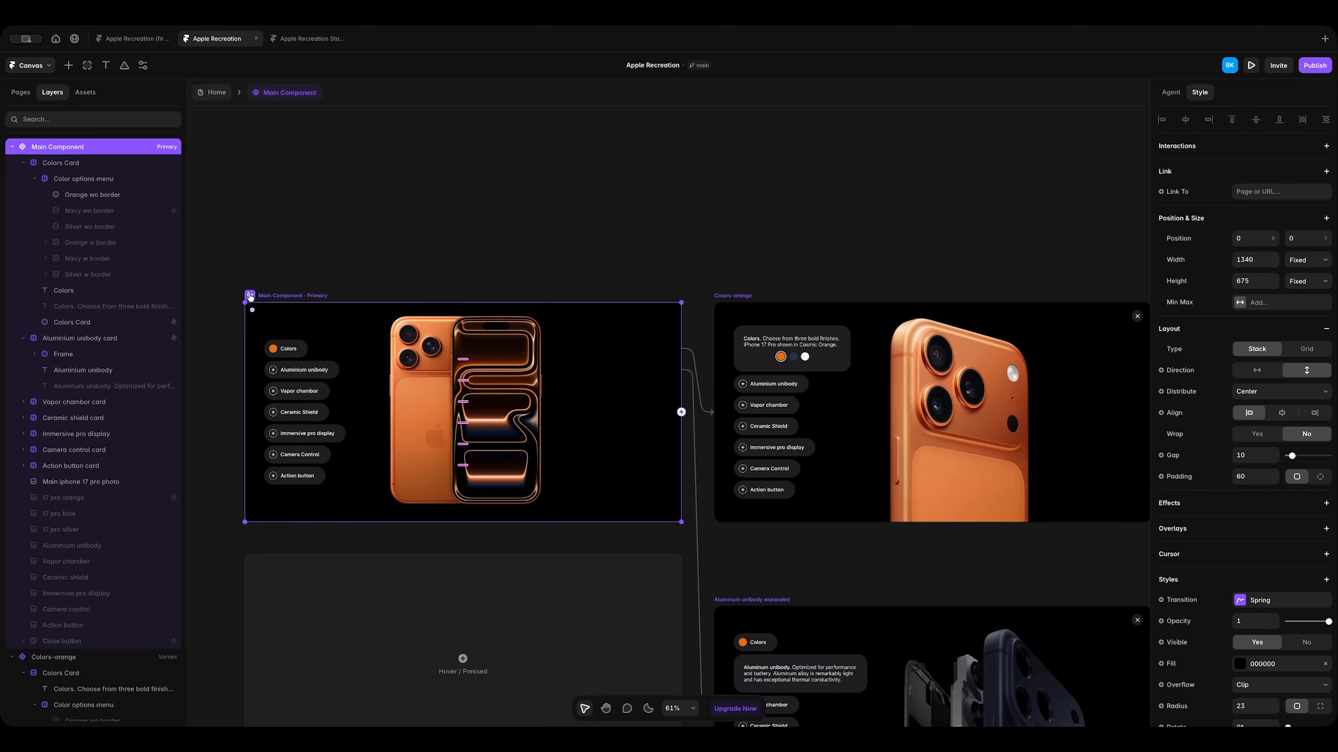
{"action": "key", "text": "super+p"}
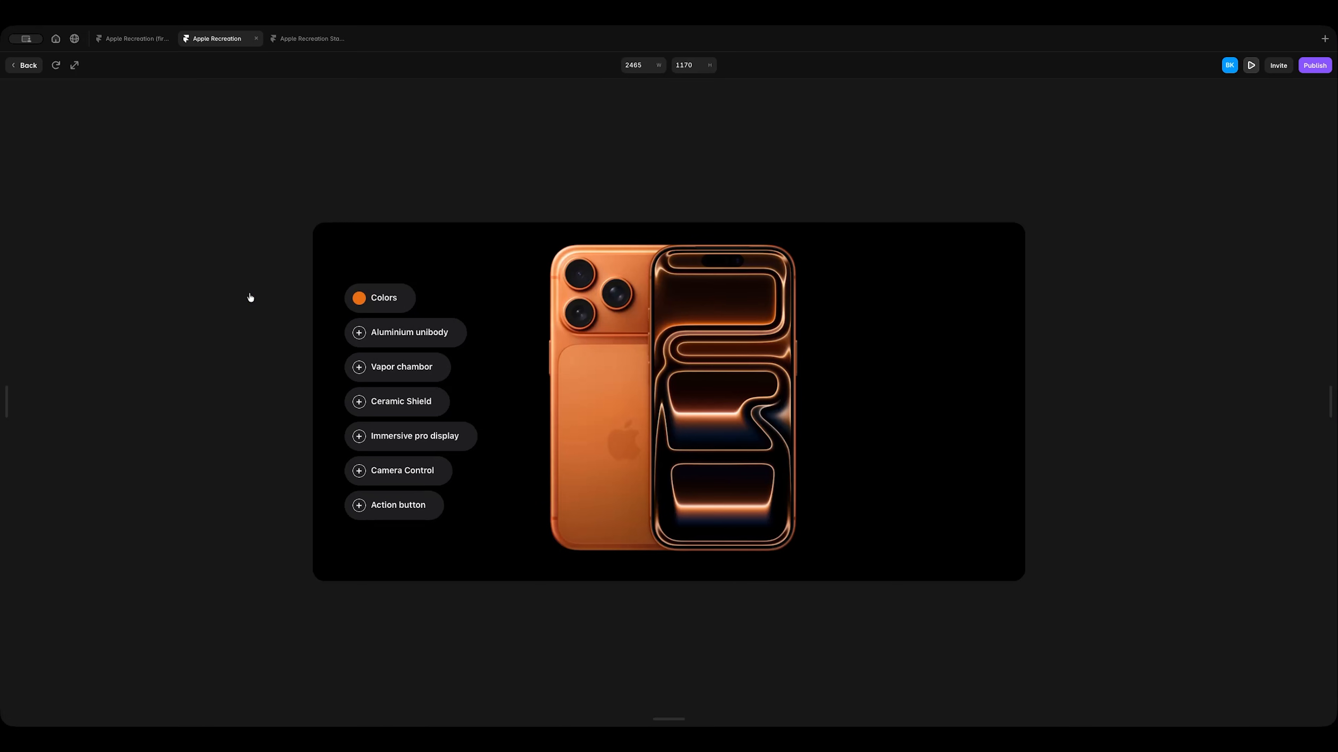
{"action": "left_click", "coordinate": [382, 335]}
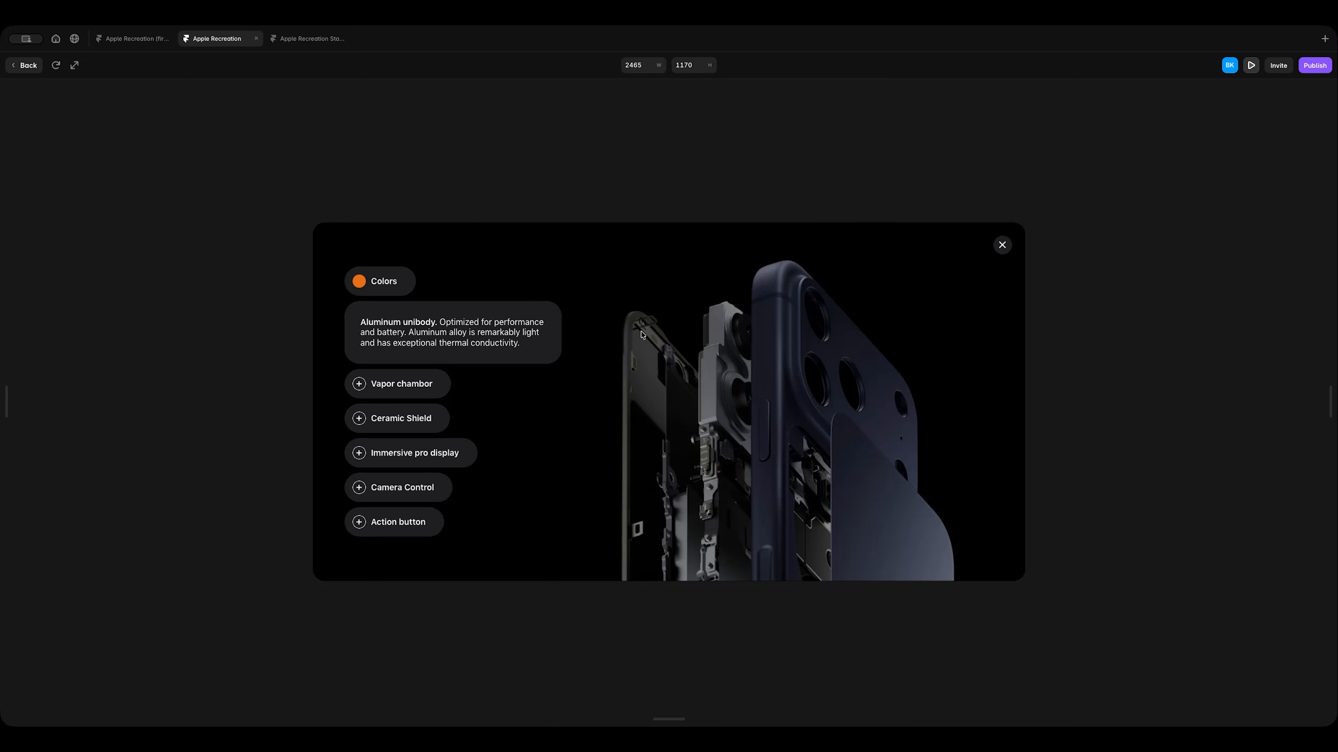
{"action": "left_click", "coordinate": [1003, 252]}
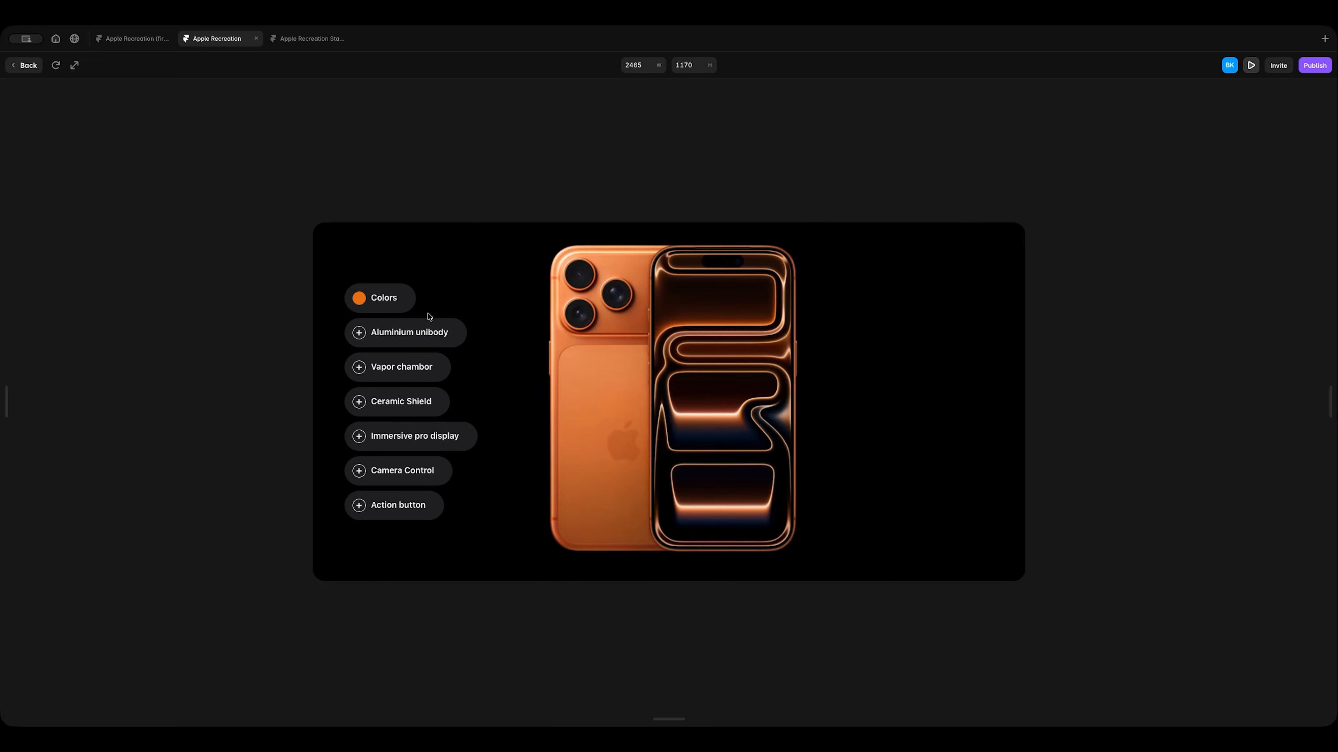
{"action": "left_click", "coordinate": [387, 335]}
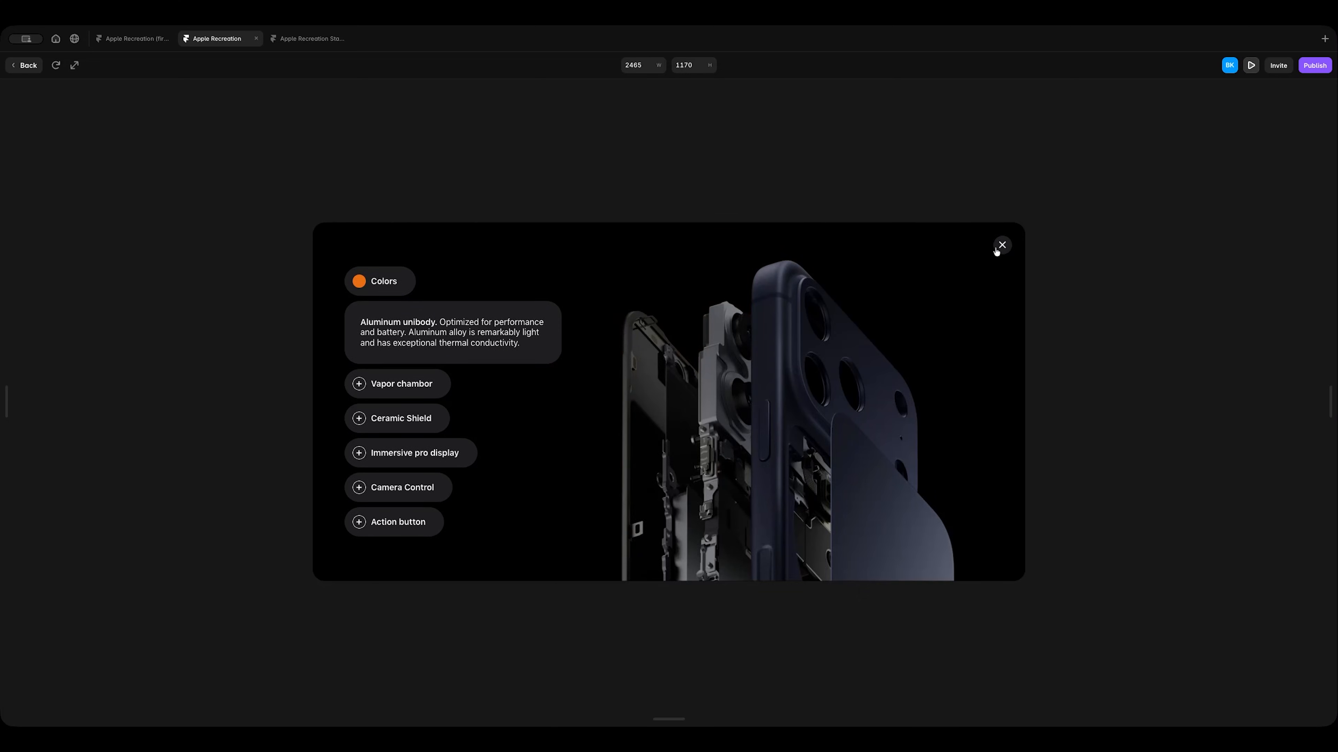
{"action": "left_click", "coordinate": [387, 288]}
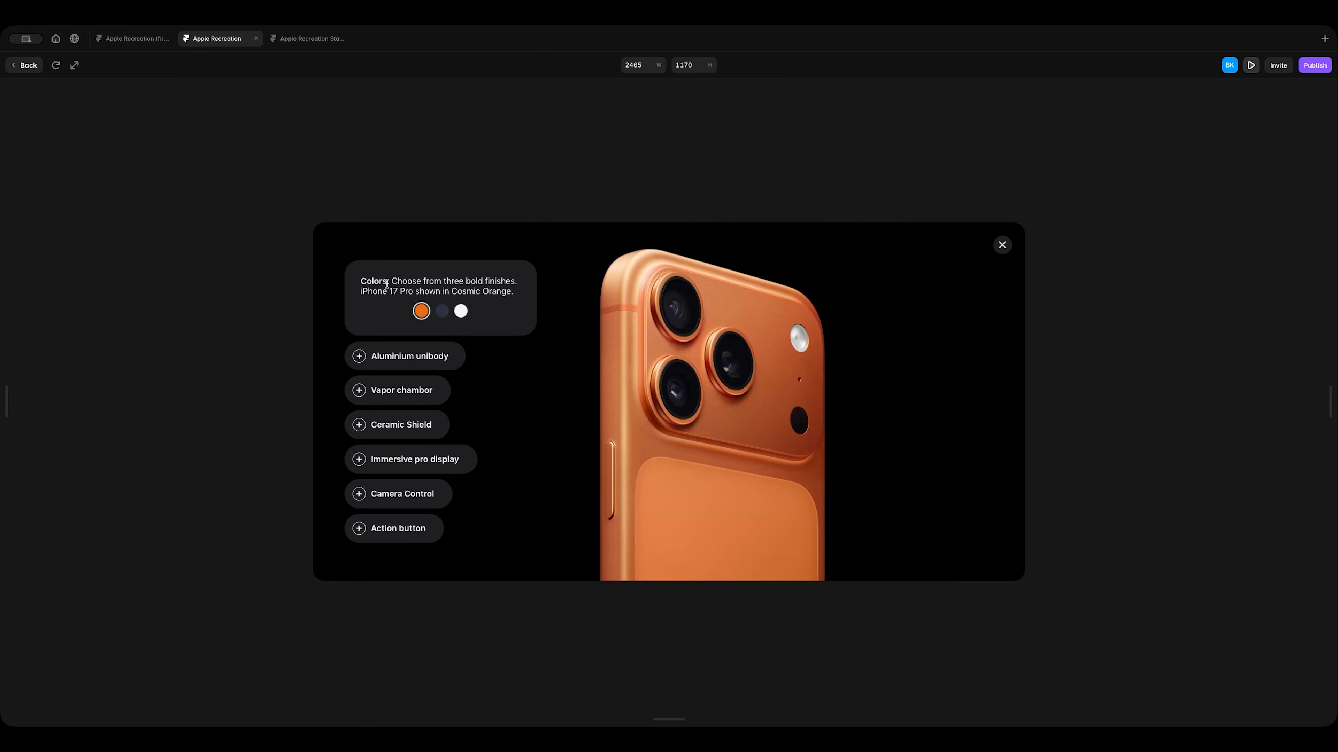
In the preview, switch between the Aluminium unibody and Colors cards, test the close button, and return to the canvas.
{"action": "left_click", "coordinate": [384, 358]}
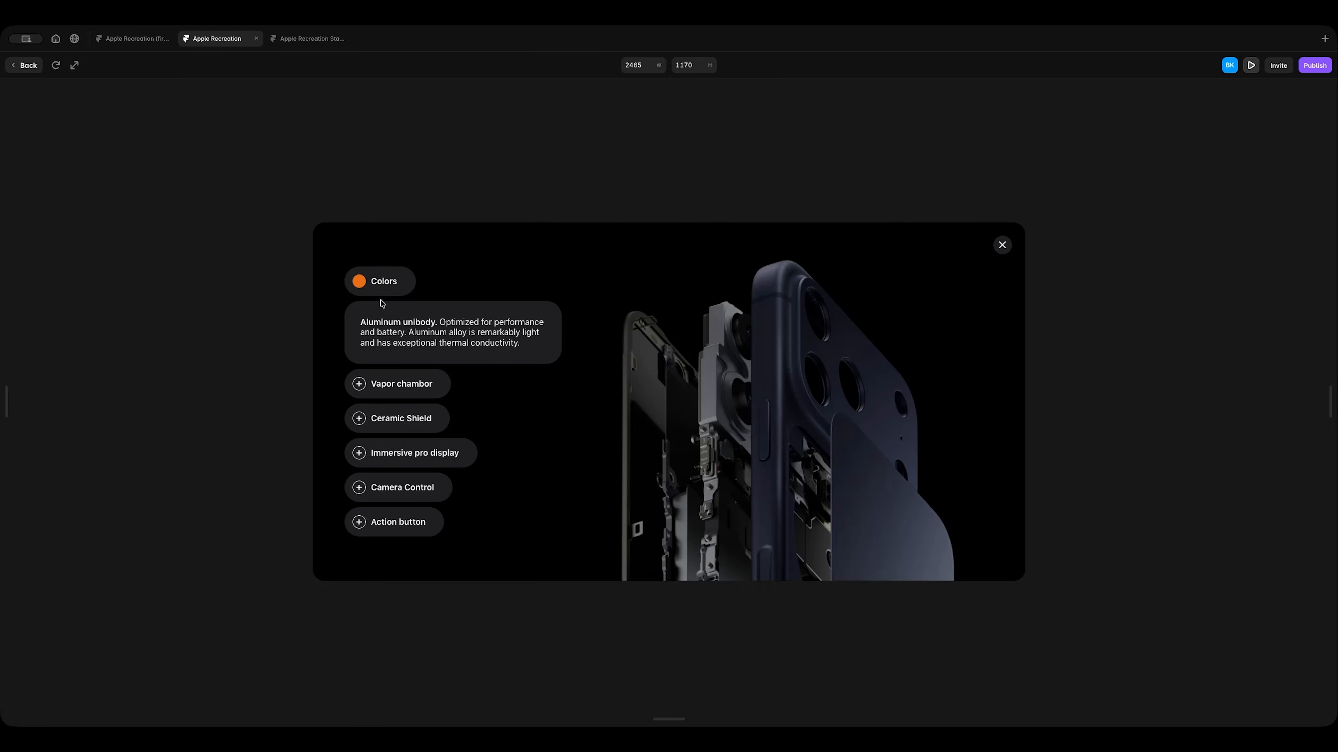
{"action": "left_click", "coordinate": [382, 293]}
{"action": "left_click", "coordinate": [387, 353]}
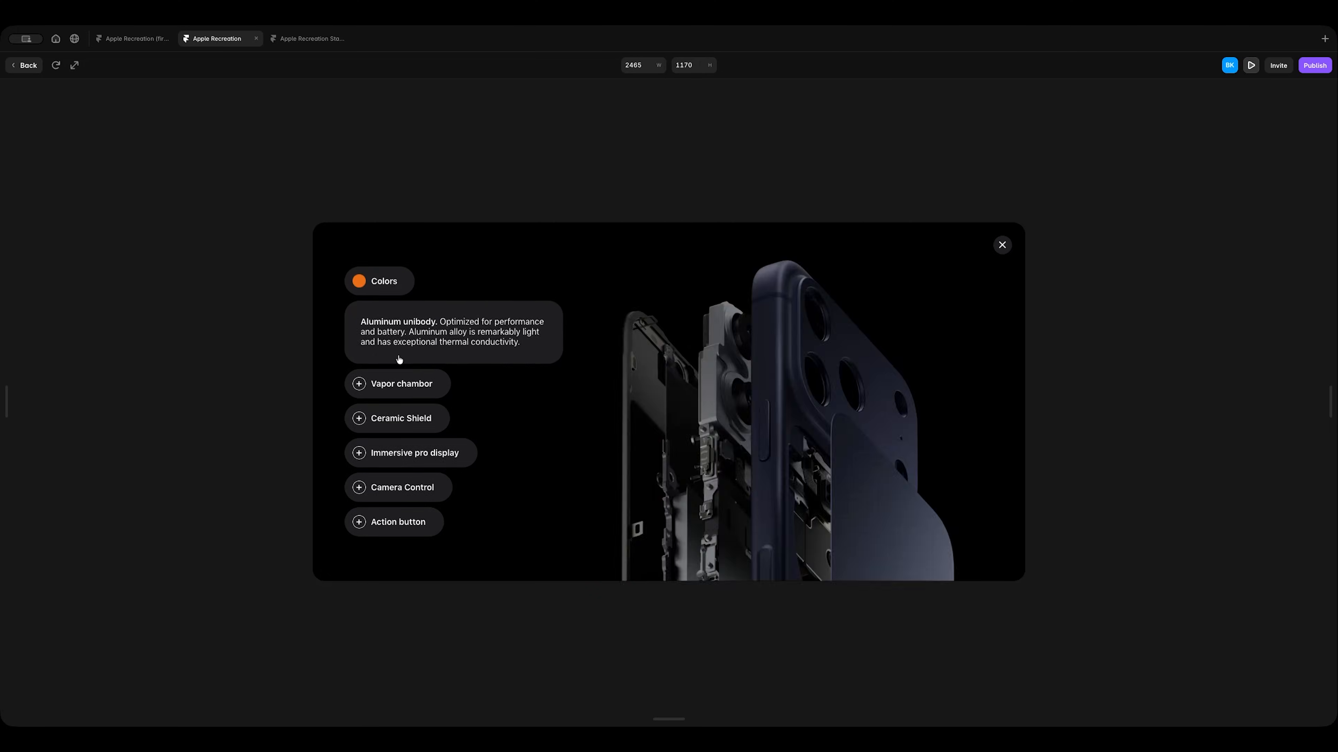
{"action": "left_click", "coordinate": [392, 291]}
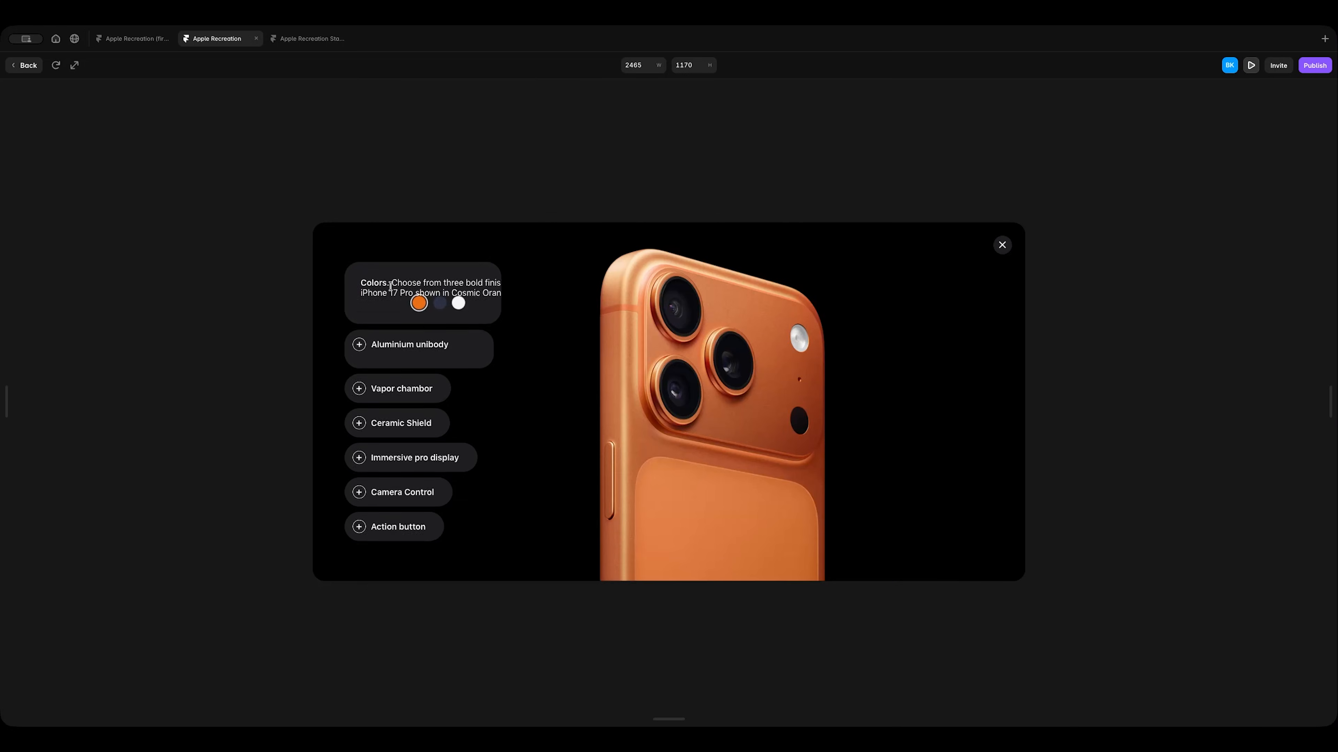
{"action": "left_click", "coordinate": [1002, 246]}
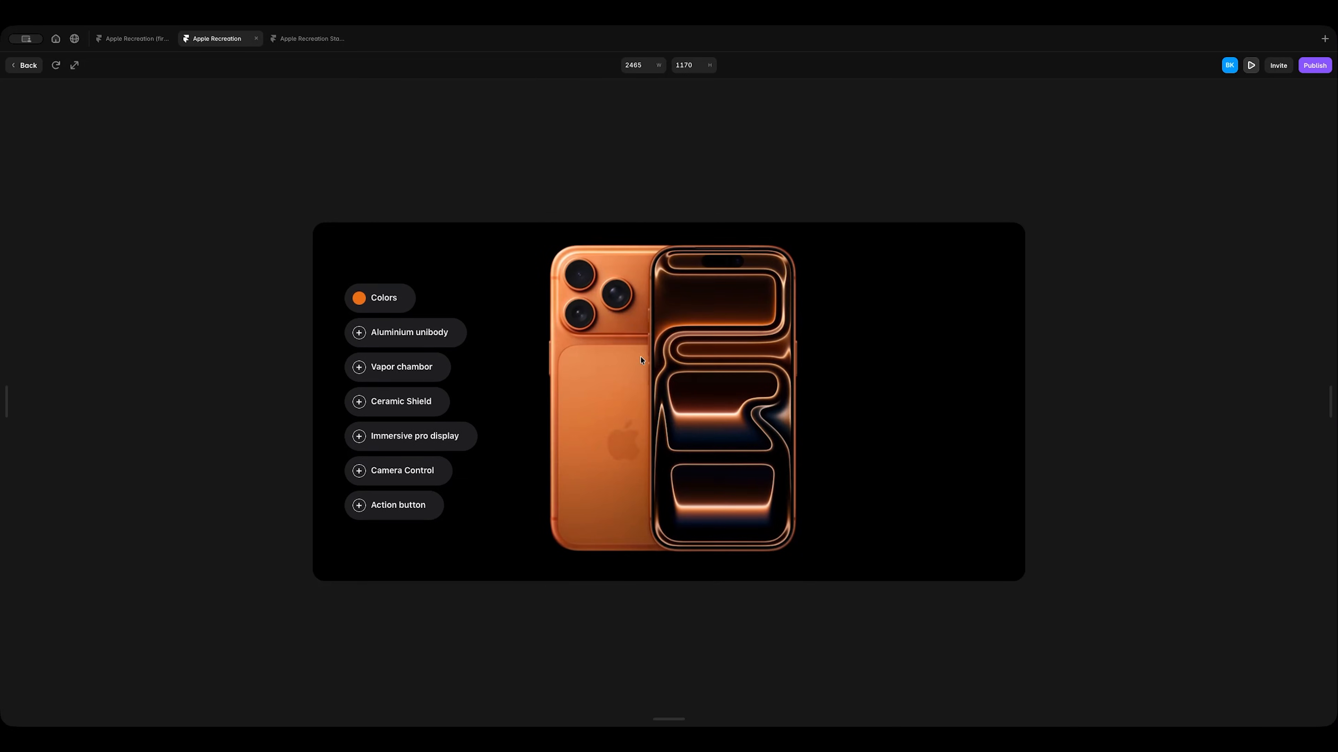
{"action": "left_click", "coordinate": [37, 71]}
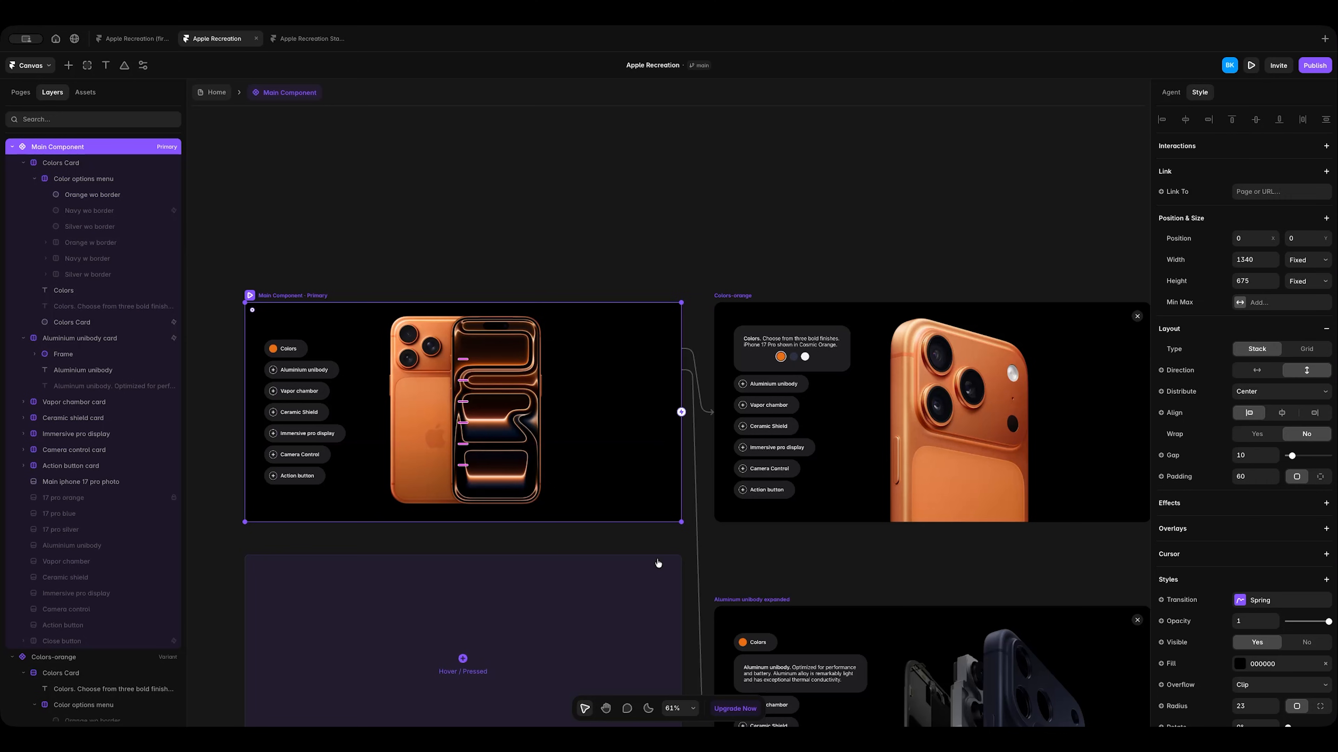
Make the 17 pro orange, 17 pro blue and 17 pro silver images visible in the Aluminum unibody expanded variant.
{"action": "scroll", "coordinate": [658, 563], "scroll_direction": "down", "scroll_amount": 5}
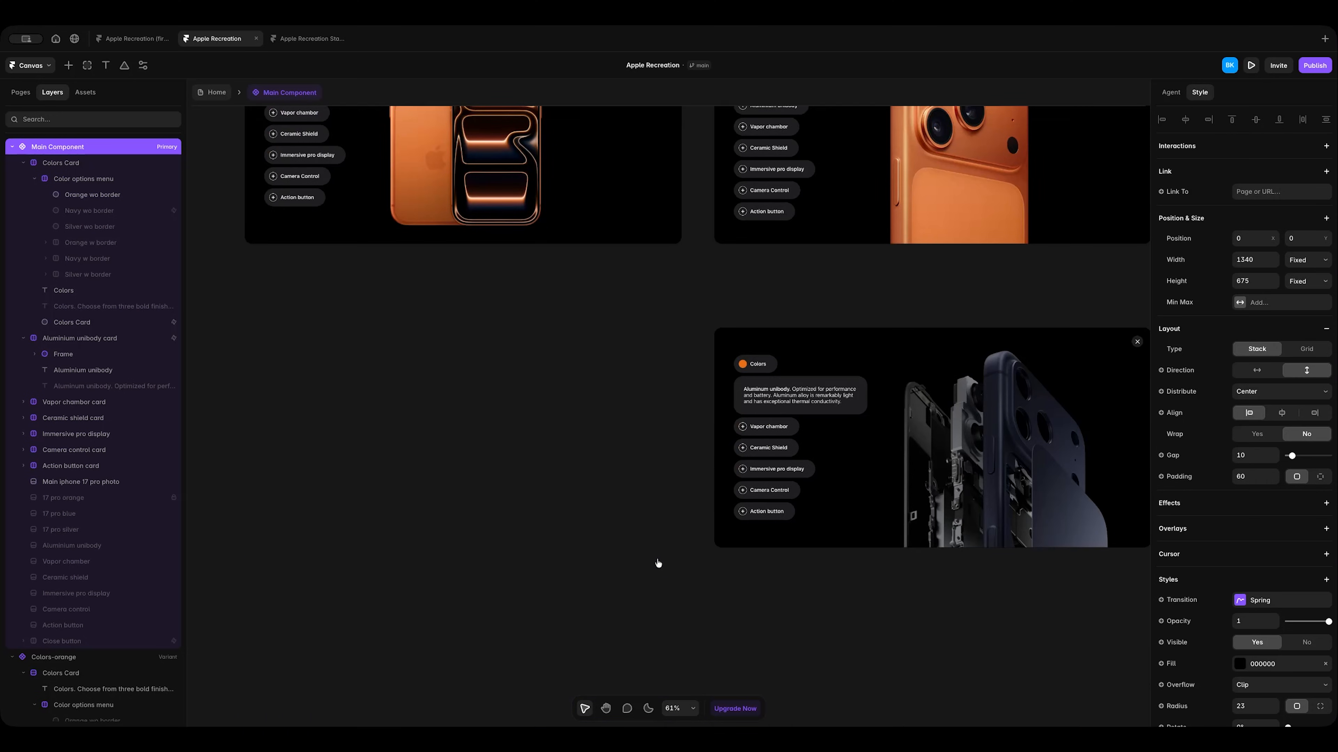
{"action": "scroll", "coordinate": [658, 563], "scroll_direction": "right", "scroll_amount": 4}
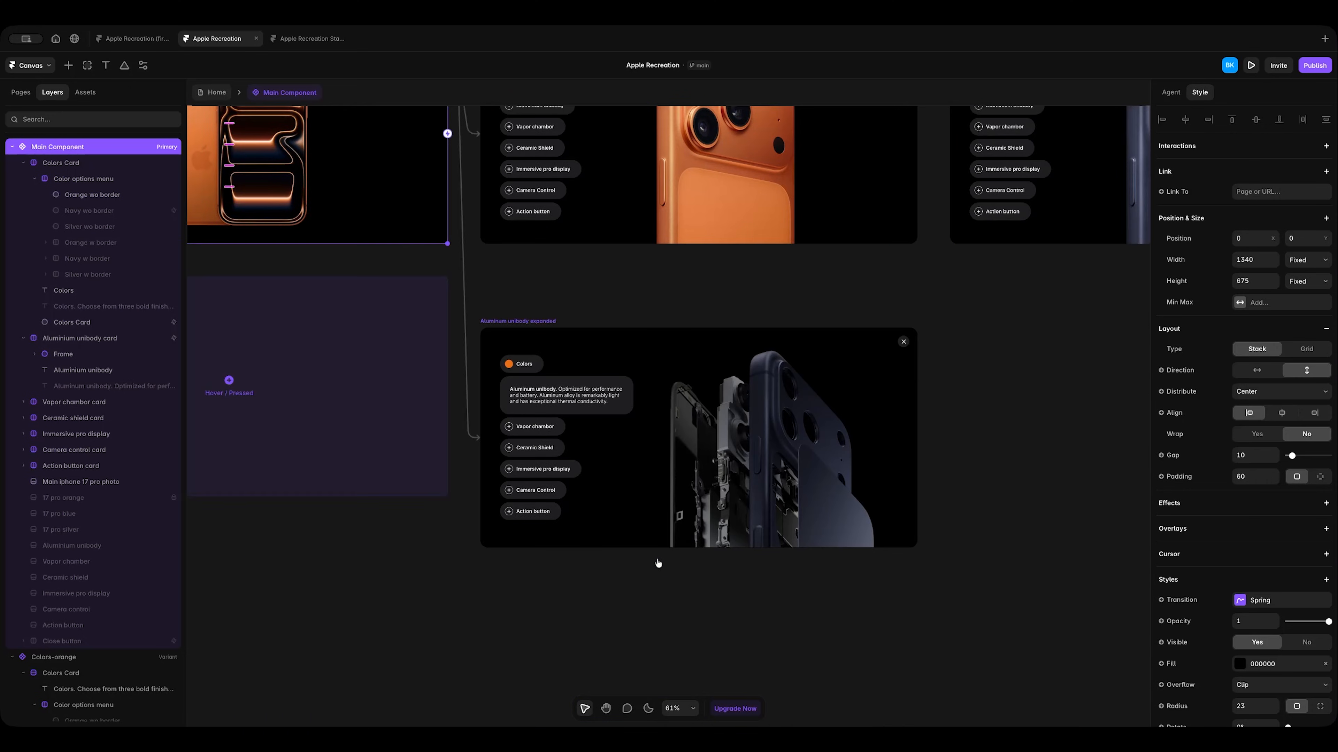
{"action": "scroll", "coordinate": [658, 562], "scroll_direction": "up", "scroll_amount": 1}
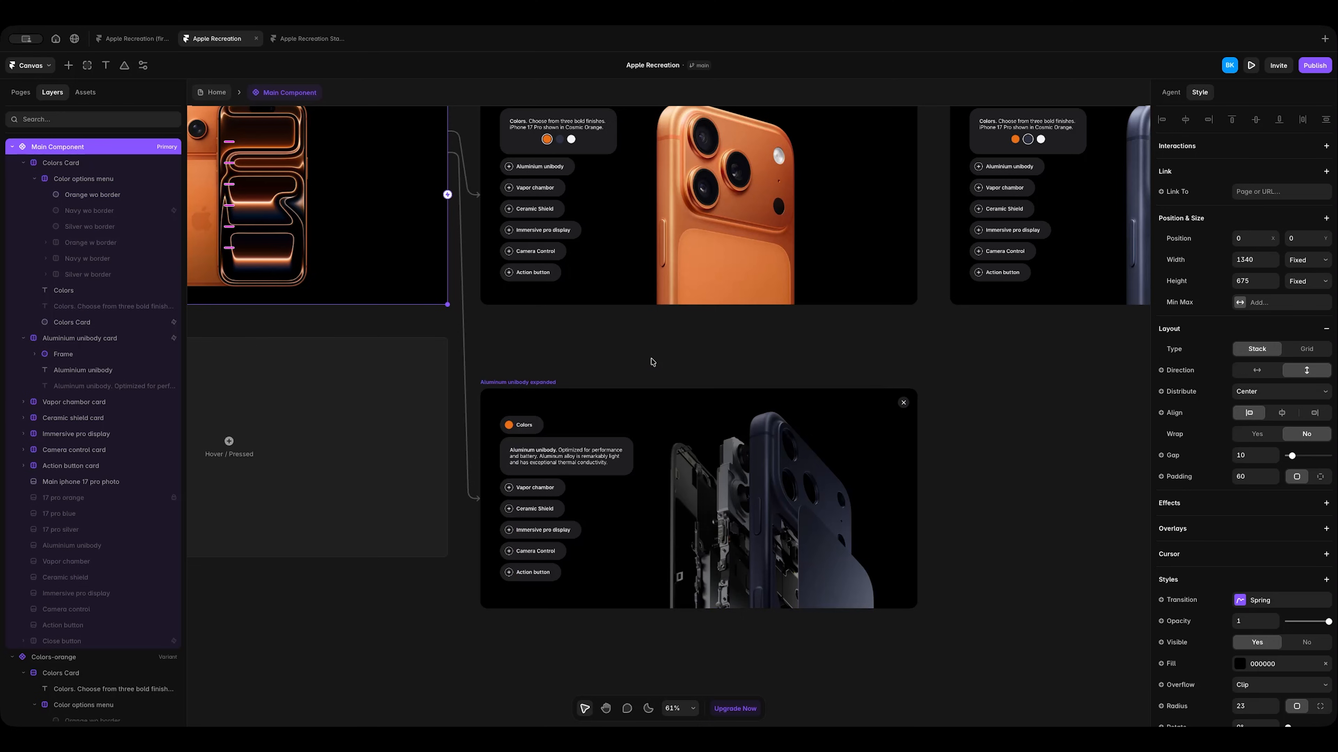
{"action": "scroll", "coordinate": [652, 362], "scroll_direction": "up", "scroll_amount": 1}
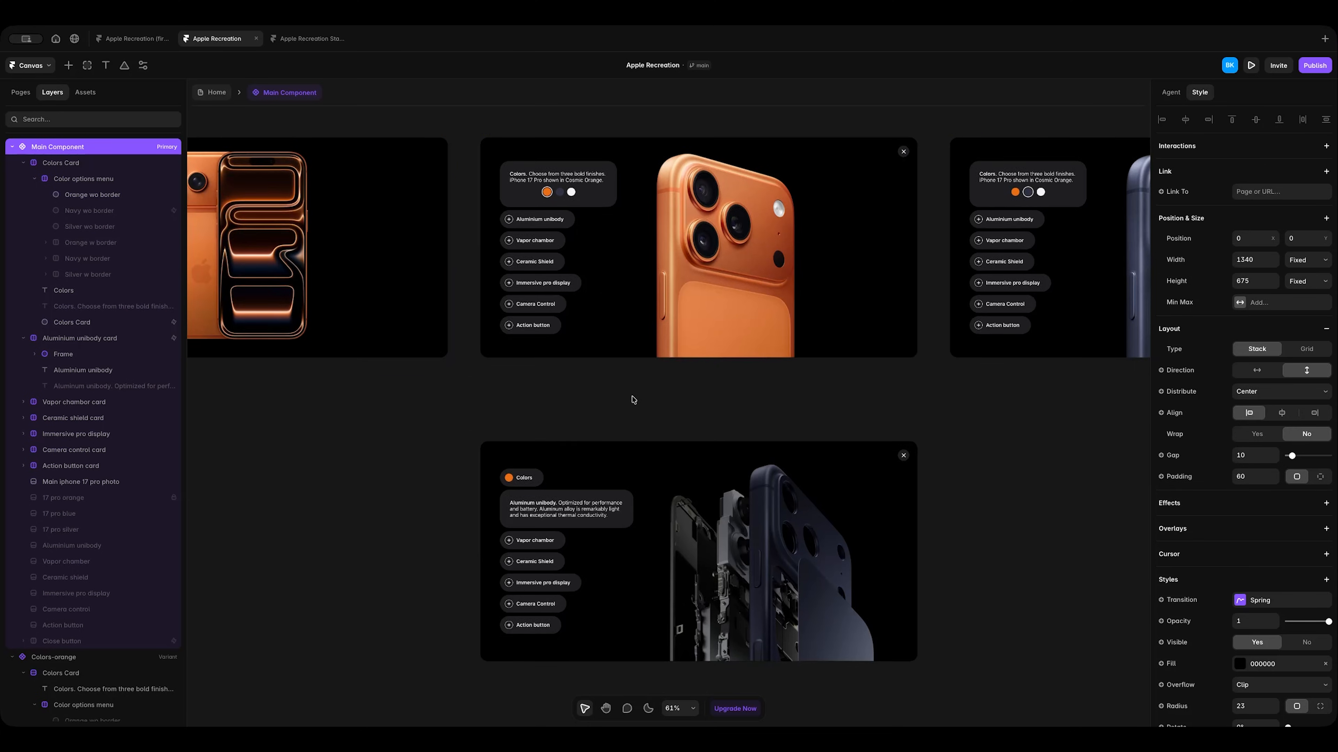
{"action": "scroll", "coordinate": [696, 426], "scroll_direction": "down", "scroll_amount": 2}
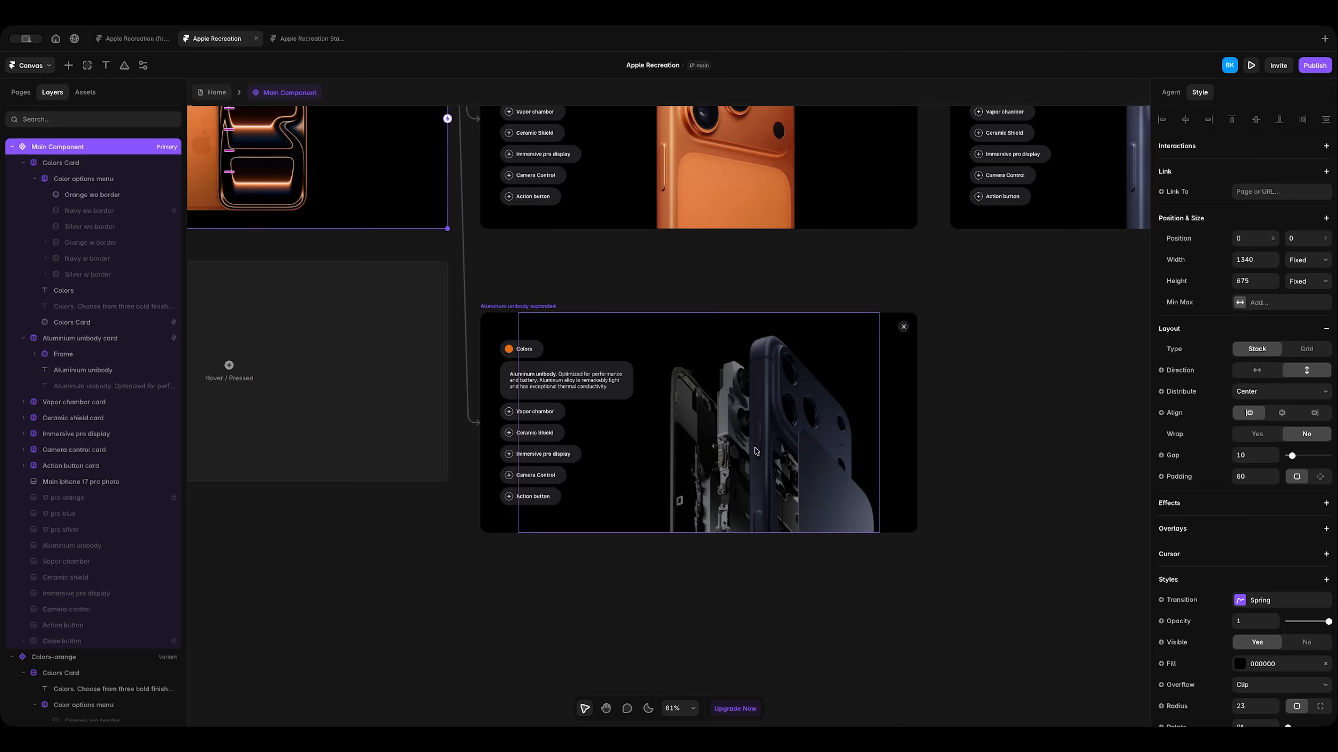
{"action": "left_click", "coordinate": [529, 307]}
{"action": "scroll", "coordinate": [103, 546], "scroll_direction": "down", "scroll_amount": 5}
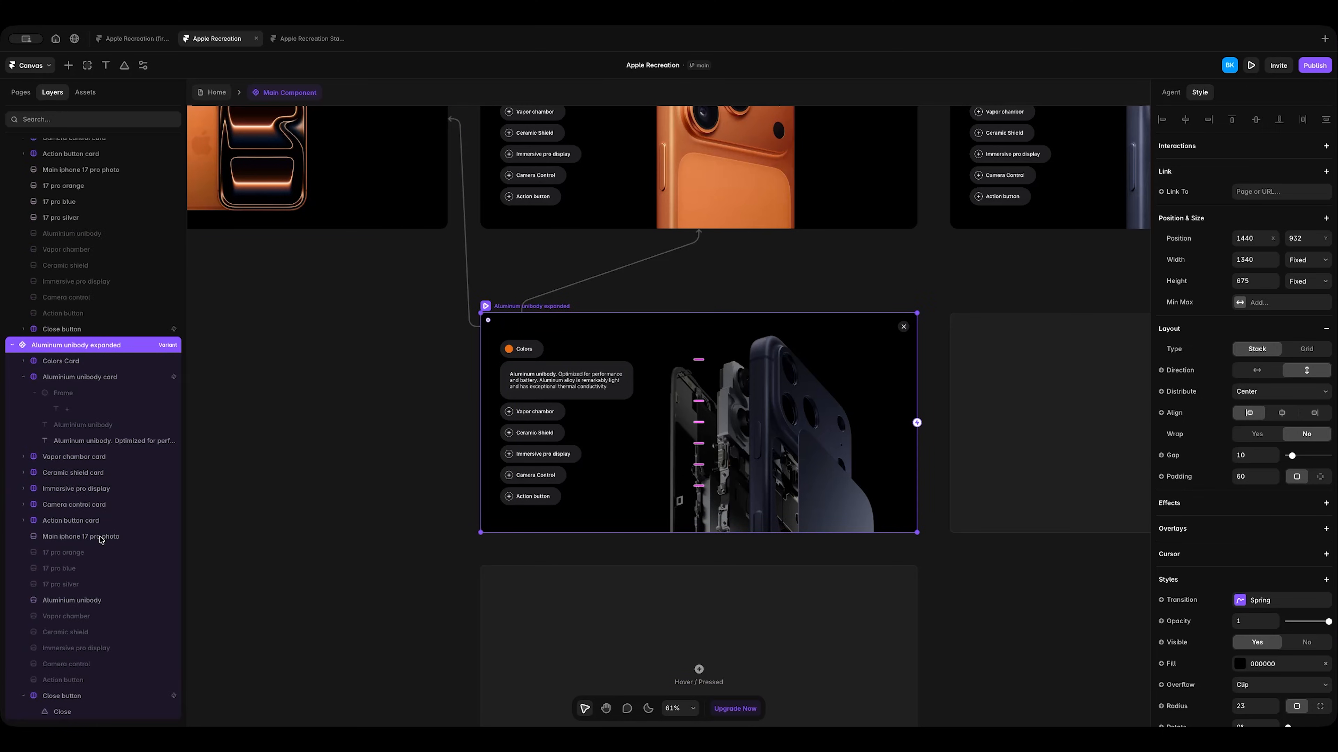
{"action": "left_click", "coordinate": [94, 661]}
{"action": "left_click", "coordinate": [70, 584]}
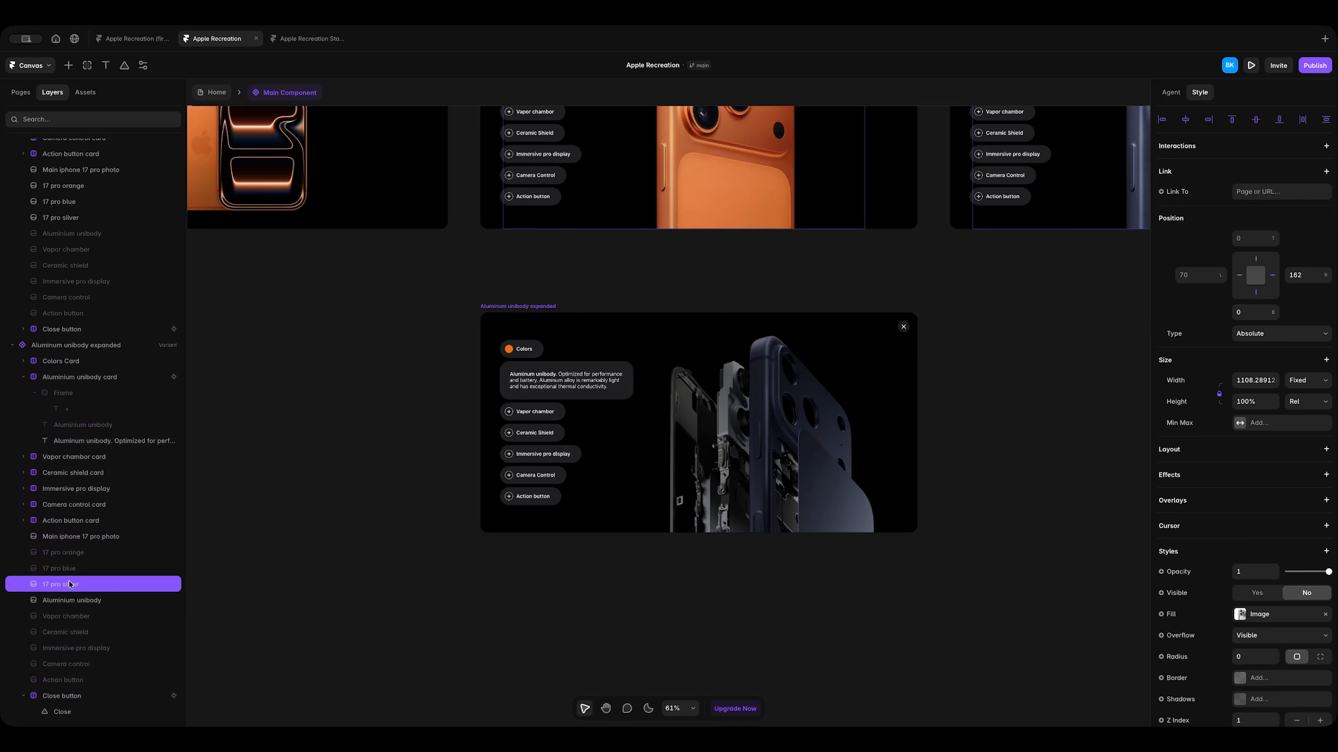
{"action": "left_click", "coordinate": [66, 570], "text": "shift"}
{"action": "left_click", "coordinate": [70, 554], "text": "shift"}
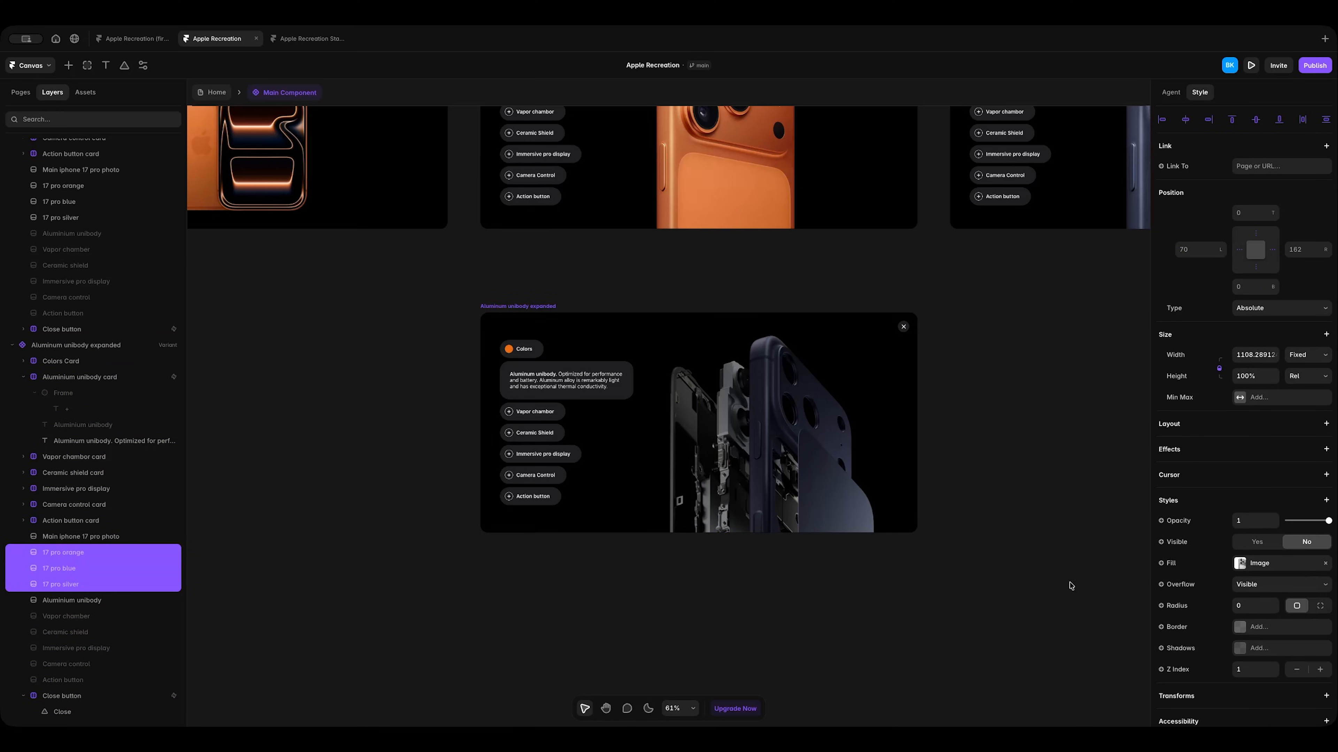
{"action": "left_click", "coordinate": [1244, 545]}
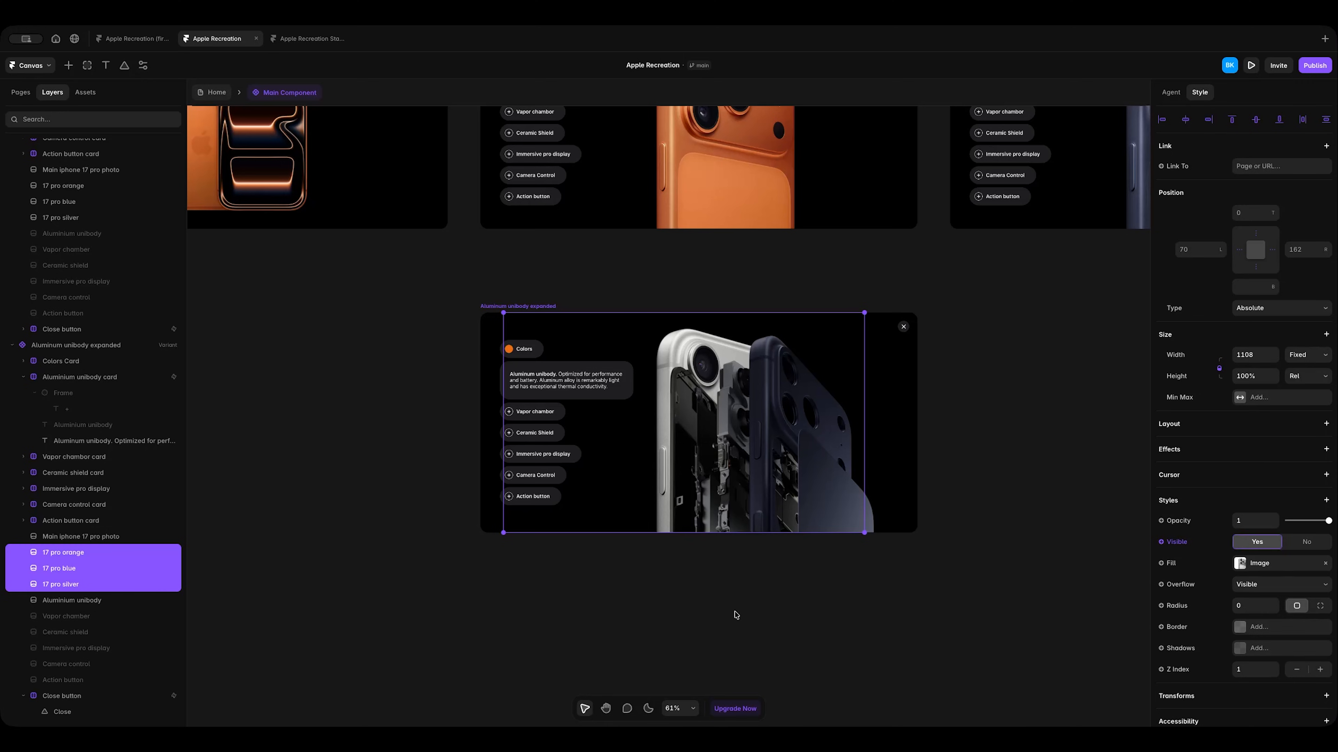
Shift the three 17 pro images 390 px left in the expanded variant, to a left offset of -320.
{"action": "key", "text": "shift+Left"}
{"action": "key", "text": "shift+Left"}
{"action": "key", "text": "shift+Left"}
{"action": "key", "text": "shift+Left"}
{"action": "key", "text": "shift+Left"}
{"action": "key", "text": "shift+Left"}
{"action": "key", "text": "shift+Left"}
{"action": "key", "text": "shift+Left"}
{"action": "key", "text": "shift+Left"}
{"action": "key", "text": "shift+Left"}
{"action": "key", "text": "shift+Left"}
{"action": "key", "text": "shift+Left"}
{"action": "key", "text": "shift+Left"}
{"action": "key", "text": "shift+Left"}
{"action": "key", "text": "shift+Left"}
{"action": "key", "text": "shift+Left"}
{"action": "key", "text": "shift+Left"}
{"action": "key", "text": "shift+Left"}
{"action": "key", "text": "shift+Left"}
{"action": "key", "text": "shift+Left"}
{"action": "key", "text": "shift+Left"}
{"action": "key", "text": "shift+Left"}
{"action": "key", "text": "shift+Left"}
{"action": "key", "text": "shift+Left"}
{"action": "key", "text": "shift+Left"}
{"action": "key", "text": "shift+Left"}
{"action": "key", "text": "shift+Left"}
{"action": "key", "text": "shift+Left"}
{"action": "key", "text": "shift+Left"}
{"action": "key", "text": "shift+Left"}
{"action": "key", "text": "shift+Left"}
{"action": "key", "text": "shift+Left"}
{"action": "key", "text": "shift+Left"}
{"action": "key", "text": "shift+Left"}
{"action": "key", "text": "shift+Left"}
{"action": "key", "text": "shift+Left"}
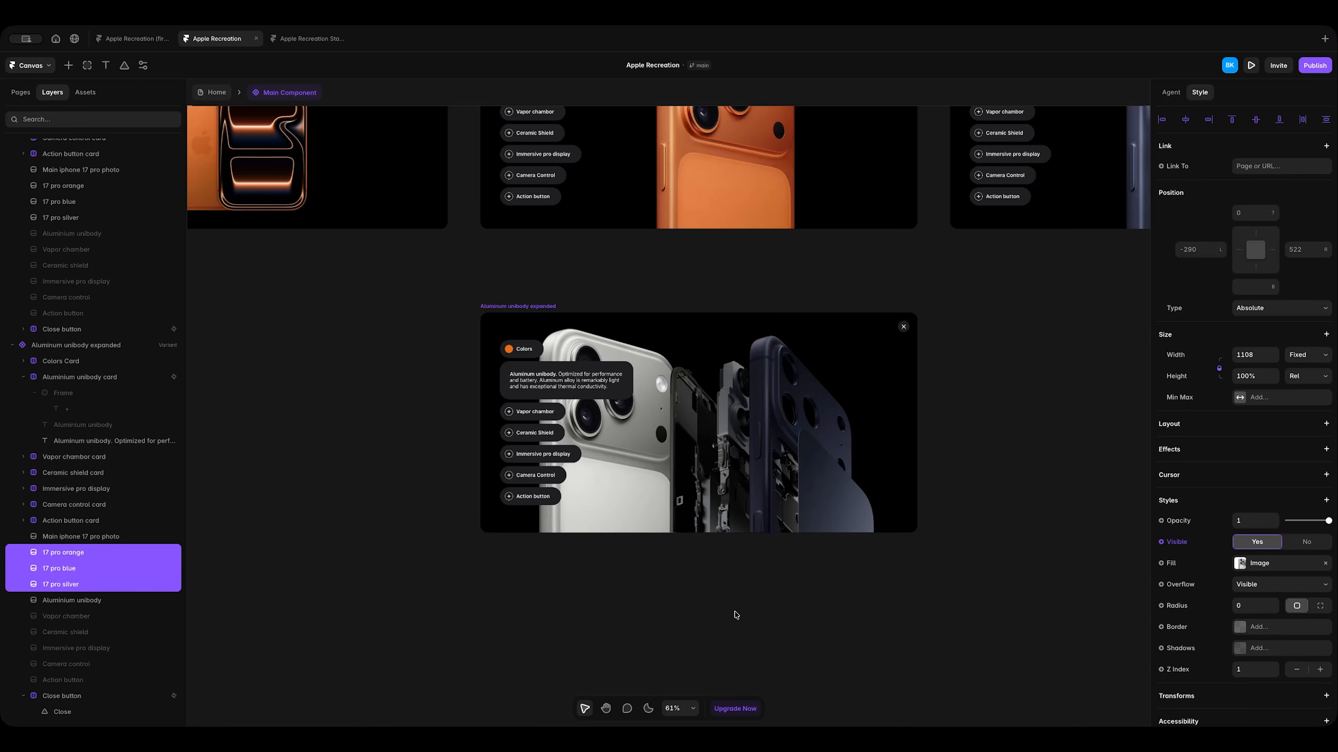
{"action": "key", "text": "shift+Left"}
{"action": "key", "text": "shift+Left"}
{"action": "key", "text": "shift+Left"}
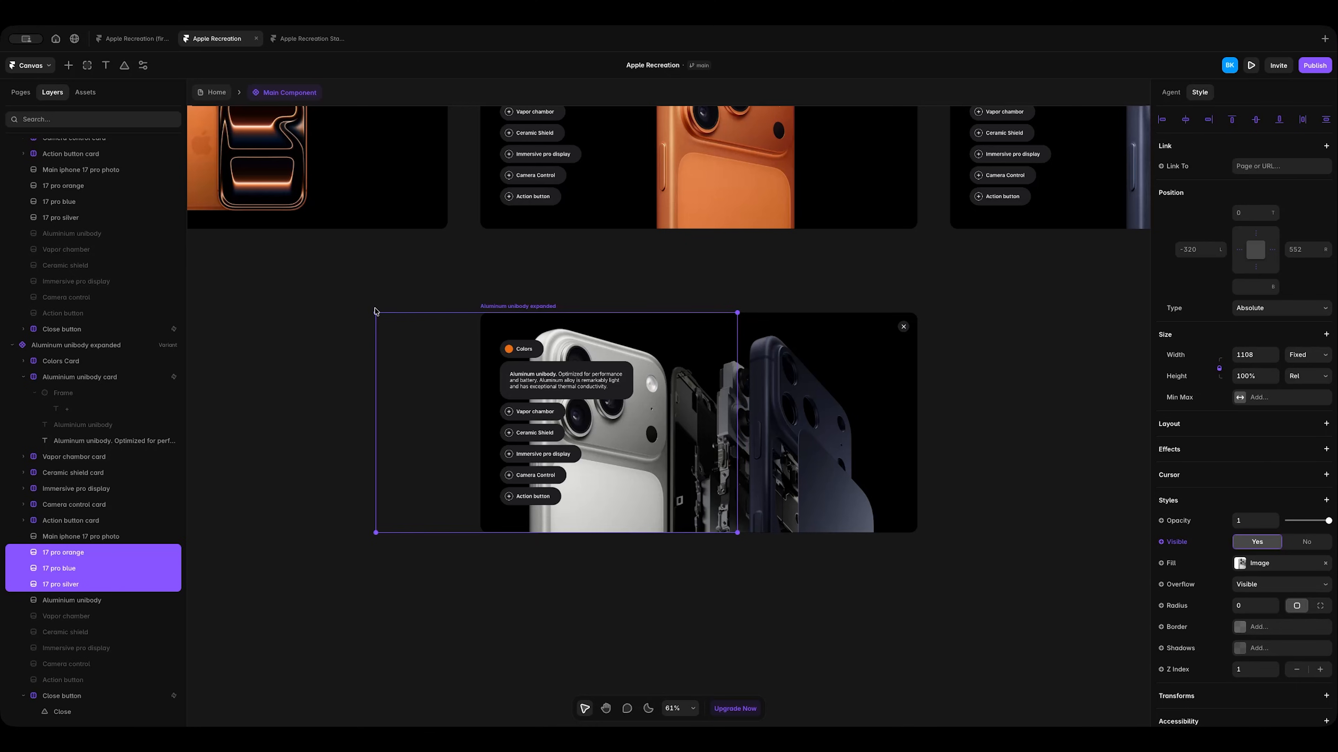
Scale the three 17 pro images down proportionally to 70% height.
{"action": "left_click_drag", "start_coordinate": [373, 312], "coordinate": [414, 380]}
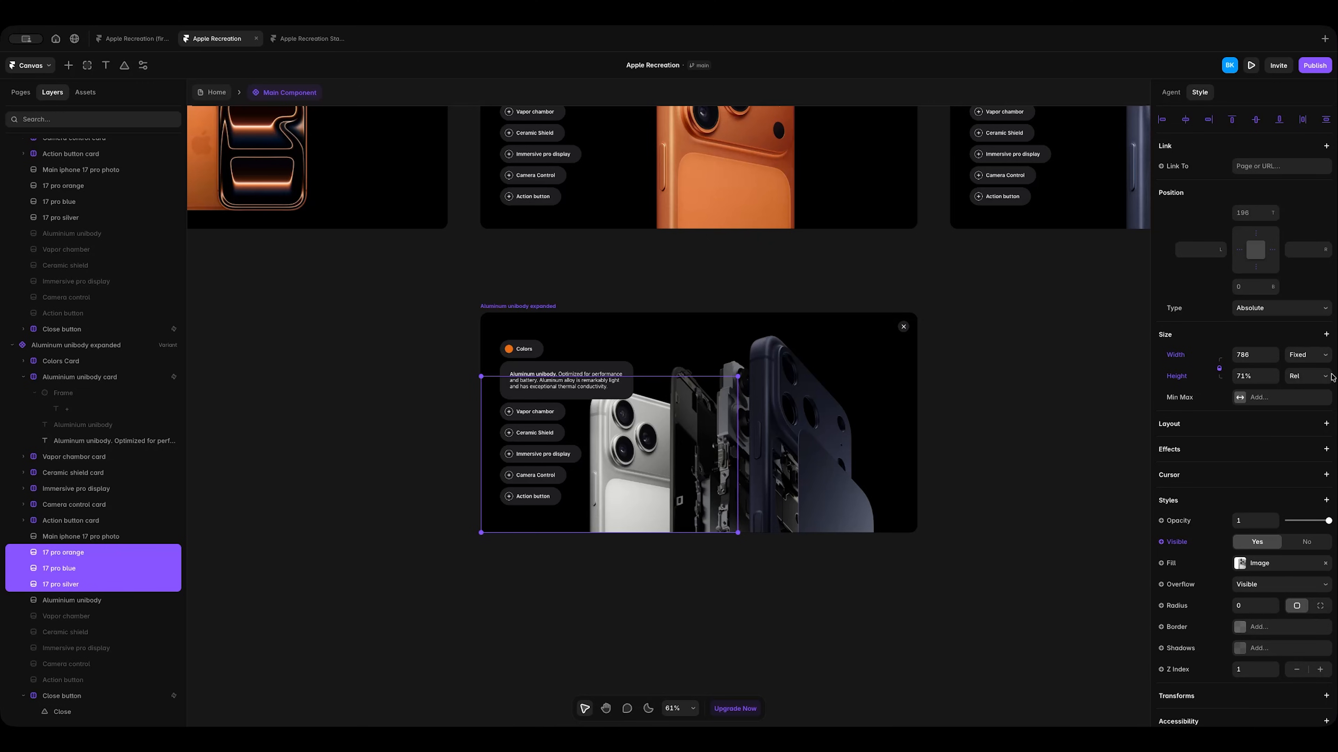
{"action": "left_click", "coordinate": [1273, 380]}
{"action": "key", "text": "ctrl+z"}
{"action": "left_click_drag", "start_coordinate": [481, 377], "coordinate": [484, 378]}
Nudge the scaled 17 pro images about 110 px further left and set their opacity to 0.
{"action": "key", "text": "shift+Left"}
{"action": "key", "text": "shift+Left"}
{"action": "key", "text": "shift+Left"}
{"action": "key", "text": "shift+Left"}
{"action": "key", "text": "shift+Left"}
{"action": "key", "text": "shift+Left"}
{"action": "key", "text": "shift+Left"}
{"action": "key", "text": "shift+Left"}
{"action": "key", "text": "shift+Left"}
{"action": "key", "text": "shift+Left"}
{"action": "key", "text": "shift+Left"}
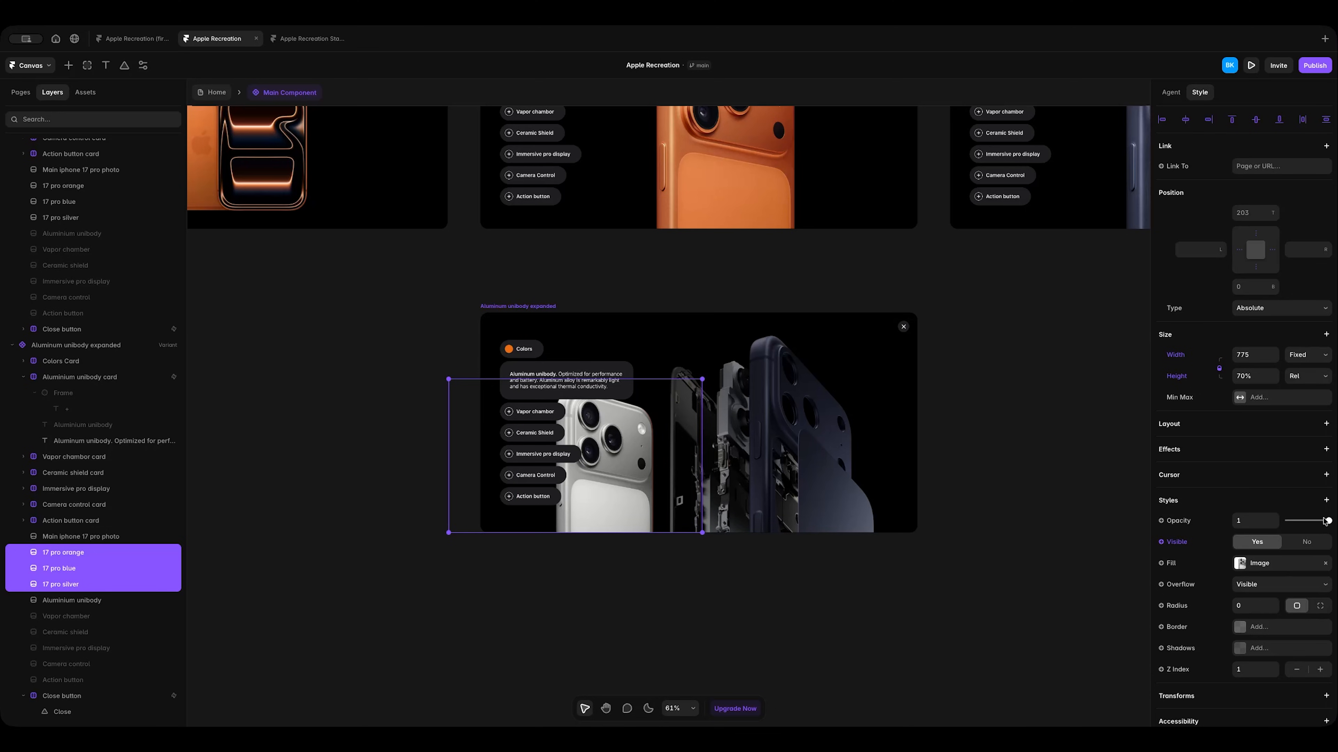
{"action": "left_click_drag", "start_coordinate": [1328, 522], "coordinate": [1286, 522]}
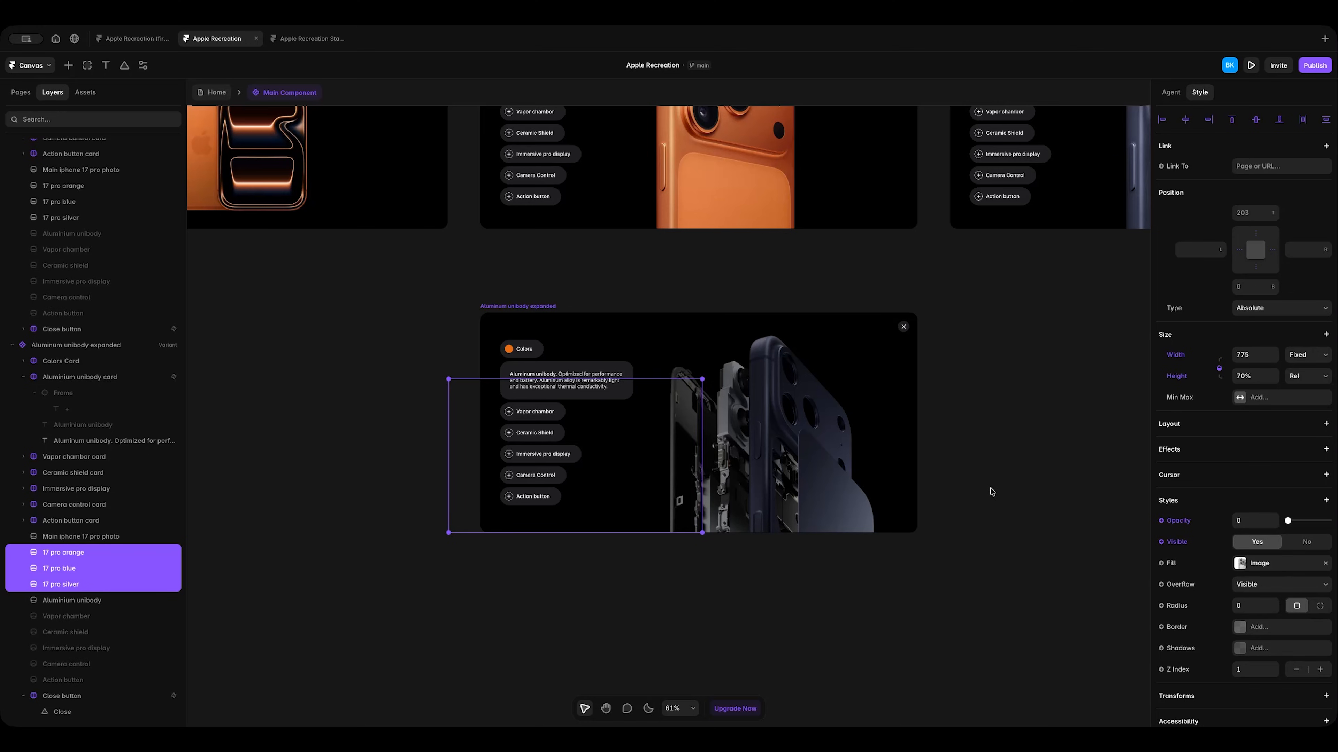
Make the Aluminium unibody image visible in the Colors-orange, Colors-navy and Colors-silver variants together.
{"action": "scroll", "coordinate": [991, 492], "scroll_direction": "left", "scroll_amount": 2}
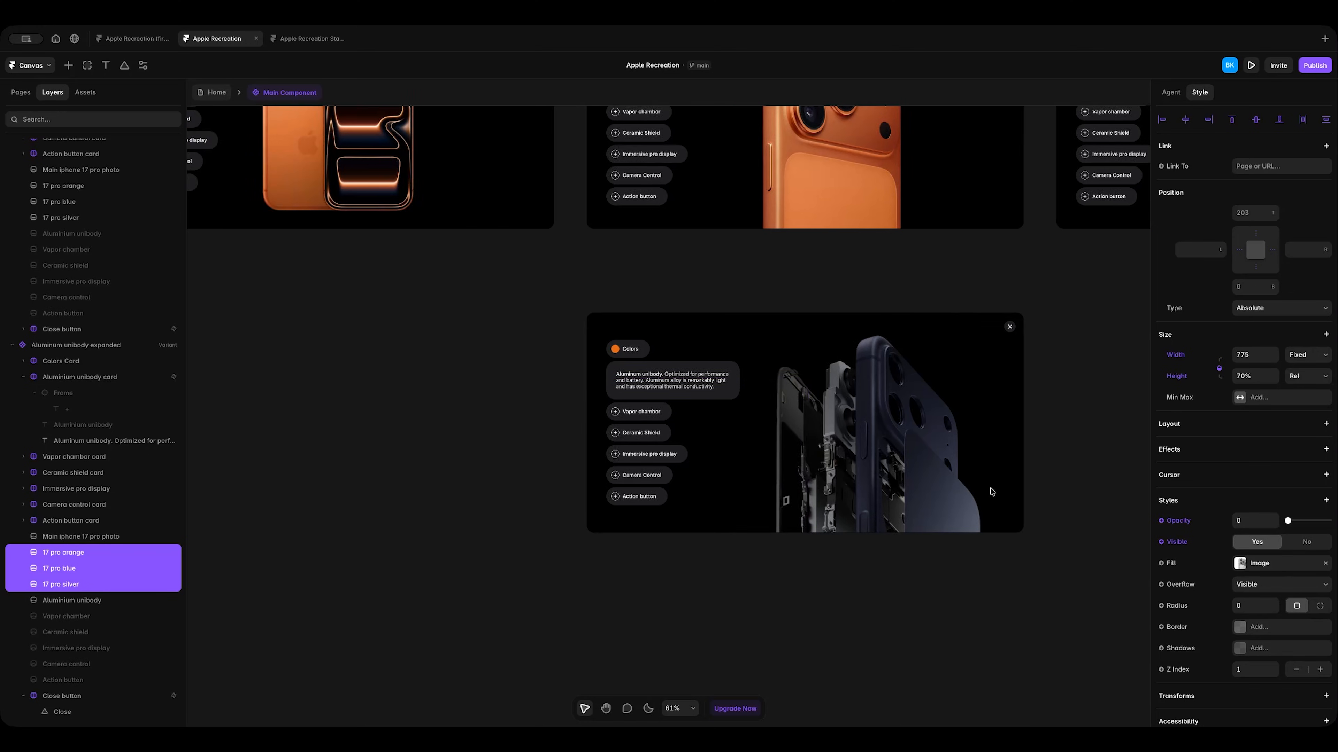
{"action": "scroll", "coordinate": [991, 491], "scroll_direction": "up", "scroll_amount": 5}
{"action": "scroll", "coordinate": [990, 491], "scroll_direction": "right", "scroll_amount": 4}
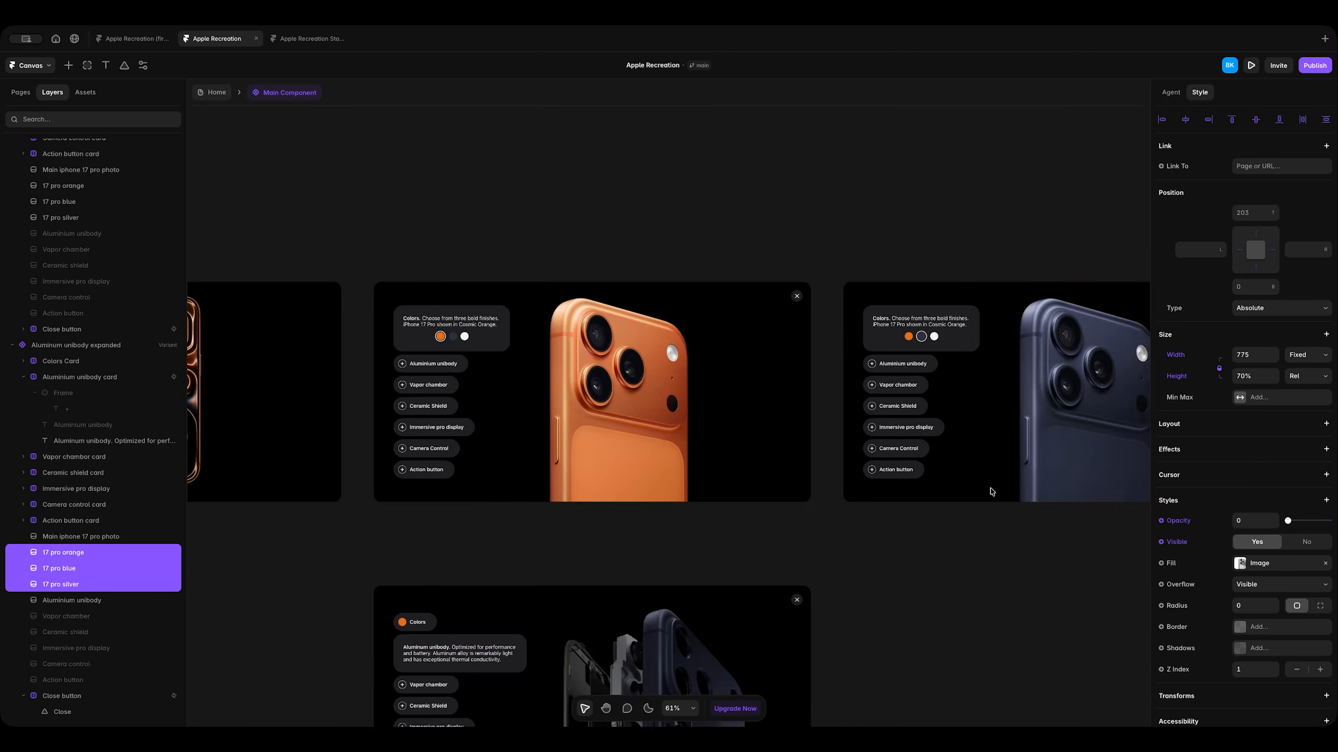
{"action": "left_click", "coordinate": [387, 280]}
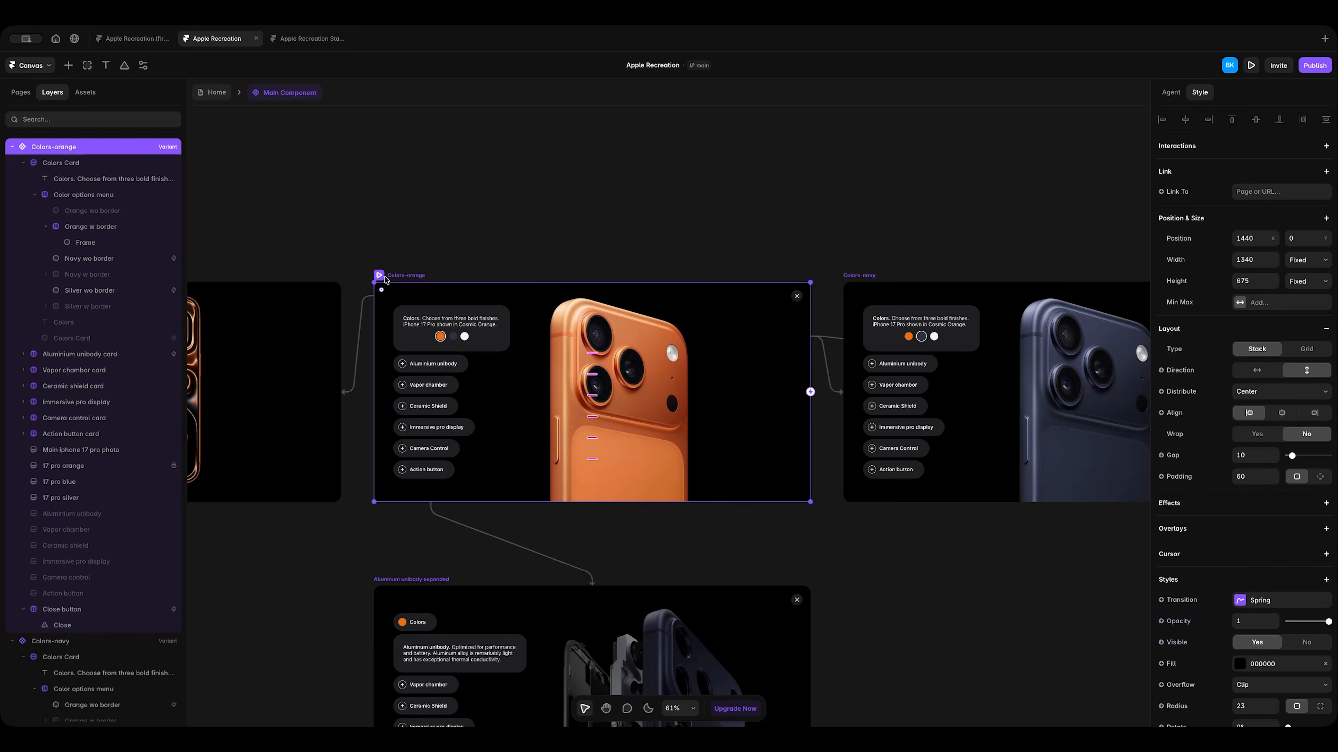
{"action": "left_click", "coordinate": [74, 516]}
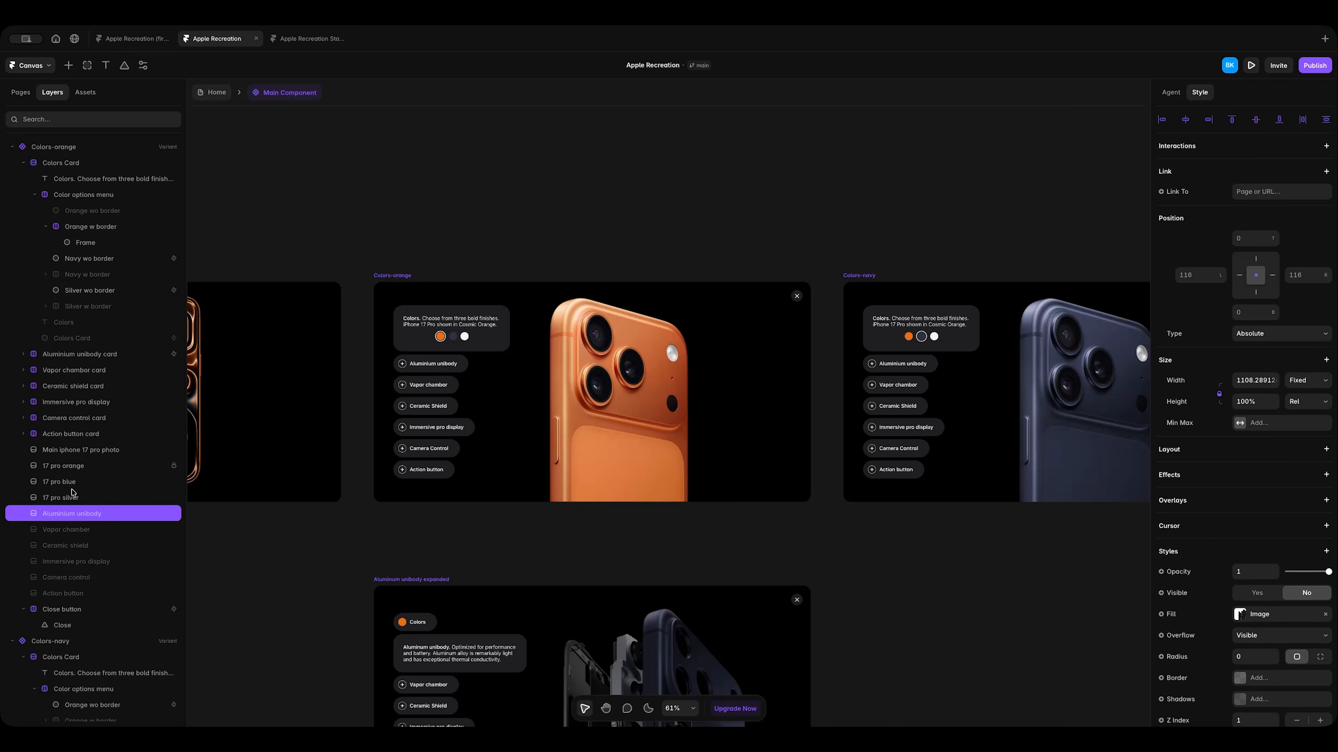
{"action": "left_click", "coordinate": [23, 162]}
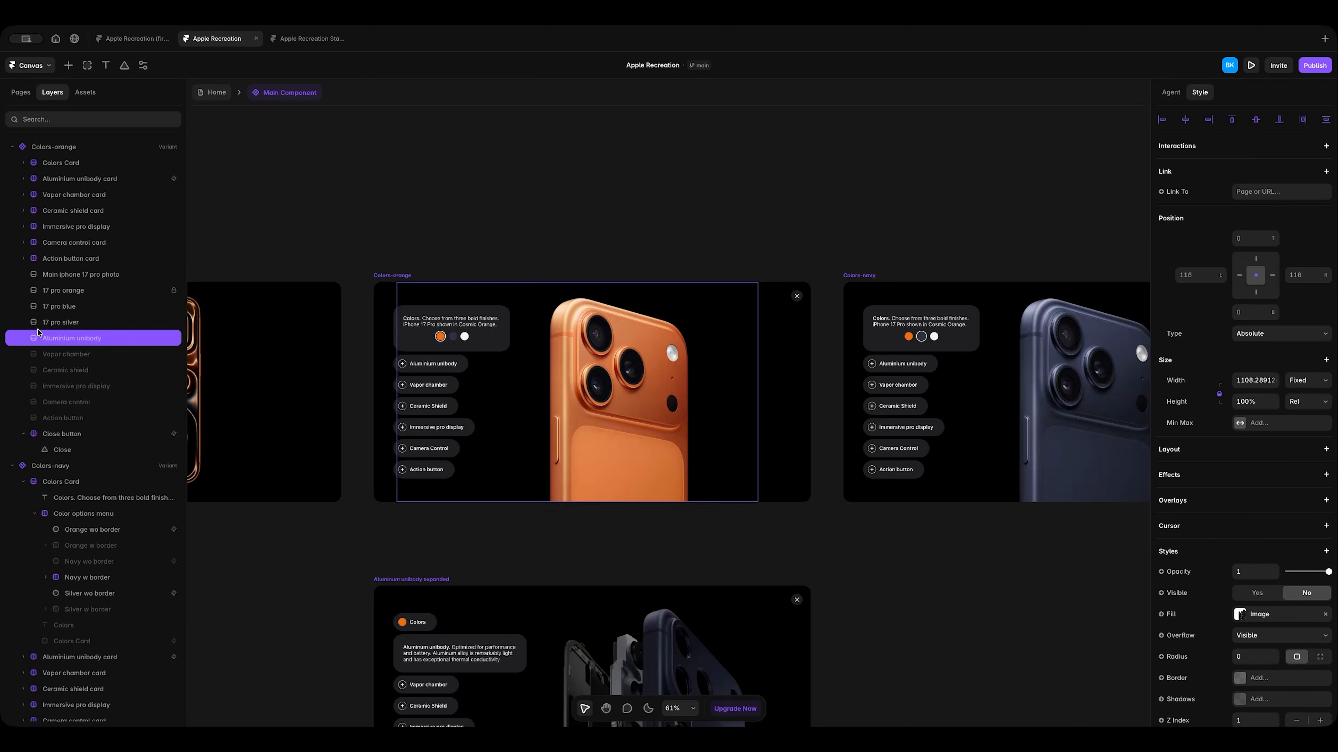
{"action": "scroll", "coordinate": [34, 332], "scroll_direction": "down", "scroll_amount": 5}
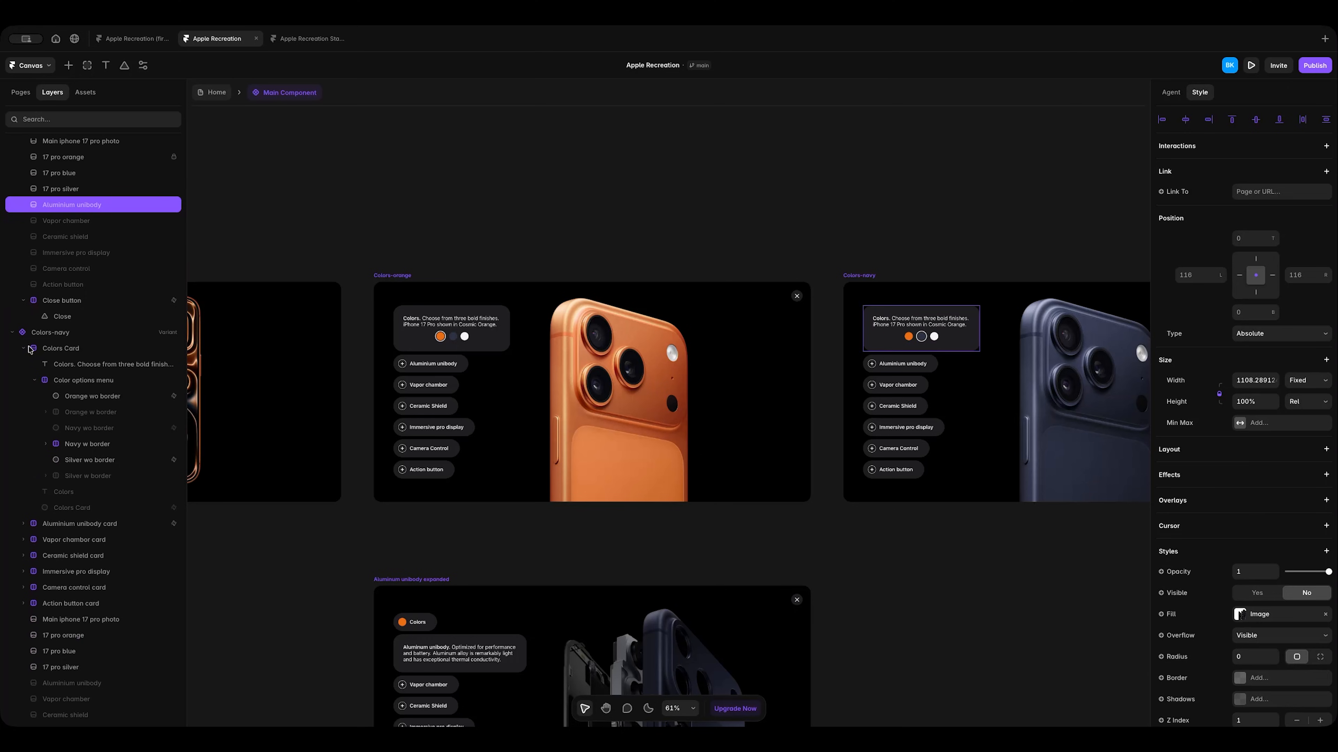
{"action": "left_click", "coordinate": [24, 352]}
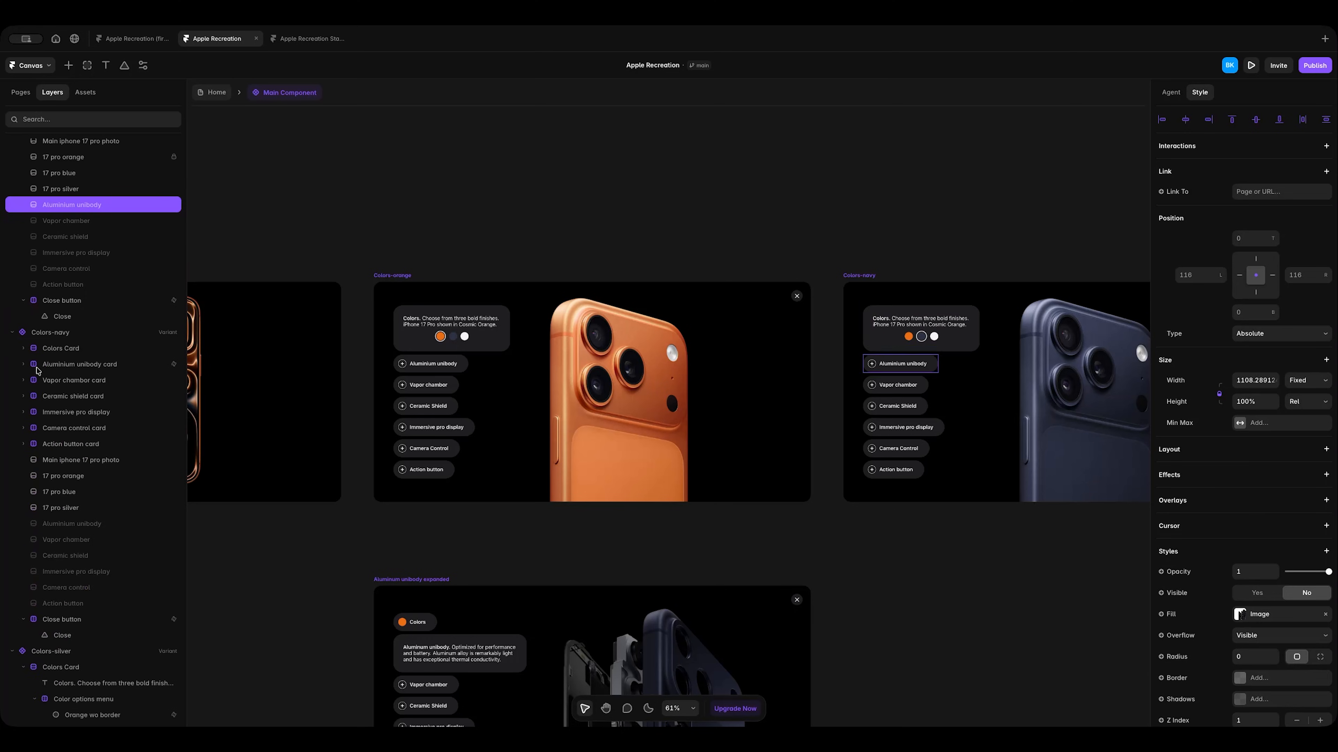
{"action": "left_click", "coordinate": [66, 532], "text": "shift"}
{"action": "left_click", "coordinate": [65, 533], "text": "shift"}
{"action": "left_click", "coordinate": [69, 524], "text": "shift"}
{"action": "scroll", "coordinate": [96, 481], "scroll_direction": "down", "scroll_amount": 1}
{"action": "scroll", "coordinate": [96, 481], "scroll_direction": "down", "scroll_amount": 10}
{"action": "left_click", "coordinate": [24, 374]}
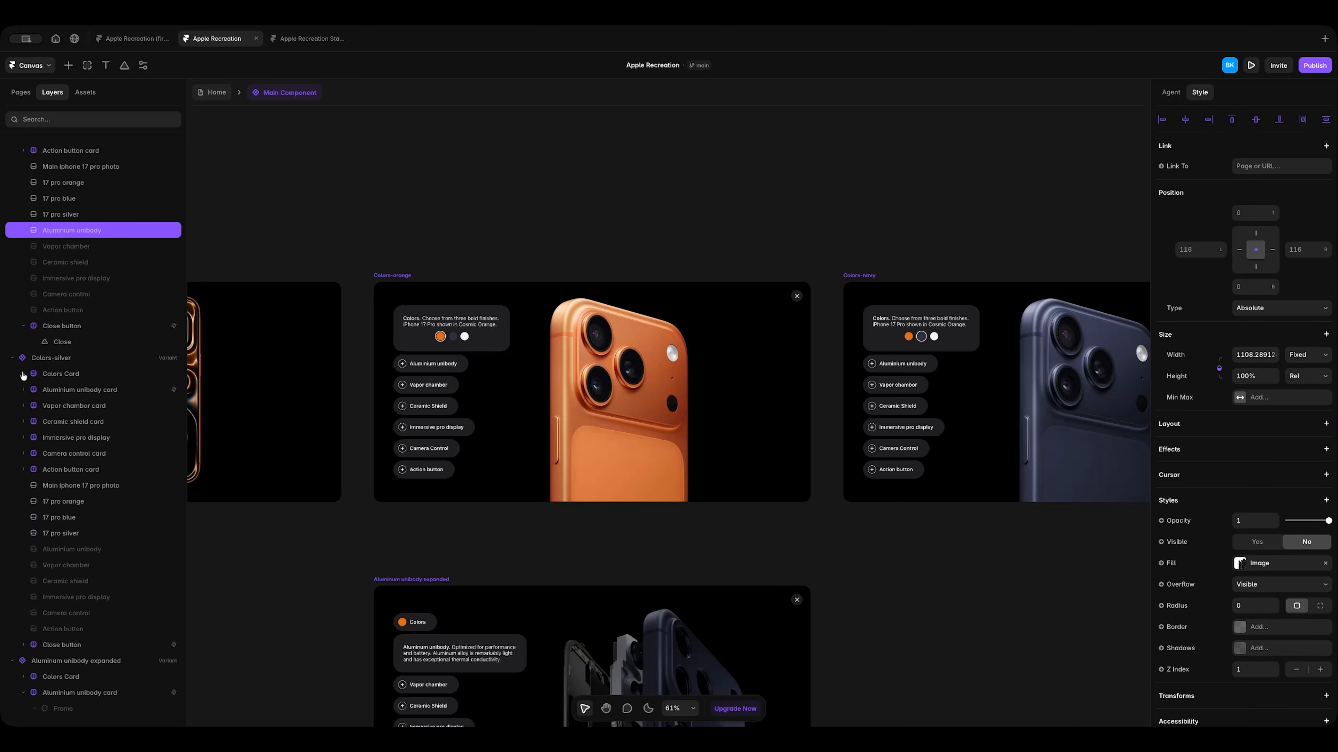
{"action": "left_click", "coordinate": [66, 549], "text": "shift"}
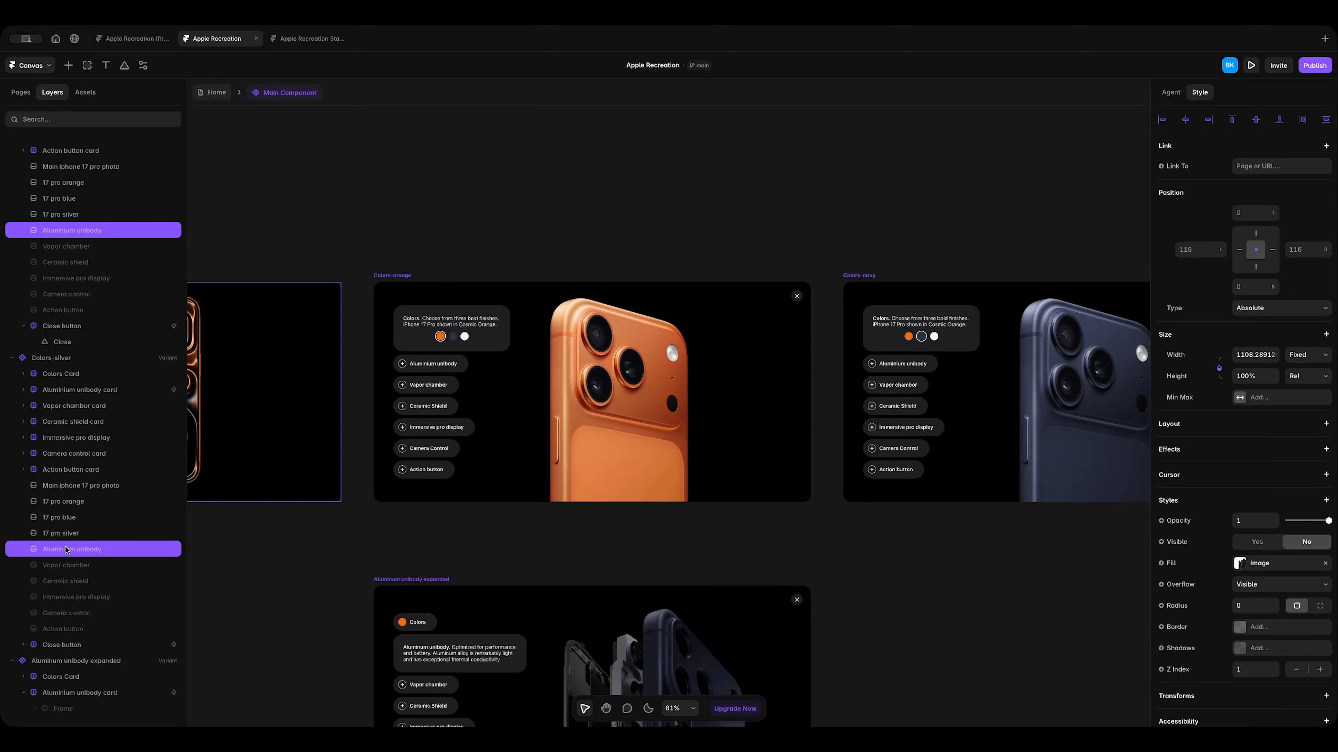
{"action": "scroll", "coordinate": [112, 449], "scroll_direction": "up", "scroll_amount": 9}
{"action": "scroll", "coordinate": [113, 448], "scroll_direction": "up", "scroll_amount": 6}
{"action": "scroll", "coordinate": [624, 224], "scroll_direction": "down", "scroll_amount": 5}
{"action": "scroll", "coordinate": [625, 225], "scroll_direction": "right", "scroll_amount": 5}
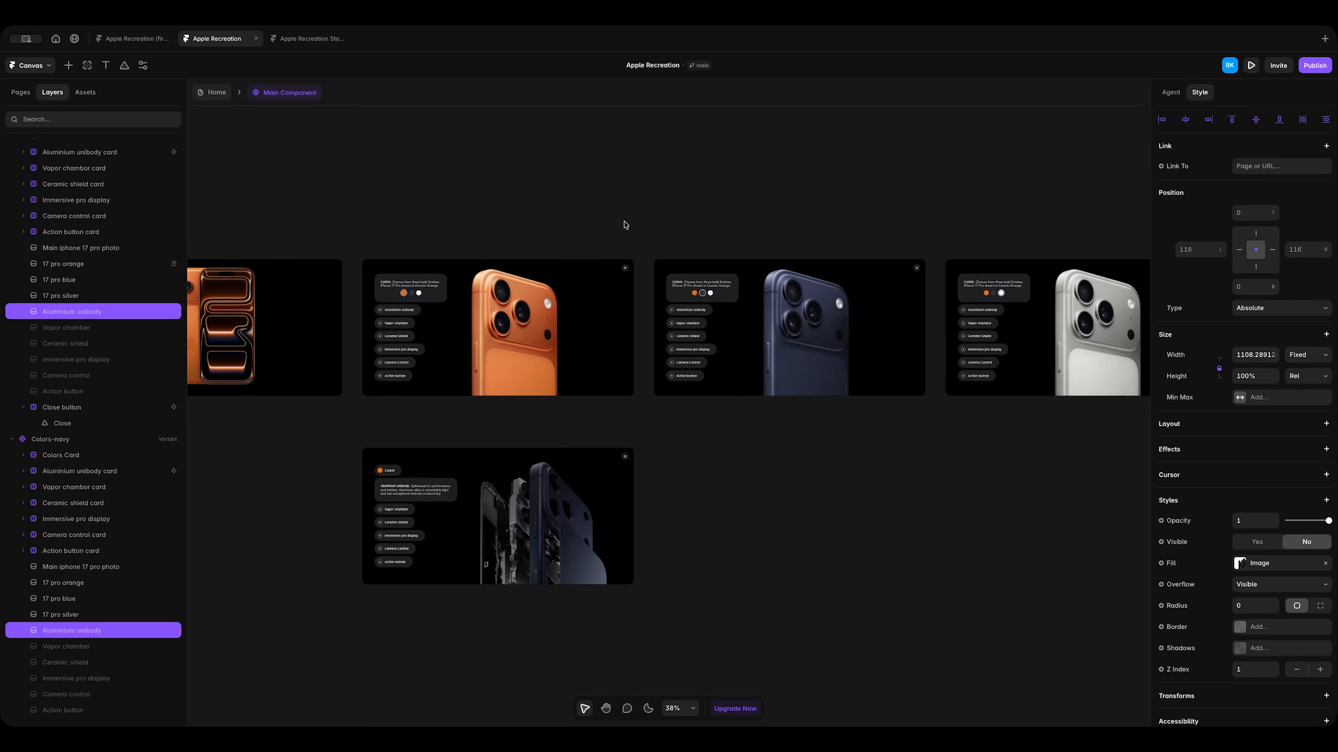
{"action": "left_click", "coordinate": [1255, 544]}
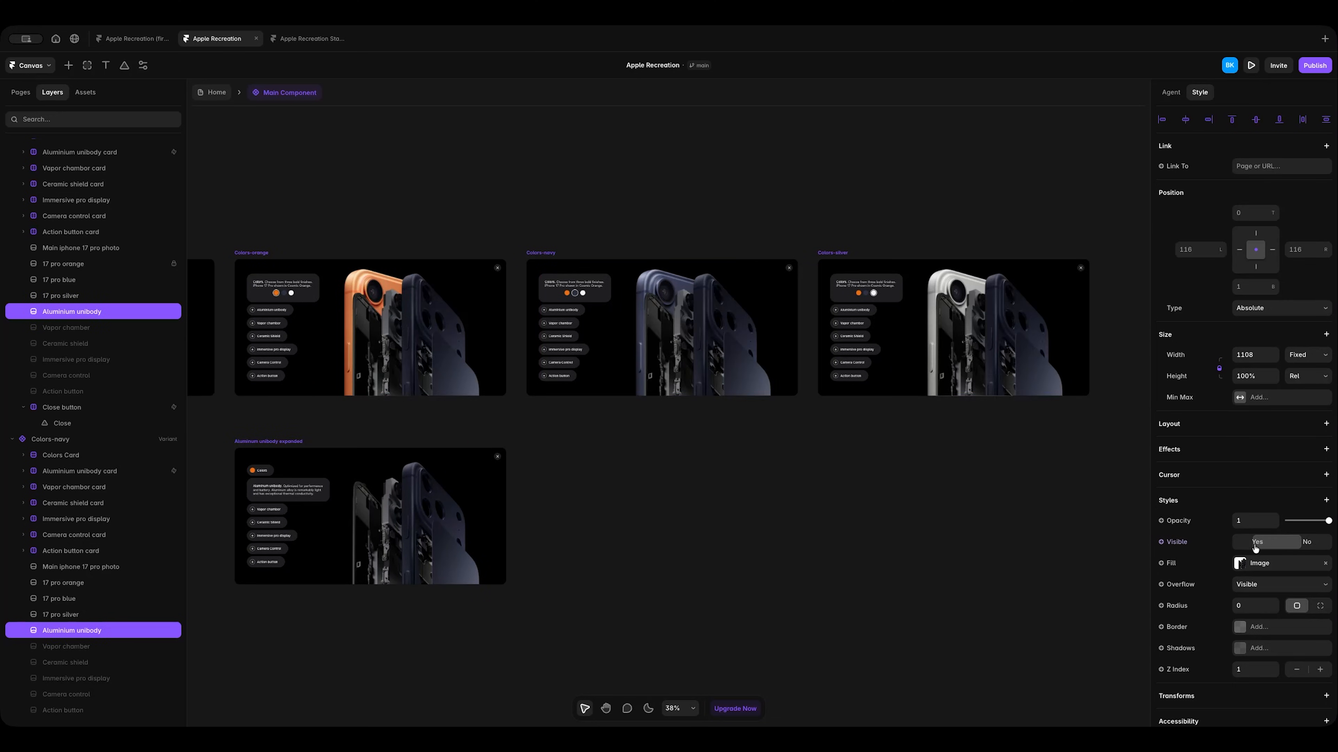
Shift the Aluminium unibody images in the three color variants about 470 px right, to a right offset of -354.
{"action": "key", "text": "shift+Right"}
{"action": "key", "text": "shift+Right"}
{"action": "key", "text": "shift+Right"}
{"action": "key", "text": "shift+Right"}
{"action": "key", "text": "shift+Right"}
{"action": "key", "text": "shift+Right"}
{"action": "key", "text": "shift+Right"}
{"action": "key", "text": "shift+Right"}
{"action": "key", "text": "shift+Right"}
{"action": "key", "text": "shift+Right"}
{"action": "key", "text": "shift+Right"}
{"action": "key", "text": "shift+Right"}
{"action": "key", "text": "shift+Right"}
{"action": "key", "text": "shift+Right"}
{"action": "key", "text": "shift+Right"}
{"action": "key", "text": "shift+Right"}
{"action": "key", "text": "shift+Right"}
{"action": "key", "text": "shift+Right"}
{"action": "key", "text": "shift+Right"}
{"action": "key", "text": "shift+Right"}
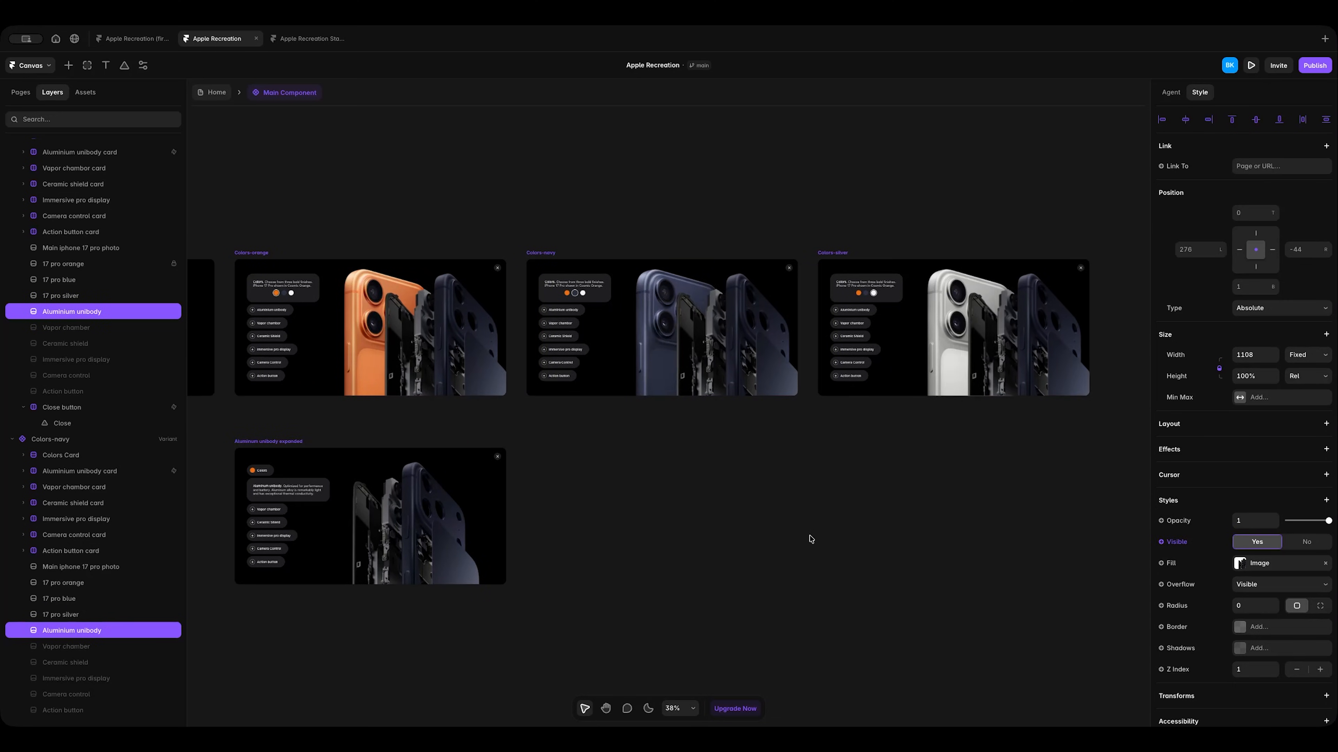
{"action": "key", "text": "shift+Right"}
{"action": "key", "text": "shift+Right"}
{"action": "key", "text": "shift+Right"}
{"action": "key", "text": "shift+Right"}
{"action": "key", "text": "shift+Right"}
{"action": "key", "text": "shift+Right"}
{"action": "key", "text": "shift+Right"}
{"action": "key", "text": "shift+Right"}
{"action": "key", "text": "shift+Right"}
{"action": "key", "text": "shift+Right"}
{"action": "key", "text": "shift+Right"}
{"action": "key", "text": "shift+Right"}
{"action": "key", "text": "shift+Right"}
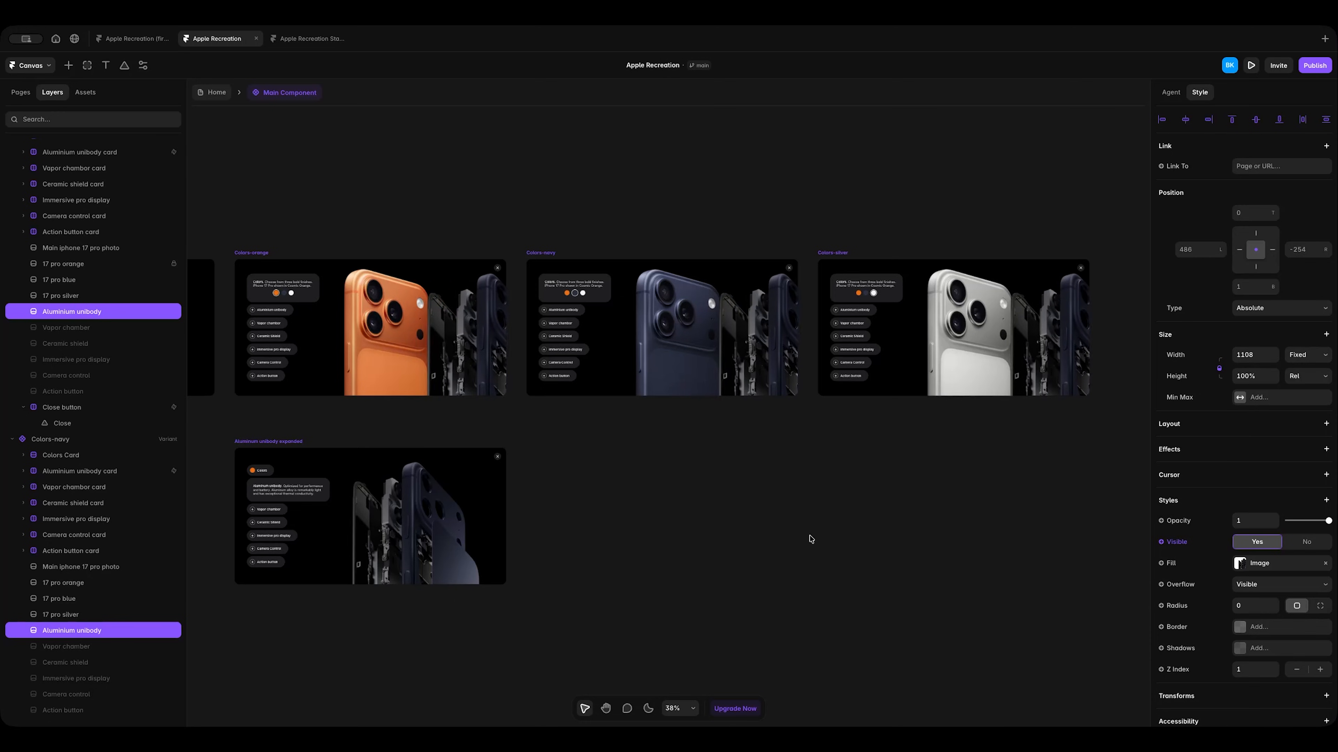
{"action": "key", "text": "shift+Right"}
{"action": "key", "text": "shift+Right"}
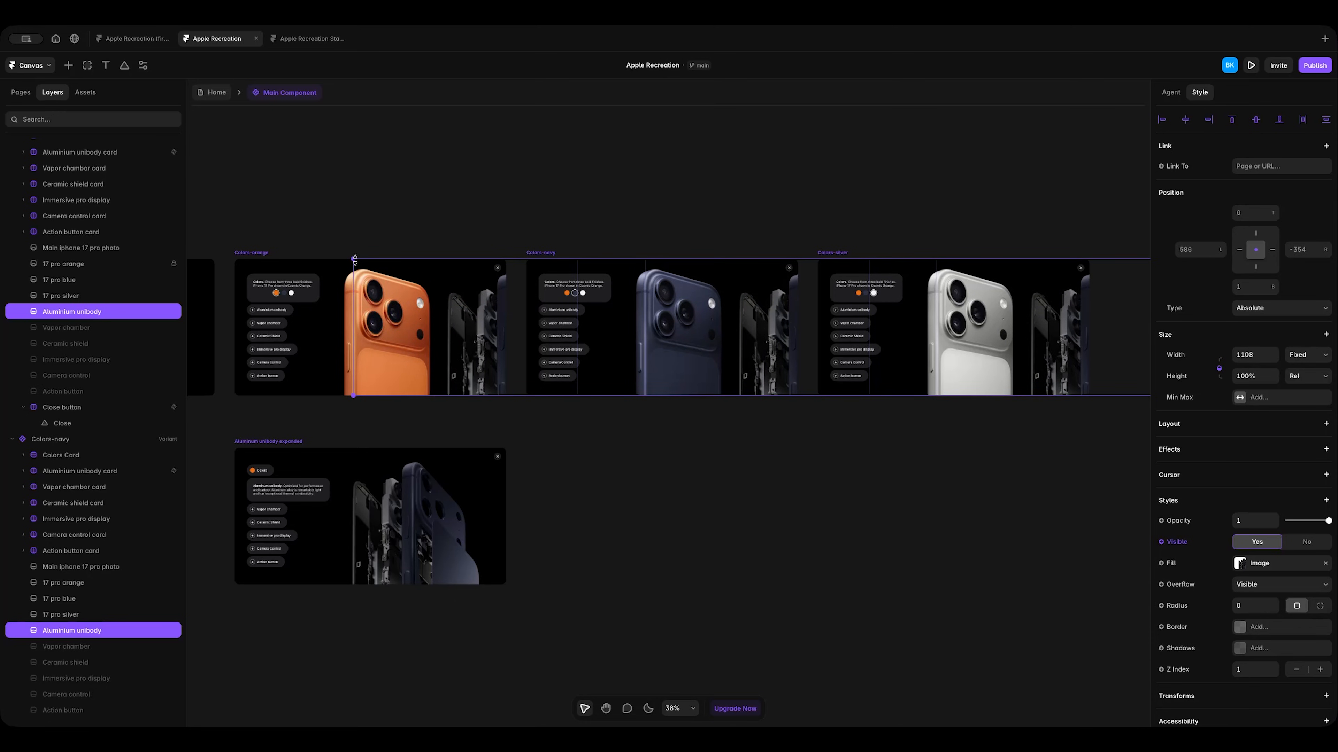
Set the Aluminium unibody images' bottom offset to 0 and scale them down proportionally to 70% height.
{"action": "left_click", "coordinate": [1272, 382]}
{"action": "left_click", "coordinate": [1272, 381]}
{"action": "left_click", "coordinate": [1252, 288]}
{"action": "type", "text": "0"}
{"action": "left_click", "coordinate": [1273, 381]}
{"action": "left_click", "coordinate": [1273, 381]}
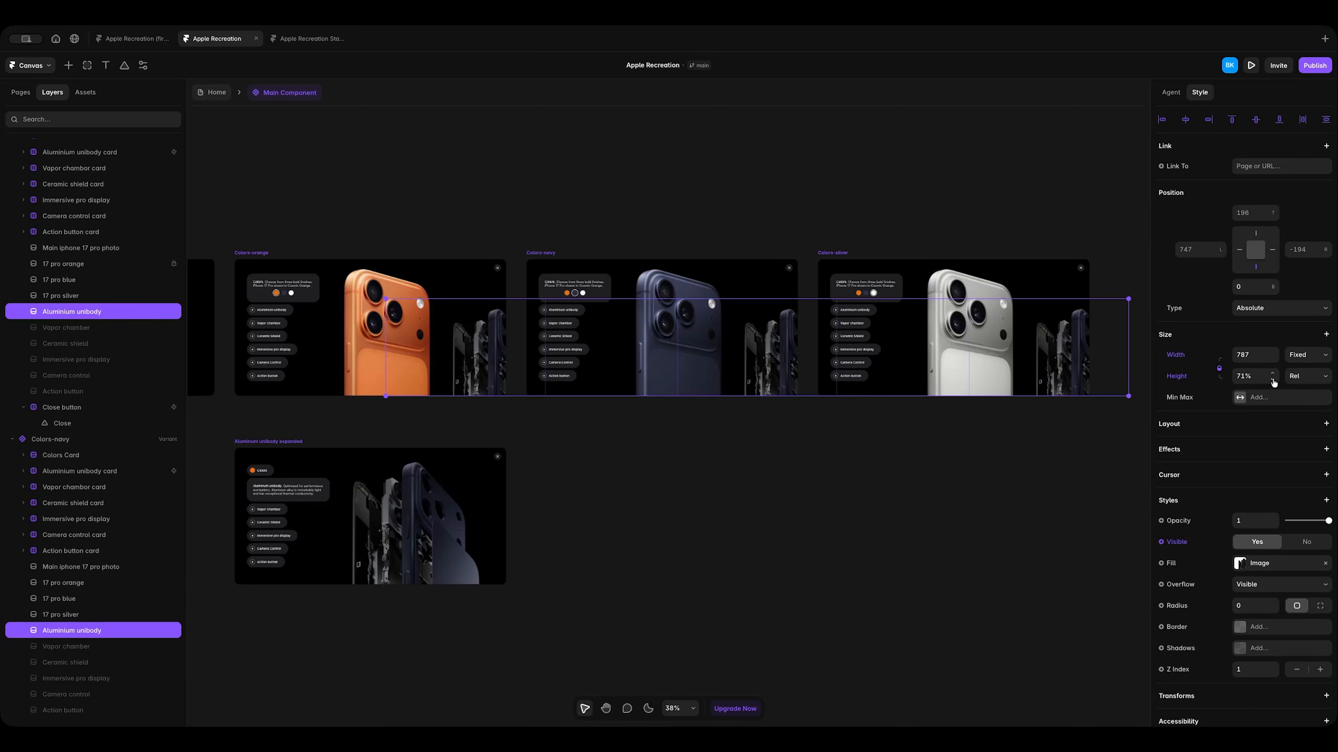
{"action": "left_click", "coordinate": [1273, 380]}
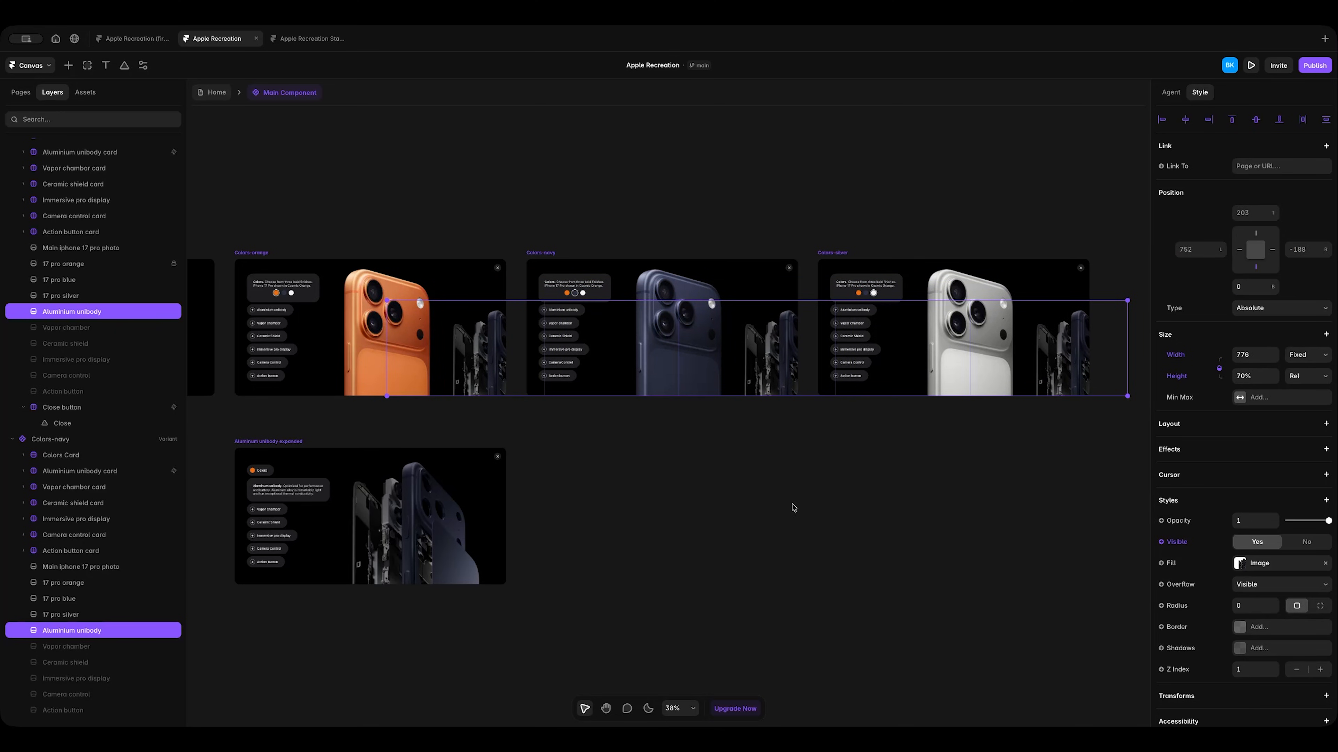
Set the Aluminium unibody images' right offset to -206 and their opacity to 0 in the three color variants.
{"action": "left_click", "coordinate": [1325, 247]}
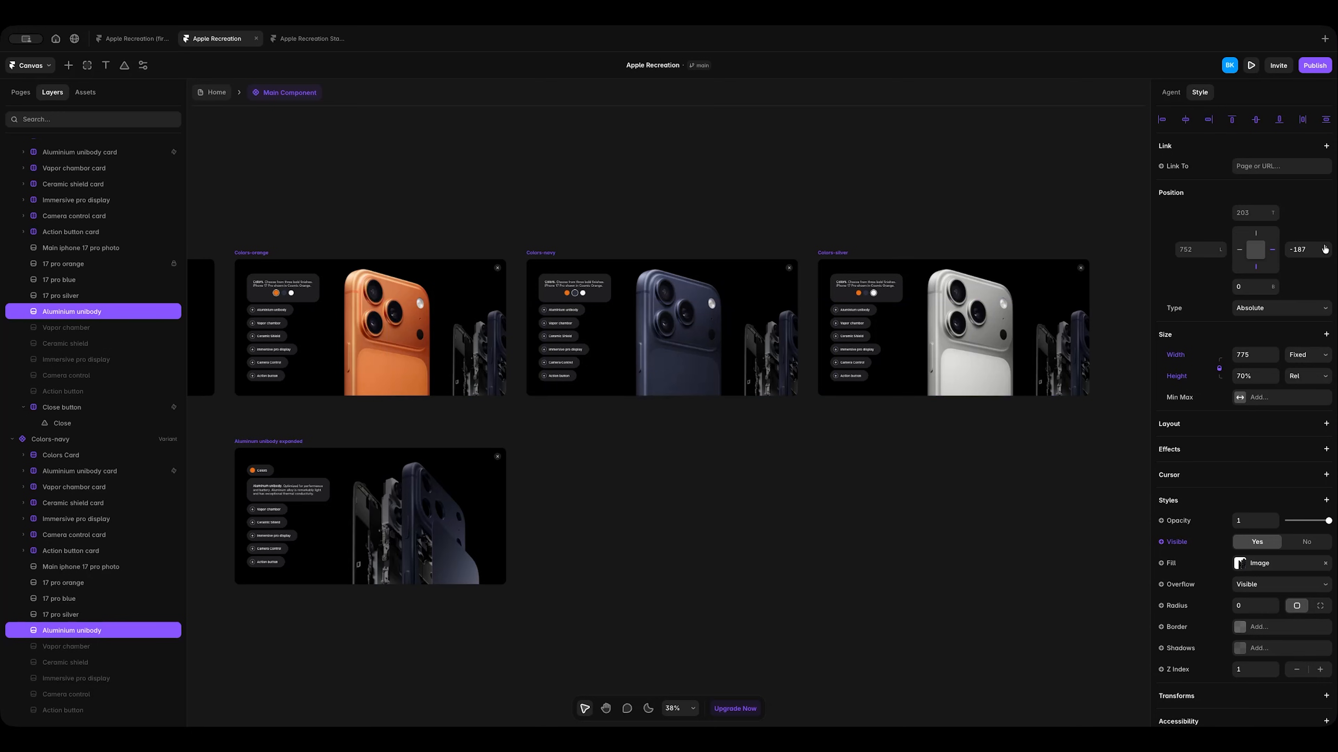
{"action": "left_click", "coordinate": [1325, 253]}
{"action": "left_click", "coordinate": [1326, 255]}
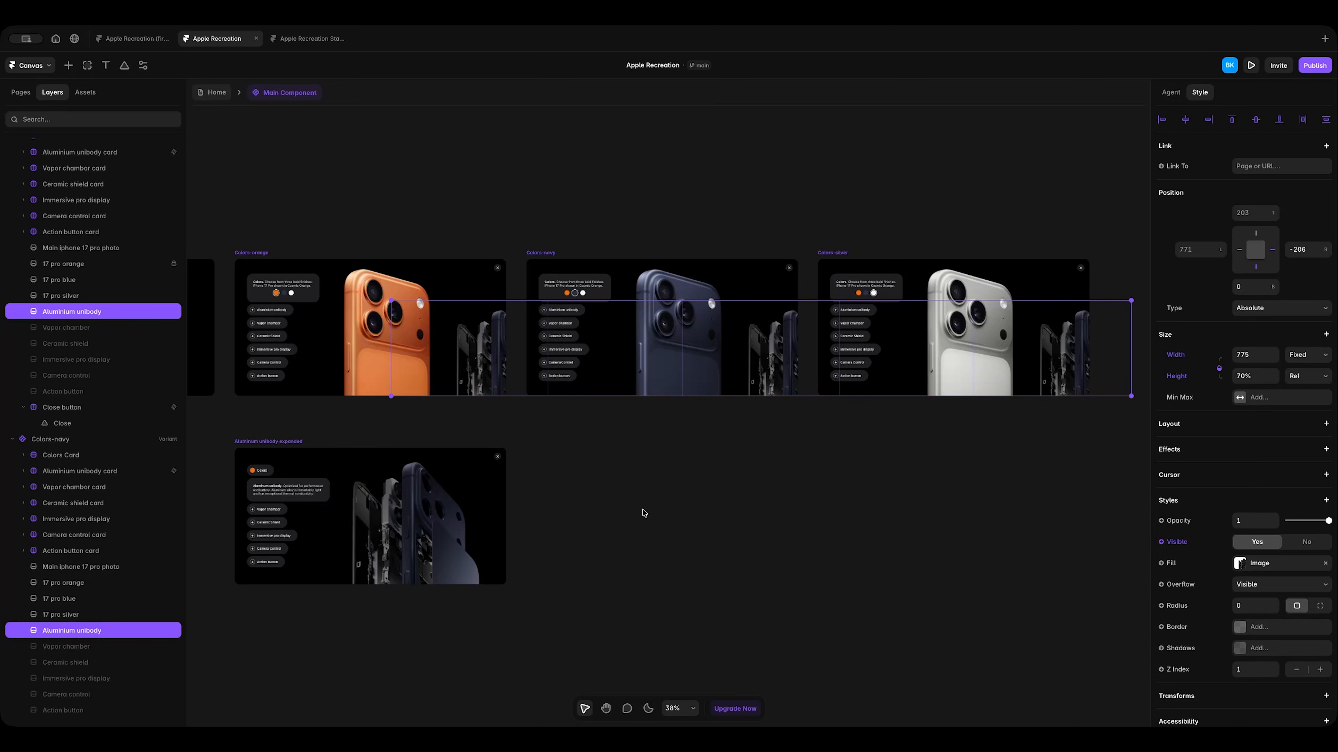
{"action": "left_click_drag", "start_coordinate": [1328, 521], "coordinate": [1287, 521]}
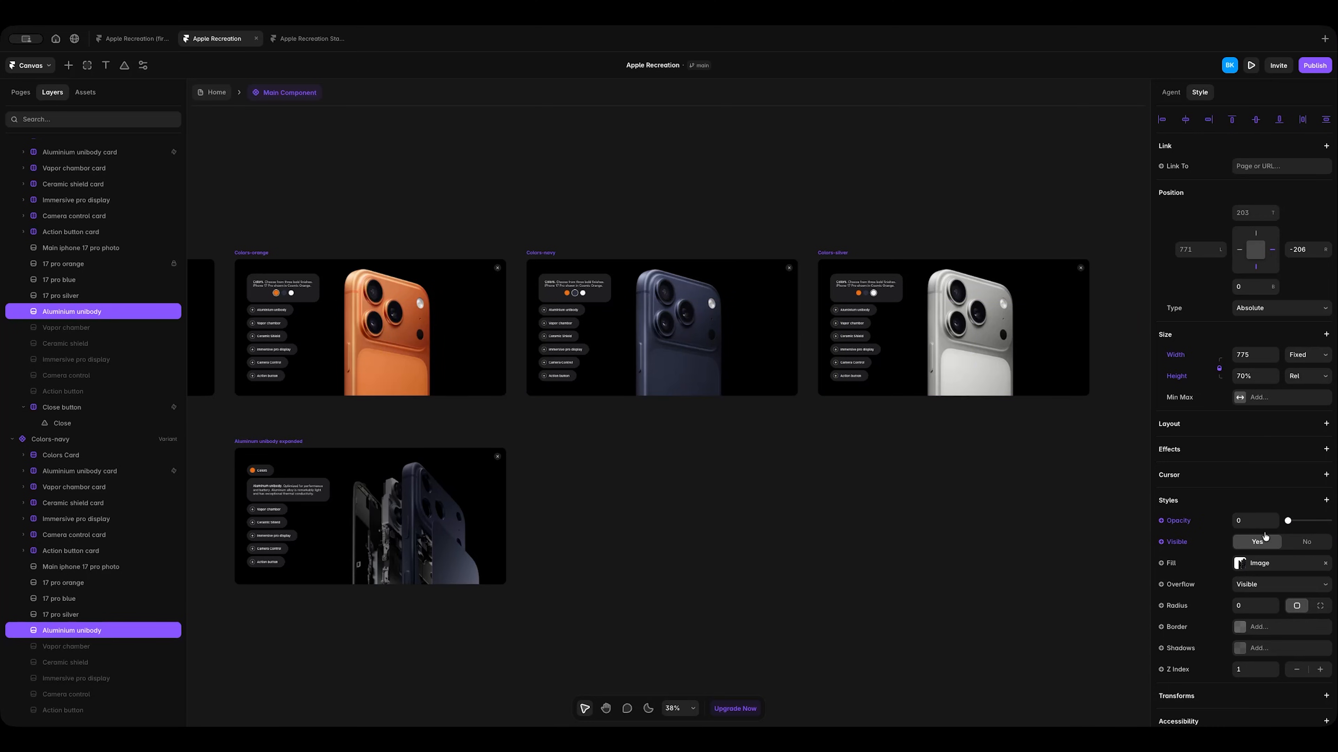
{"action": "left_click", "coordinate": [614, 482]}
{"action": "scroll", "coordinate": [613, 482], "scroll_direction": "left", "scroll_amount": 6}
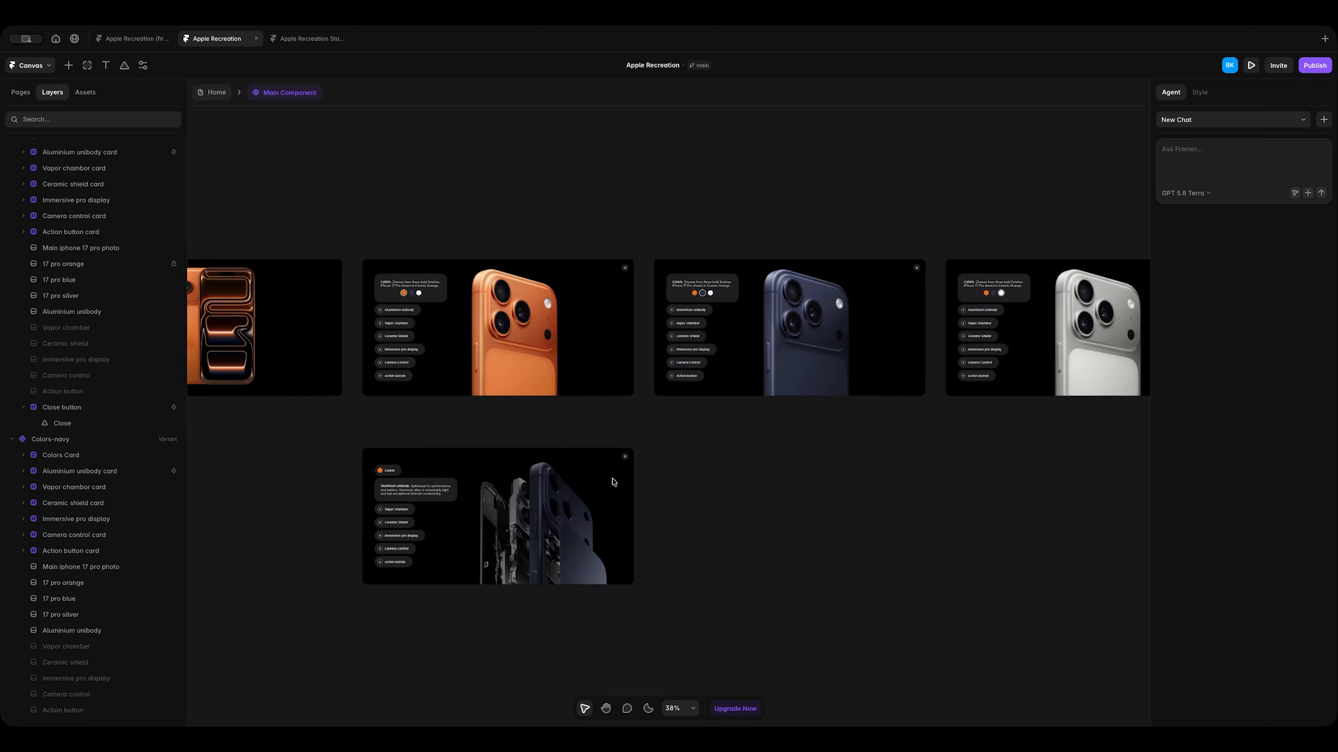
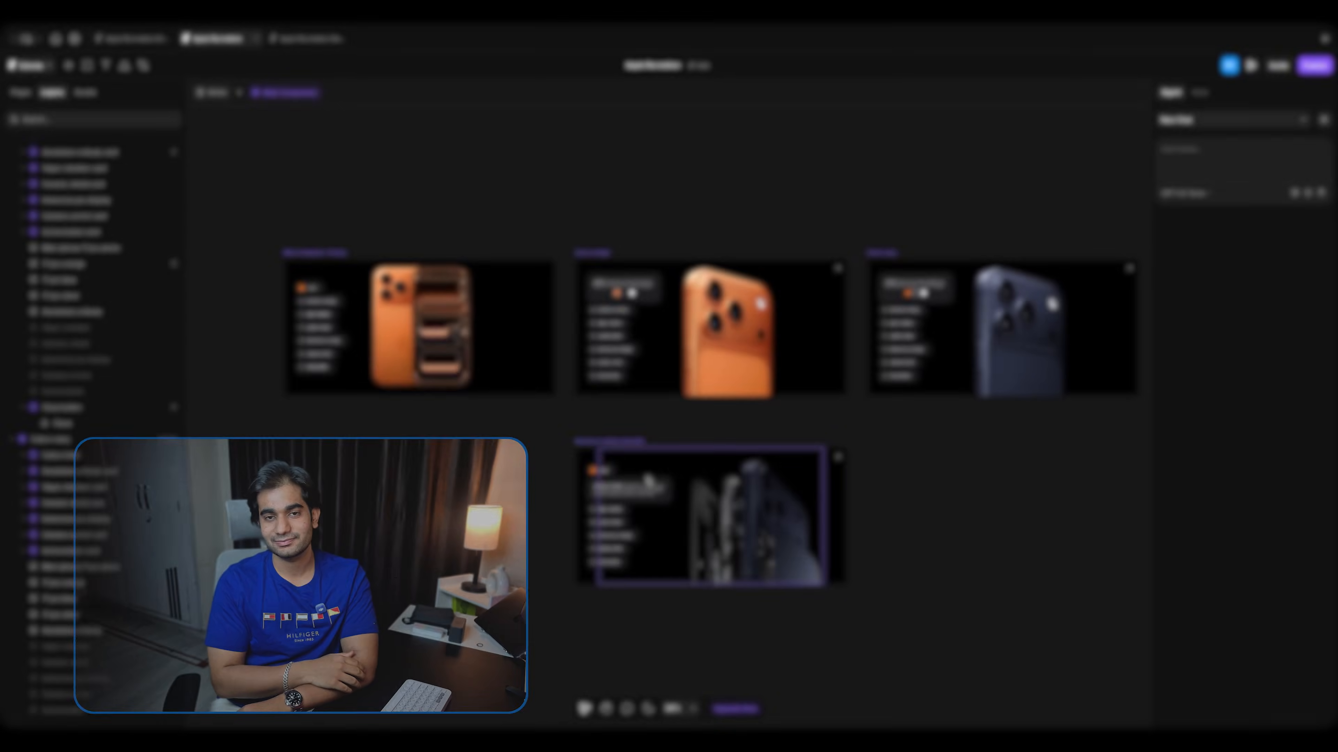
Preview the component and test switching back and forth between the Colors card and the Aluminium unibody card.
{"action": "left_click", "coordinate": [290, 256]}
{"action": "left_click", "coordinate": [290, 256]}
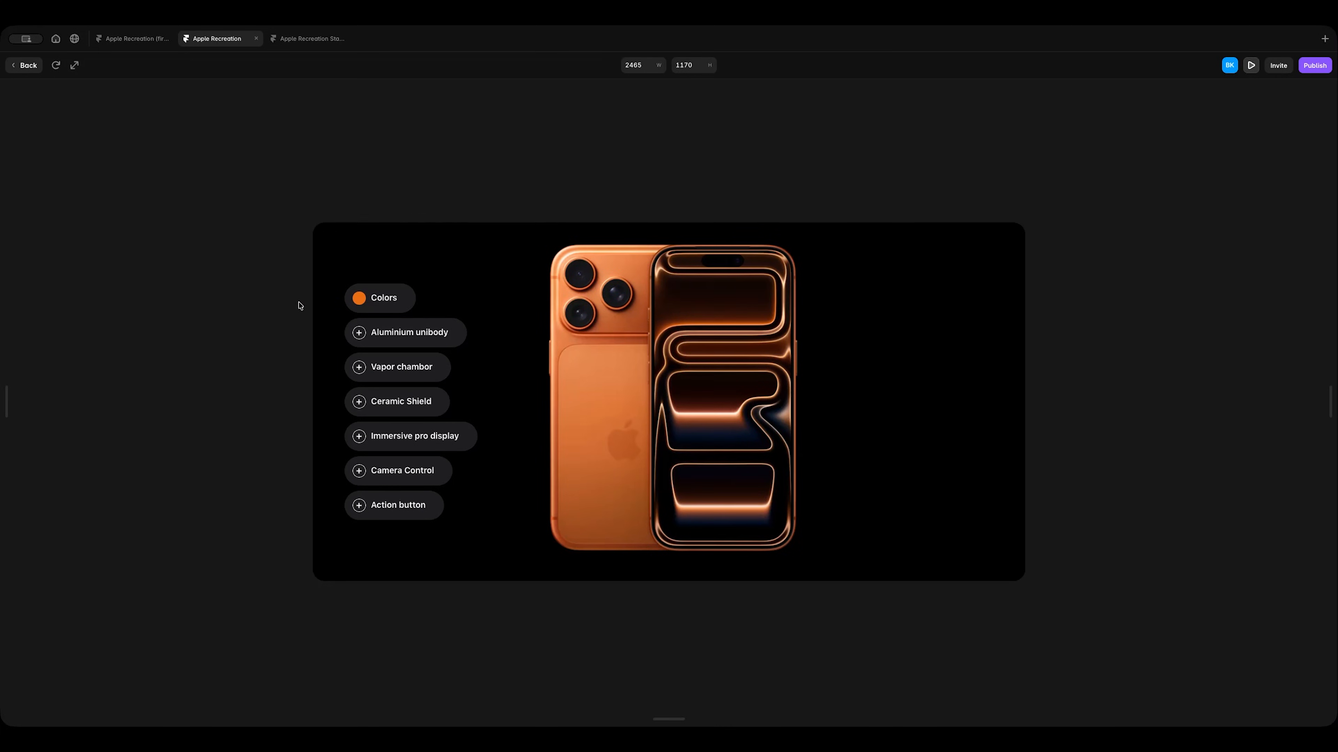
{"action": "left_click", "coordinate": [383, 299]}
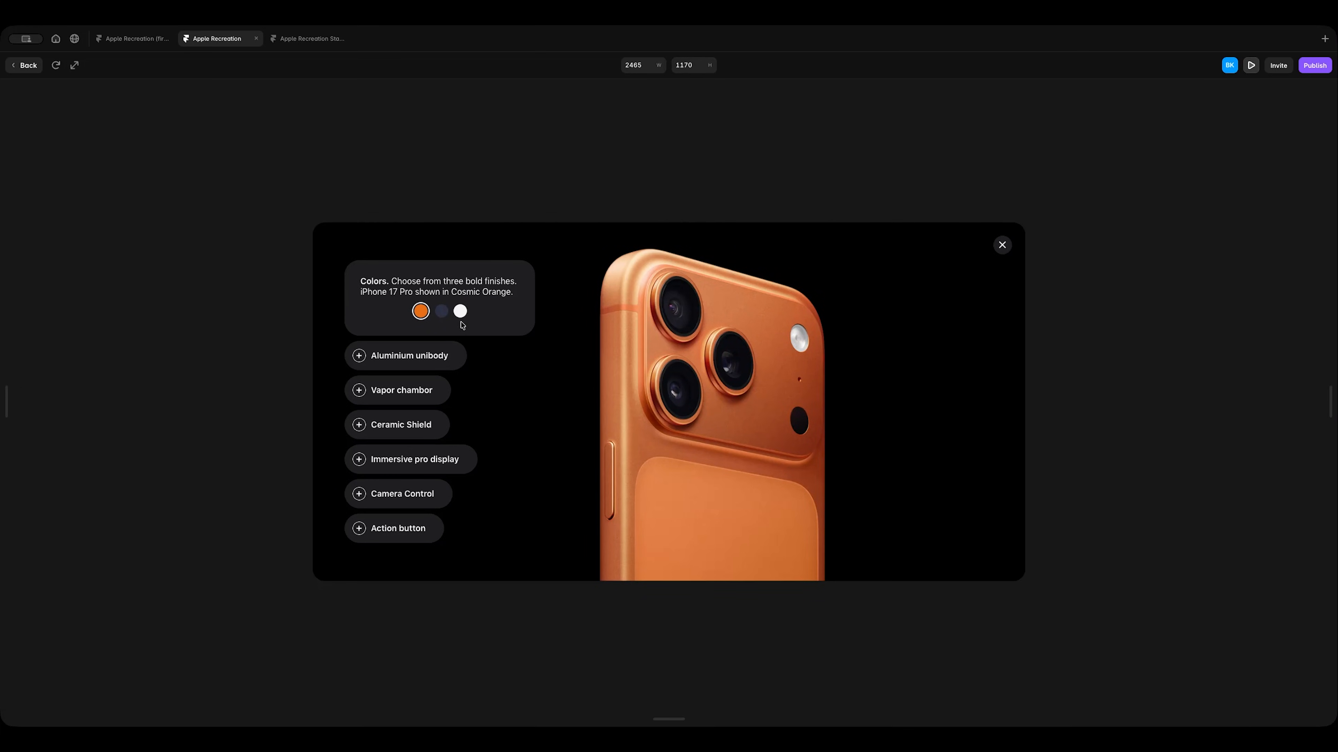
{"action": "left_click", "coordinate": [421, 357]}
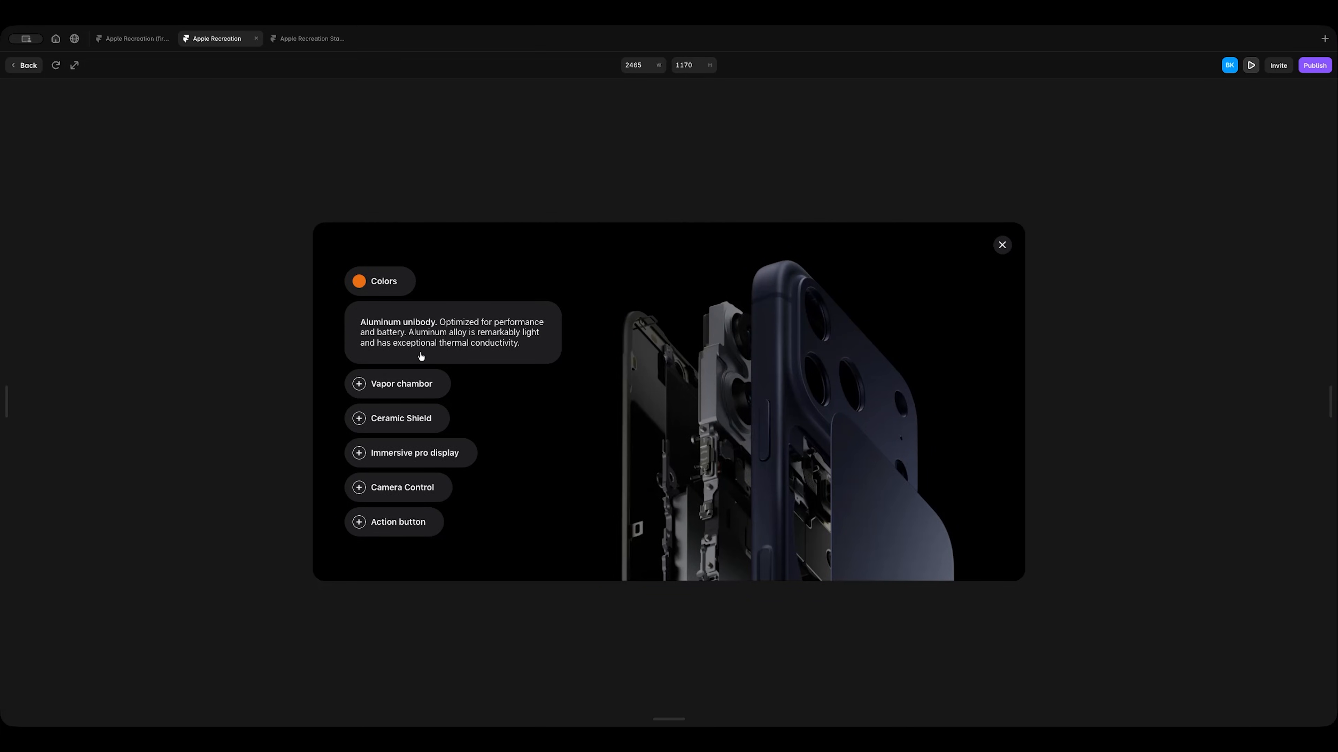
{"action": "left_click", "coordinate": [392, 284]}
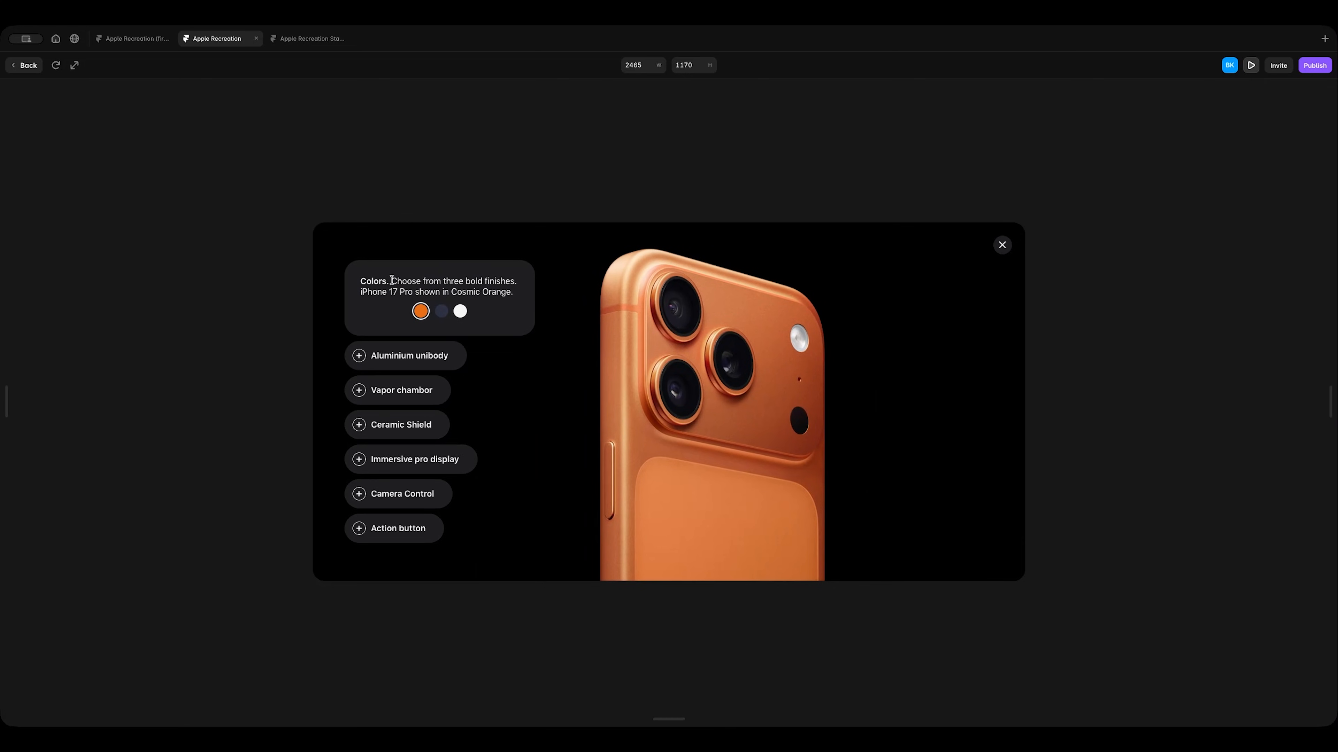
{"action": "left_click", "coordinate": [411, 358]}
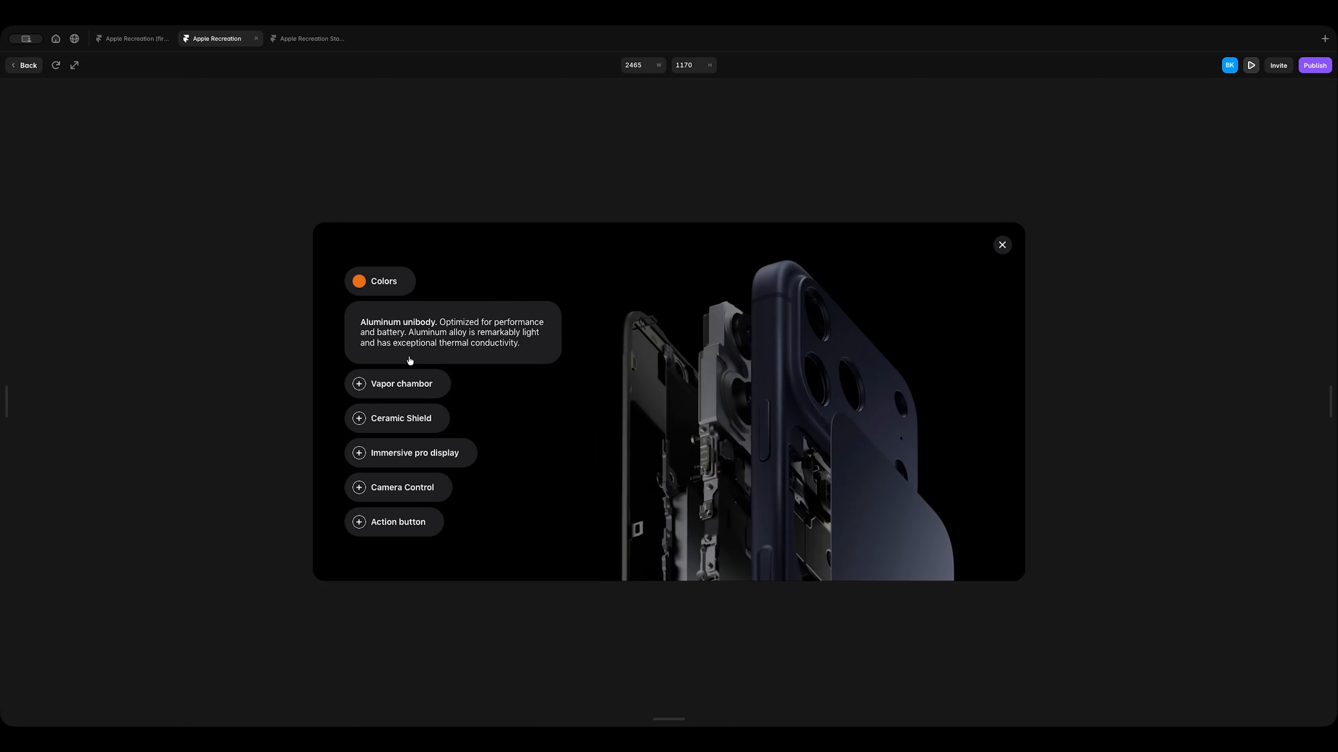
{"action": "left_click", "coordinate": [397, 286]}
{"action": "left_click", "coordinate": [397, 357]}
{"action": "left_click", "coordinate": [386, 285]}
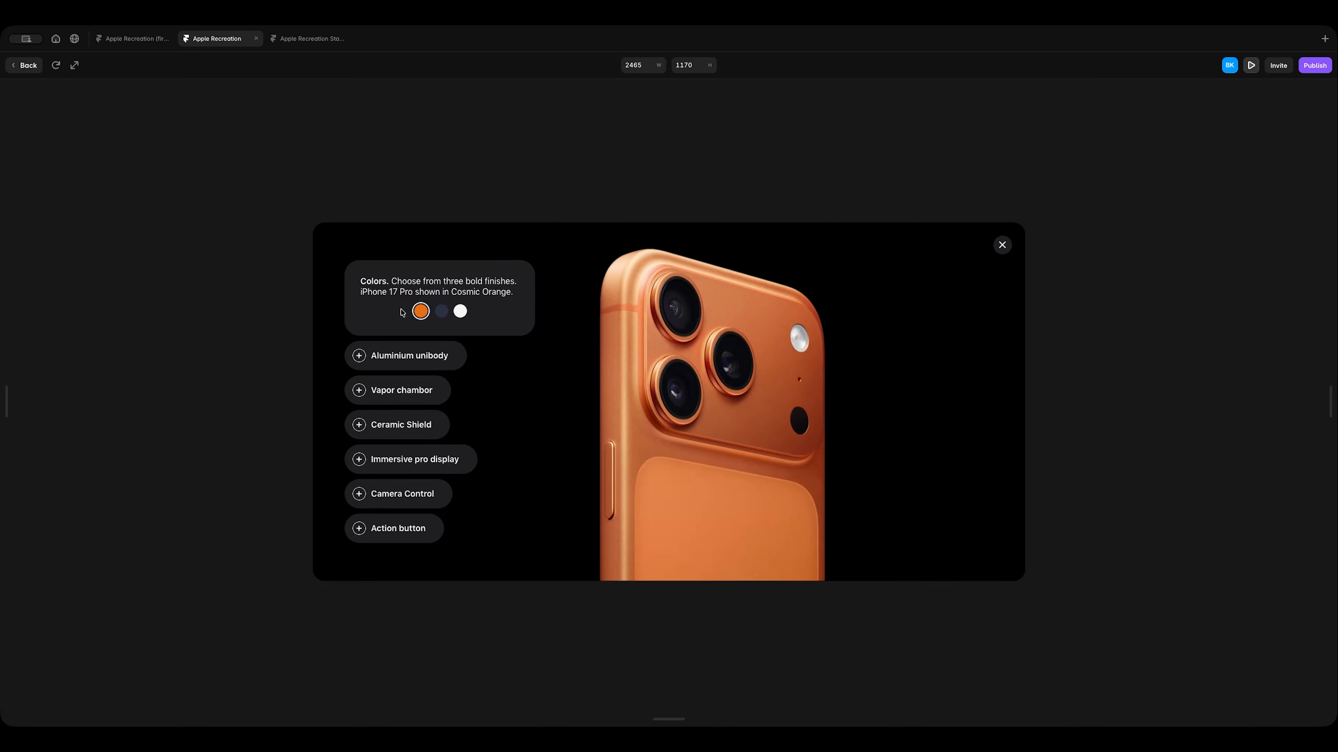
Test the navy and silver swatches, the Aluminium unibody transition and the close button in the preview, and return to the canvas.
{"action": "left_click", "coordinate": [442, 311]}
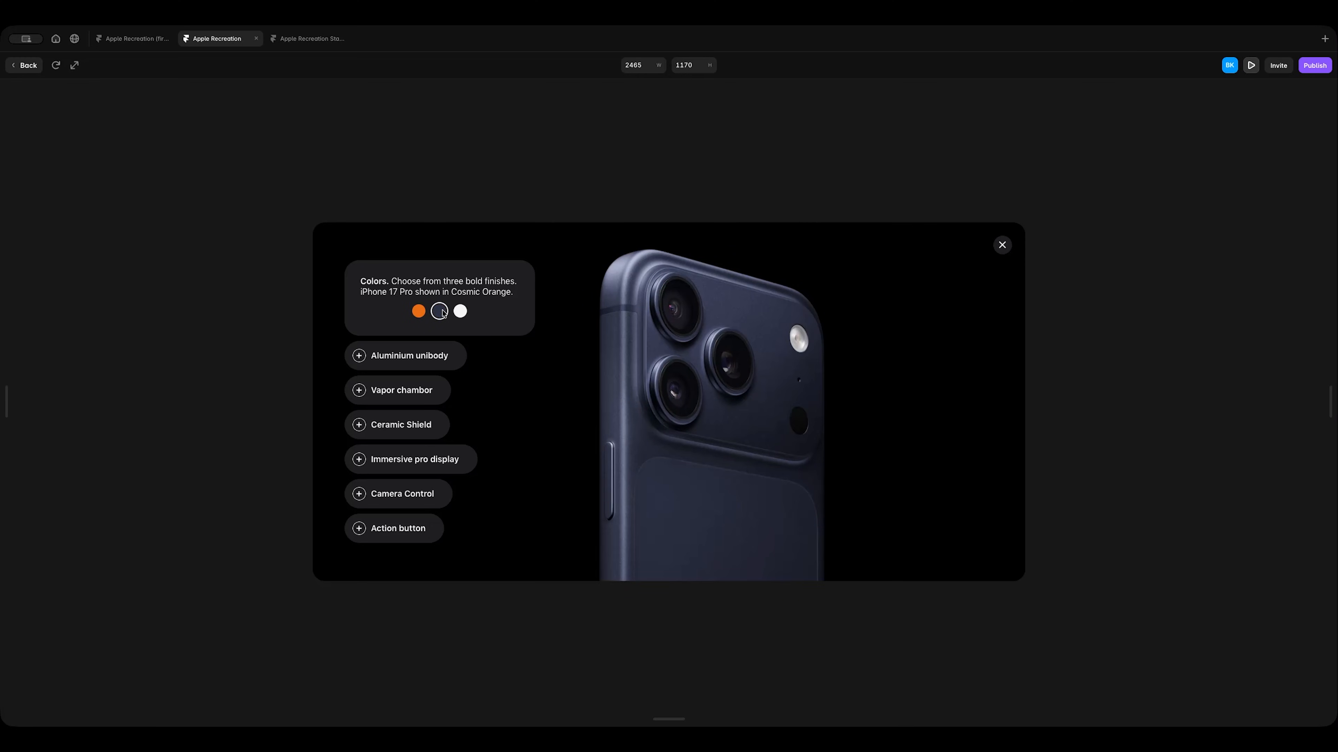
{"action": "left_click", "coordinate": [434, 349]}
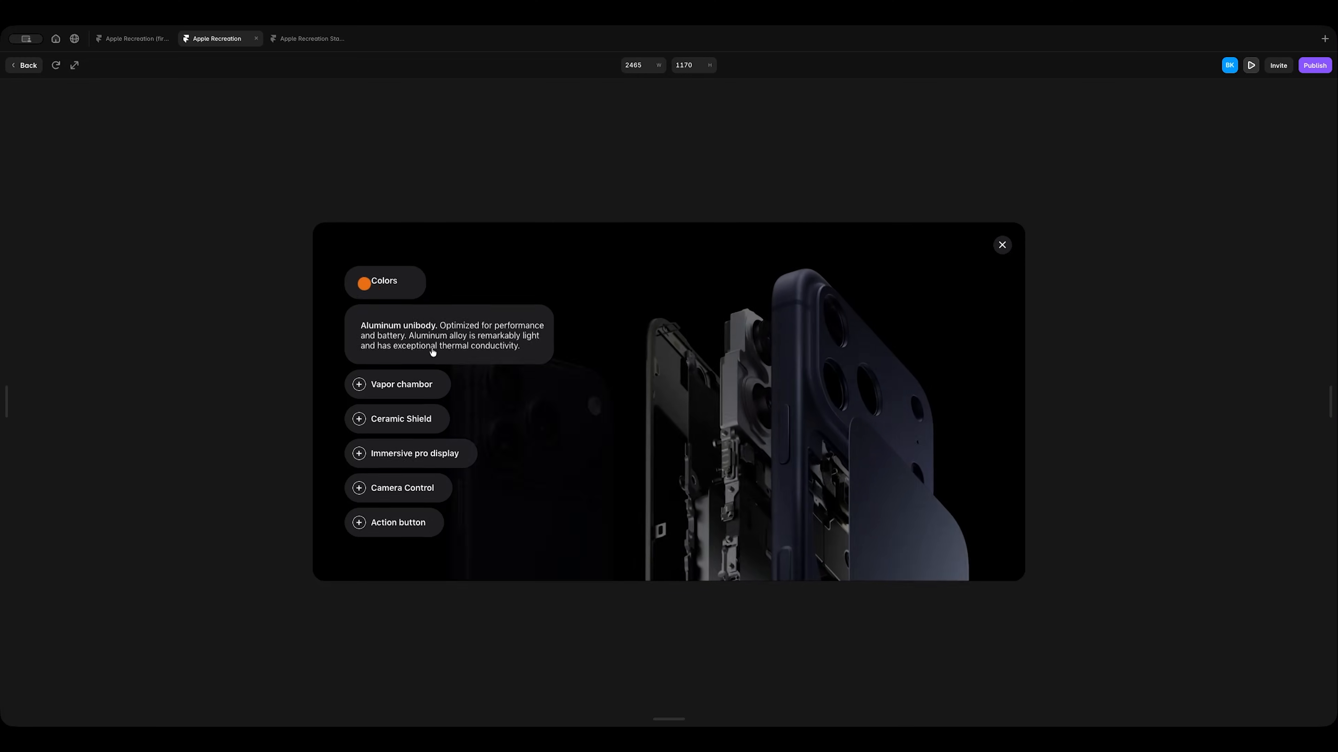
{"action": "left_click", "coordinate": [406, 290]}
{"action": "left_click", "coordinate": [437, 312]}
{"action": "left_click", "coordinate": [457, 311]}
{"action": "left_click", "coordinate": [1001, 246]}
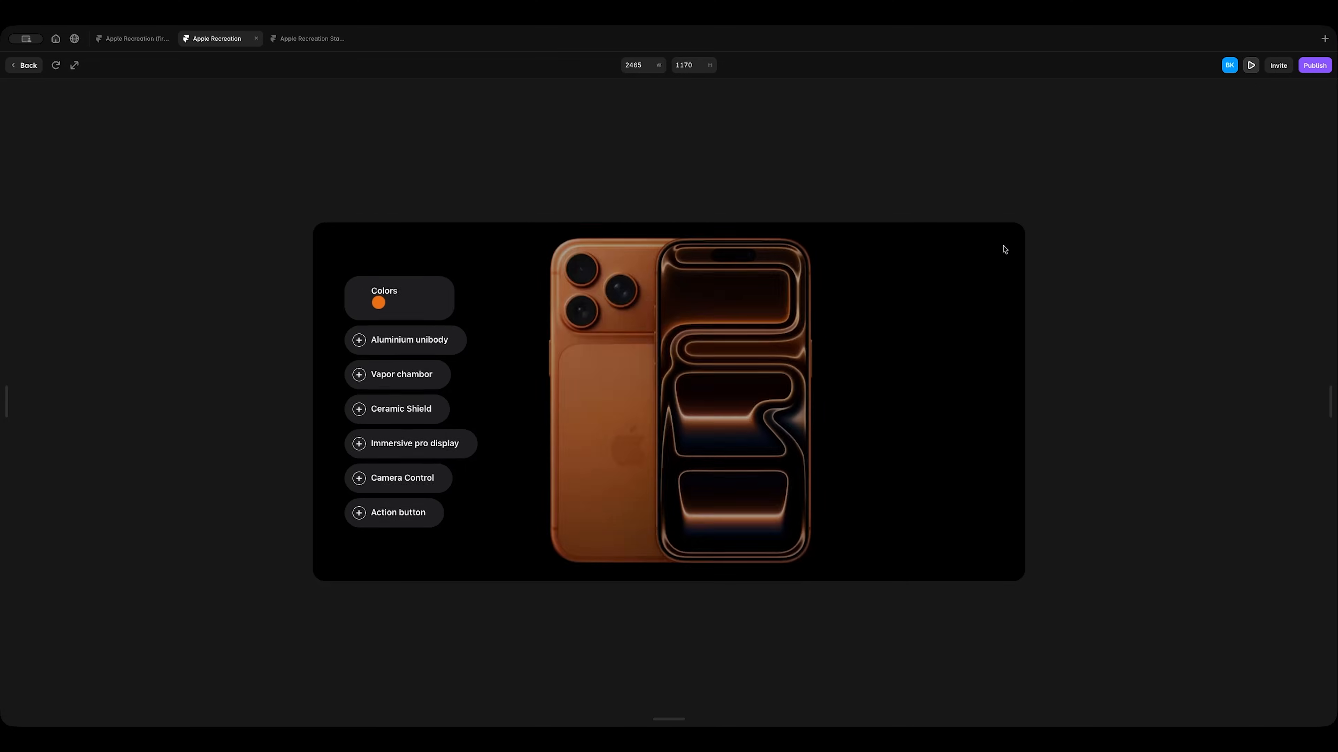
{"action": "left_click", "coordinate": [26, 66]}
Hide the plus-icon frame inside the Vapor chambor card of Variant 6.
{"action": "scroll", "coordinate": [474, 474], "scroll_direction": "up", "scroll_amount": 10}
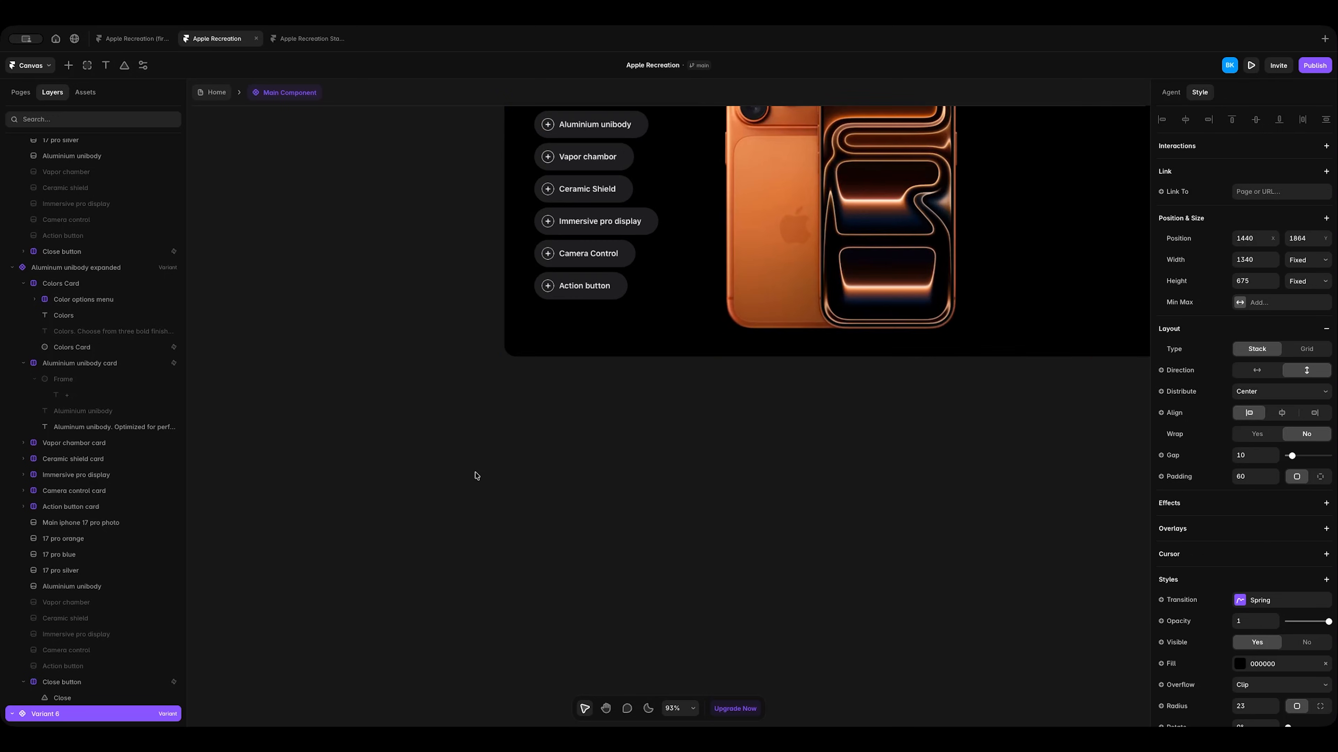
{"action": "scroll", "coordinate": [476, 476], "scroll_direction": "left", "scroll_amount": 2}
{"action": "scroll", "coordinate": [475, 476], "scroll_direction": "down", "scroll_amount": 1}
{"action": "scroll", "coordinate": [475, 477], "scroll_direction": "up", "scroll_amount": 4}
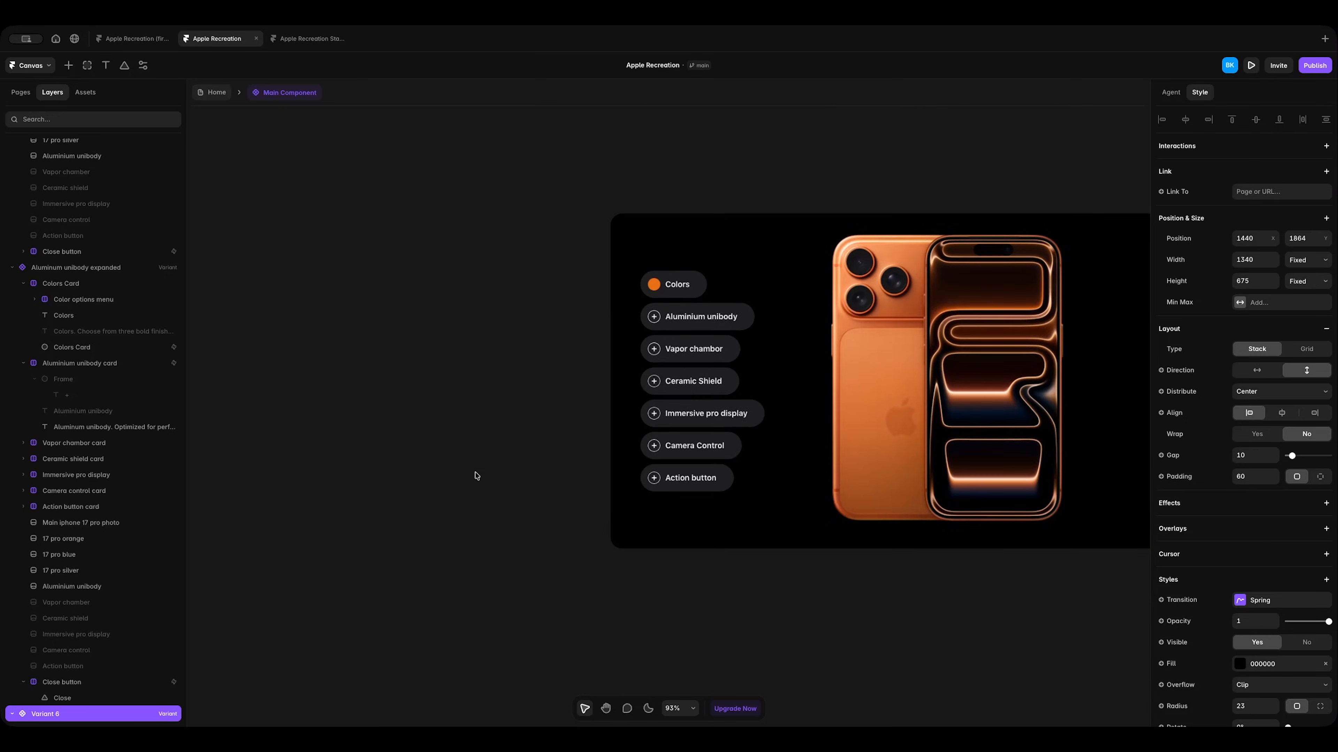
{"action": "scroll", "coordinate": [475, 476], "scroll_direction": "right", "scroll_amount": 5}
{"action": "left_click", "coordinate": [248, 265]}
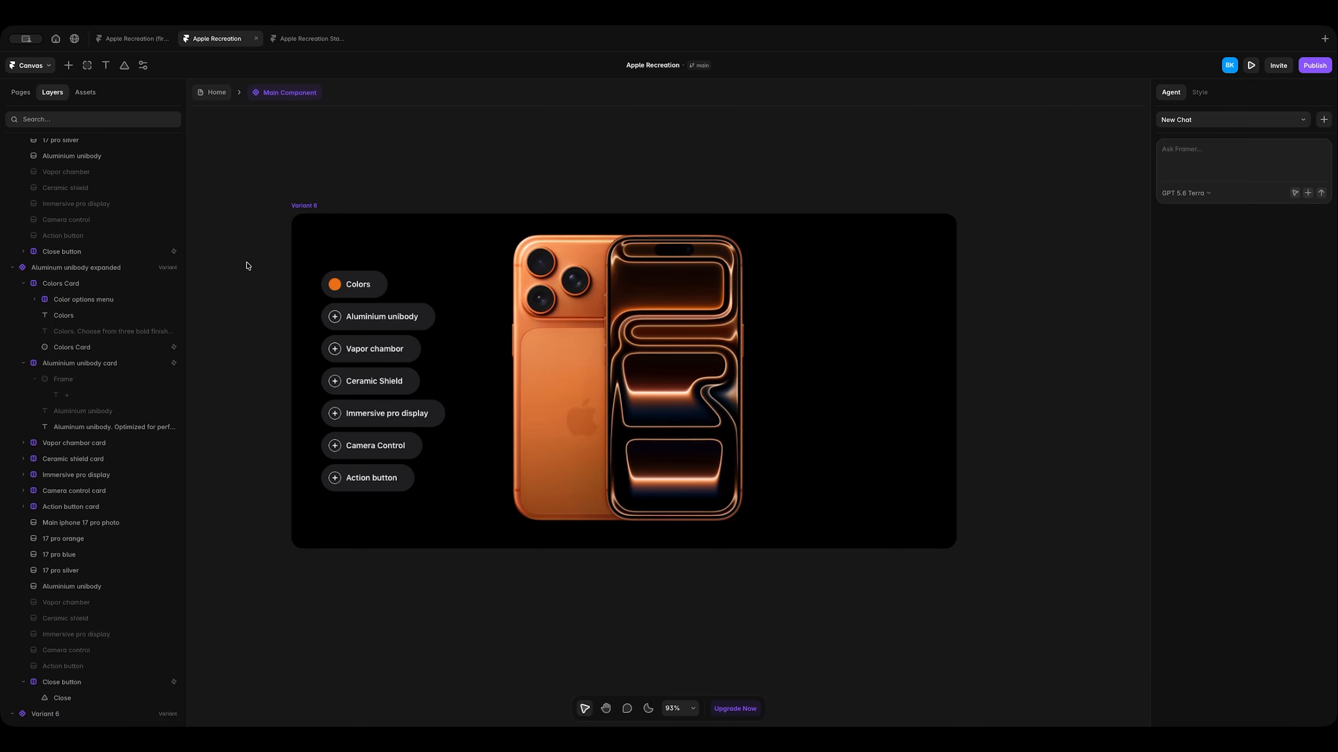
{"action": "left_click", "coordinate": [352, 351]}
{"action": "scroll", "coordinate": [92, 475], "scroll_direction": "down", "scroll_amount": 5}
{"action": "left_click", "coordinate": [78, 457]}
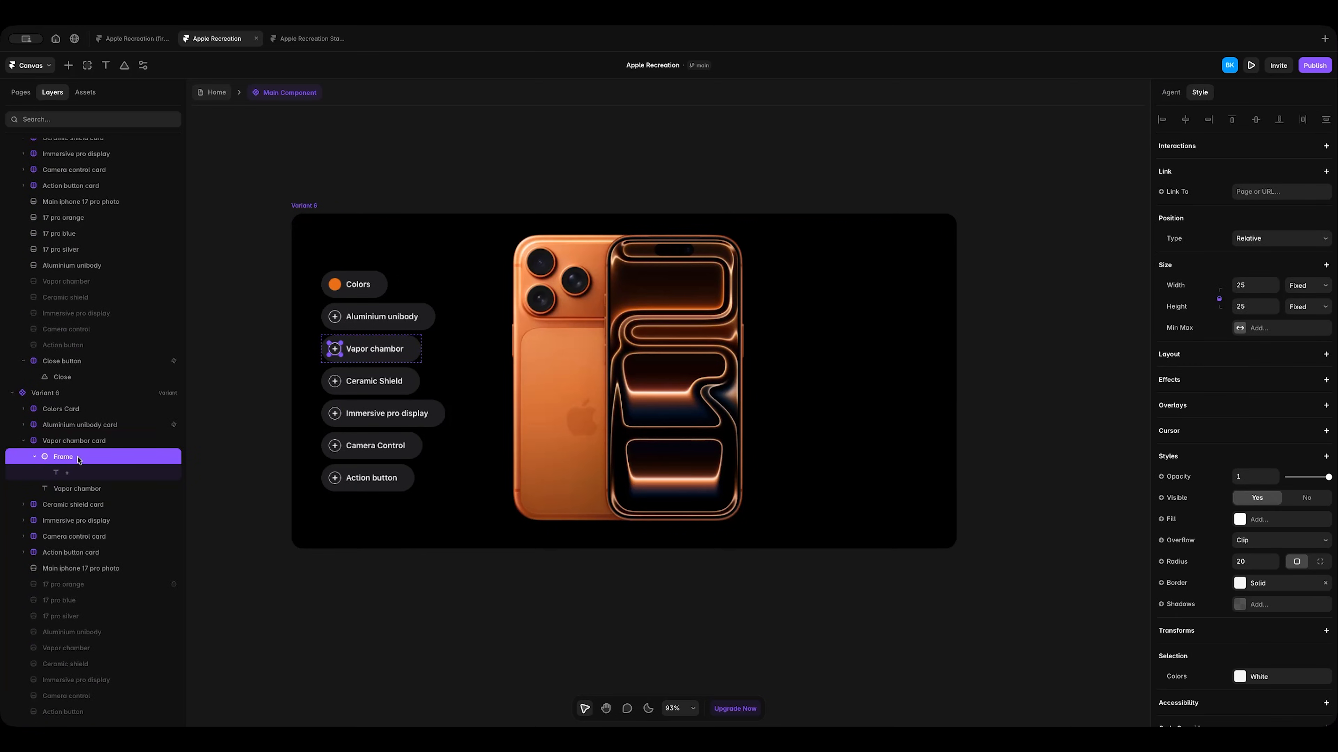
{"action": "left_click", "coordinate": [1308, 499]}
Duplicate the Vapor chambor text in Variant 6's card and hide the upper of the two text layers.
{"action": "left_click", "coordinate": [80, 490]}
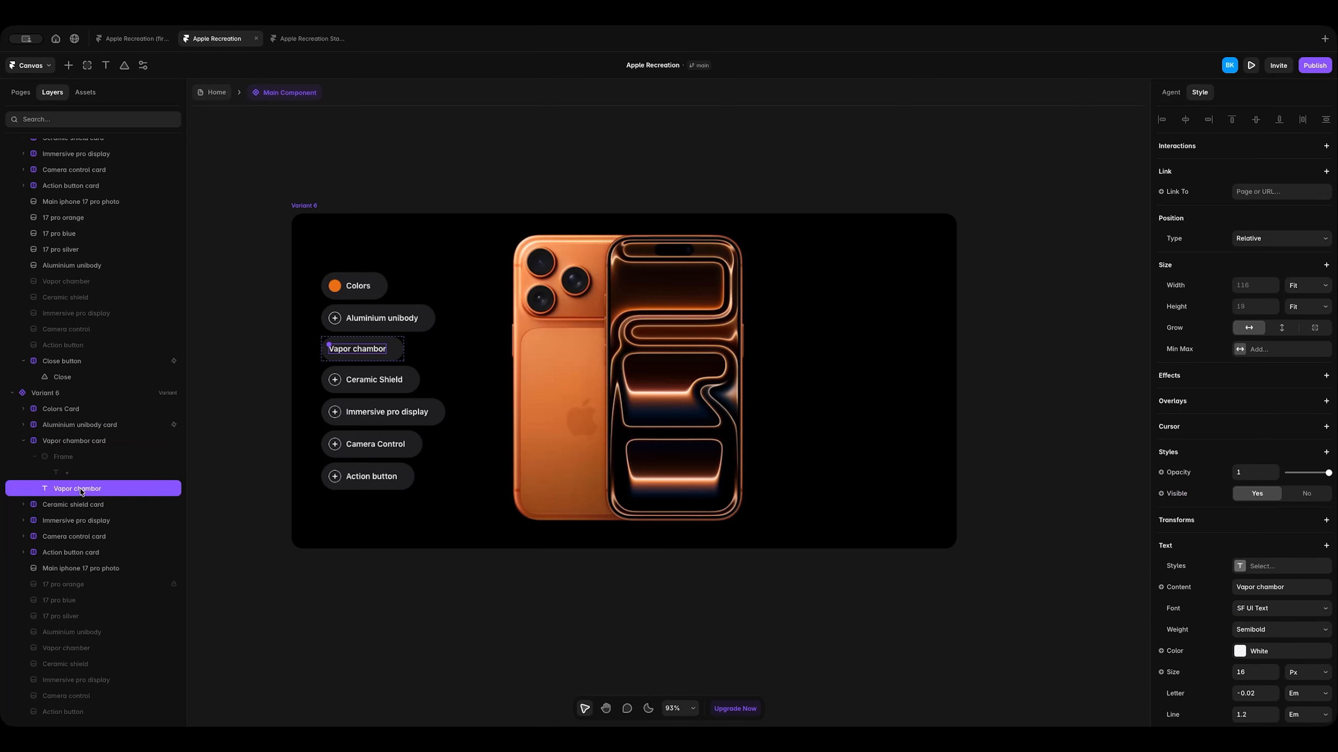
{"action": "key", "text": "ctrl+d"}
{"action": "left_click", "coordinate": [81, 490]}
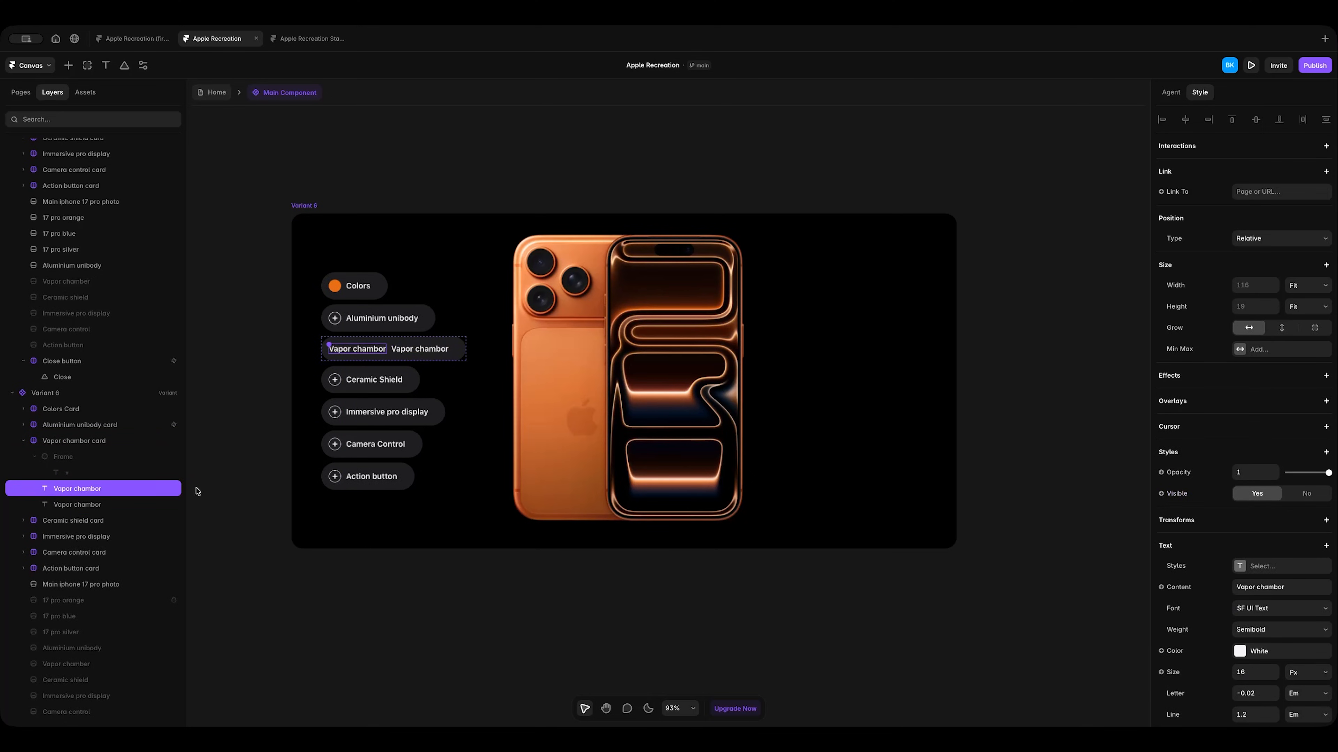
{"action": "left_click", "coordinate": [1301, 493]}
Change the visible text to "Vapor chamber. Deionized water sealed inside moves heat away from the A19 Pro chip, allowing for even higher sustained performance.".
{"action": "left_click", "coordinate": [84, 505]}
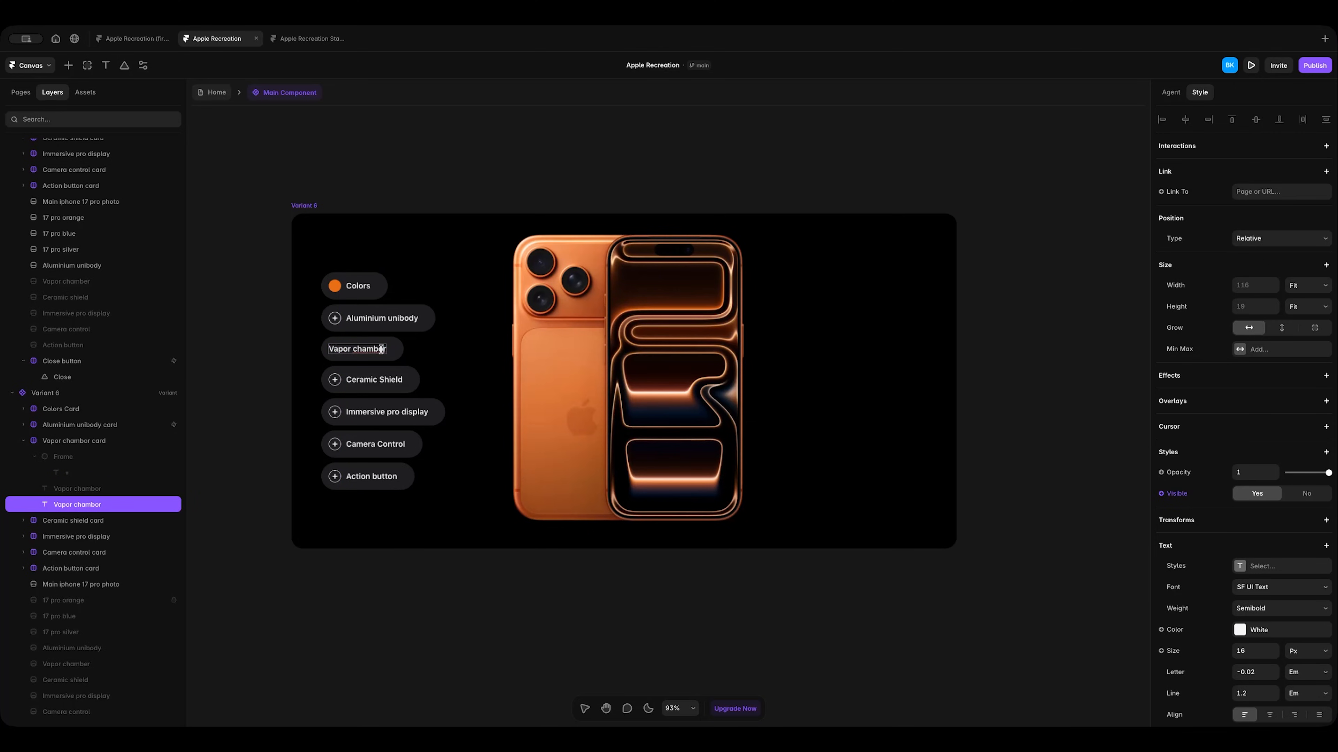
{"action": "key", "text": "BackSpace"}
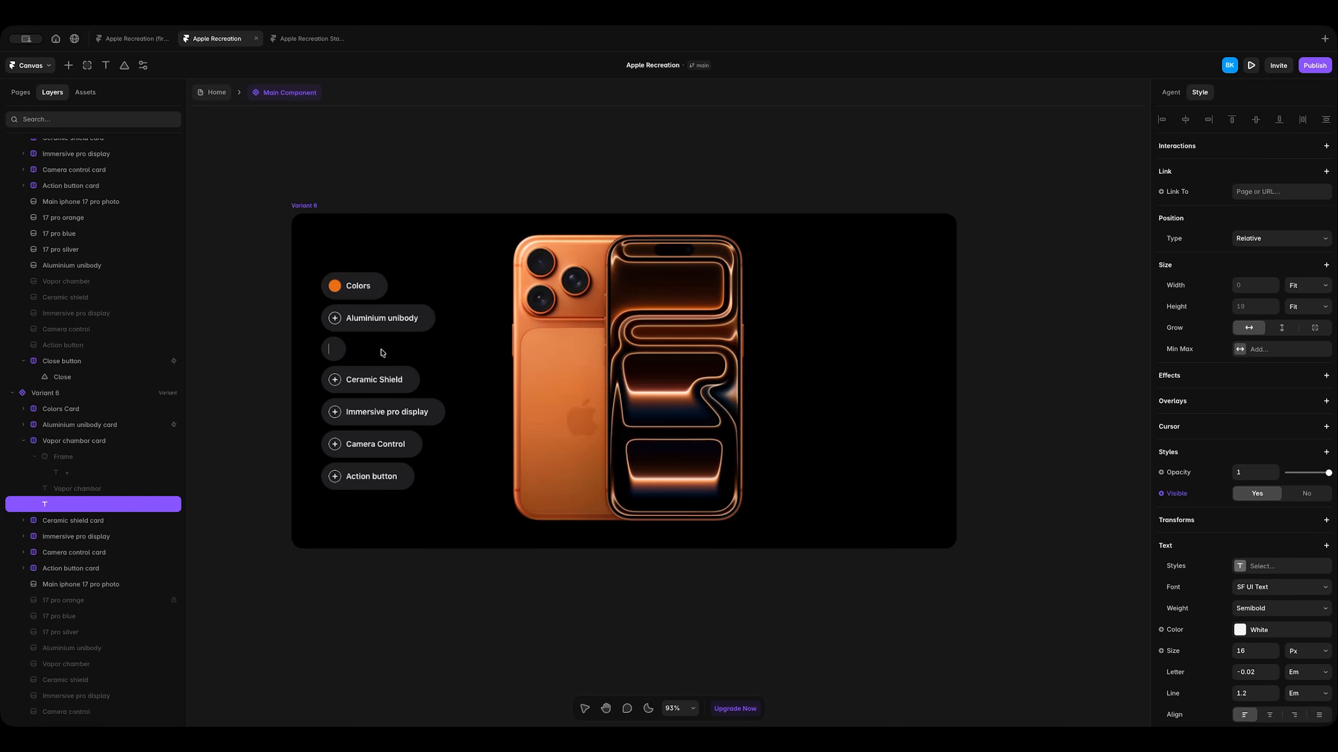
{"action": "type", "text": "Vapor chamber. Deionized water sealed inside moves heat away from the A19 Pro chip, allowing for even higher sustained performance."}
Set the description text following the "Vapor chamber." heading to Regular weight.
{"action": "left_click_drag", "start_coordinate": [388, 348], "coordinate": [834, 345]}
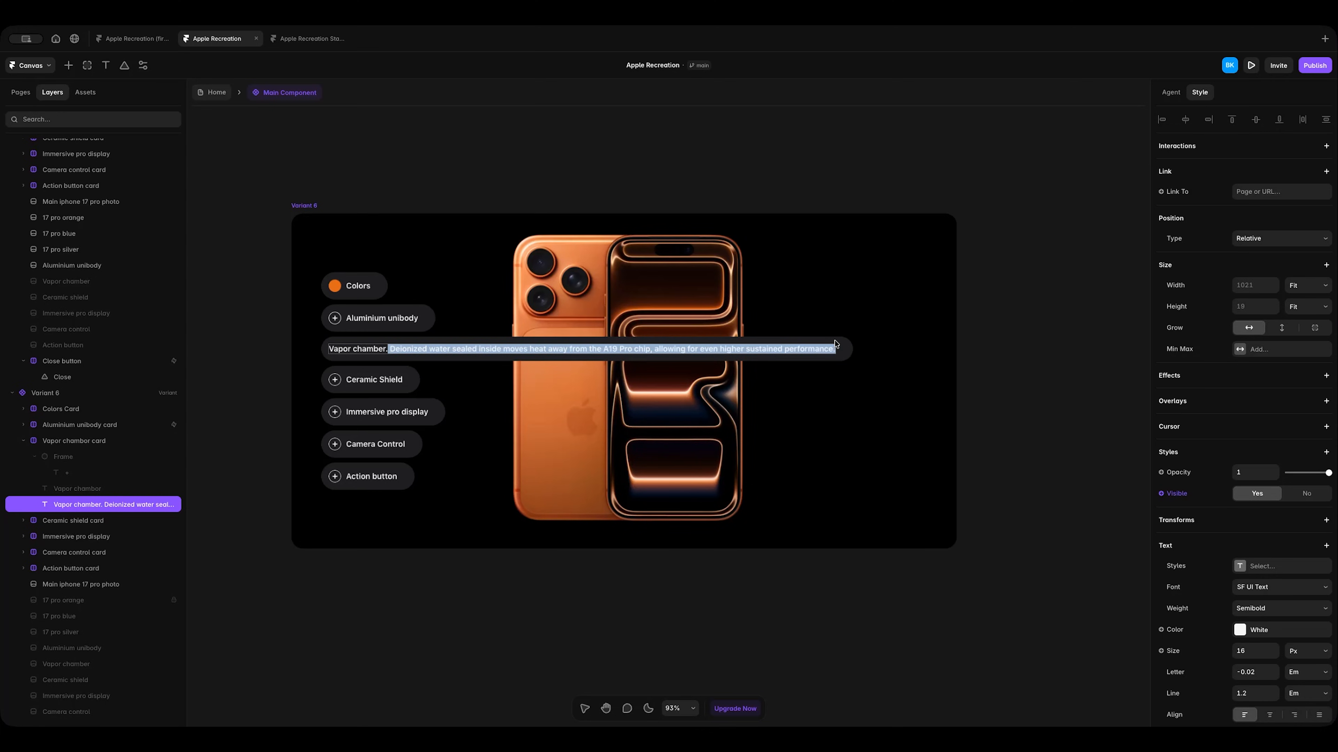
{"action": "left_click", "coordinate": [1268, 609]}
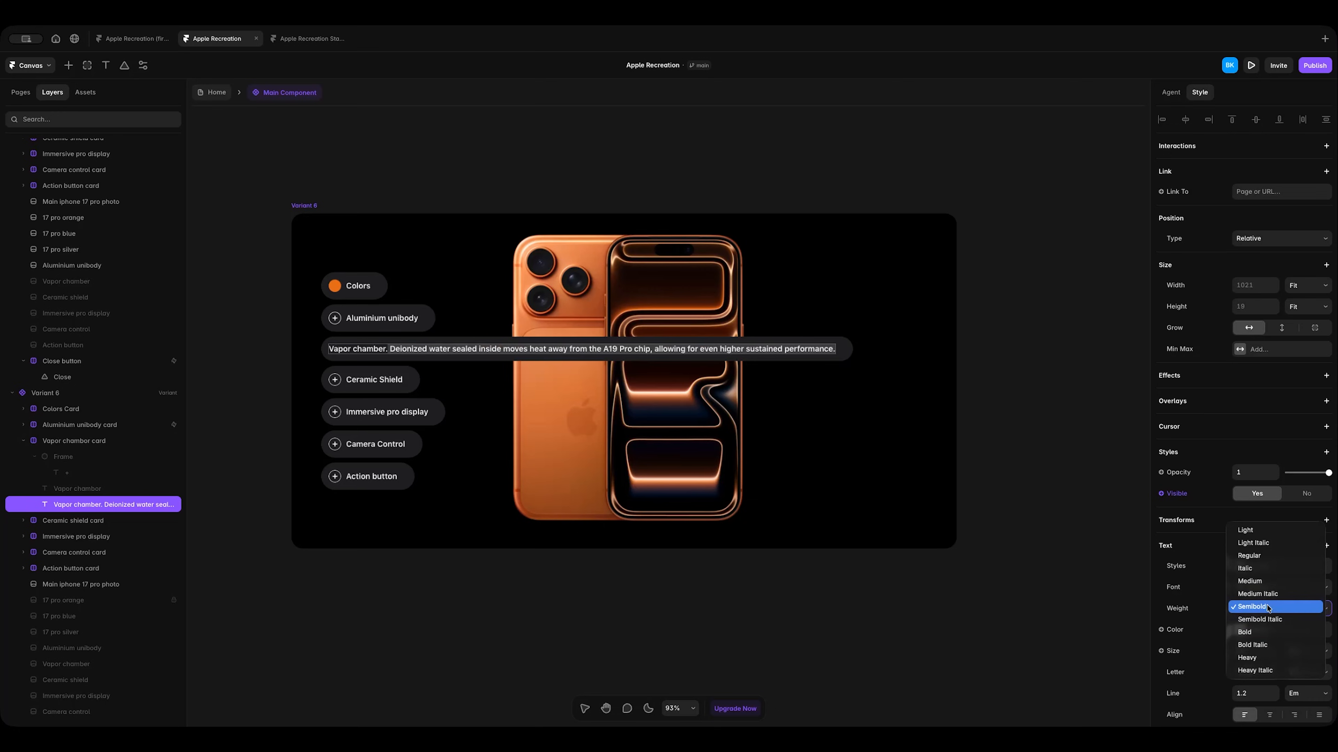
{"action": "left_click", "coordinate": [1249, 557]}
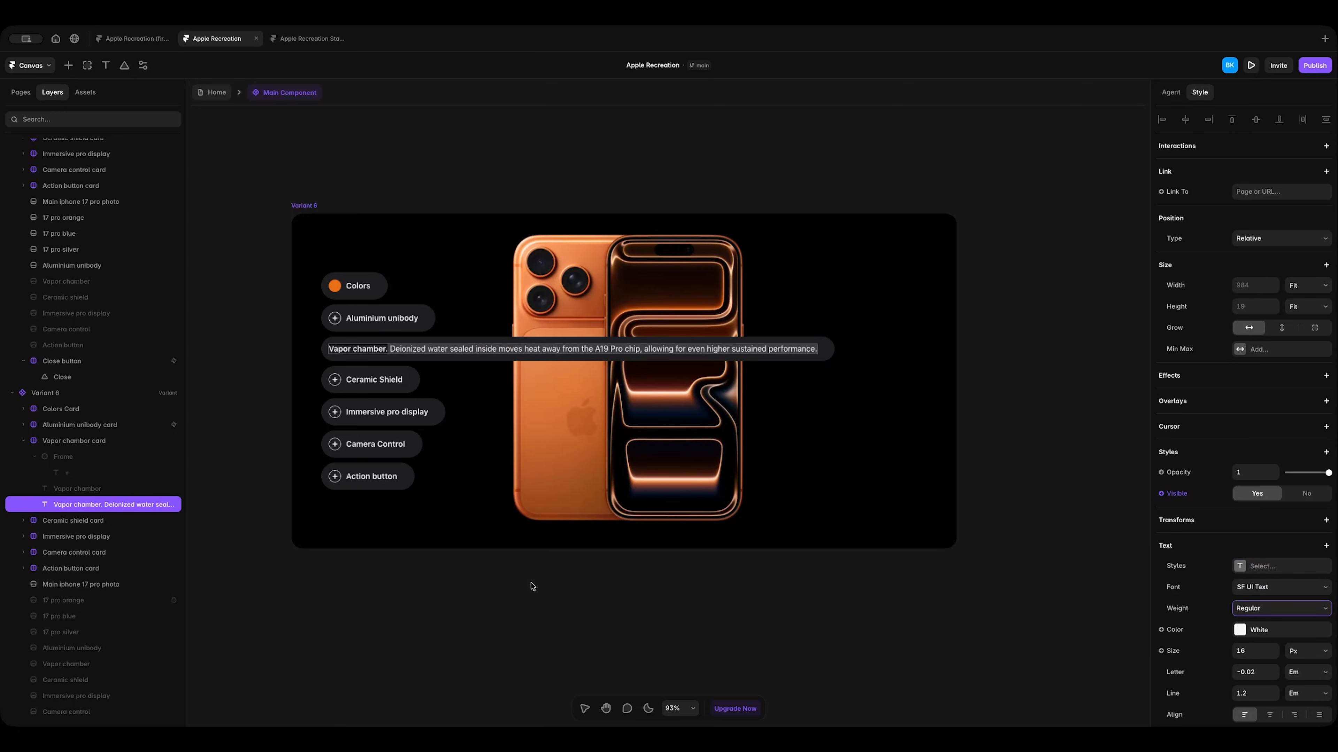
Break the Vapor chamber description into four lines, after "inside", "A19 Pro chip," and "sustained".
{"action": "double_click", "coordinate": [490, 349]}
{"action": "left_click", "coordinate": [500, 348]}
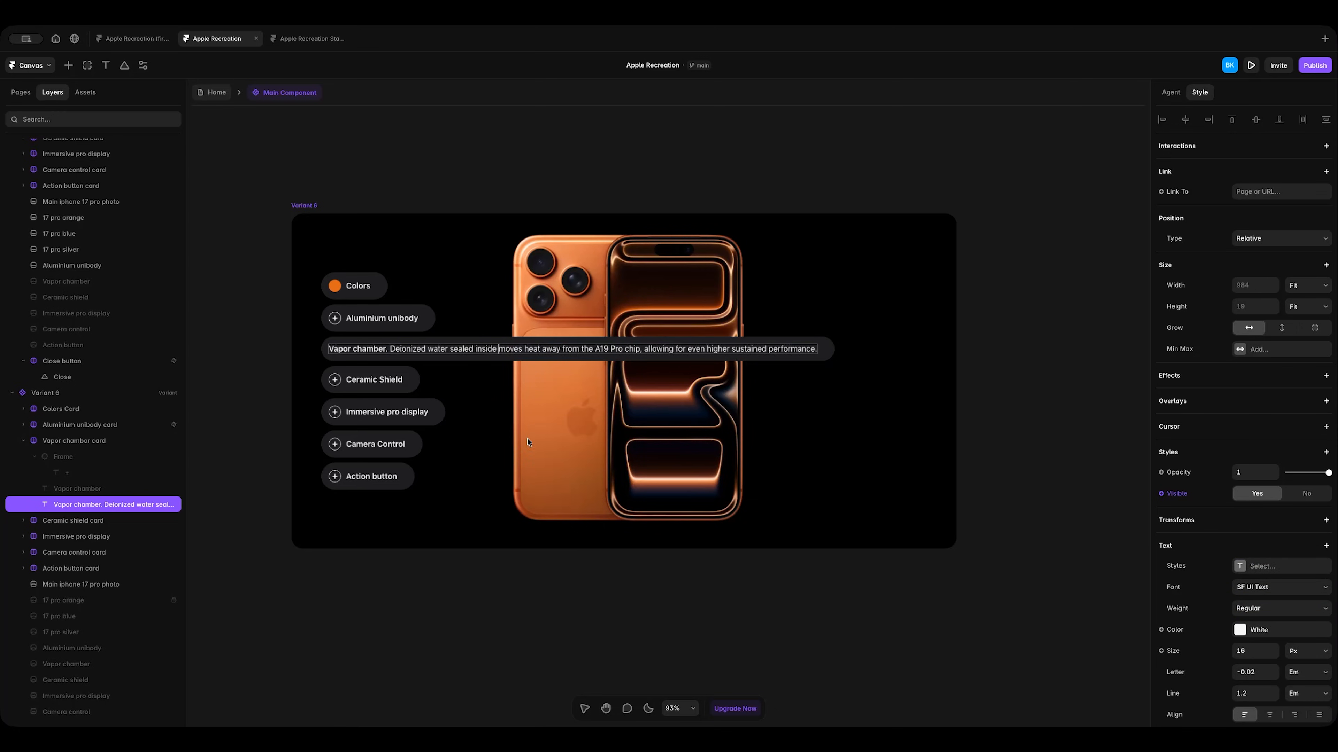
{"action": "key", "text": "Return"}
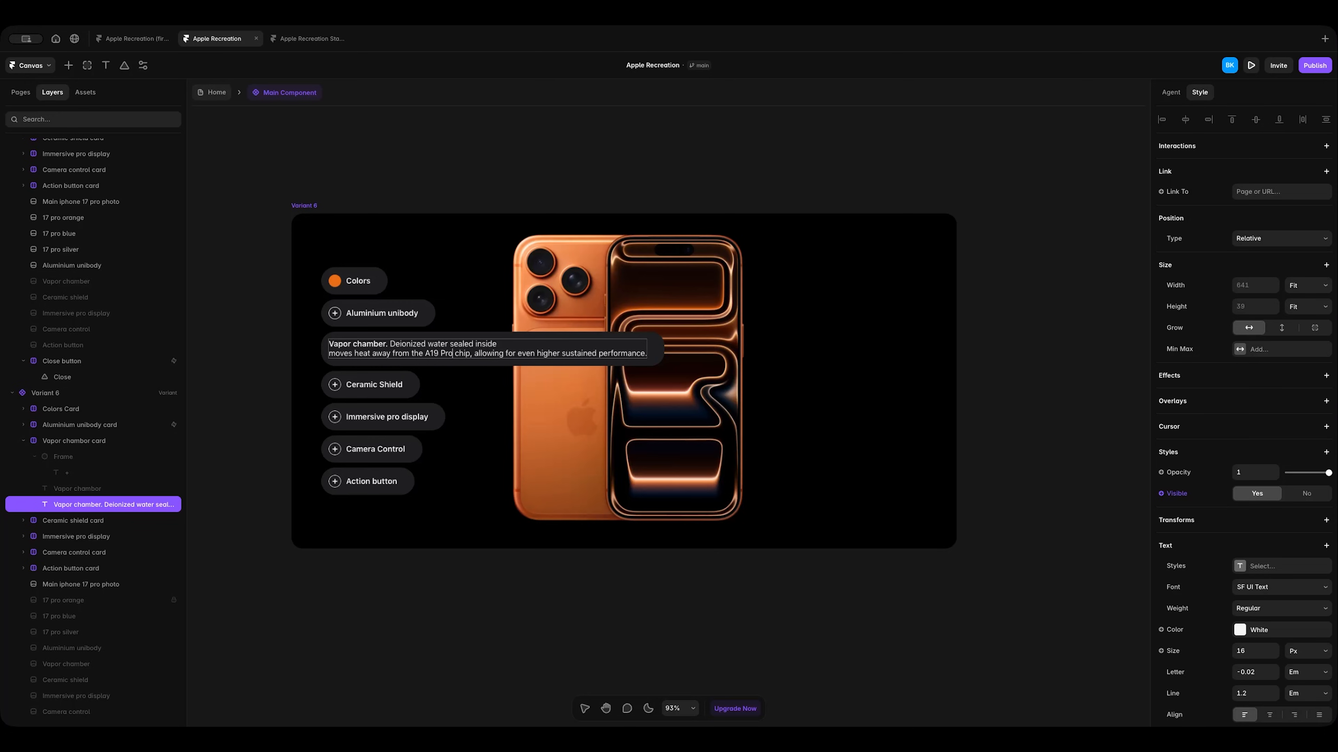
{"action": "key", "text": "Return"}
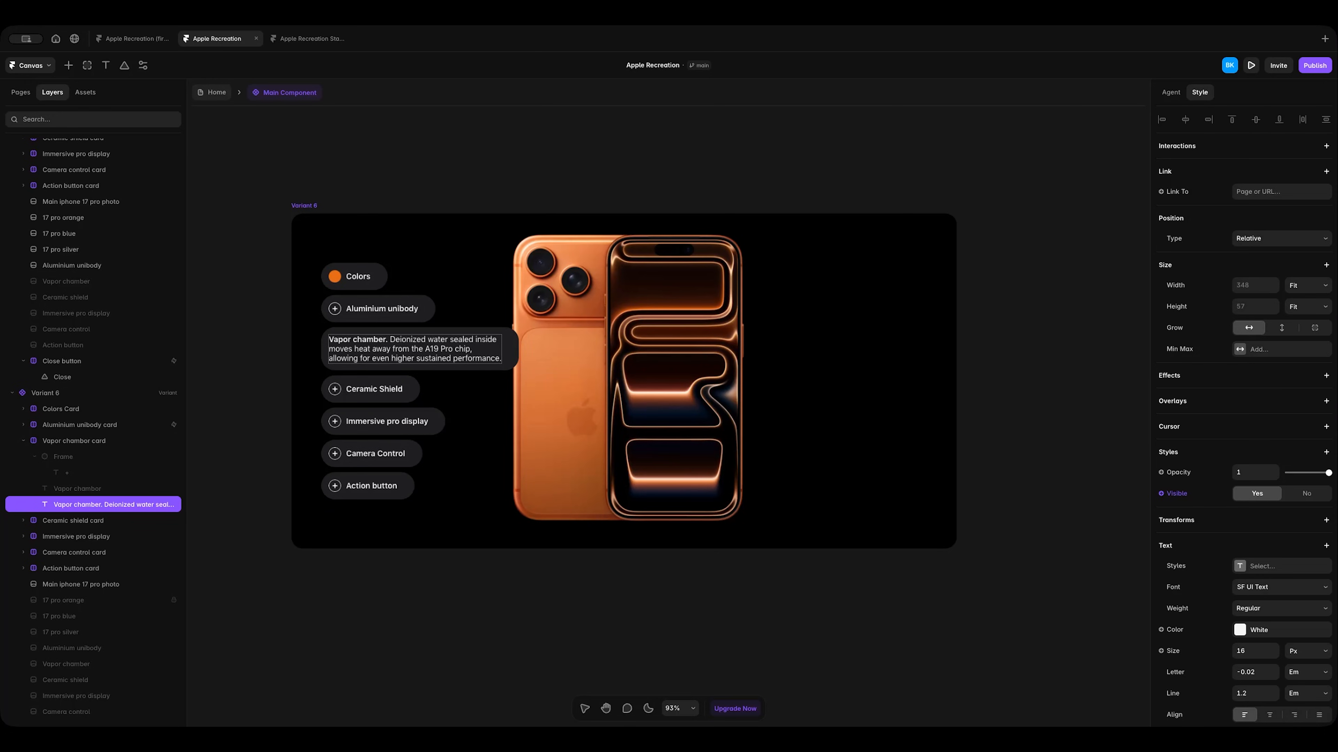
{"action": "key", "text": "Return"}
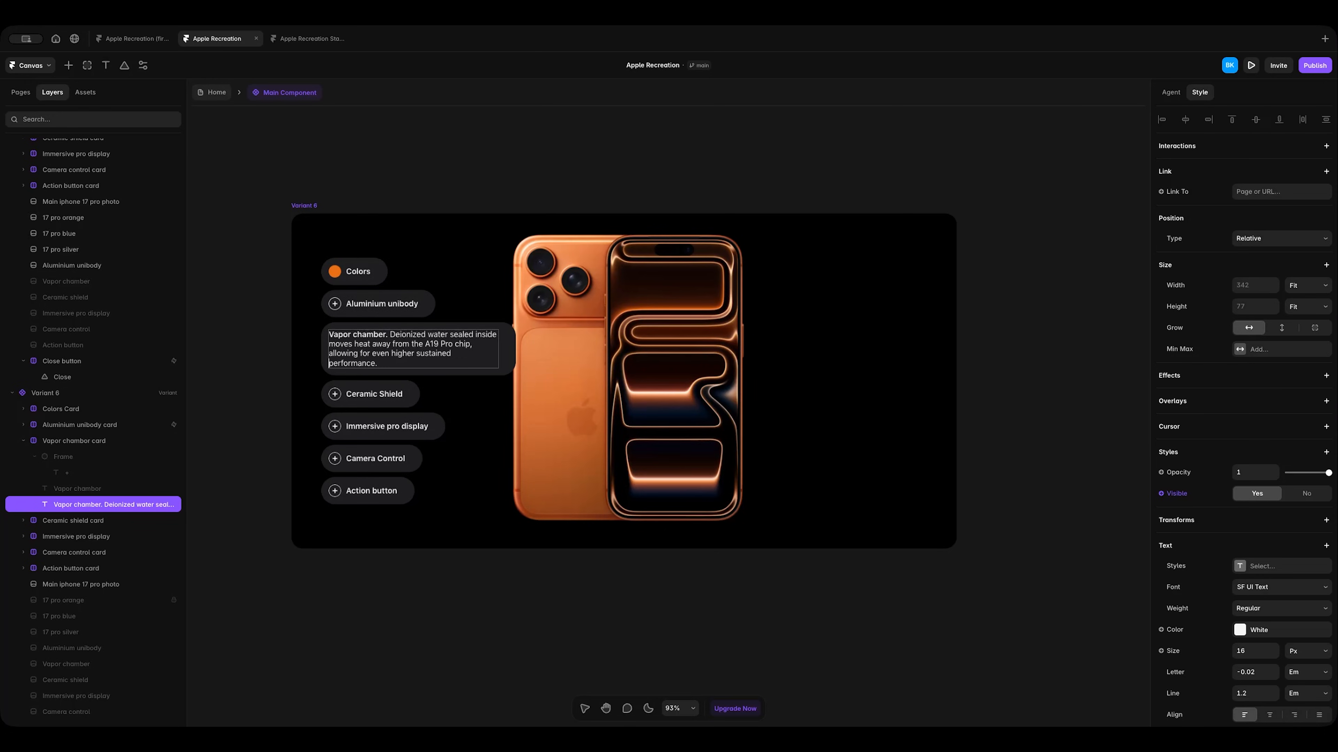
{"action": "key", "text": "Escape"}
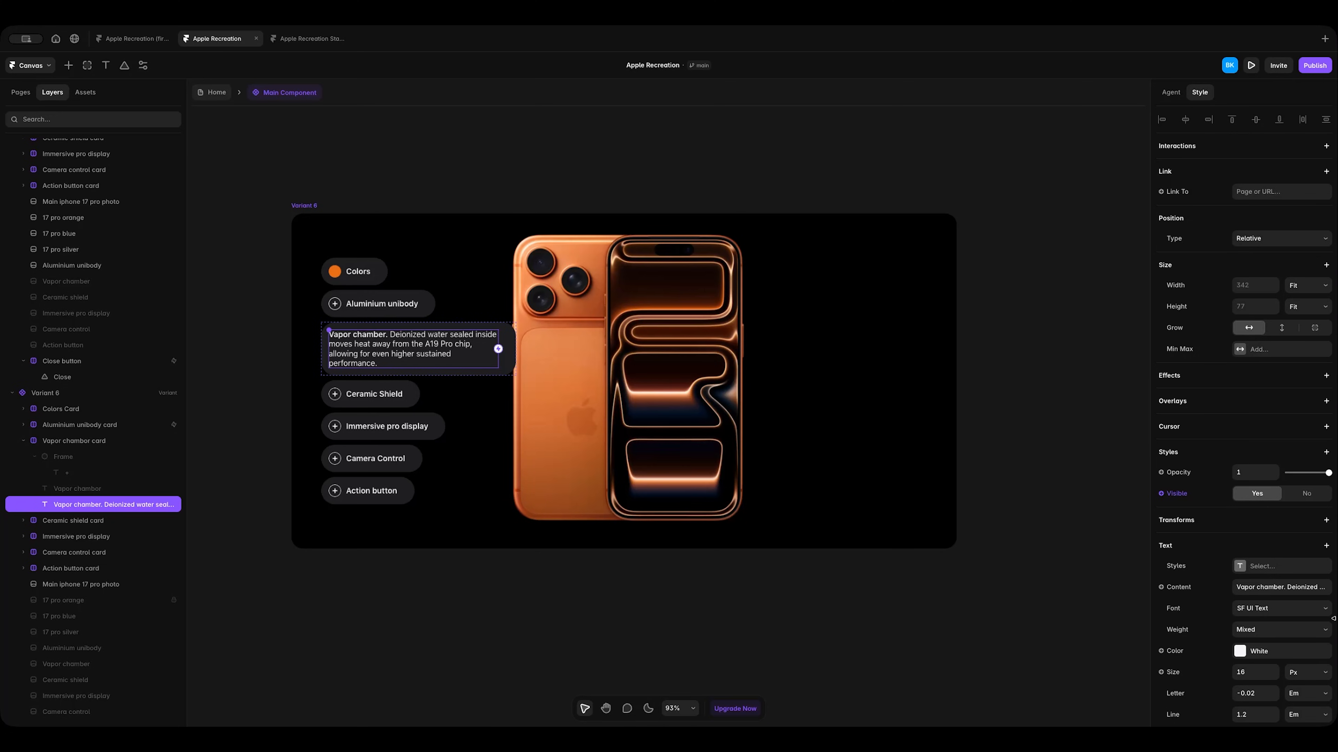
Set the padding of Variant 6's Vapor chambor card to 30.
{"action": "scroll", "coordinate": [1275, 647], "scroll_direction": "down", "scroll_amount": 3}
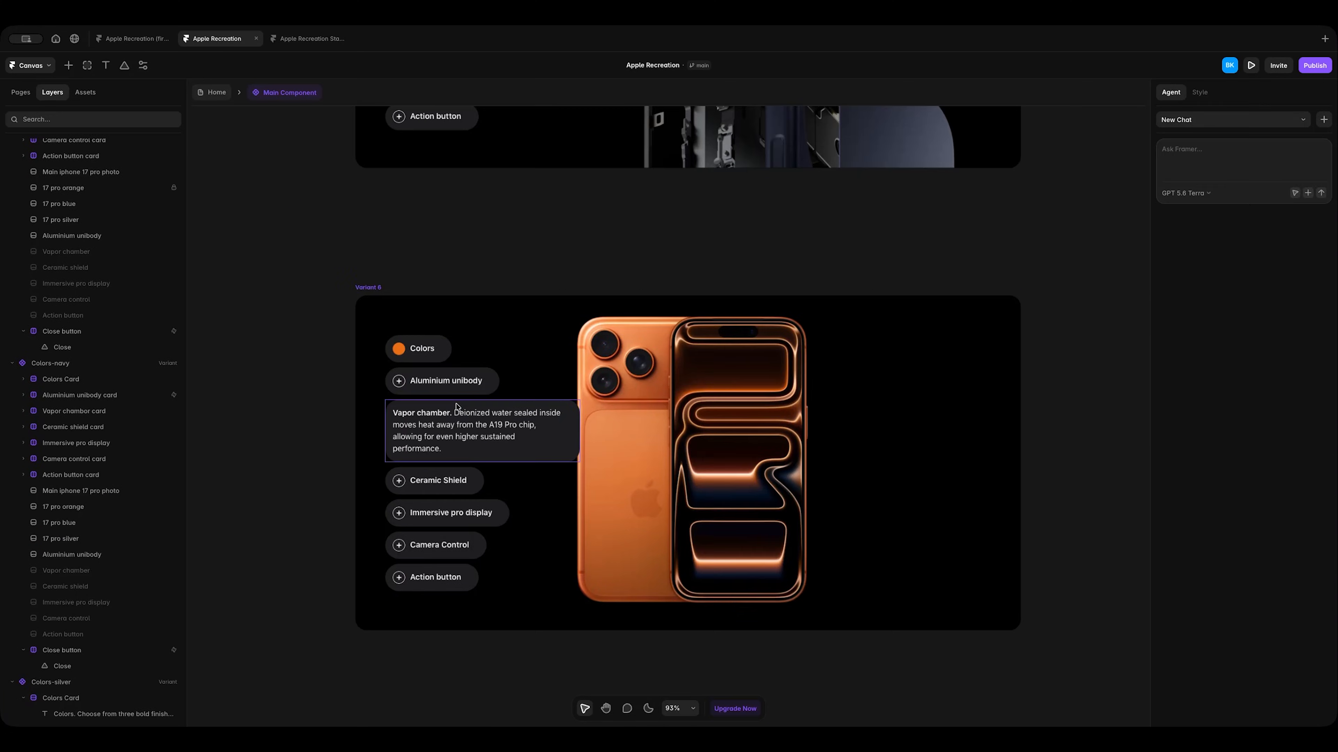
{"action": "left_click", "coordinate": [456, 406]}
{"action": "left_click", "coordinate": [1249, 501]}
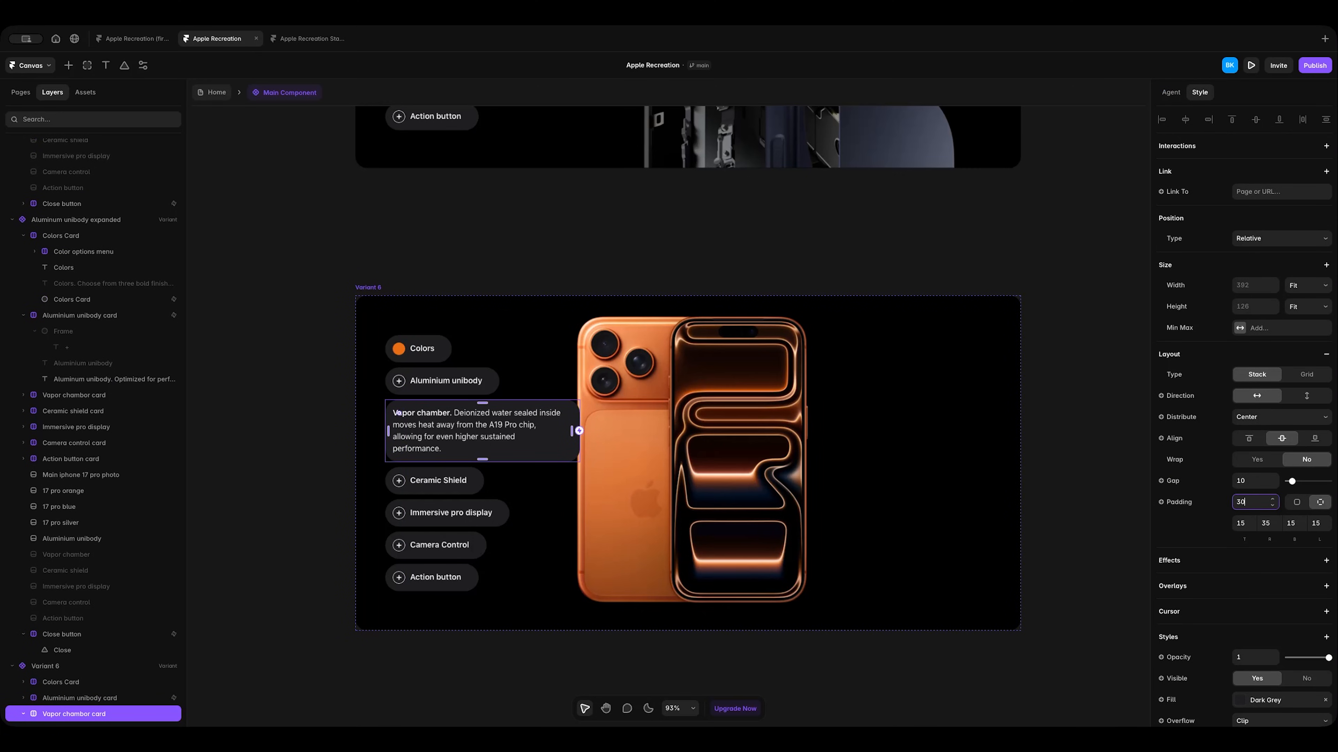
{"action": "key", "text": "Return"}
{"action": "left_click", "coordinate": [308, 370]}
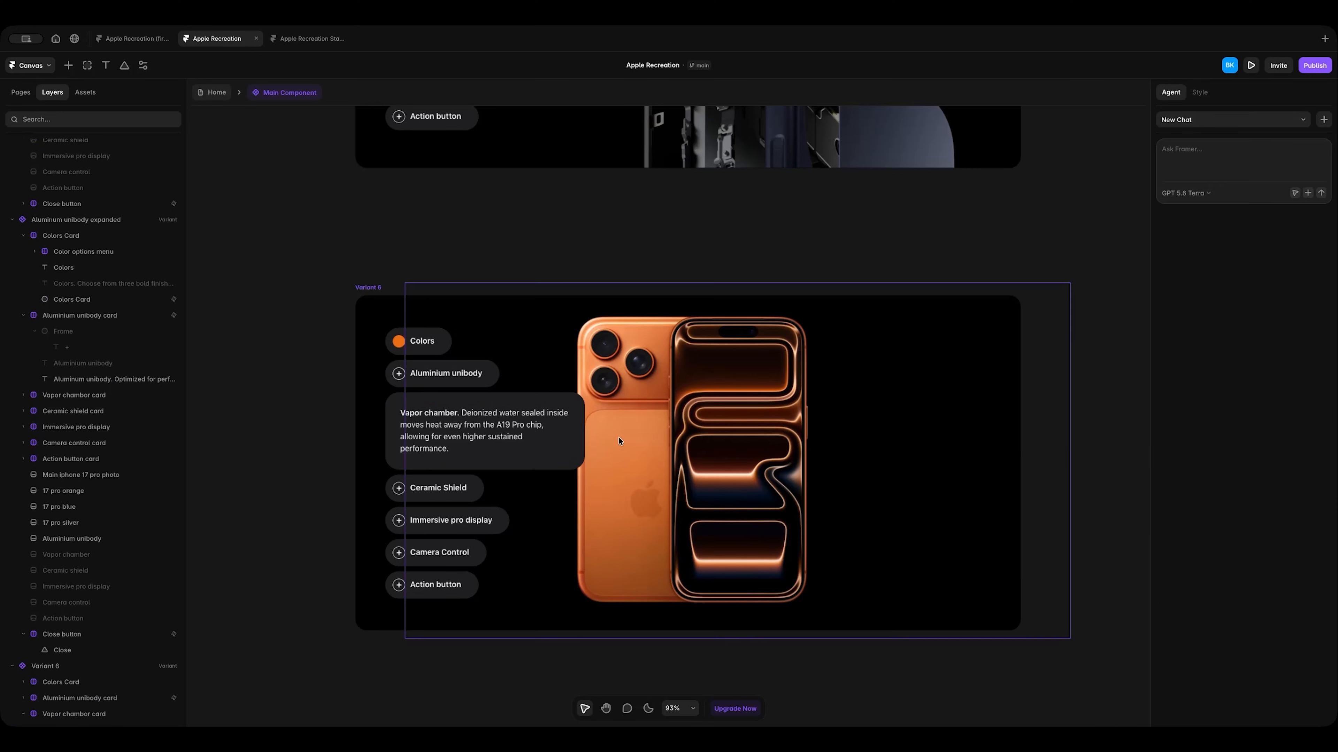
Enlarge the Main iphone 17 pro photo in Variant 6 to about 116% width and 123% height.
{"action": "left_click", "coordinate": [725, 480]}
{"action": "scroll", "coordinate": [725, 479], "scroll_direction": "down", "scroll_amount": 1}
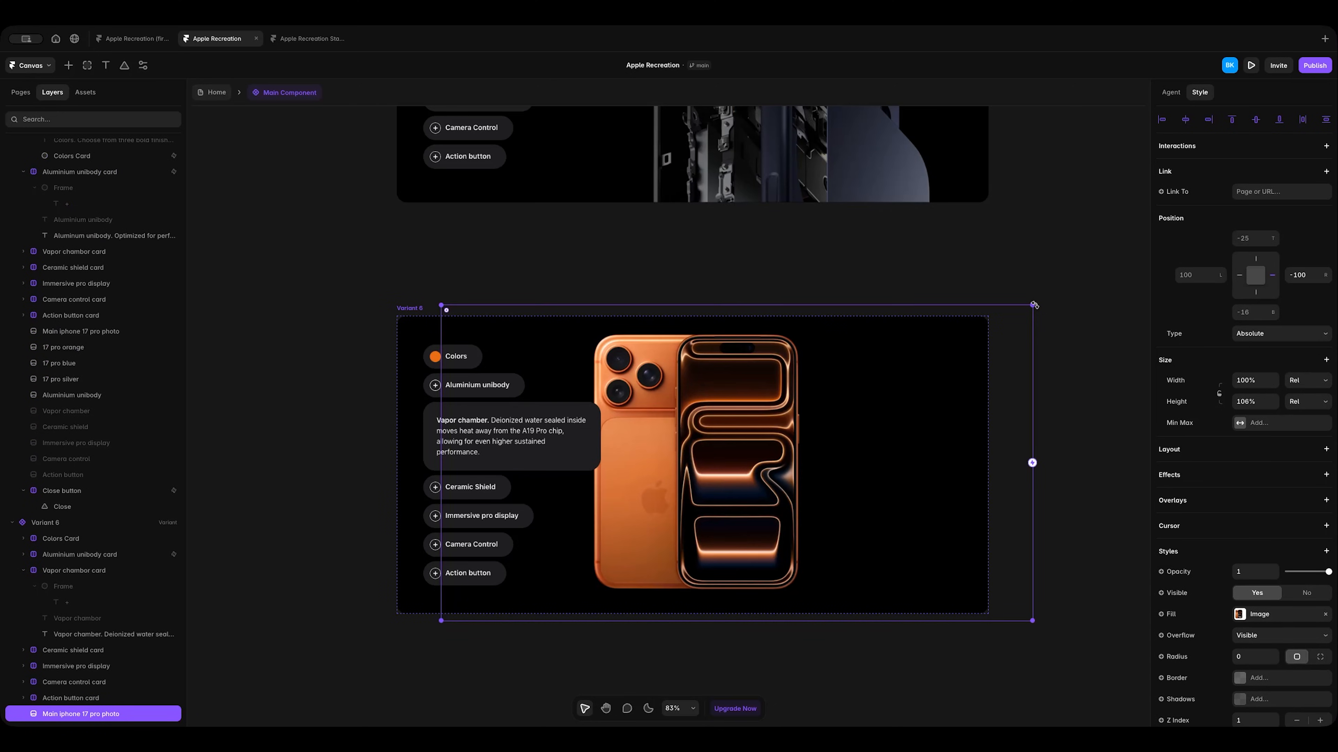
{"action": "left_click_drag", "start_coordinate": [1032, 304], "coordinate": [1128, 254]}
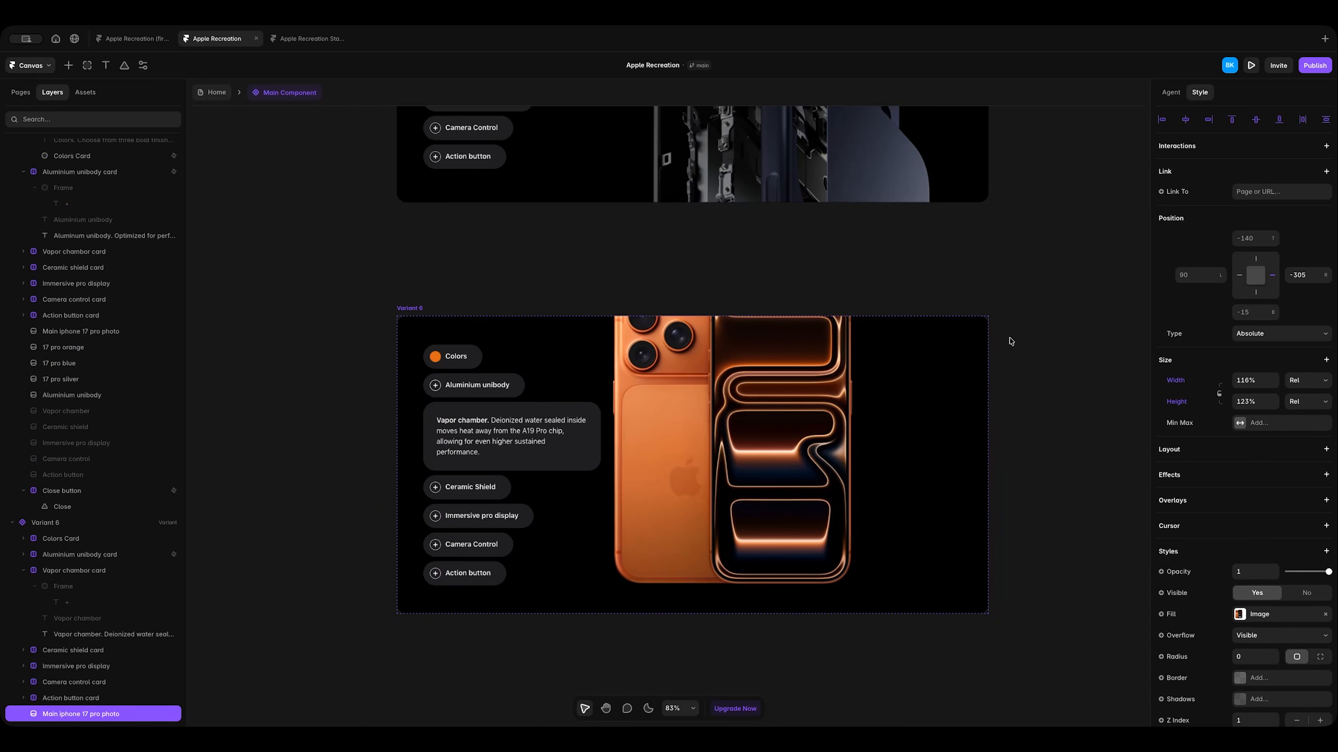
Move Variant 6's Main iphone 17 pro photo to a top offset of -70 and right offset of -235, and set its opacity to 0.
{"action": "key", "text": "shift+Down"}
{"action": "key", "text": "shift+Down"}
{"action": "key", "text": "shift+Down"}
{"action": "key", "text": "shift+Down"}
{"action": "key", "text": "shift+Down"}
{"action": "key", "text": "shift+Down"}
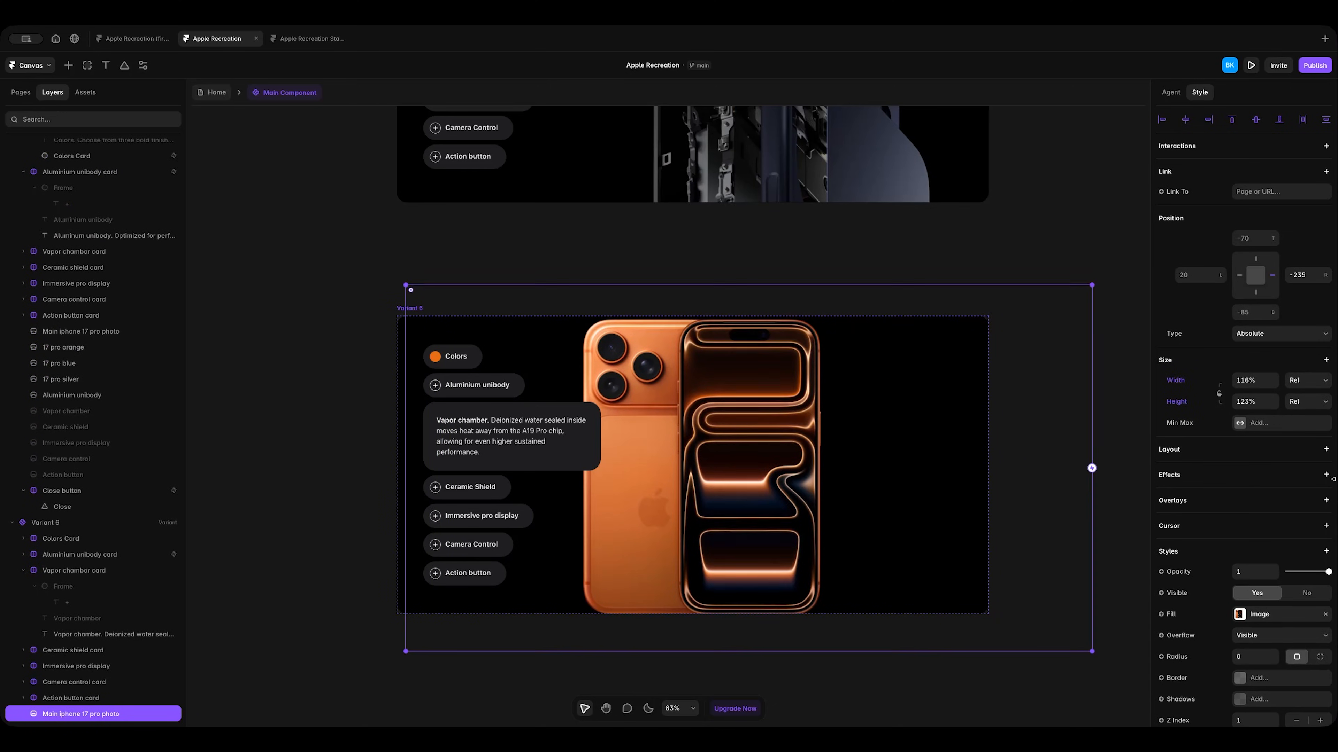
{"action": "left_click_drag", "start_coordinate": [1329, 573], "coordinate": [1275, 584]}
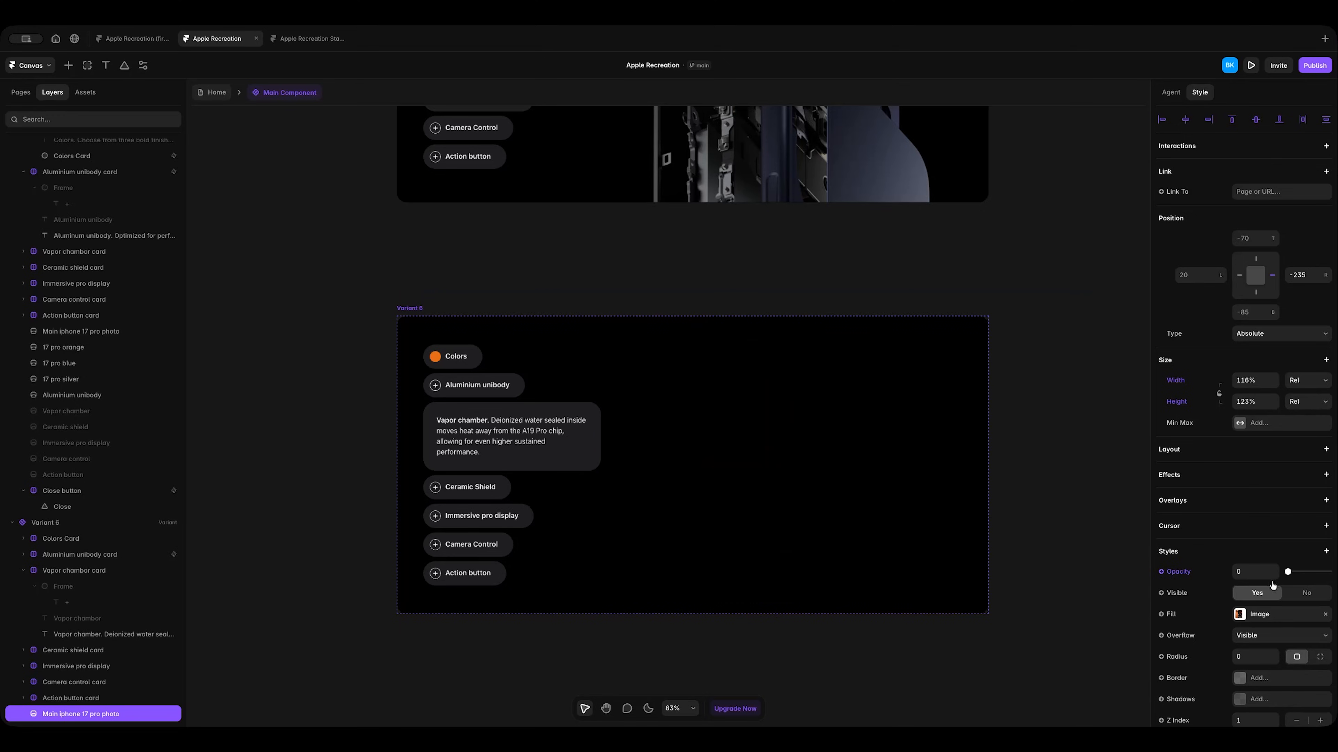
{"action": "left_click", "coordinate": [363, 392]}
Make the Vapor chamber image visible in Variant 6.
{"action": "scroll", "coordinate": [77, 600], "scroll_direction": "down", "scroll_amount": 5}
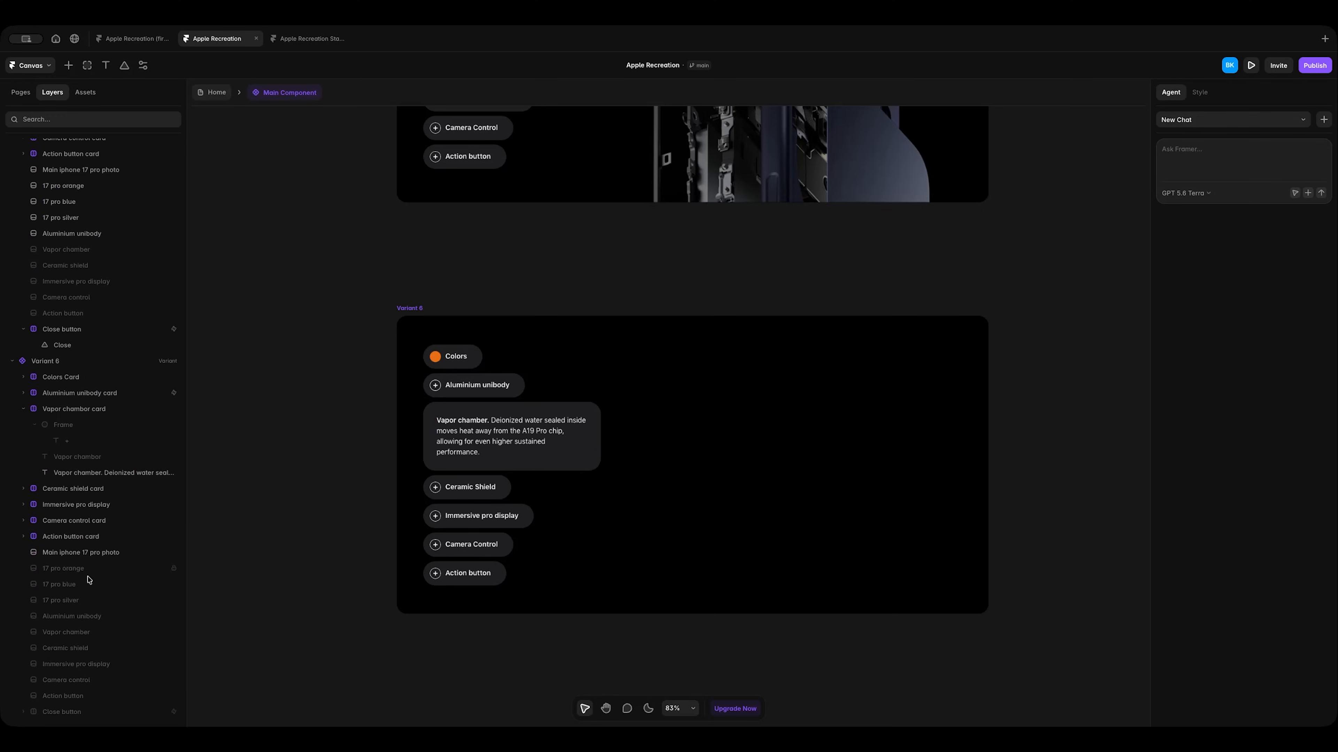
{"action": "left_click", "coordinate": [78, 633]}
{"action": "left_click", "coordinate": [1257, 593]}
Show the 17 pro orange, blue, silver and Aluminium unibody images in Variant 6, shrunk to about 70% height at 0 opacity.
{"action": "left_click", "coordinate": [132, 568]}
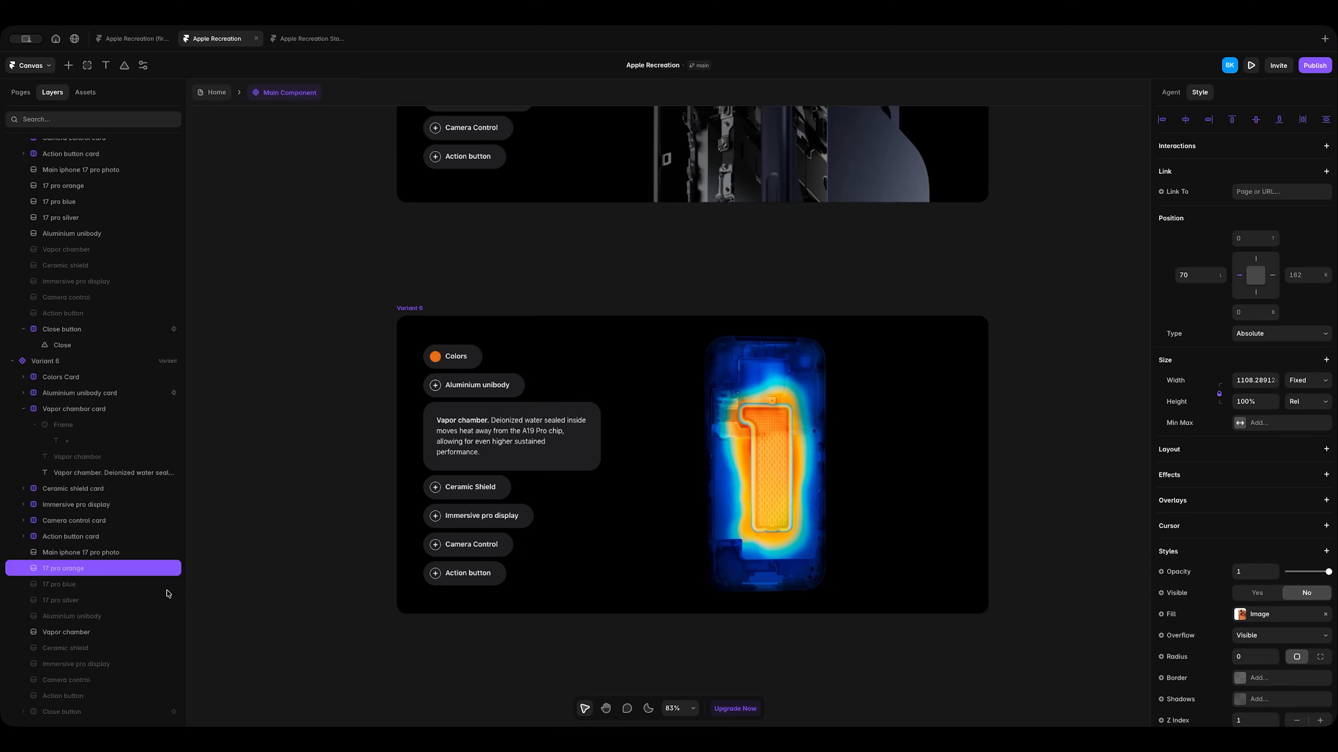
{"action": "left_click", "coordinate": [121, 585], "text": "shift"}
{"action": "left_click", "coordinate": [117, 600], "text": "shift"}
{"action": "left_click", "coordinate": [112, 616], "text": "shift"}
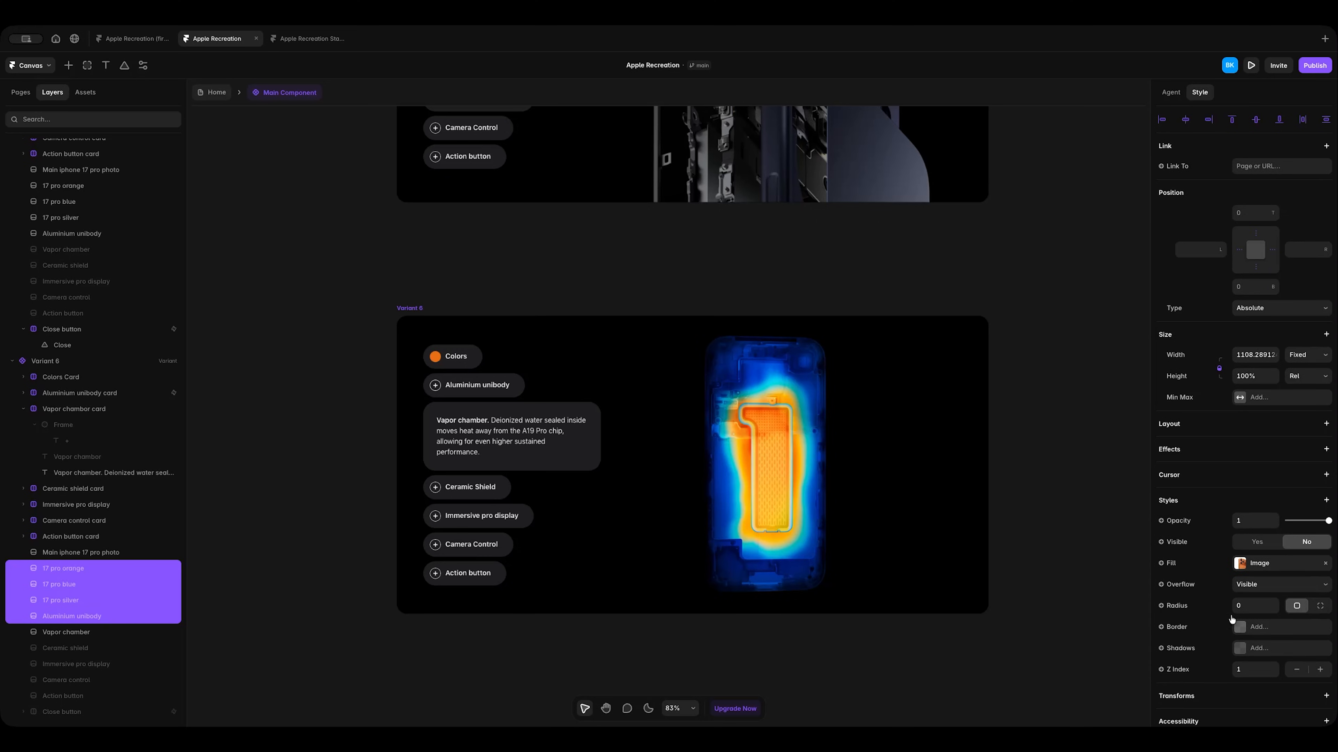
{"action": "left_click", "coordinate": [1262, 542]}
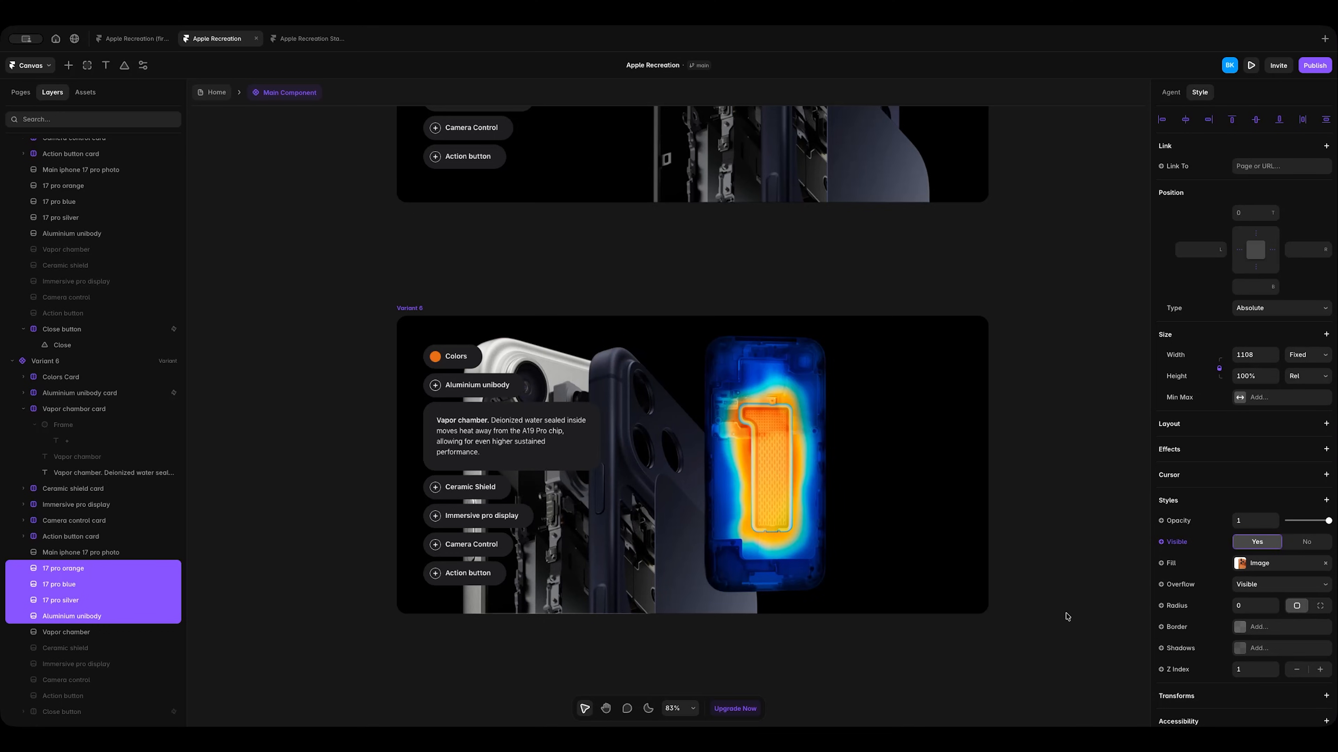
{"action": "left_click_drag", "start_coordinate": [741, 311], "coordinate": [632, 405]}
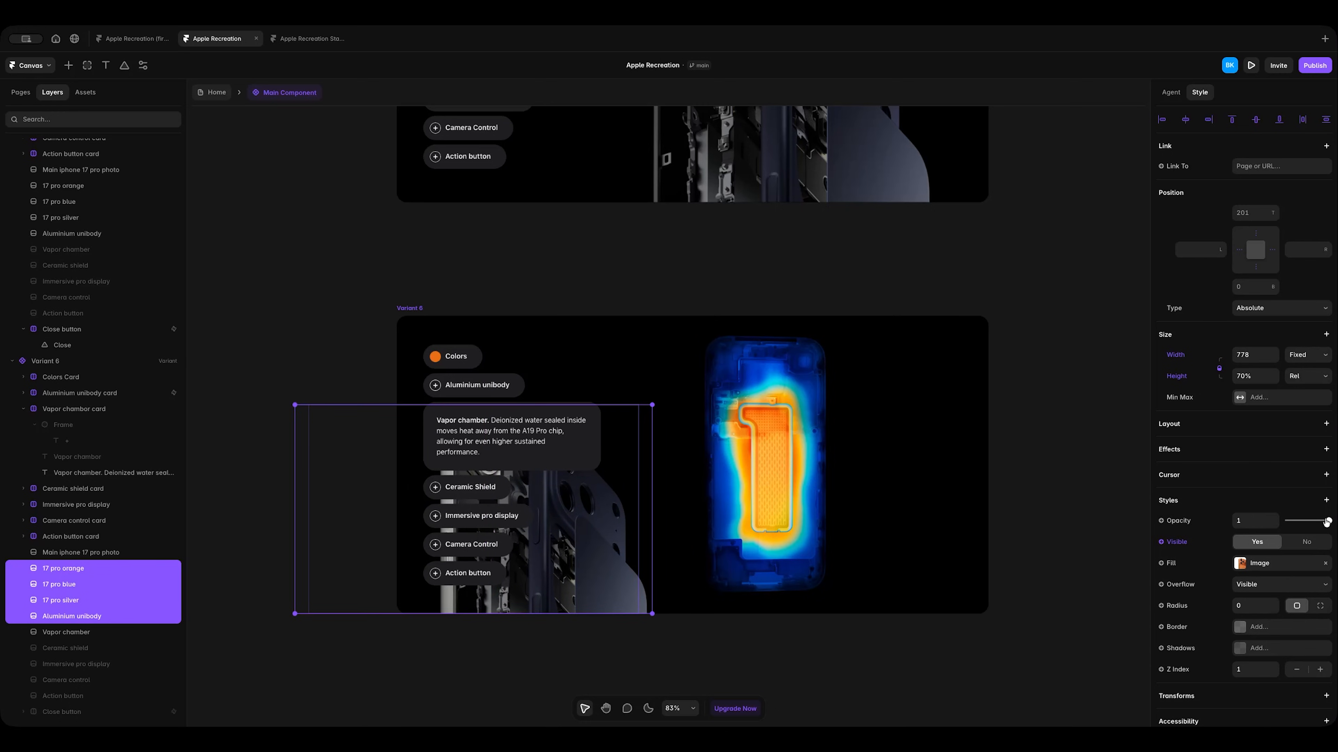
{"action": "left_click_drag", "start_coordinate": [1327, 522], "coordinate": [1286, 520]}
Show the Vapor chamber image in the Aluminum unibody expanded variant and shift it toward the variant's right edge.
{"action": "scroll", "coordinate": [833, 367], "scroll_direction": "left", "scroll_amount": 5}
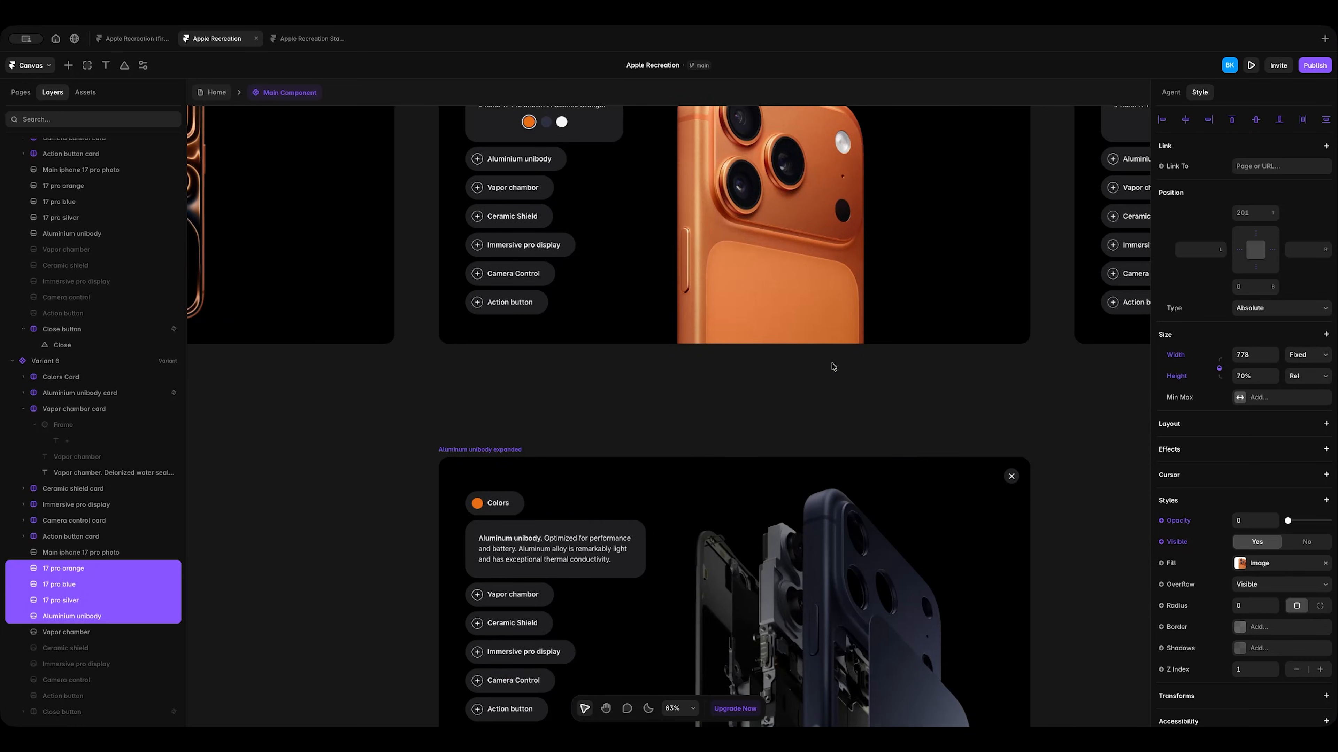
{"action": "scroll", "coordinate": [833, 367], "scroll_direction": "down", "scroll_amount": 5}
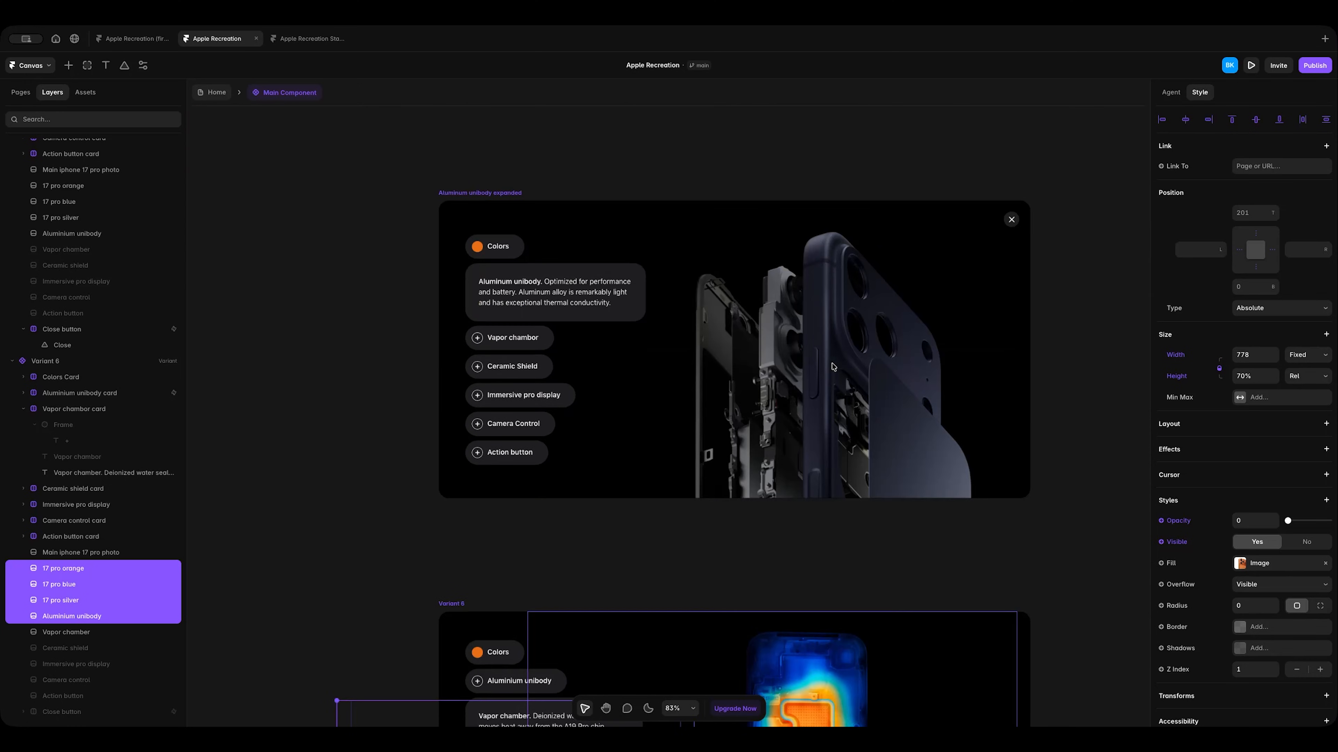
{"action": "left_click", "coordinate": [501, 193]}
{"action": "scroll", "coordinate": [501, 194], "scroll_direction": "right", "scroll_amount": 3}
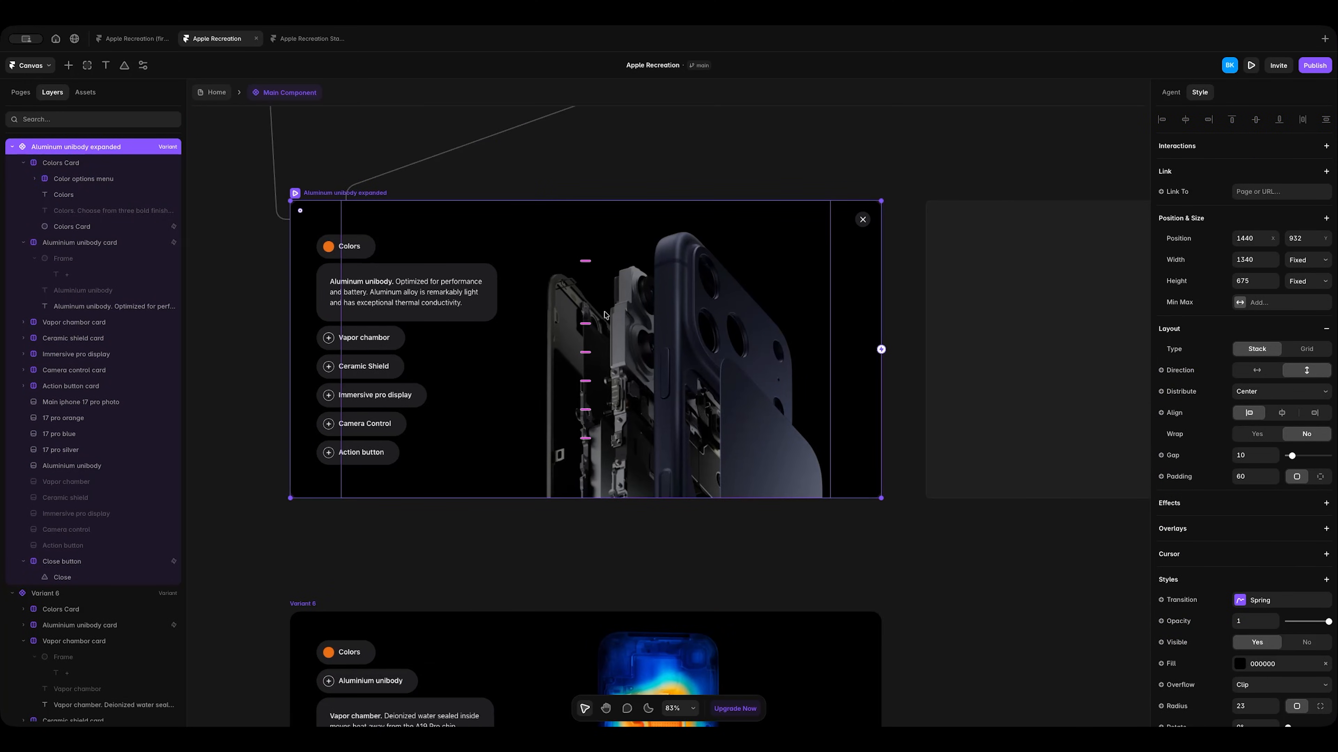
{"action": "left_click", "coordinate": [76, 482]}
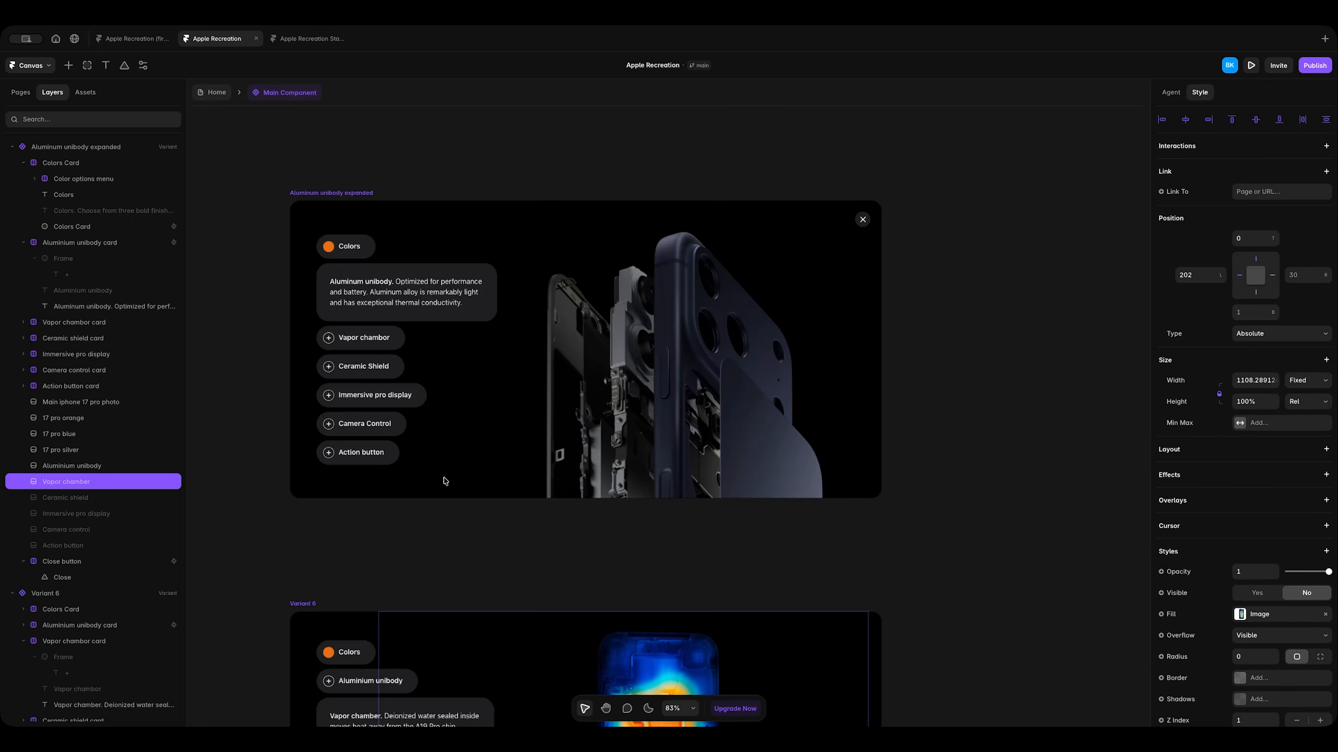
{"action": "left_click", "coordinate": [1259, 593]}
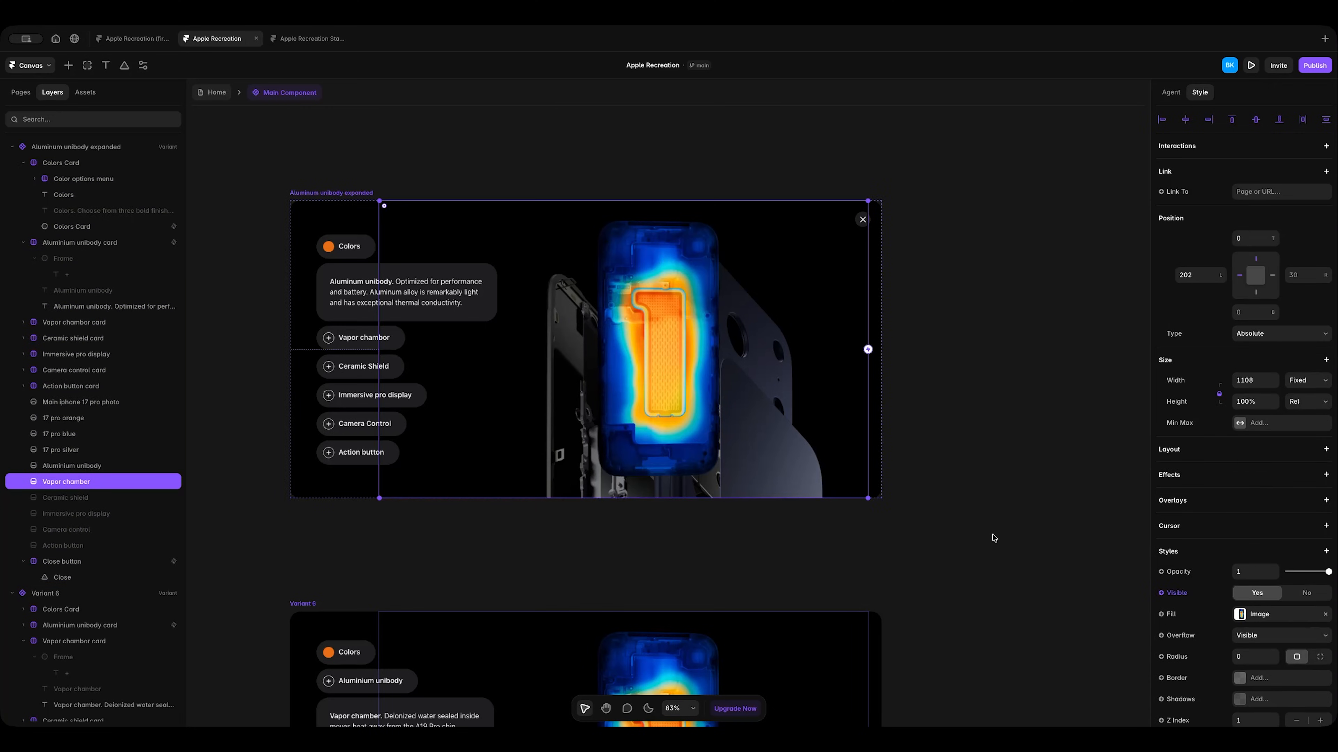
{"action": "key", "text": "shift+Right"}
{"action": "key", "text": "shift+Right"}
{"action": "key", "text": "shift+Right"}
{"action": "key", "text": "shift+Right"}
{"action": "key", "text": "shift+Right"}
{"action": "key", "text": "shift+Right"}
{"action": "key", "text": "shift+Right"}
{"action": "key", "text": "shift+Right"}
{"action": "key", "text": "shift+Right"}
{"action": "key", "text": "shift+Right"}
{"action": "key", "text": "shift+Right"}
{"action": "key", "text": "shift+Right"}
{"action": "key", "text": "shift+Right"}
{"action": "key", "text": "shift+Right"}
{"action": "key", "text": "shift+Right"}
{"action": "key", "text": "shift+Right"}
{"action": "key", "text": "shift+Right"}
{"action": "key", "text": "shift+Right"}
{"action": "key", "text": "shift+Right"}
{"action": "key", "text": "shift+Right"}
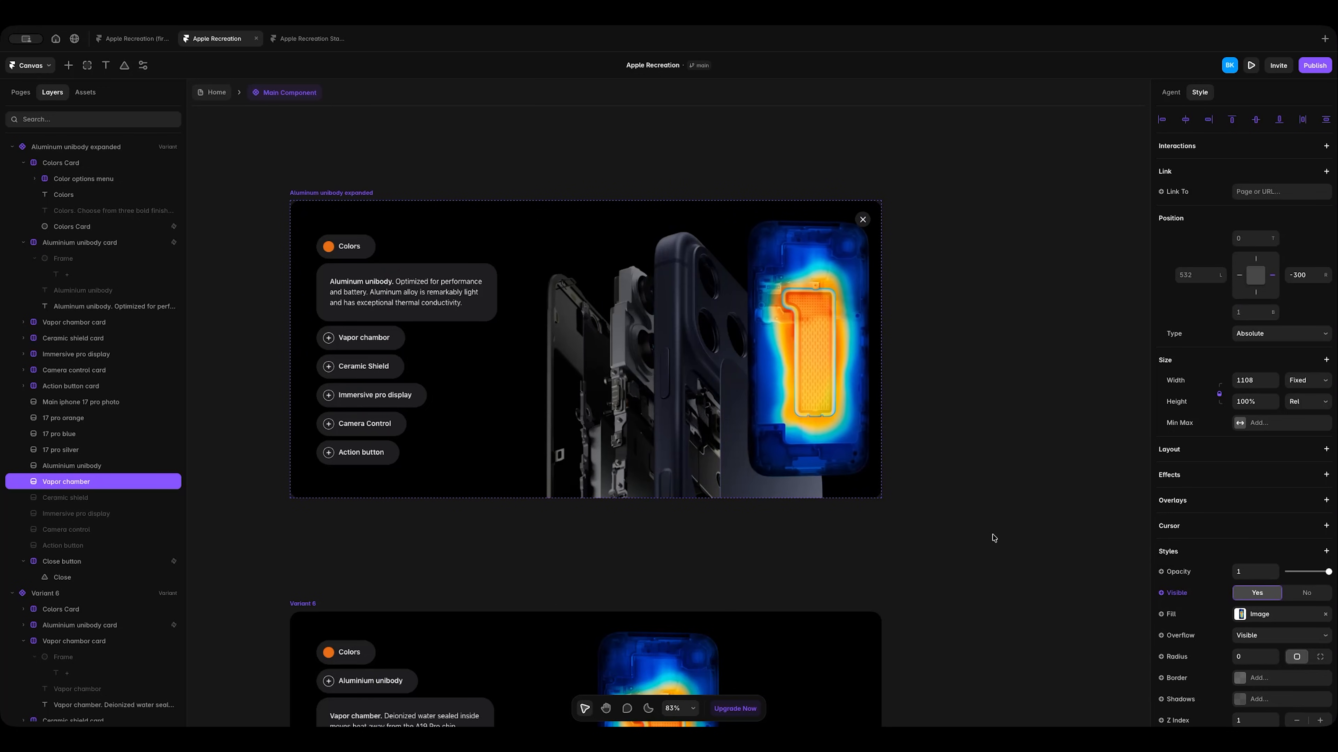
Shrink that Vapor chamber image to about 780 wide and 70% height, with a right offset of -360 and opacity 0.
{"action": "left_click_drag", "start_coordinate": [606, 200], "coordinate": [741, 307]}
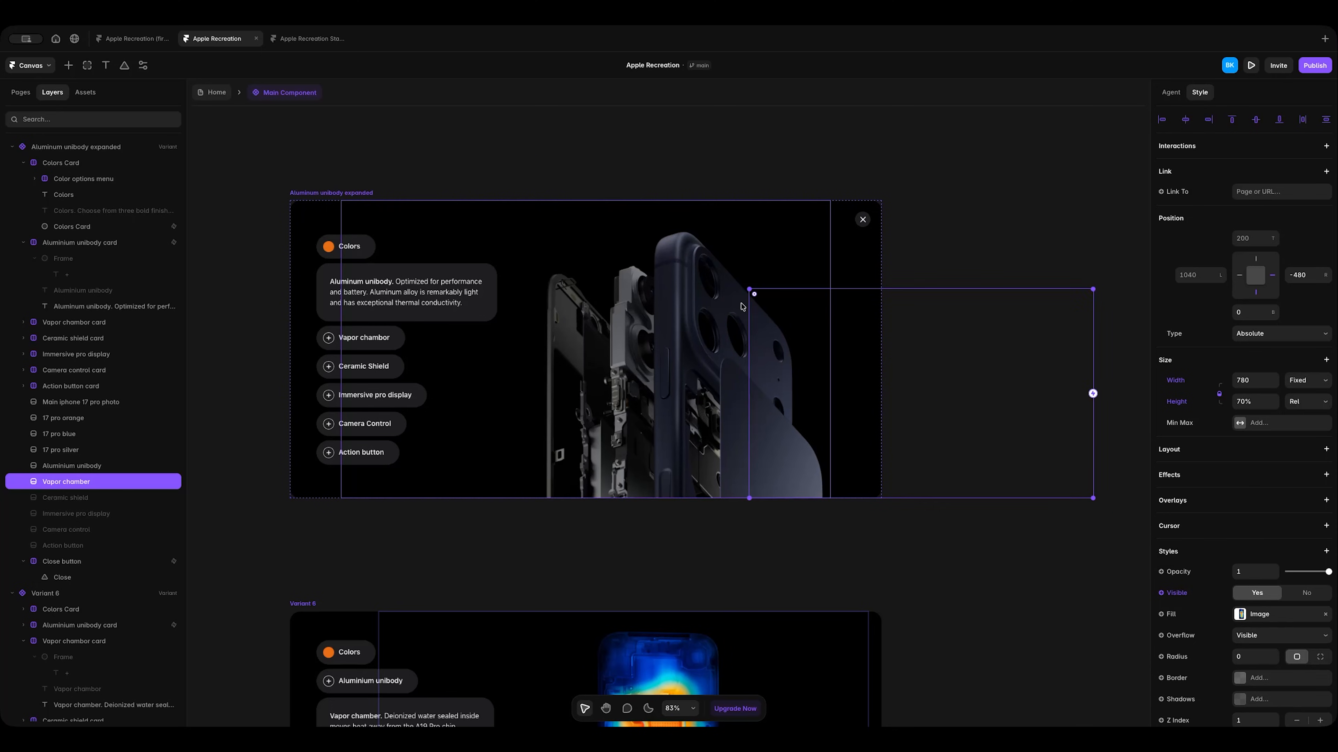
{"action": "key", "text": "shift+Left"}
{"action": "key", "text": "shift+Left"}
{"action": "key", "text": "shift+Left"}
{"action": "key", "text": "shift+Right"}
{"action": "key", "text": "shift+Right"}
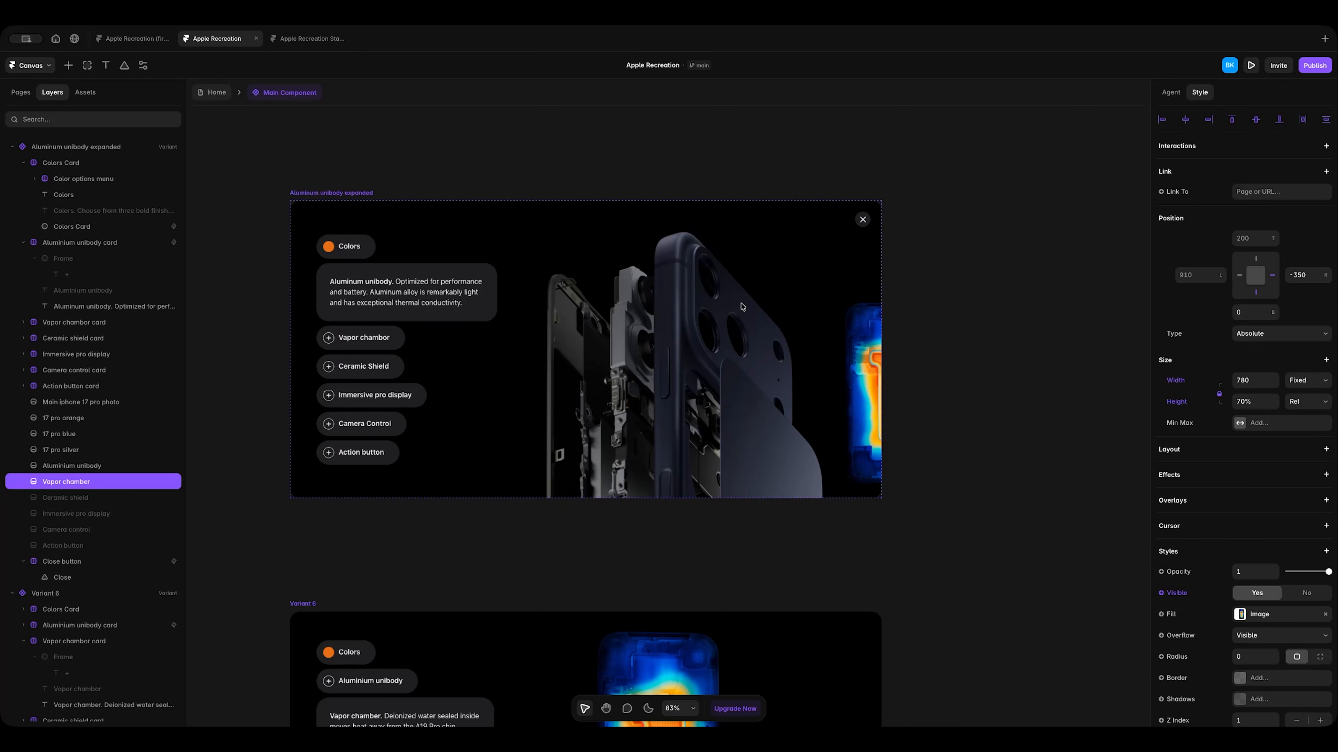
{"action": "left_click_drag", "start_coordinate": [1328, 574], "coordinate": [1288, 573]}
Make the Vapor chamber image visible in the Colors-orange, Colors-navy and Colors-silver variants together.
{"action": "scroll", "coordinate": [931, 327], "scroll_direction": "down", "scroll_amount": 6}
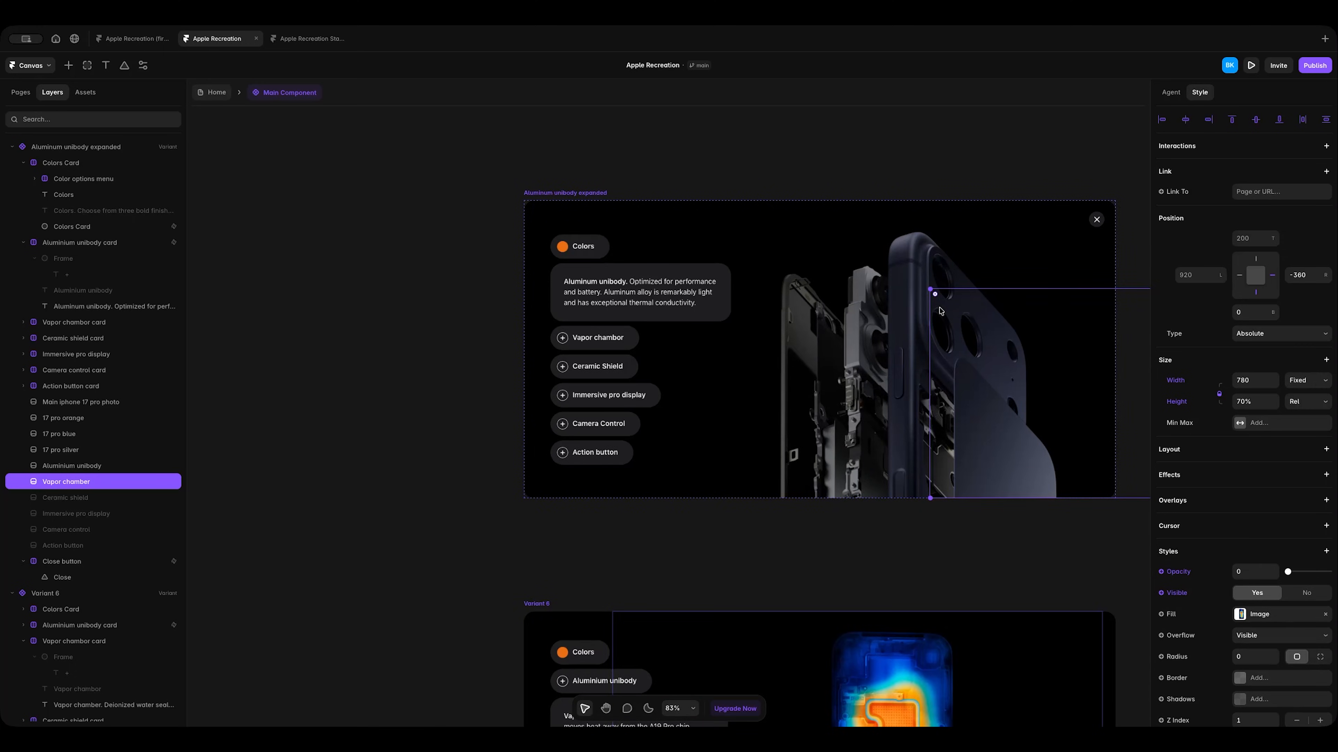
{"action": "scroll", "coordinate": [941, 311], "scroll_direction": "right", "scroll_amount": 5}
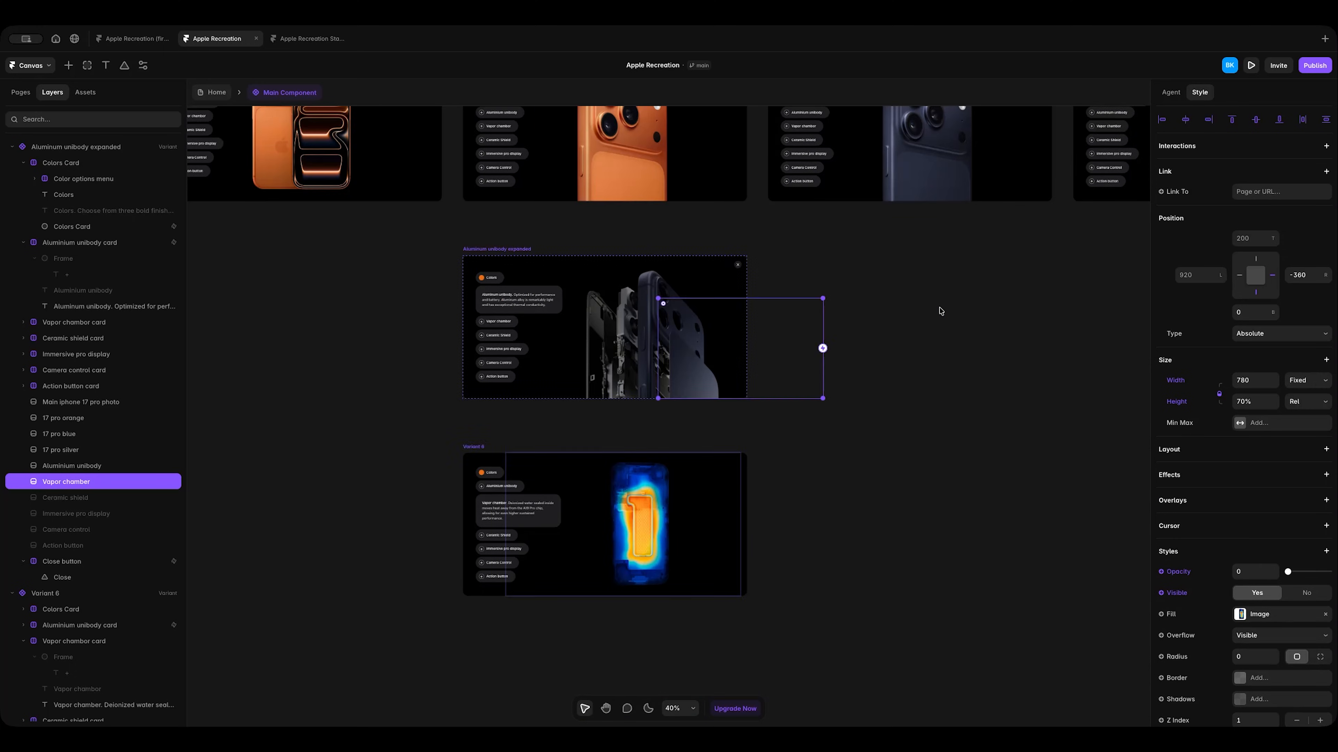
{"action": "scroll", "coordinate": [940, 311], "scroll_direction": "up", "scroll_amount": 5}
{"action": "left_click", "coordinate": [490, 295]}
{"action": "scroll", "coordinate": [52, 323], "scroll_direction": "down", "scroll_amount": 2}
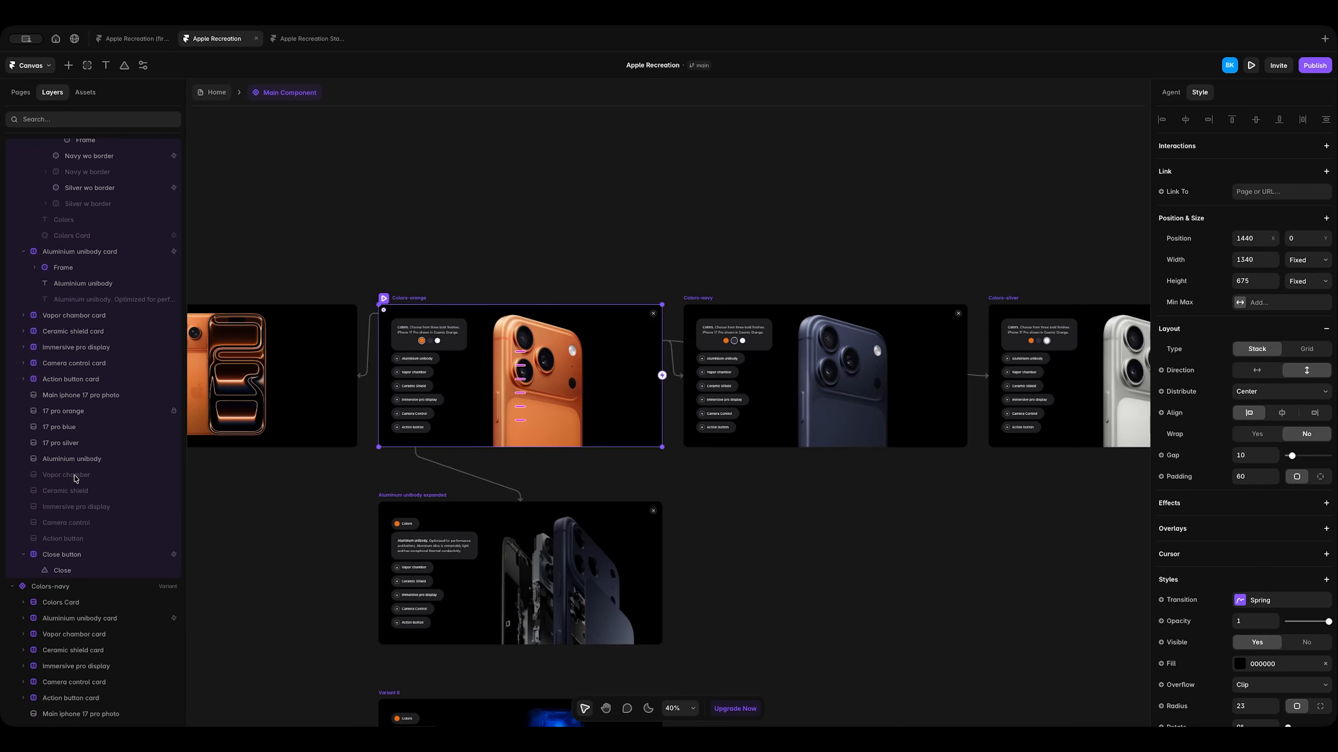
{"action": "left_click", "coordinate": [74, 475]}
{"action": "scroll", "coordinate": [75, 478], "scroll_direction": "down", "scroll_amount": 6}
{"action": "left_click", "coordinate": [66, 465], "text": "super"}
{"action": "scroll", "coordinate": [67, 464], "scroll_direction": "down", "scroll_amount": 6}
{"action": "left_click", "coordinate": [69, 618], "text": "super"}
{"action": "scroll", "coordinate": [336, 538], "scroll_direction": "right", "scroll_amount": 2}
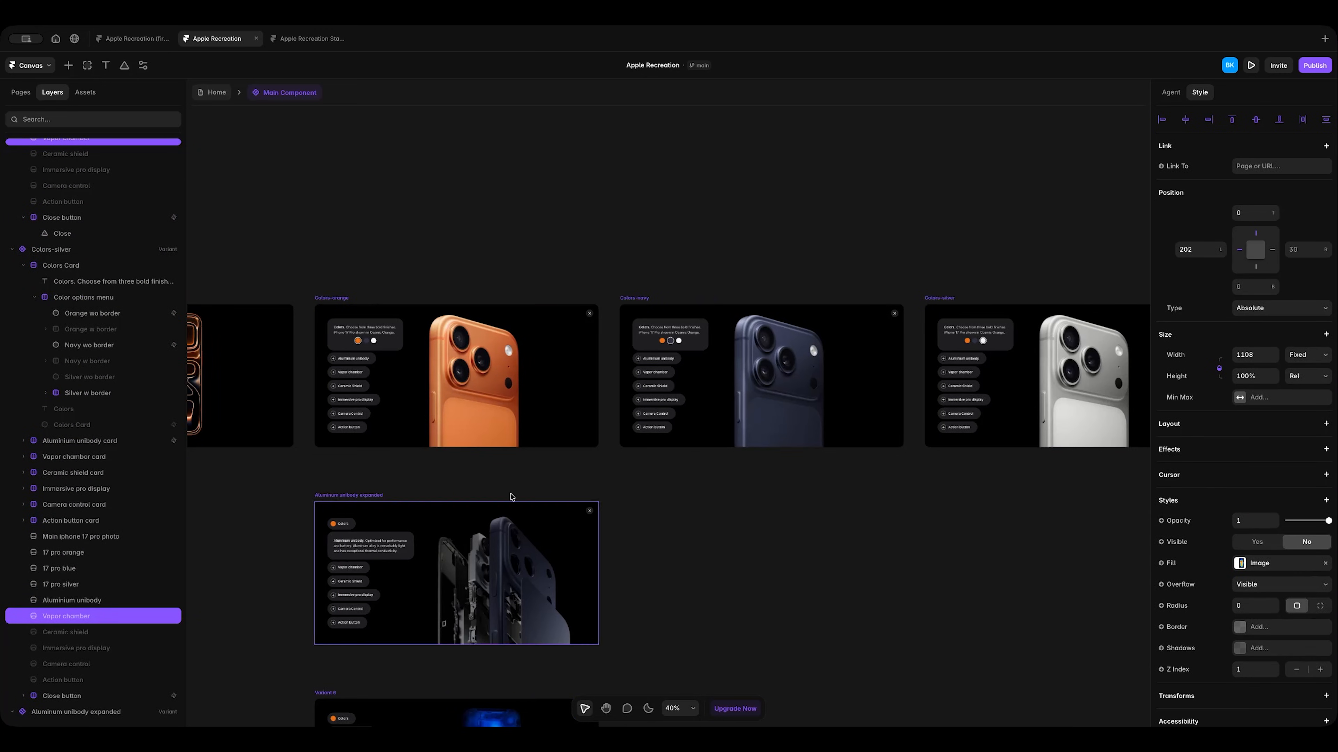
{"action": "left_click", "coordinate": [1258, 542]}
Shift the Vapor chamber images in the three color variants toward each variant's right edge.
{"action": "scroll", "coordinate": [807, 580], "scroll_direction": "right", "scroll_amount": 1}
{"action": "key", "text": "shift+Right"}
{"action": "key", "text": "shift+Right"}
{"action": "key", "text": "shift+Right"}
{"action": "key", "text": "shift+Right"}
{"action": "key", "text": "shift+Right"}
{"action": "key", "text": "shift+Right"}
{"action": "key", "text": "shift+Right"}
{"action": "key", "text": "shift+Right"}
{"action": "key", "text": "shift+Right"}
{"action": "key", "text": "shift+Right"}
{"action": "key", "text": "shift+Right"}
{"action": "key", "text": "shift+Right"}
{"action": "key", "text": "shift+Right"}
{"action": "key", "text": "shift+Right"}
{"action": "key", "text": "shift+Right"}
{"action": "key", "text": "shift+Right"}
{"action": "key", "text": "shift+Right"}
{"action": "key", "text": "shift+Right"}
{"action": "key", "text": "shift+Right"}
{"action": "key", "text": "shift+Right"}
{"action": "key", "text": "shift+Right"}
{"action": "key", "text": "shift+Right"}
{"action": "key", "text": "shift+Right"}
{"action": "key", "text": "shift+Right"}
{"action": "key", "text": "shift+Right"}
{"action": "key", "text": "shift+Right"}
{"action": "key", "text": "shift+Right"}
{"action": "key", "text": "shift+Right"}
{"action": "key", "text": "shift+Right"}
{"action": "key", "text": "shift+Right"}
{"action": "key", "text": "shift+Right"}
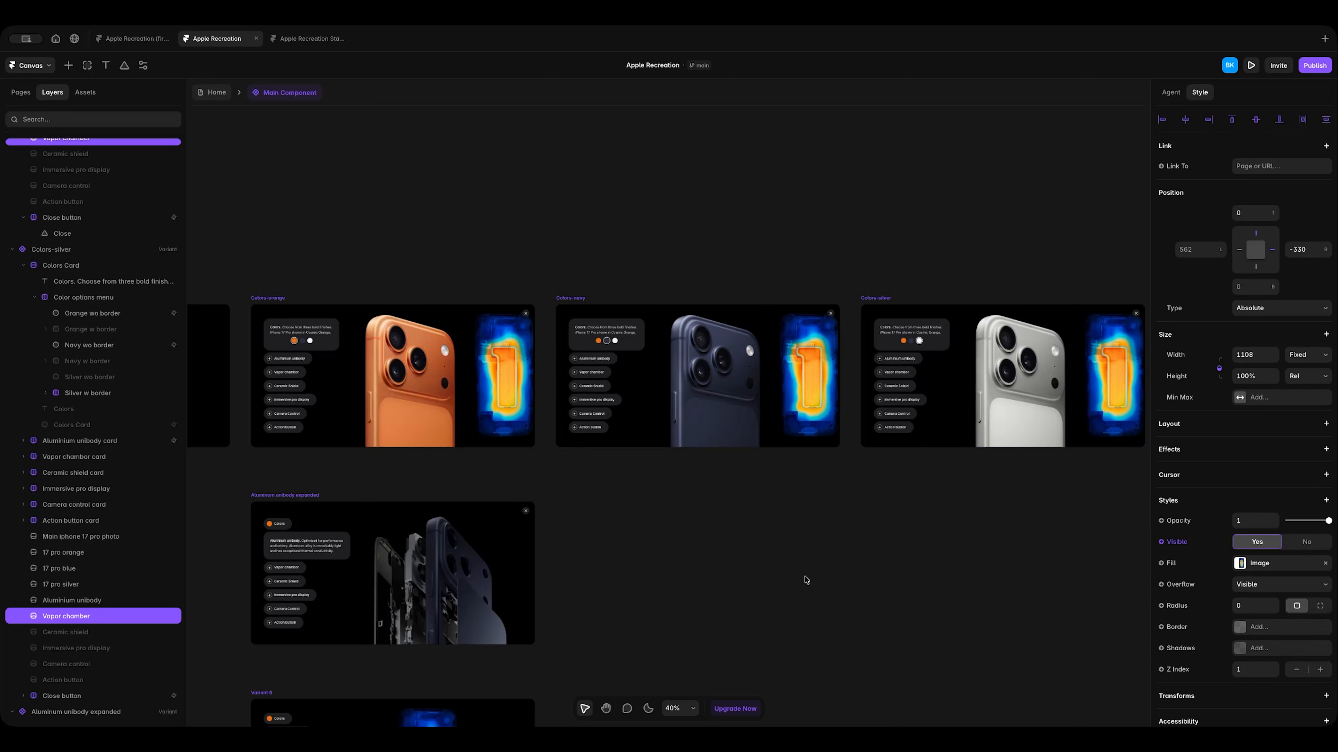
Shrink the three Vapor chamber images to 777 wide and 70% height, and set their bottom offset to -10.
{"action": "left_click", "coordinate": [1273, 381]}
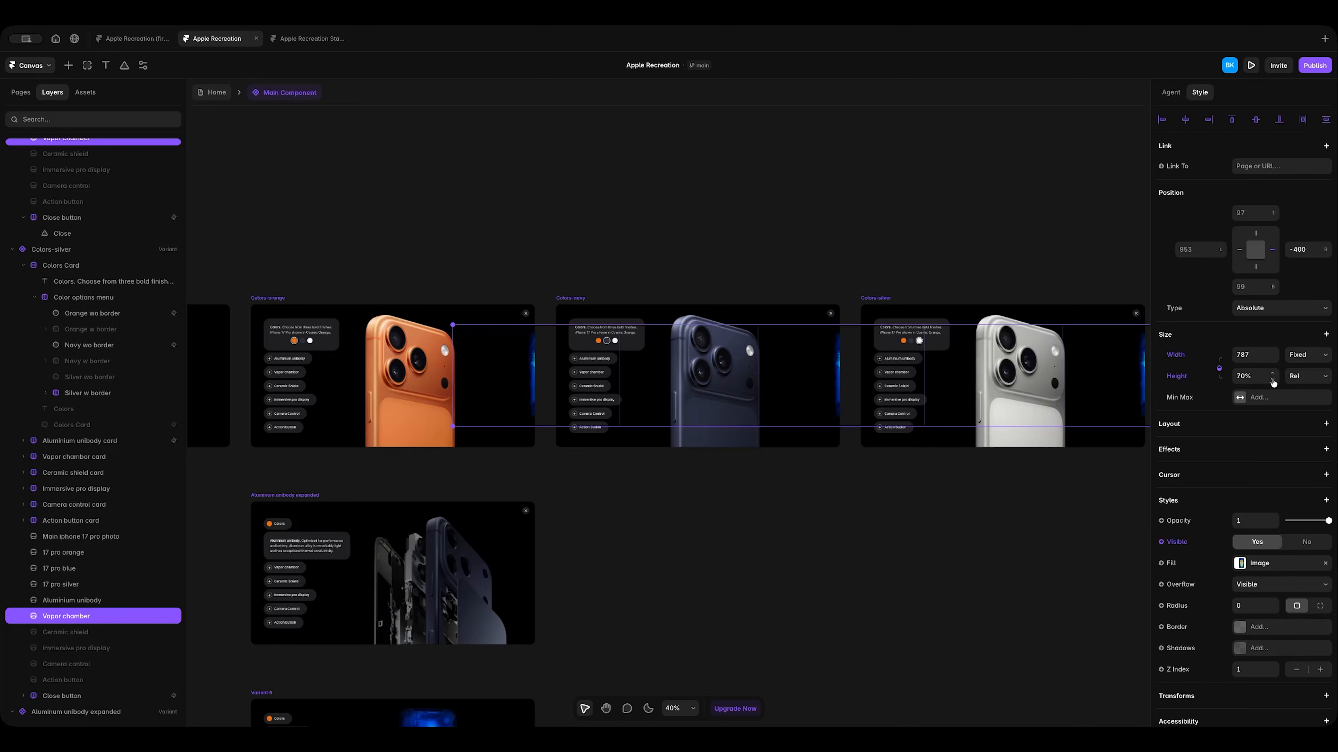
{"action": "left_click", "coordinate": [1264, 287]}
{"action": "type", "text": "81"}
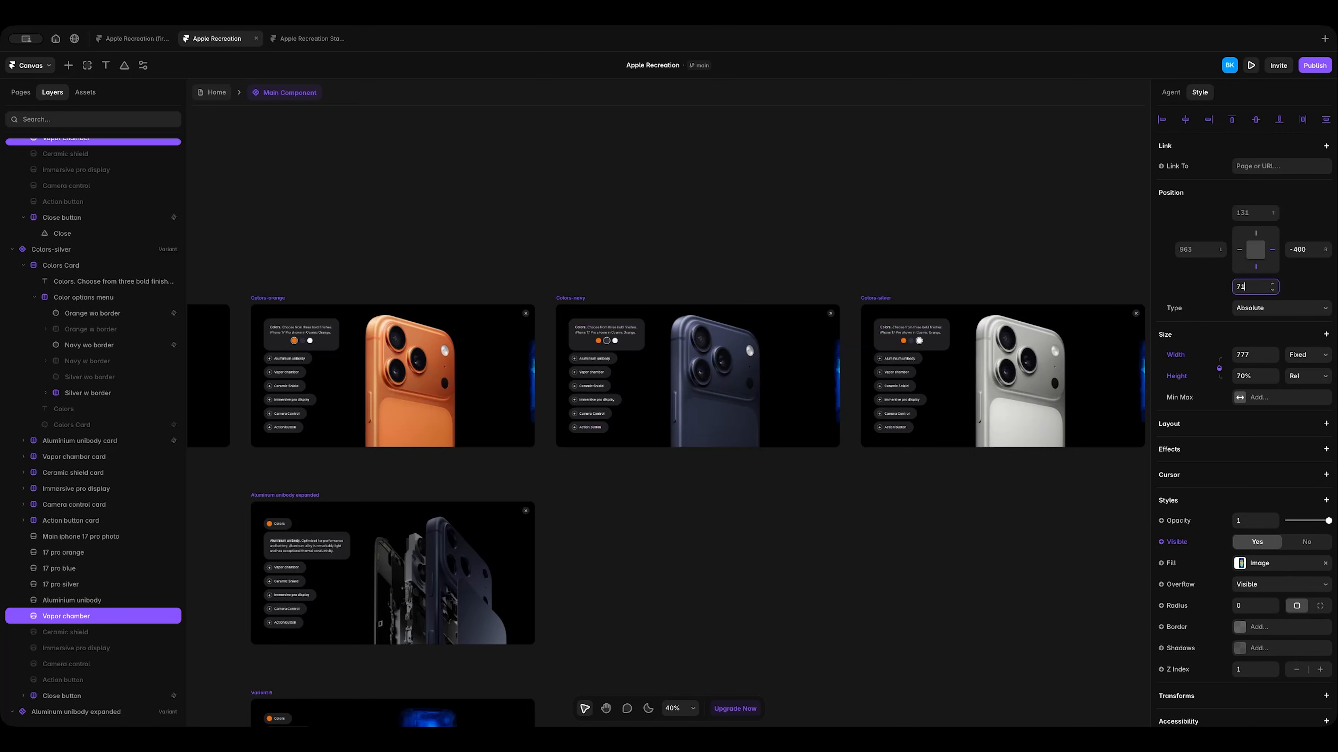
{"action": "key", "text": "shift+Down"}
{"action": "key", "text": "shift+Down"}
{"action": "key", "text": "shift+Down"}
{"action": "key", "text": "shift+Down"}
{"action": "key", "text": "shift+Down"}
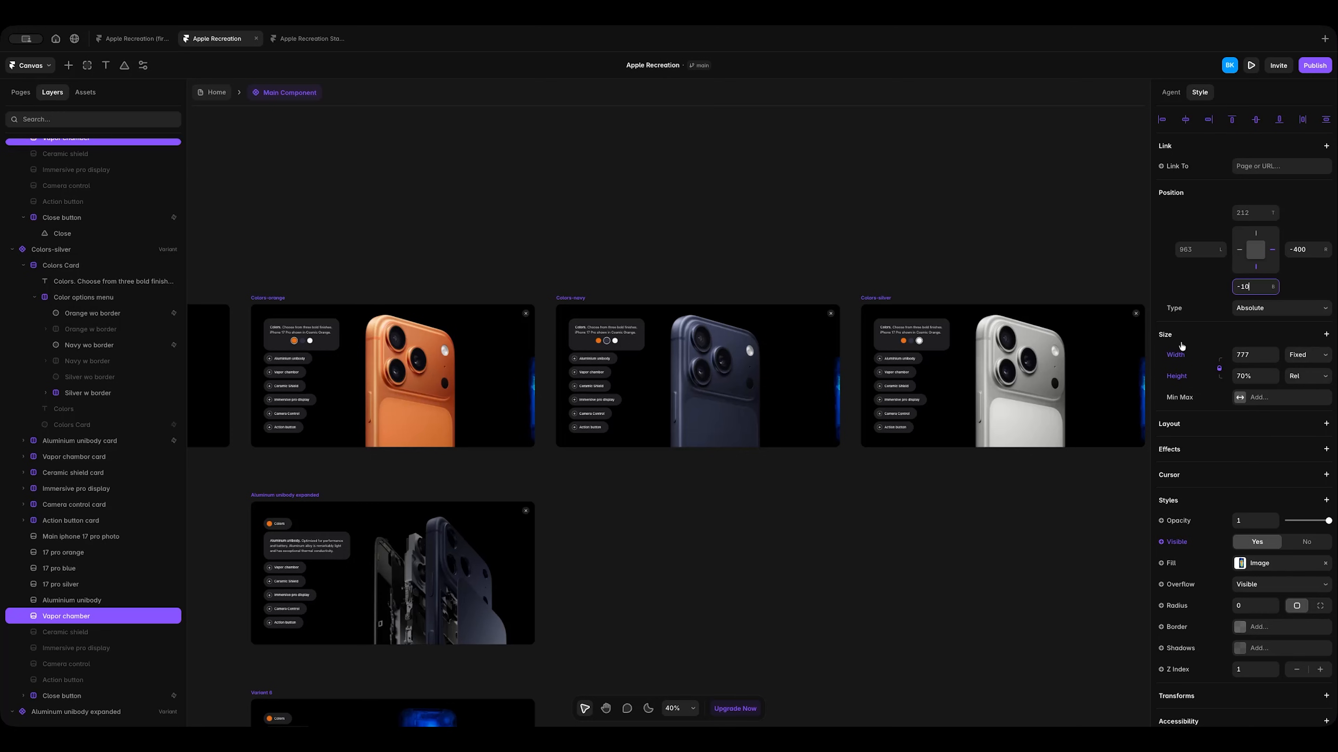
Set the left offset of the three Vapor chamber images to 893 and their opacity to 0.
{"action": "left_click", "coordinate": [1196, 249]}
{"action": "type", "text": "883"}
{"action": "key", "text": "shift+Up"}
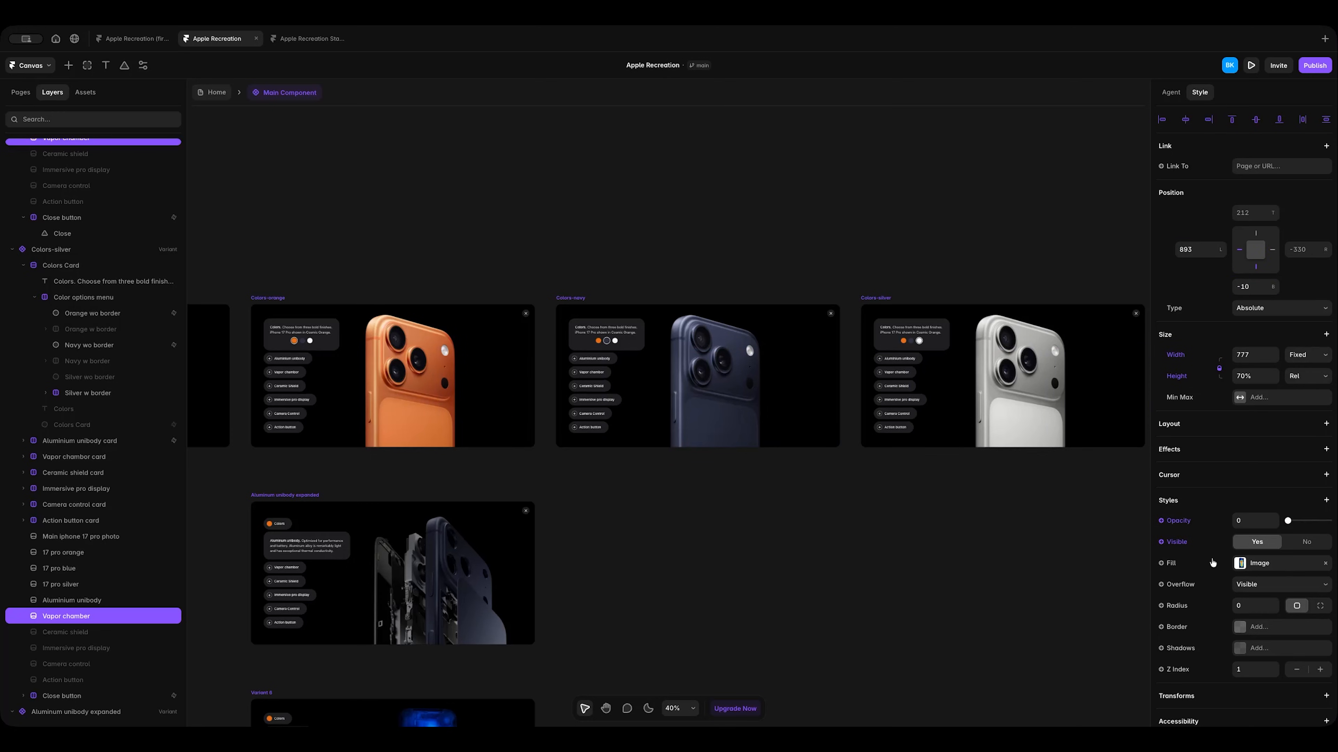
Add a click interaction to the primary variant's Vapor chambor card that switches to the Vapor chamber expanded variant.
{"action": "left_click", "coordinate": [720, 553]}
{"action": "scroll", "coordinate": [446, 311], "scroll_direction": "up", "scroll_amount": 3}
{"action": "scroll", "coordinate": [446, 312], "scroll_direction": "left", "scroll_amount": 3}
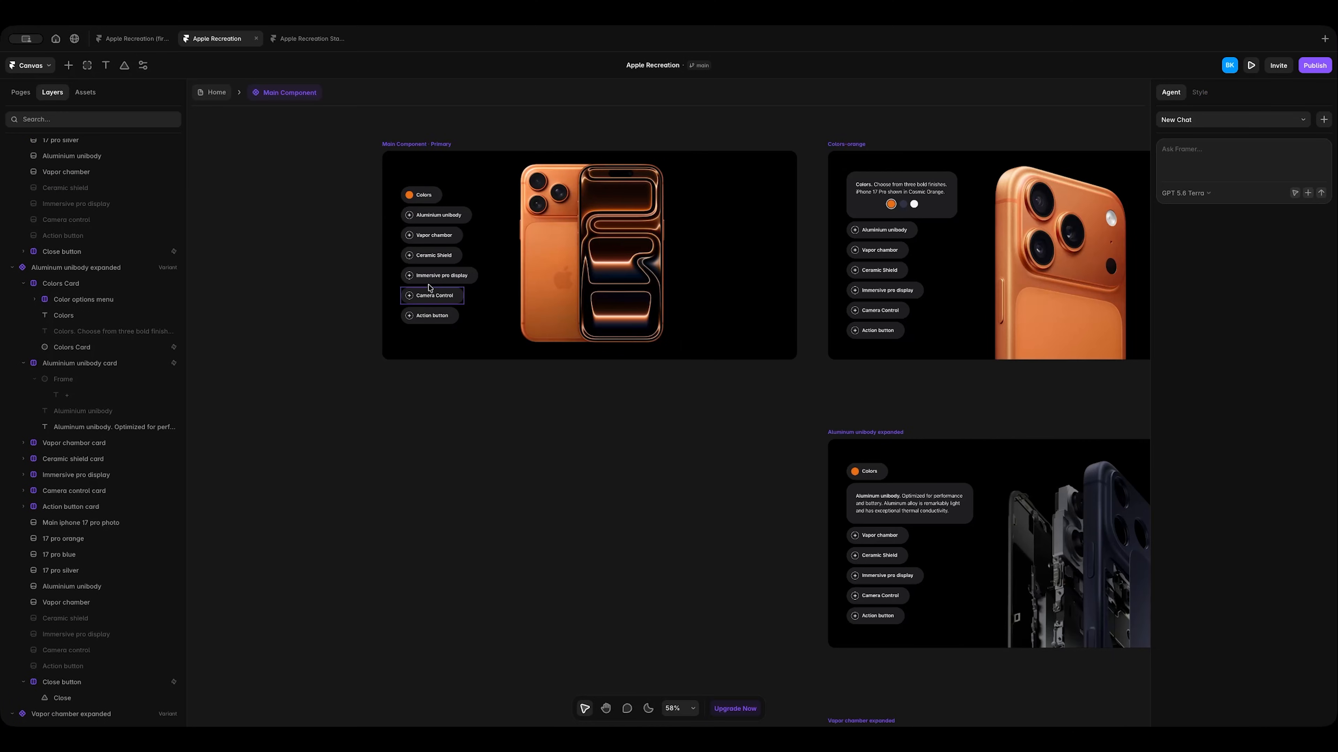
{"action": "left_click", "coordinate": [432, 232]}
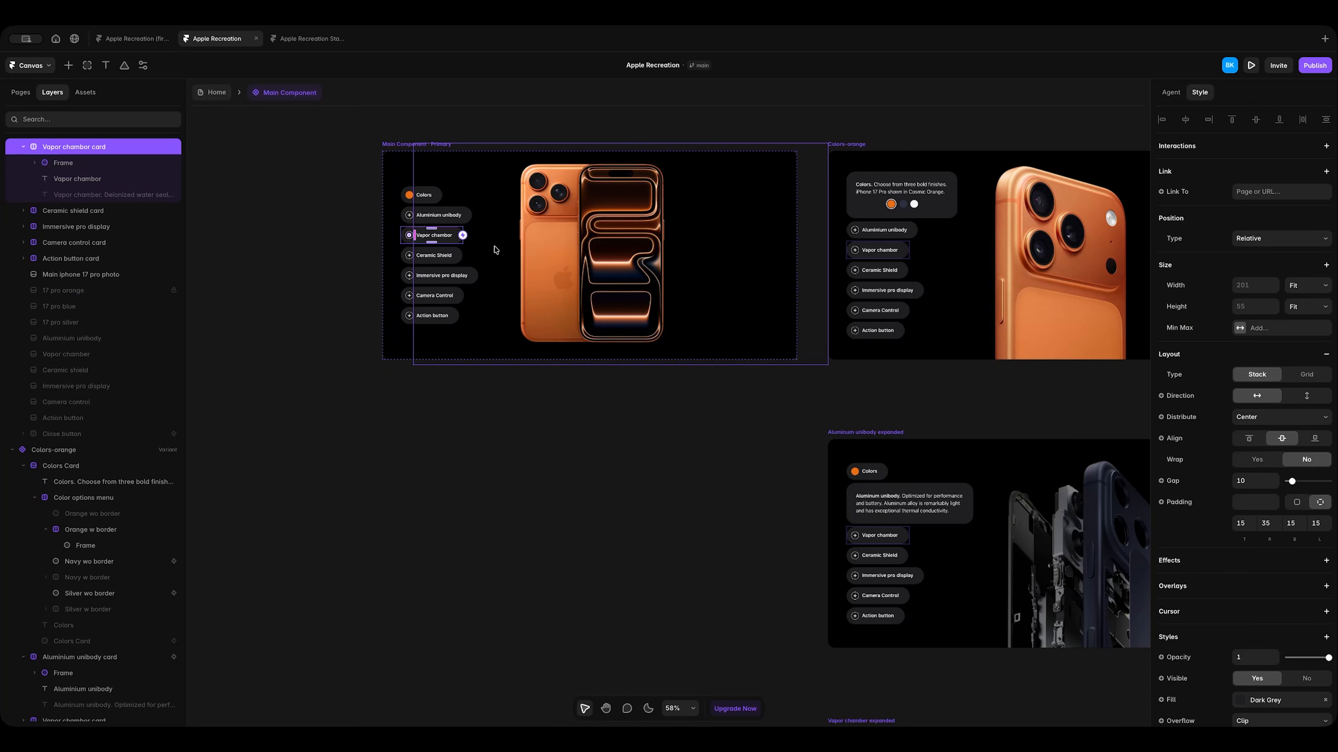
{"action": "left_click", "coordinate": [1275, 149]}
{"action": "left_click", "coordinate": [1254, 165]}
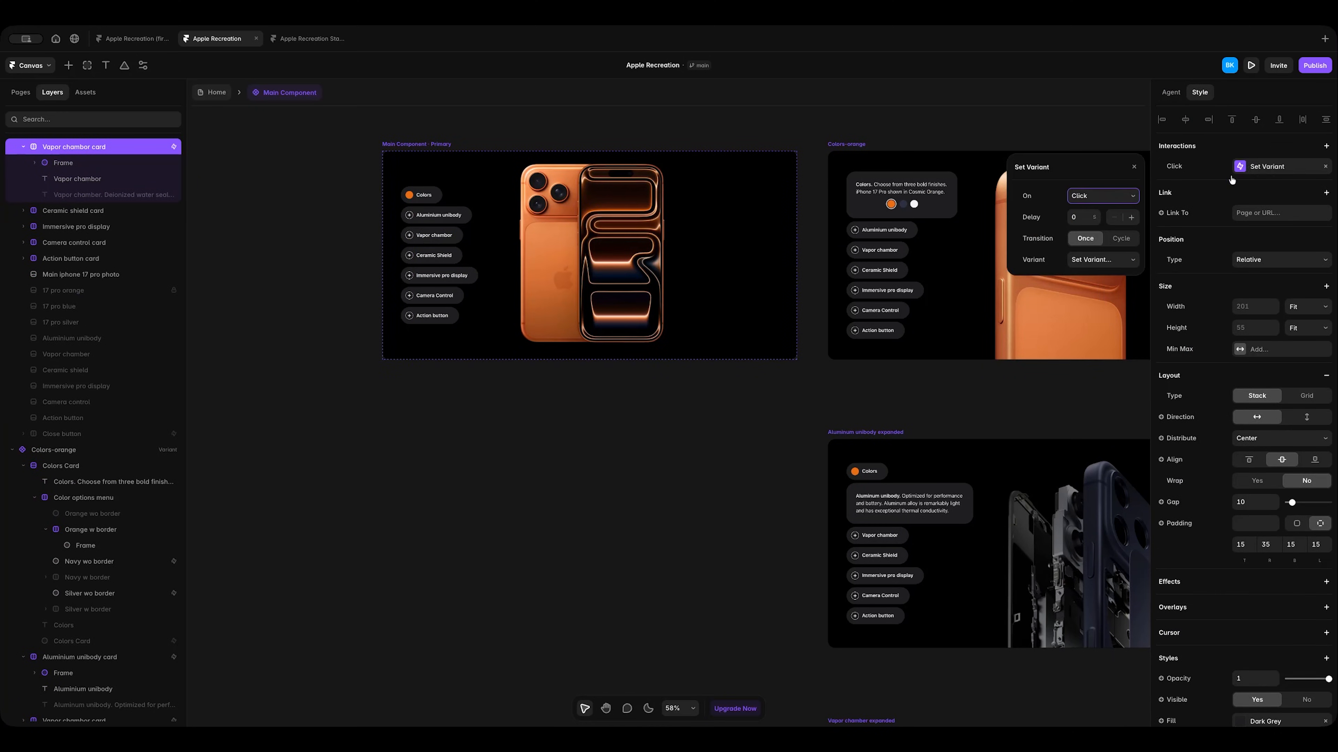
{"action": "left_click", "coordinate": [1091, 262]}
{"action": "left_click", "coordinate": [1098, 340]}
Make the Close button visible in the Vapor chamber expanded variant.
{"action": "scroll", "coordinate": [770, 498], "scroll_direction": "right", "scroll_amount": 6}
{"action": "left_click", "coordinate": [898, 348]}
{"action": "scroll", "coordinate": [931, 558], "scroll_direction": "down", "scroll_amount": 8}
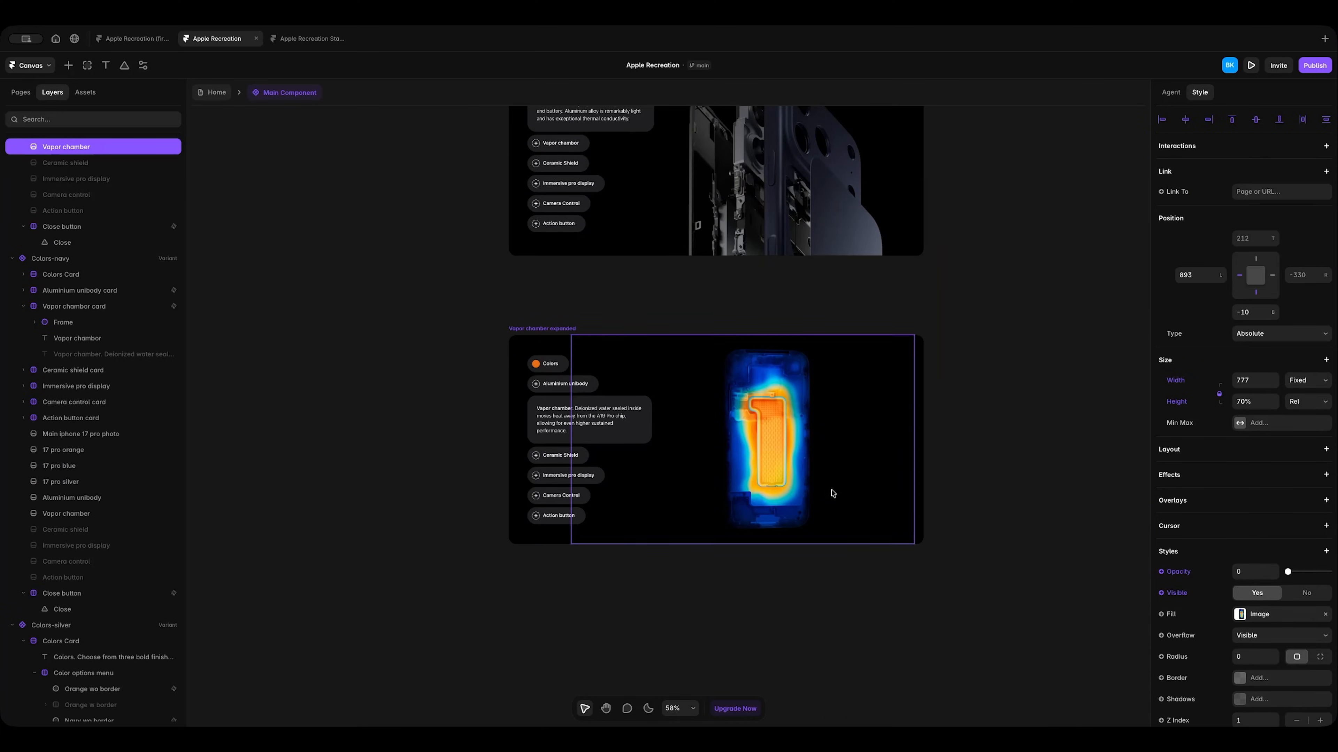
{"action": "left_click", "coordinate": [541, 328]}
{"action": "scroll", "coordinate": [382, 322], "scroll_direction": "right", "scroll_amount": 3}
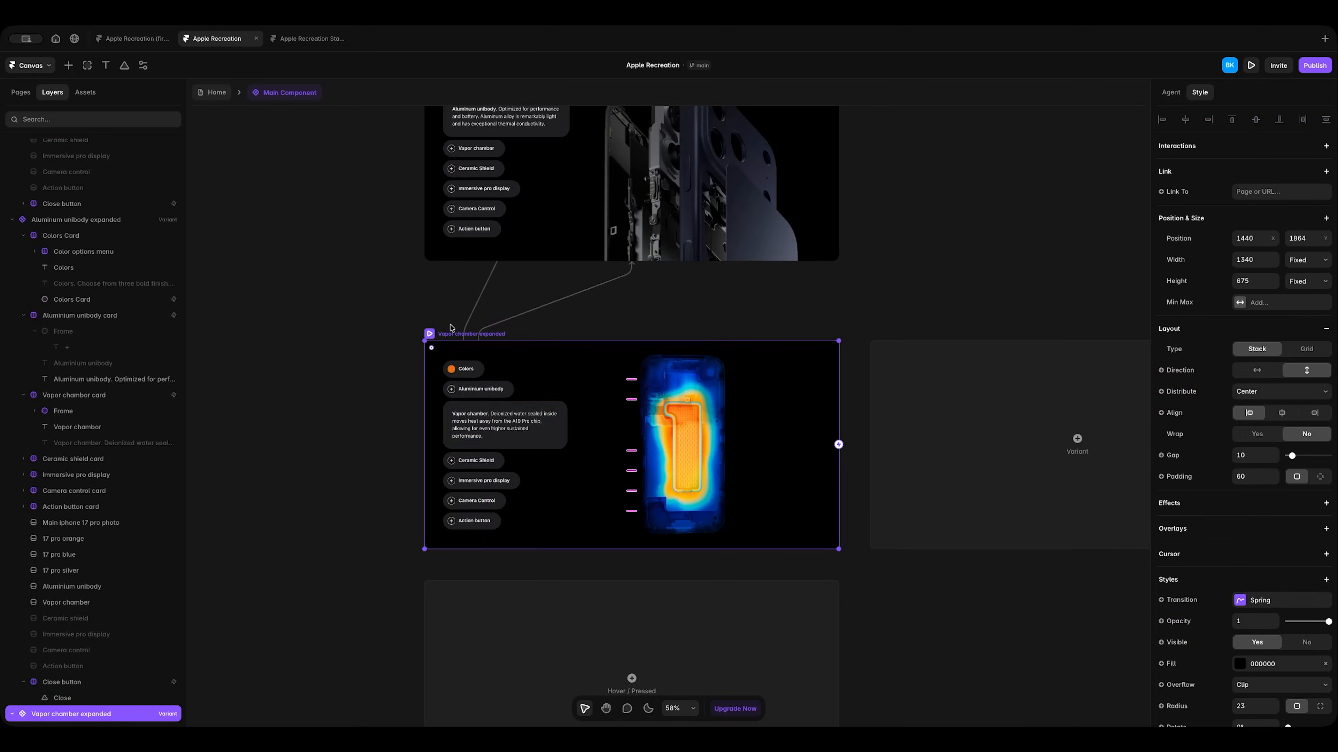
{"action": "scroll", "coordinate": [67, 696], "scroll_direction": "down", "scroll_amount": 7}
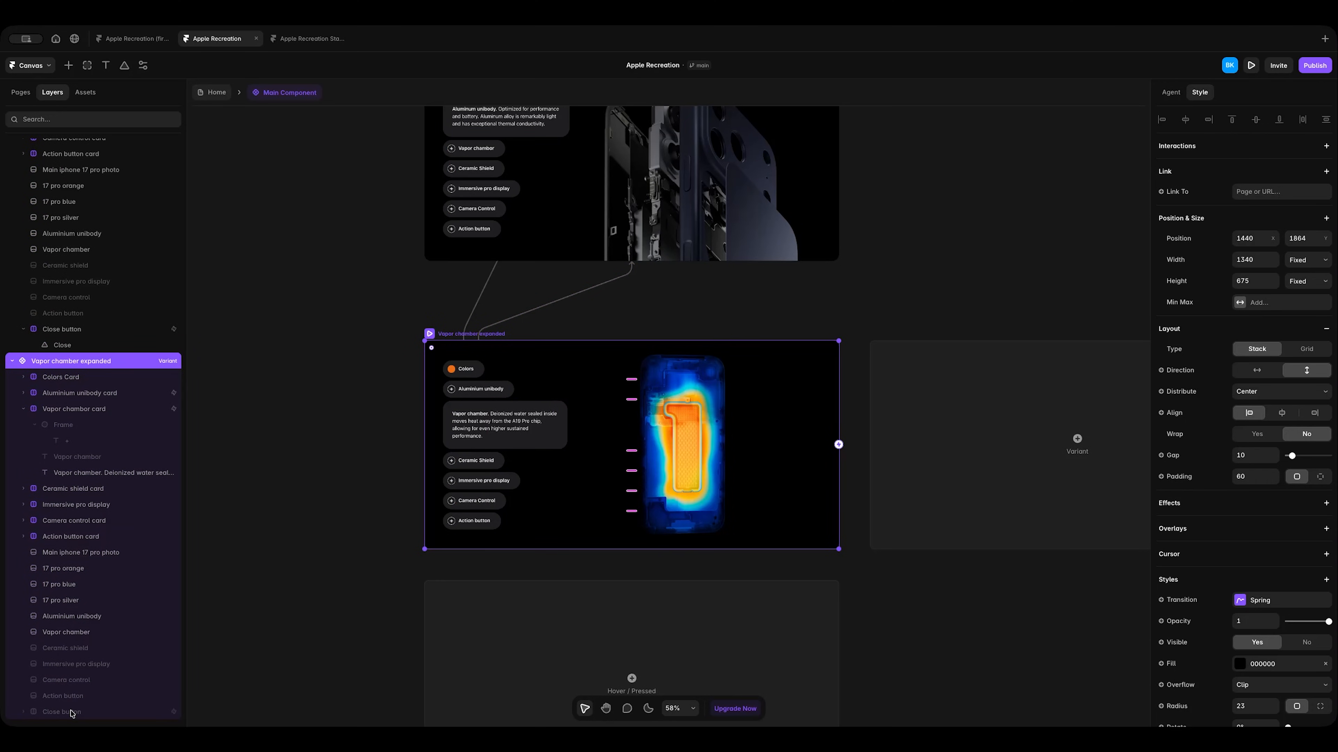
{"action": "left_click", "coordinate": [73, 712]}
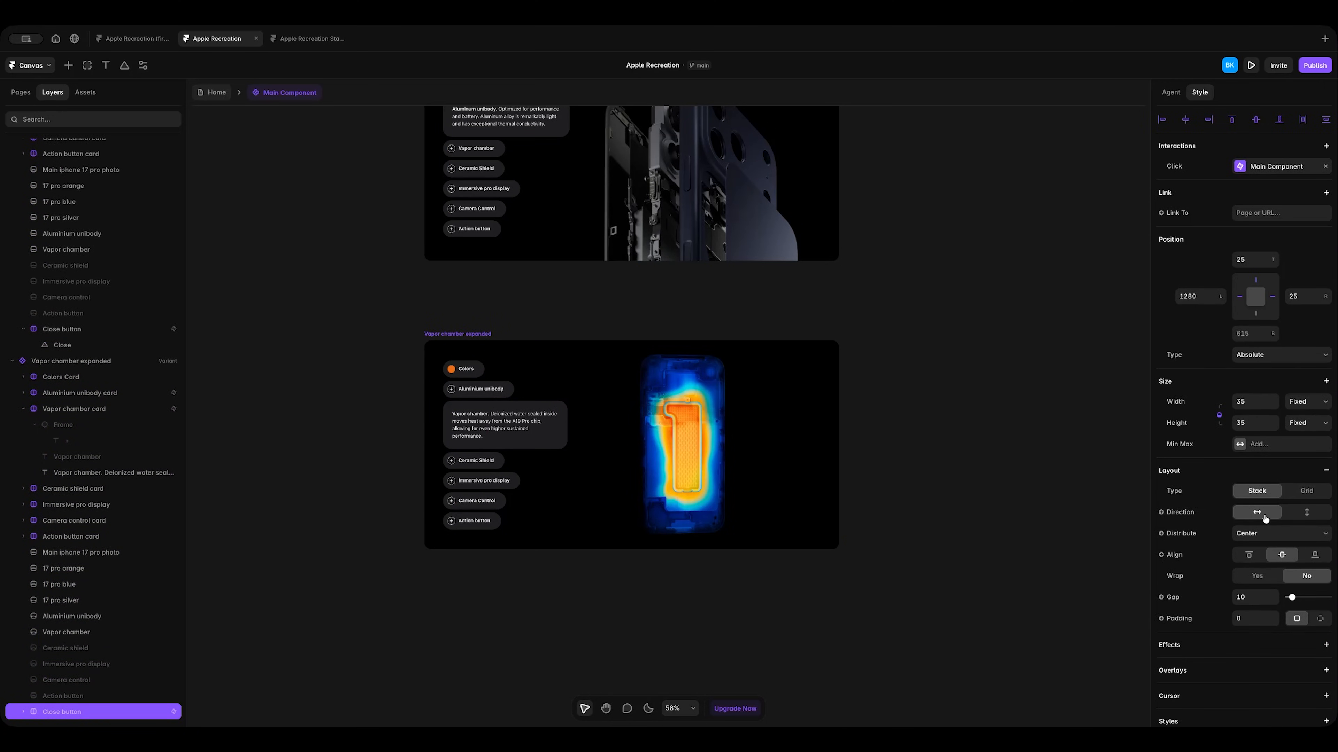
{"action": "scroll", "coordinate": [1264, 519], "scroll_direction": "down", "scroll_amount": 7}
{"action": "left_click", "coordinate": [1258, 411]}
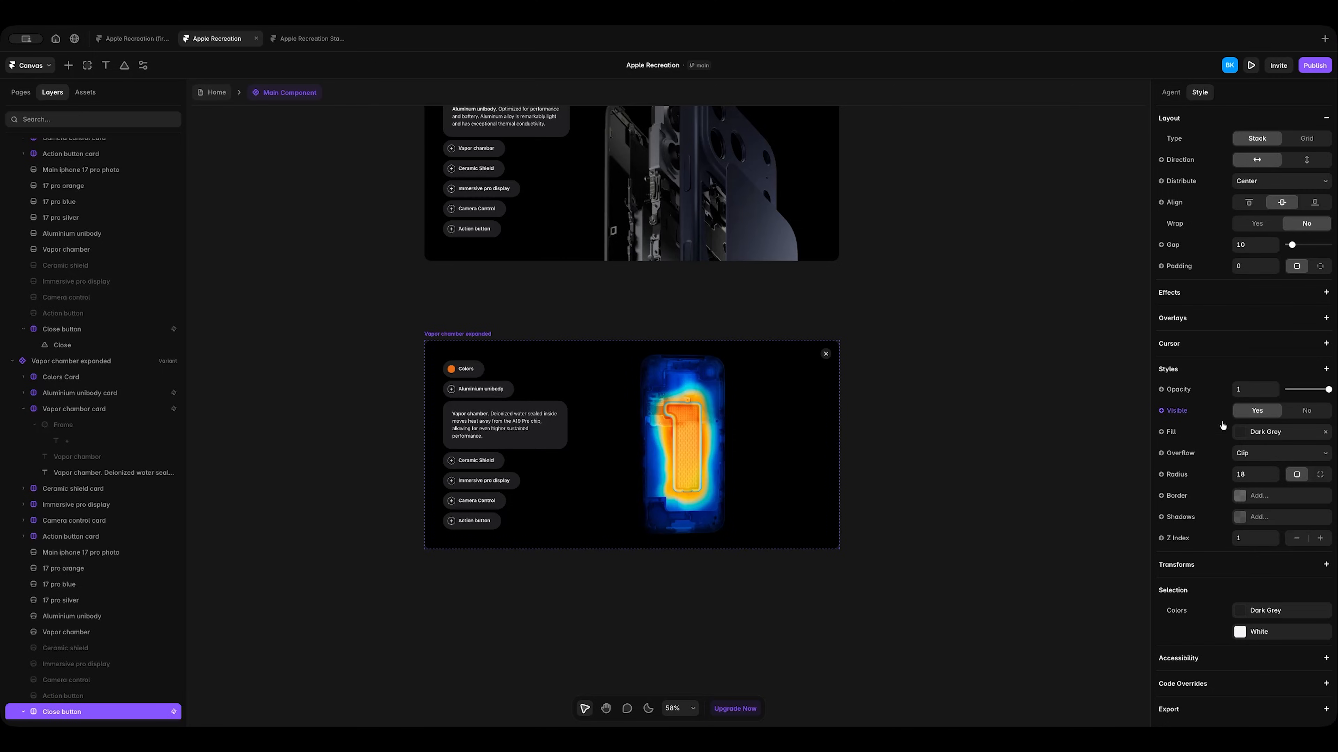
{"action": "left_click", "coordinate": [895, 443]}
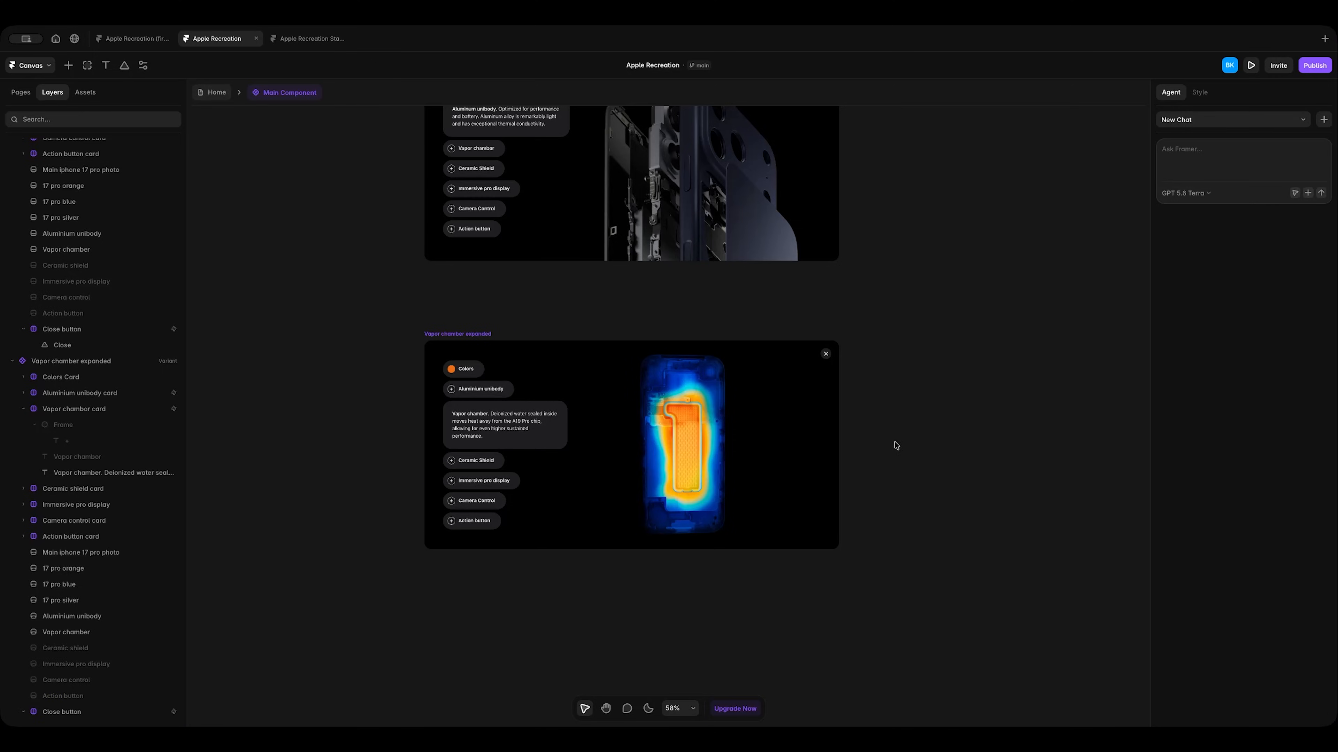
Preview the Vapor chamber expanded variant and test its close button.
{"action": "left_click", "coordinate": [470, 335]}
{"action": "left_click", "coordinate": [1251, 66]}
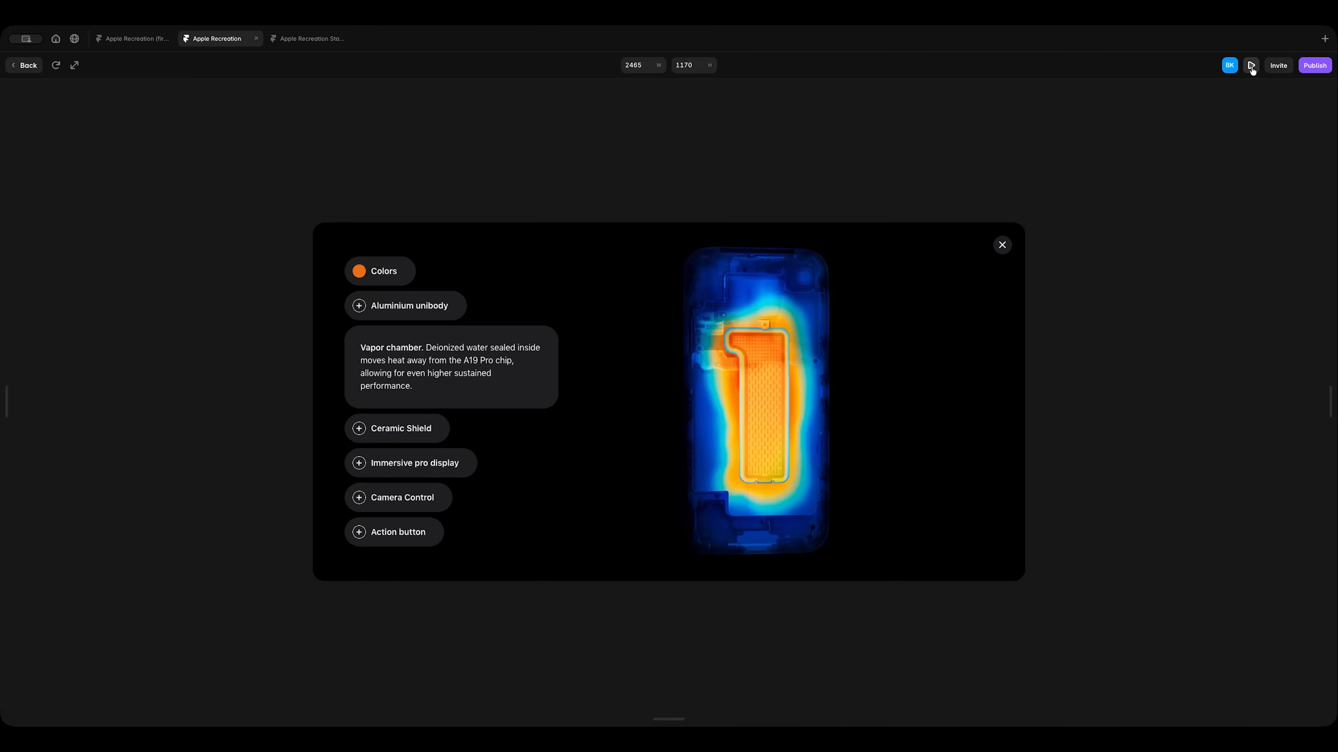
{"action": "left_click", "coordinate": [1003, 246]}
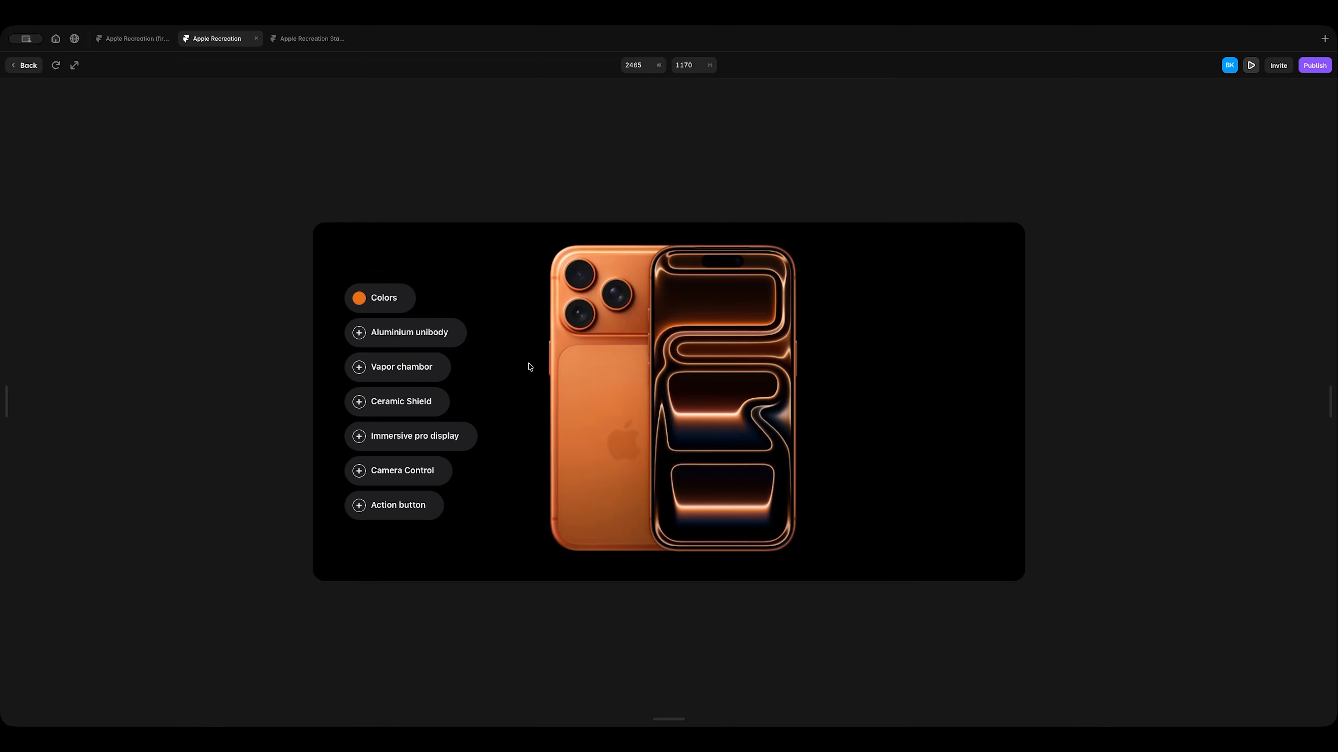
Test switching between the Vapor chamber, Aluminium unibody and Colors cards in the preview, including the color swatches and close button.
{"action": "left_click", "coordinate": [395, 367]}
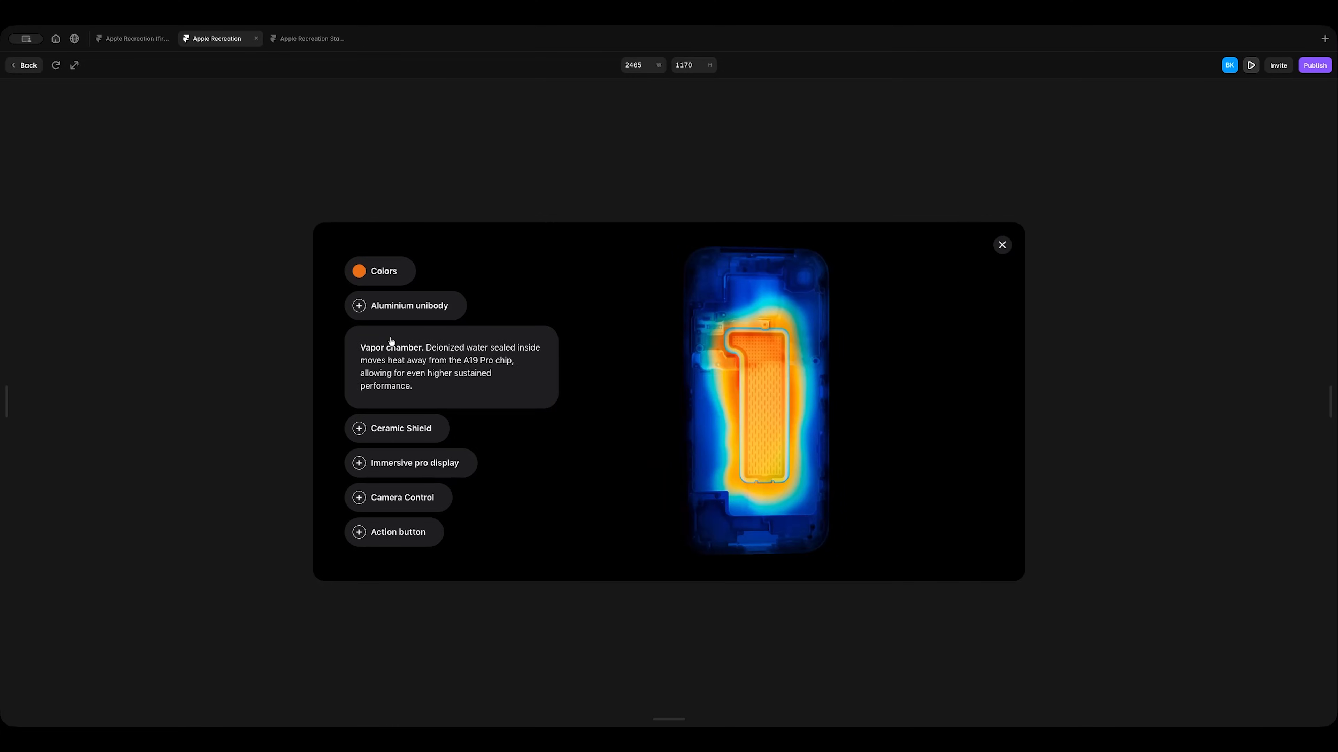
{"action": "left_click", "coordinate": [391, 310]}
{"action": "left_click", "coordinate": [398, 382]}
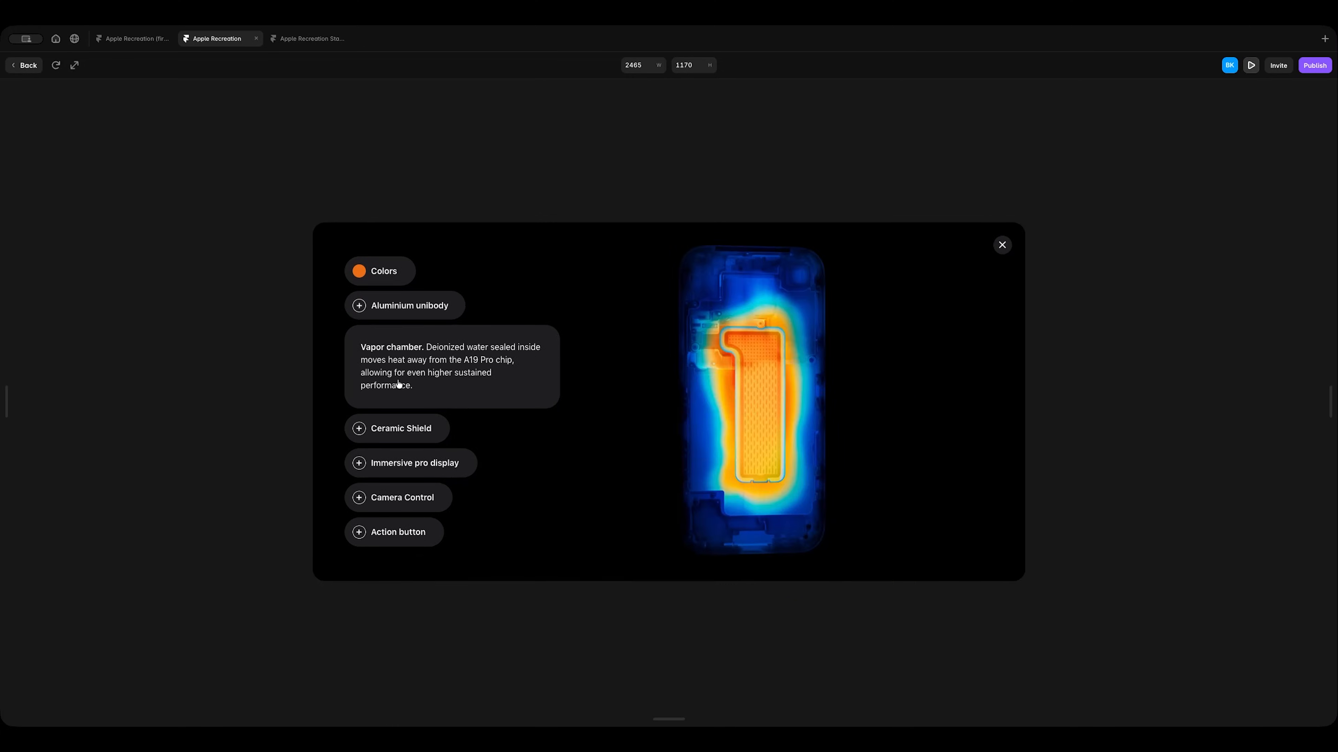
{"action": "left_click", "coordinate": [391, 306]}
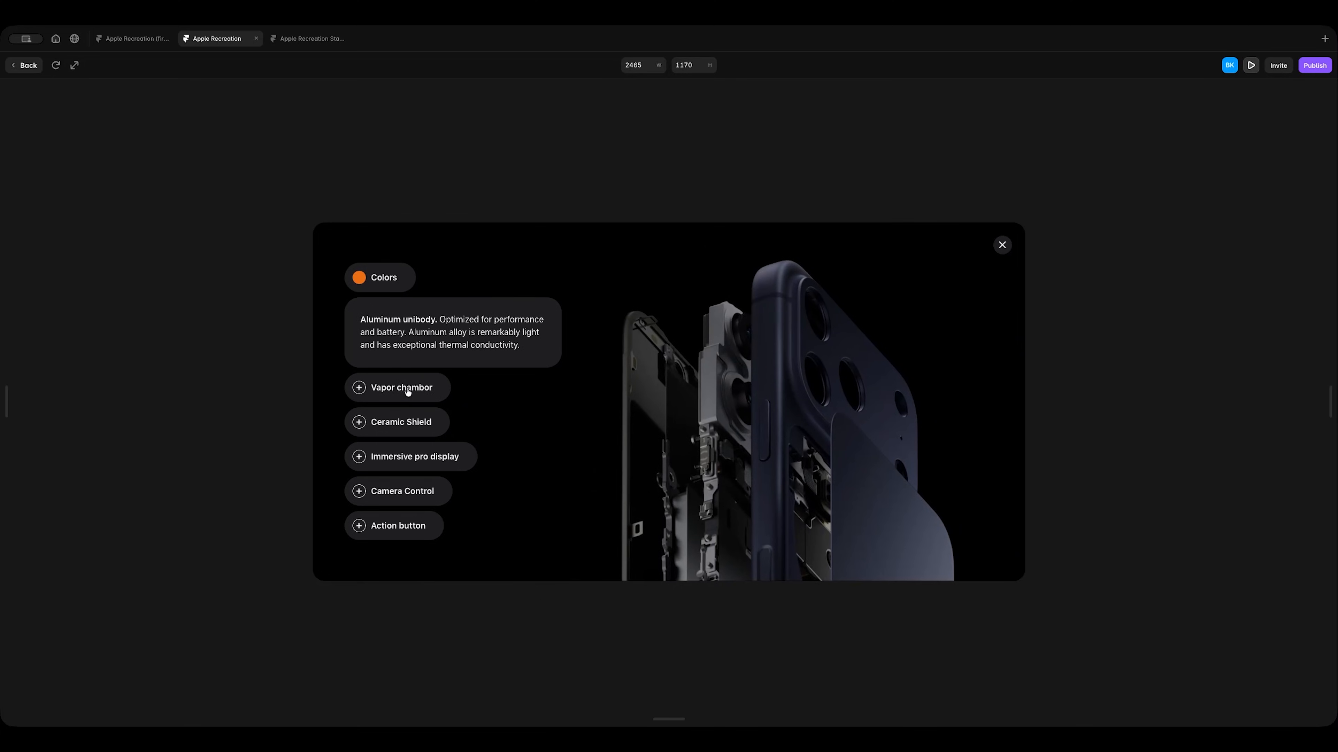
{"action": "left_click", "coordinate": [408, 390]}
{"action": "left_click", "coordinate": [374, 269]}
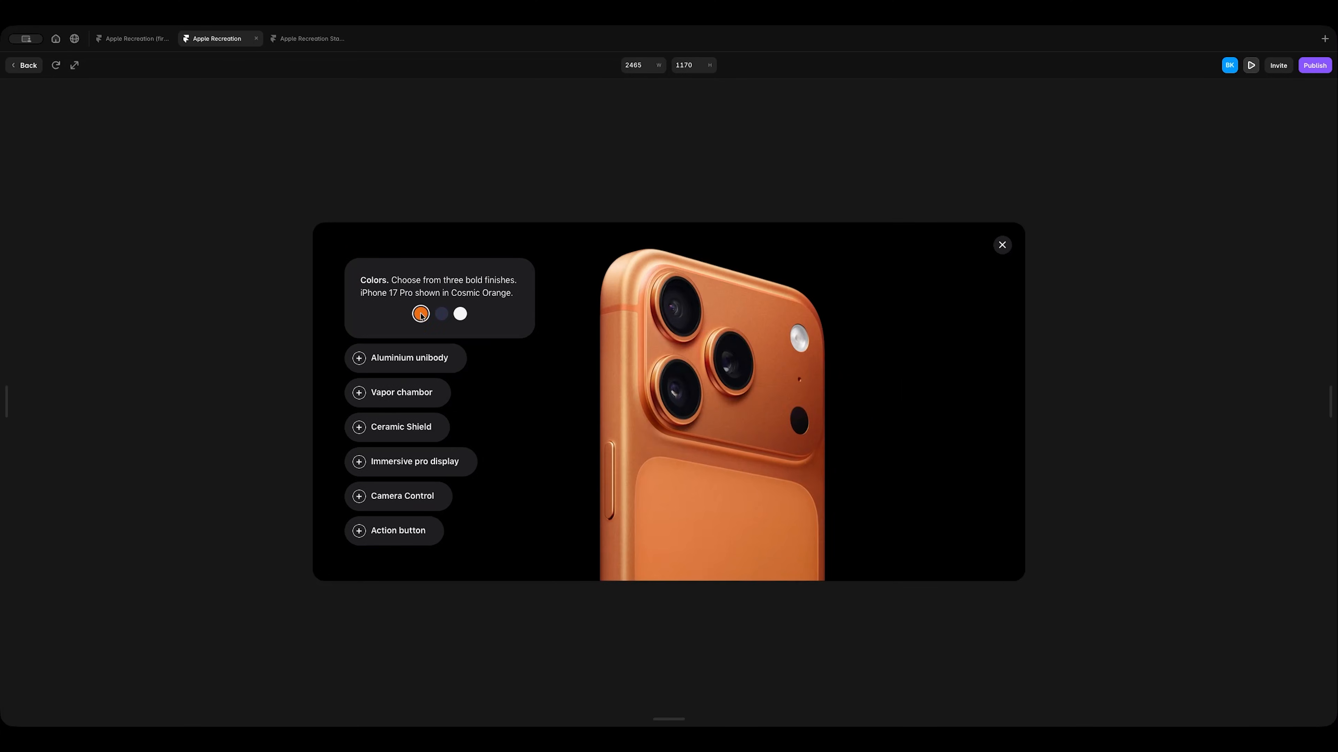
{"action": "left_click", "coordinate": [440, 315]}
{"action": "left_click", "coordinate": [460, 314]}
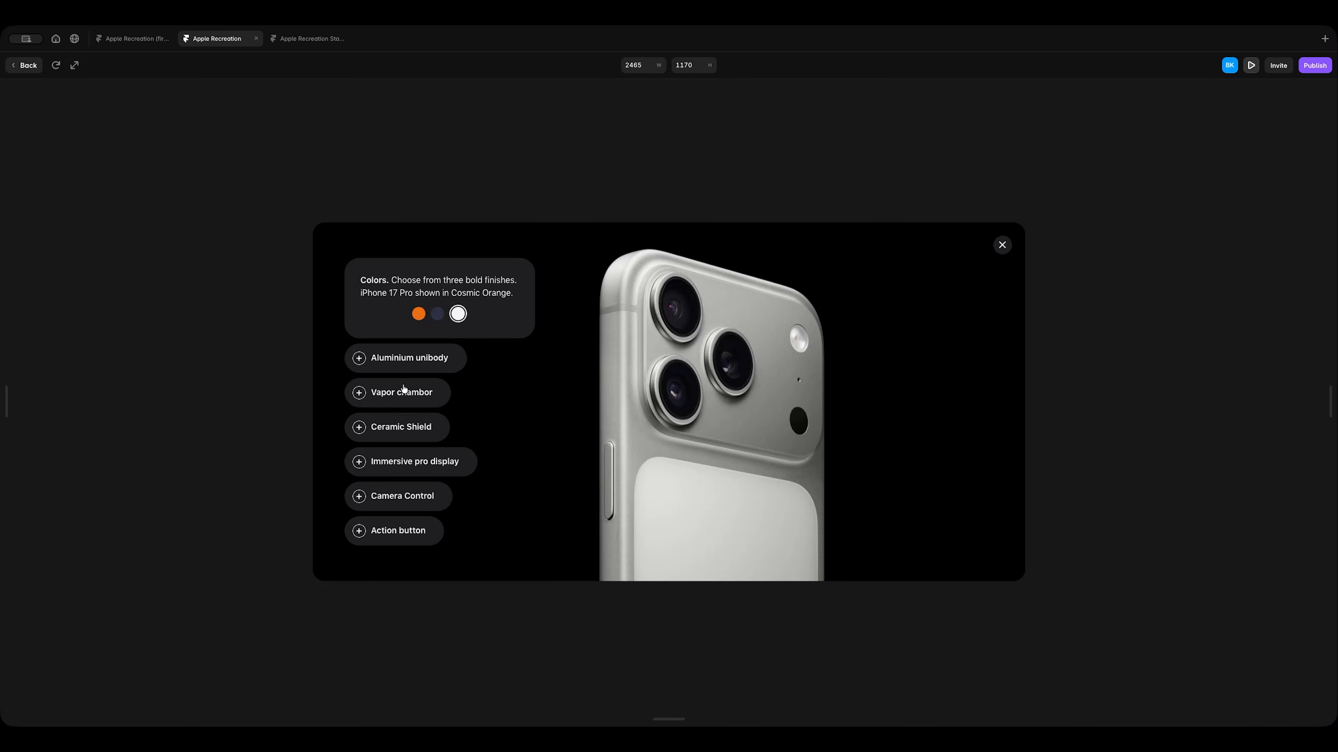
{"action": "left_click", "coordinate": [391, 395]}
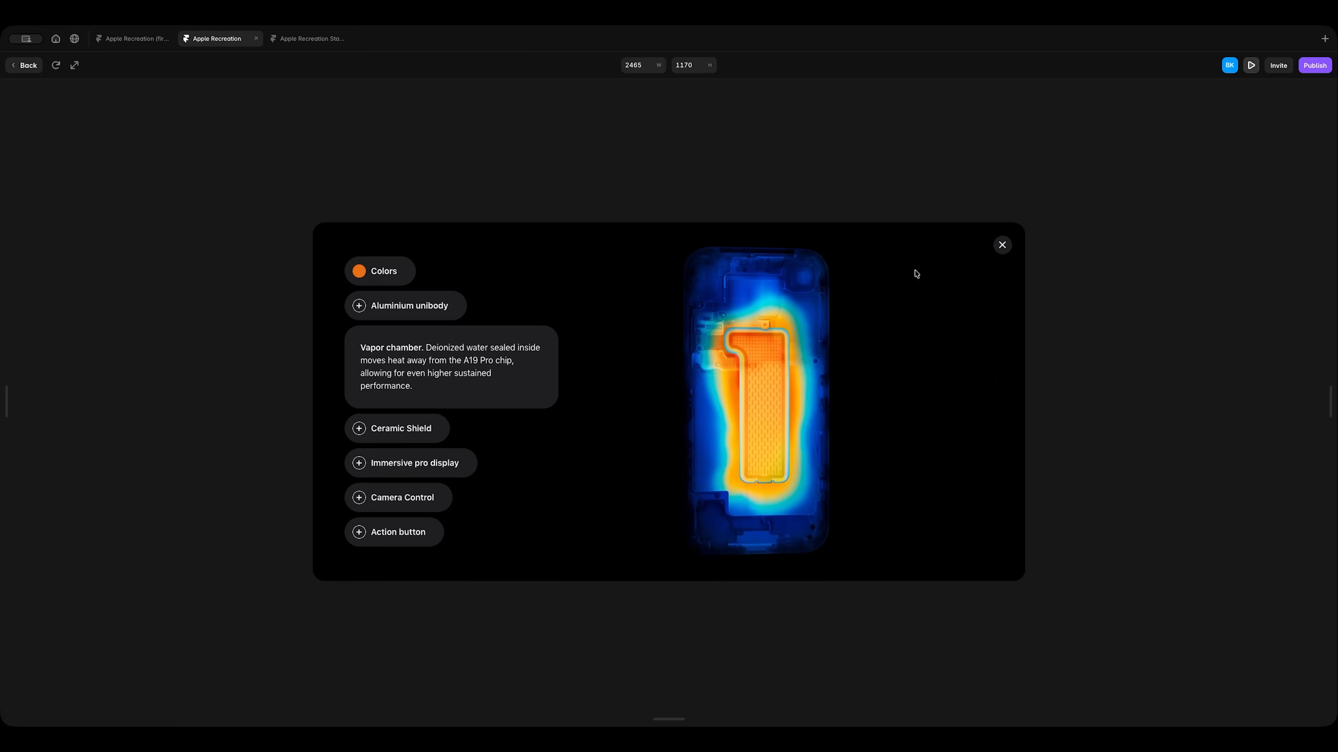
{"action": "left_click", "coordinate": [1001, 246]}
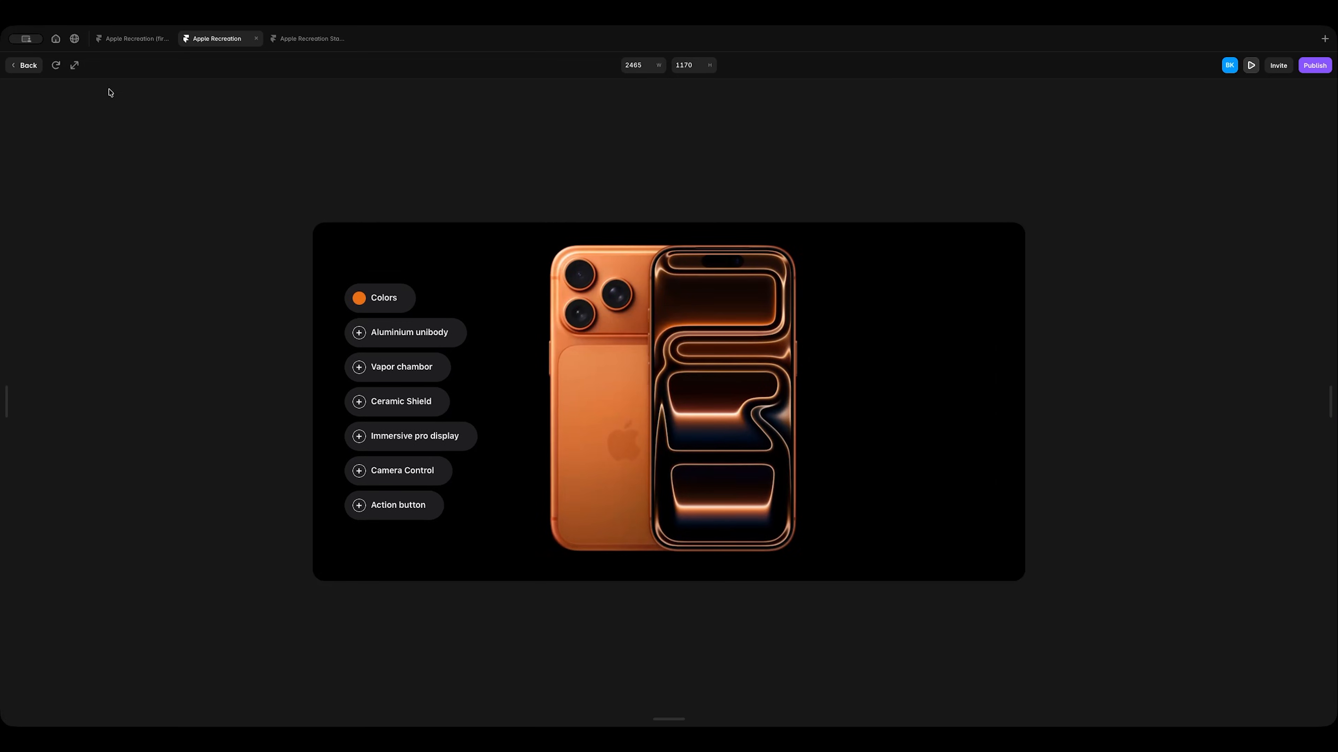
{"action": "left_click", "coordinate": [25, 67]}
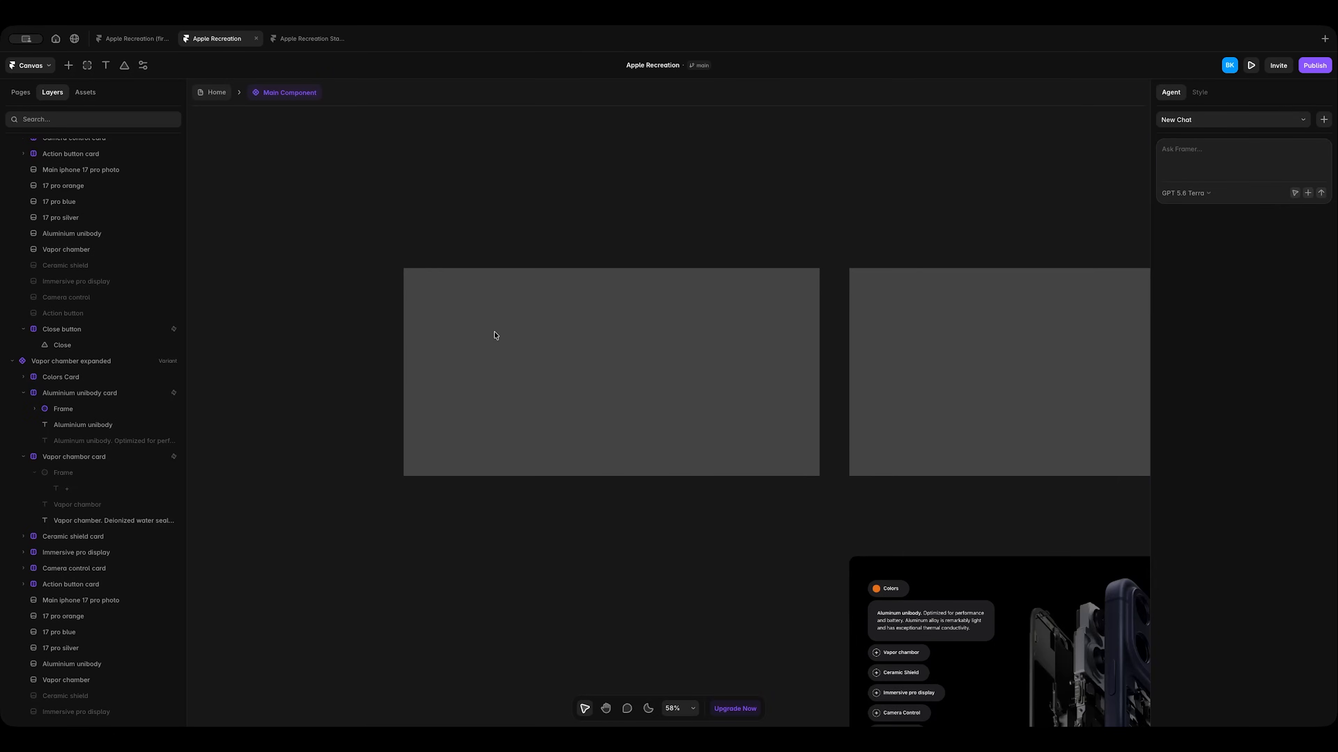
Set the Main Component primary variant's Spring transition time to 0.6 s.
{"action": "left_click", "coordinate": [429, 282]}
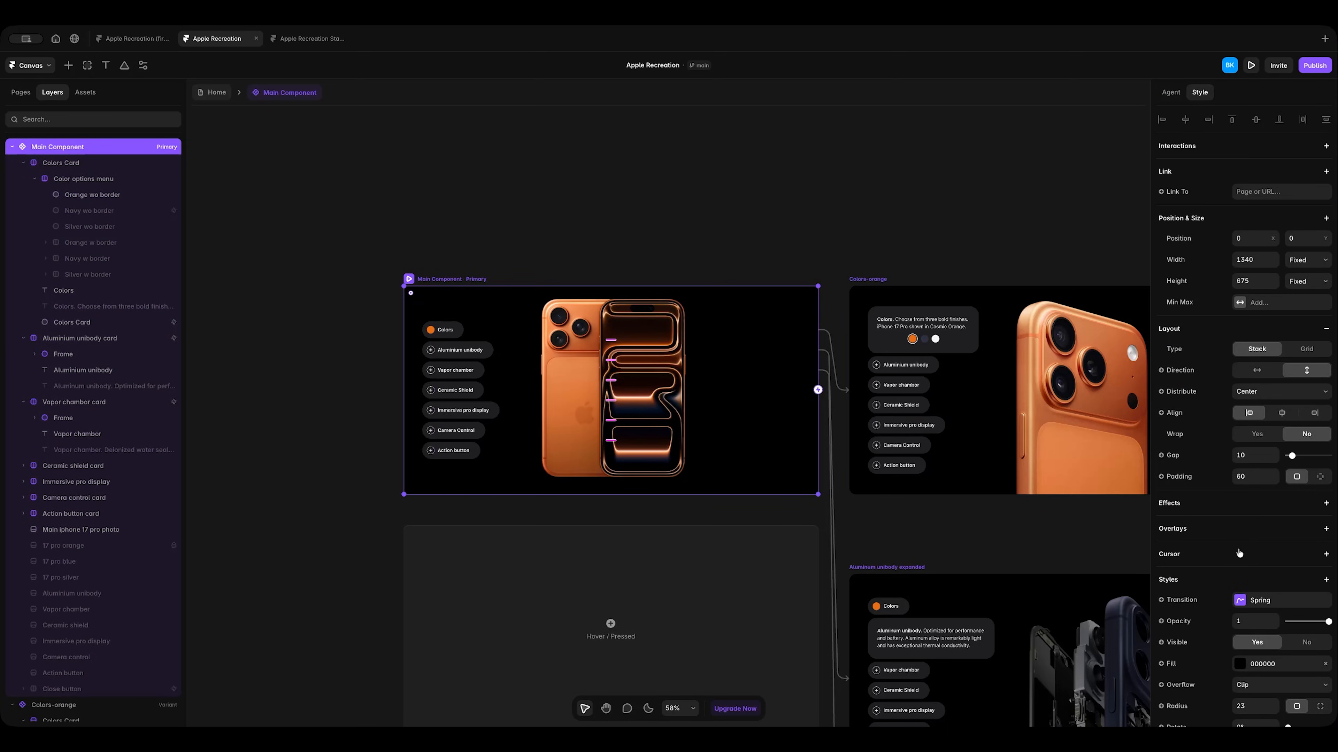
{"action": "scroll", "coordinate": [1239, 552], "scroll_direction": "down", "scroll_amount": 4}
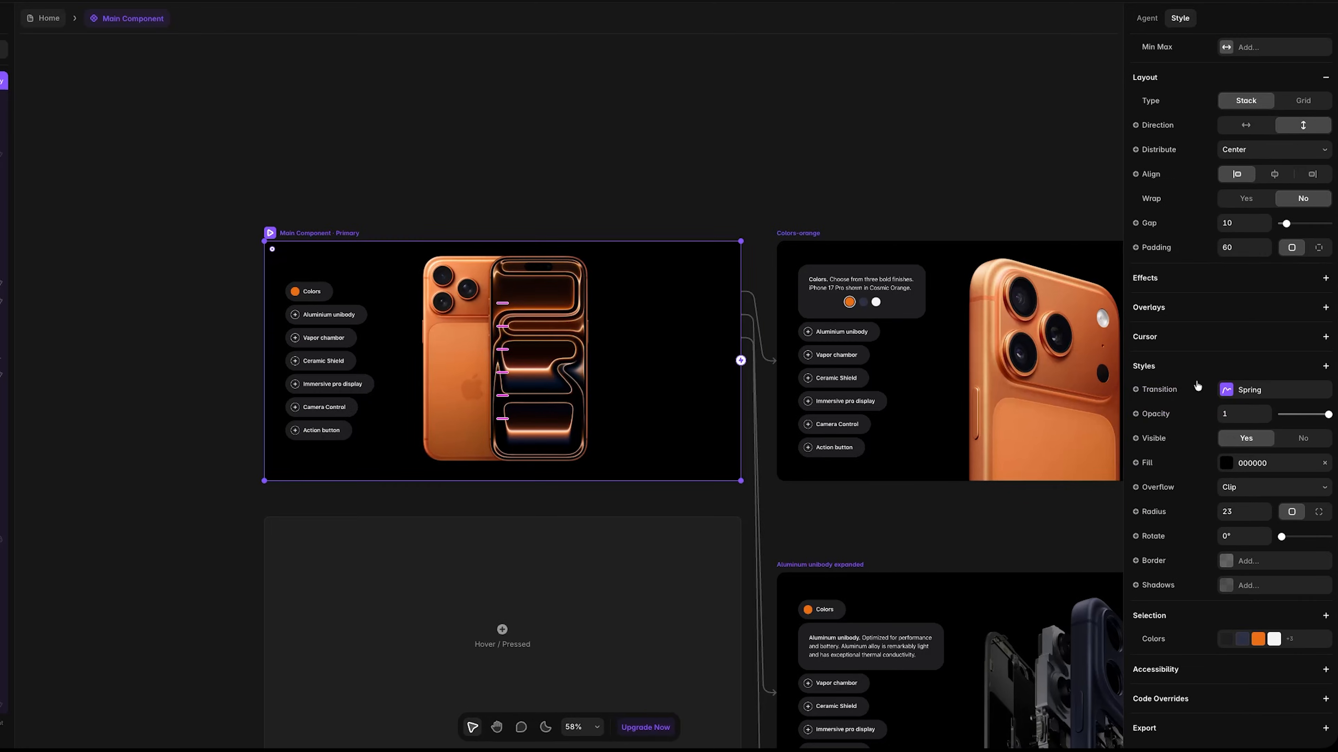
{"action": "left_click", "coordinate": [1227, 391]}
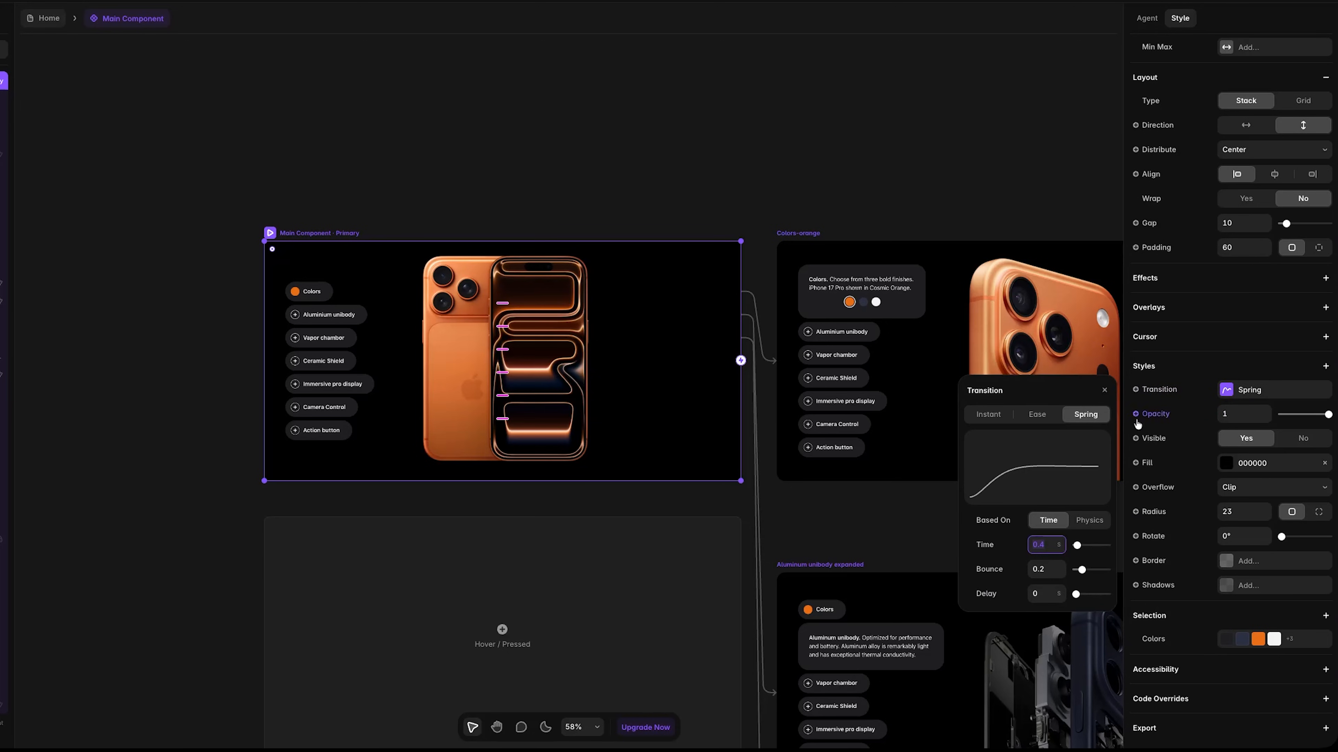
{"action": "left_click", "coordinate": [1058, 543]}
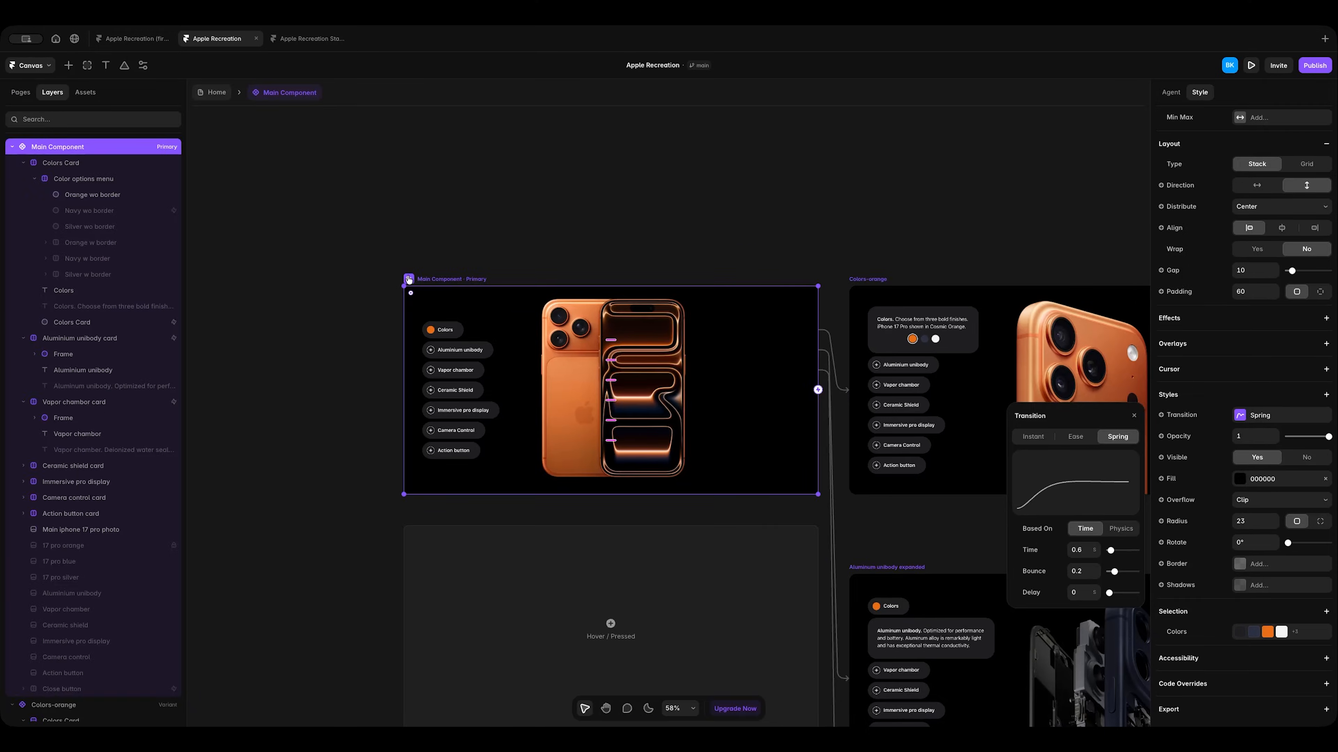
Preview the primary variant and check the transition timing across the Colors, Aluminium unibody and Vapor chamber cards and all three color swatches.
{"action": "left_click", "coordinate": [408, 279]}
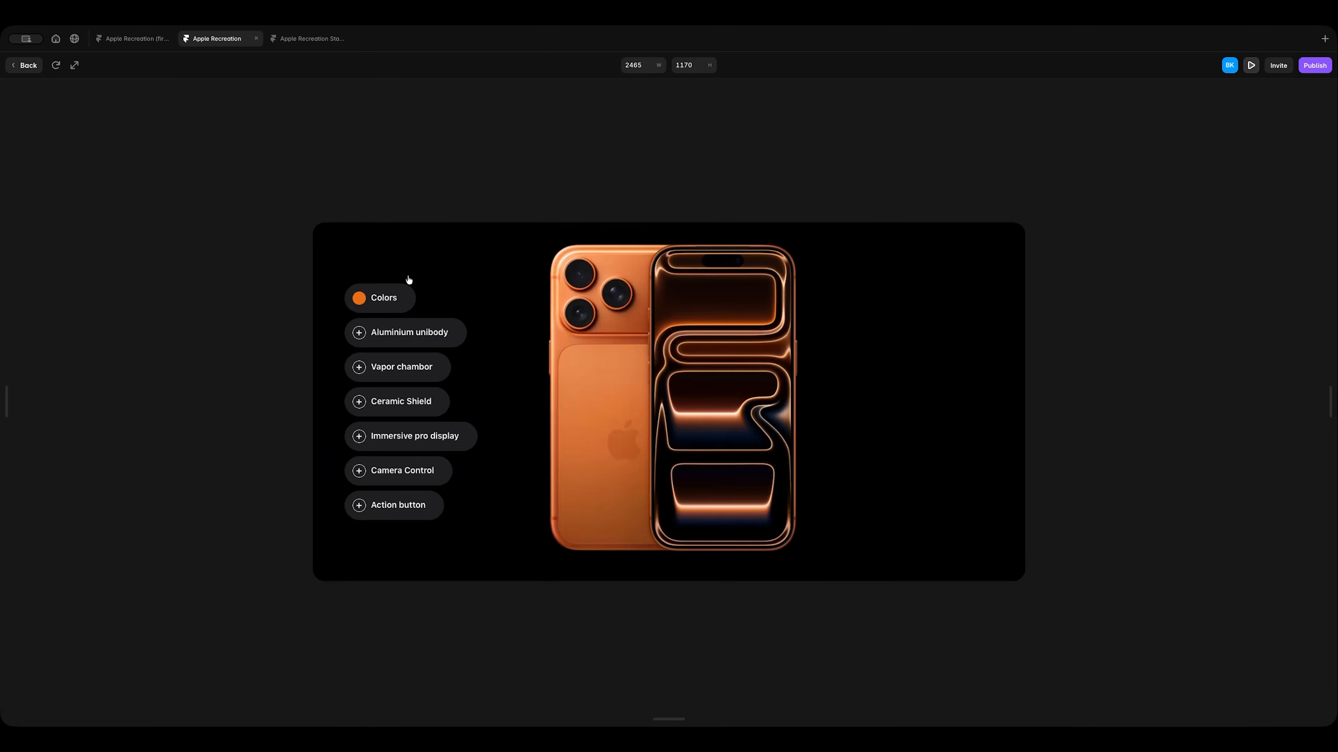
{"action": "left_click", "coordinate": [394, 303]}
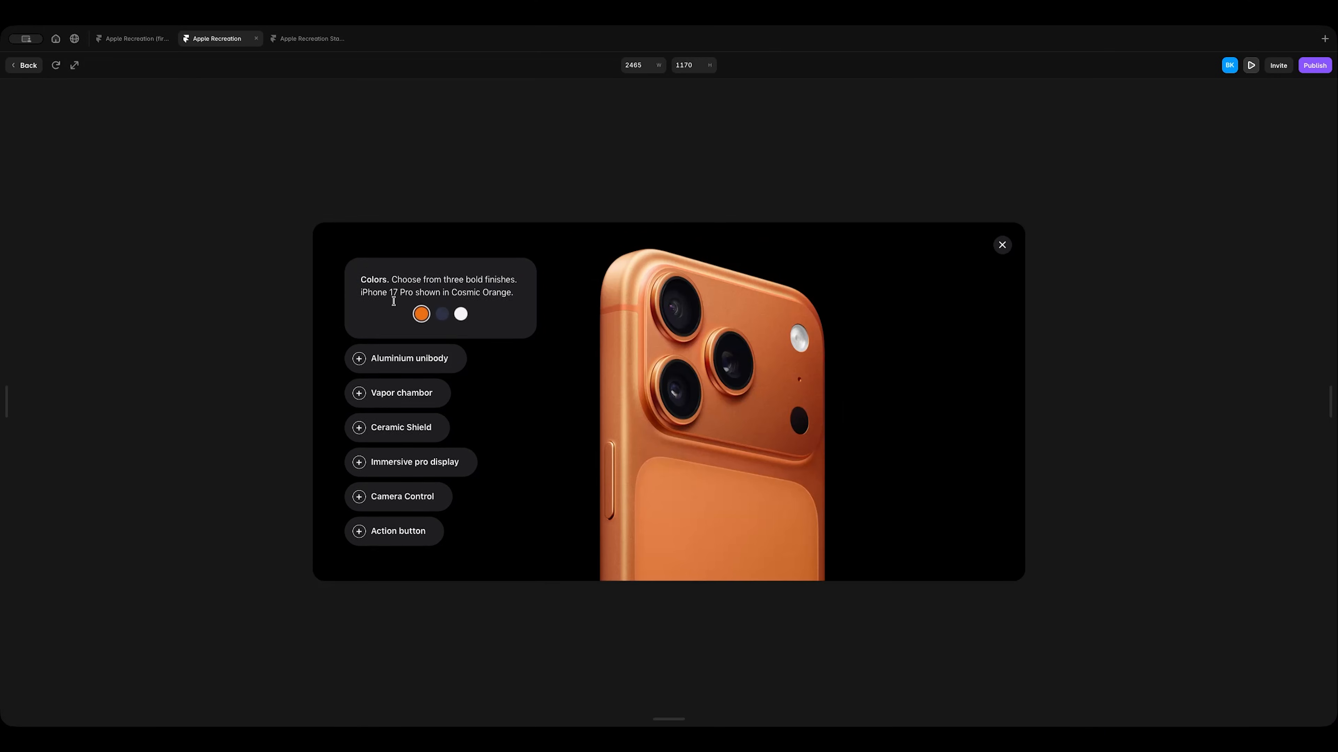
{"action": "left_click", "coordinate": [402, 369]}
{"action": "left_click", "coordinate": [408, 389]}
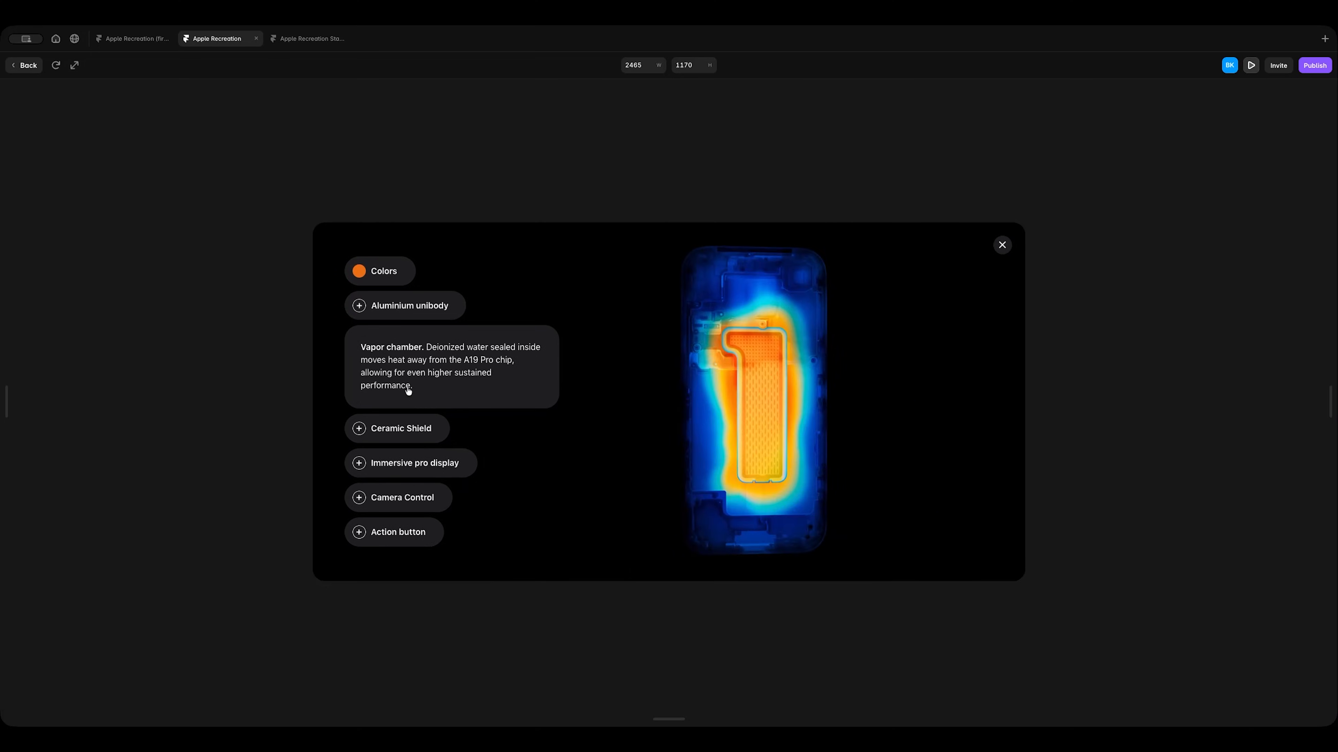
{"action": "left_click", "coordinate": [403, 308]}
{"action": "left_click", "coordinate": [399, 275]}
{"action": "left_click", "coordinate": [440, 315]}
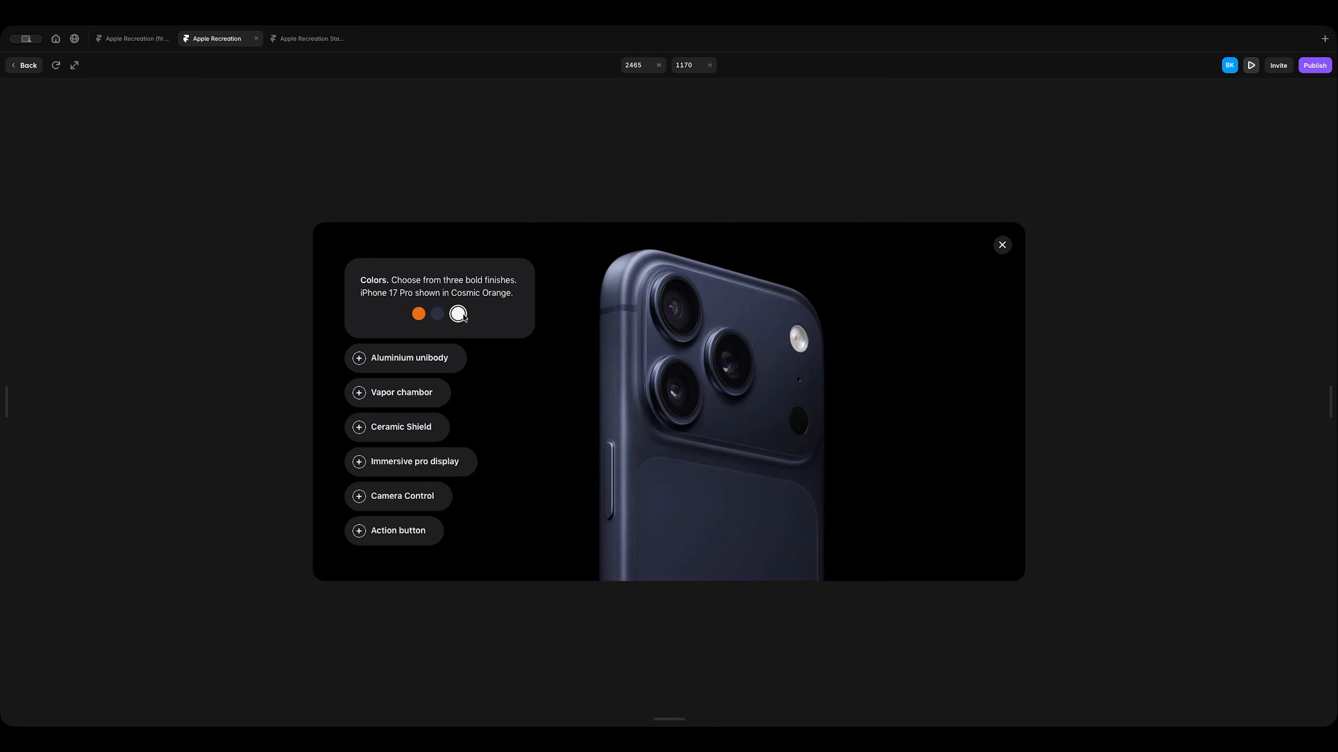
{"action": "left_click", "coordinate": [461, 315]}
{"action": "left_click", "coordinate": [420, 315]}
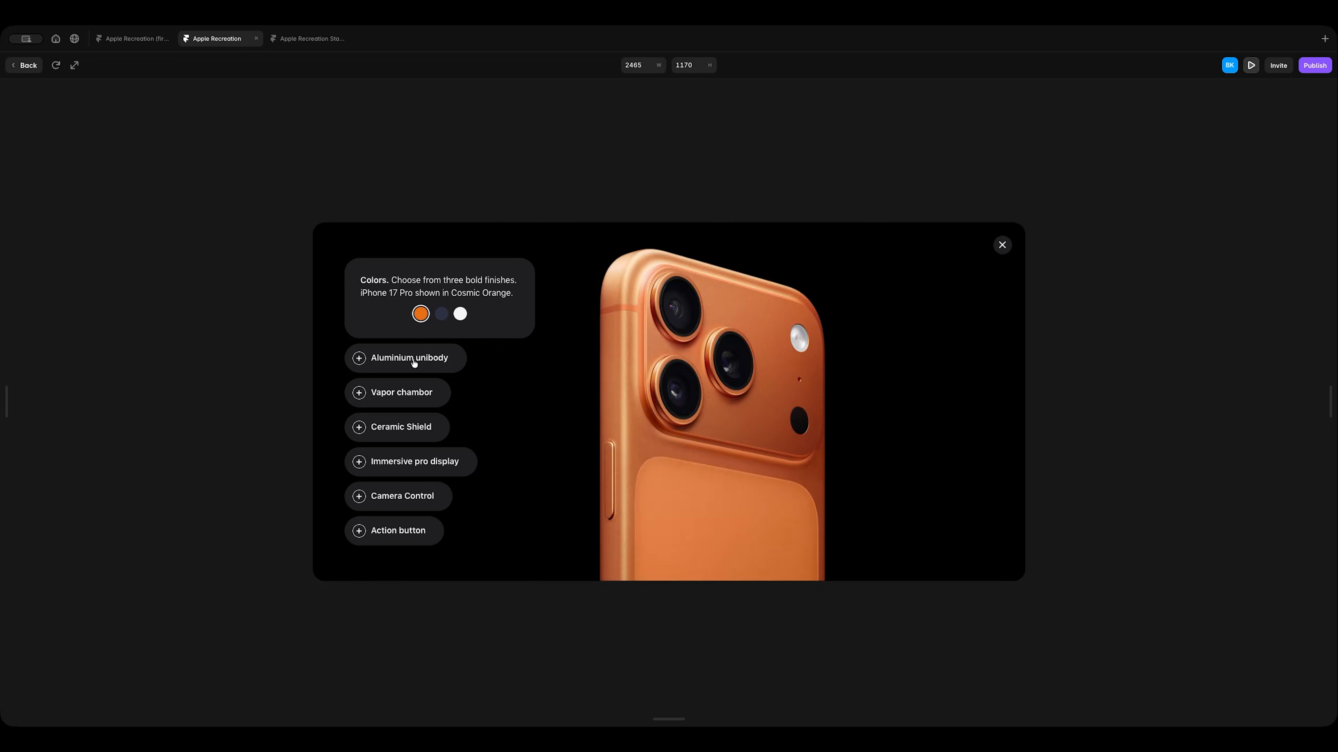
{"action": "left_click", "coordinate": [411, 358]}
{"action": "left_click", "coordinate": [412, 388]}
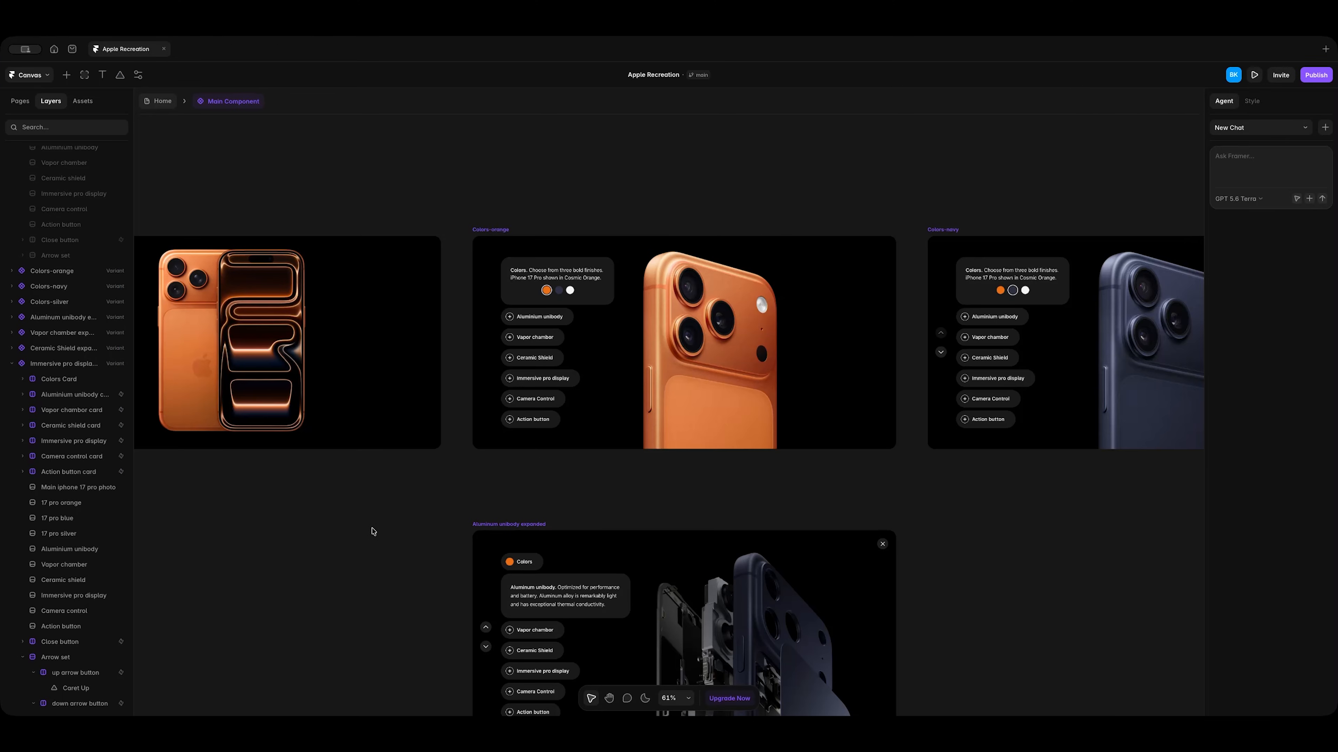
Examine the expanded variants through Action button expanded and inspect the click interactions of the up and down arrow buttons.
{"action": "scroll", "coordinate": [372, 532], "scroll_direction": "down", "scroll_amount": 10}
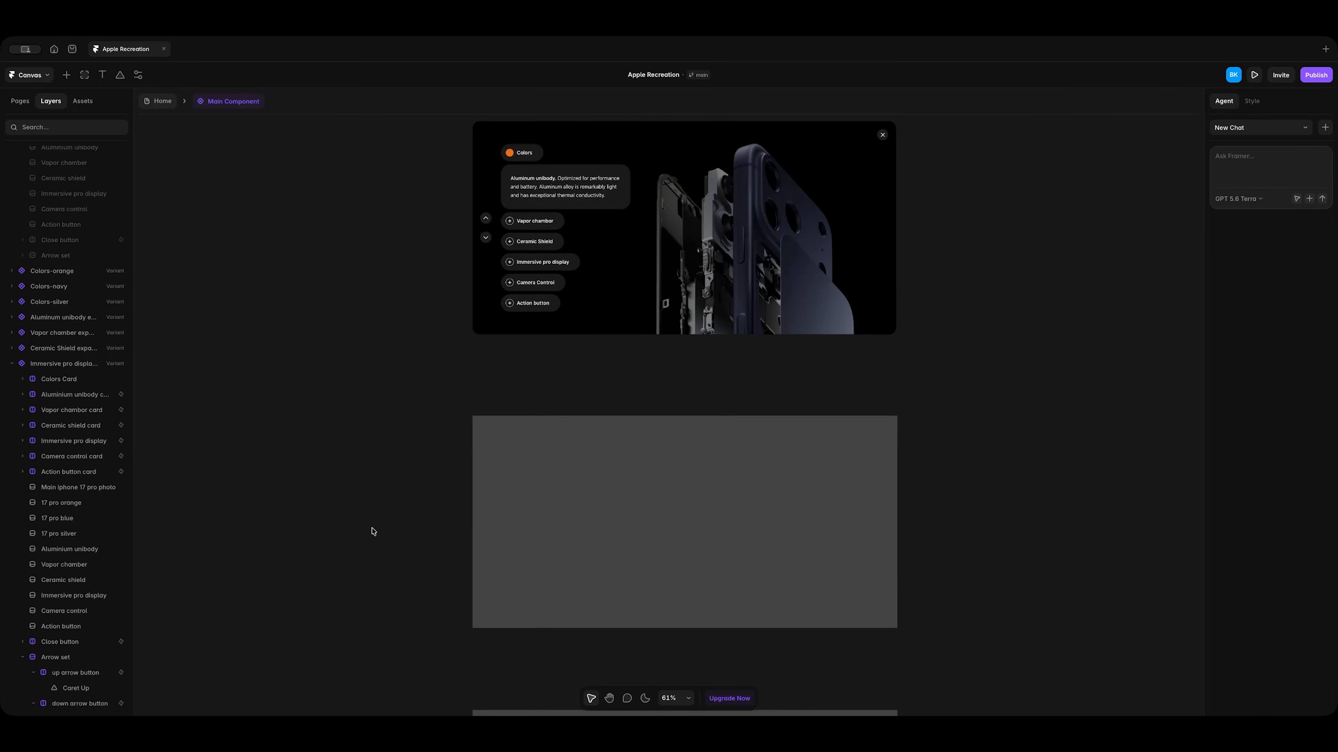
{"action": "scroll", "coordinate": [371, 532], "scroll_direction": "down", "scroll_amount": 14}
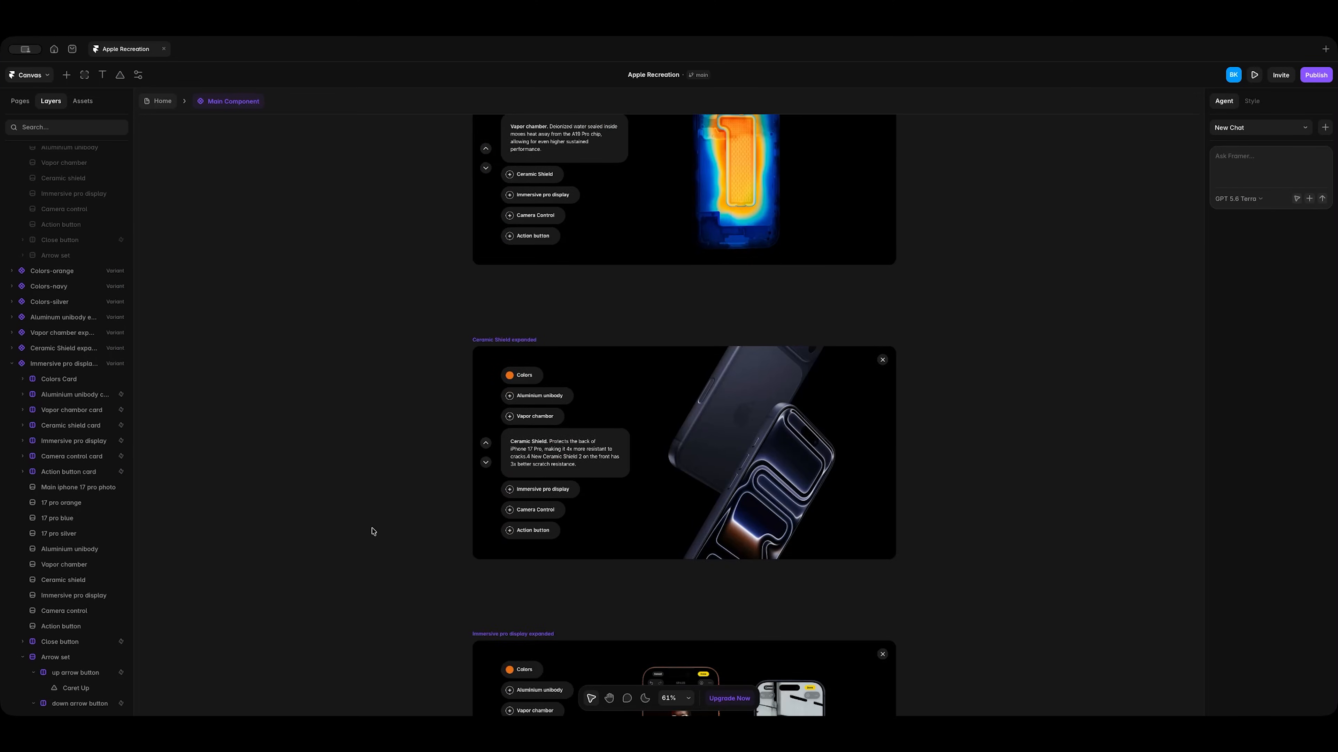
{"action": "scroll", "coordinate": [371, 531], "scroll_direction": "down", "scroll_amount": 14}
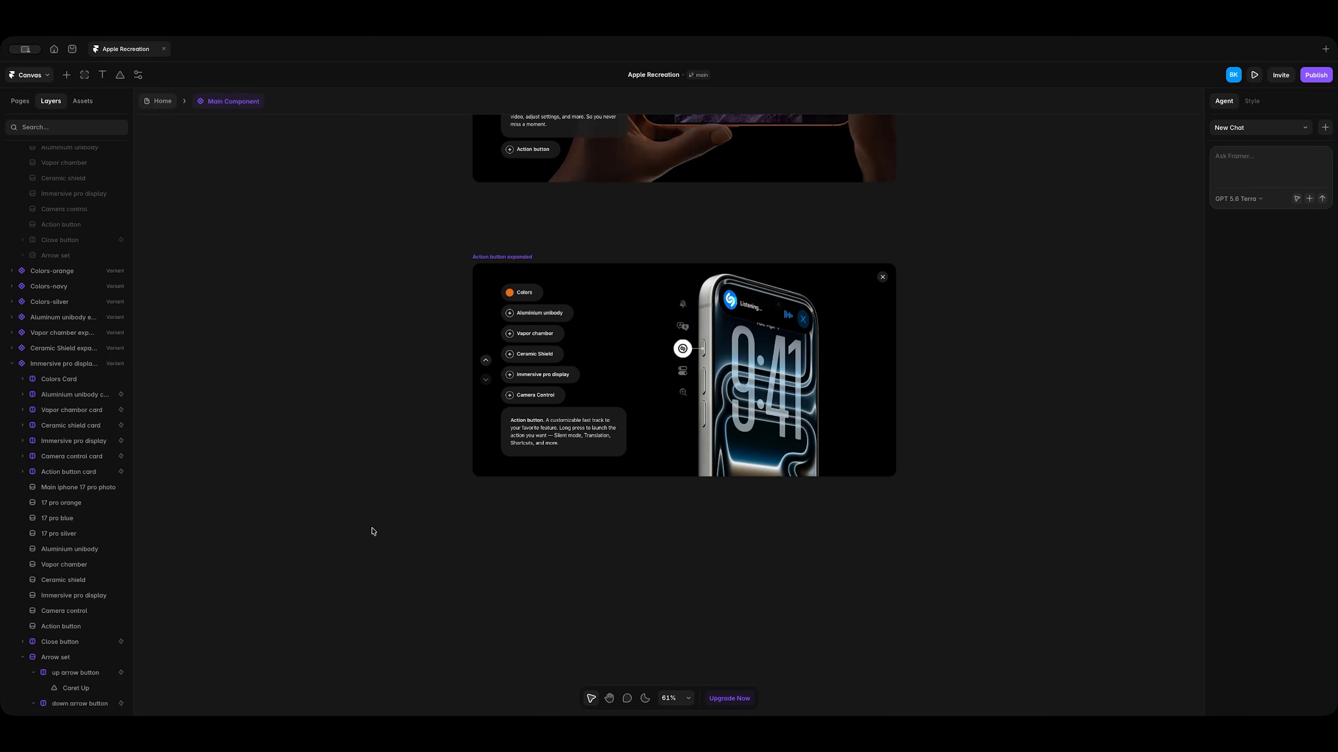
{"action": "scroll", "coordinate": [372, 531], "scroll_direction": "up", "scroll_amount": 4}
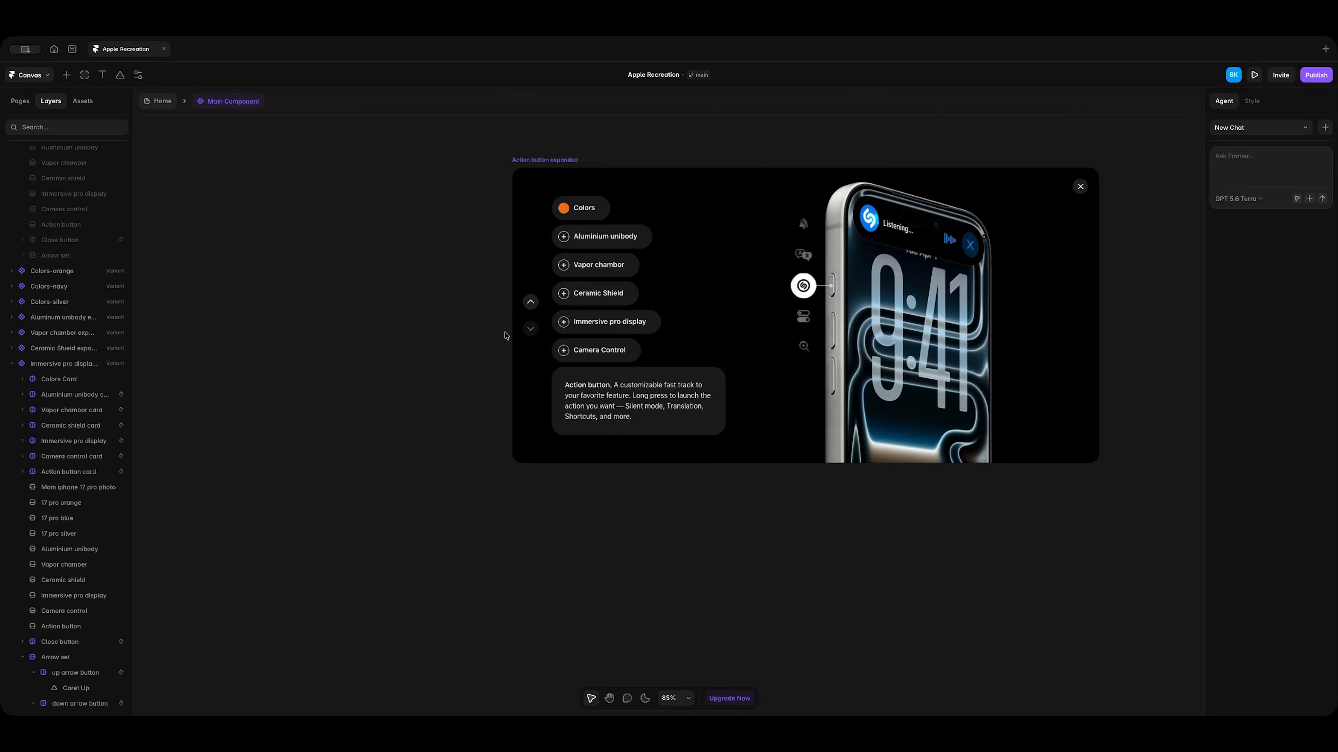
{"action": "scroll", "coordinate": [519, 332], "scroll_direction": "up", "scroll_amount": 4}
{"action": "left_click", "coordinate": [535, 295]}
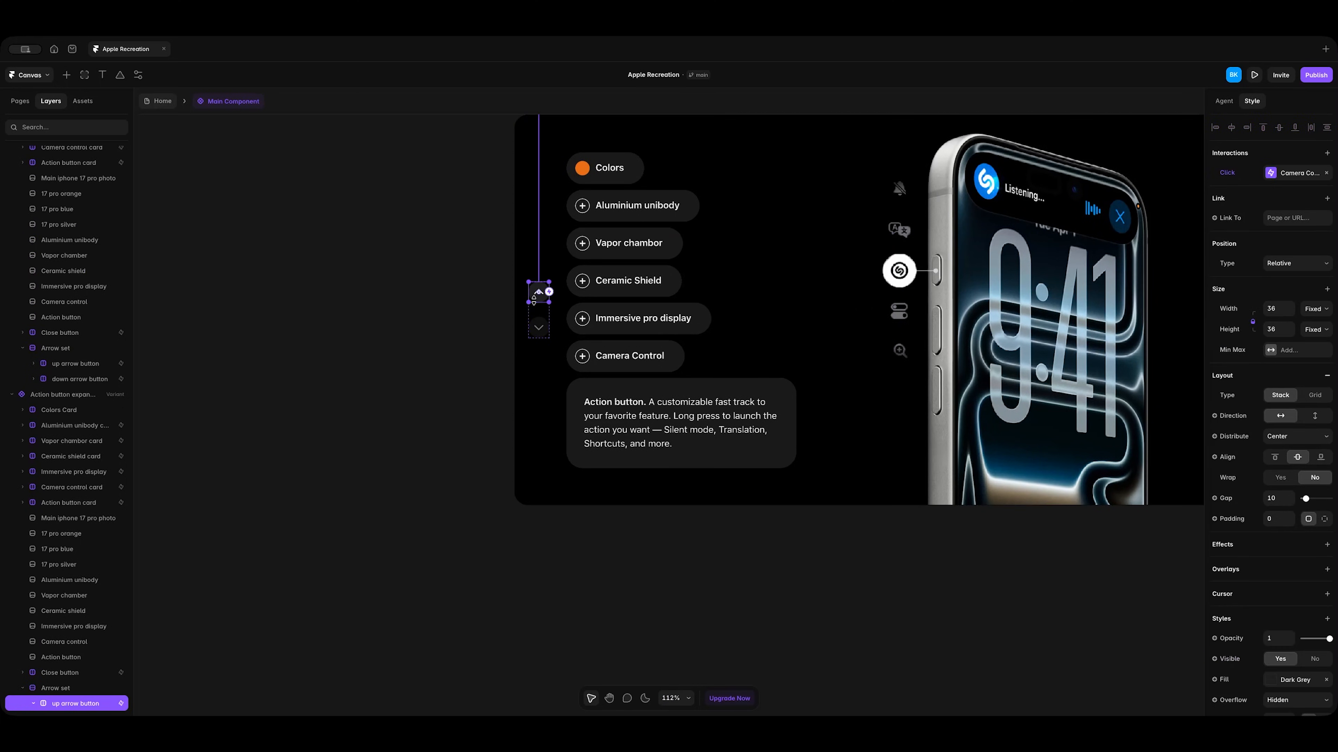
{"action": "scroll", "coordinate": [490, 345], "scroll_direction": "up", "scroll_amount": 10}
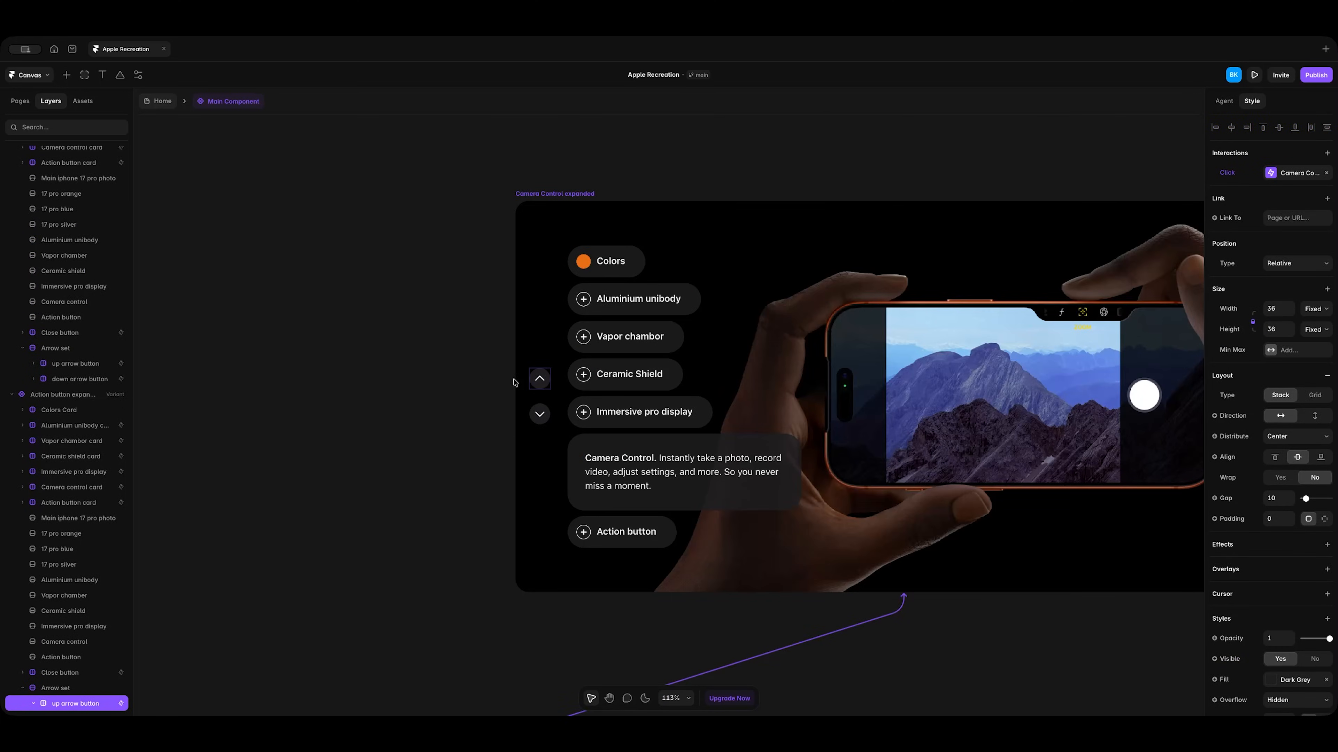
{"action": "left_click", "coordinate": [536, 413]}
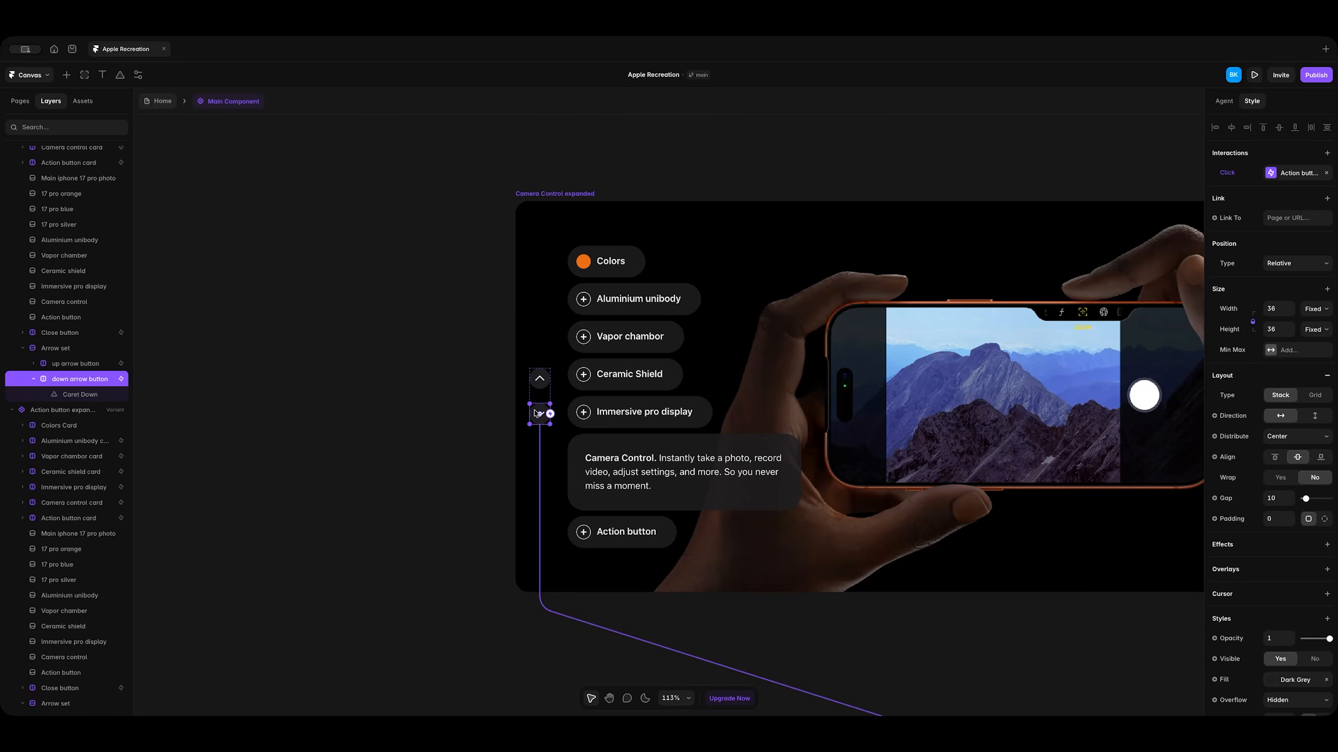
{"action": "left_click", "coordinate": [537, 388]}
{"action": "left_click", "coordinate": [432, 406]}
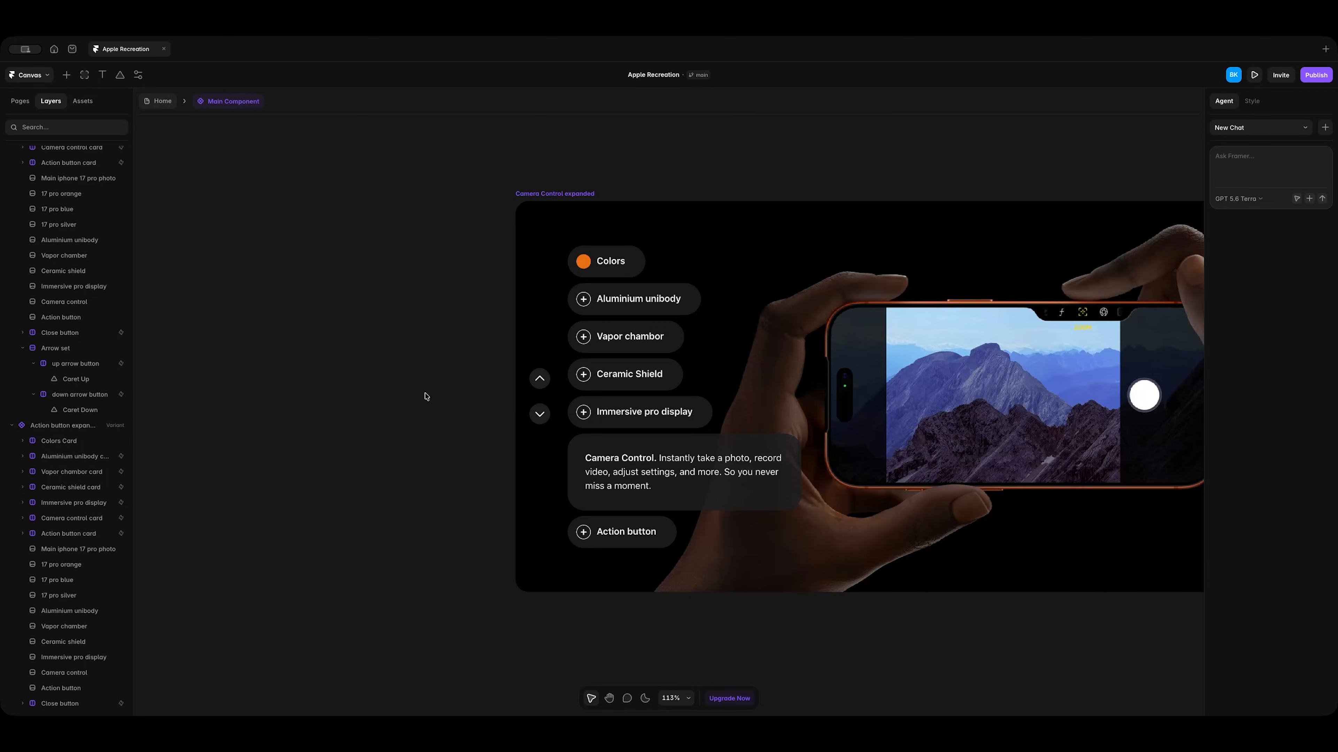
Preview the Home page's desktop breakpoint and test the component's down arrow through to the Action button card, plus the navy color swatch.
{"action": "left_click", "coordinate": [155, 107]}
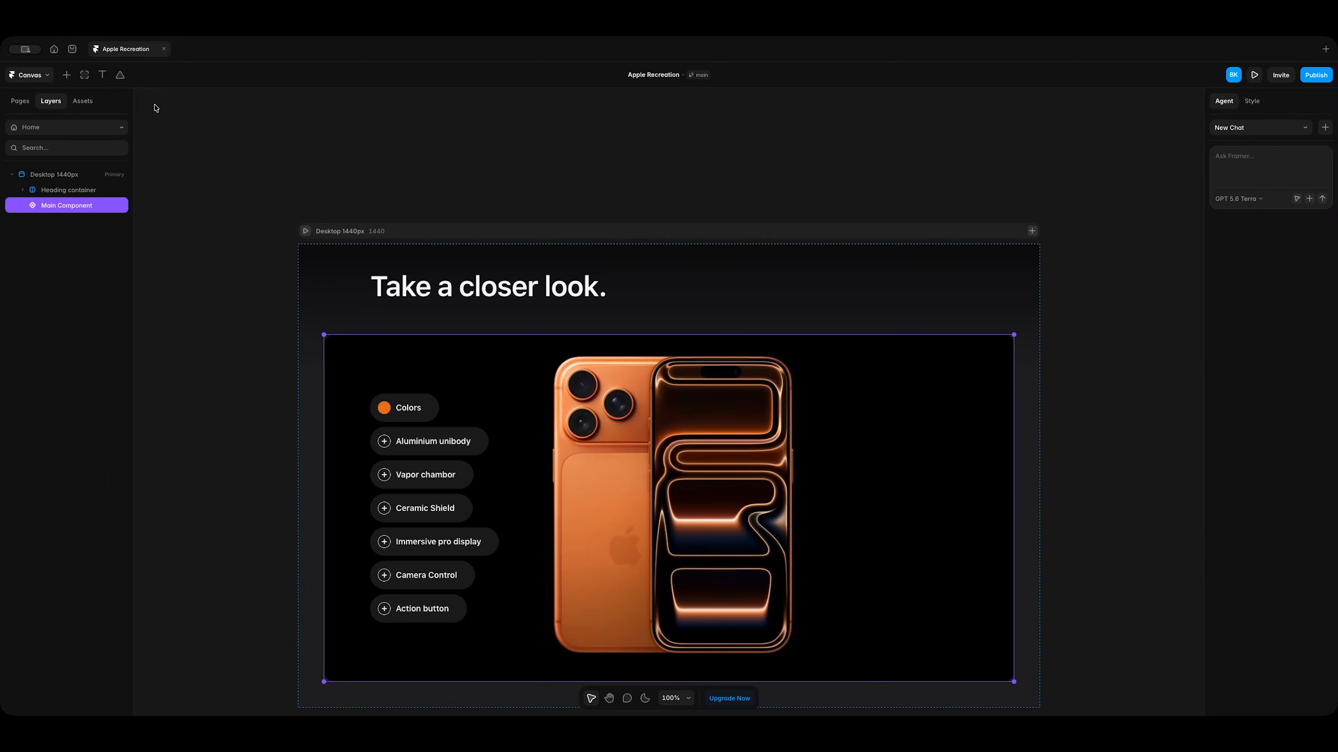
{"action": "left_click", "coordinate": [305, 231]}
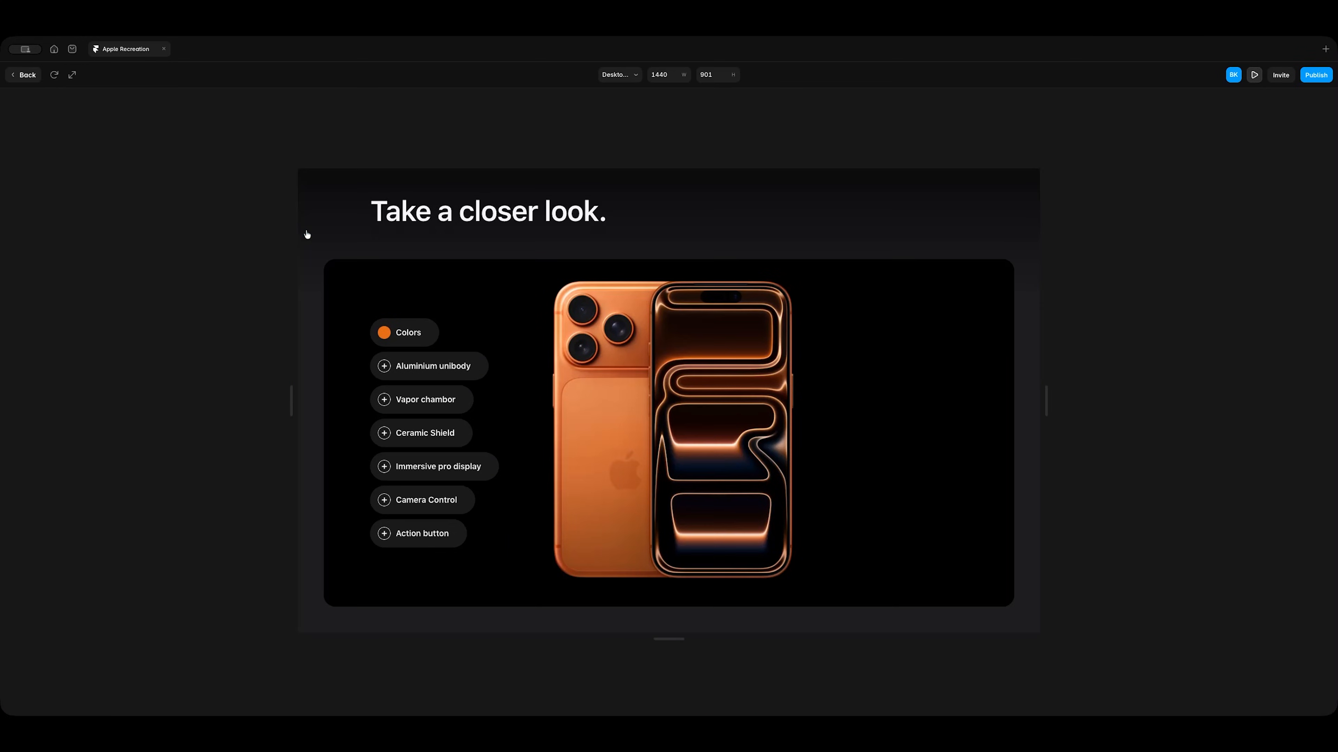
{"action": "left_click", "coordinate": [409, 332]}
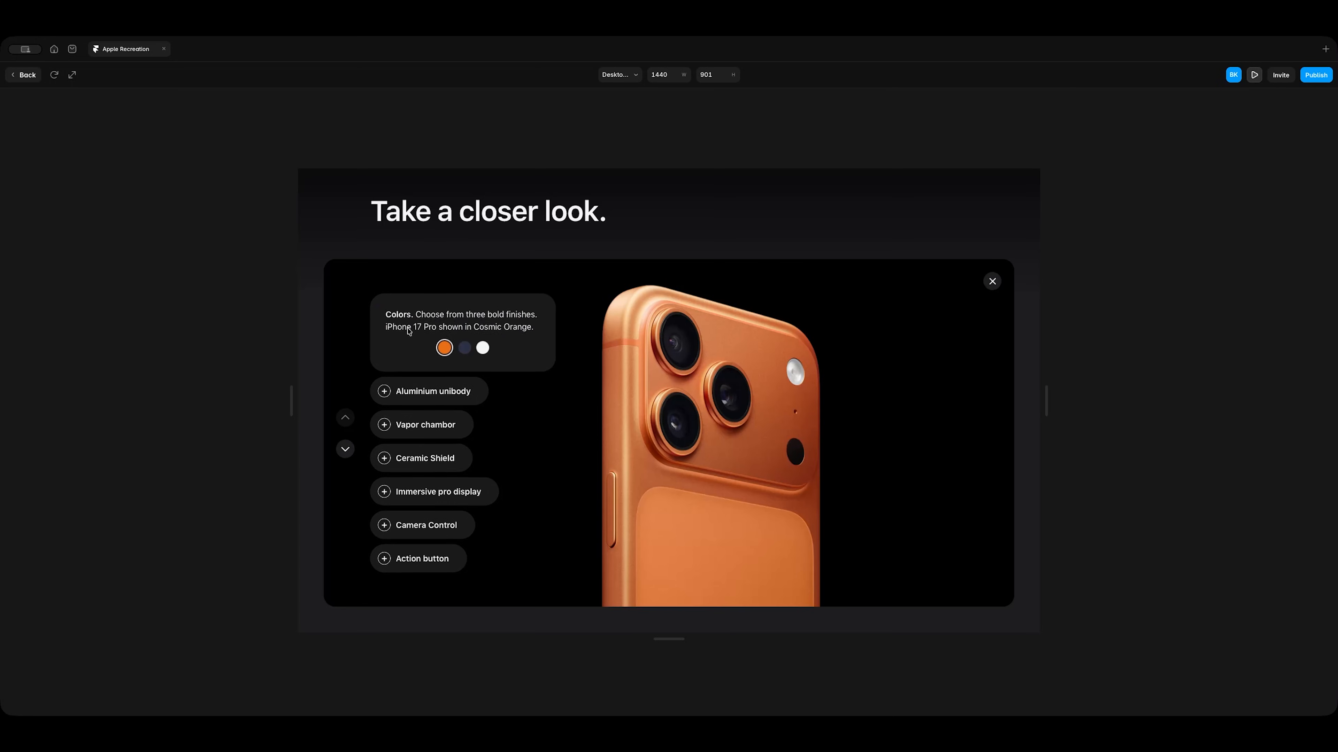
{"action": "left_click", "coordinate": [346, 454]}
{"action": "left_click", "coordinate": [346, 454]}
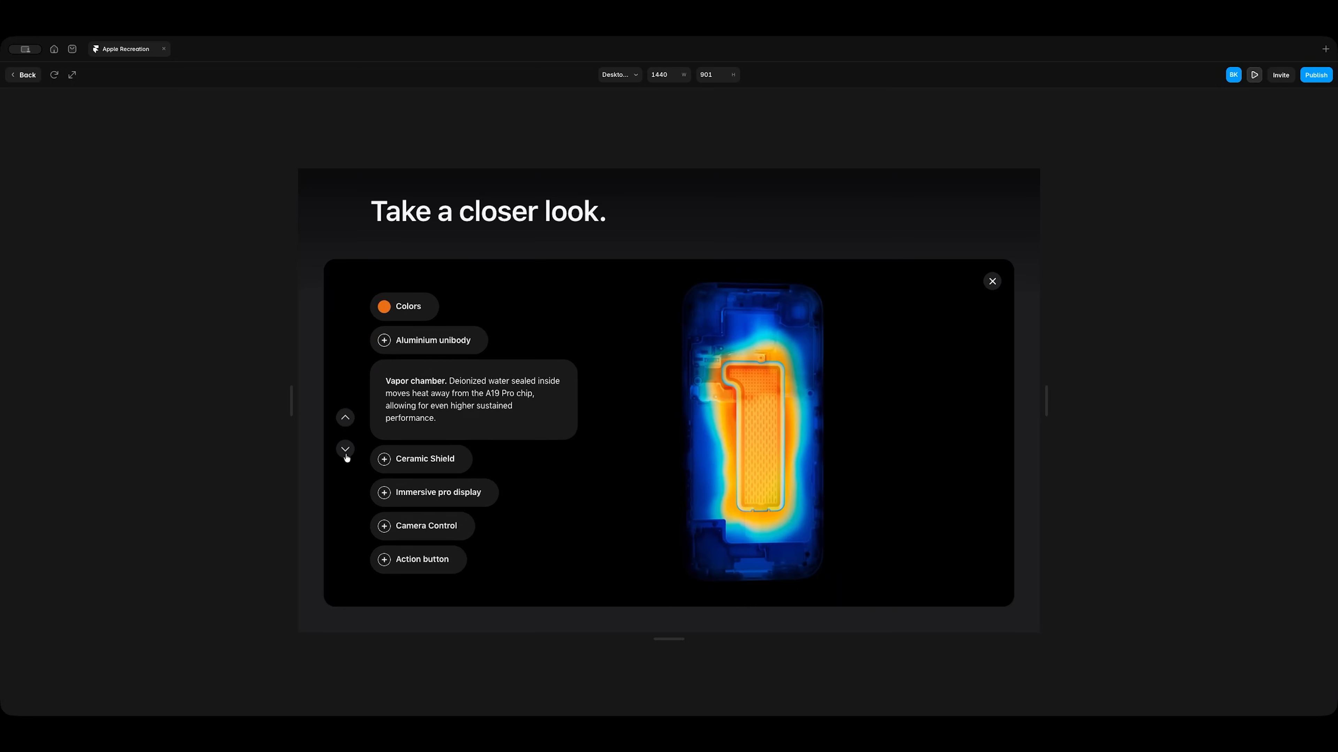
{"action": "left_click", "coordinate": [345, 454]}
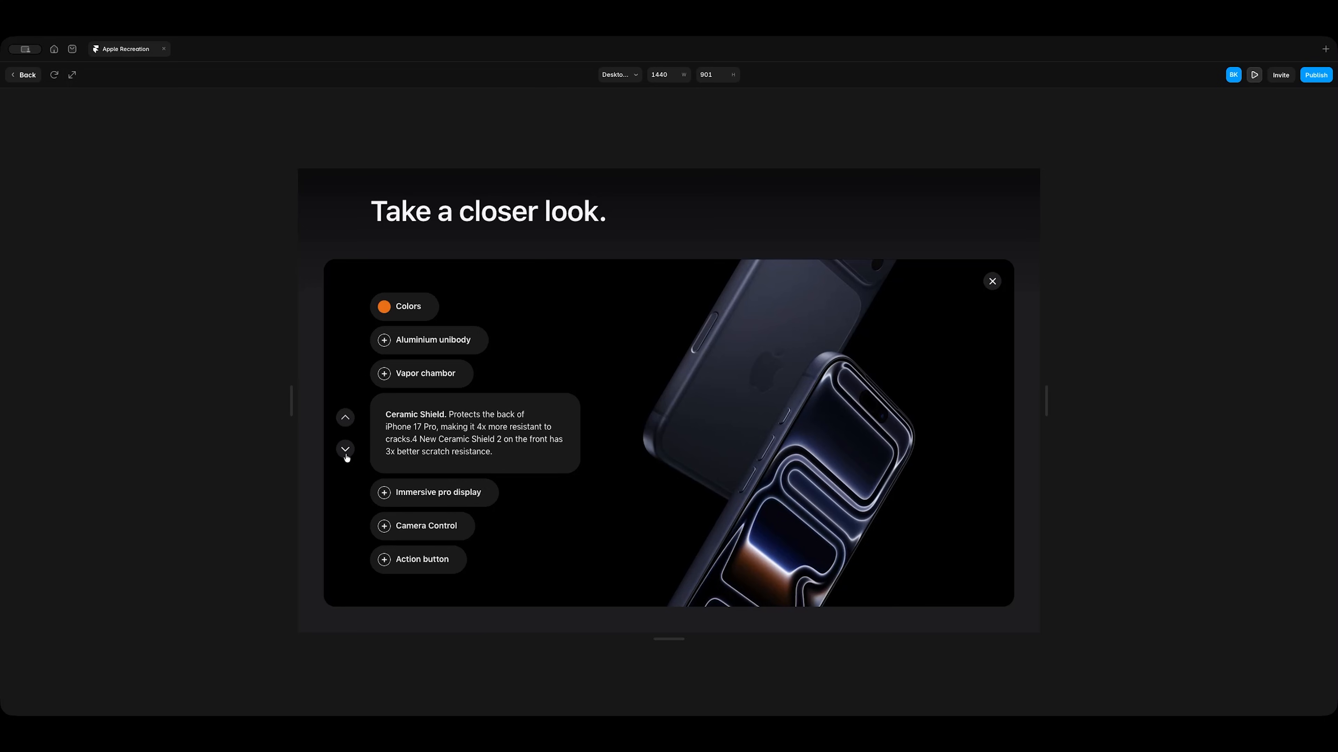
{"action": "left_click", "coordinate": [346, 455]}
{"action": "left_click", "coordinate": [346, 454]}
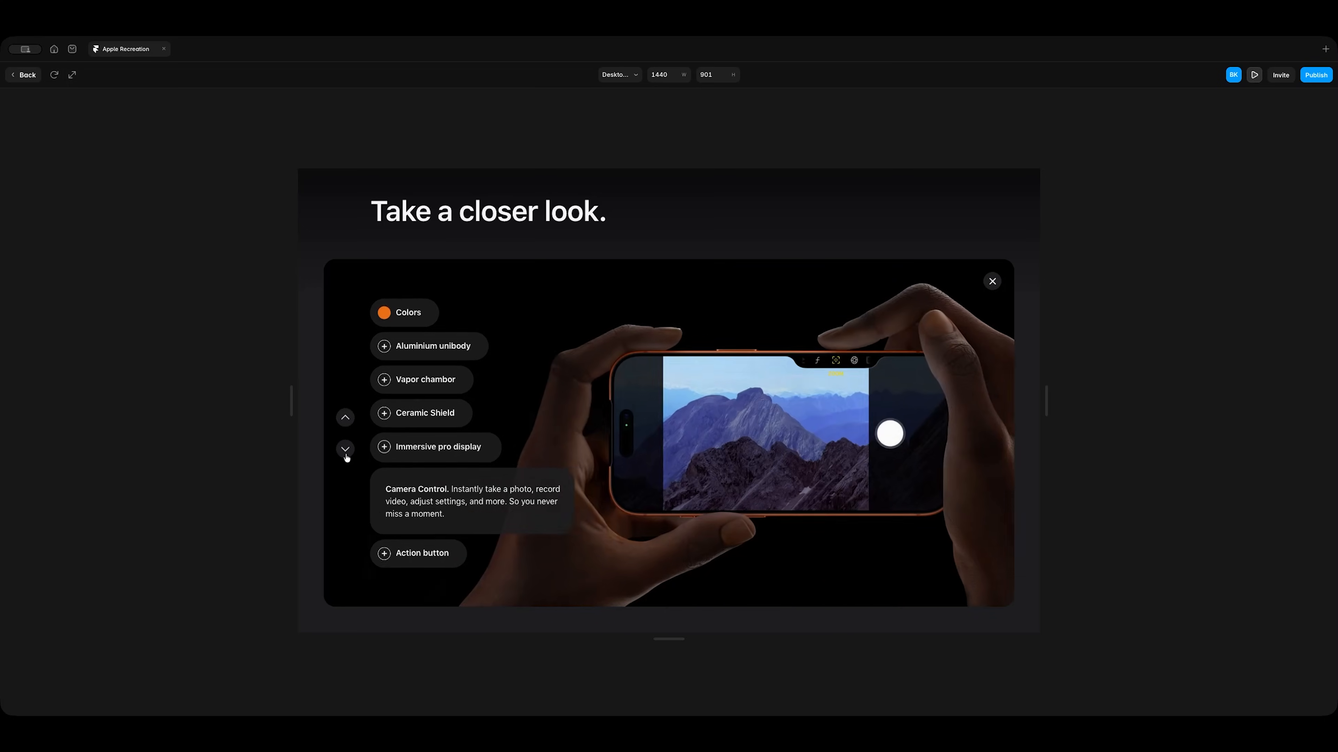
{"action": "left_click", "coordinate": [346, 455]}
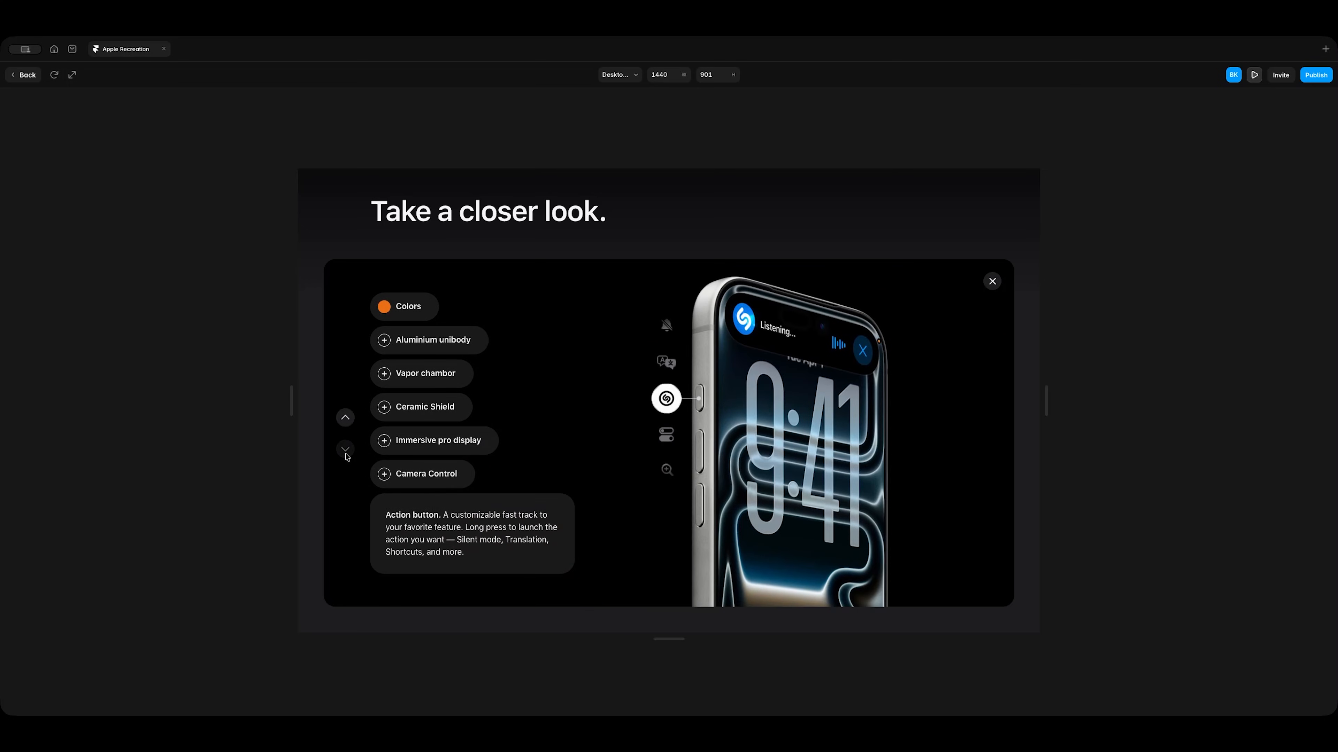
{"action": "left_click", "coordinate": [398, 310]}
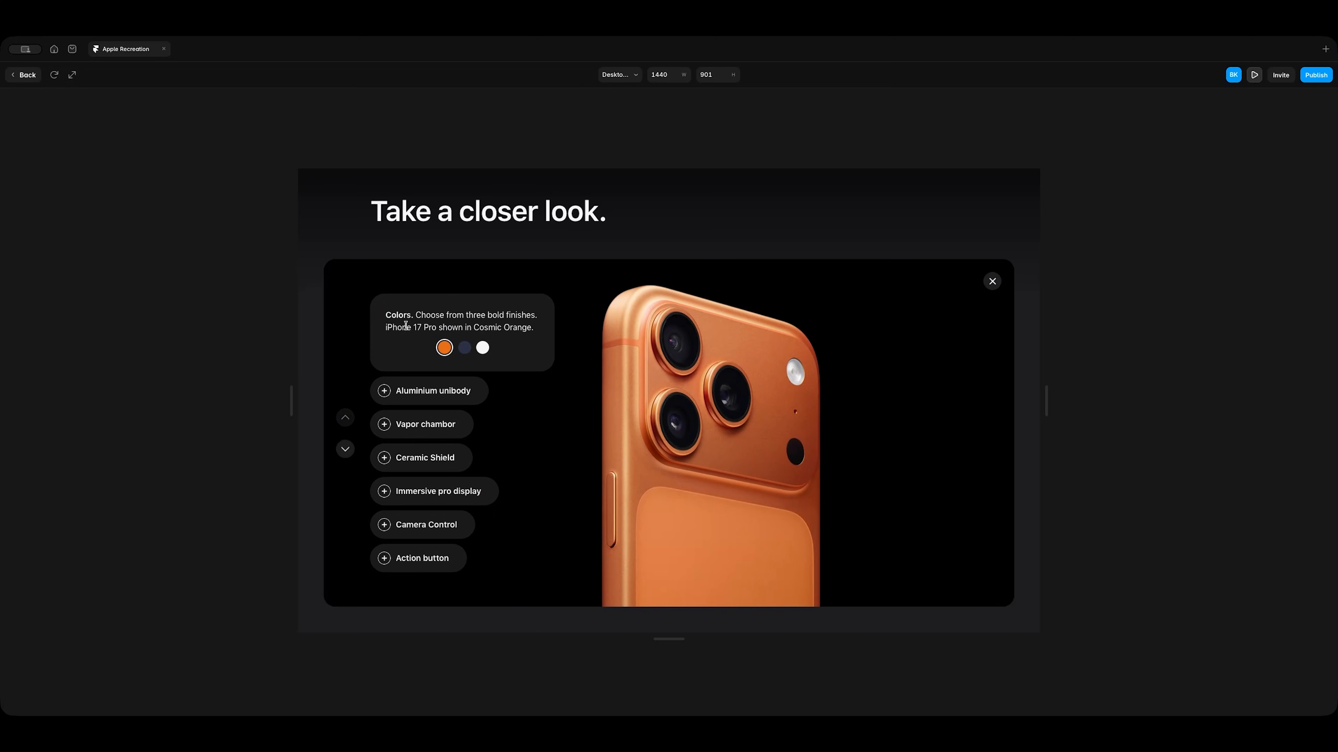
{"action": "left_click", "coordinate": [466, 352]}
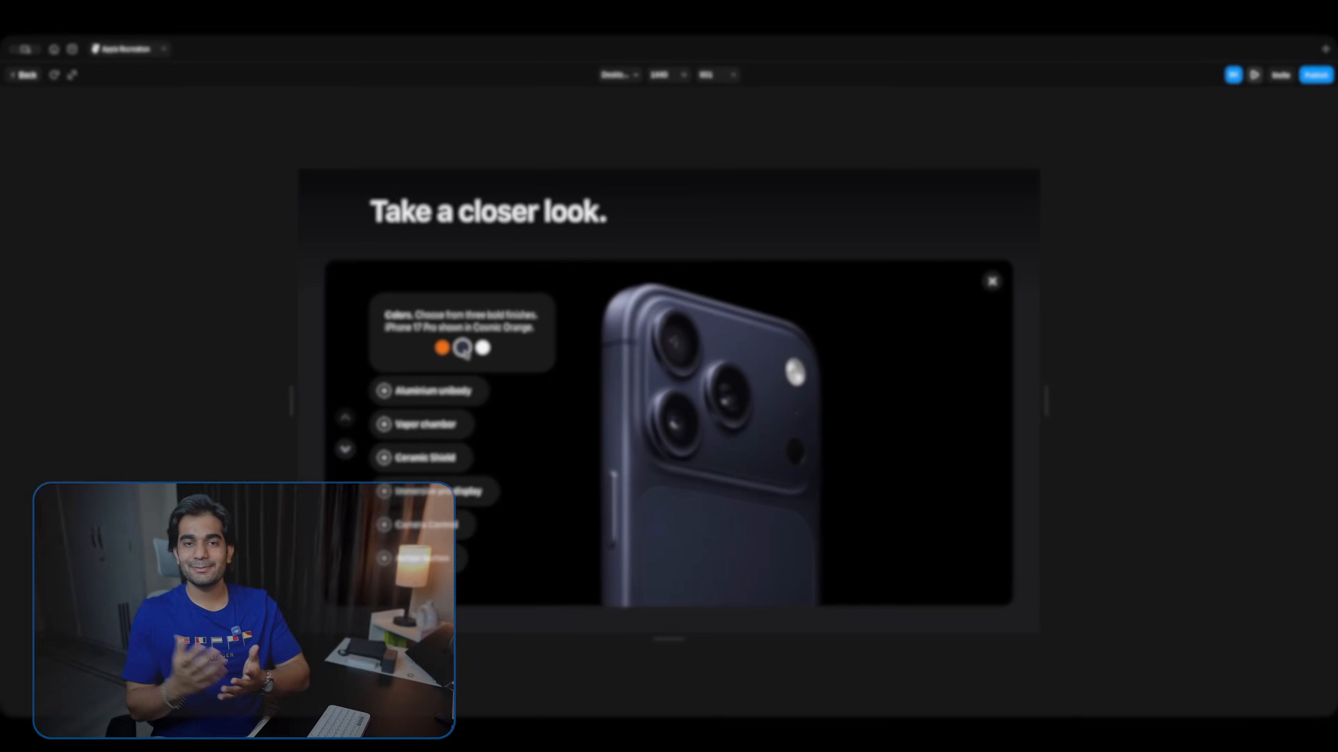